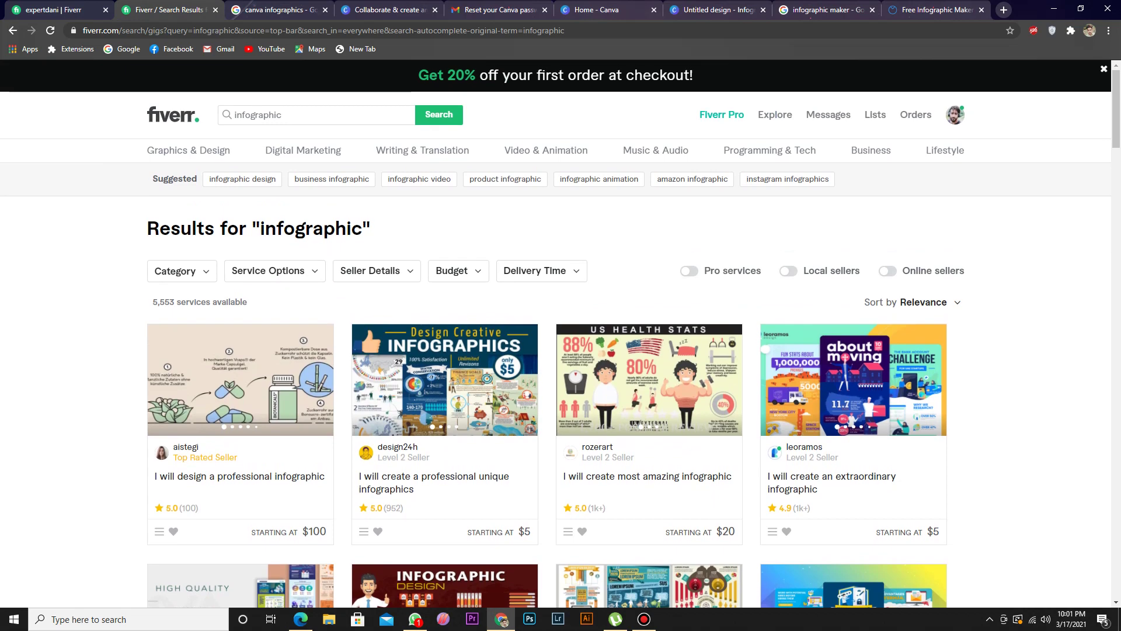
Step: Open the Infographic Design category under Graphics & Design on Fiverr
mouse_move(188, 150)
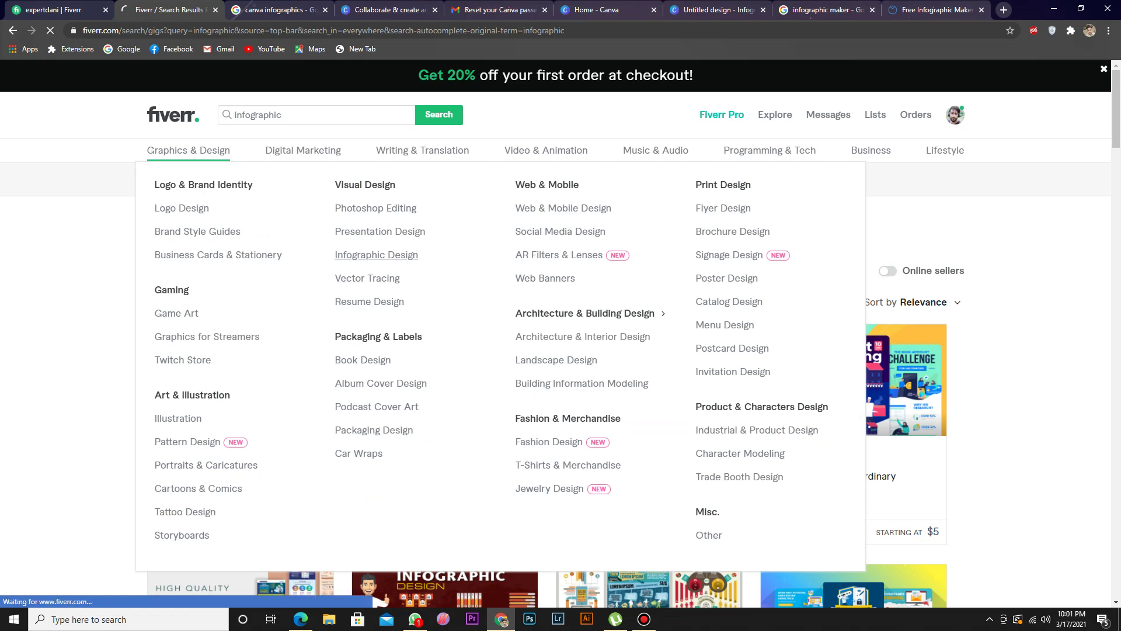
click(376, 255)
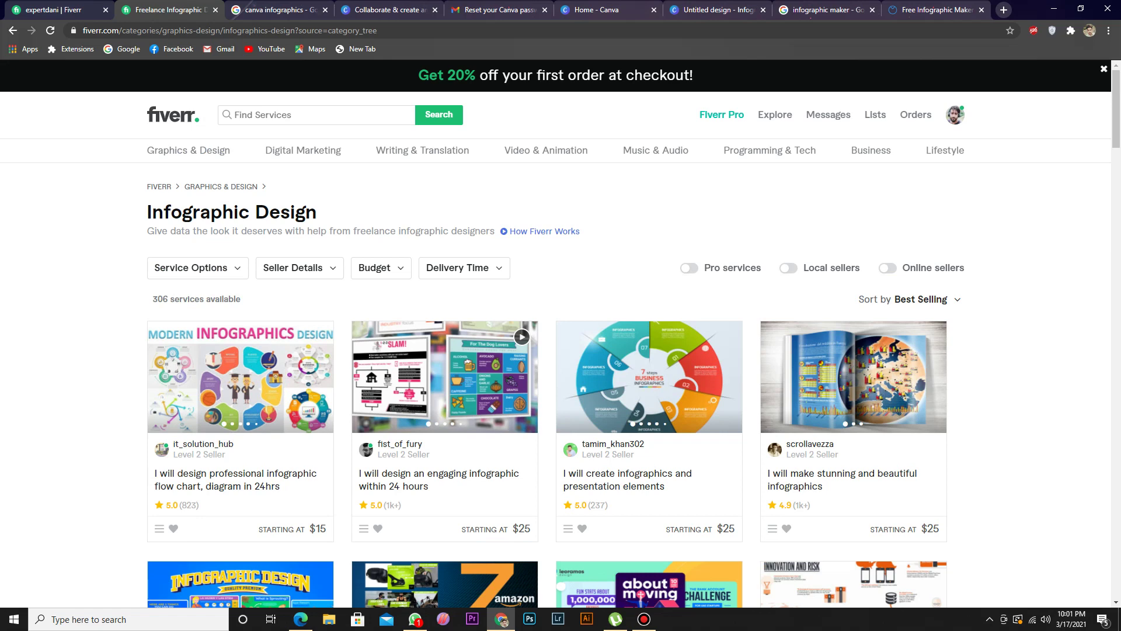
Step: Start creating a new gig from the seller profile page and continue past the onboarding introduction to Personal Info
key(ctrl+shift+Tab)
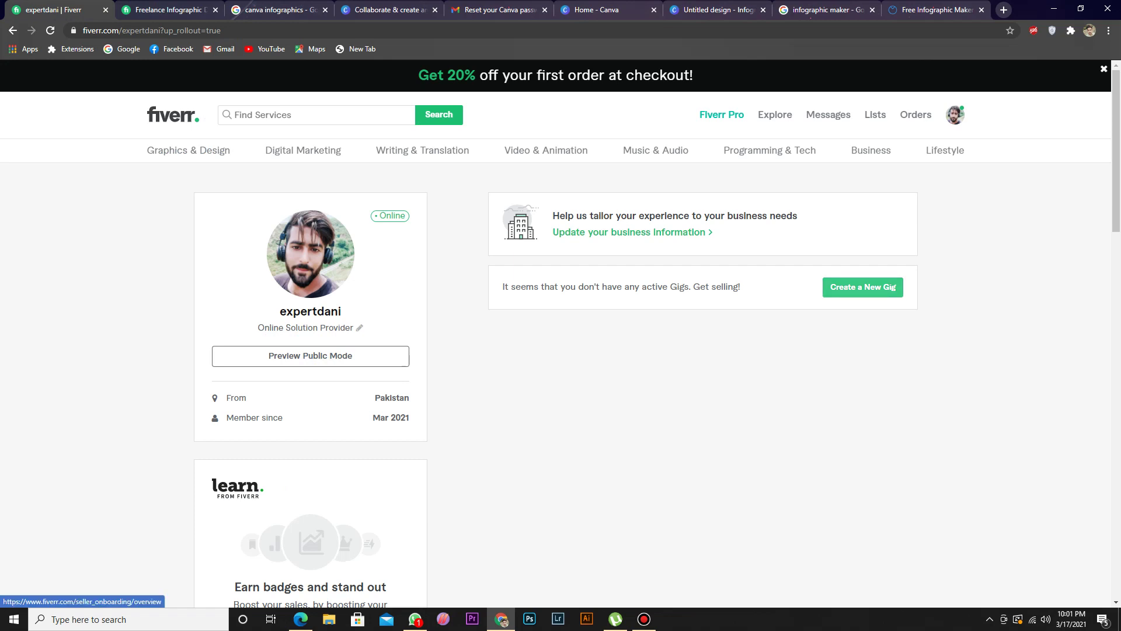
click(863, 287)
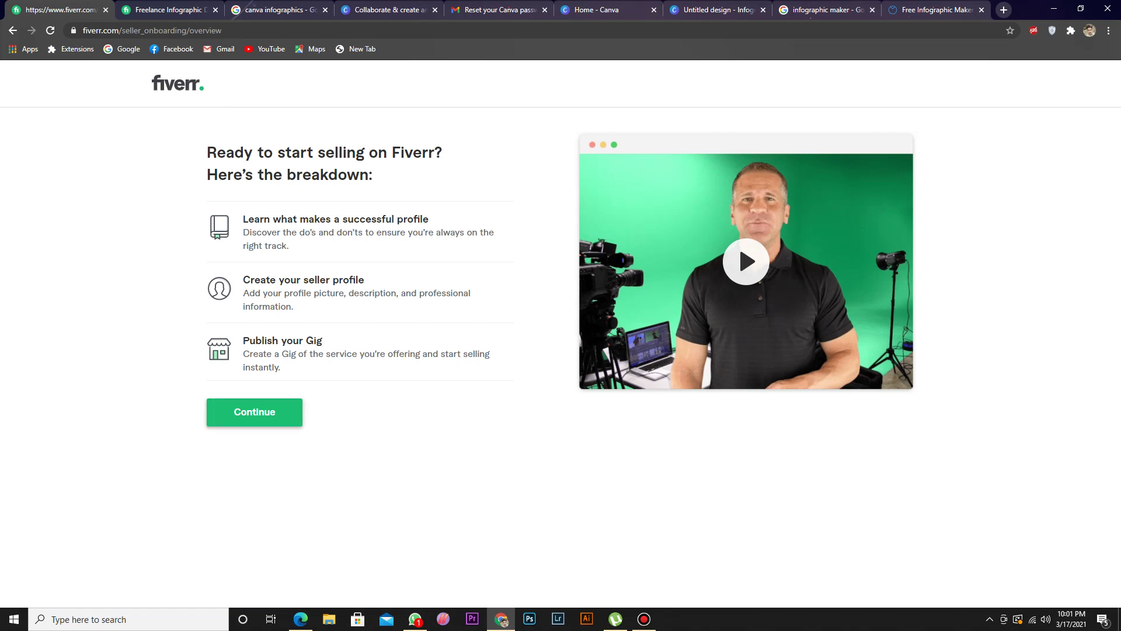
click(255, 412)
click(529, 402)
click(529, 415)
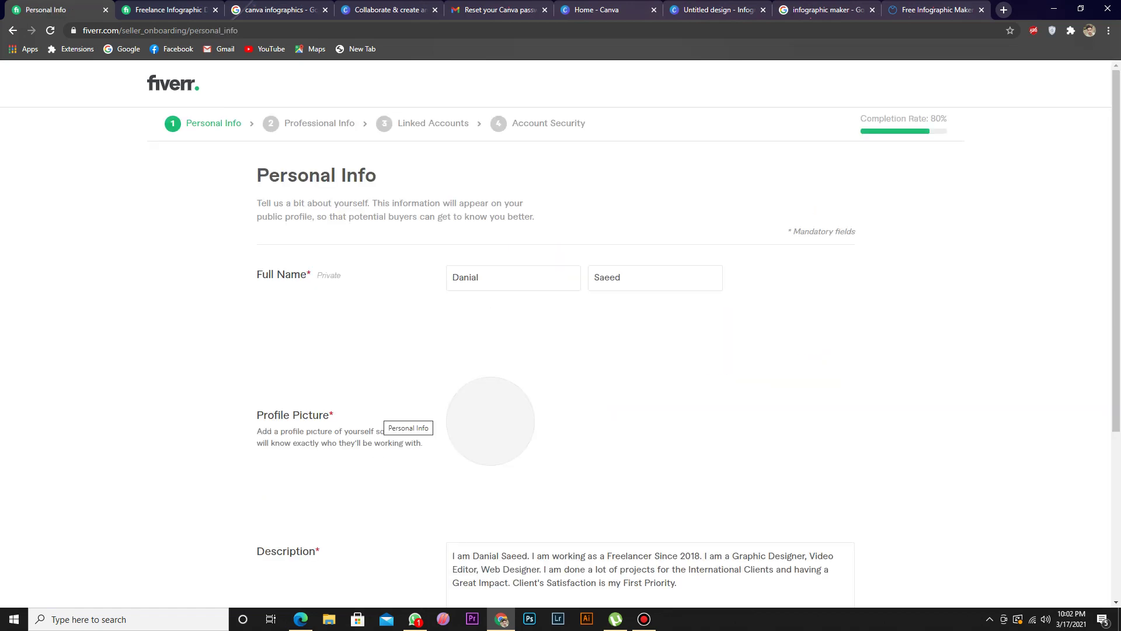
Step: Review the existing Personal Info entries and continue to the Professional Info stage
scroll(560, 333, down, 4)
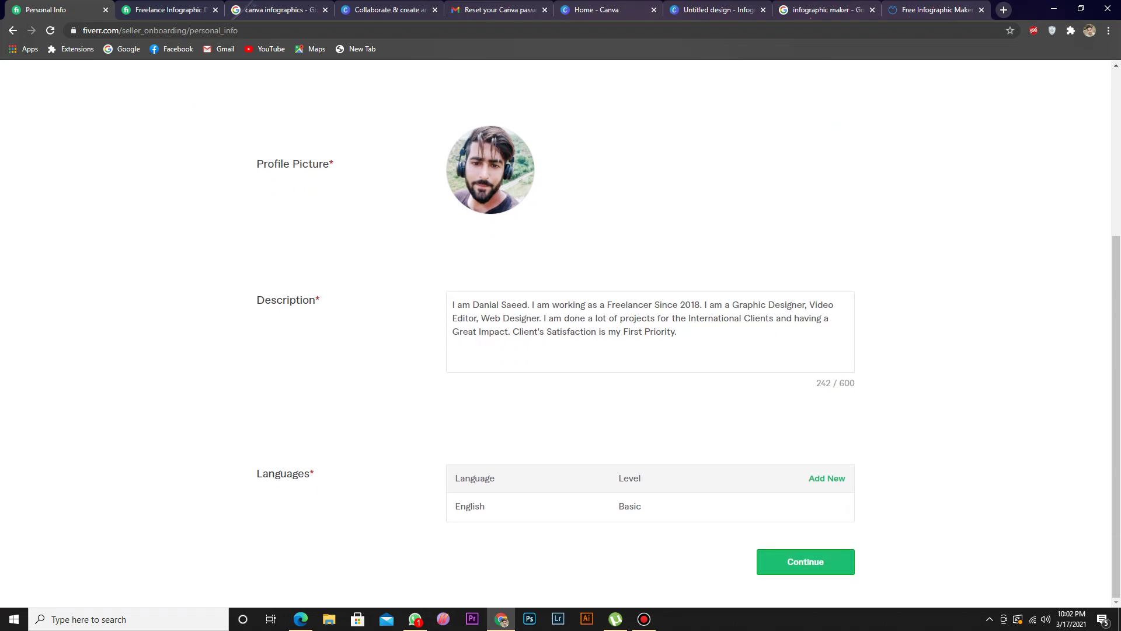
scroll(560, 333, up, 5)
scroll(561, 333, down, 4)
scroll(561, 333, up, 4)
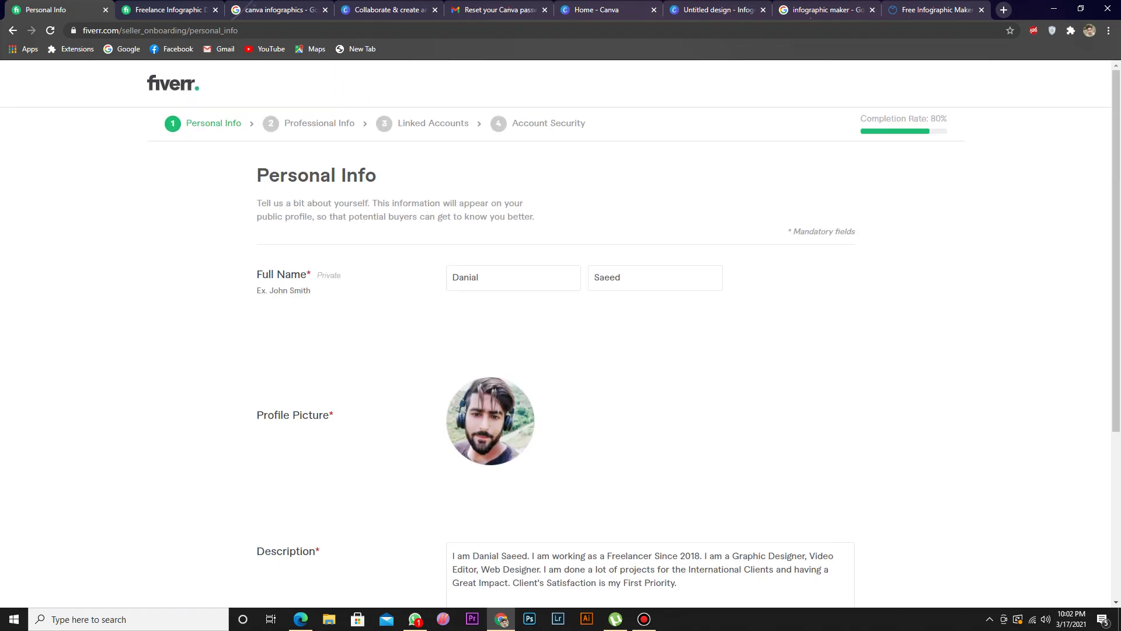
scroll(560, 333, down, 4)
click(805, 562)
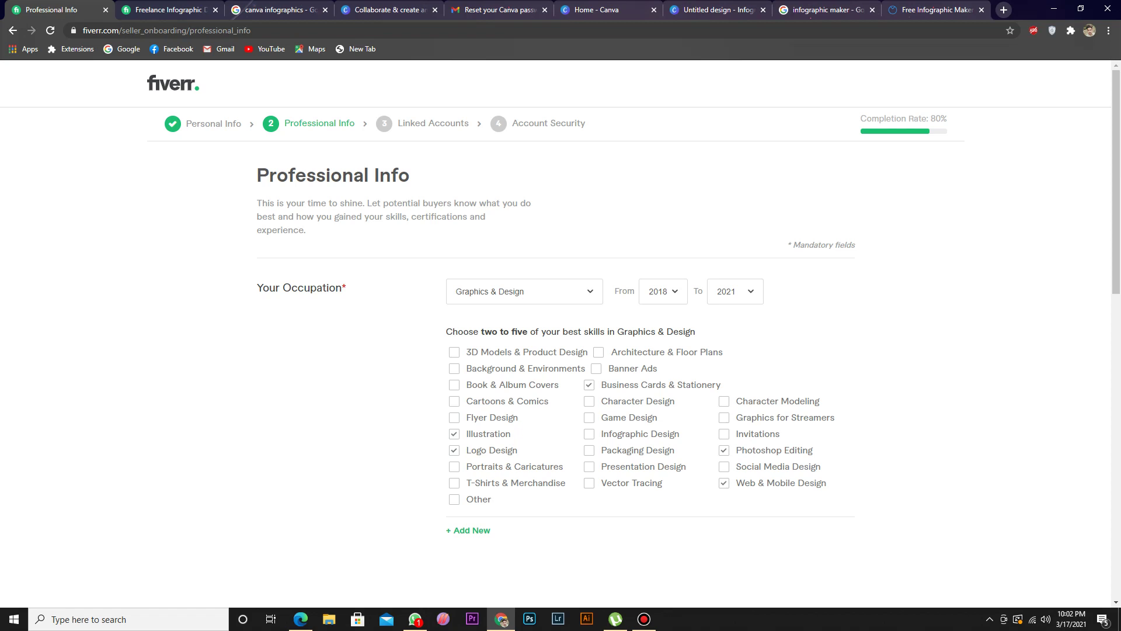
Step: Review the Professional Info entries without changes and continue to Linked Accounts
scroll(560, 332, down, 15)
scroll(806, 526, down, 2)
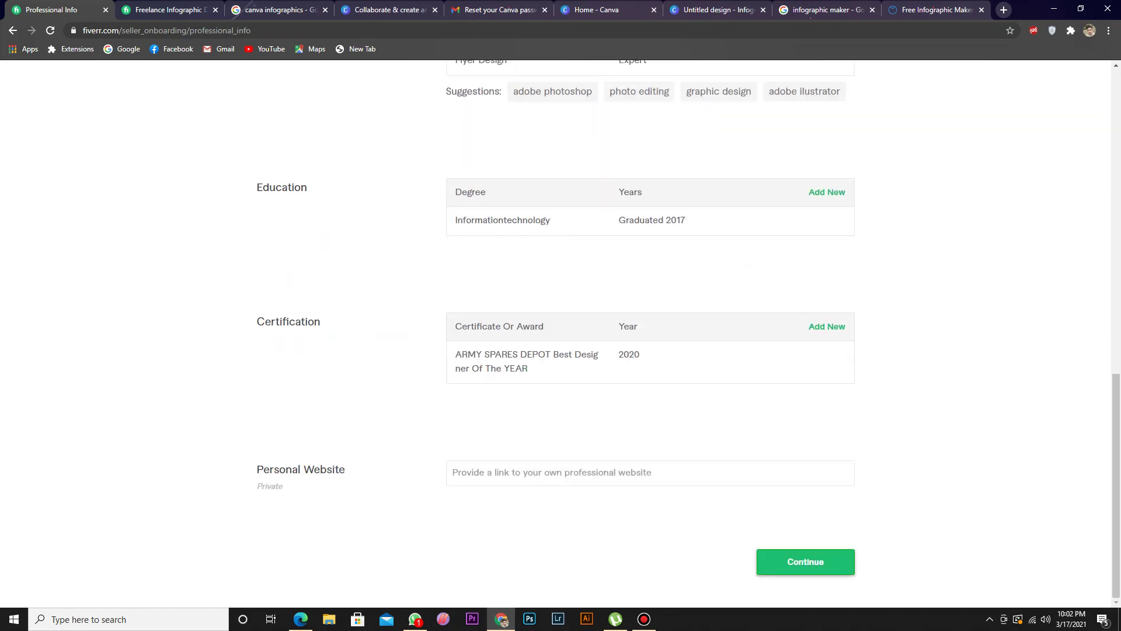
click(806, 561)
Step: Continue past Linked Accounts and finish Account Security to complete the seller profile and open the new gig form
scroll(561, 333, down, 2)
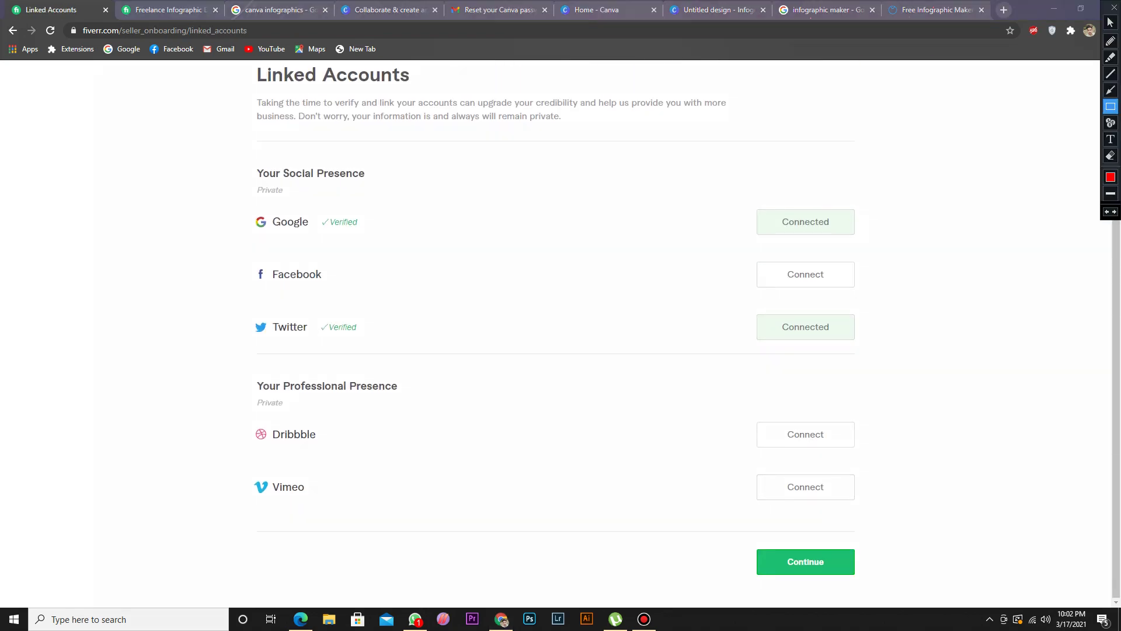
drag(725, 519, 902, 607)
click(806, 562)
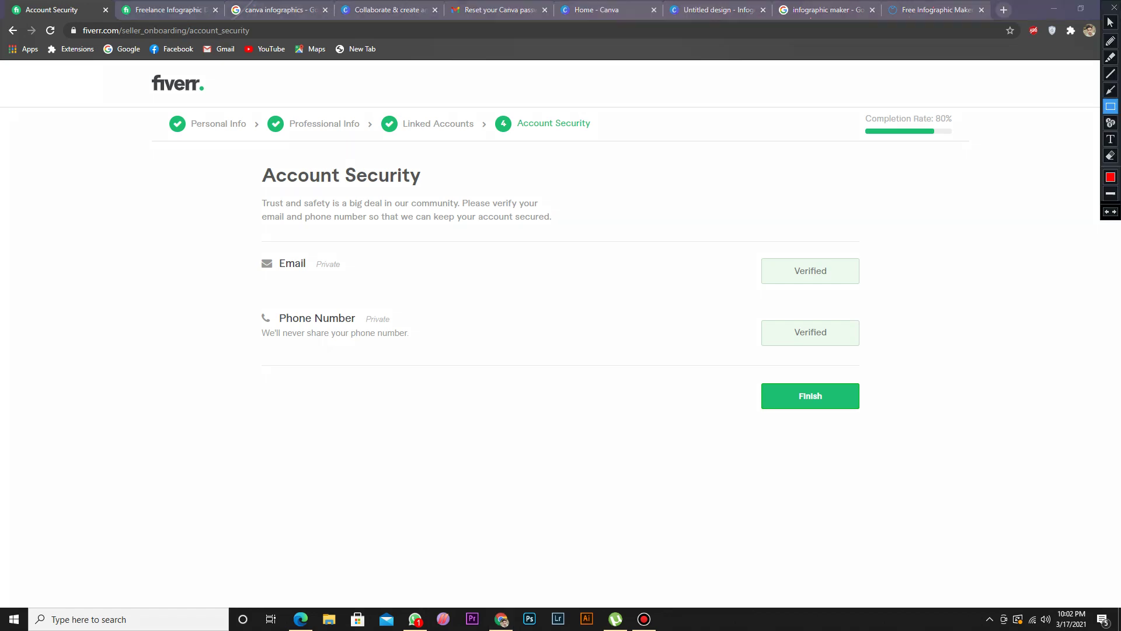
drag(746, 375, 880, 419)
click(811, 396)
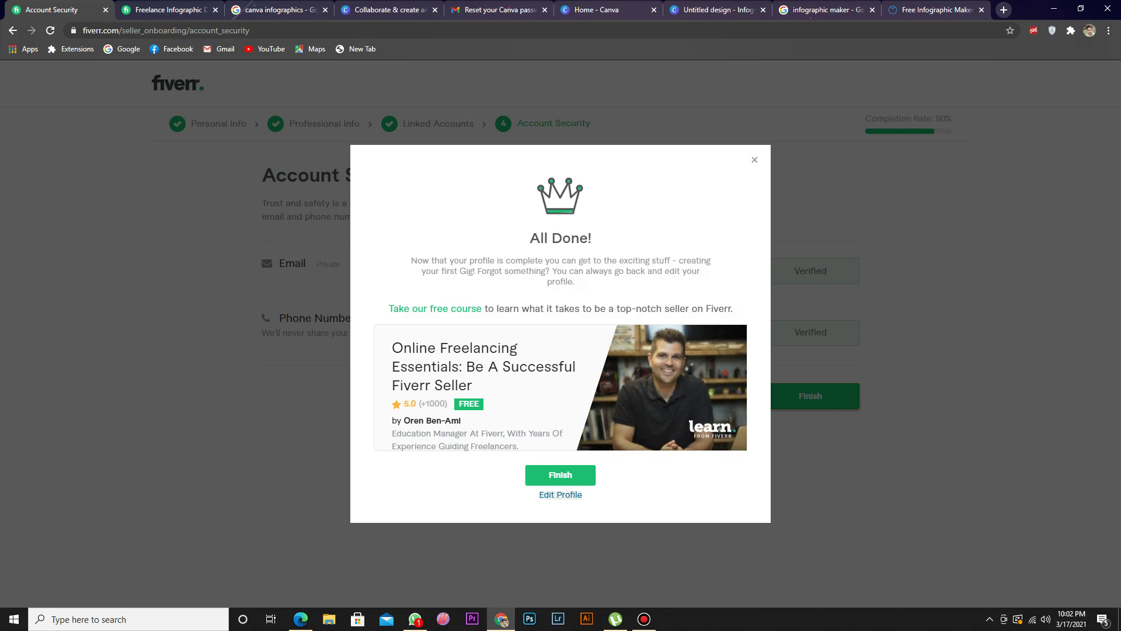
click(561, 475)
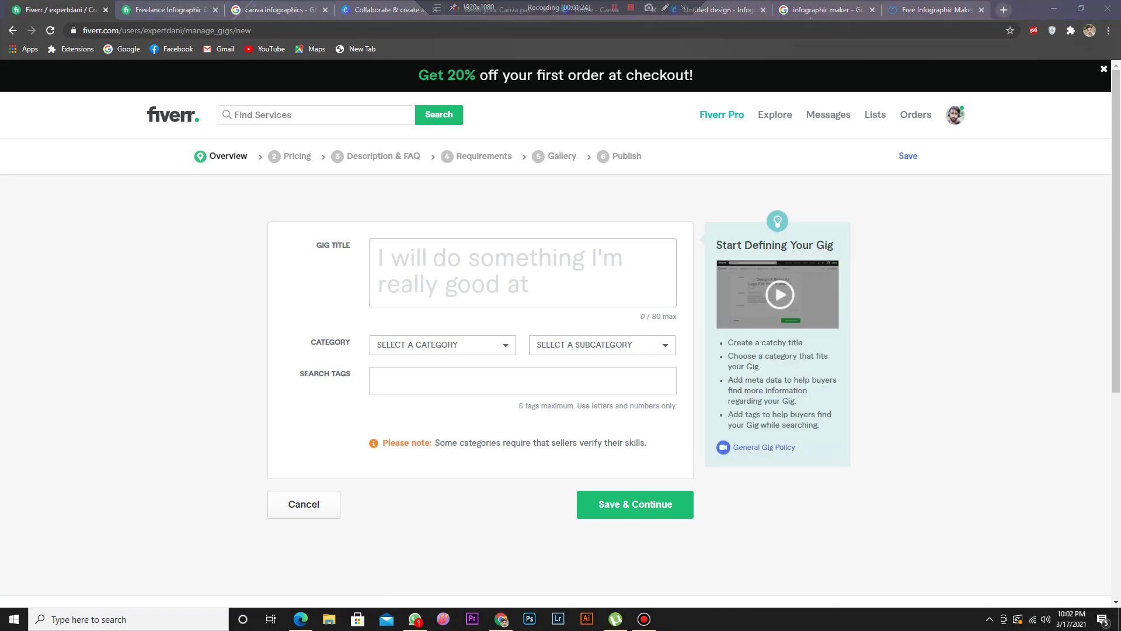
Step: Examine the Infographic Design category listings and the page of the first gig, on professional infographic flow charts and diagrams, for reference
key(ctrl+Tab)
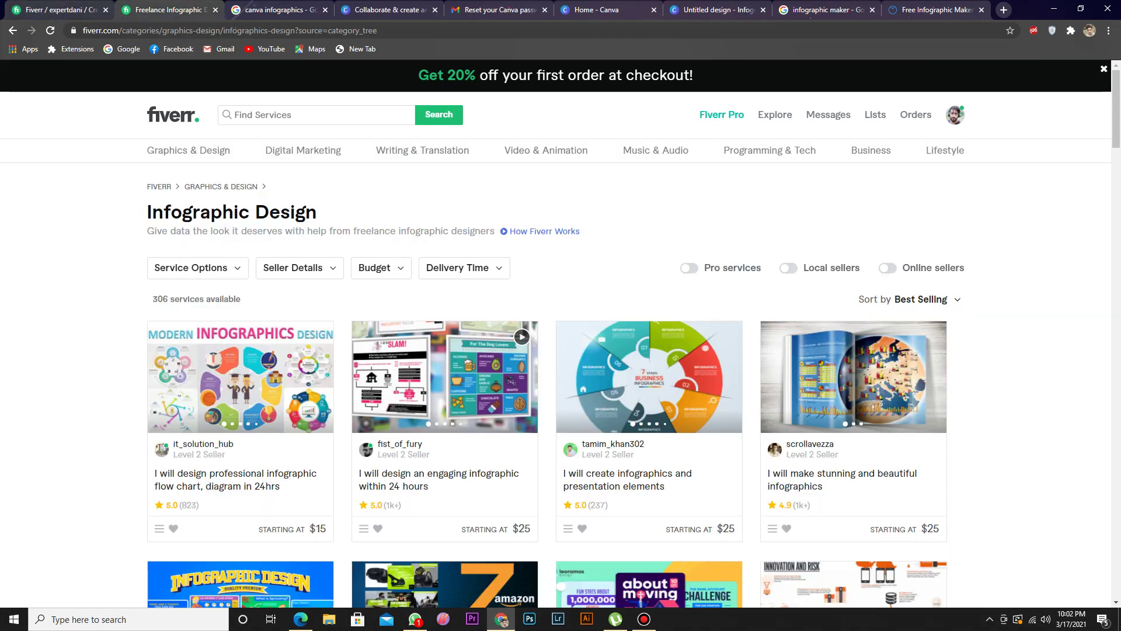
scroll(199, 342, down, 2)
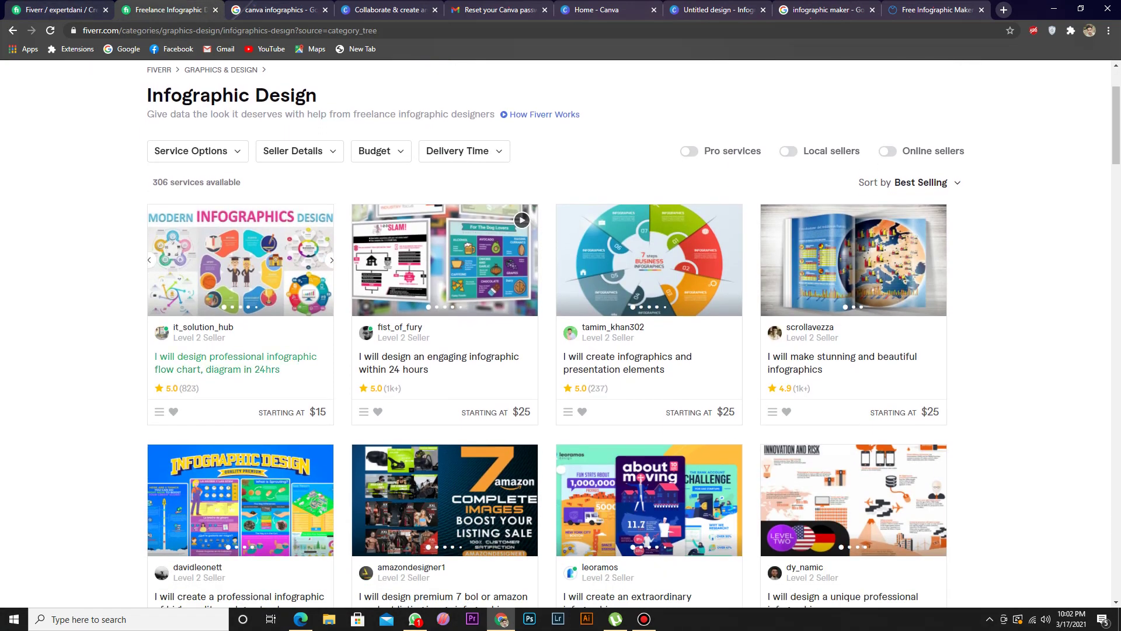
right_click(198, 358)
click(245, 366)
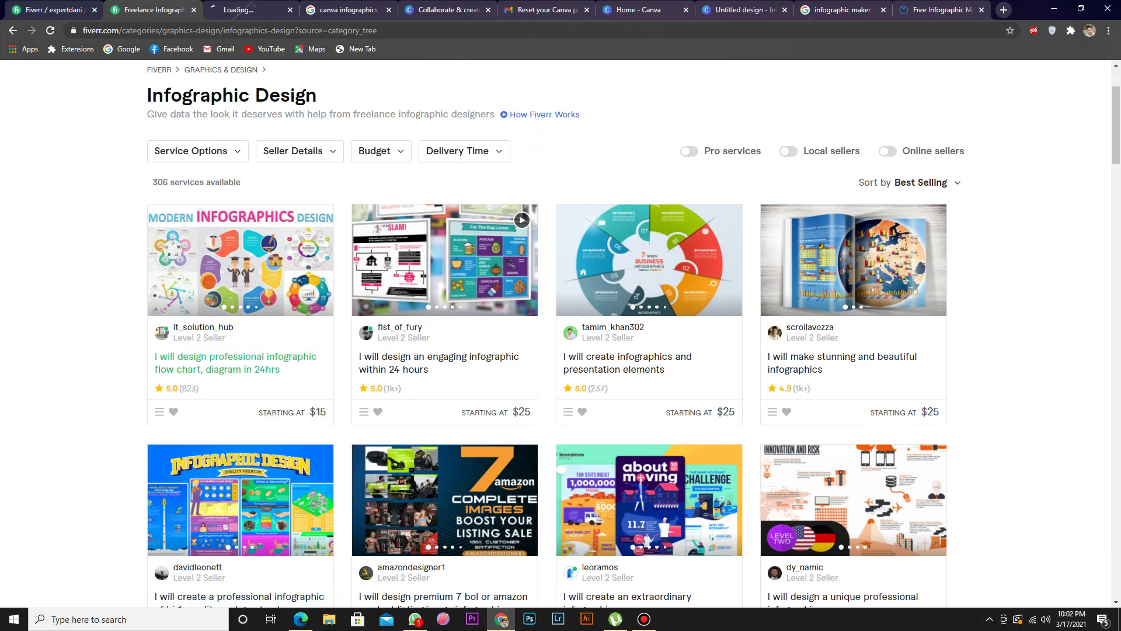
key(ctrl+Tab)
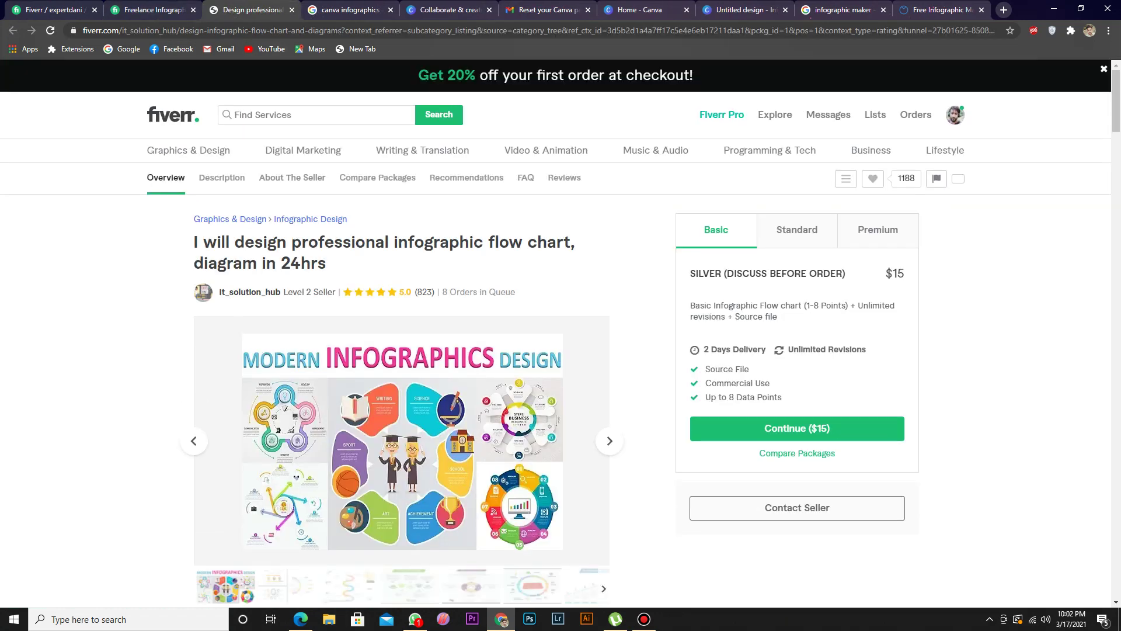
key(ctrl+w)
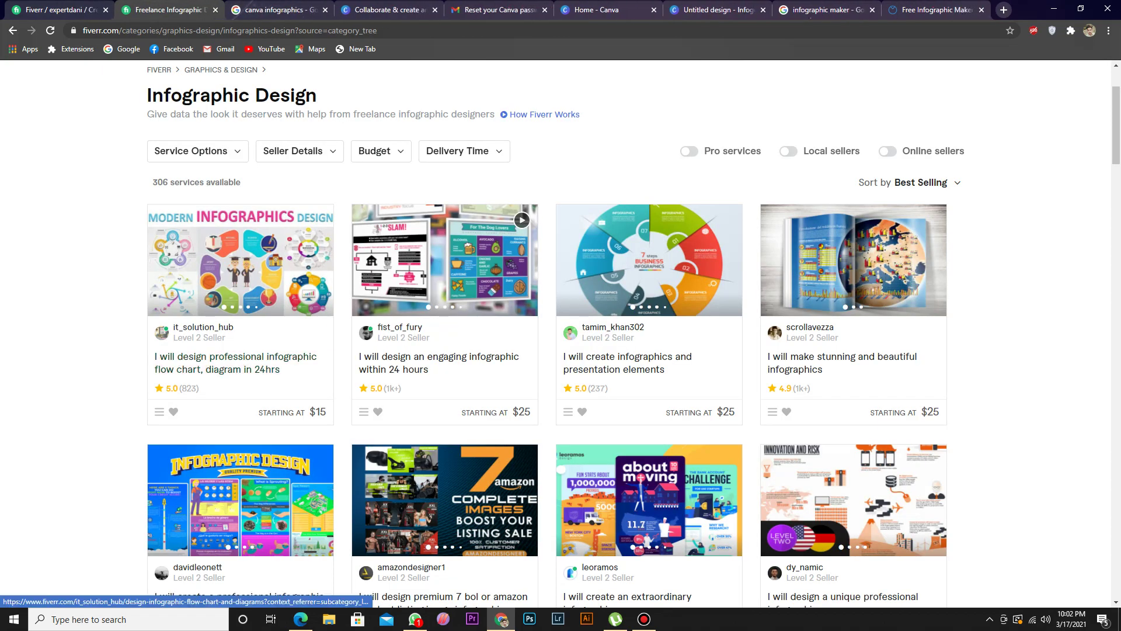
scroll(444, 350, down, 1)
scroll(444, 350, up, 3)
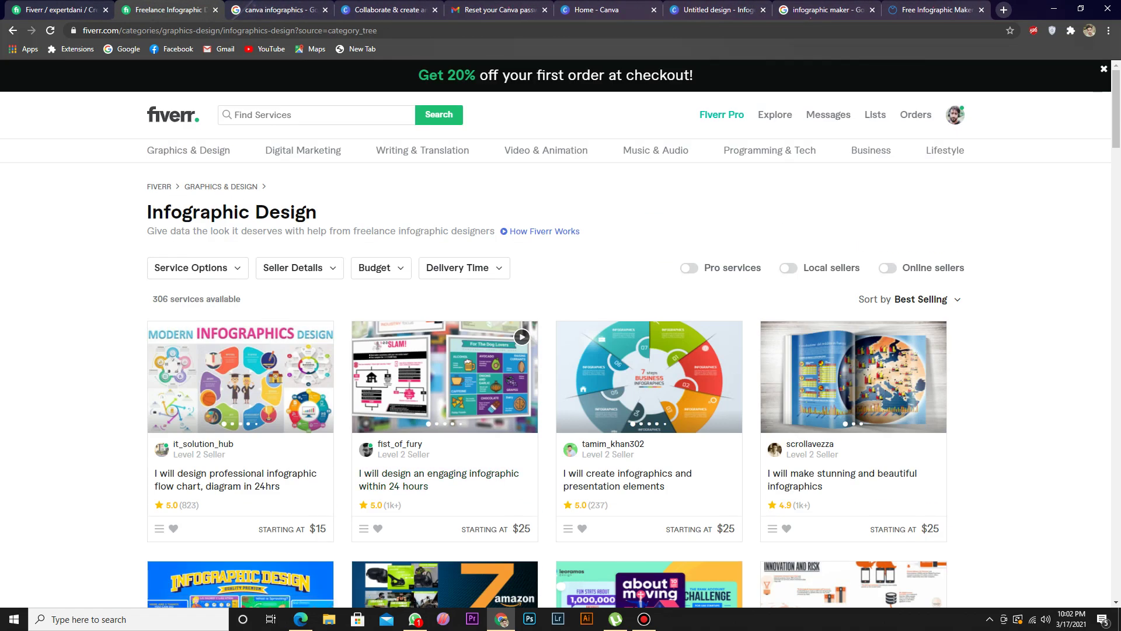
scroll(560, 351, down, 2)
scroll(561, 350, up, 2)
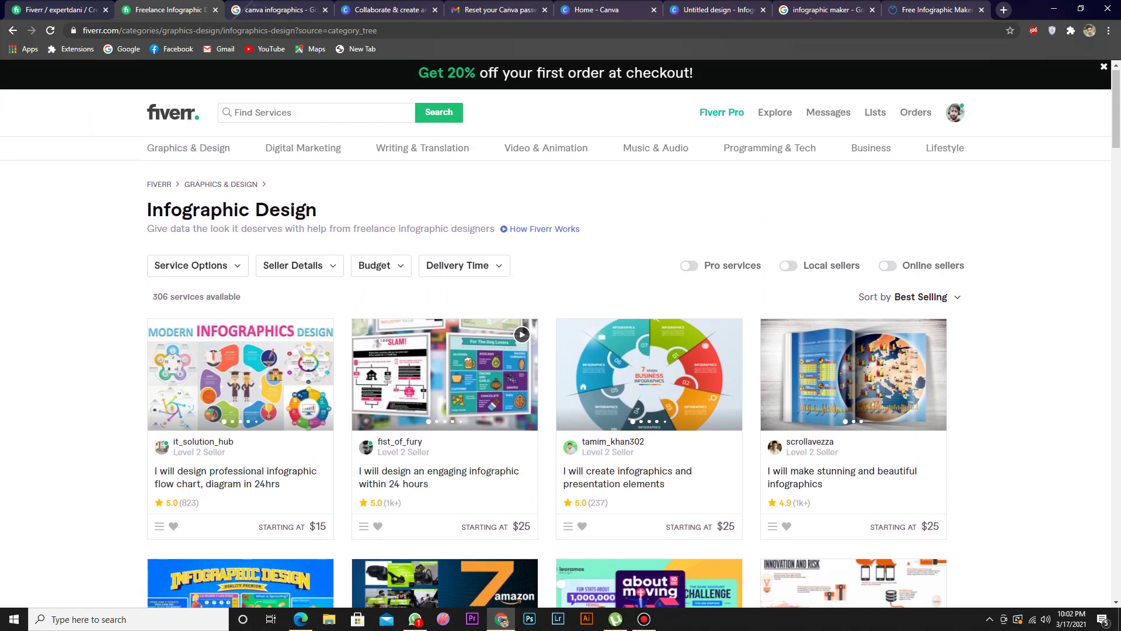
Step: Enter "infographic Design" as the service search term to view the related suggestions
click(316, 114)
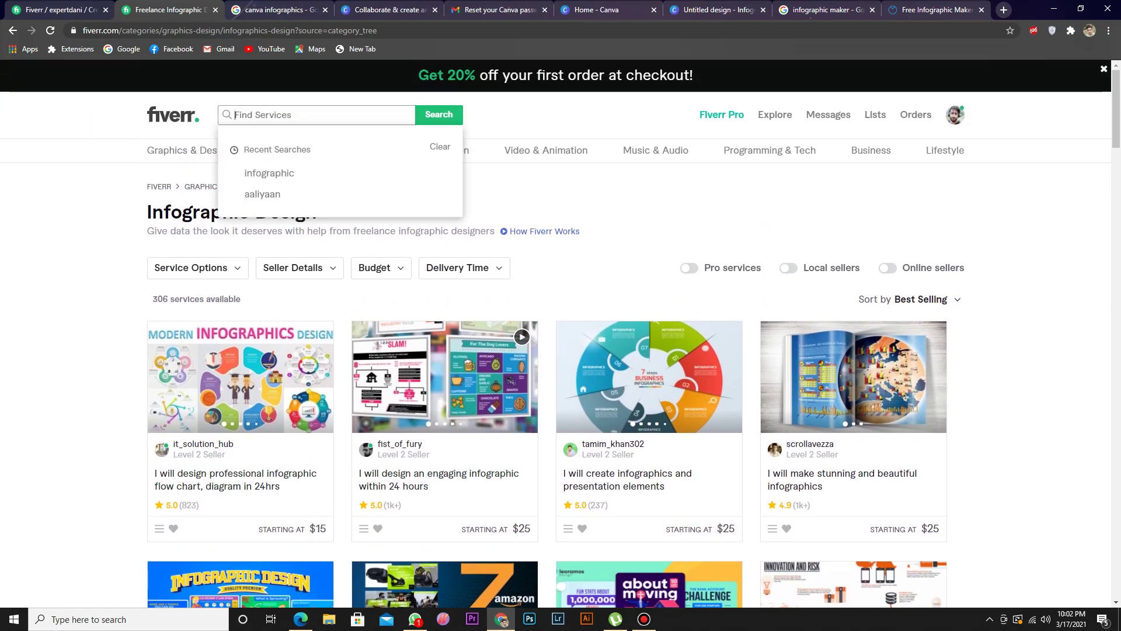
text(inf)
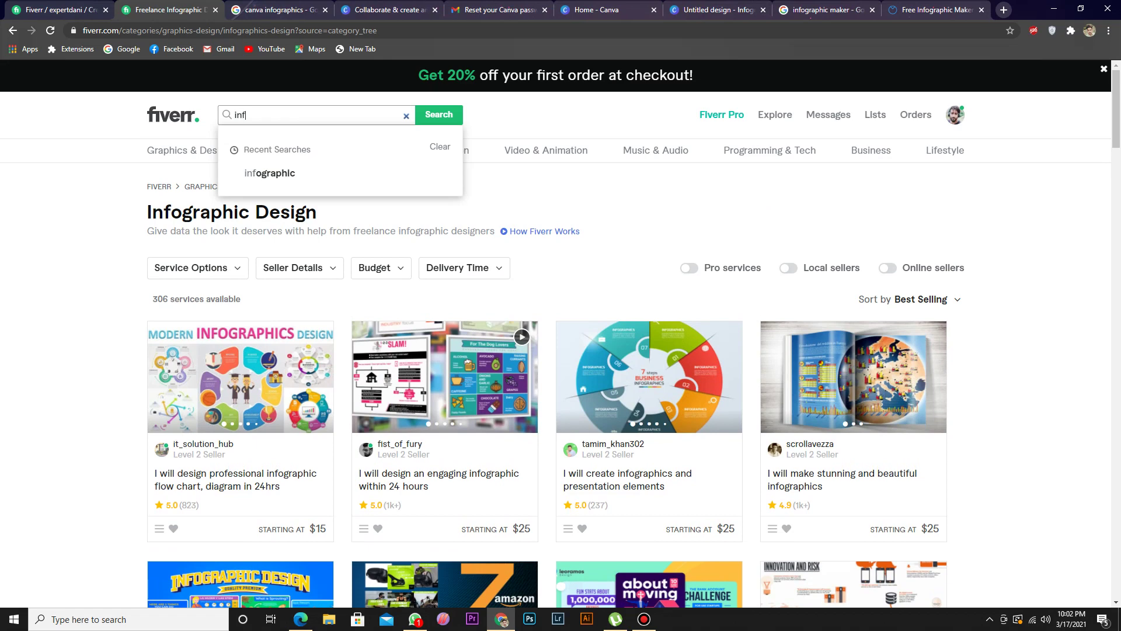
text(ographic Desigtn)
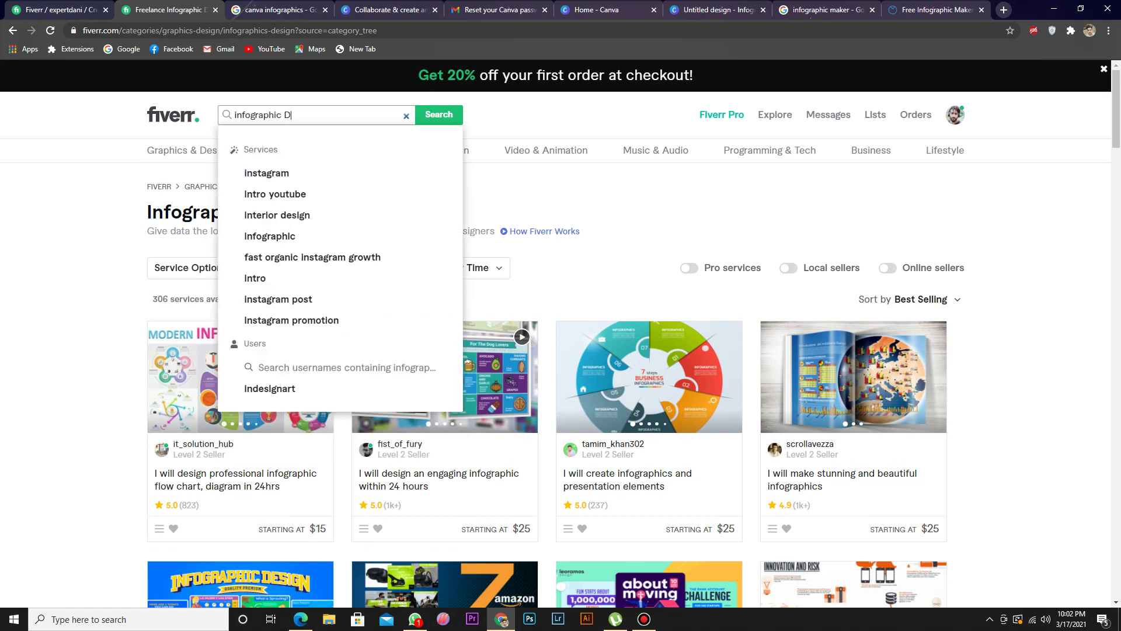
key(BackSpace)
key(BackSpace)
text(n)
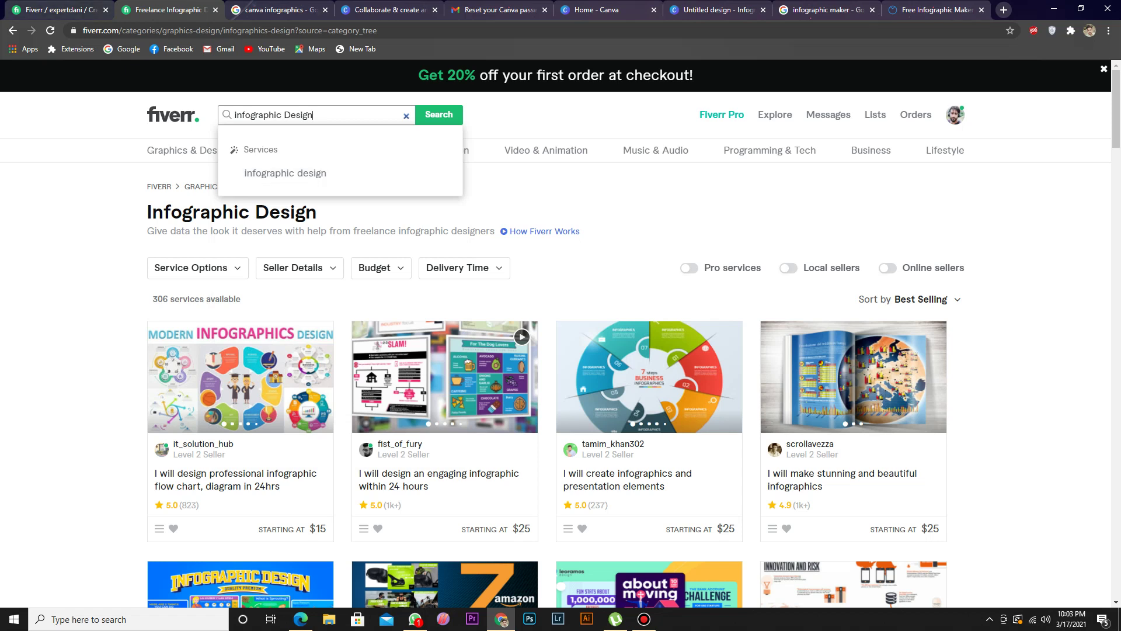
Step: Return to the new gig form and enter the gig title "Create Infographic Design"
click(56, 10)
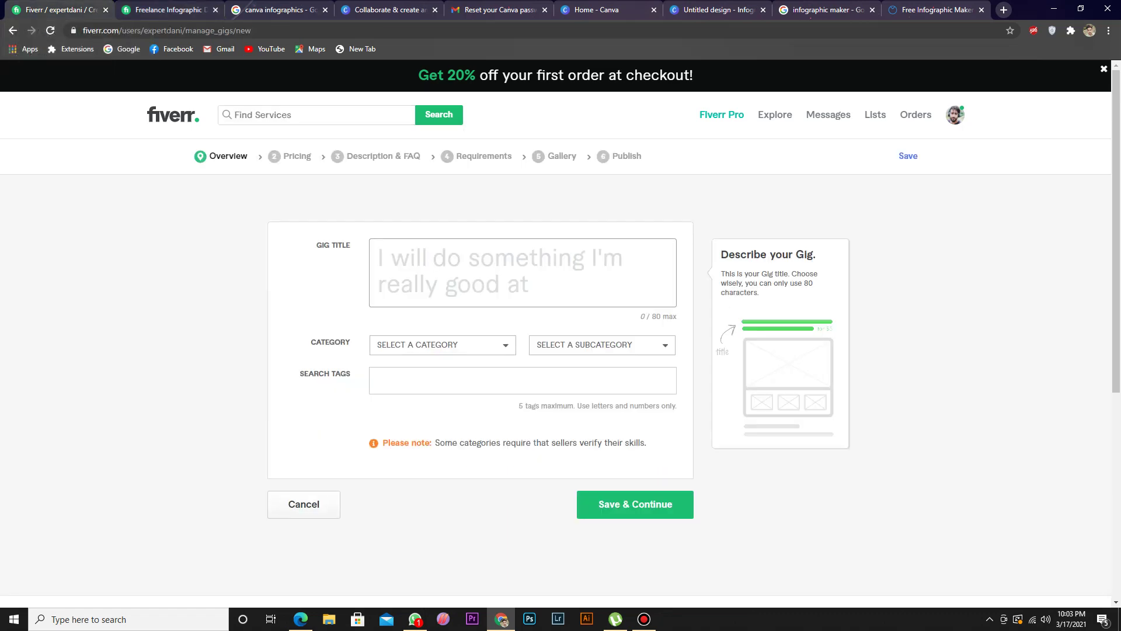
text(Ca)
key(BackSpace)
text(reate )
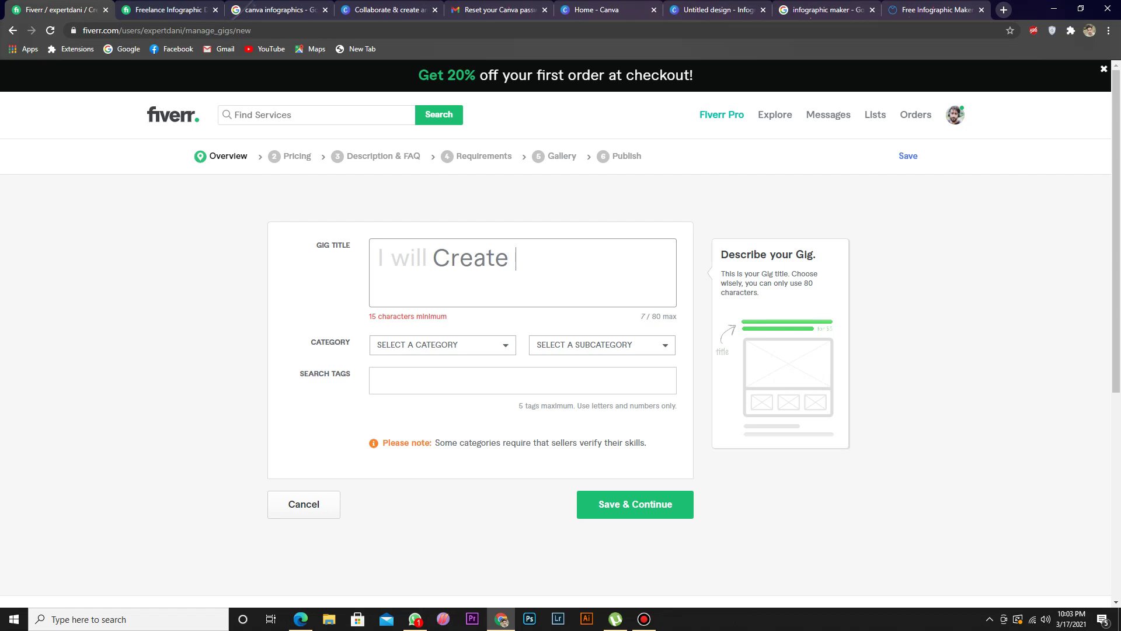
text(Infographic Design)
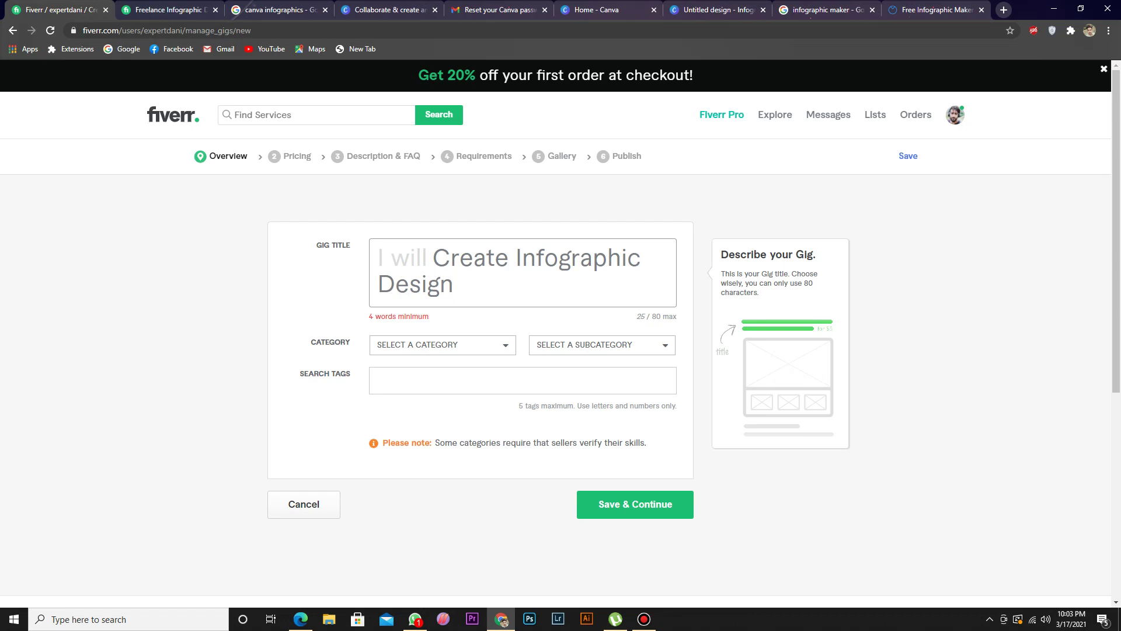
text( f)
key(BackSpace)
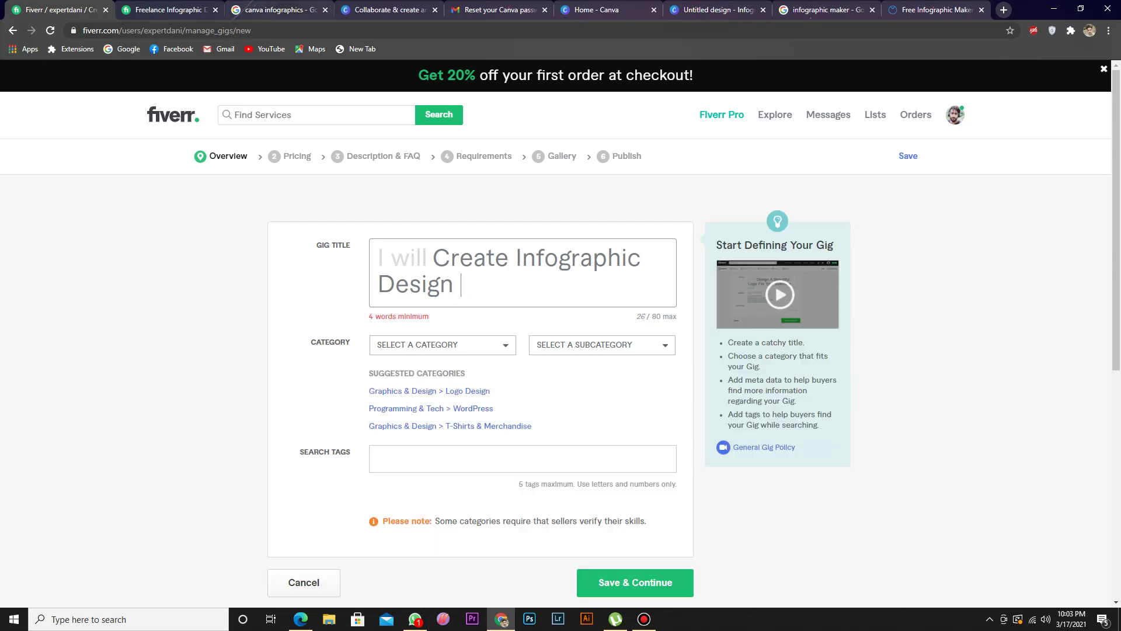
Step: Check the competing gig listings, and add "Beautiful" and "and Professional" before "Infographic Design" in the gig title
key(ctrl+Tab)
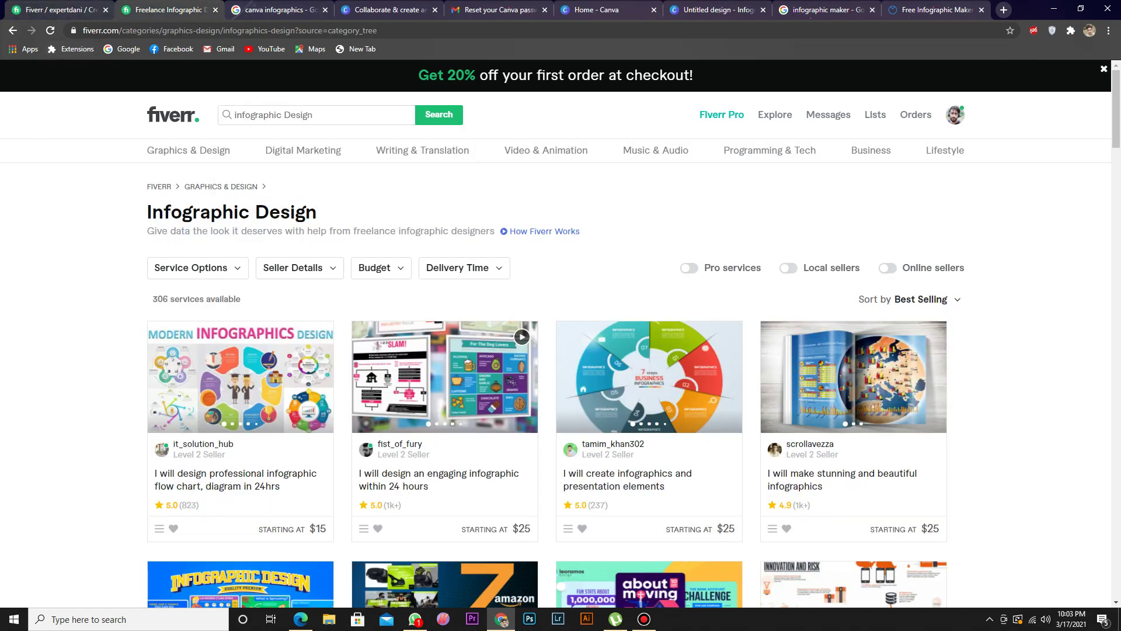
click(58, 9)
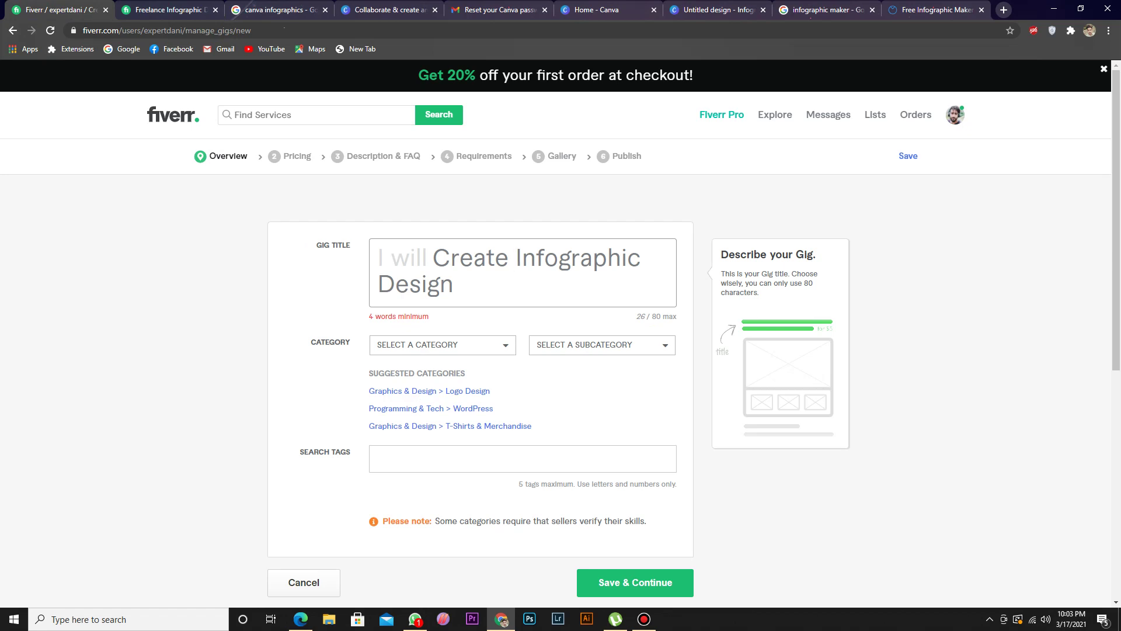
text(Beautiful)
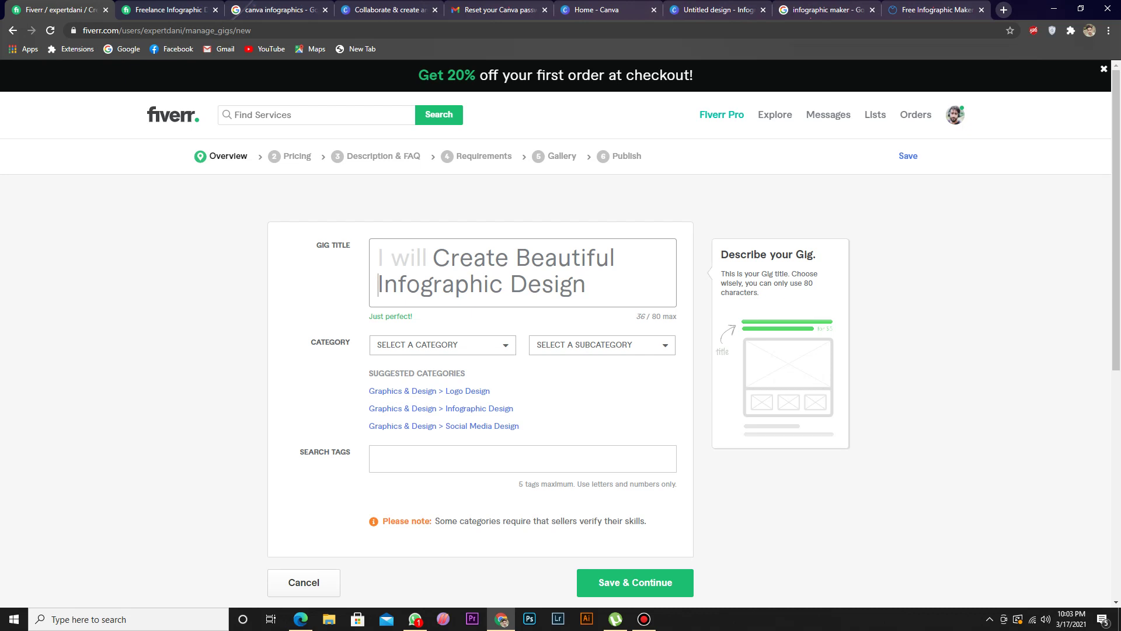
click(593, 285)
click(624, 259)
text(and Professional)
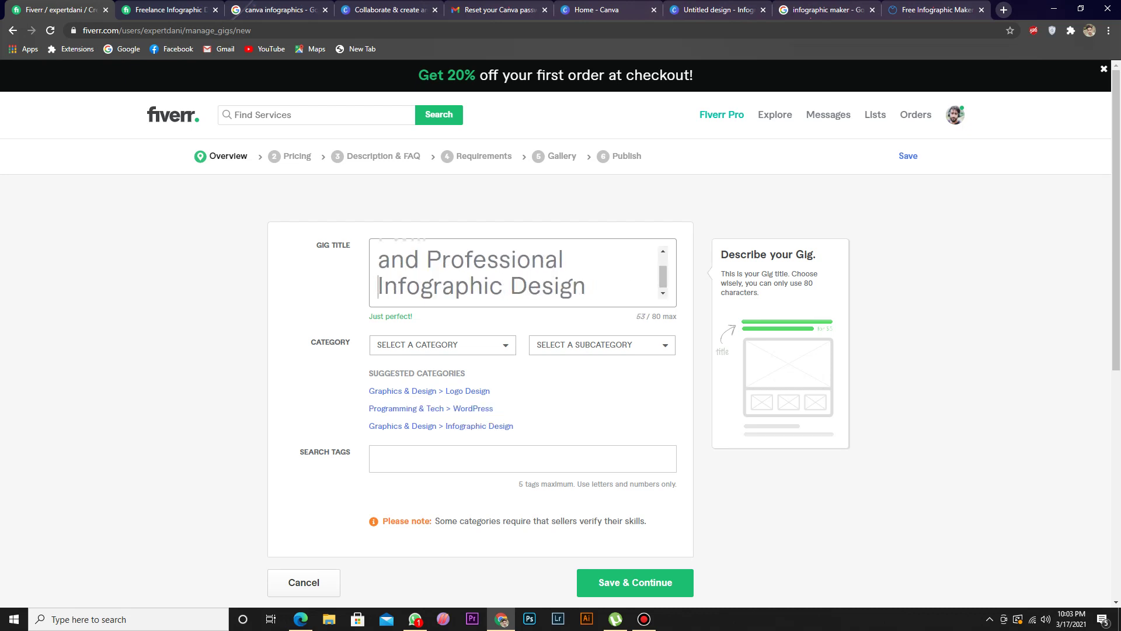
Step: Set the gig's category to Graphics & Design
key(Tab)
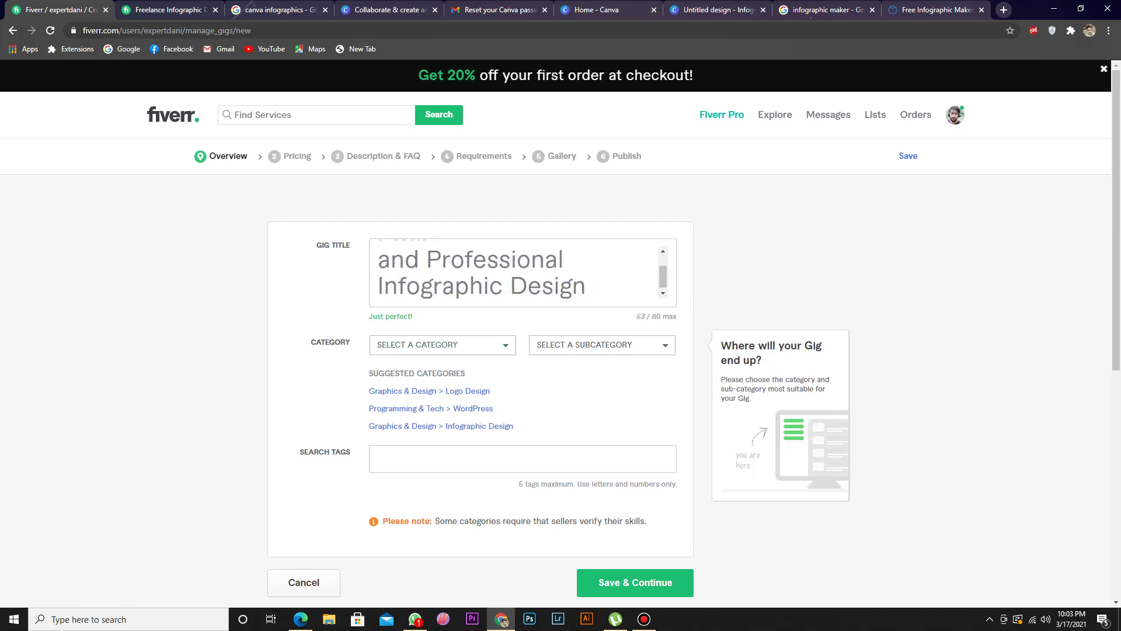
key(Down)
key(Return)
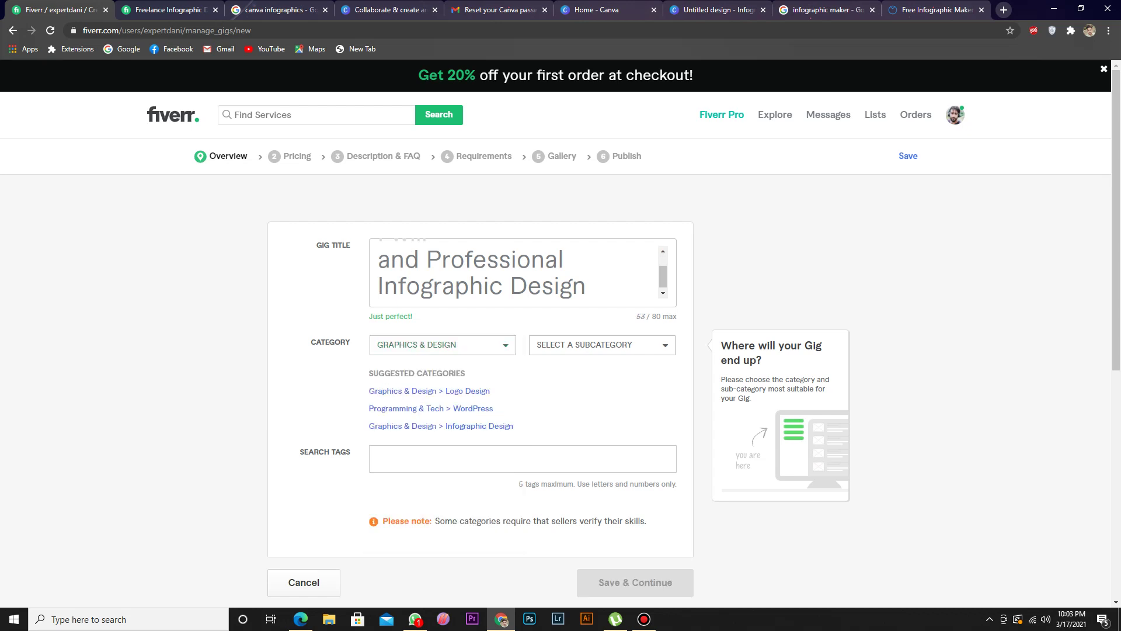
Step: Set the gig's subcategory to Infographic Design
key(Tab)
key(Down)
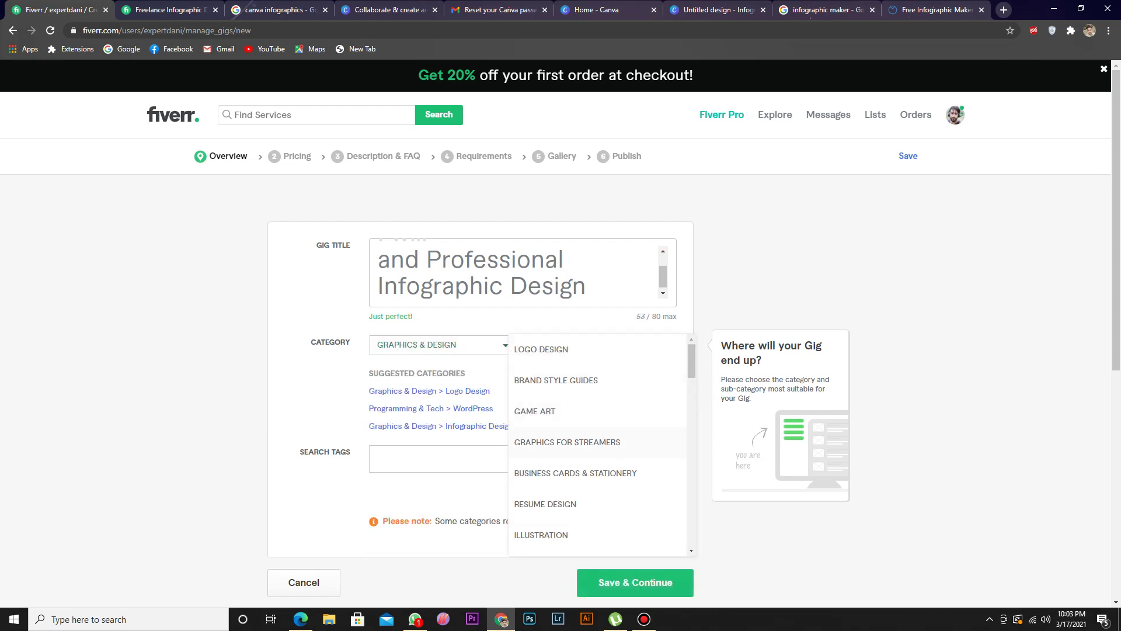
key(Down)
key(Down)
key(Down)
key(Down)
key(Down)
key(Down)
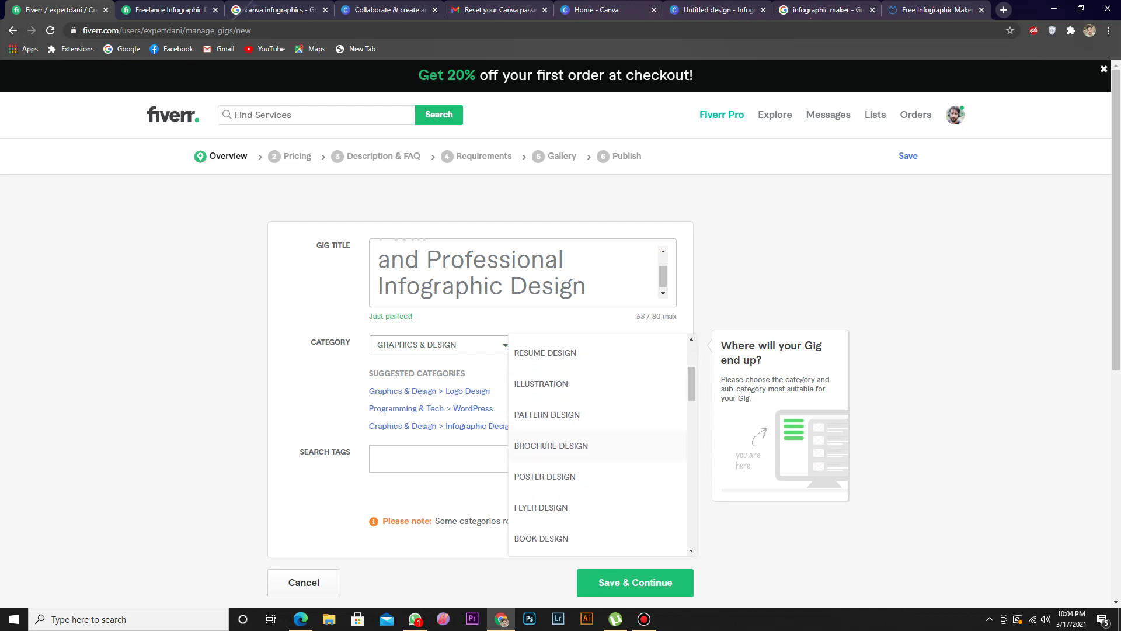
key(Down)
key(Down)
key(Down)
key(Down)
key(Down)
key(Down)
key(Down)
key(Down)
key(Down)
key(Down)
key(Down)
key(Down)
key(Down)
key(Down)
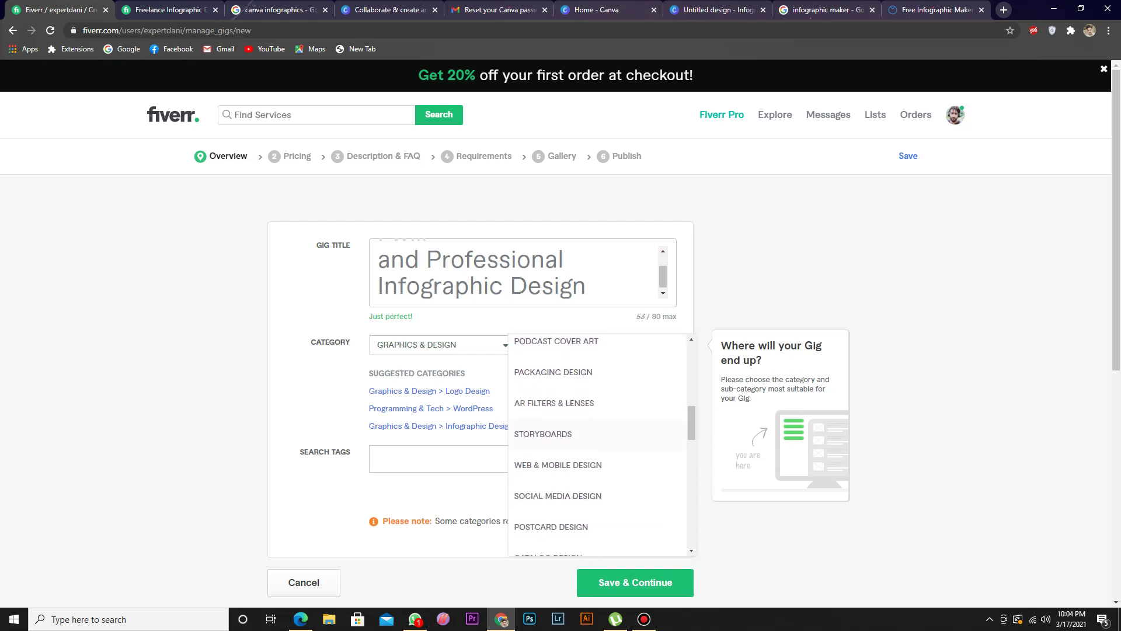
key(Down)
key(Down)
key(Down)
key(Down)
key(Down)
key(Down)
key(Down)
key(Down)
key(Down)
key(Down)
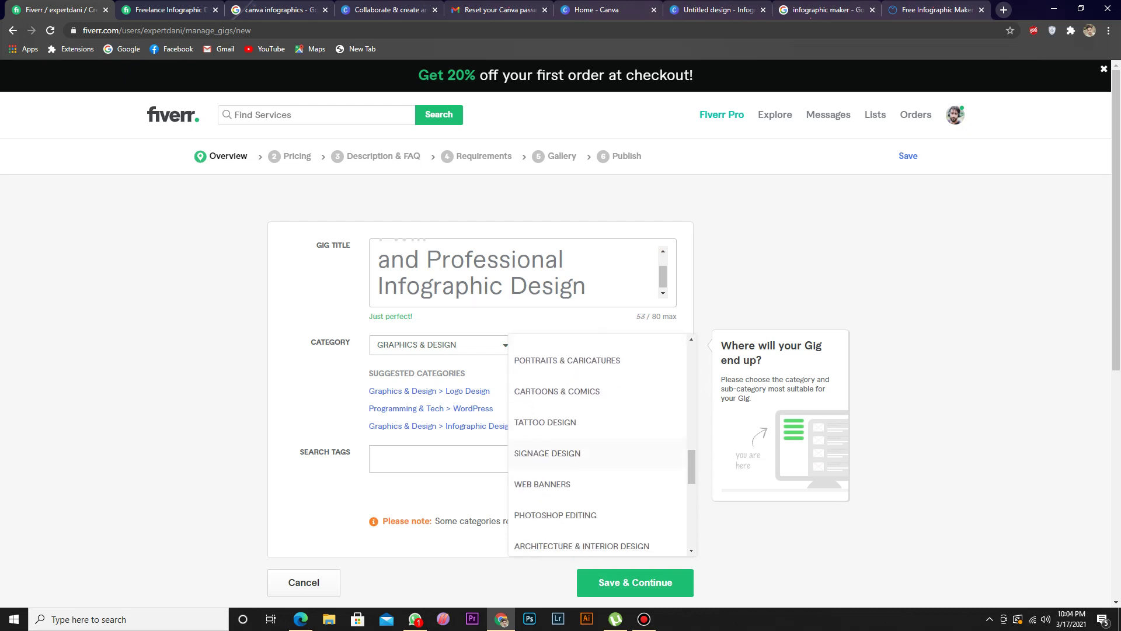
key(Down)
key(Down)
key(Down)
key(Down)
key(Down)
key(Down)
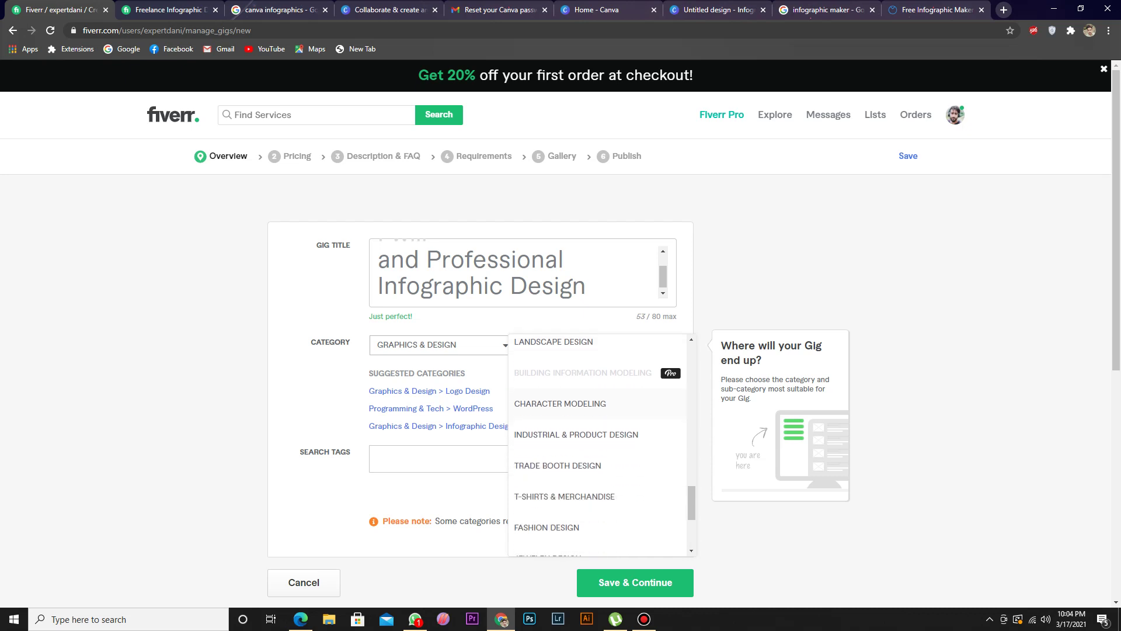
key(Up)
key(Up)
key(Up)
key(Up)
key(Up)
key(Up)
key(Up)
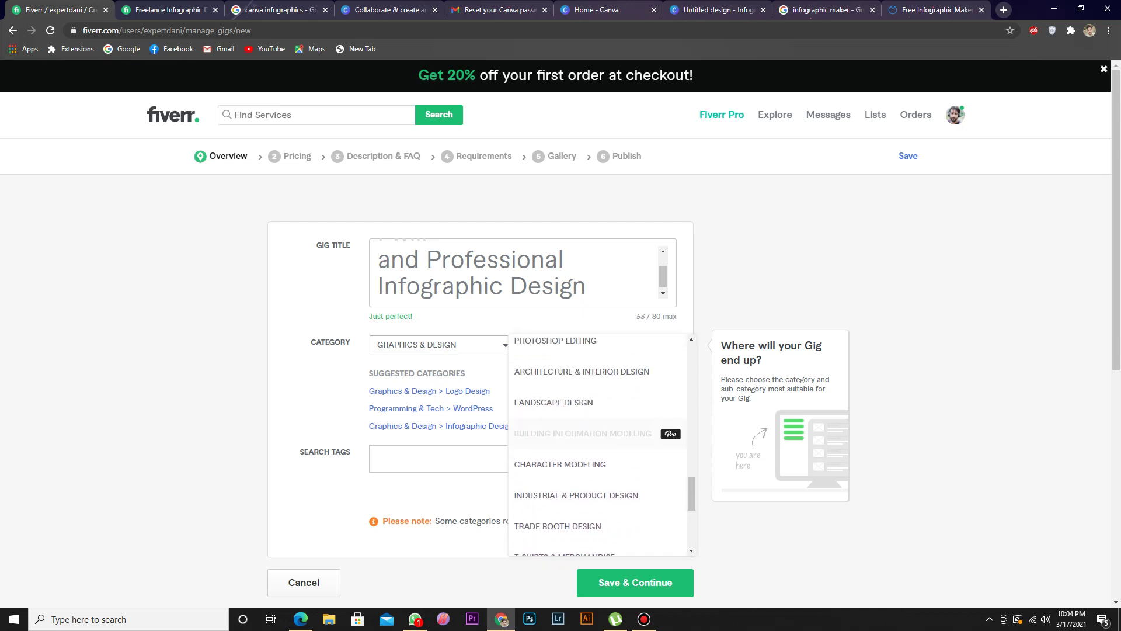
key(Down)
key(Down)
key(Down)
key(Down)
key(Down)
key(Down)
key(Down)
key(Down)
key(Down)
key(Down)
key(Down)
key(Down)
key(Down)
key(Down)
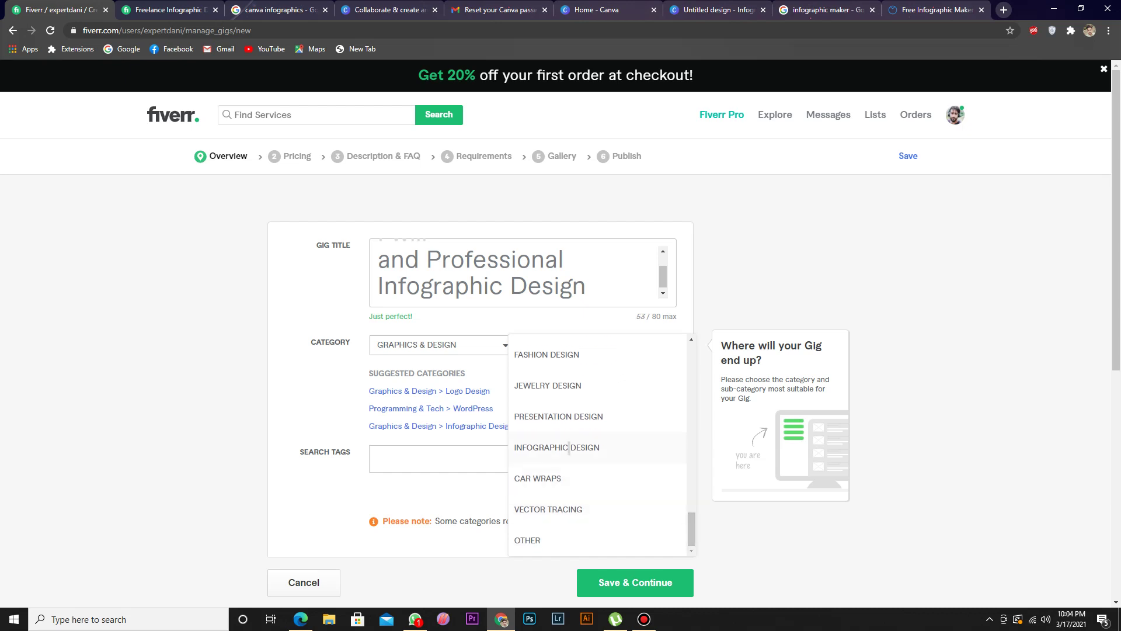
click(569, 446)
Step: Select JPG, PDF and PNG as the image file formats provided in the gig metadata
scroll(561, 333, down, 4)
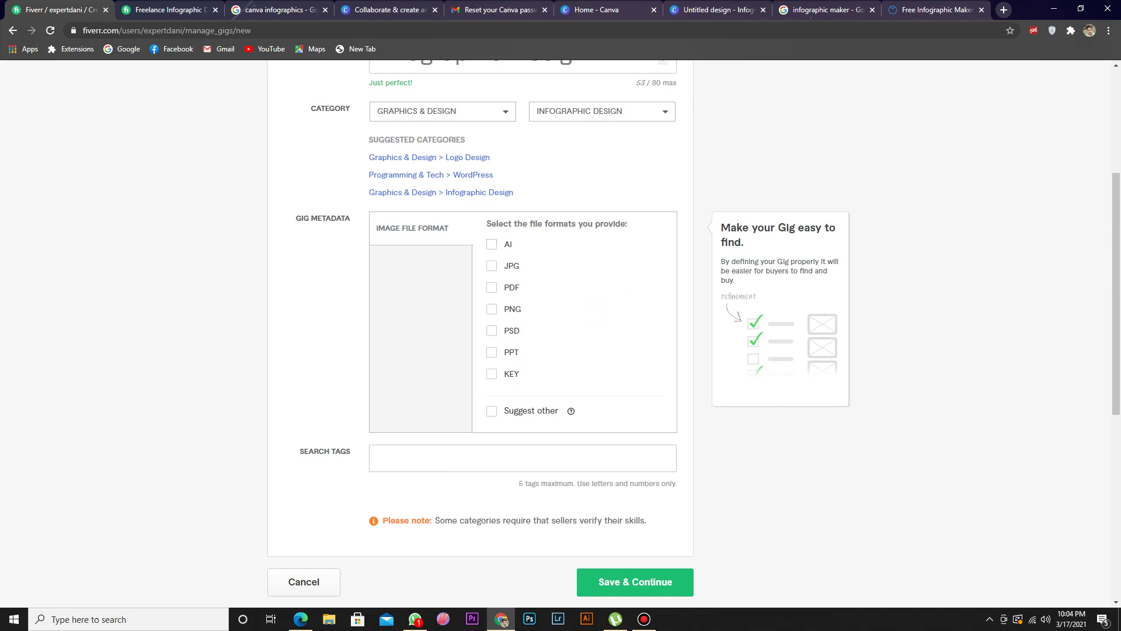
click(492, 265)
click(492, 287)
scroll(561, 331, up, 3)
scroll(561, 332, down, 4)
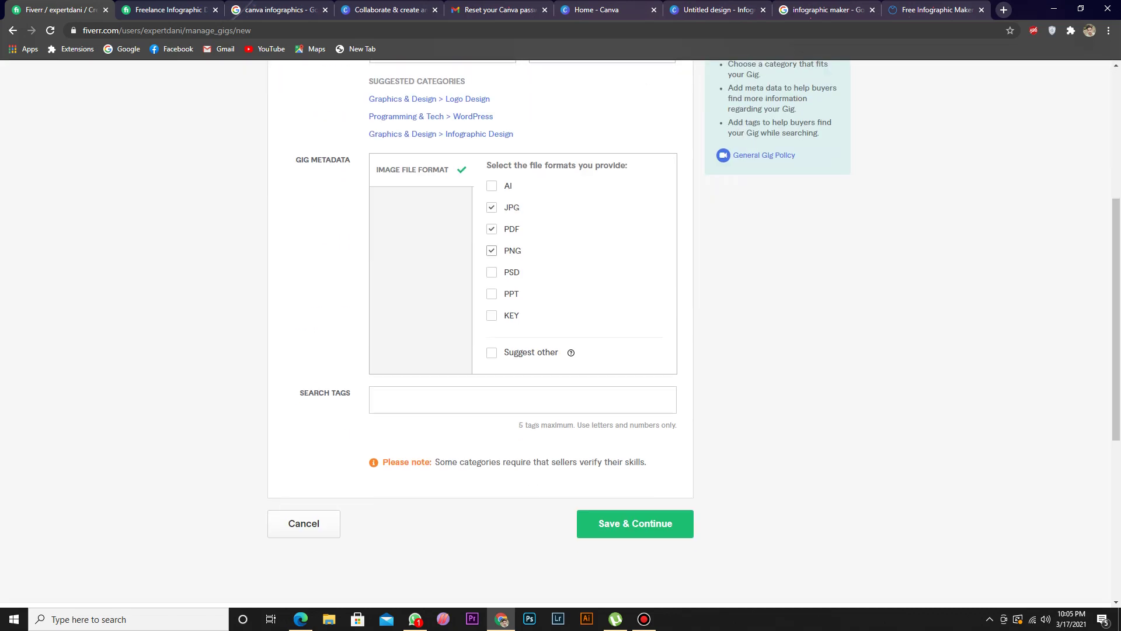
scroll(561, 332, up, 3)
scroll(560, 332, down, 3)
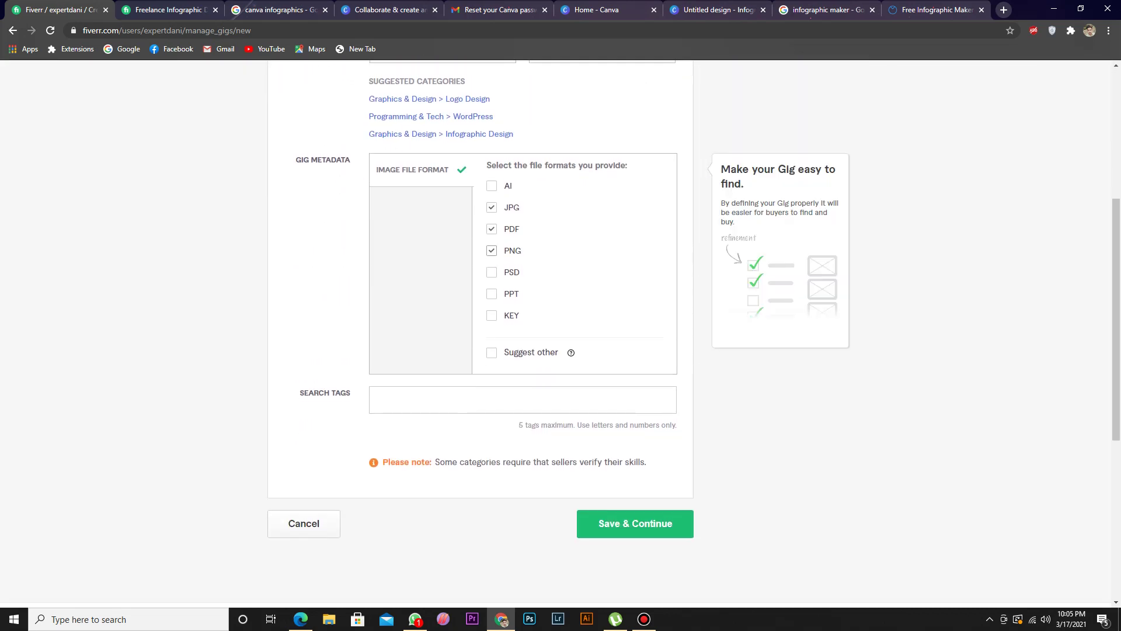
Step: Review the full wording of the gig title from its beginning
scroll(561, 332, up, 5)
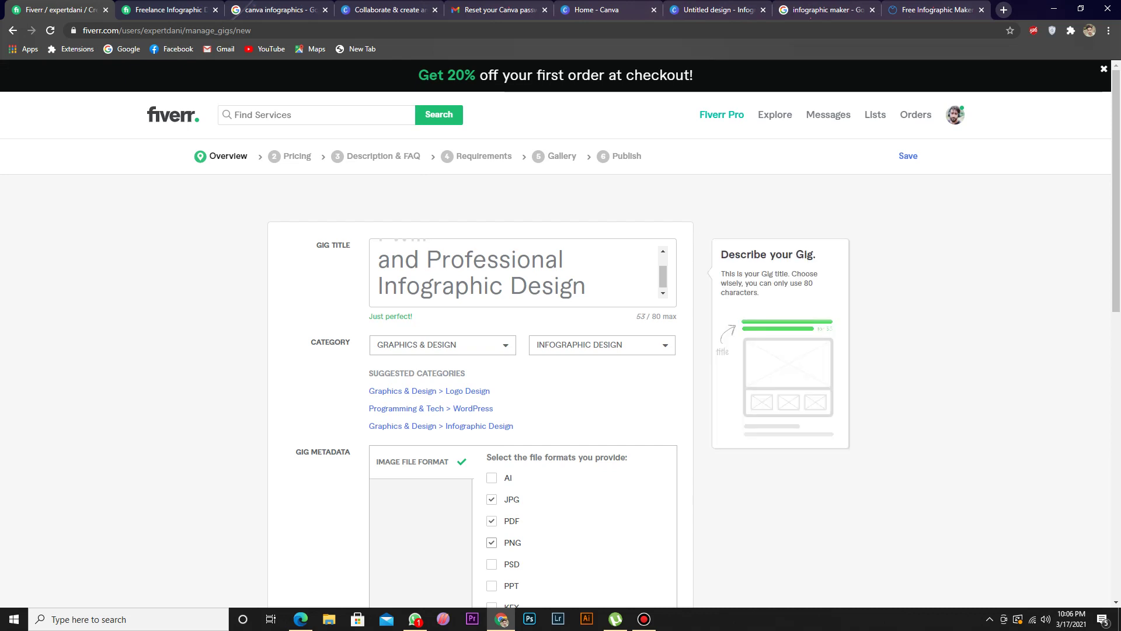
click(594, 289)
drag(663, 276, 663, 267)
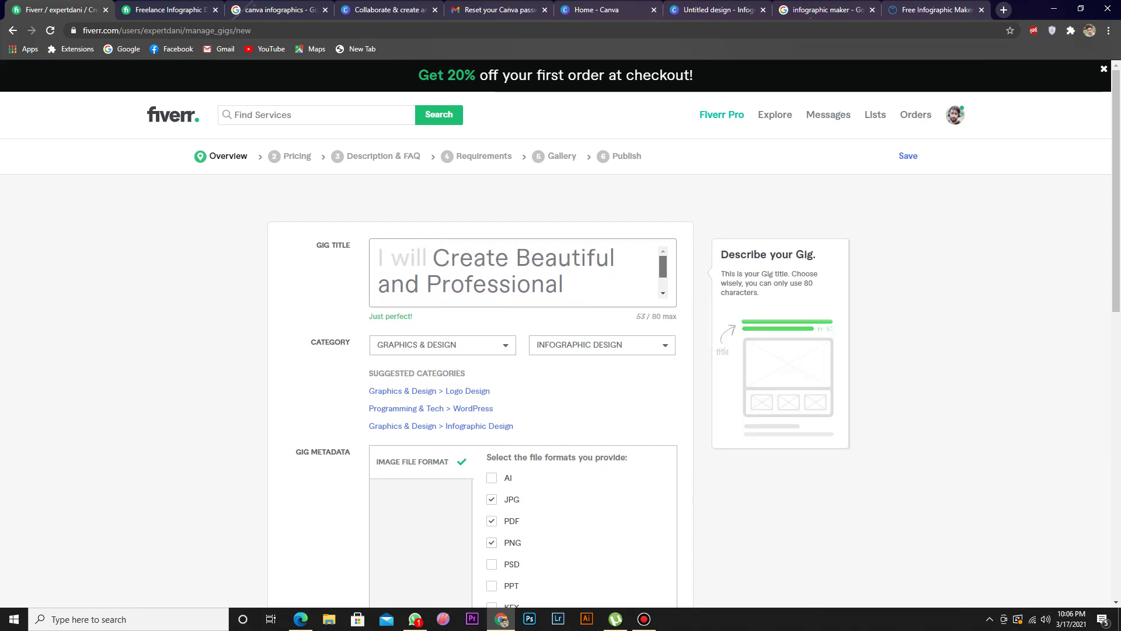
scroll(514, 272, down, 1)
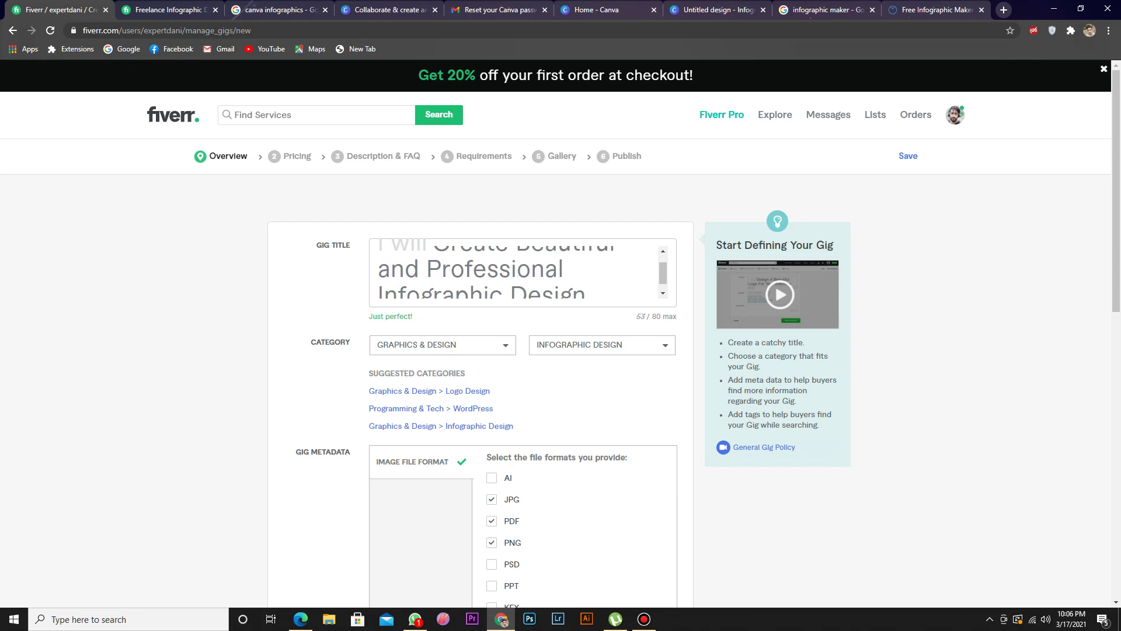
Step: From the Infographic Design category listings, open the first two competing gigs in separate browser tabs for search tag ideas
scroll(561, 333, down, 6)
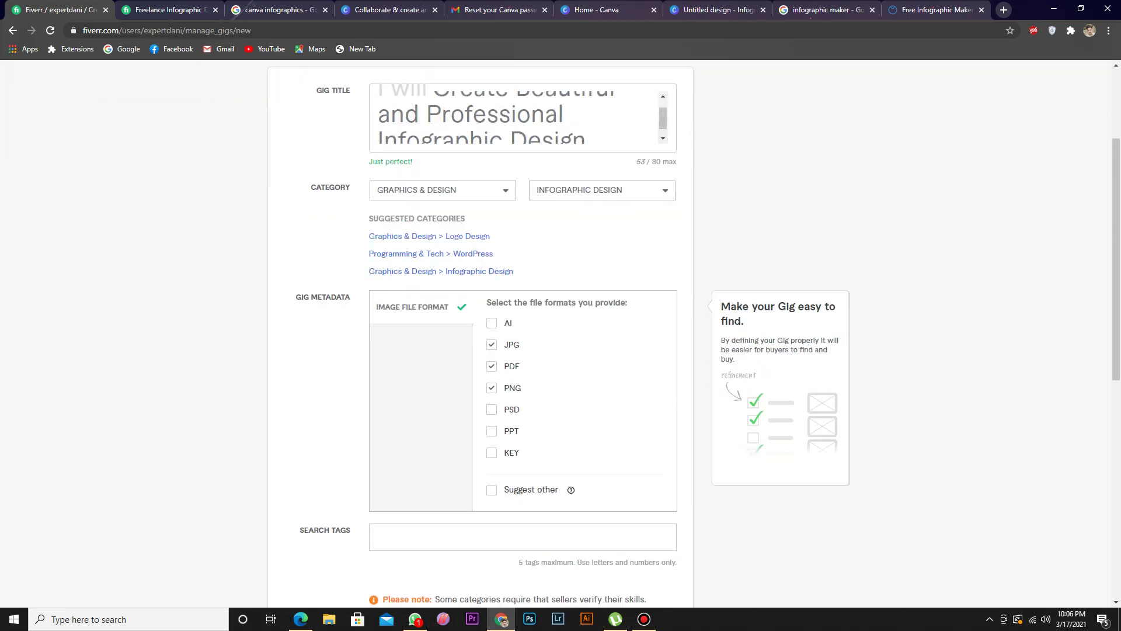
click(375, 342)
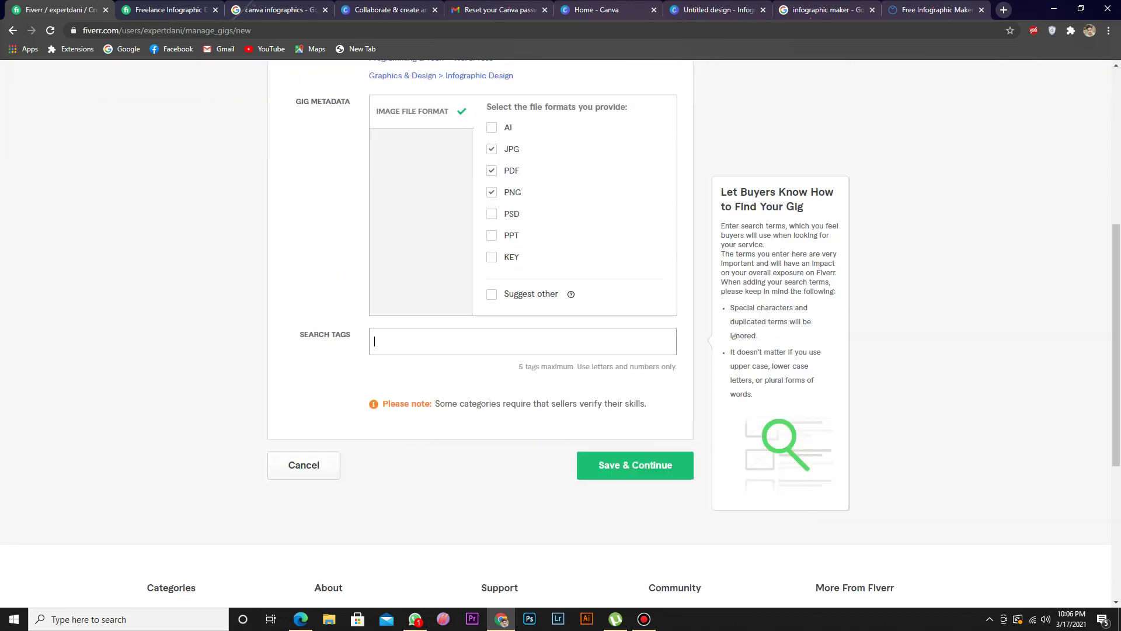
key(ctrl+Tab)
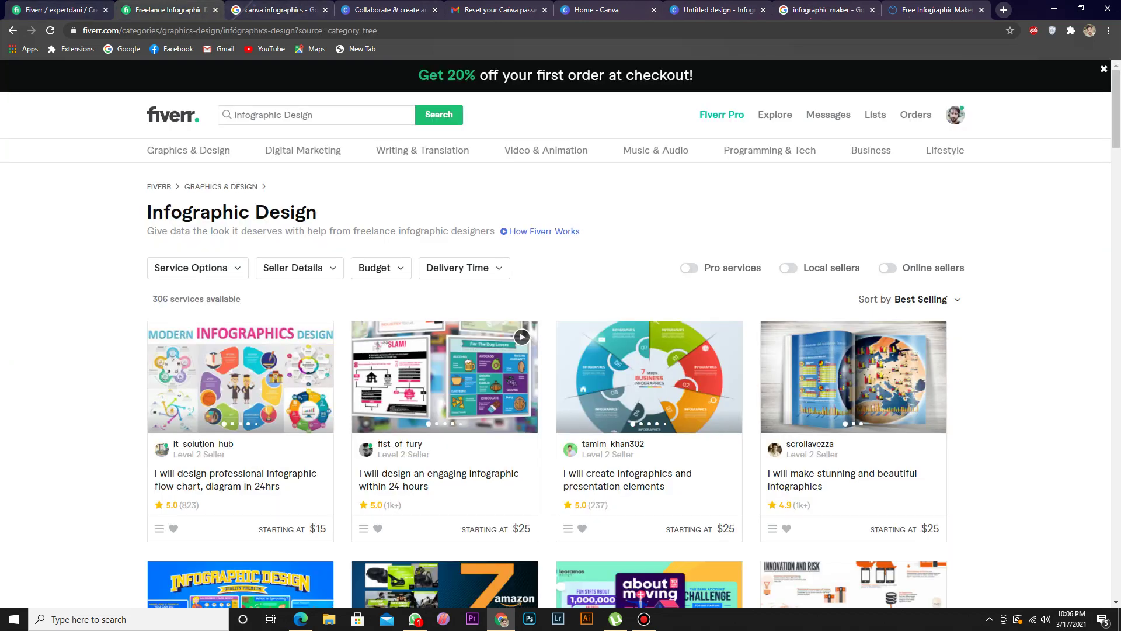
right_click(215, 378)
click(245, 131)
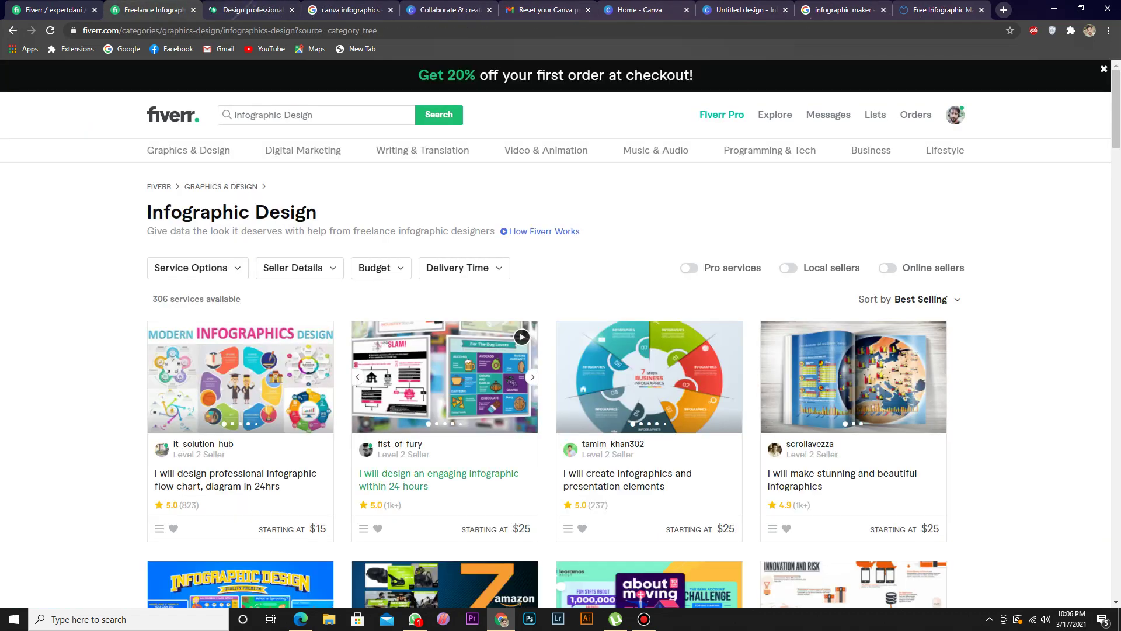
right_click(449, 345)
click(503, 354)
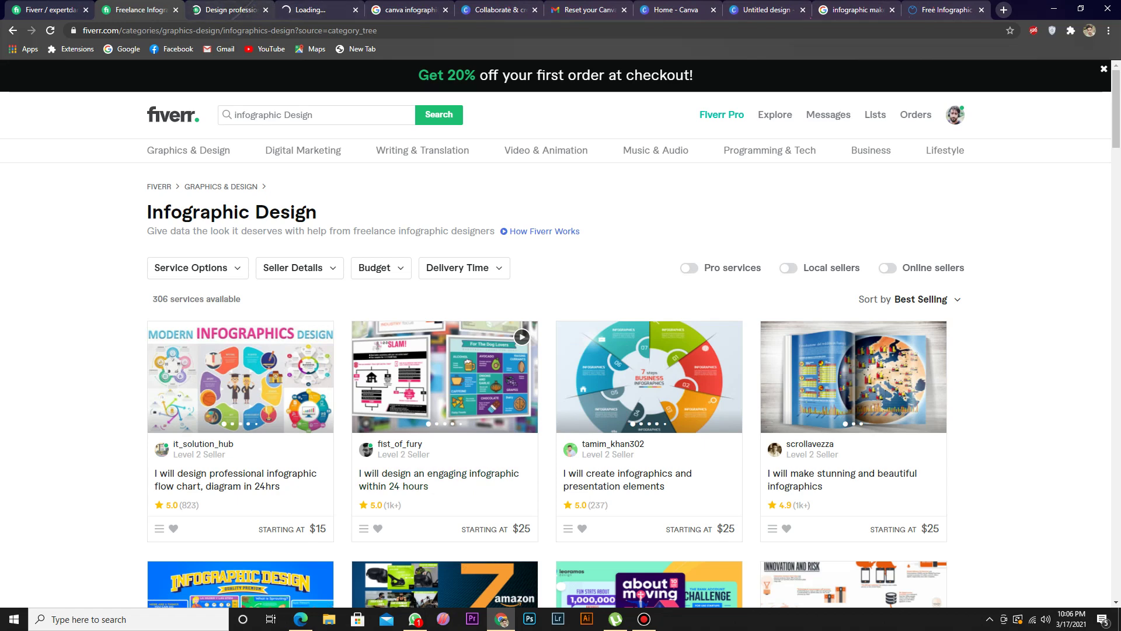
Step: Examine the first competing gig's page, covering its description, reviews and related tags
key(ctrl+Tab)
scroll(560, 333, down, 5)
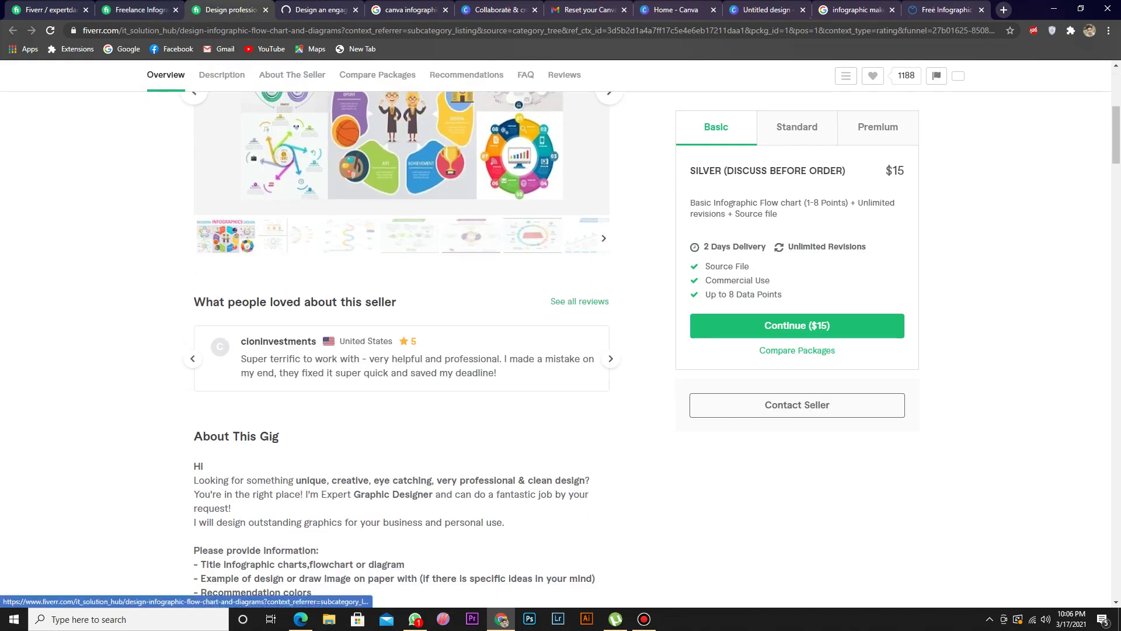
scroll(401, 350, down, 4)
scroll(401, 351, down, 3)
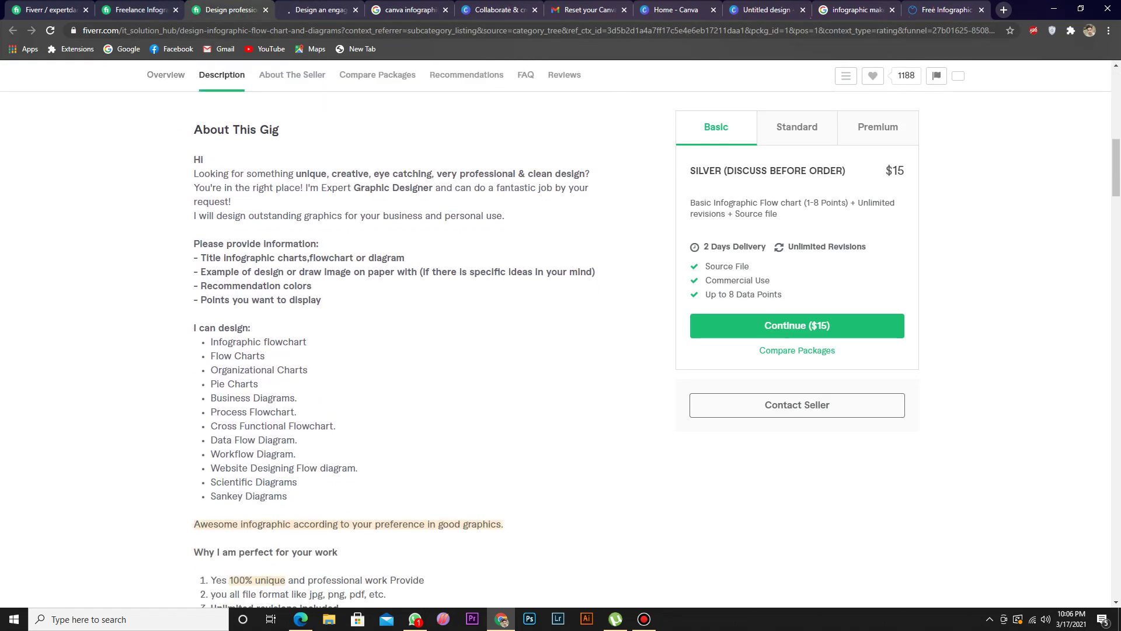
scroll(401, 350, down, 12)
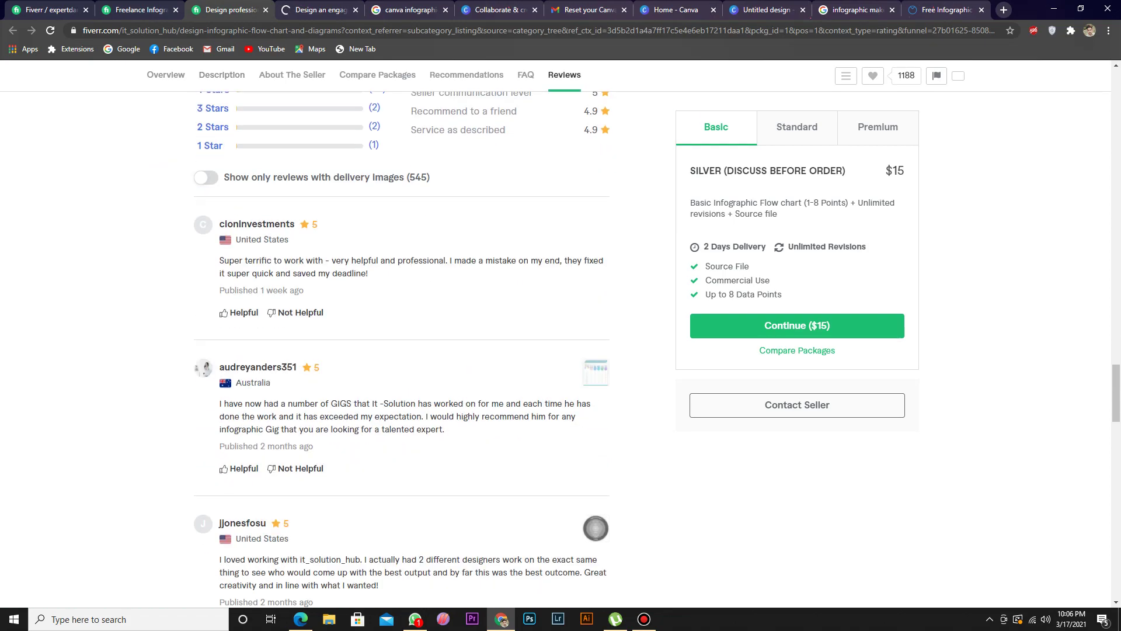
scroll(561, 349, down, 10)
scroll(561, 349, up, 3)
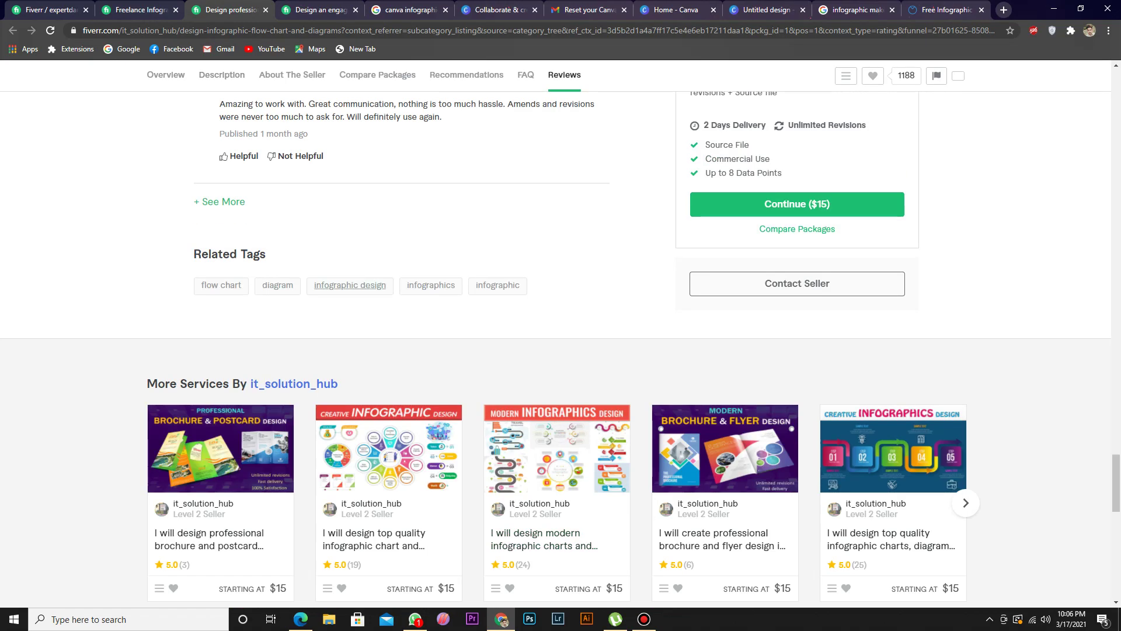
Step: Examine the second competing gig's related tags and compare them with those of the first gig
key(ctrl+Tab)
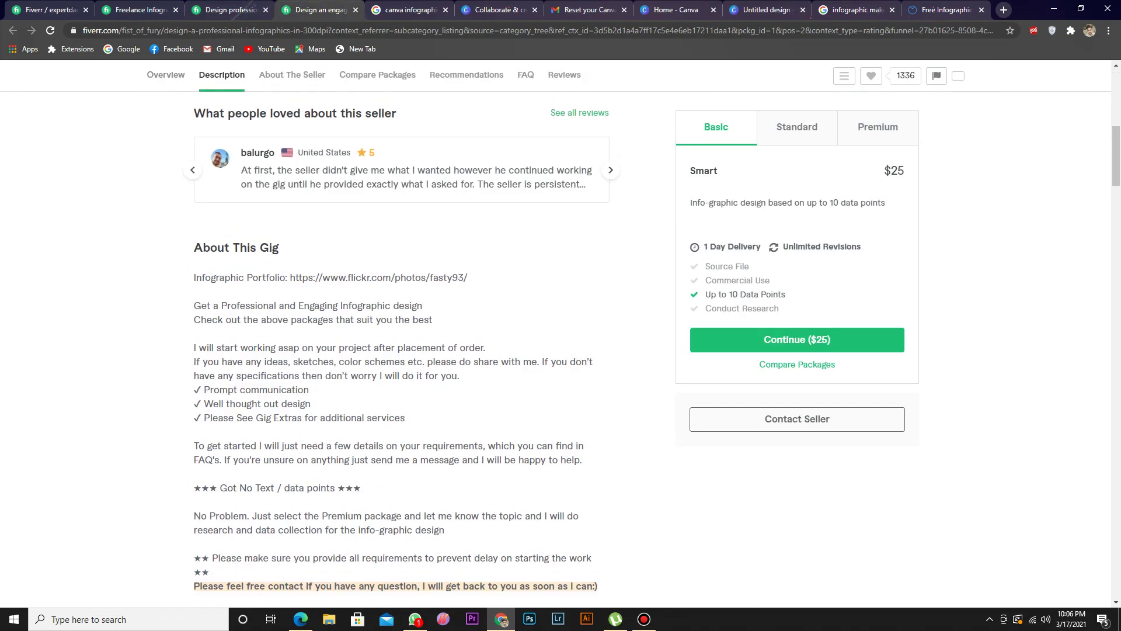
scroll(240, 314, down, 15)
scroll(239, 314, up, 3)
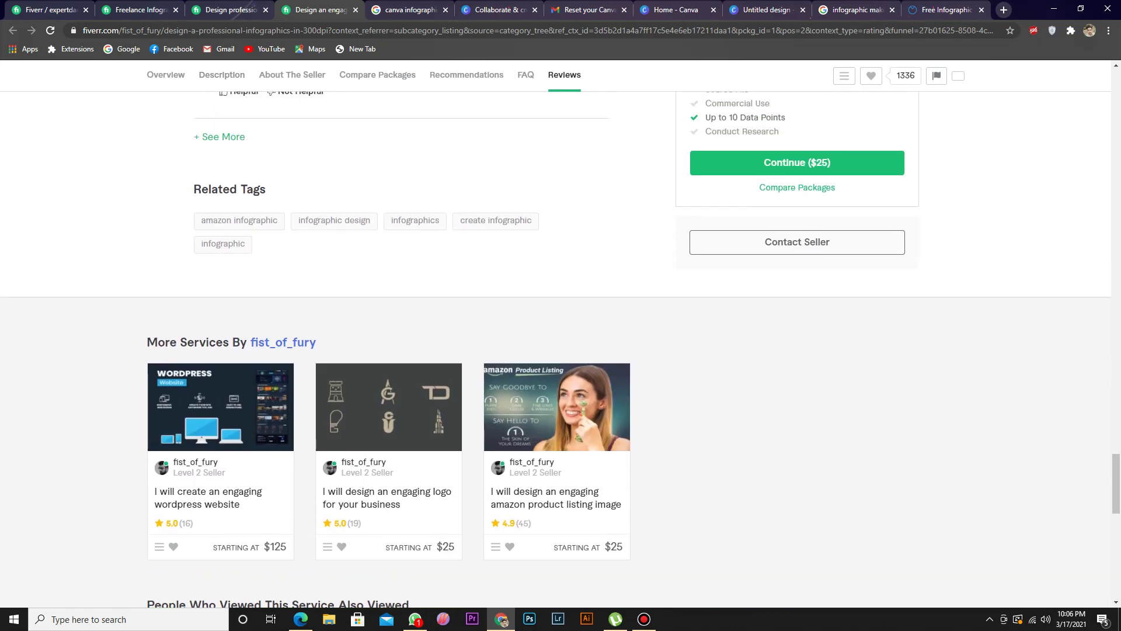
key(ctrl+shift+Tab)
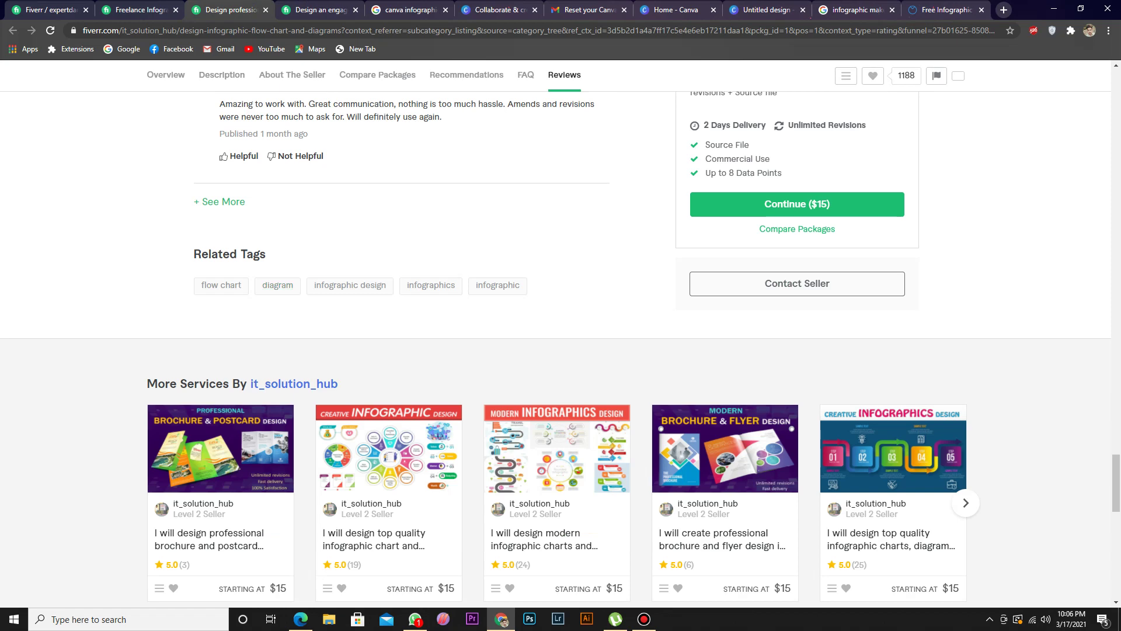
key(ctrl+Tab)
key(ctrl+shift+Tab)
Step: Return to the new gig form and add "infographic design" as the first search tag
key(ctrl+shift+Tab)
key(ctrl+shift+Tab)
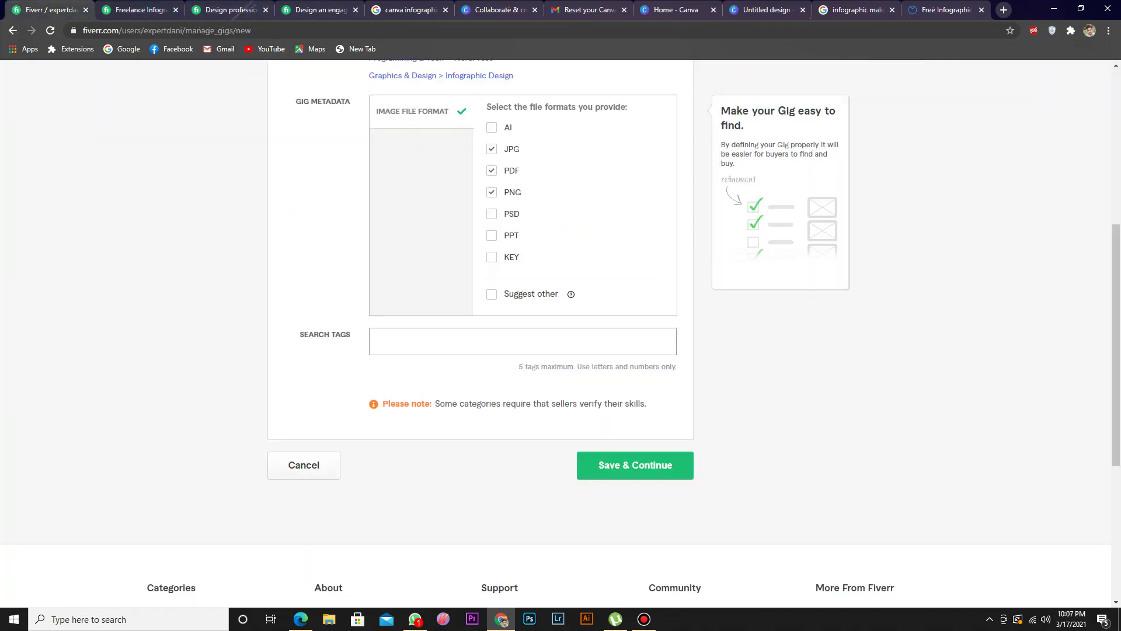
text(infographic design)
key(Return)
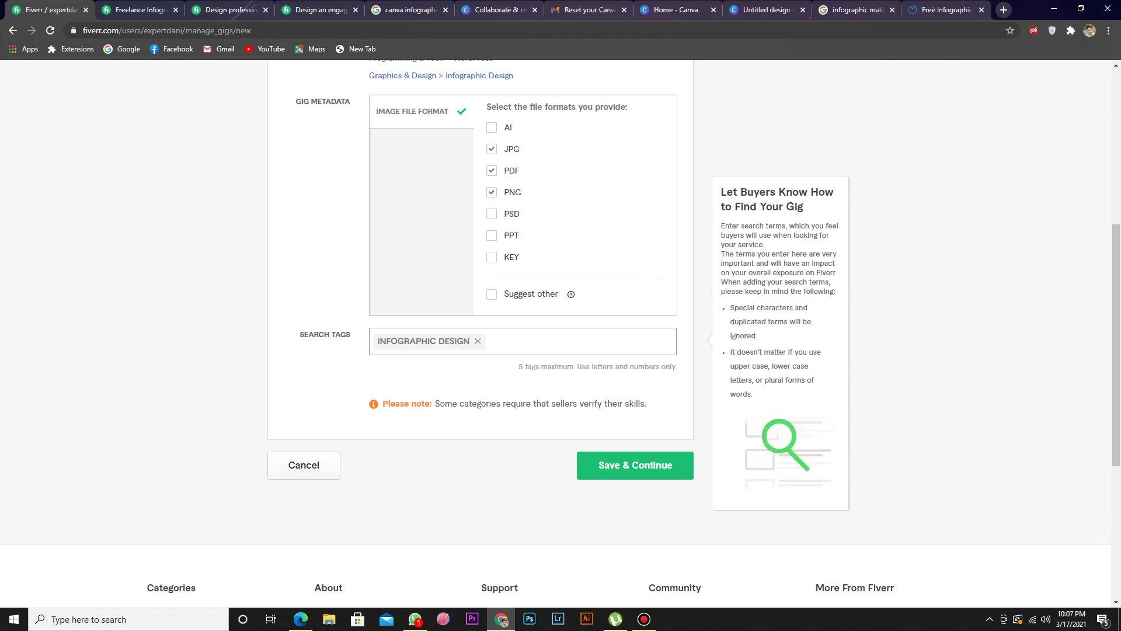
Step: Check the first competing gig's related tags again and add "infographics" as a search tag on the new gig form
click(228, 9)
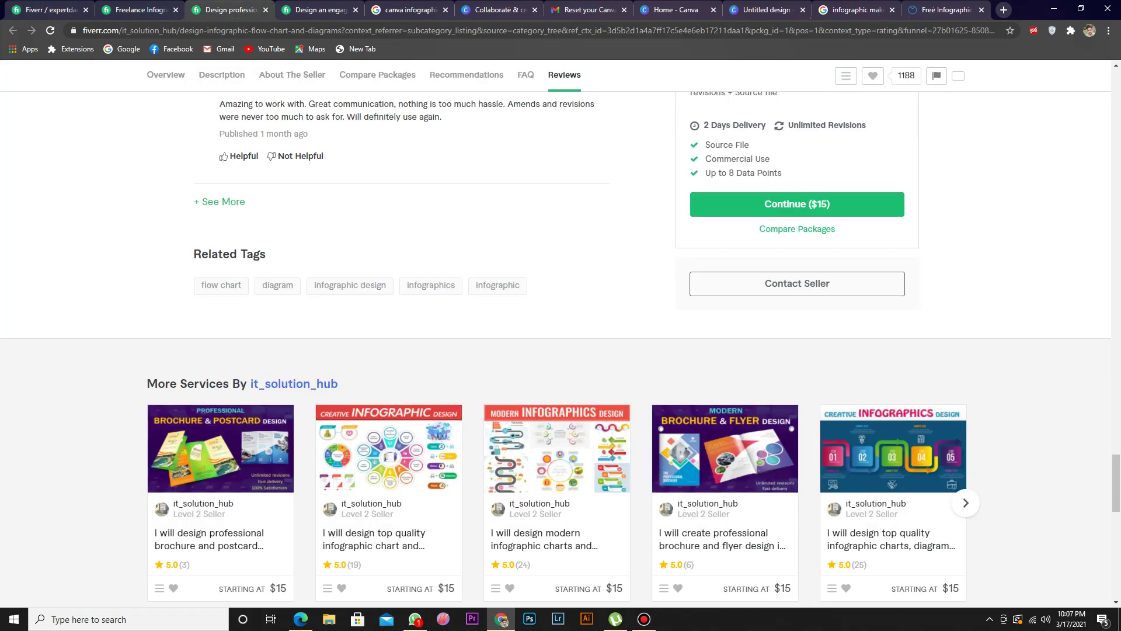
click(49, 9)
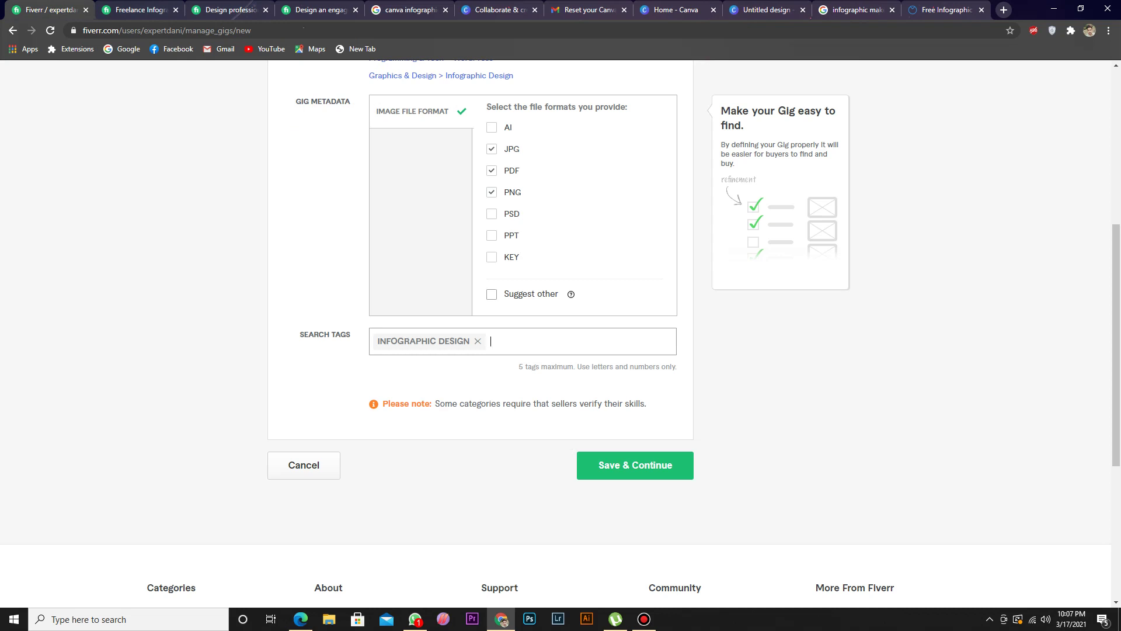
text(infographics)
key(Return)
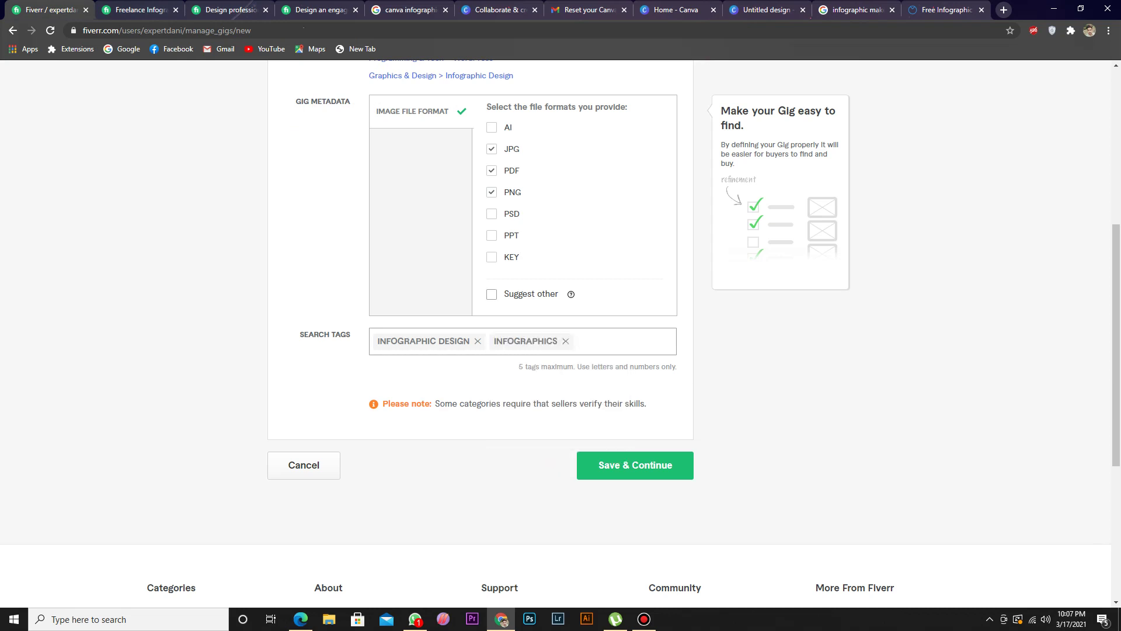
scroll(560, 328, up, 1)
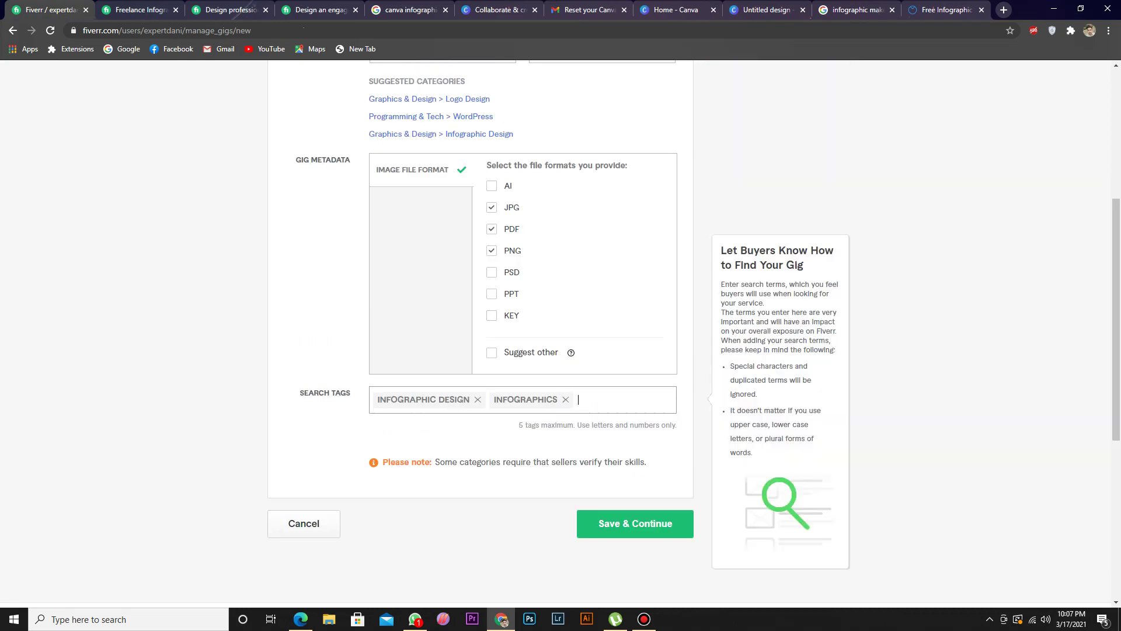
scroll(561, 327, up, 3)
scroll(561, 327, down, 3)
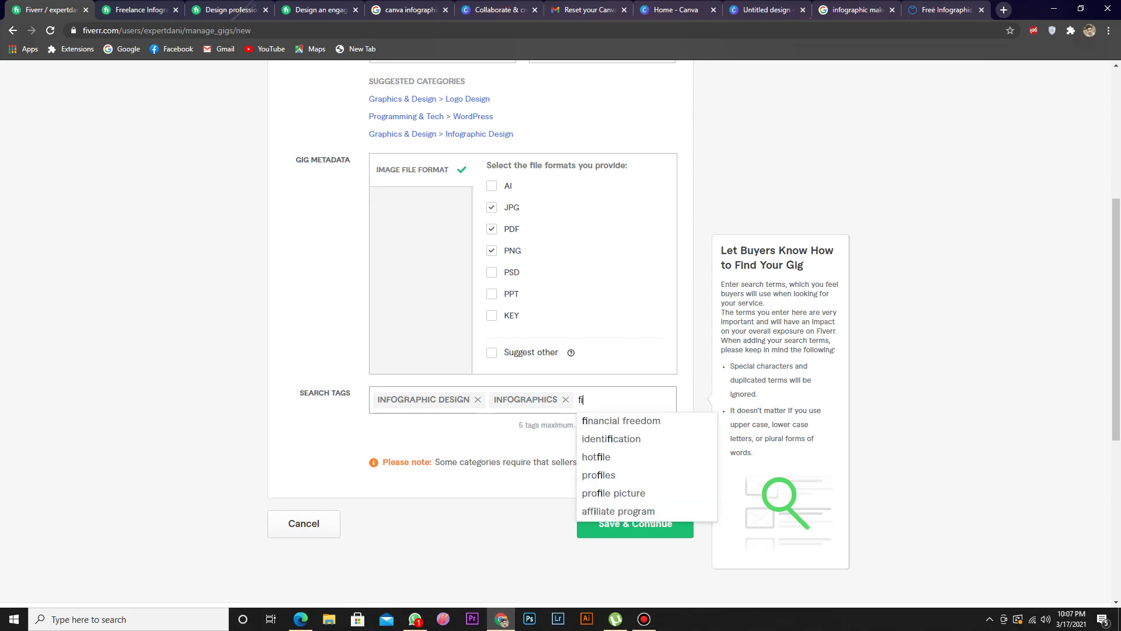
key(BackSpace)
text(info)
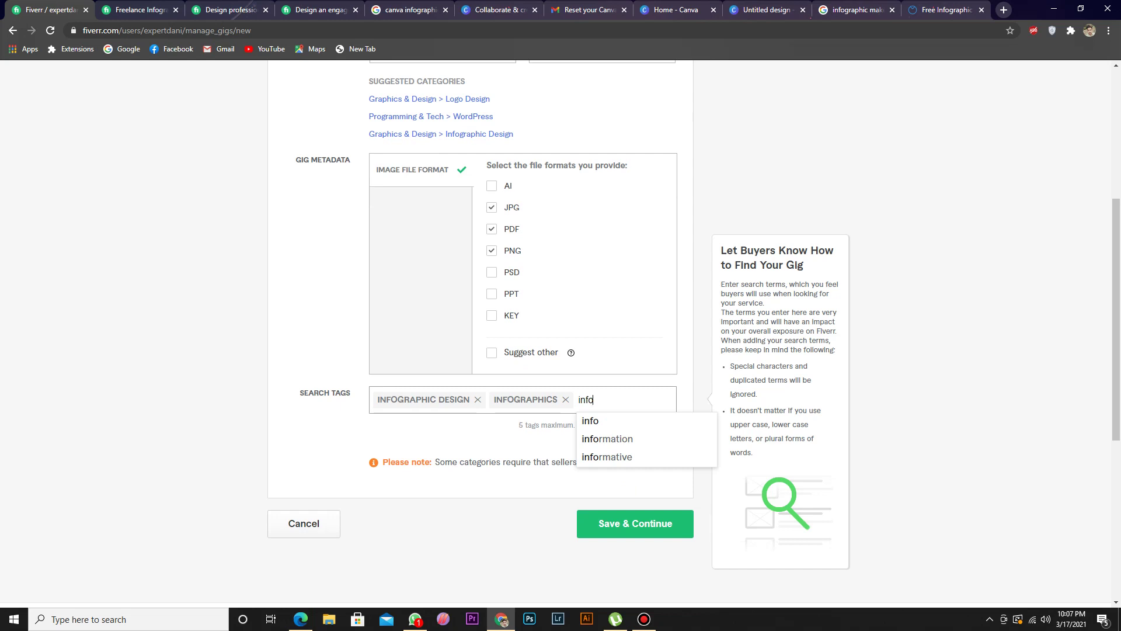
key(Return)
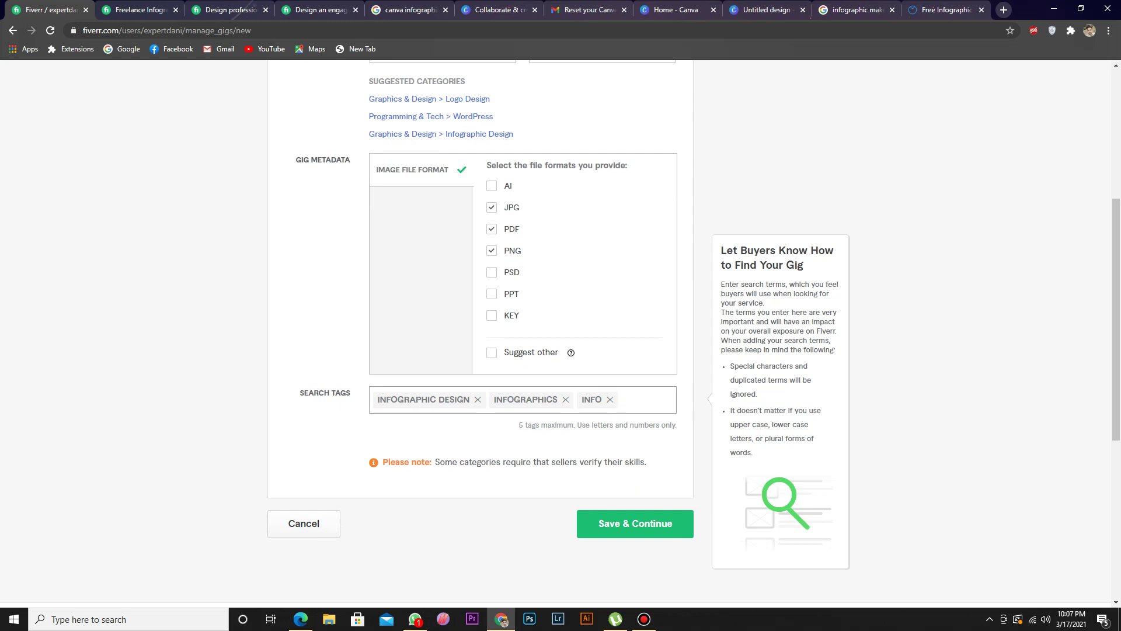
key(BackSpace)
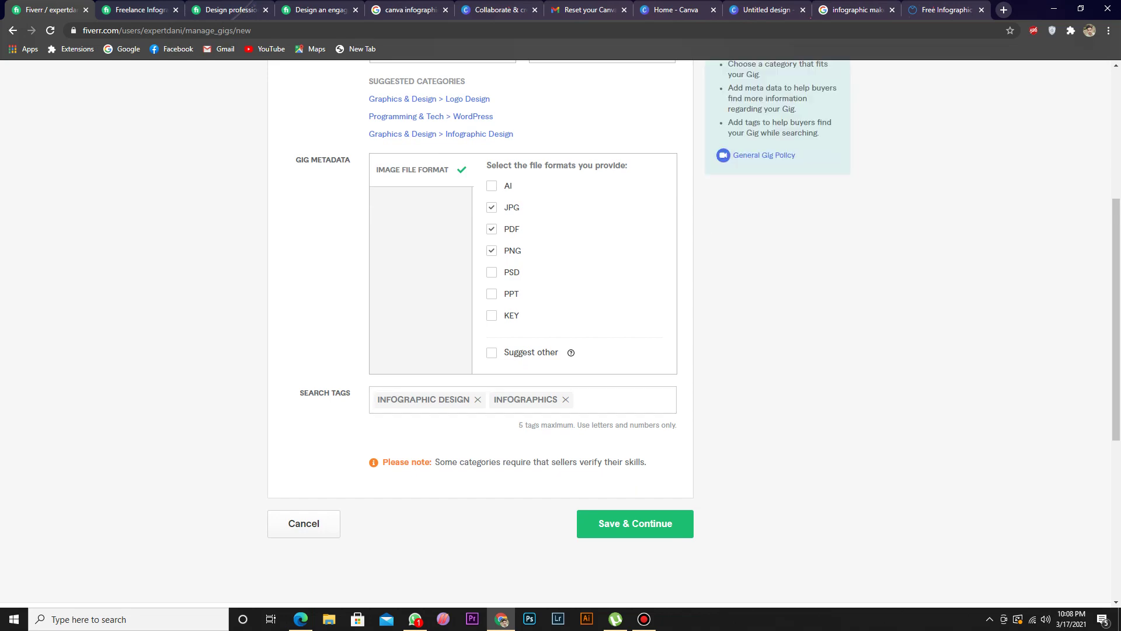
Step: Compare the related tags of the two competing gigs again and return to the new gig form
key(ctrl+Tab)
scroll(285, 474, down, 3)
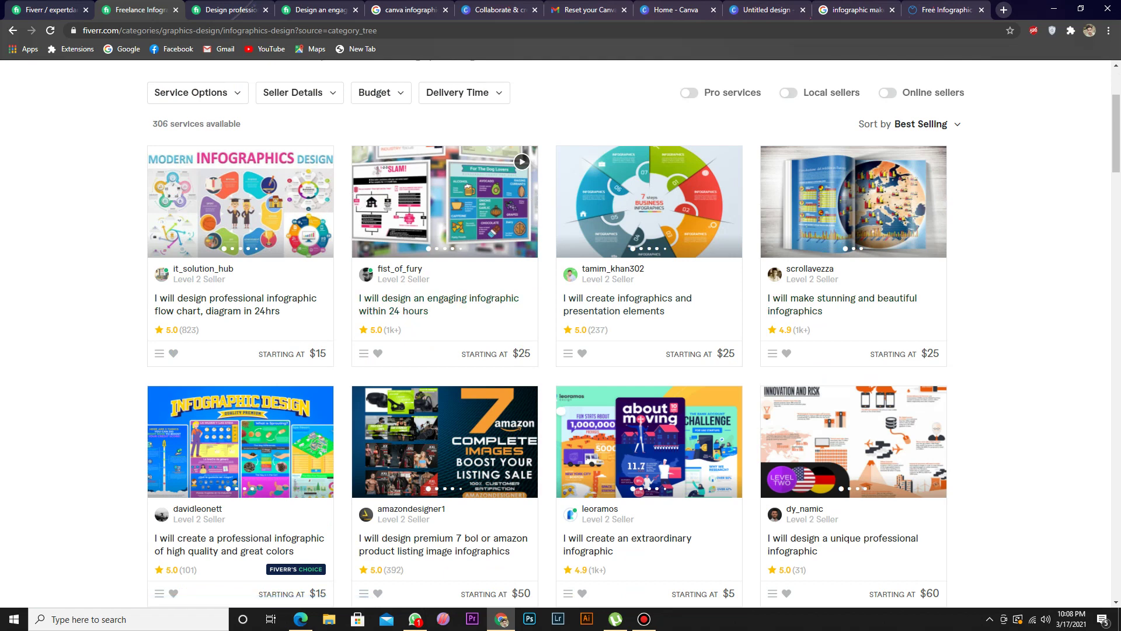
key(ctrl+Tab)
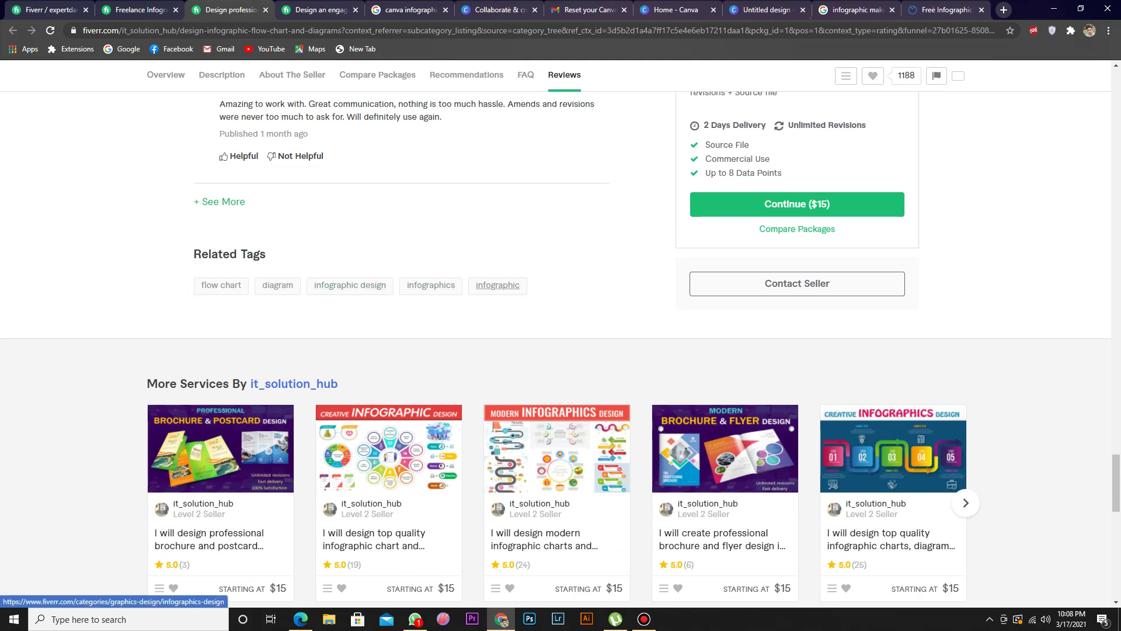
key(ctrl+Tab)
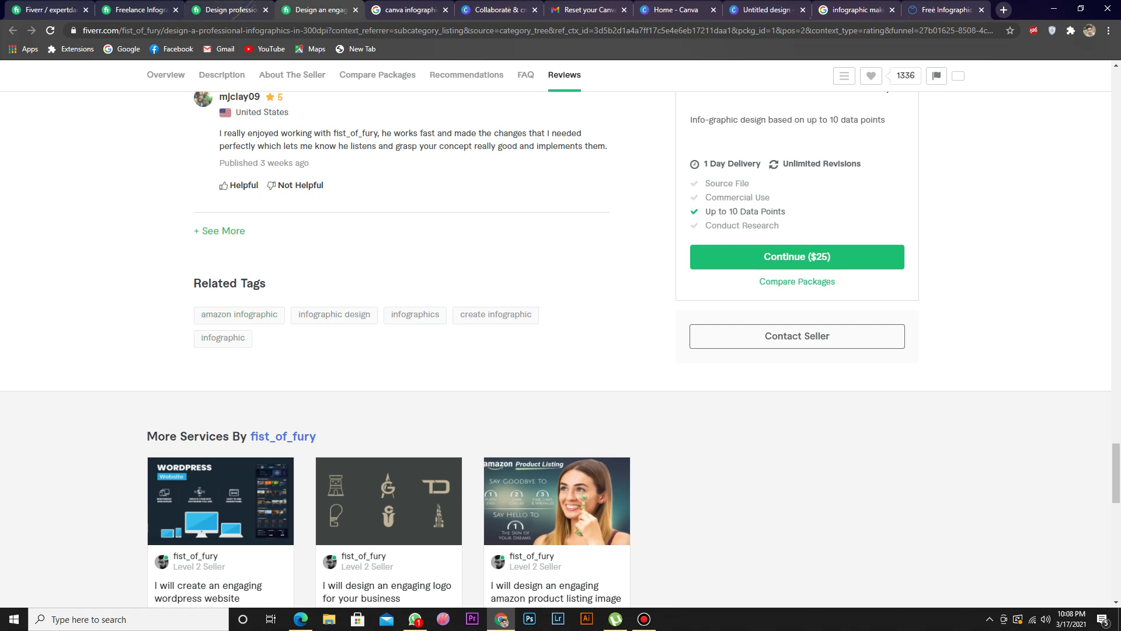
key(ctrl+1)
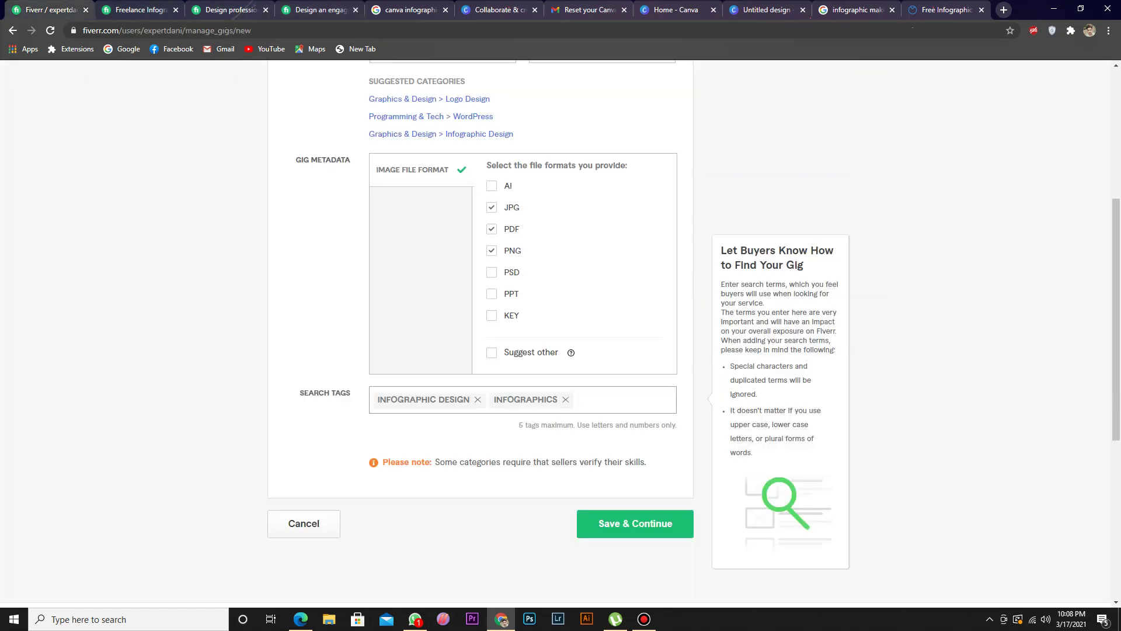
Step: Search Fiverr for "amazon infographic" from the infographic design category page
key(ctrl+2)
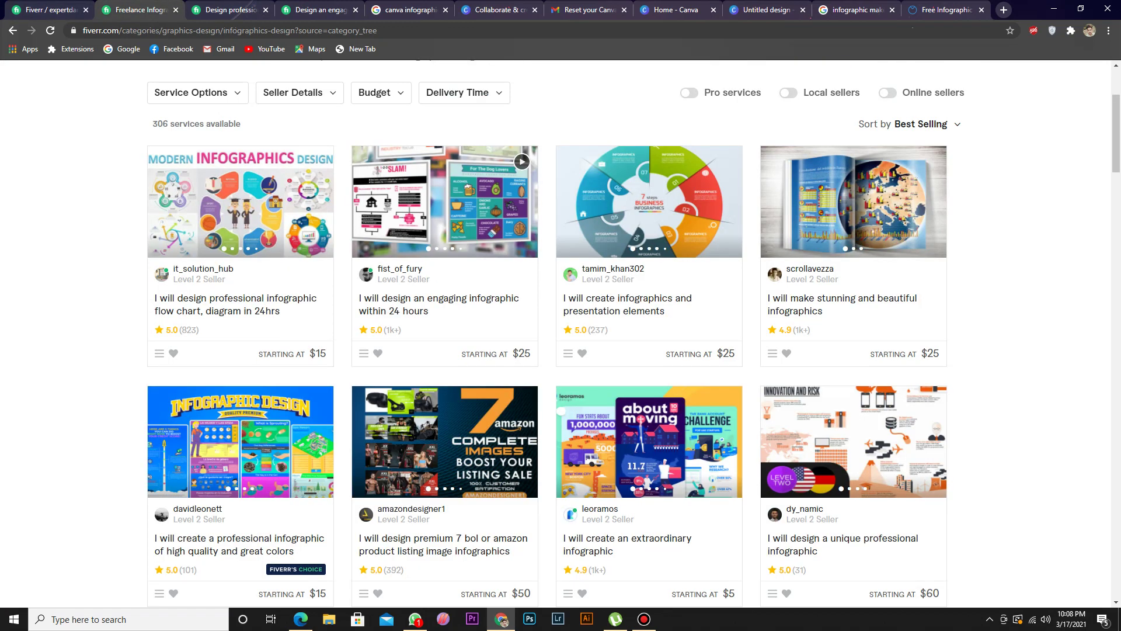
scroll(293, 115, up, 3)
click(293, 115)
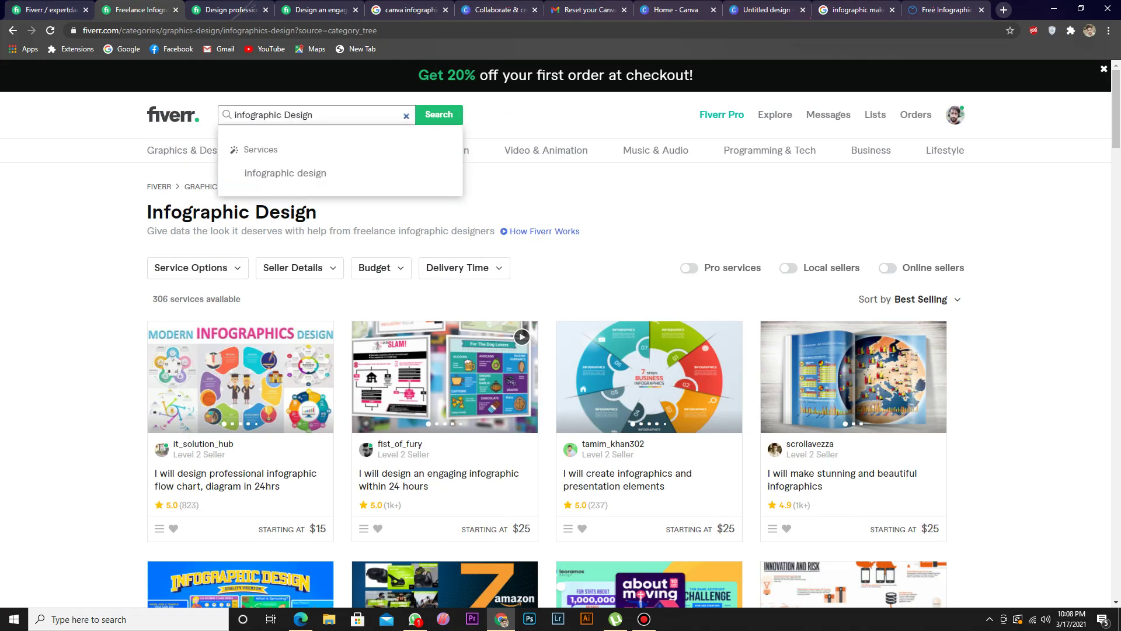
key(shift+Left)
key(shift+Left)
key(shift+Left)
key(shift+Left)
key(shift+Left)
key(shift+Left)
key(BackSpace)
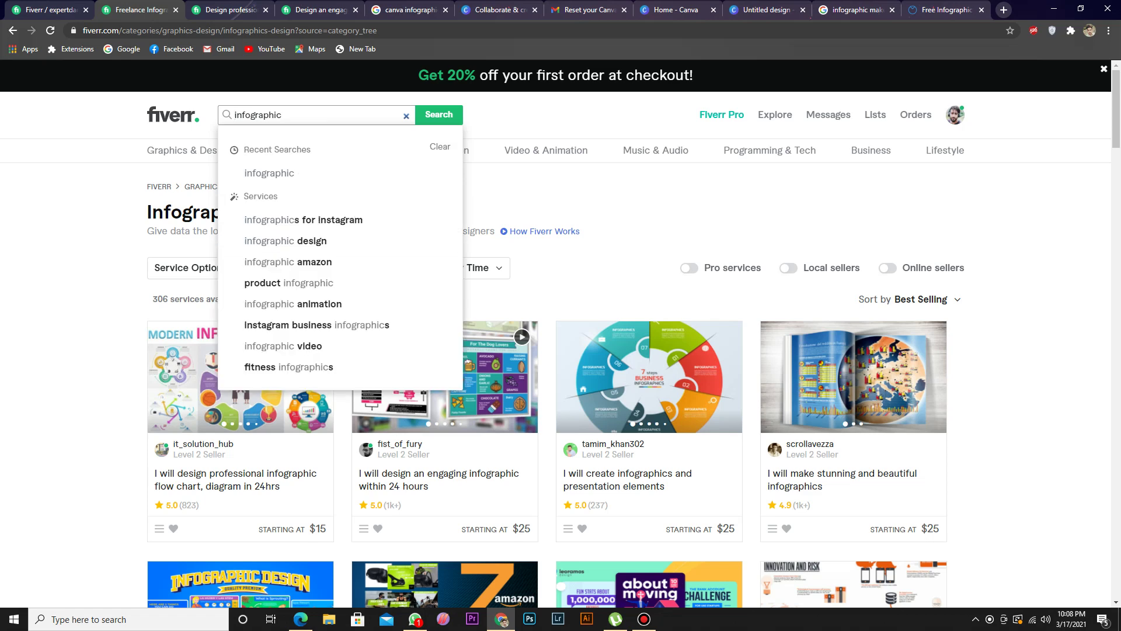
key(Home)
text(amazon)
key(Return)
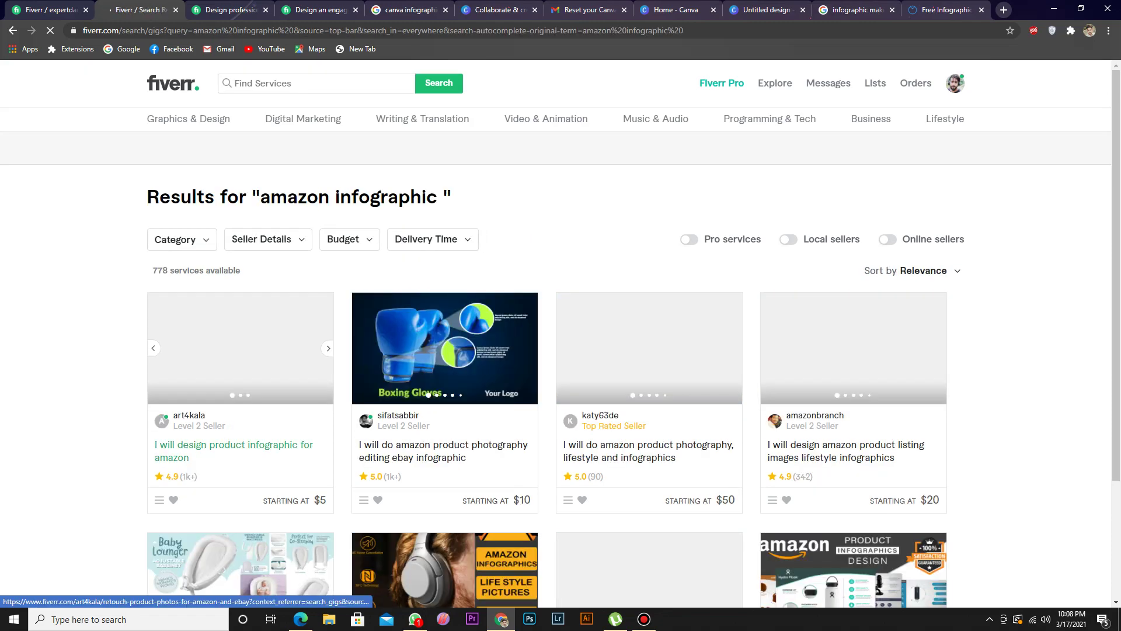
Step: Examine the competing gigs listed in the "amazon infographic" search results, including their titles and prices
scroll(561, 350, down, 3)
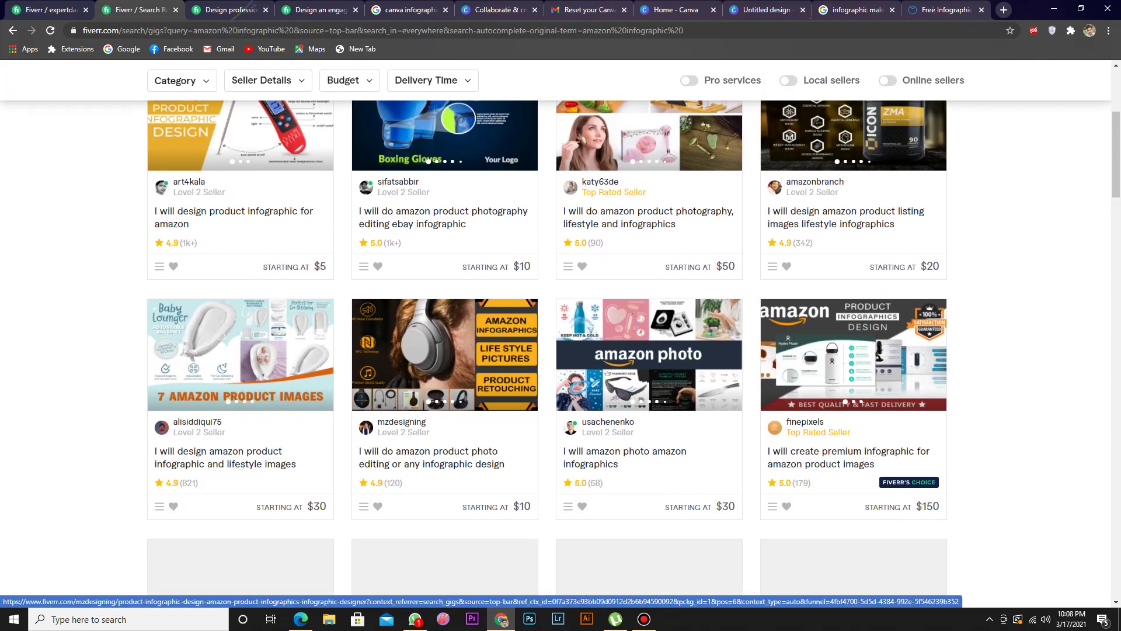
scroll(443, 409, down, 3)
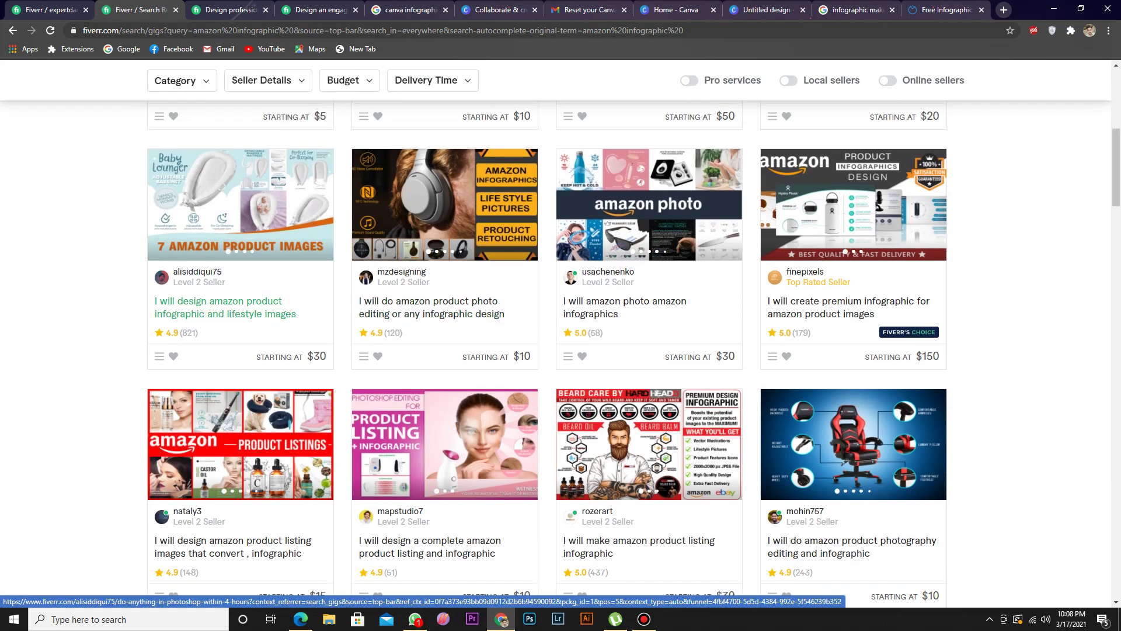
scroll(233, 292, up, 4)
scroll(269, 274, up, 2)
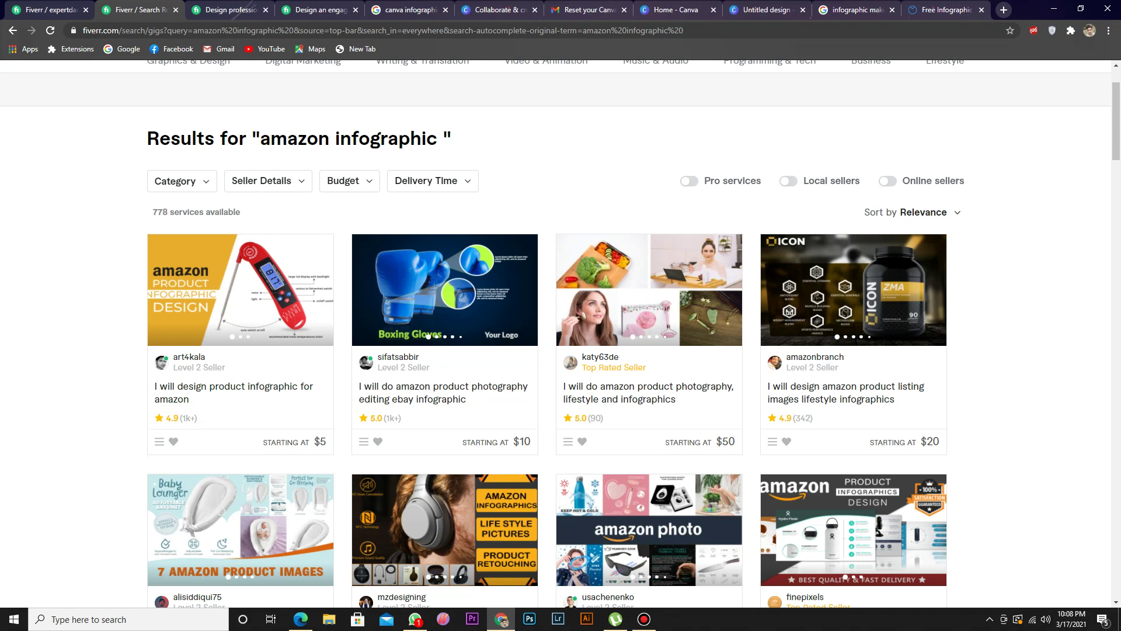
scroll(561, 327, up, 2)
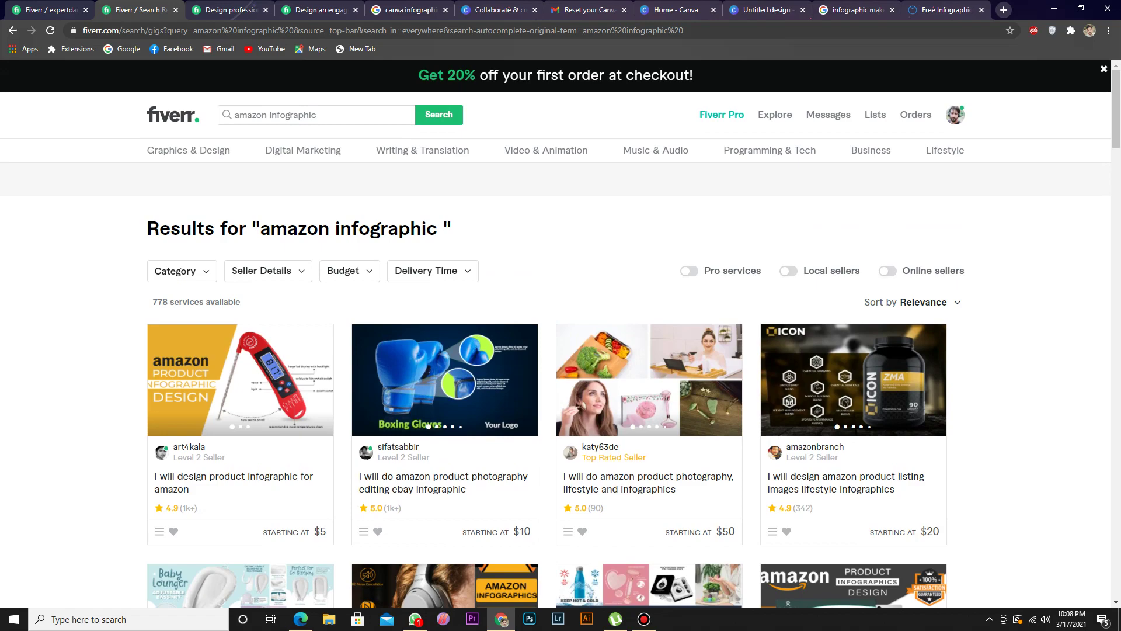
scroll(234, 307, down, 3)
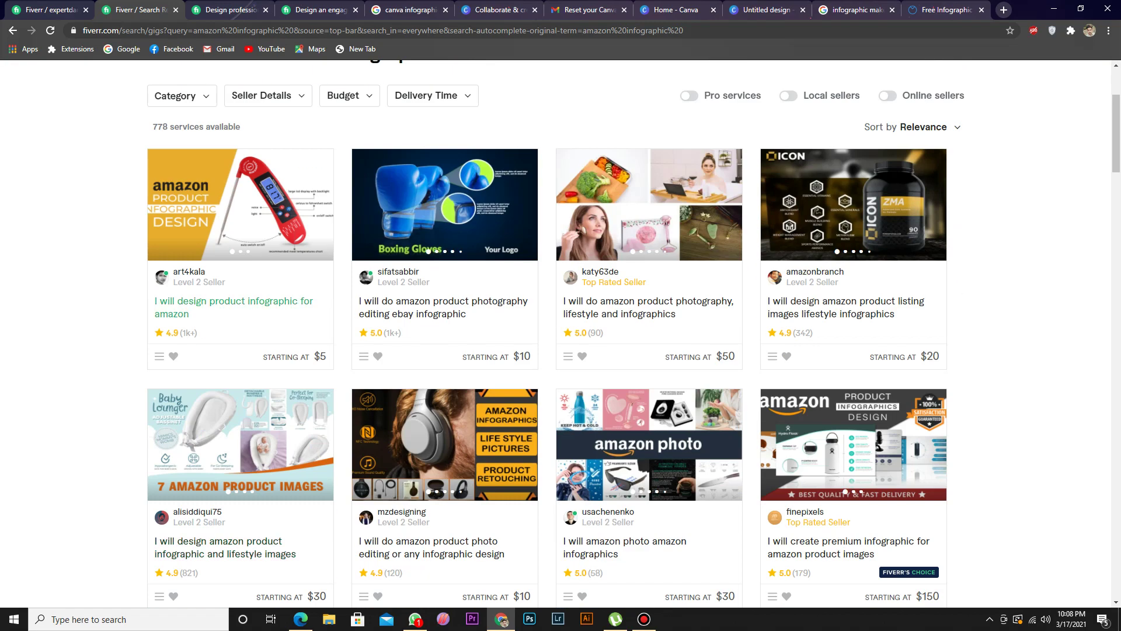
scroll(234, 307, down, 2)
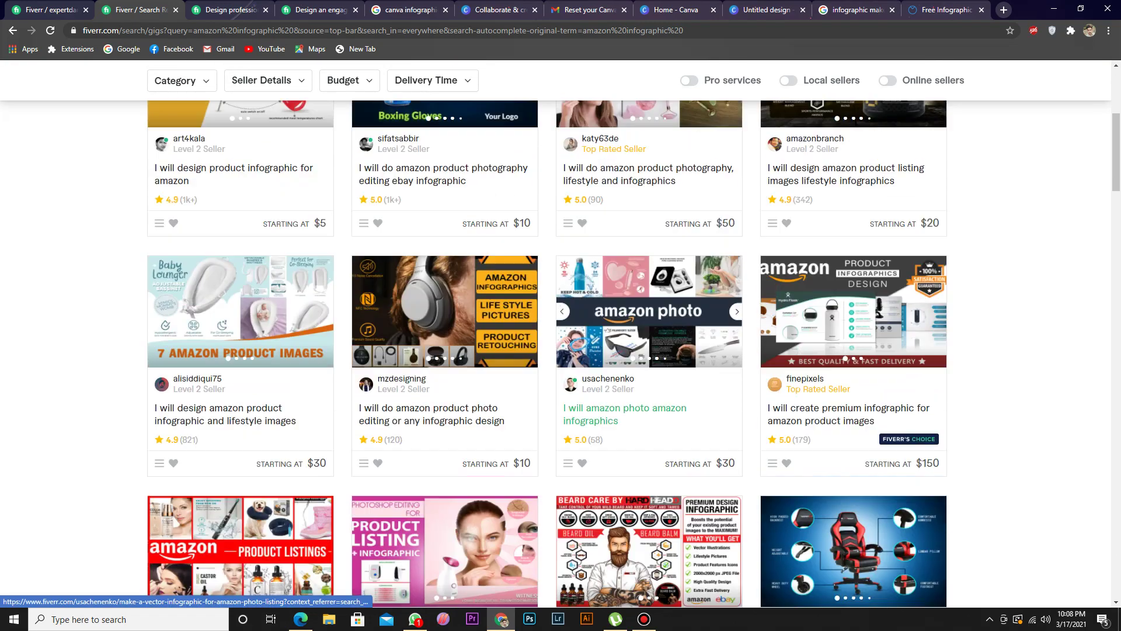
Step: Open the first search result, the Amazon product infographic gig, in a new tab and look over its overview
scroll(252, 357, up, 4)
right_click(251, 358)
click(275, 364)
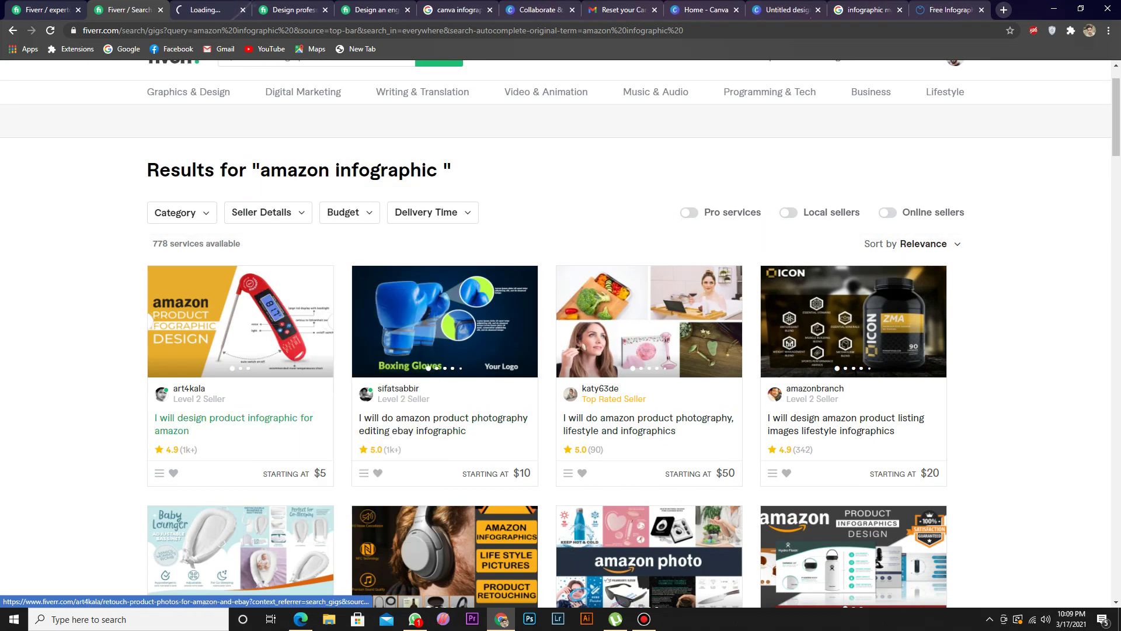
key(ctrl+Tab)
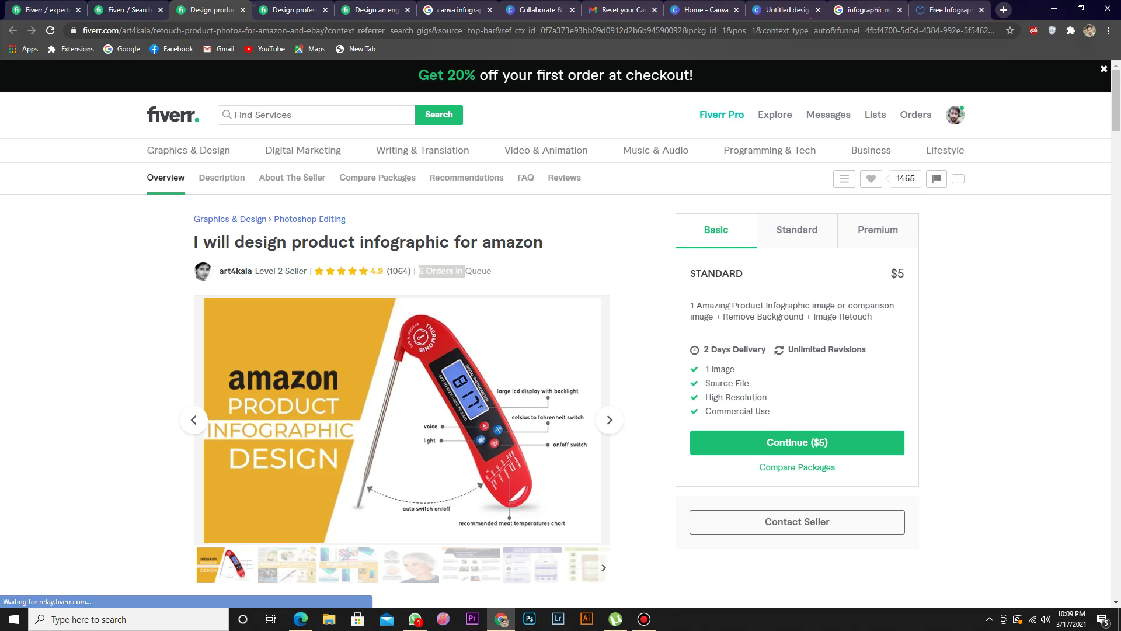
scroll(560, 327, down, 2)
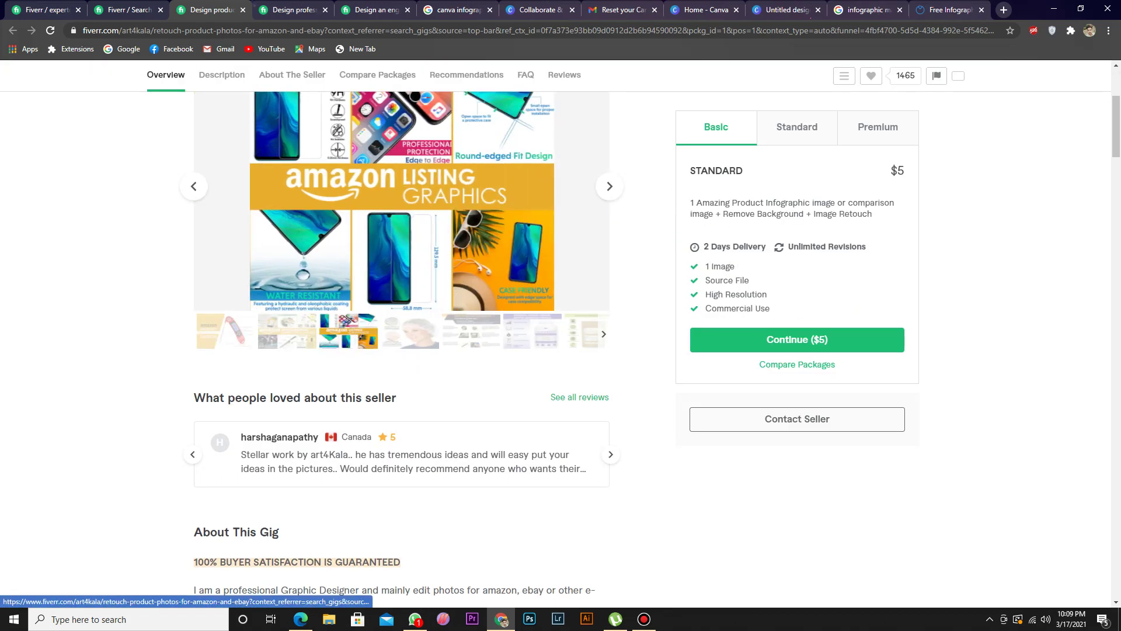
scroll(561, 327, up, 5)
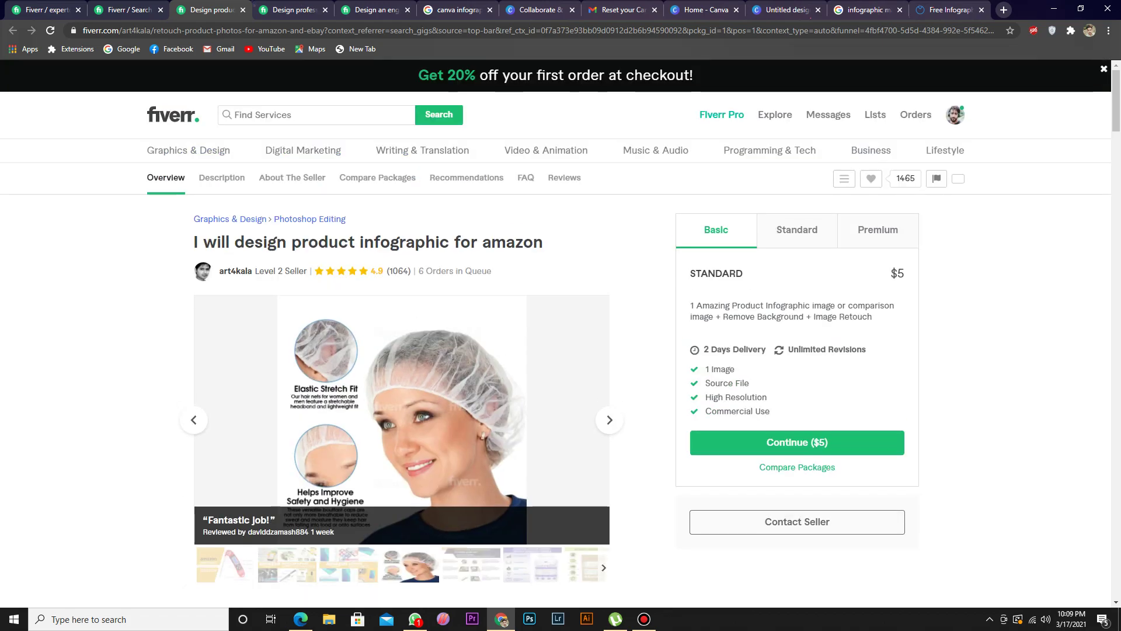
Step: Return to the new gig form and add "create infographic" as a search tag
key(alt+Left)
key(ctrl+shift+Tab)
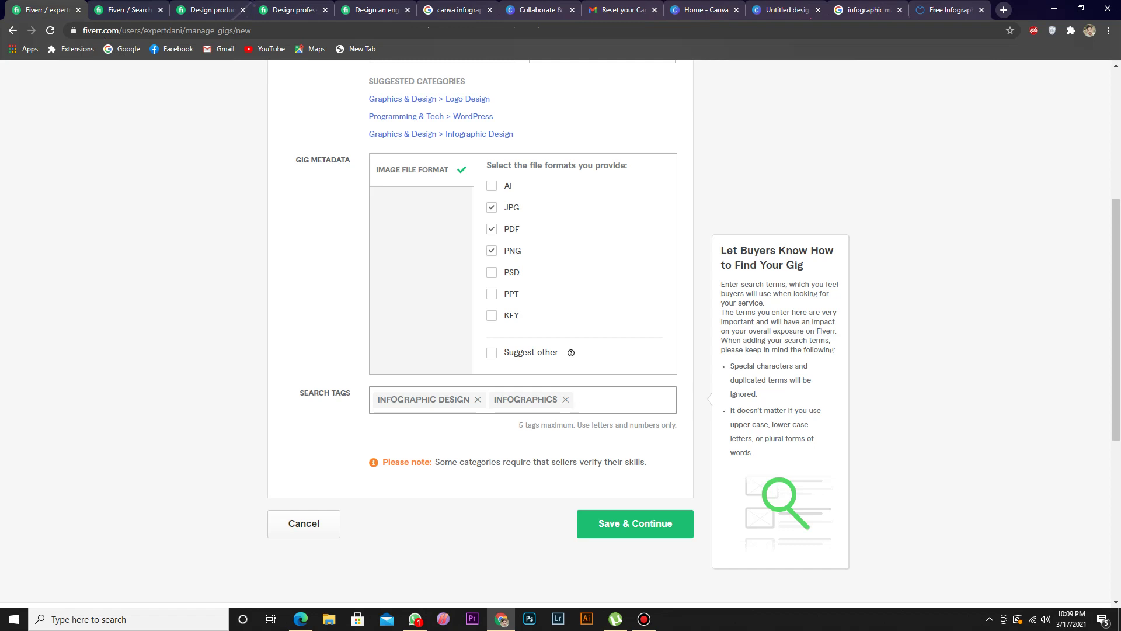
text(create )
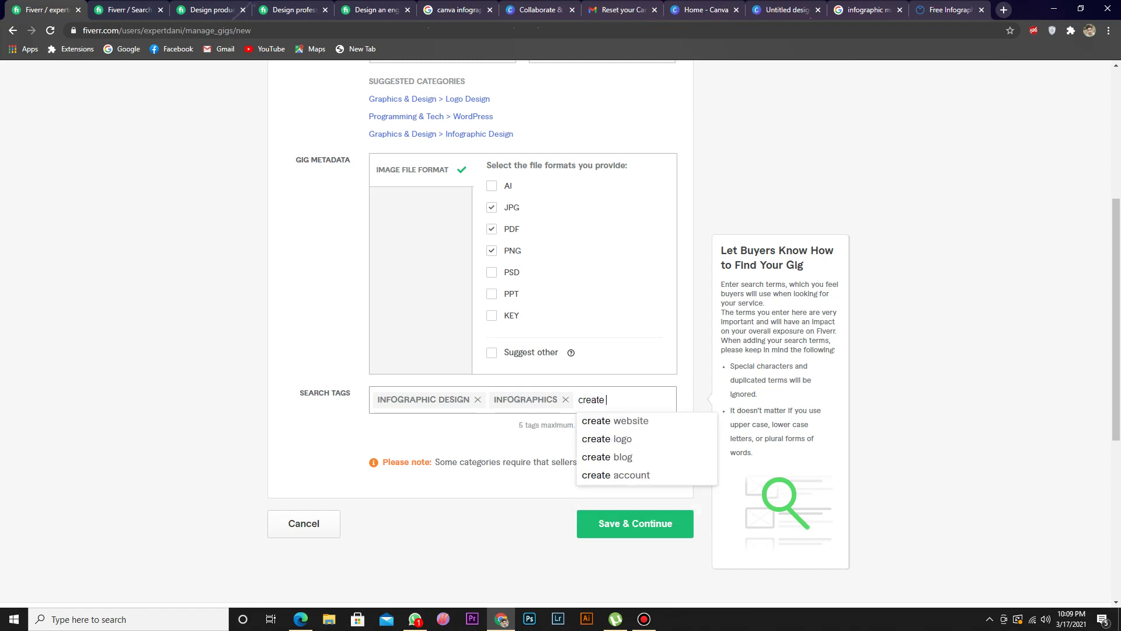
text(infographic)
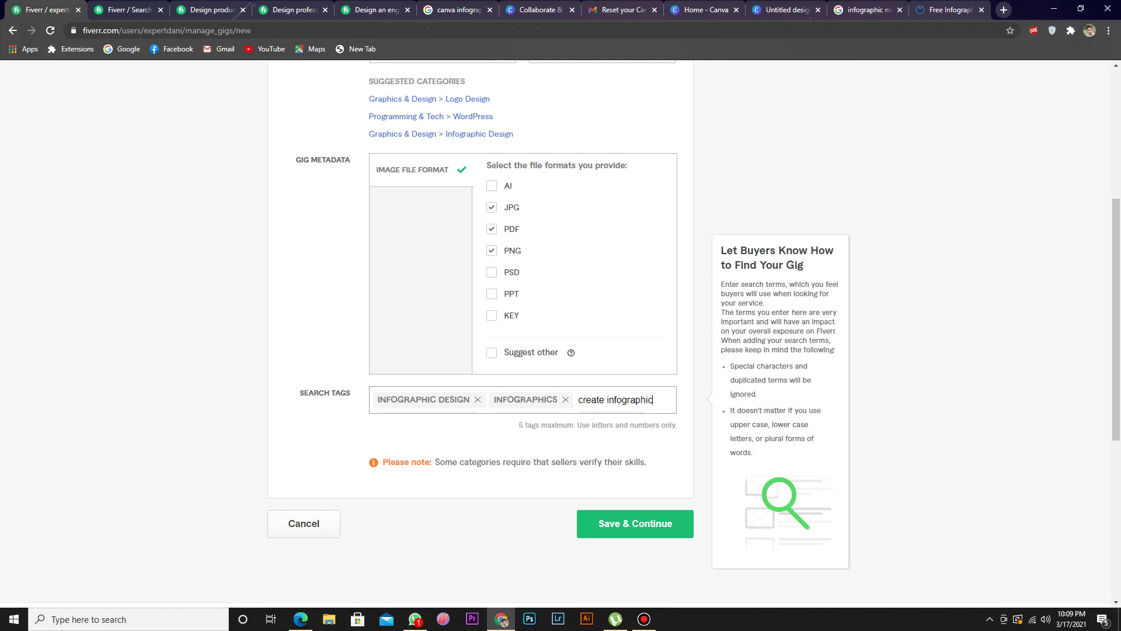
key(Return)
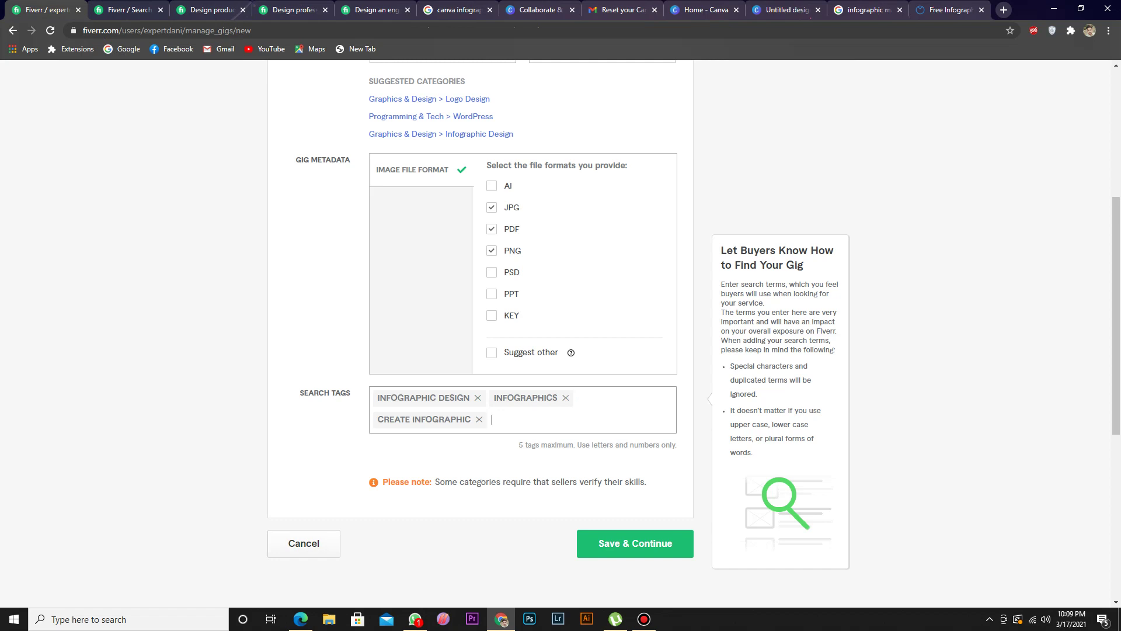
Step: Add "amazon infographic" as the fourth search tag after checking its spelling against the competing gigs' related tags
text(amazon)
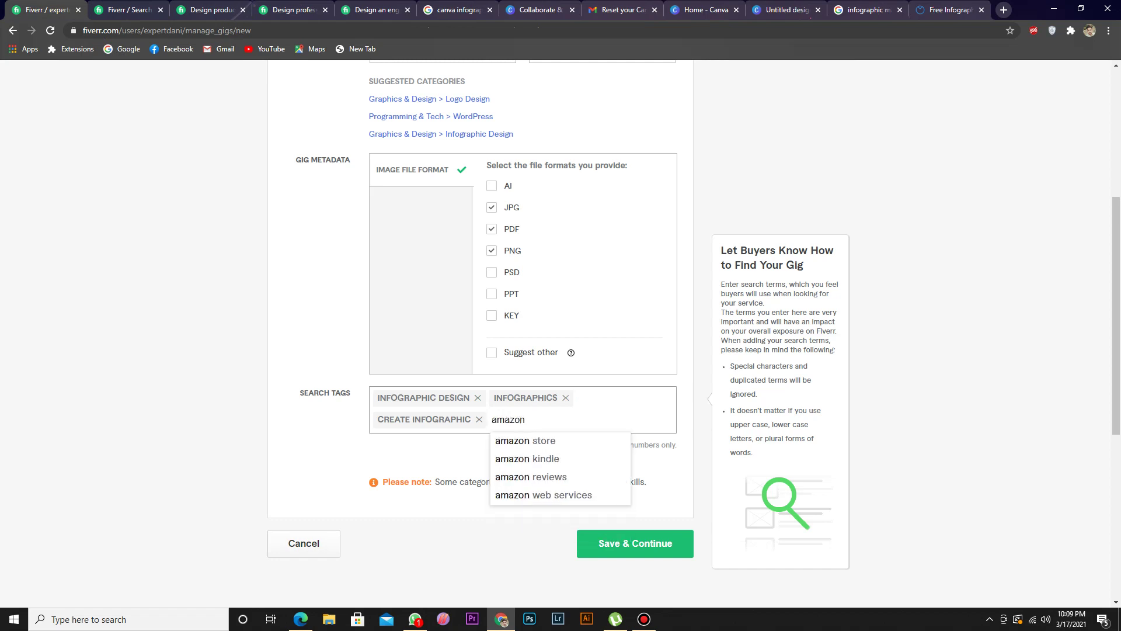
text( infographic)
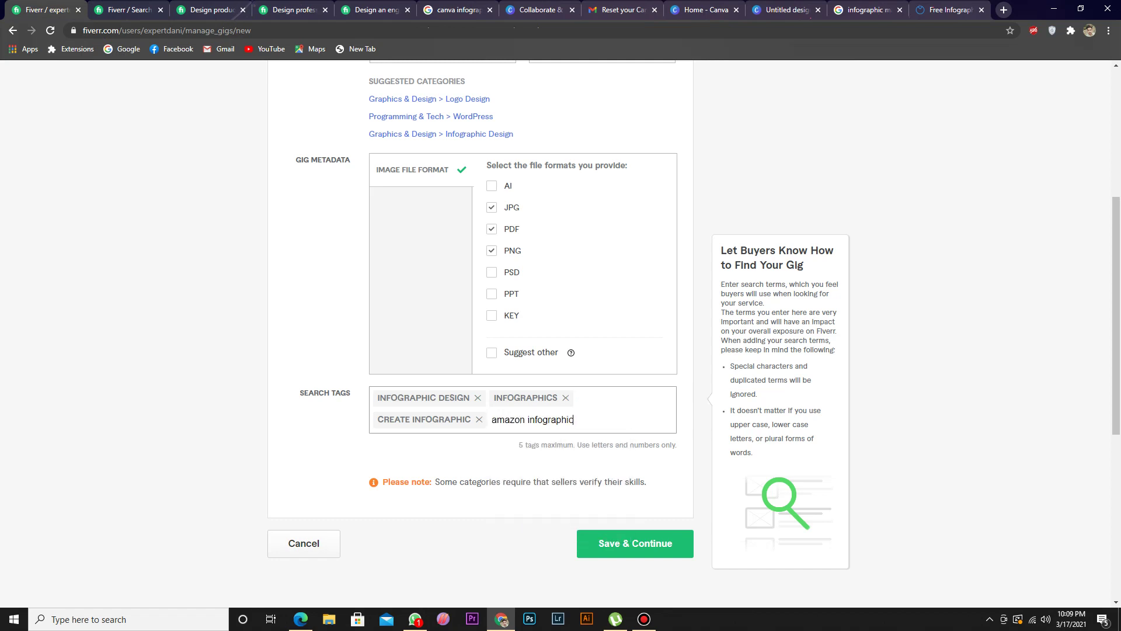
text(s)
key(BackSpace)
key(ctrl+4)
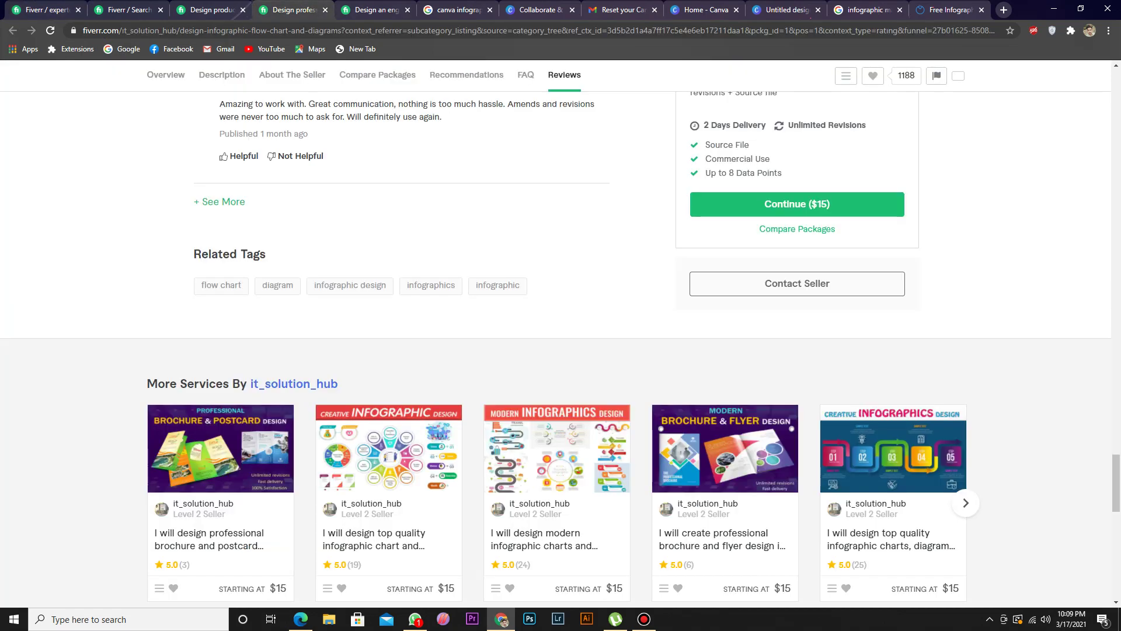
key(ctrl+3)
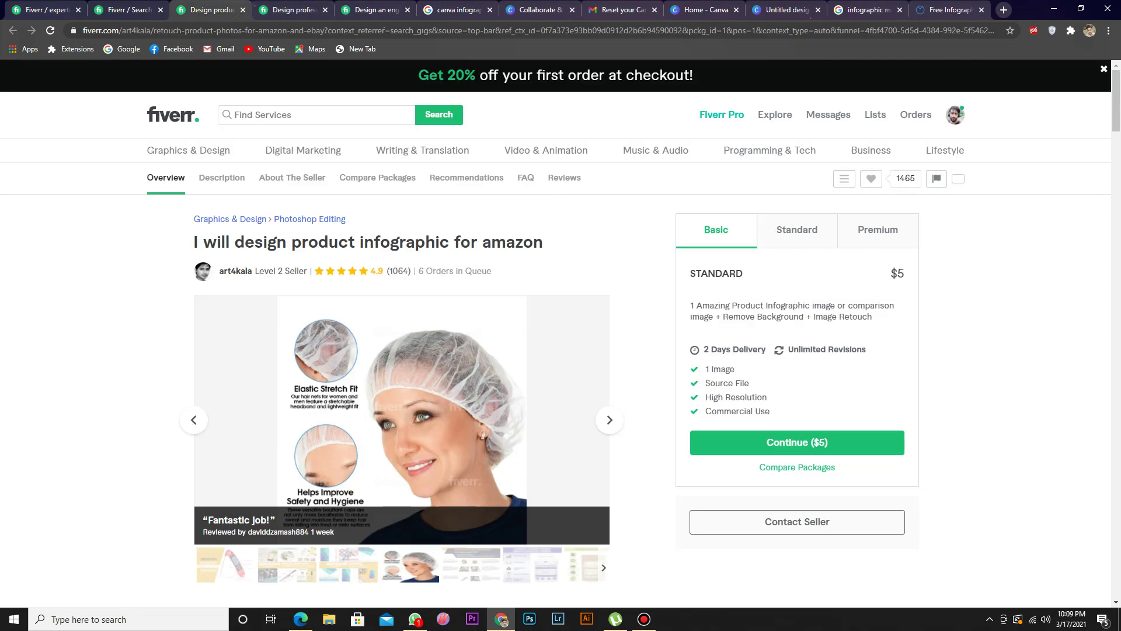
key(ctrl+5)
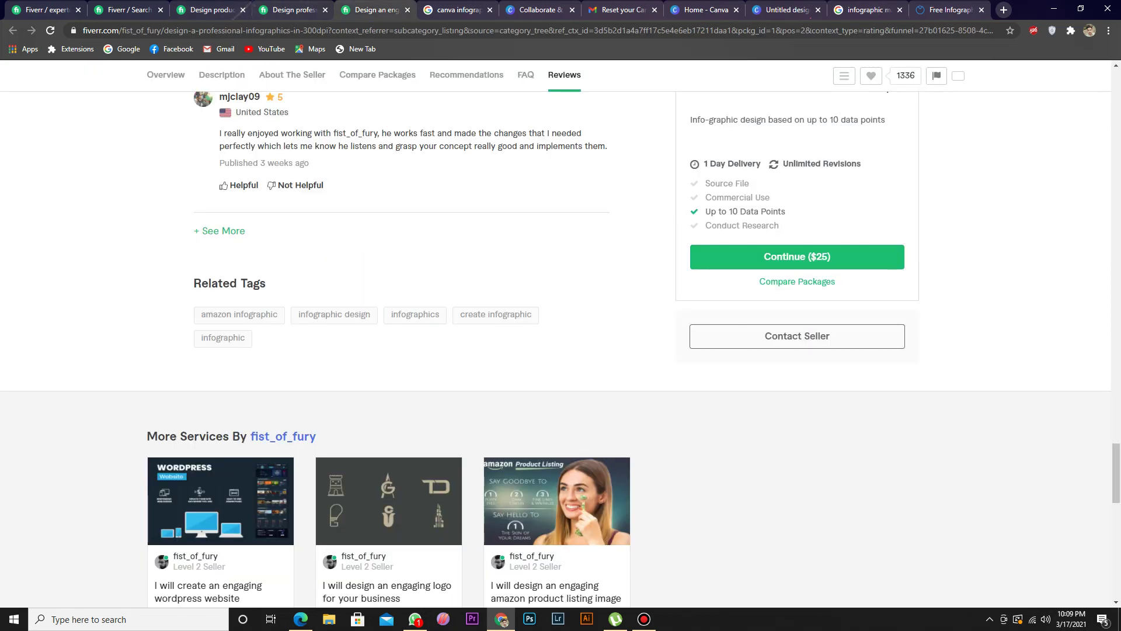
click(44, 10)
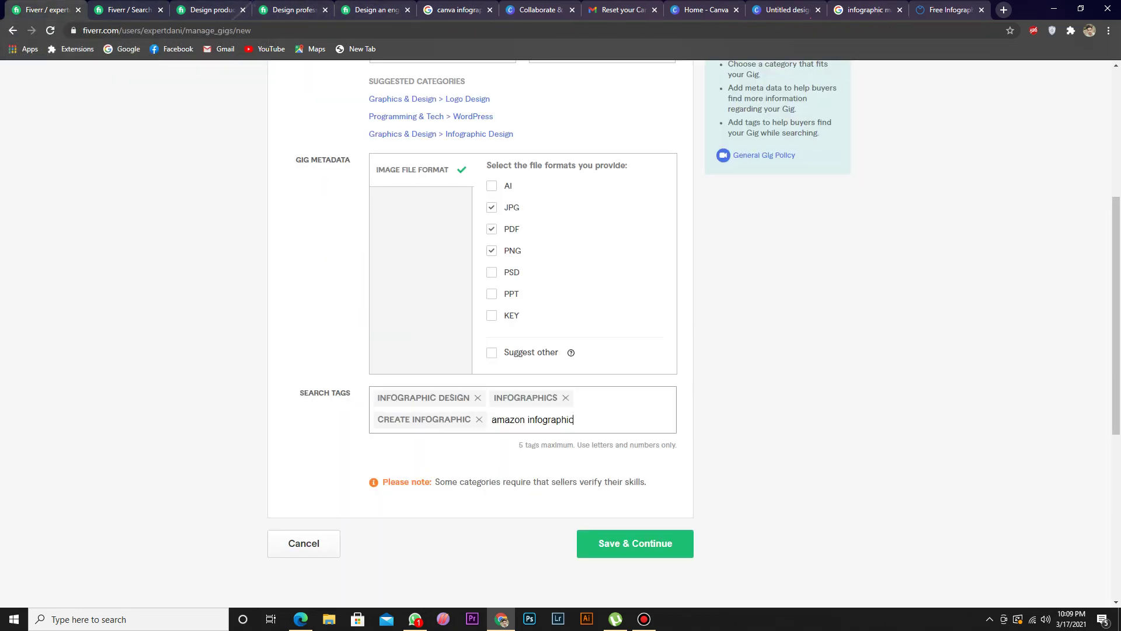
key(Return)
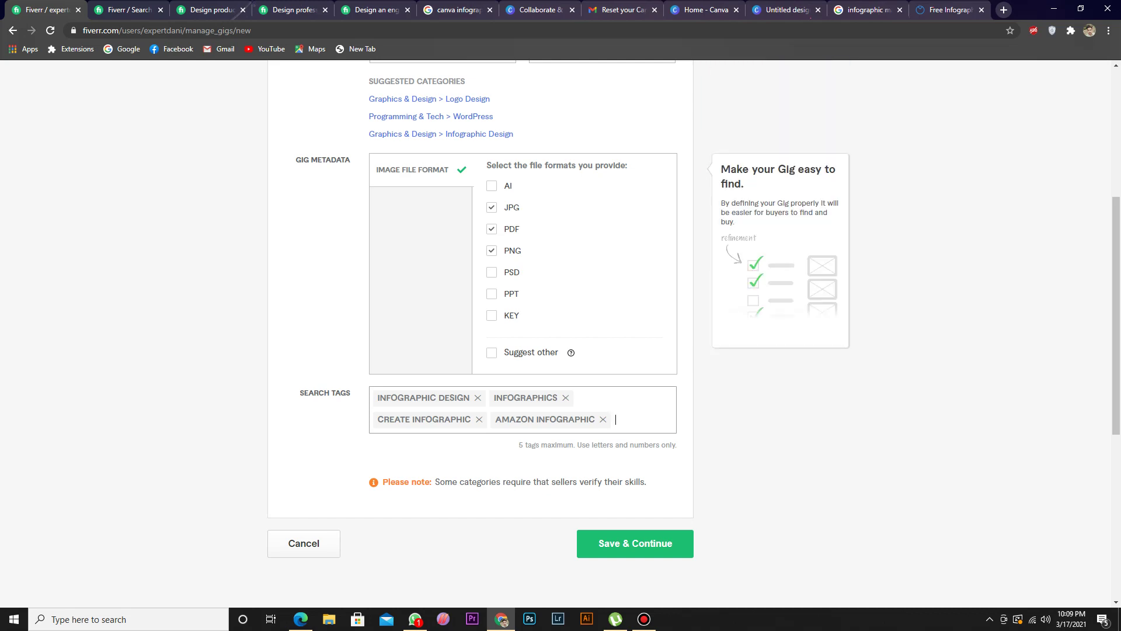
Step: Add "product infographic" as the fifth search tag after checking the Amazon gig's related tags, and save the overview to continue to pricing
key(ctrl+2)
key(ctrl+3)
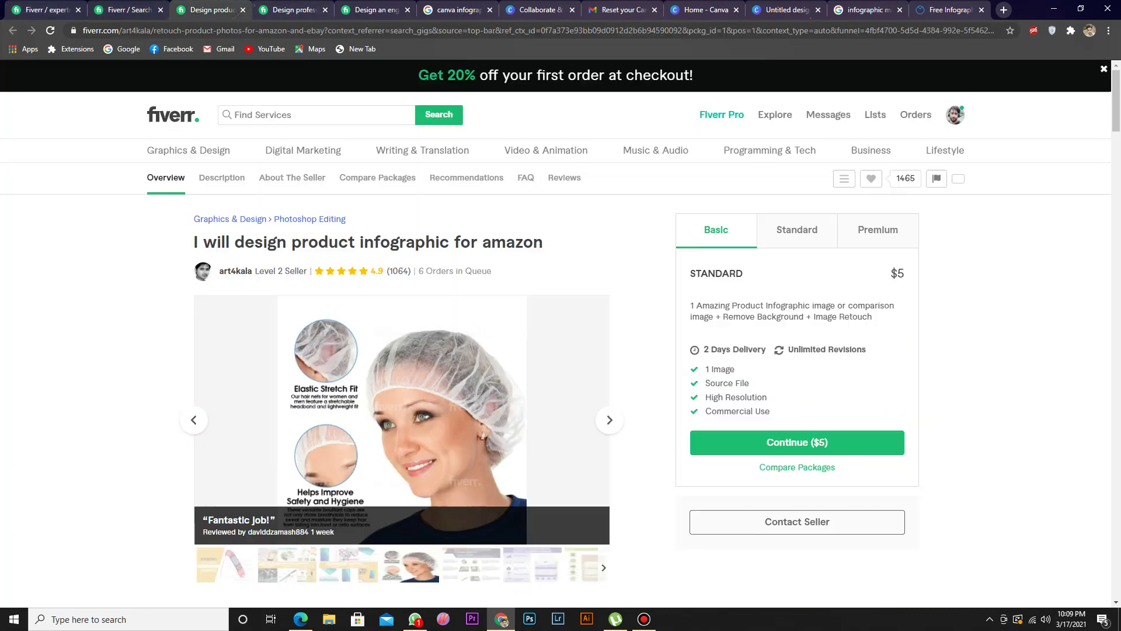
scroll(561, 351, down, 15)
scroll(443, 344, down, 8)
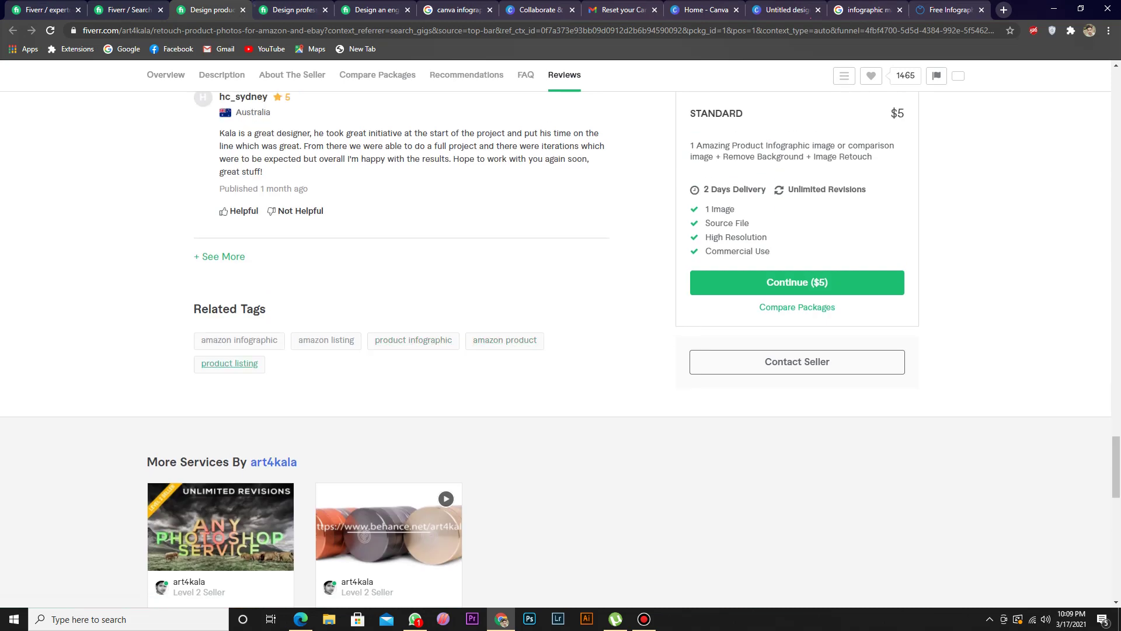
key(ctrl+1)
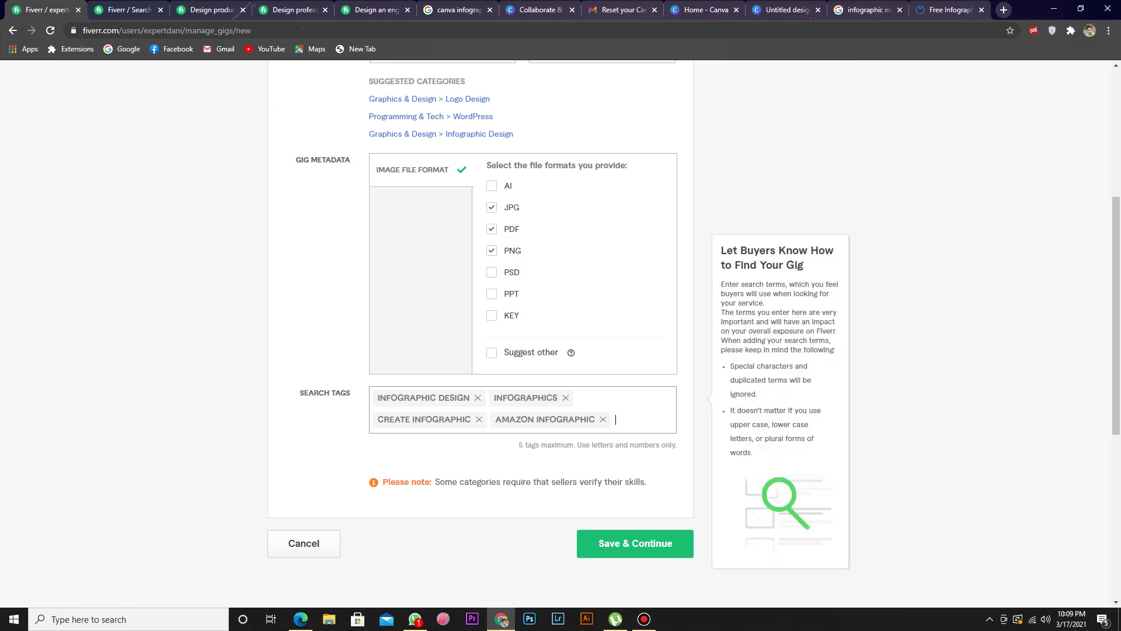
text(prod)
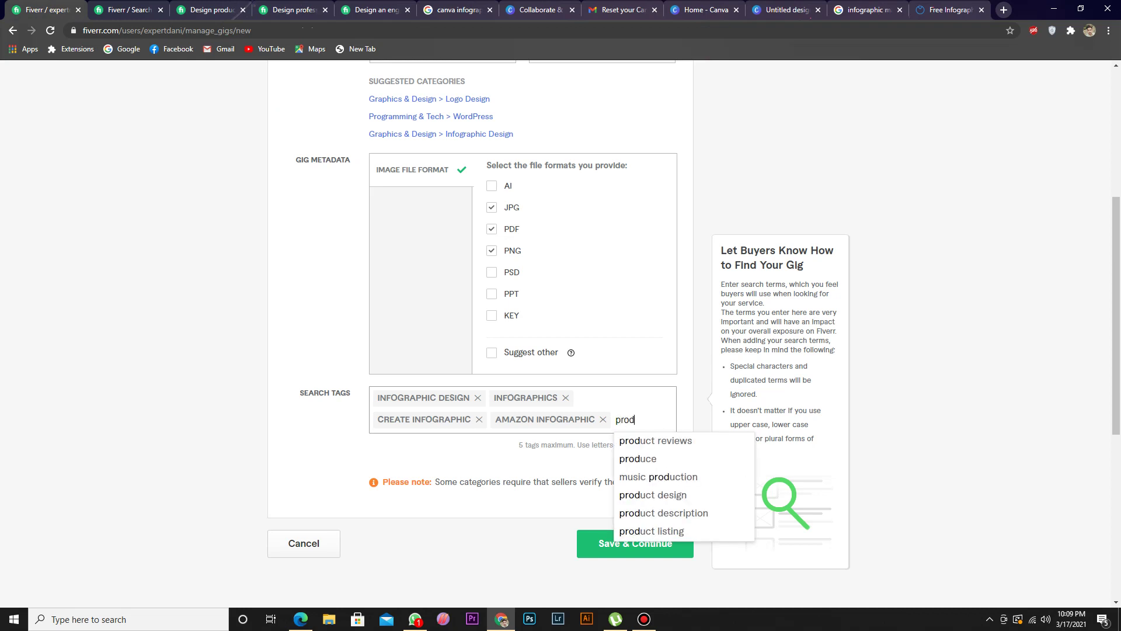
text(uct )
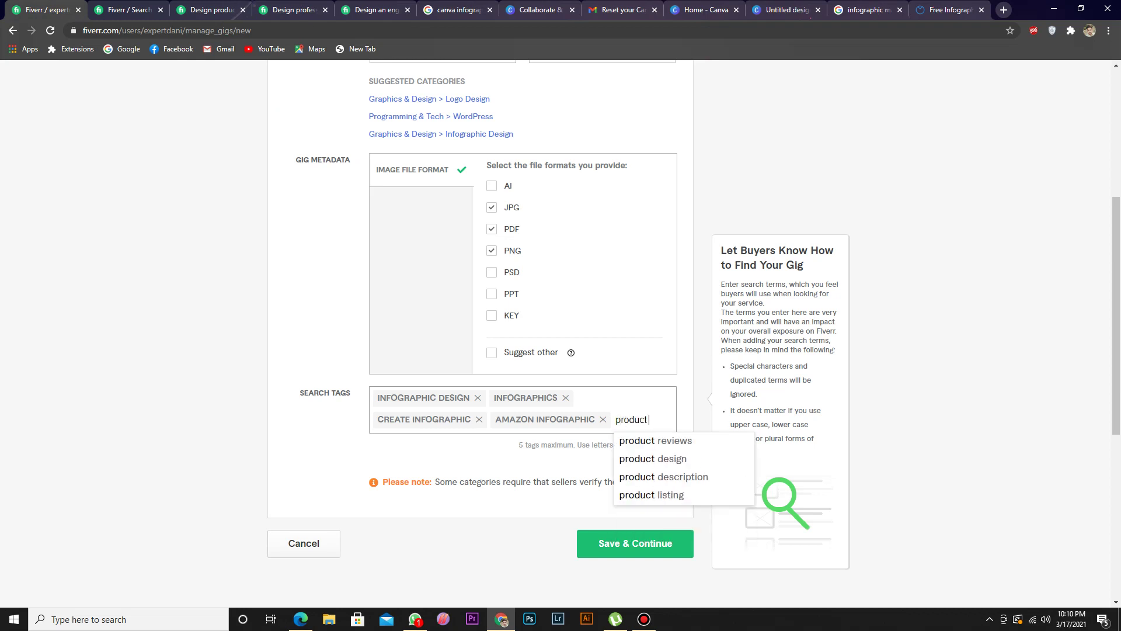
text(infographic)
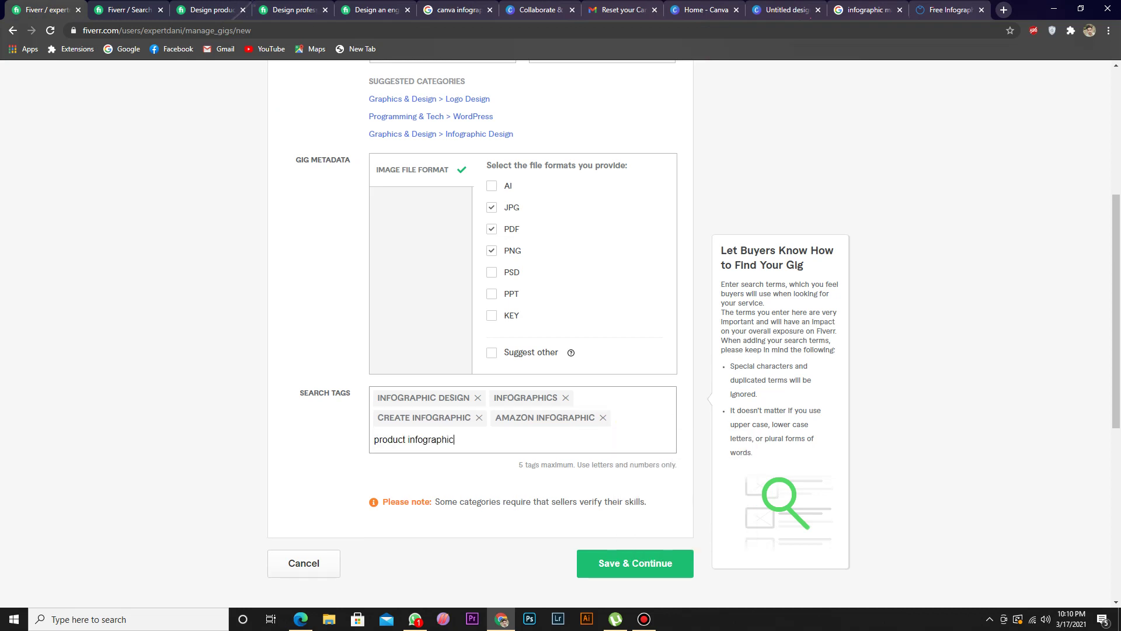
key(Return)
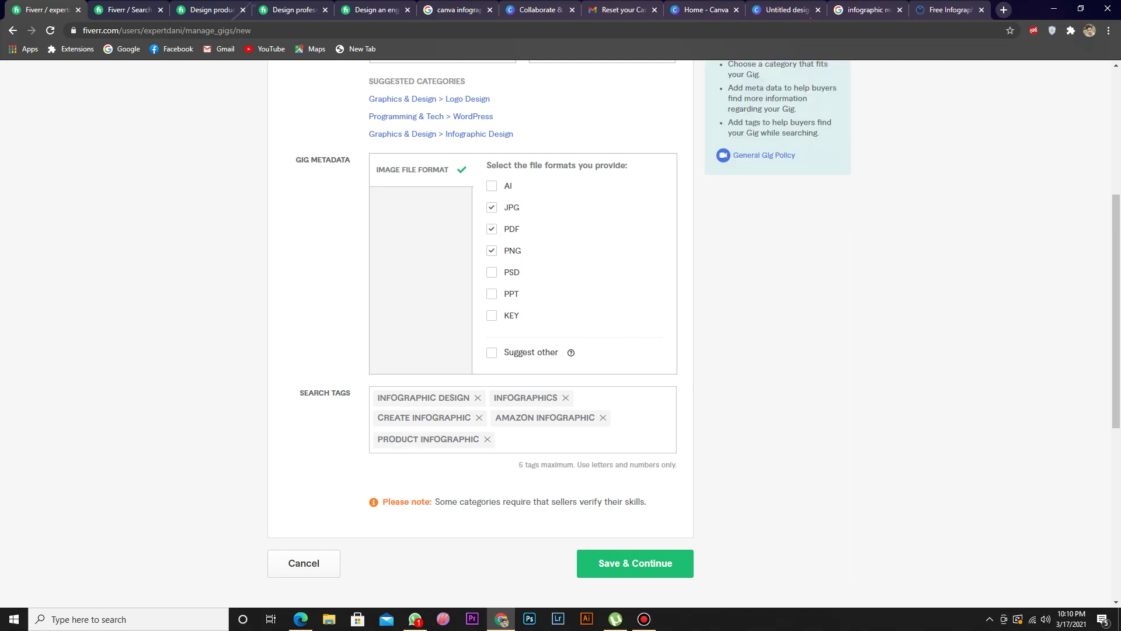
scroll(584, 321, down, 1)
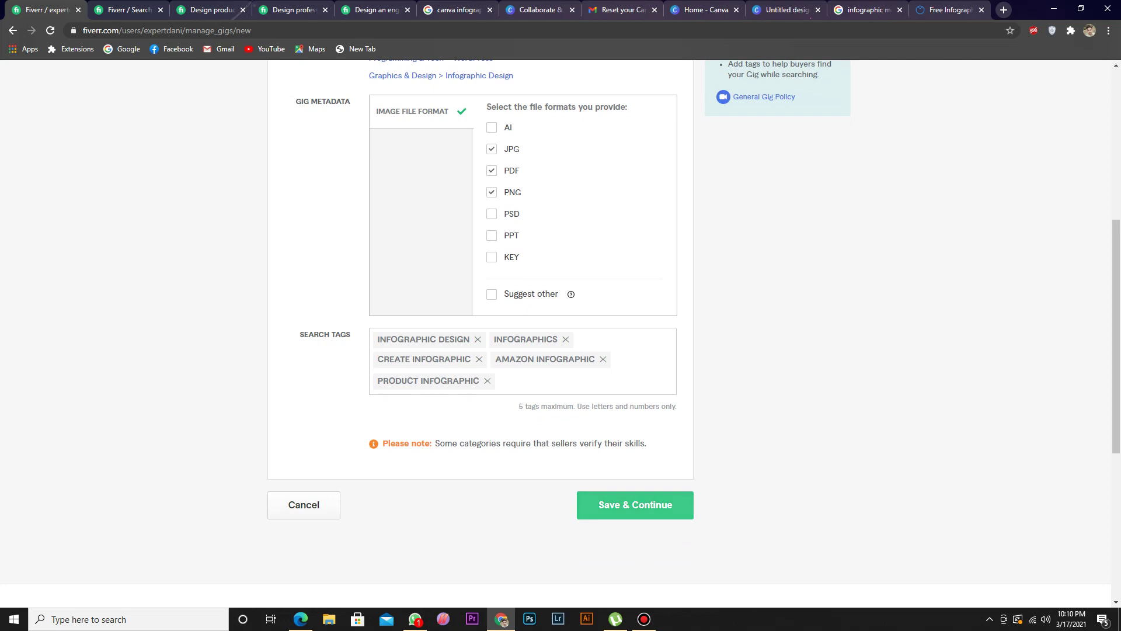
click(636, 505)
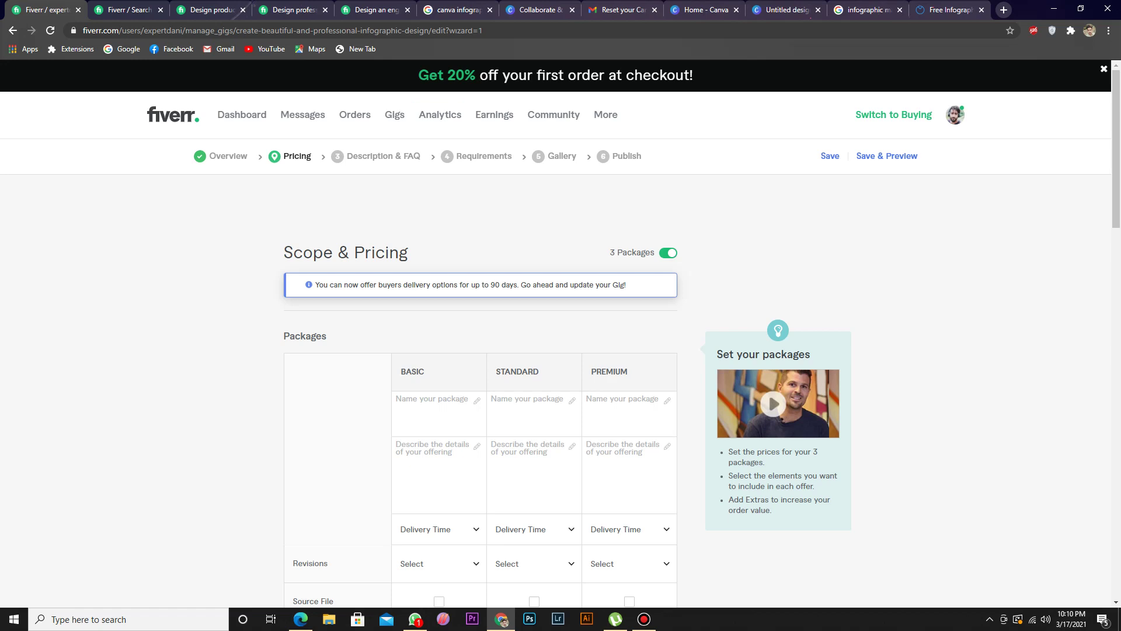
key(ctrl+shift+r)
mouse_move(593, 201)
mouse_down()
mouse_move(626, 260)
mouse_move(703, 288)
mouse_up()
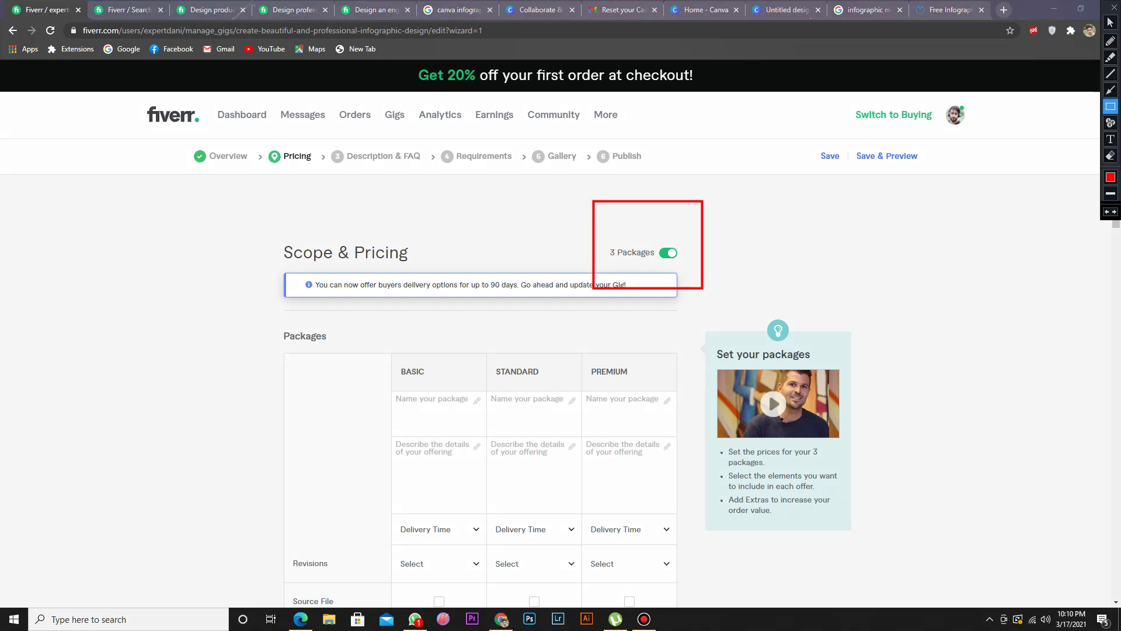
key(ctrl+shift+r)
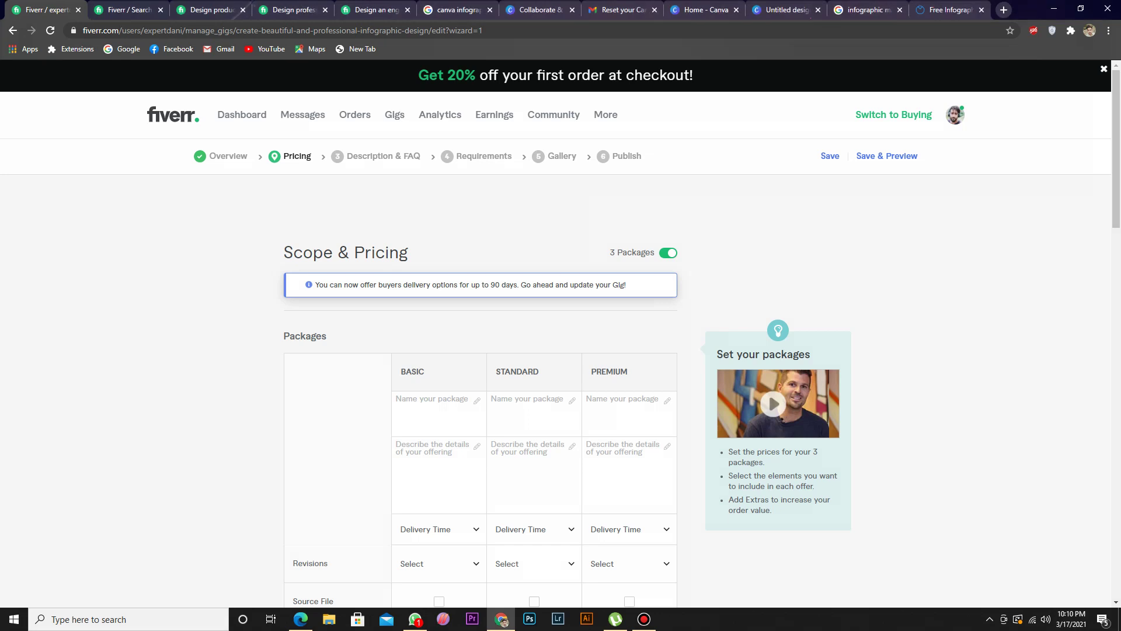
Step: Review the competing Amazon infographic gig's Standard and Premium packages, and return to the pricing form
scroll(555, 332, down, 3)
click(210, 9)
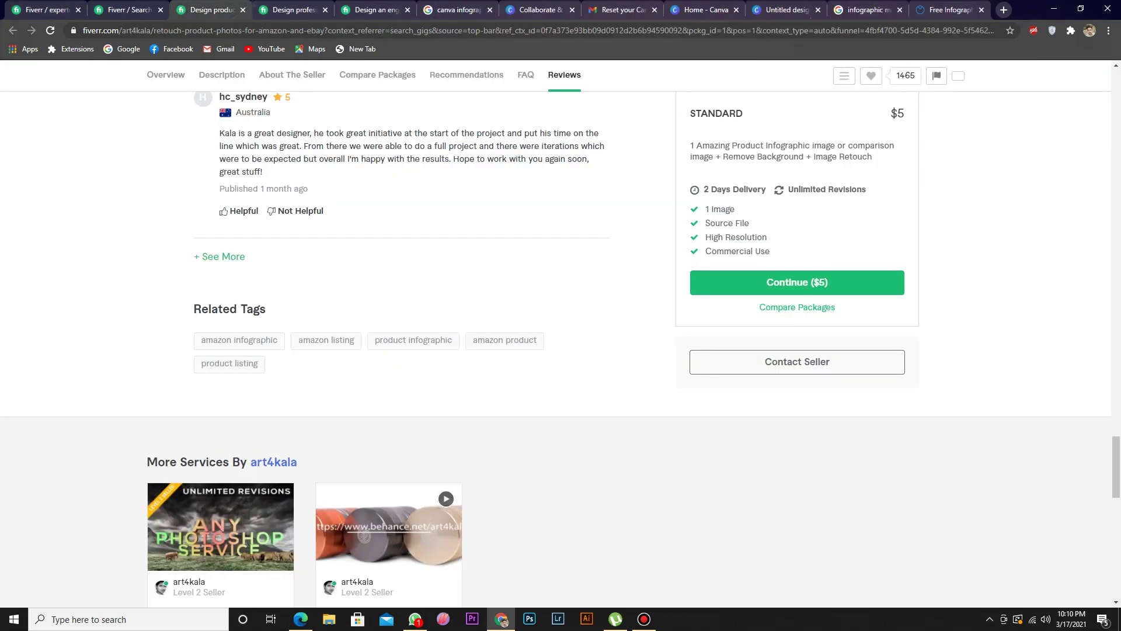
scroll(560, 350, up, 5)
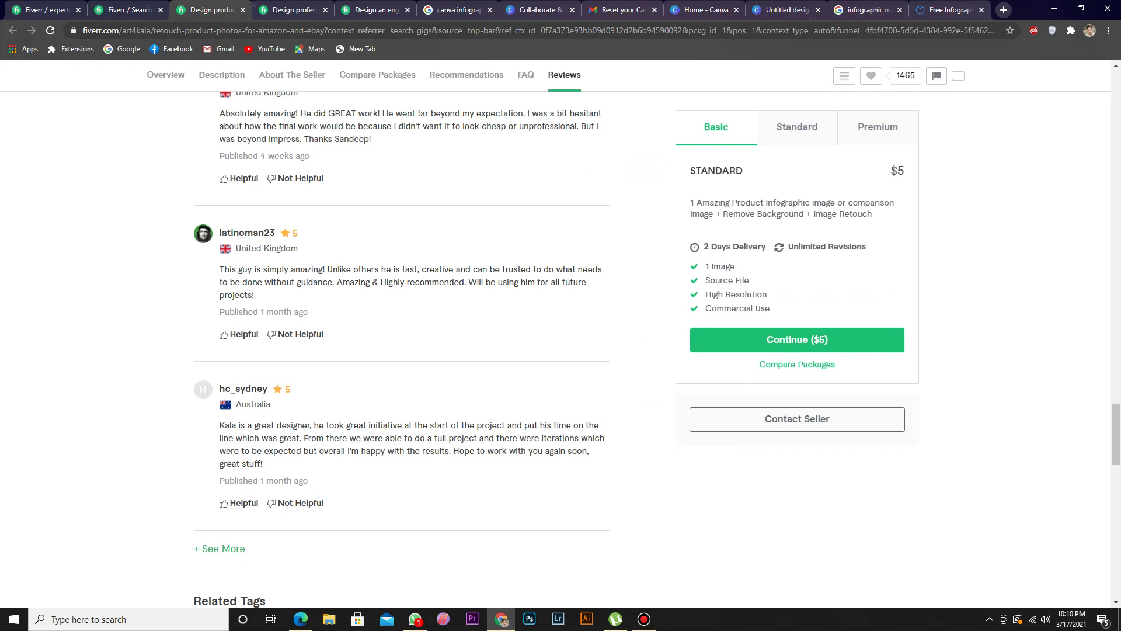
click(797, 126)
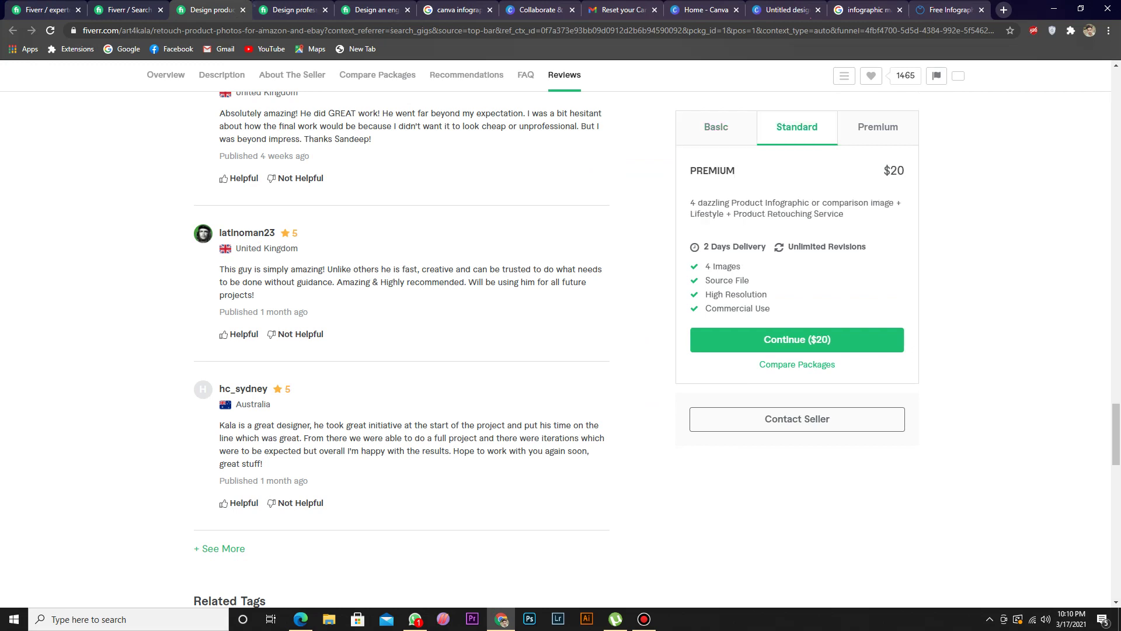
click(878, 126)
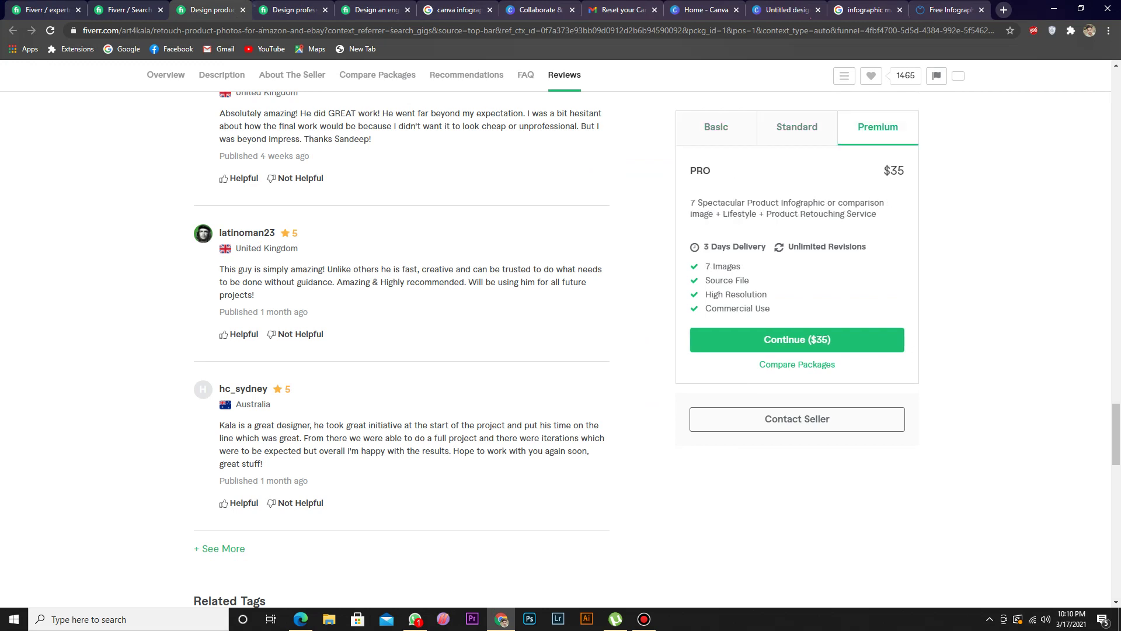
key(ctrl+shift+Tab)
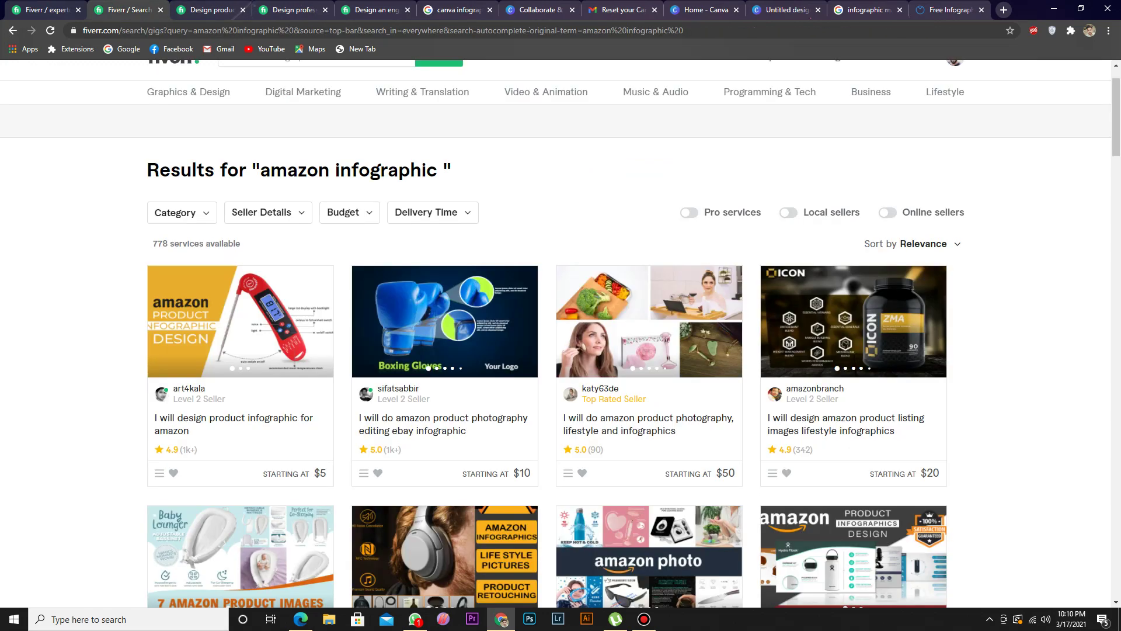
key(ctrl+shift+Tab)
Step: Turn off the three-package option and review the Basic, Standard and Premium tiers of the competing Amazon gig
click(668, 135)
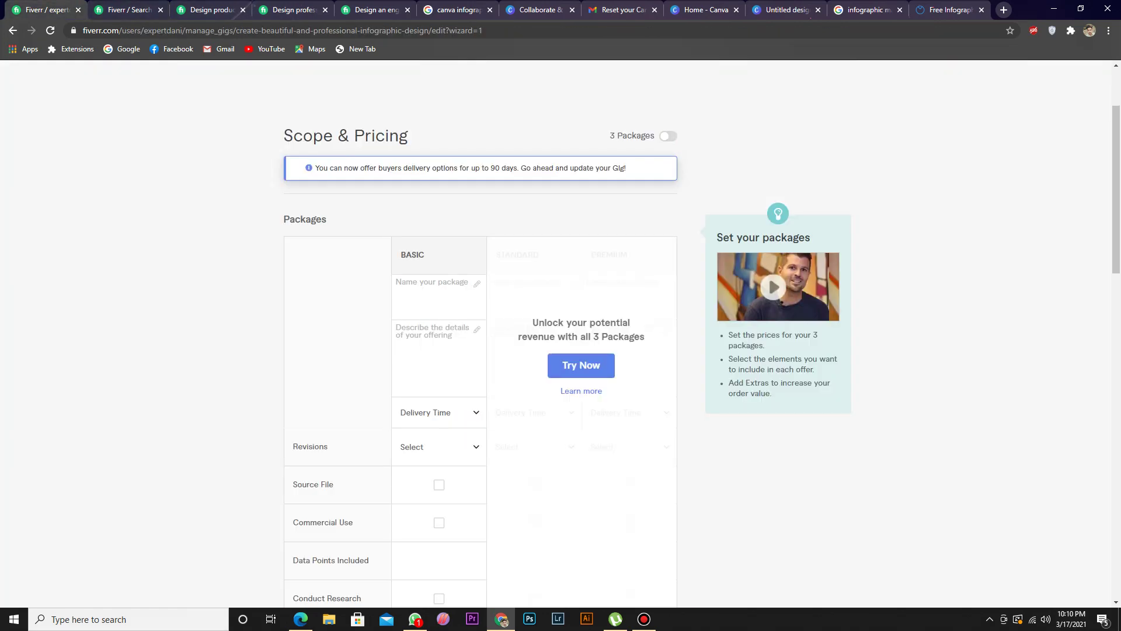
key(ctrl+Tab)
key(ctrl+Tab)
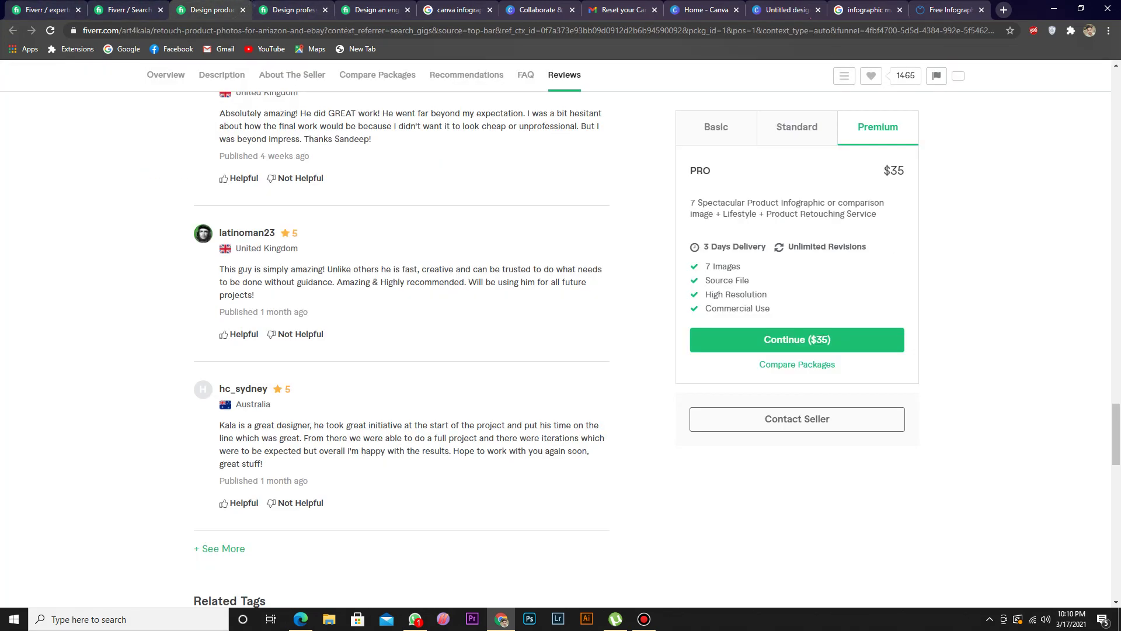
click(716, 127)
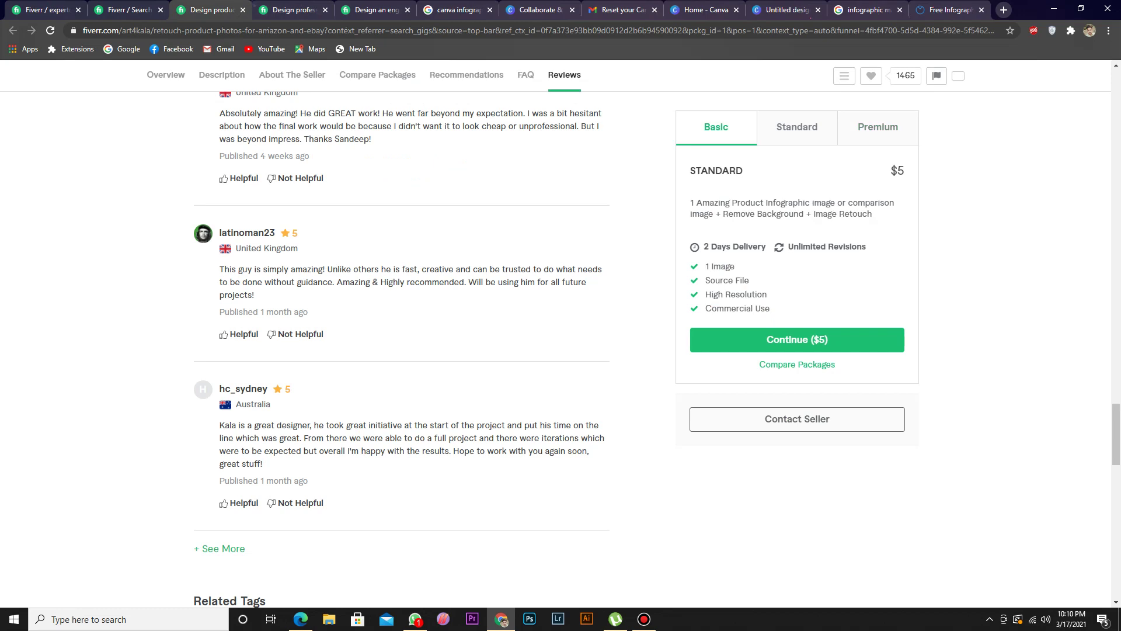
click(797, 128)
click(878, 128)
click(797, 128)
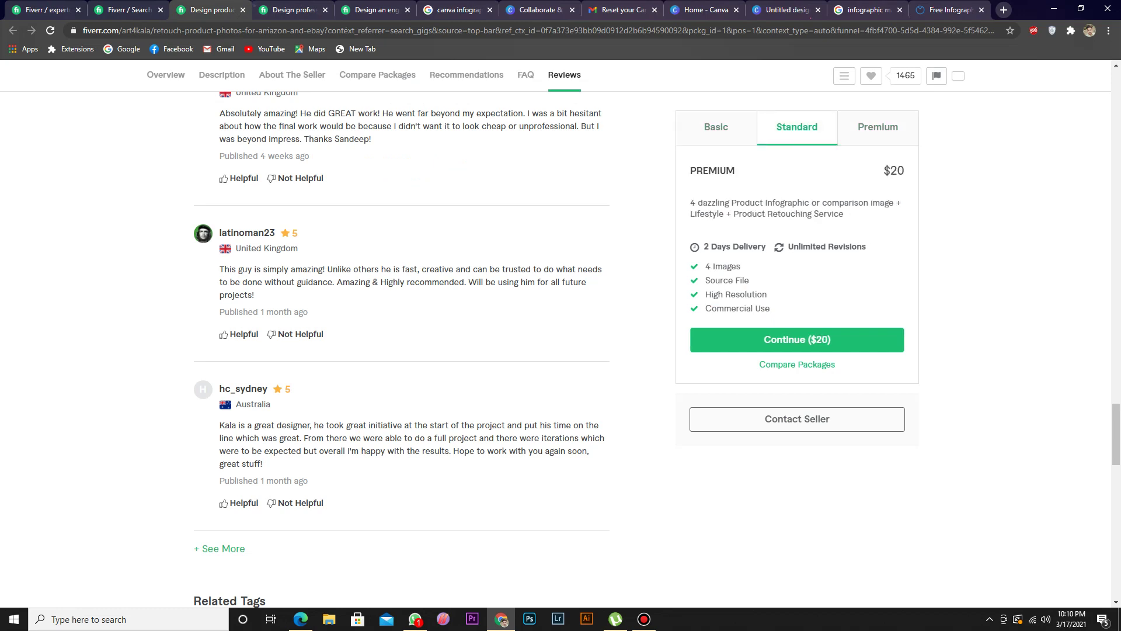
click(716, 127)
click(46, 10)
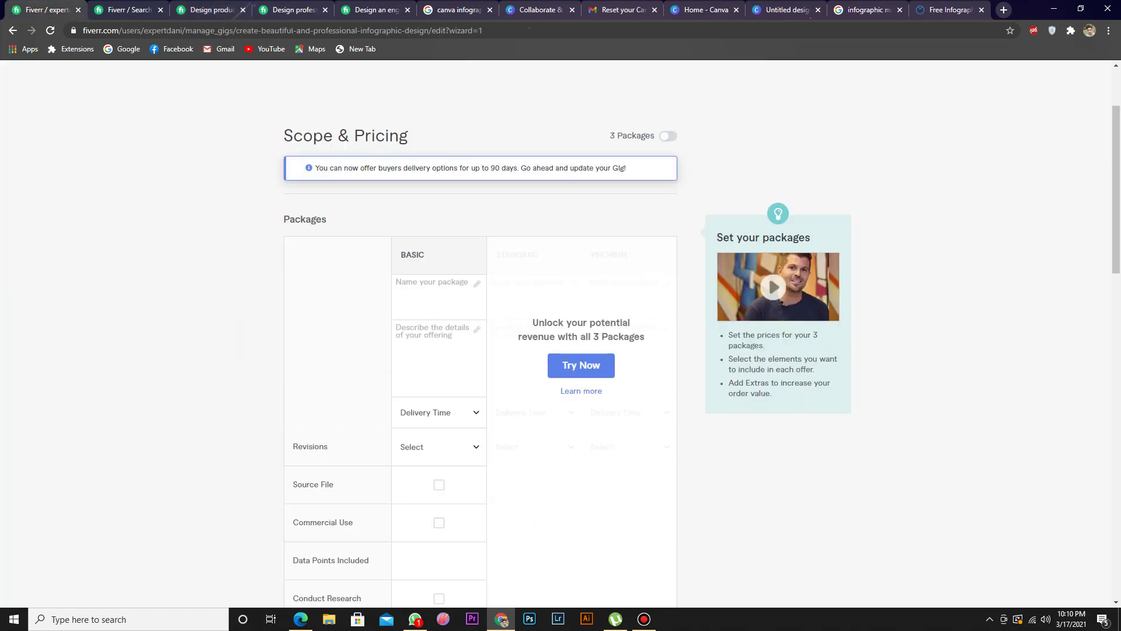
Step: Turn the three-package option back on and dismiss the introduction to gig packages
click(581, 366)
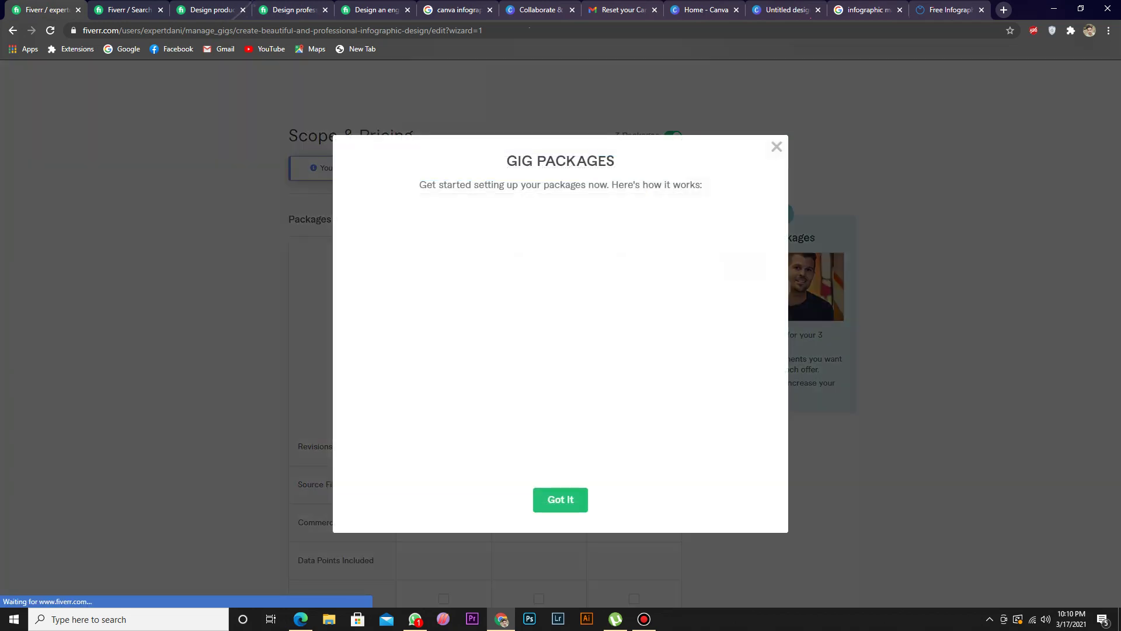
click(561, 500)
scroll(560, 333, down, 2)
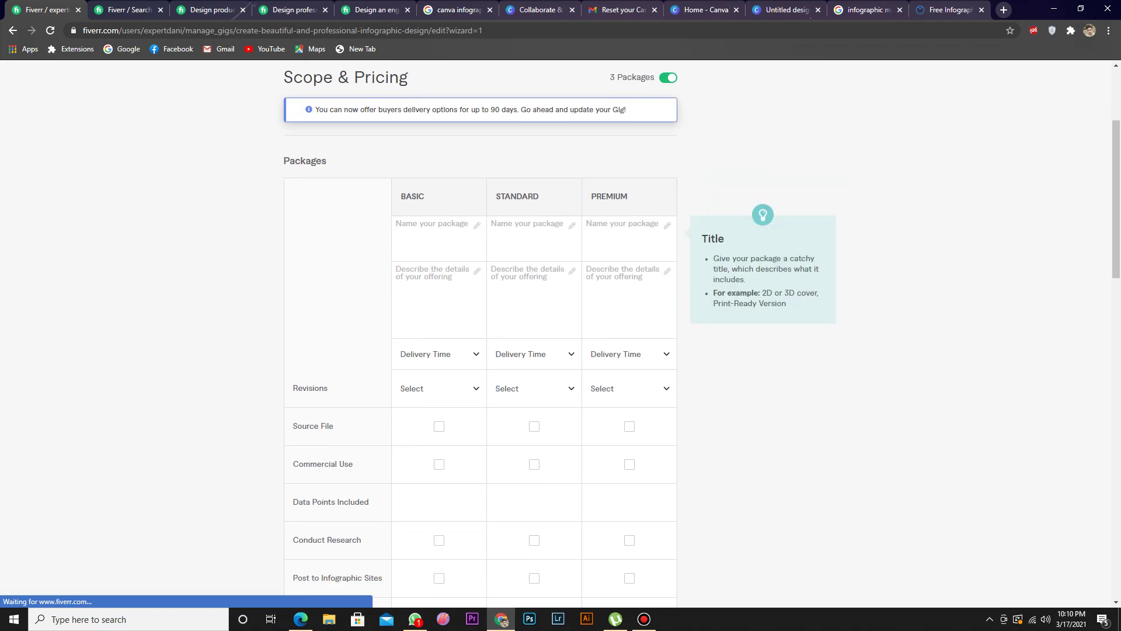
Step: Name the Basic package "Normal", the Standard package "Standard" and the Premium package "Pro"
key(ctrl+3)
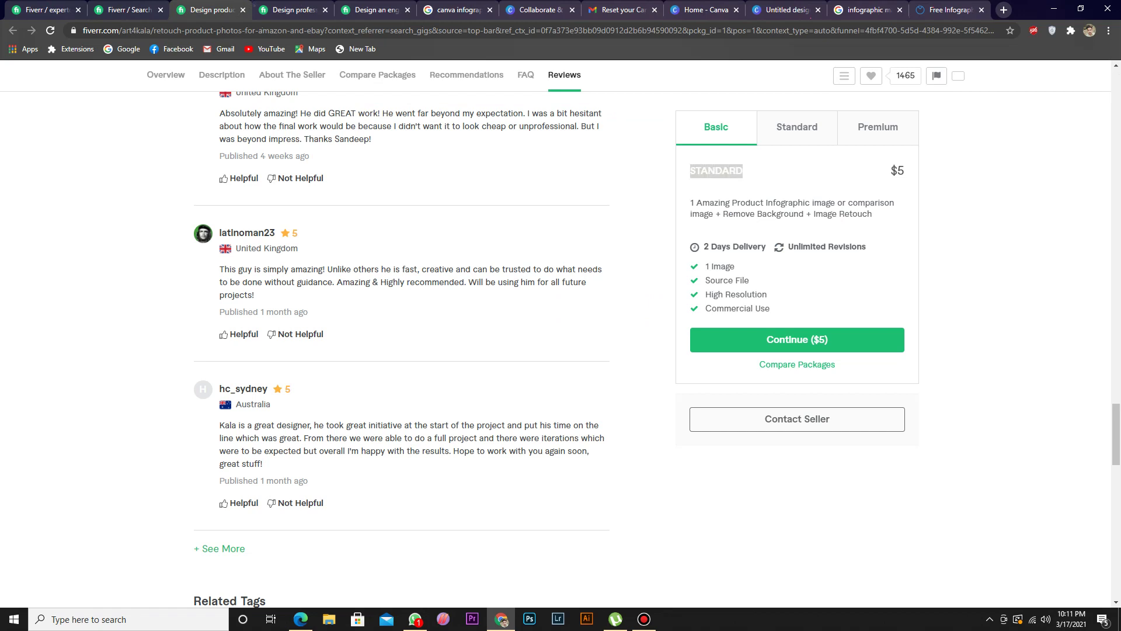
key(ctrl+1)
click(439, 239)
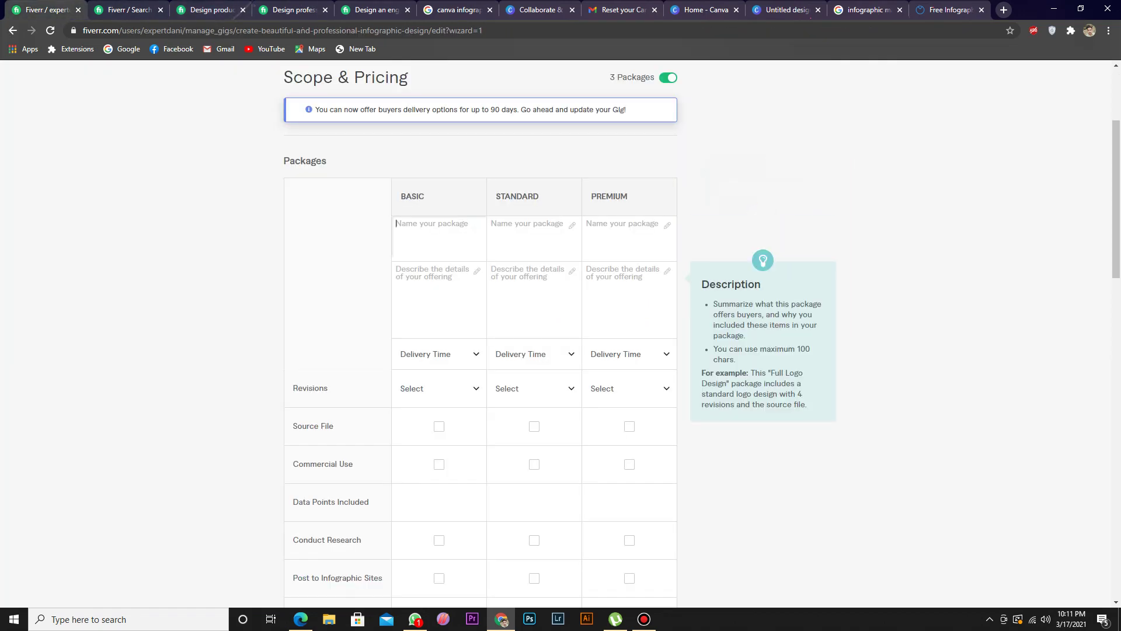
scroll(439, 298, up, 1)
scroll(561, 327, up, 2)
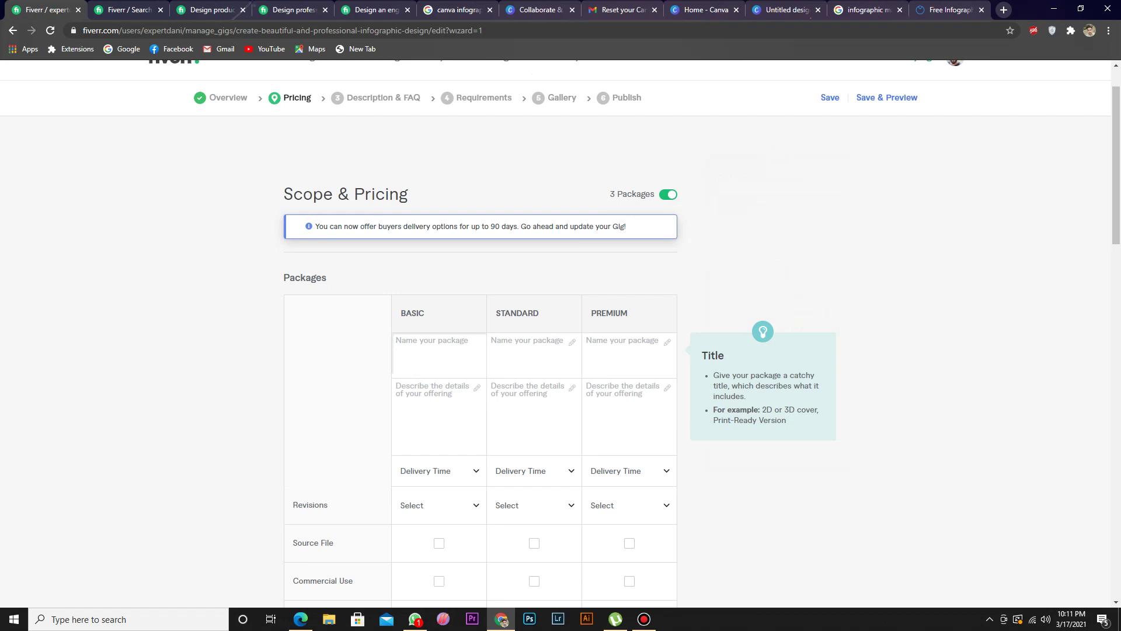
text(Normal)
click(525, 344)
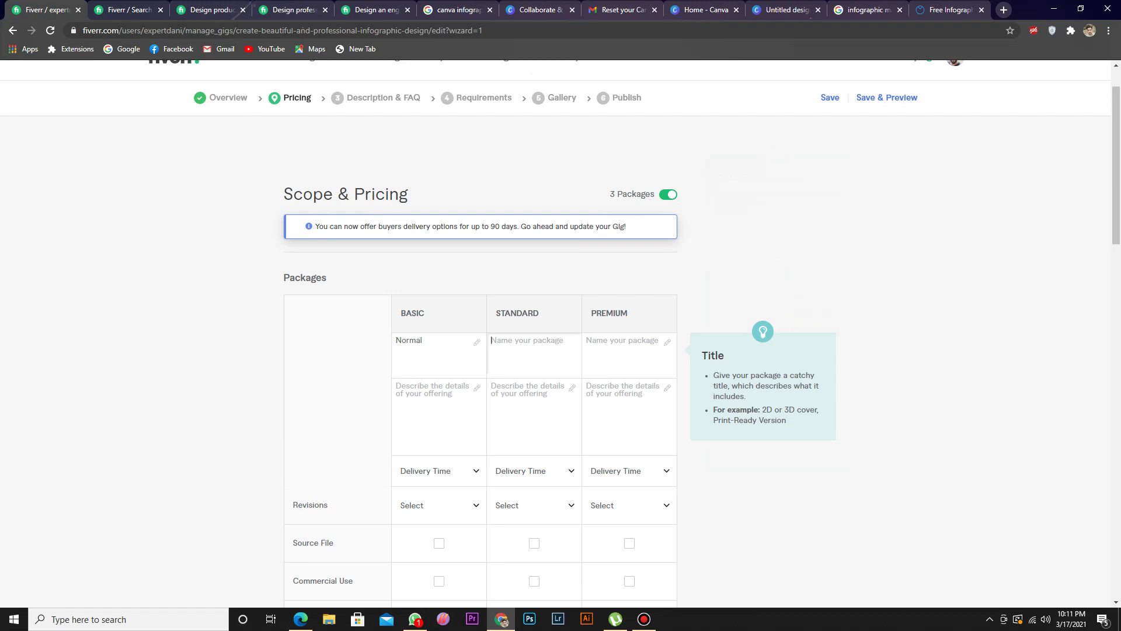
text(Standard)
click(619, 348)
text(Pro)
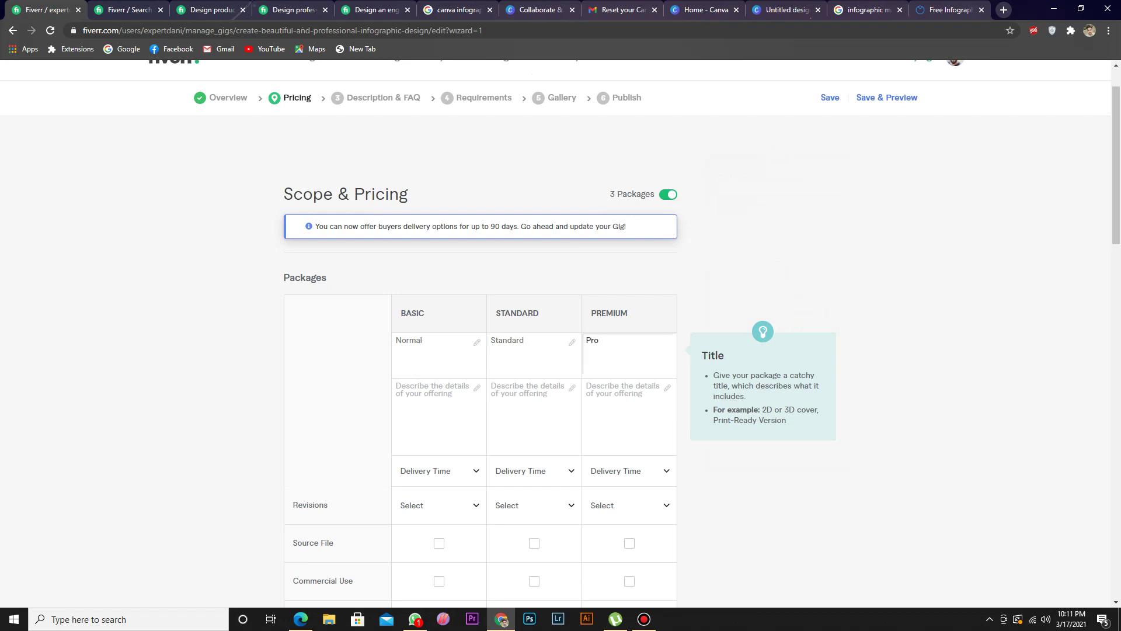
key(Tab)
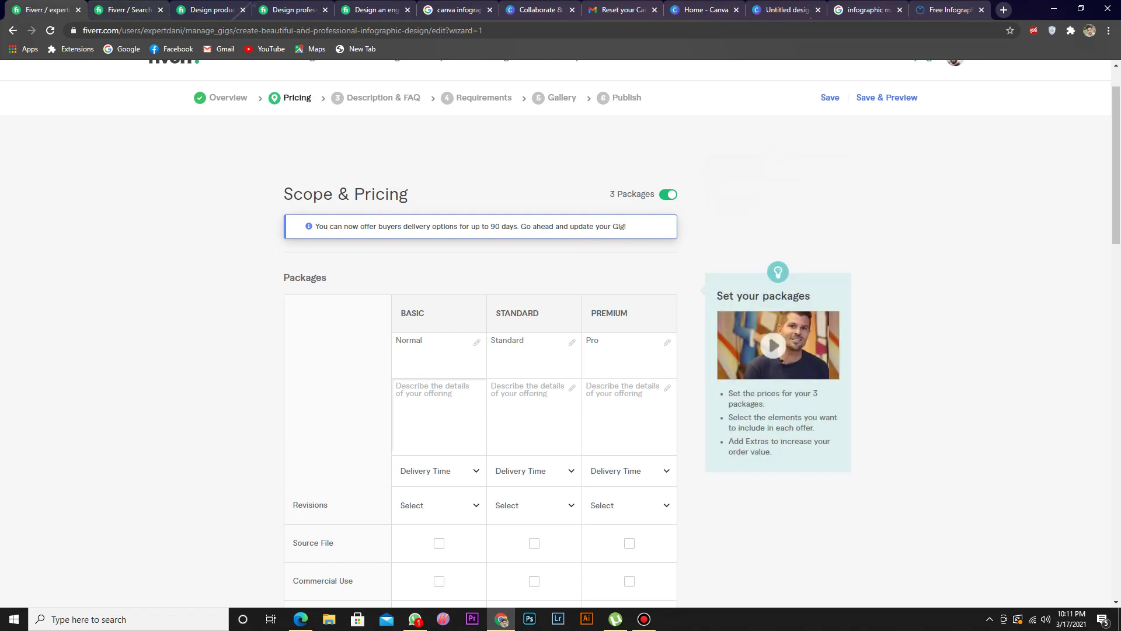
Step: Place the competing Amazon gig's tab beside the gig form's tab and look over that gig's package comparison
drag(210, 10, 128, 10)
scroll(401, 350, up, 5)
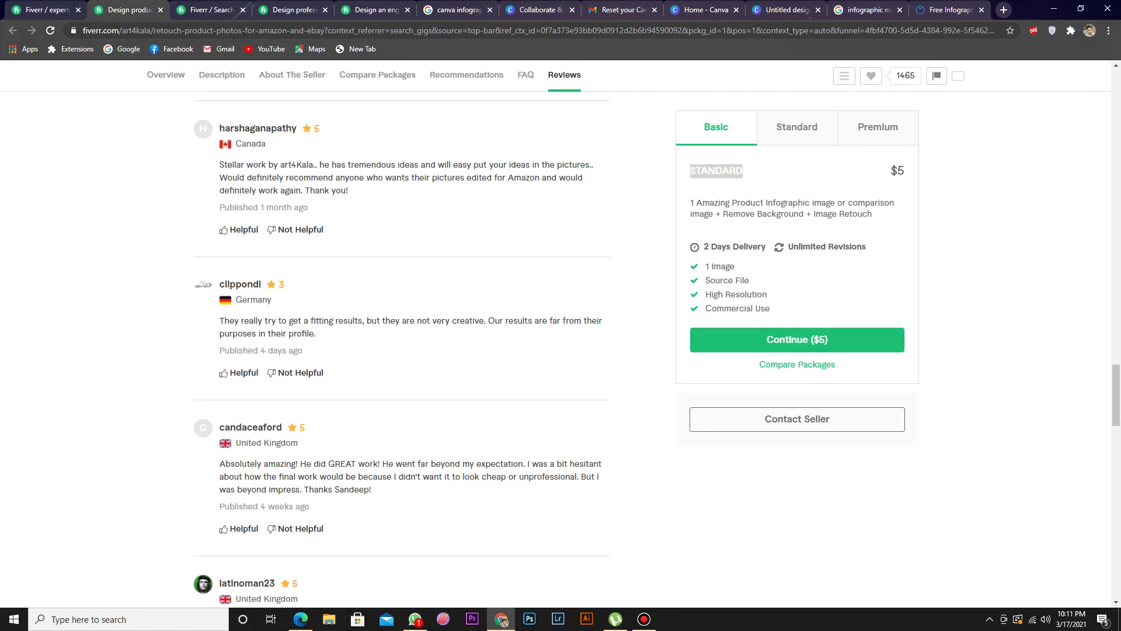
scroll(402, 351, up, 10)
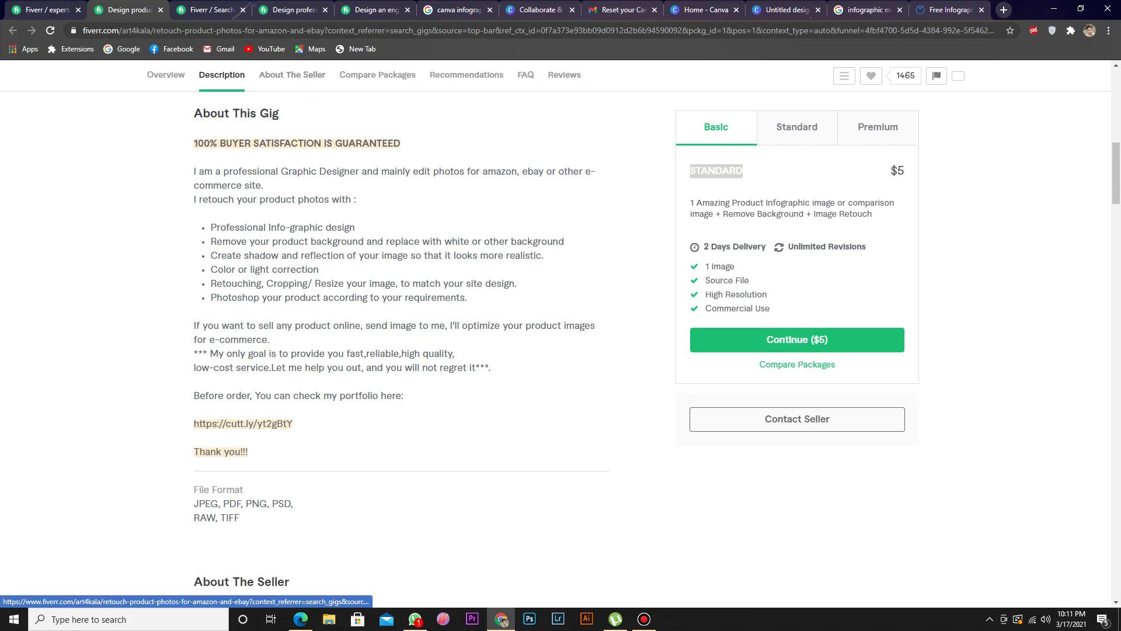
click(378, 74)
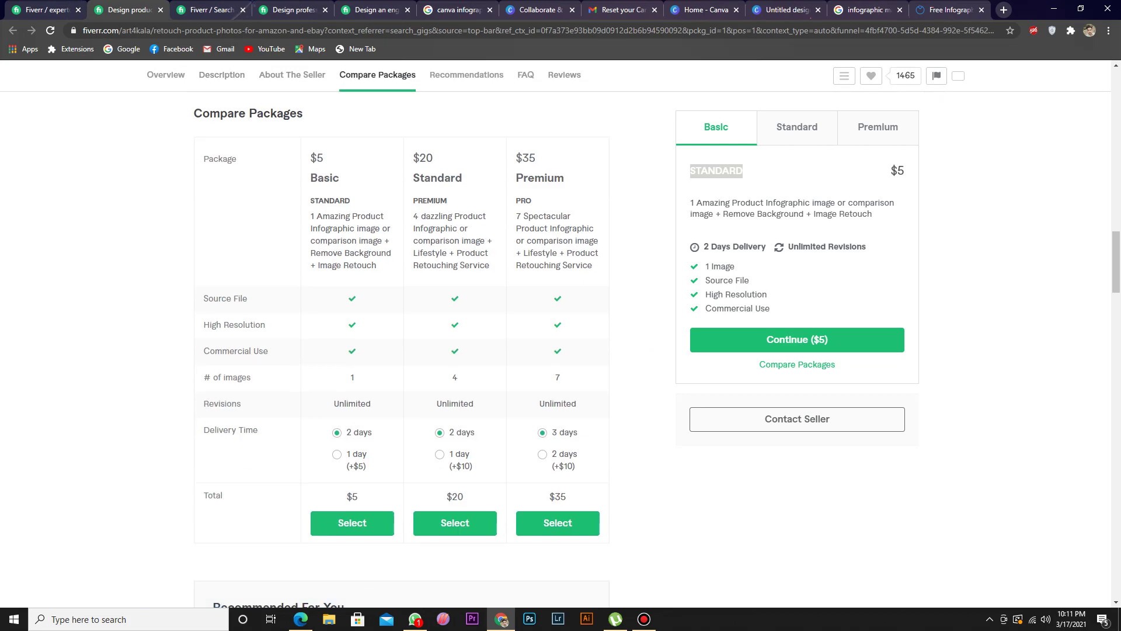
Step: Examine the package comparison of the competing infographic flow chart gig, including descriptions, data points, delivery times and prices
key(ctrl+4)
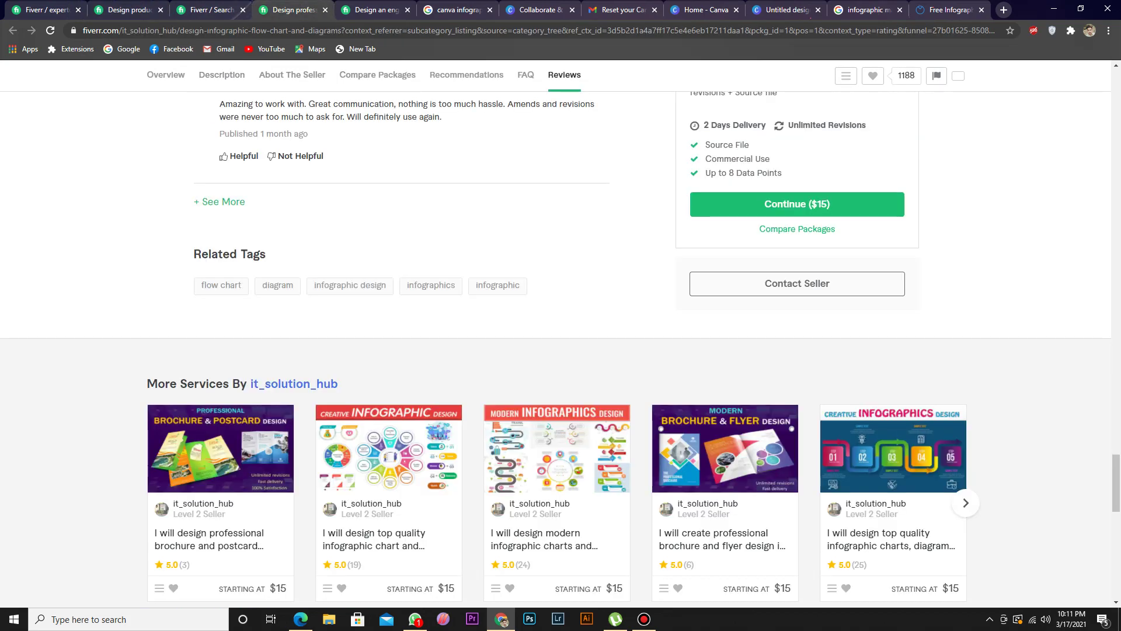
click(377, 75)
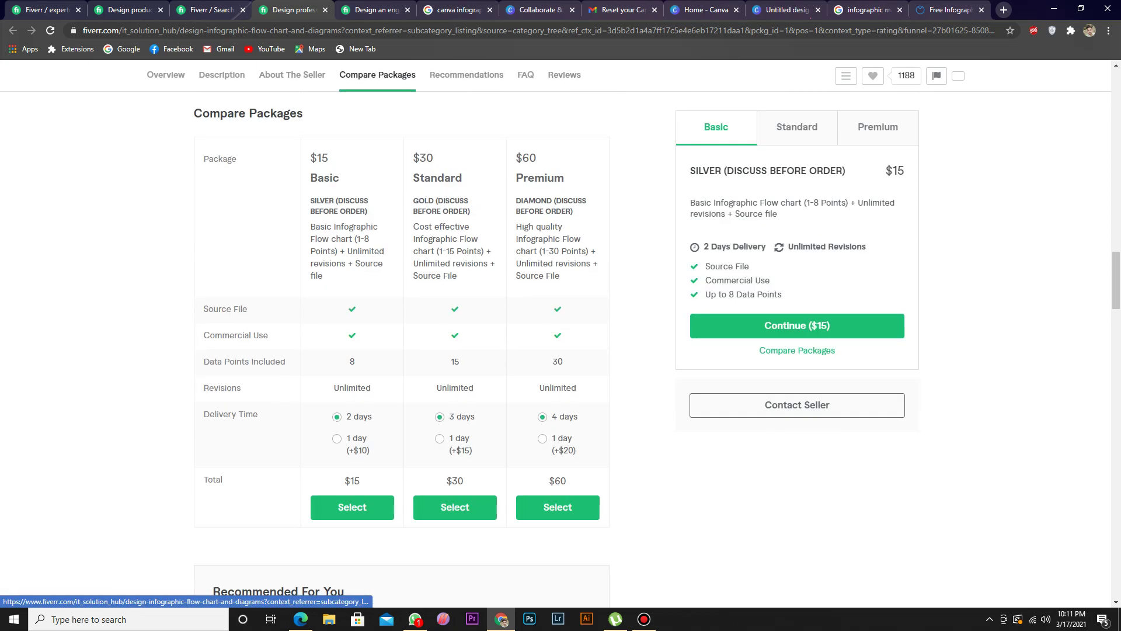
scroll(401, 351, up, 1)
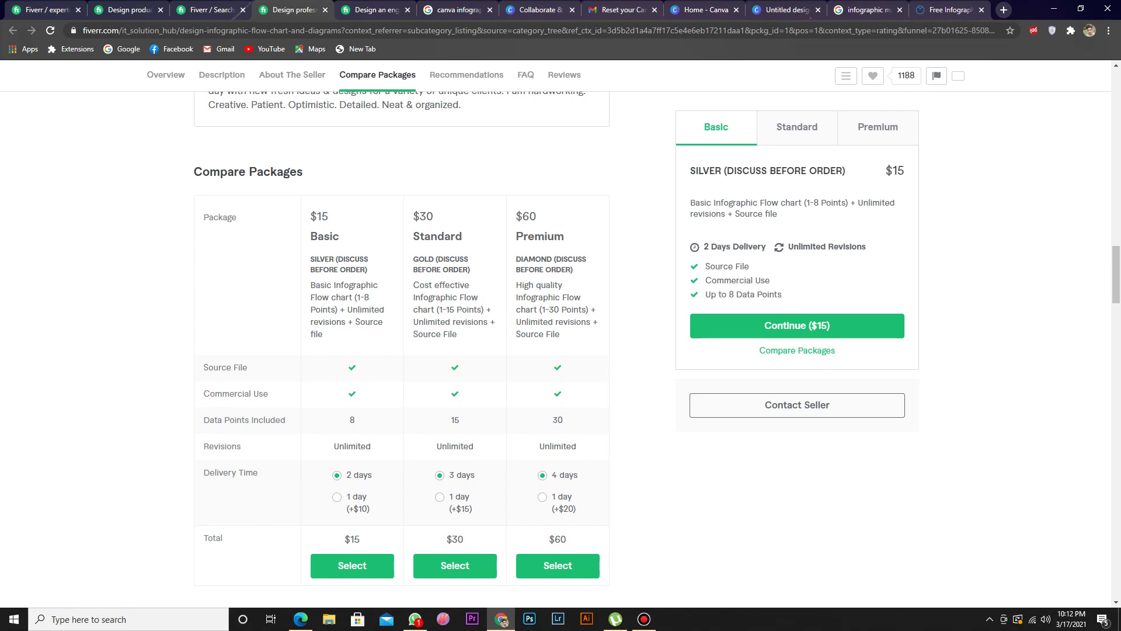
Step: Place the competing infographic flow chart gig's tab beside the gig form's tab, ahead of the Amazon gig and search results
drag(368, 271, 341, 253)
click(64, 9)
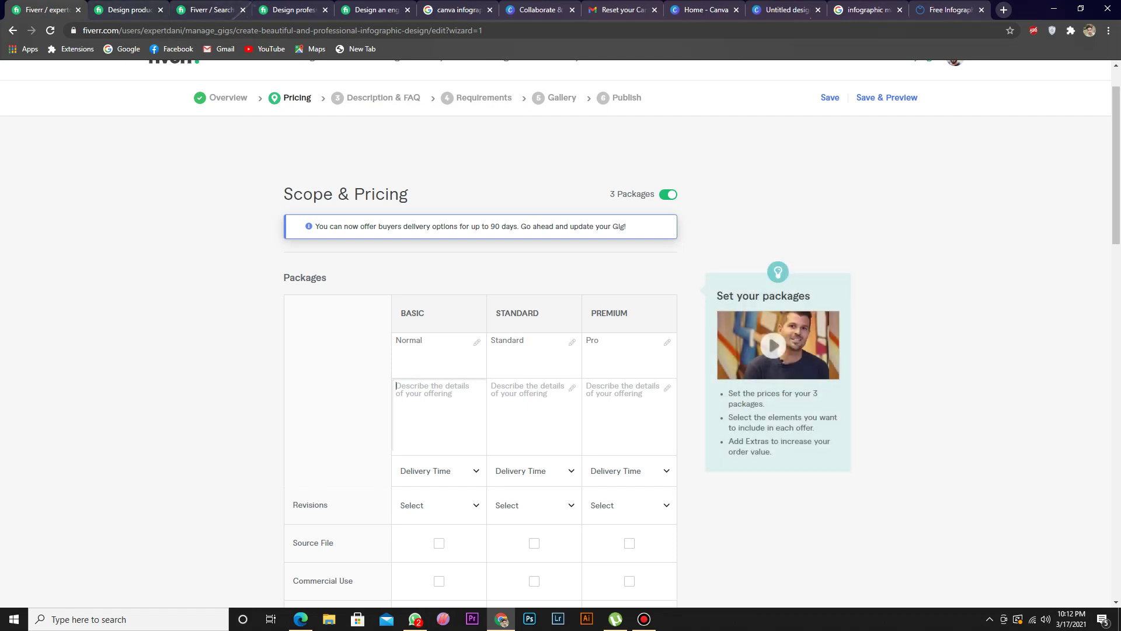
click(202, 7)
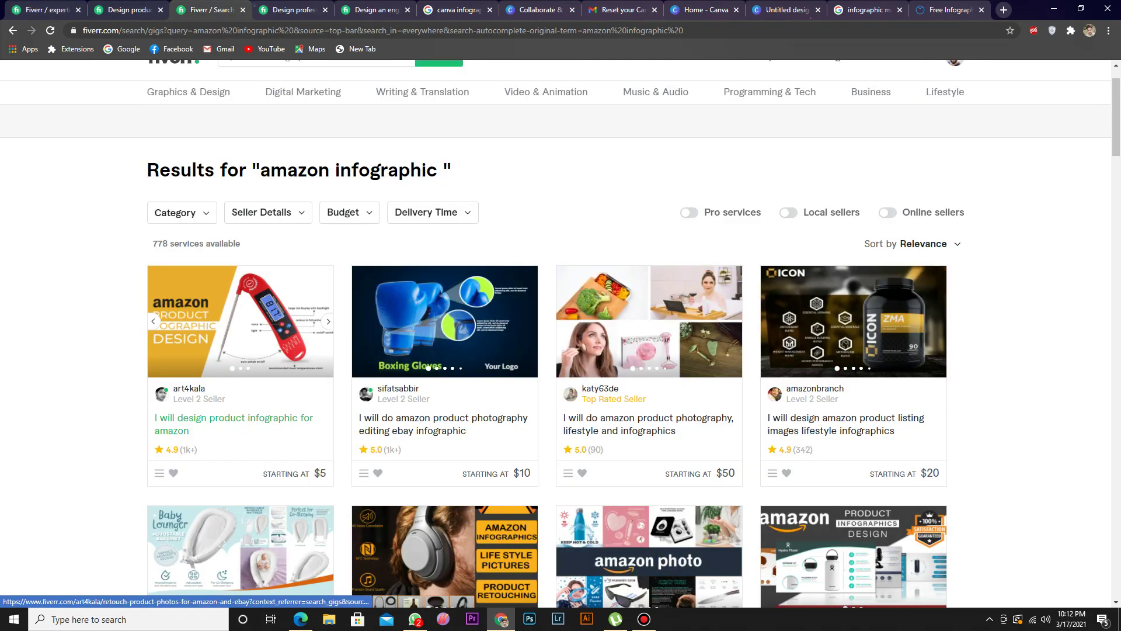
scroll(560, 333, up, 1)
key(ctrl+shift+Tab)
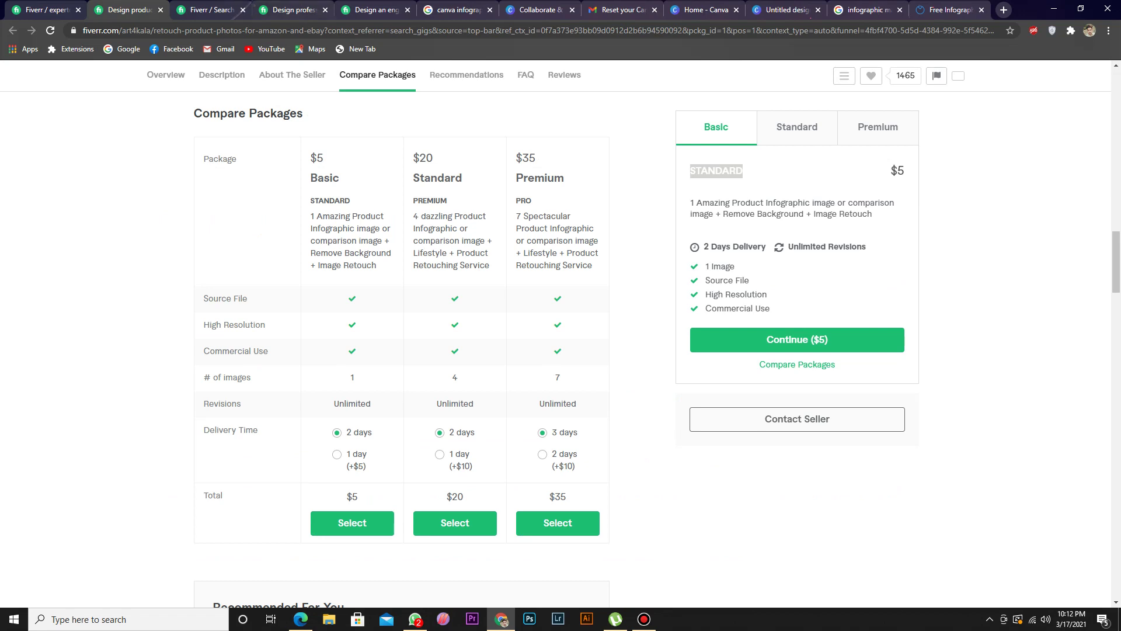
key(ctrl+Tab)
key(ctrl+Tab)
key(ctrl+shift+Page_Up)
key(ctrl+shift+Page_Up)
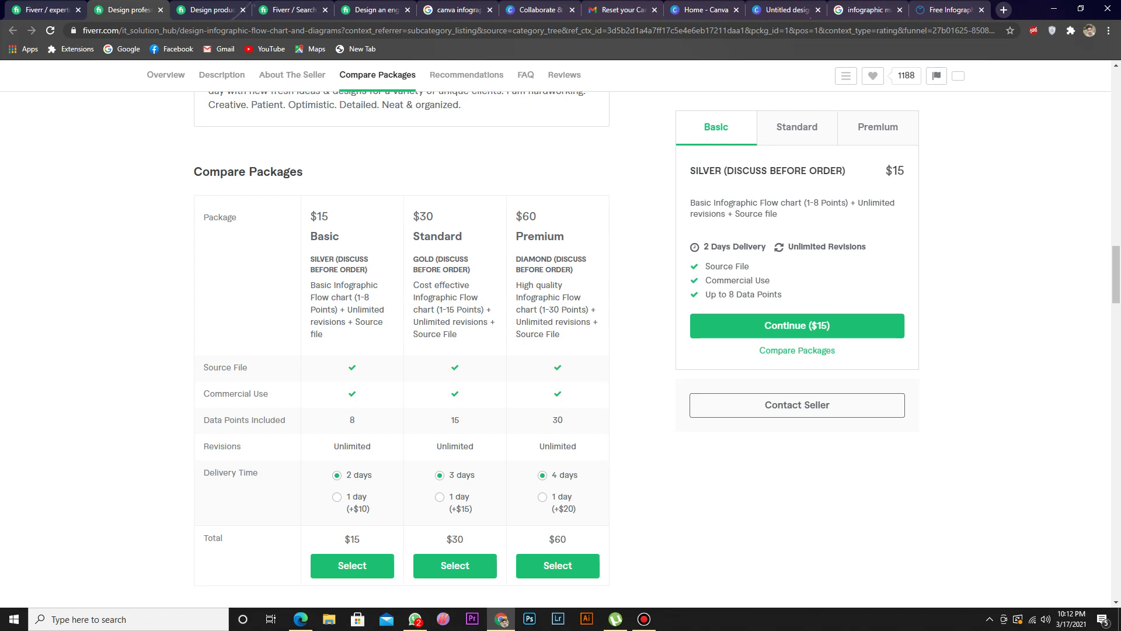
Step: Examine how the flow chart gig names its Basic, Standard and Premium packages in the package comparison
drag(368, 270, 338, 258)
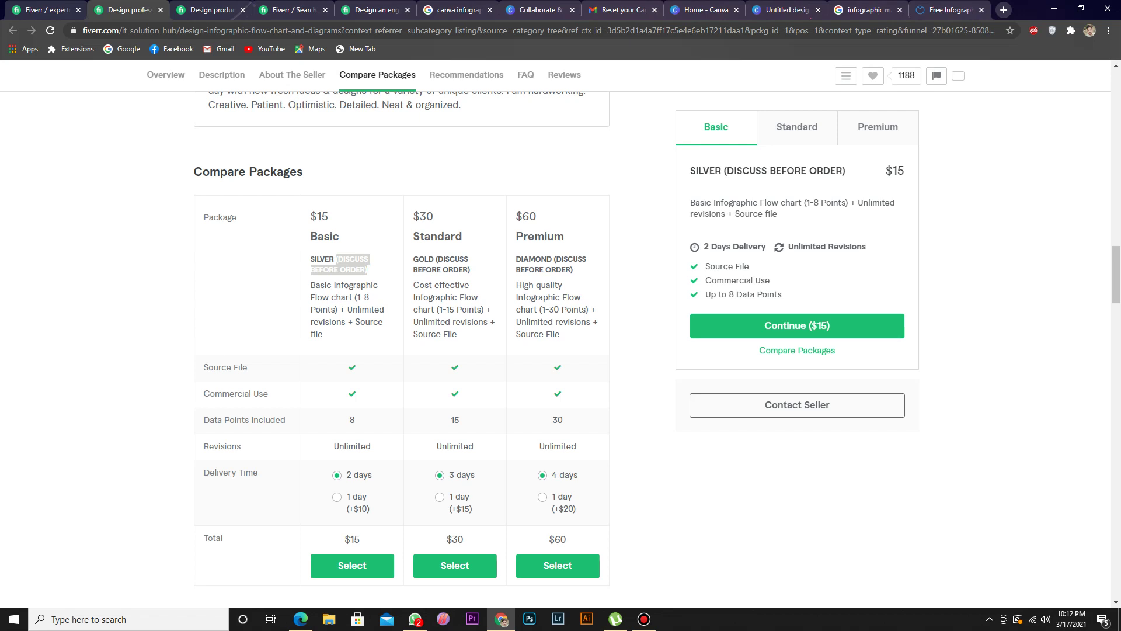
drag(413, 259, 462, 259)
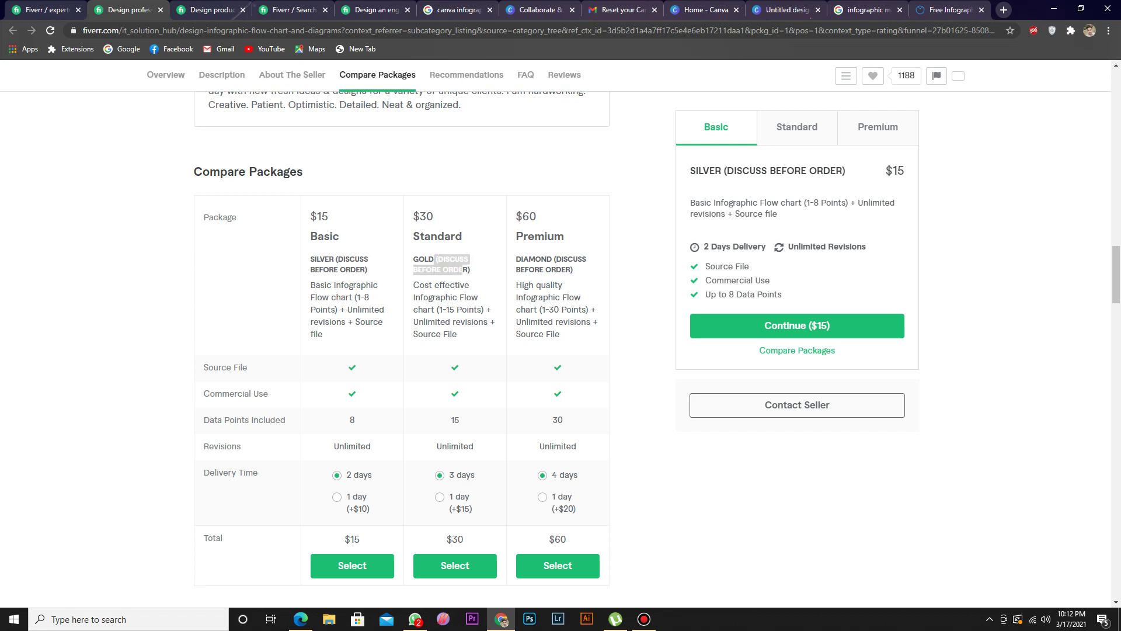
drag(563, 259, 561, 269)
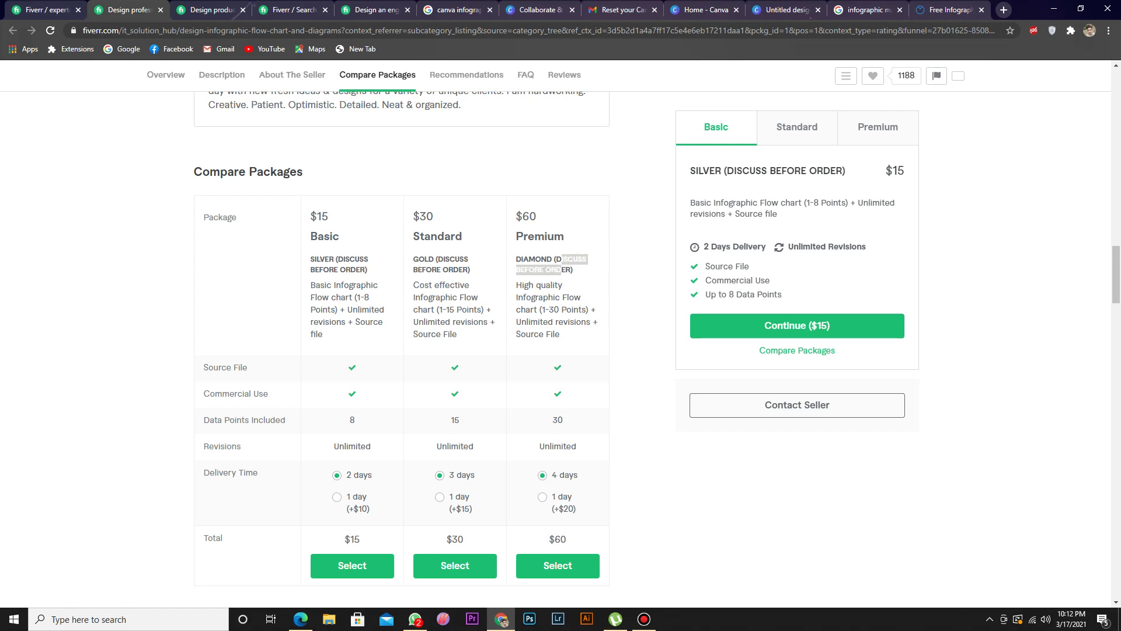
click(560, 269)
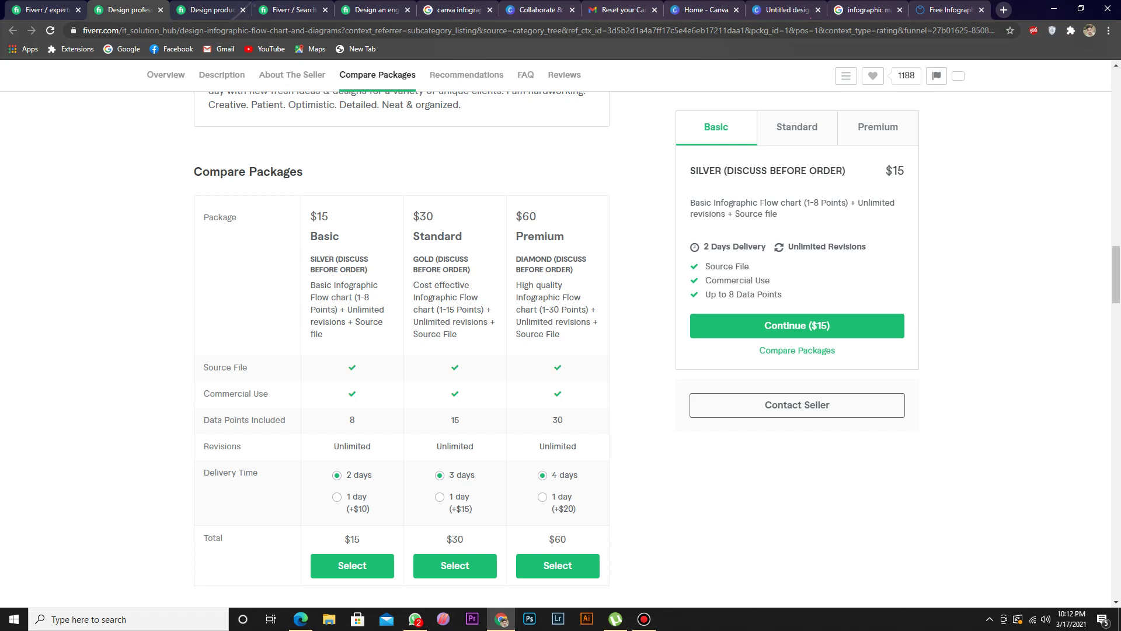
Step: Examine the flow chart gig's Basic package description, including its point range, revisions and source file, plus the seller information
drag(316, 285, 354, 297)
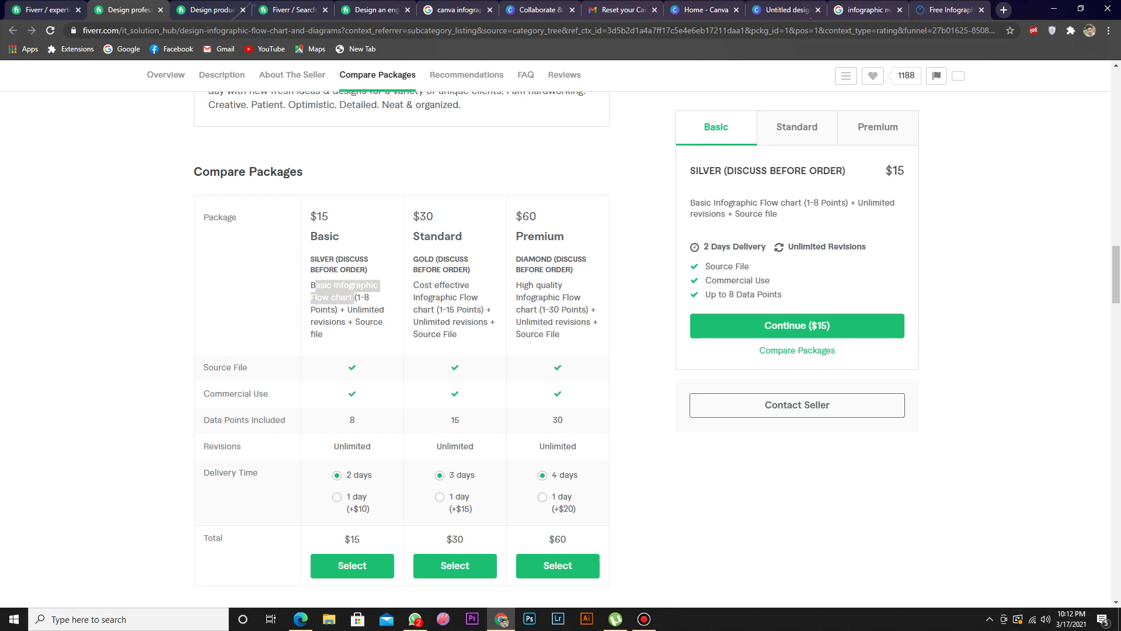
click(356, 297)
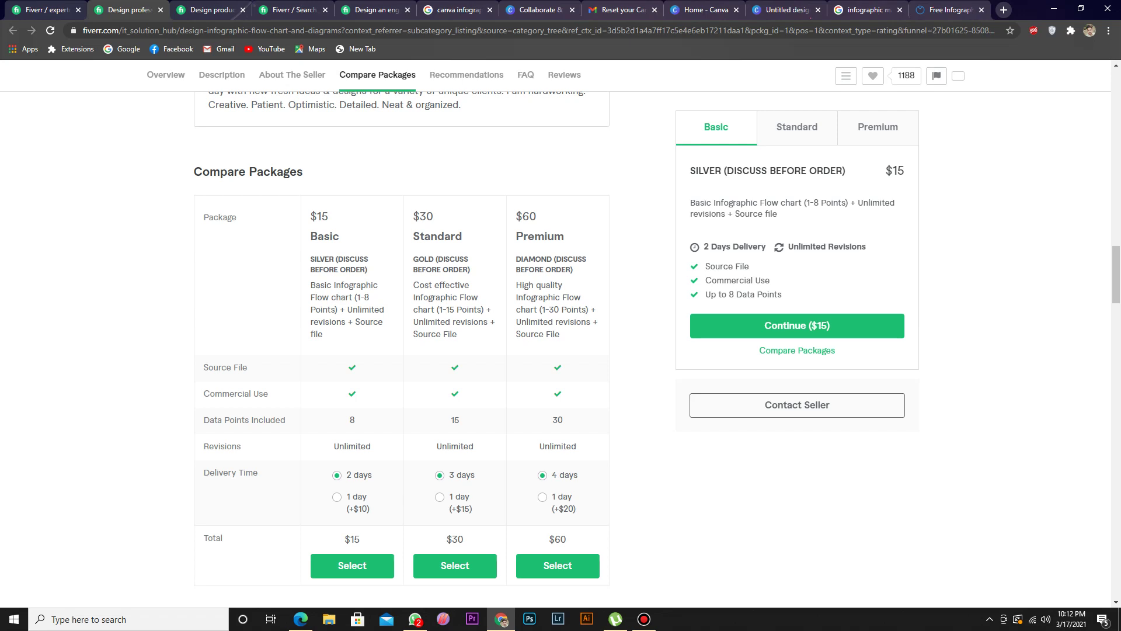
drag(323, 334, 353, 321)
drag(348, 309, 344, 323)
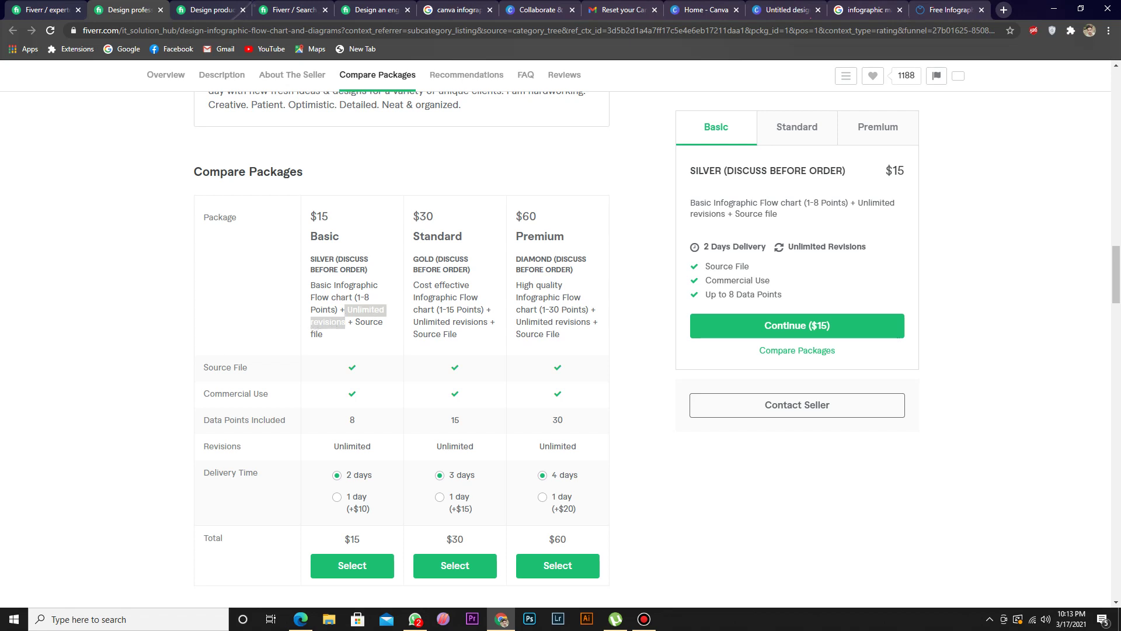
click(346, 322)
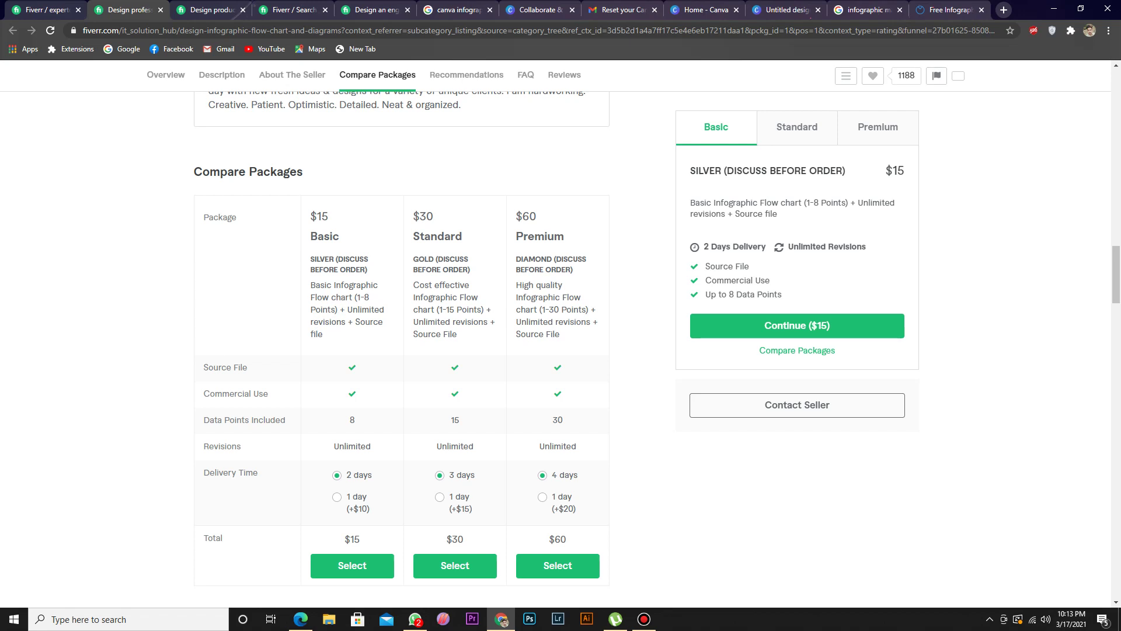
drag(311, 285, 272, 295)
drag(345, 298, 257, 298)
drag(345, 298, 257, 295)
mouse_move(325, 286)
mouse_down()
mouse_move(377, 286)
mouse_move(357, 297)
mouse_move(338, 279)
mouse_up()
drag(311, 298, 338, 310)
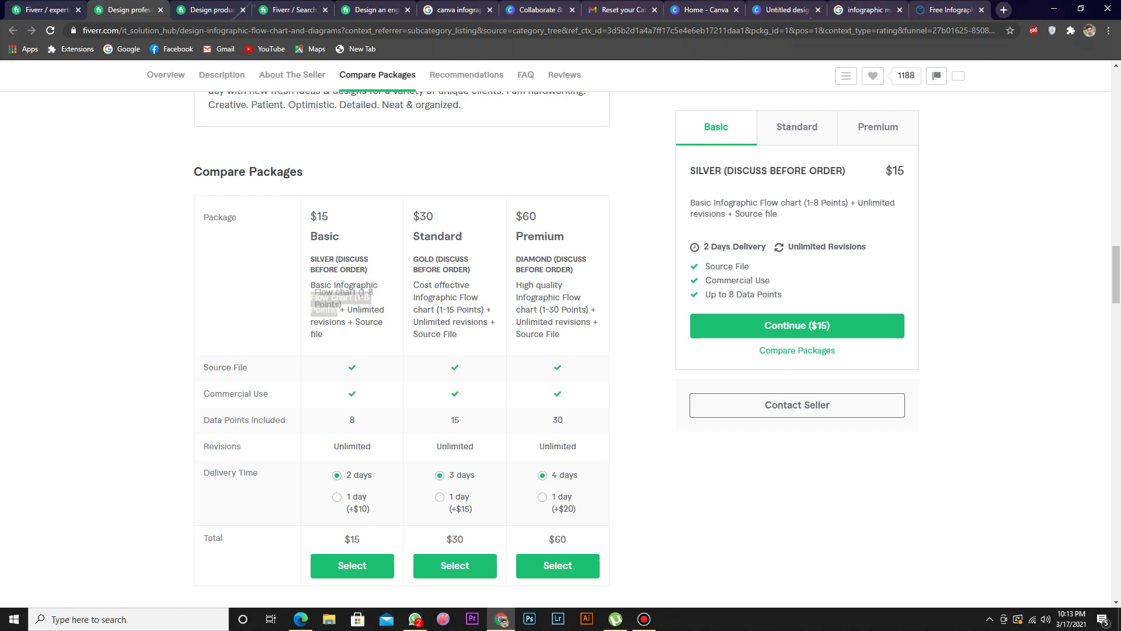
click(337, 310)
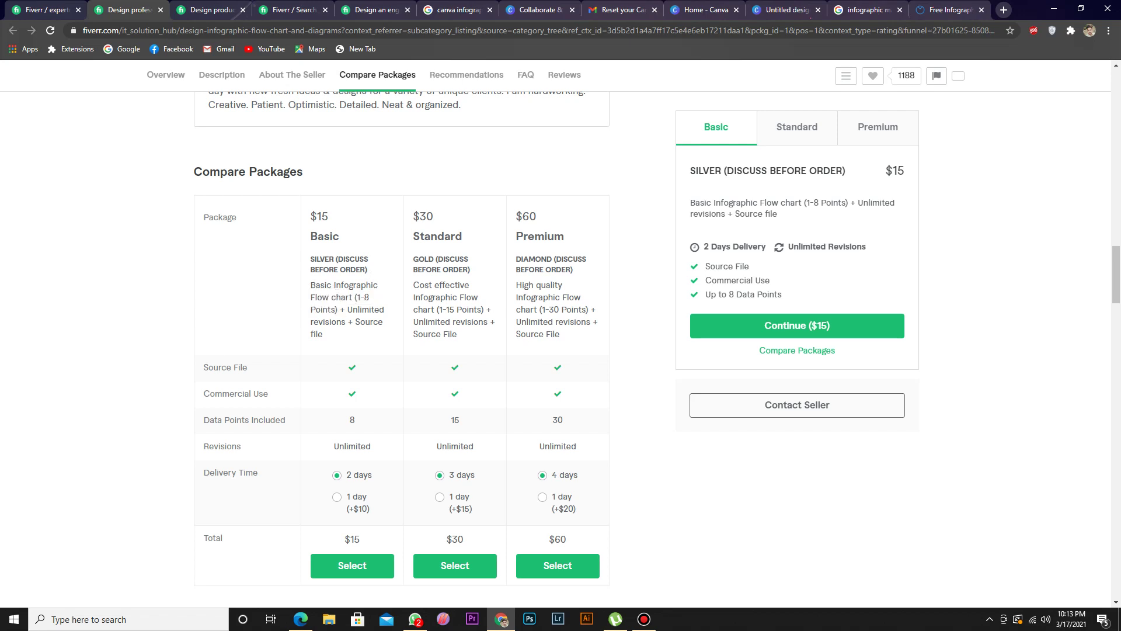
scroll(338, 309, up, 7)
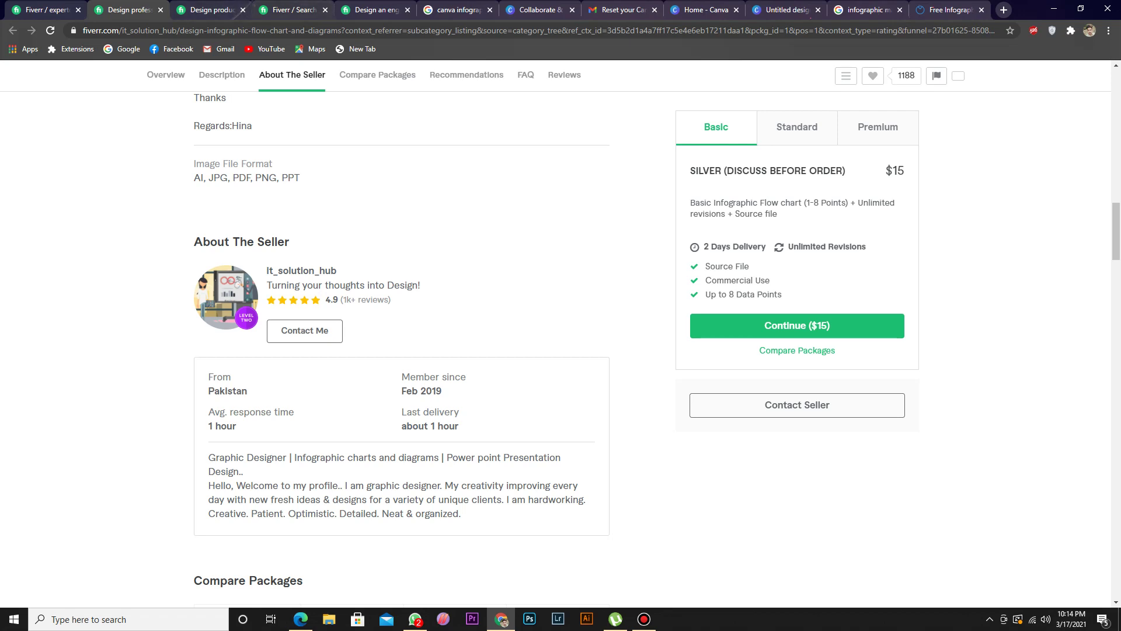
Step: Look through the "amazon infographic" search results, comparing the gigs' titles, thumbnails and starting prices
click(289, 9)
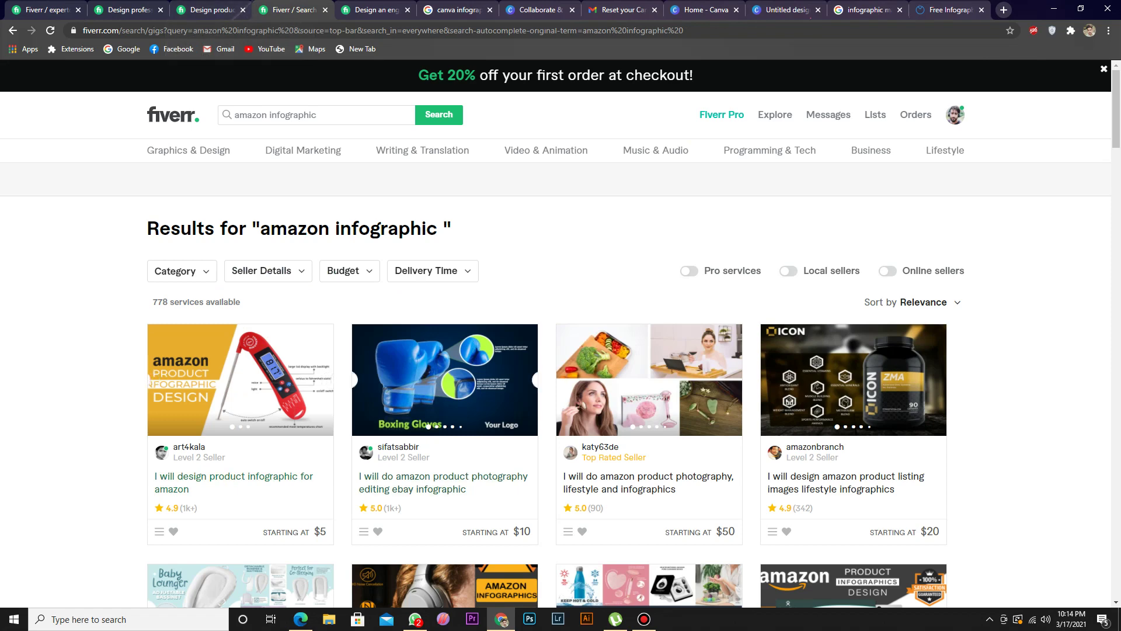
scroll(444, 424, down, 1)
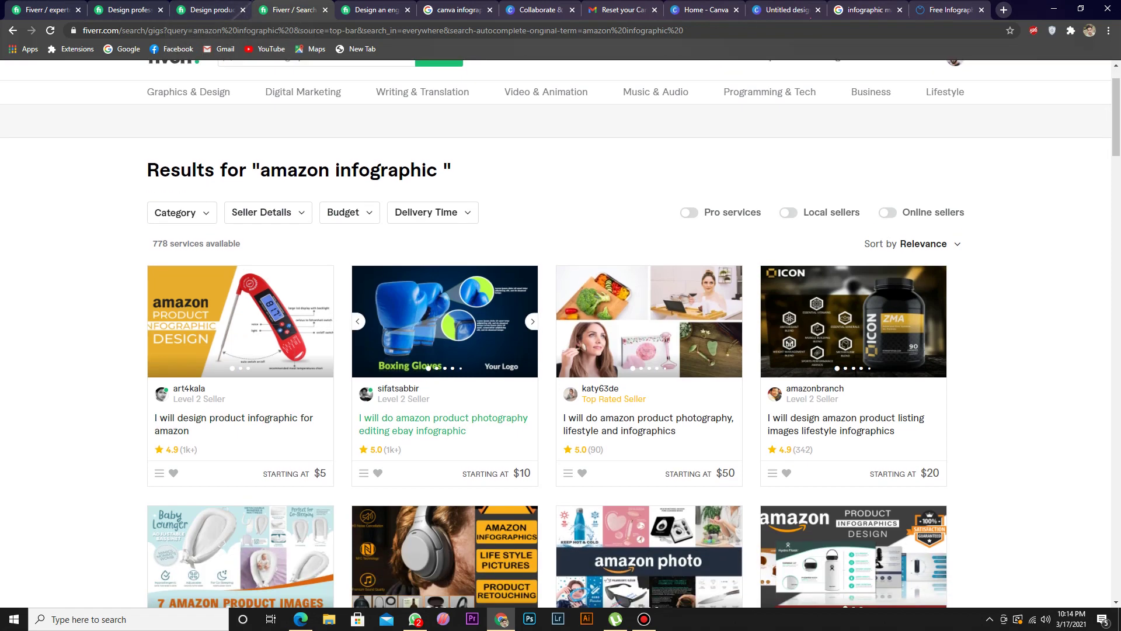
scroll(444, 423, up, 1)
scroll(847, 365, down, 2)
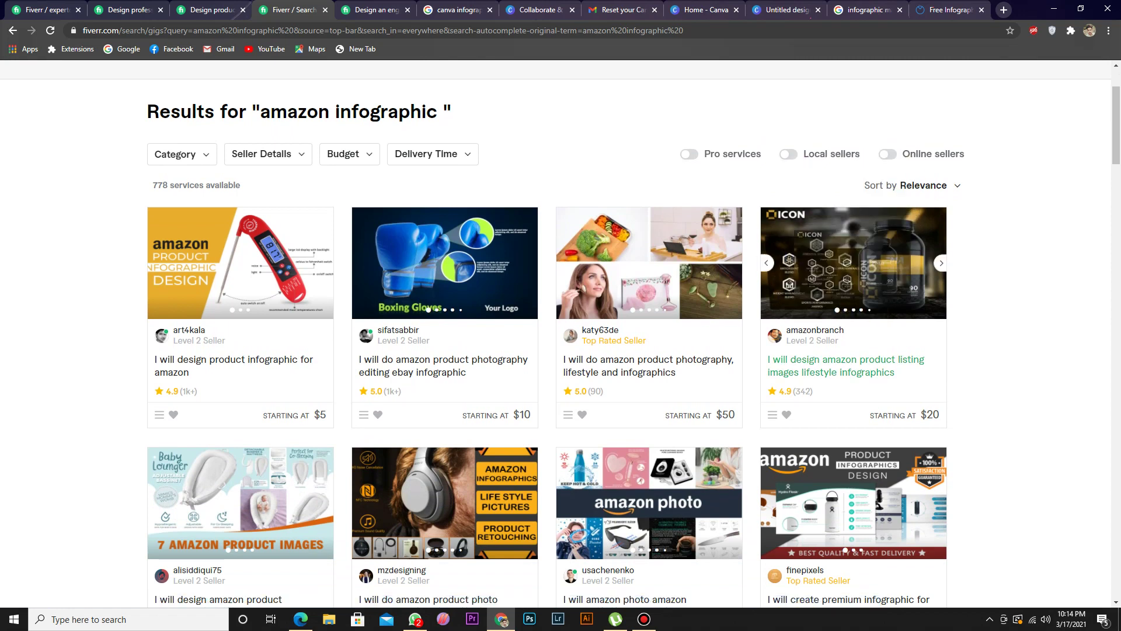
scroll(555, 339, down, 1)
scroll(649, 385, down, 2)
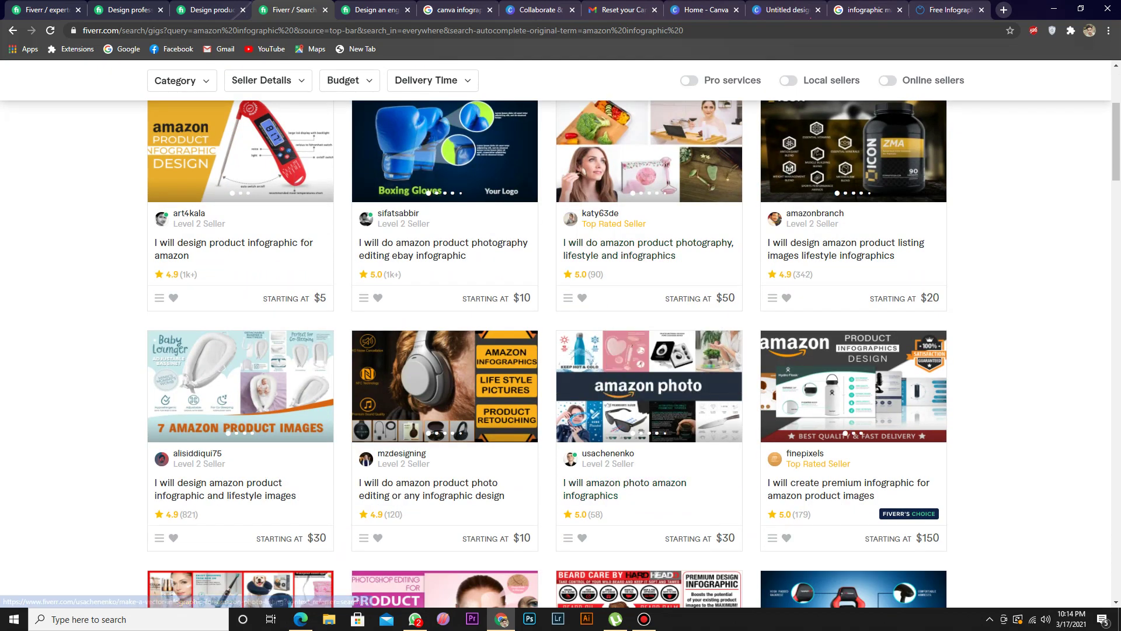
scroll(547, 353, down, 1)
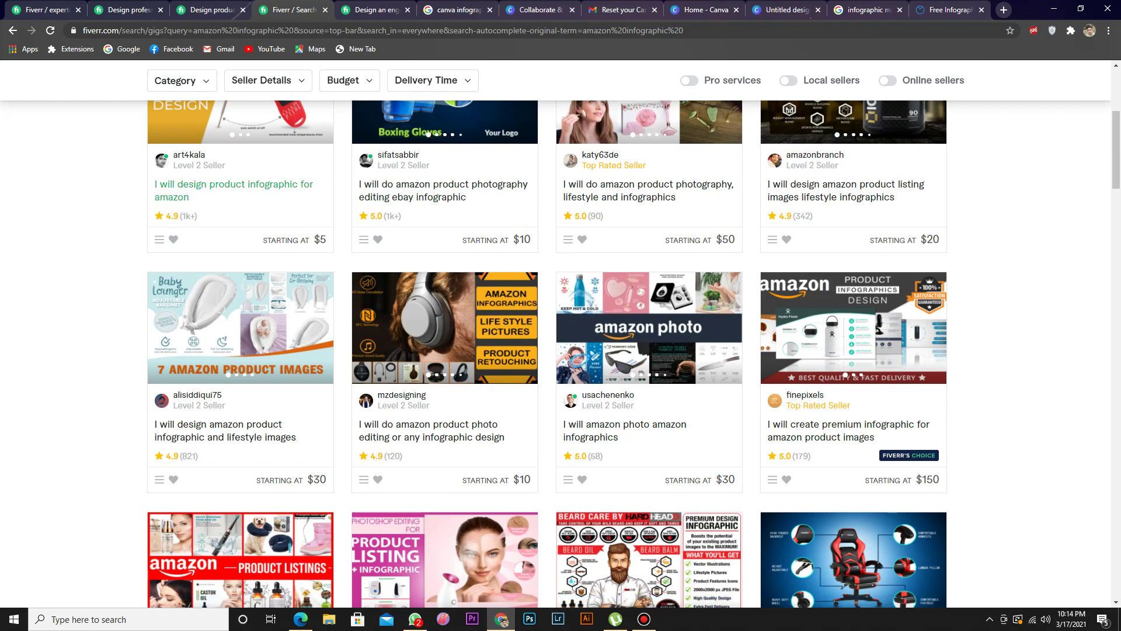
scroll(561, 333, up, 3)
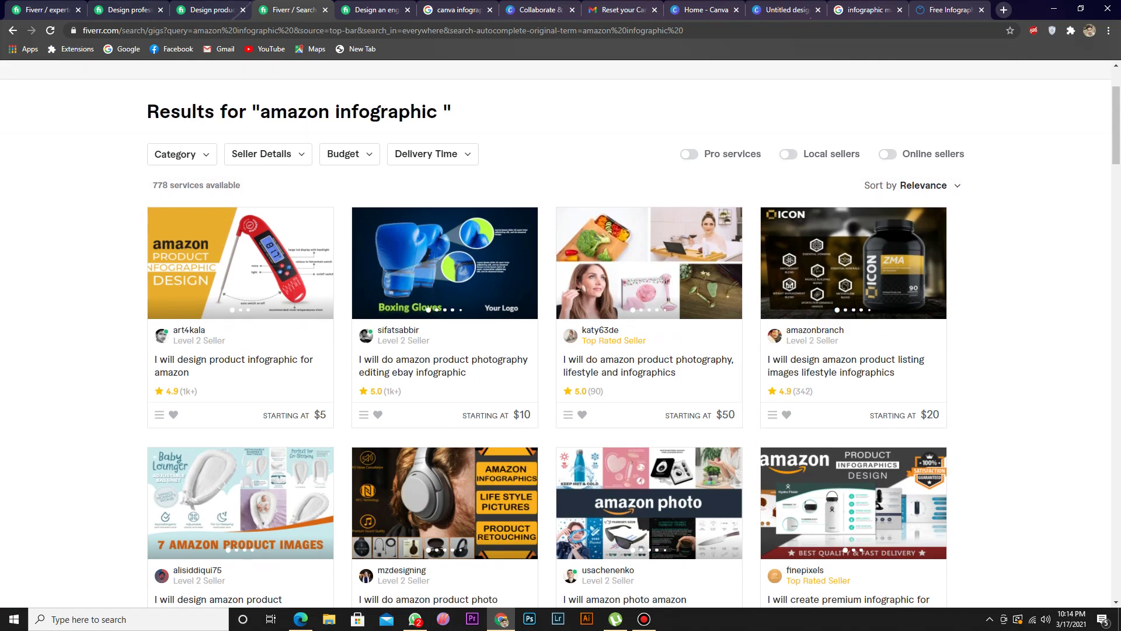
Step: Review the flow chart gig's Standard package and full package comparison, and return to the packages table of the gig form
click(126, 10)
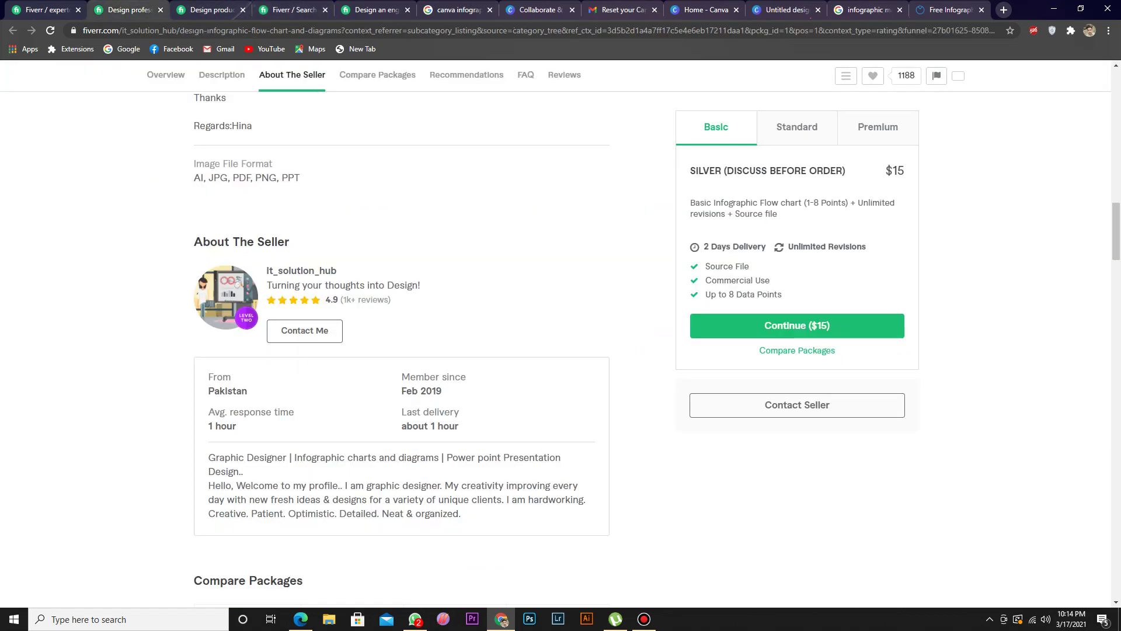
key(ctrl+Tab)
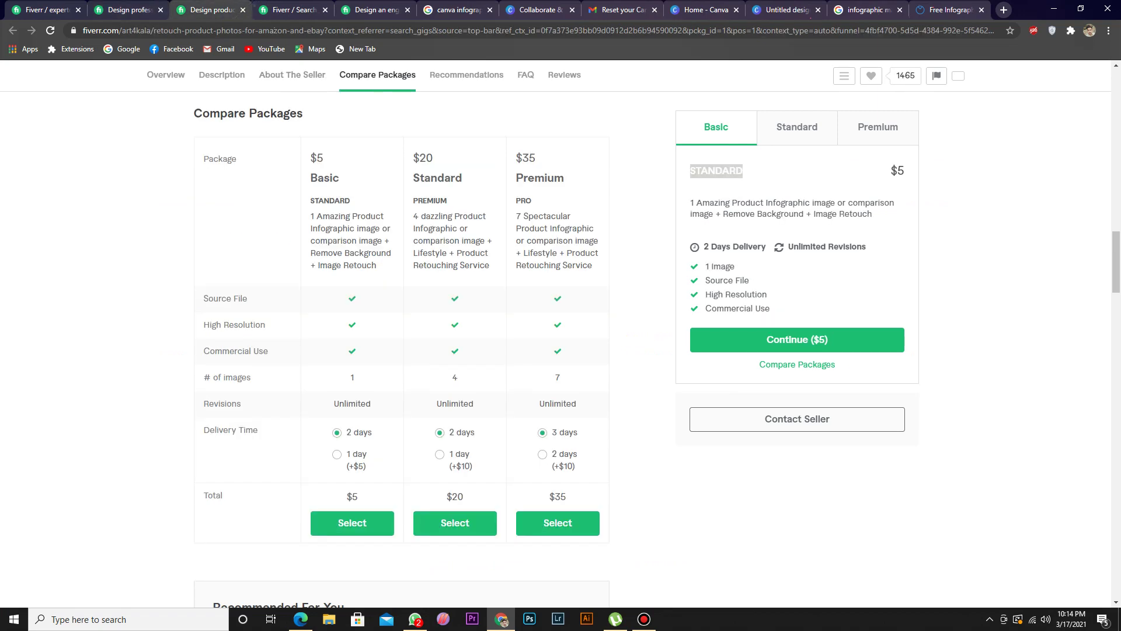
key(ctrl+shift+Tab)
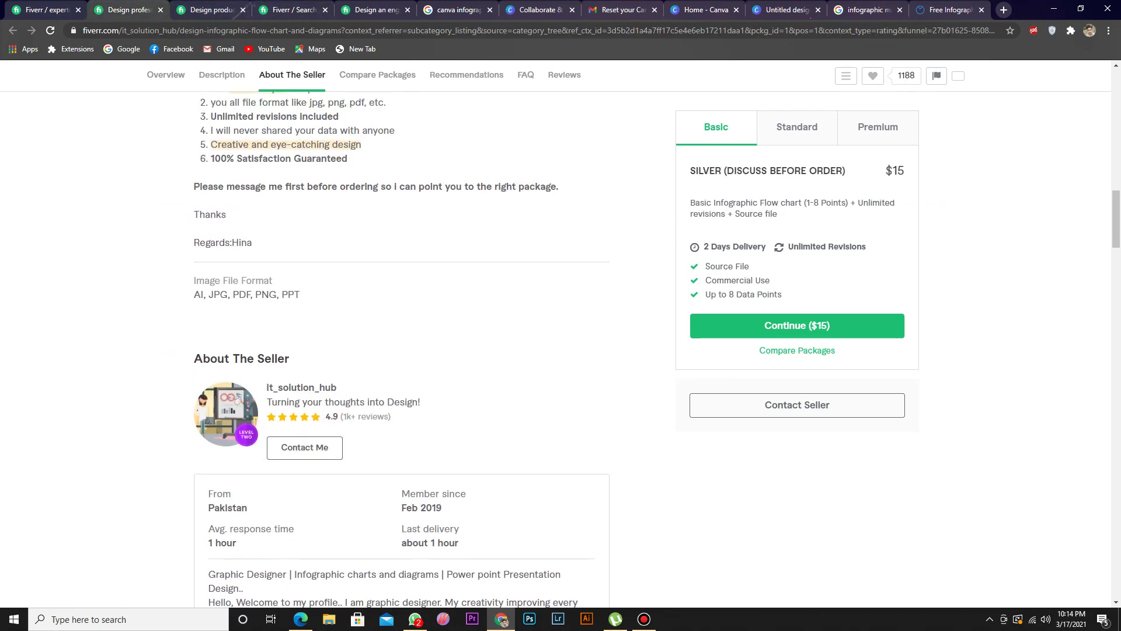
click(798, 127)
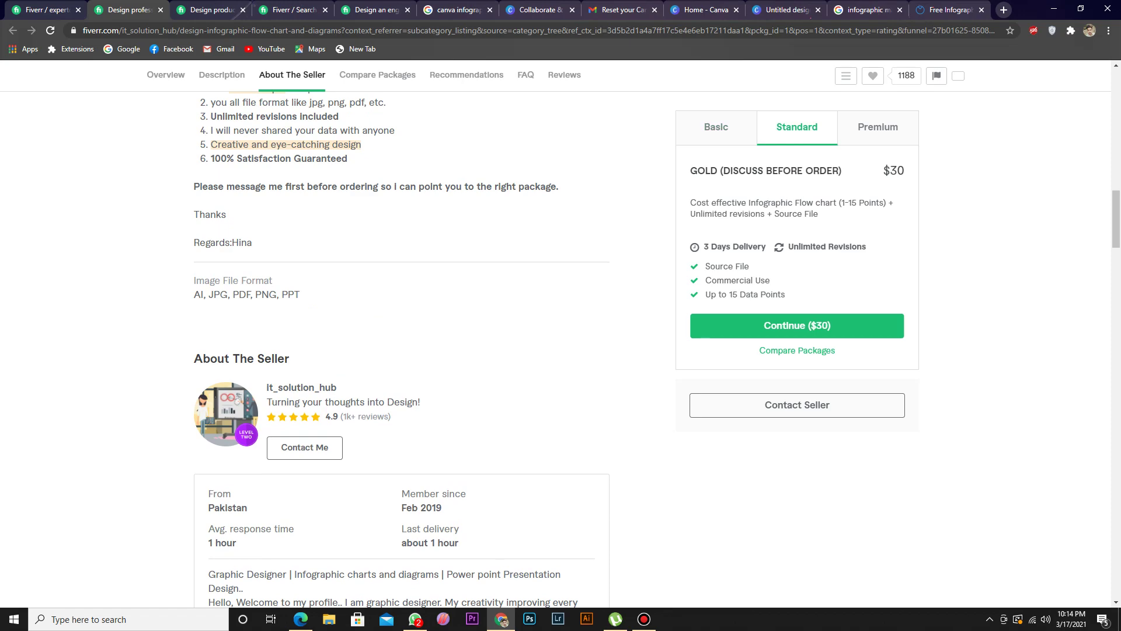
scroll(402, 350, down, 9)
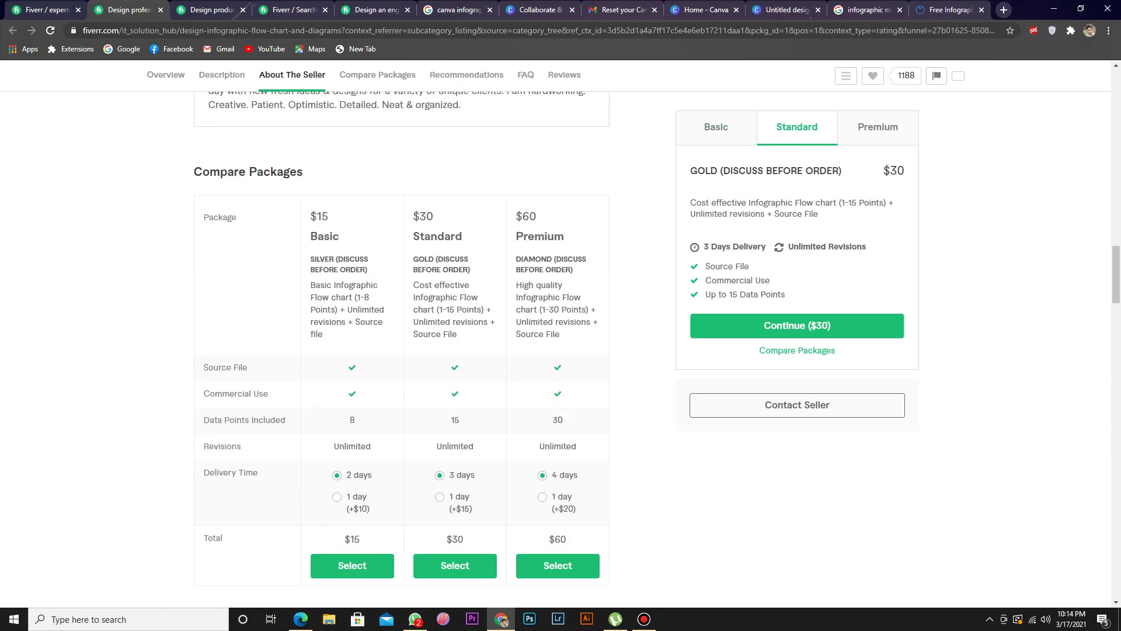
drag(438, 309, 454, 310)
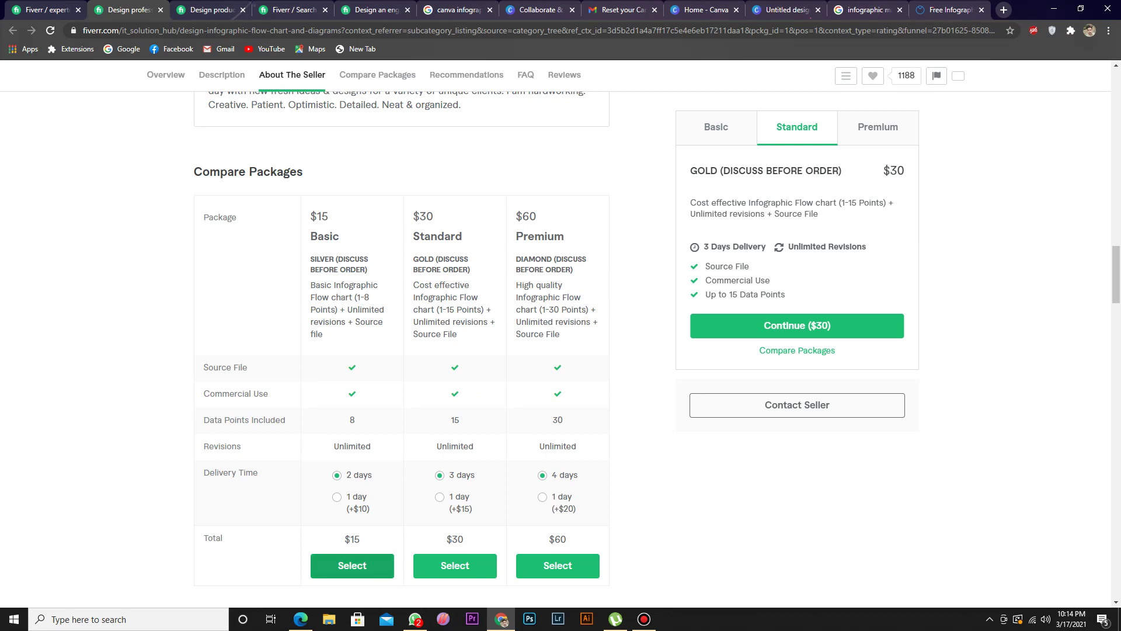
scroll(402, 350, down, 1)
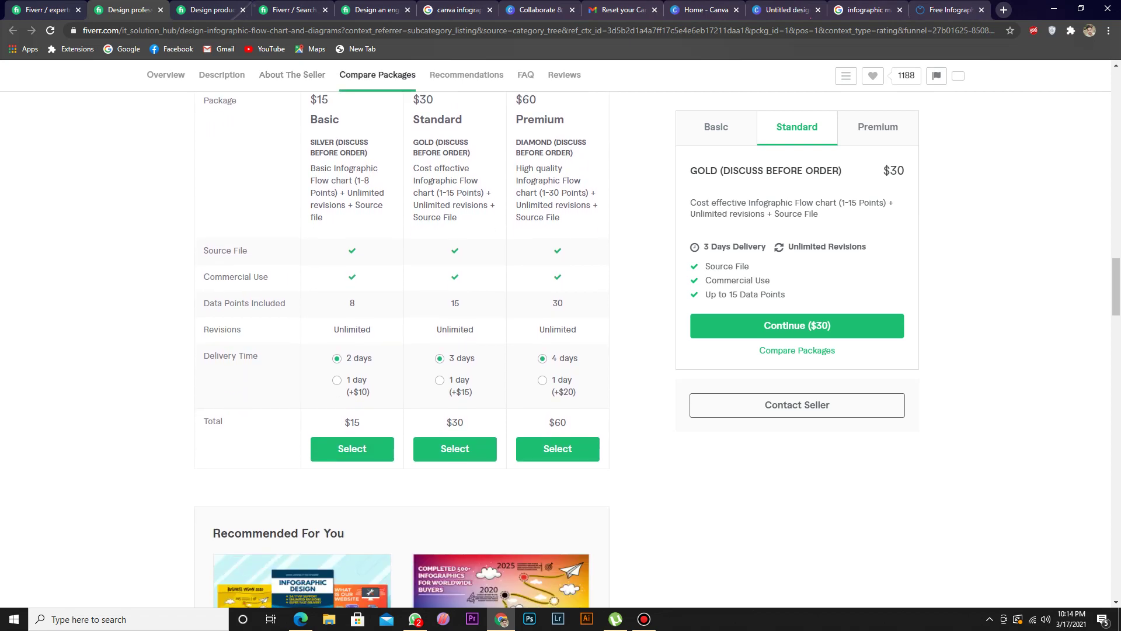
key(ctrl+shift+Tab)
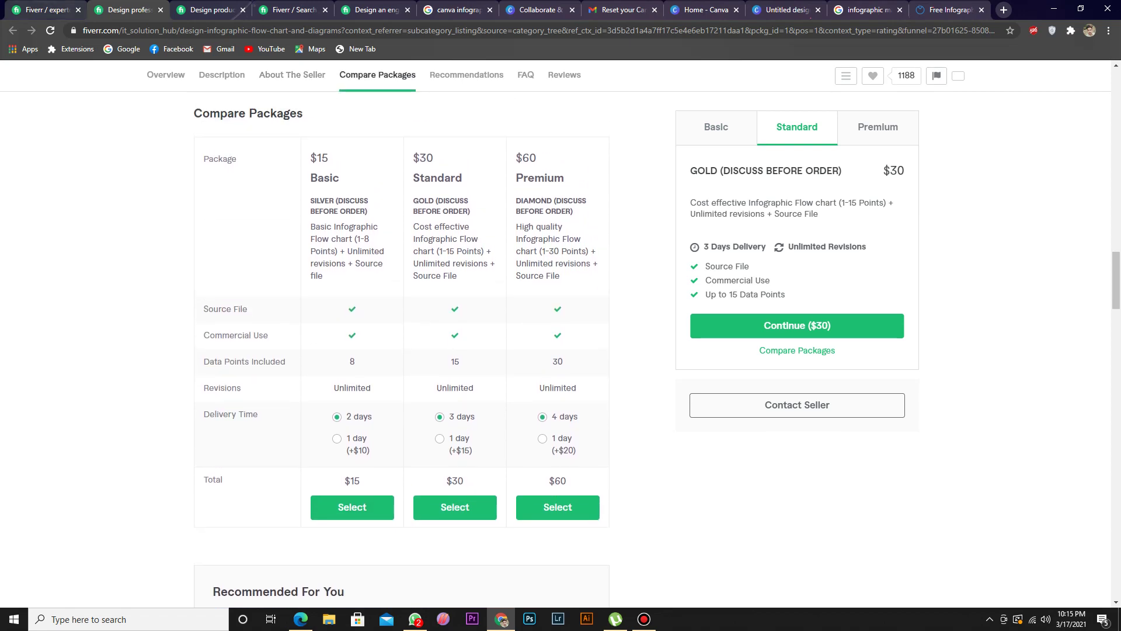
scroll(438, 351, down, 3)
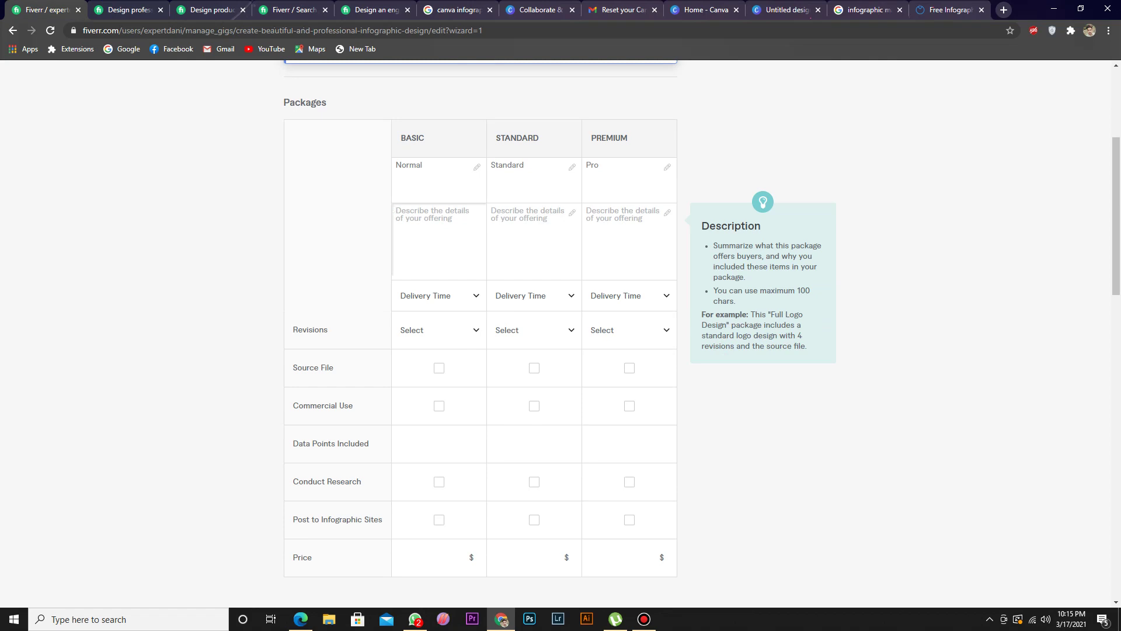
key(shift)
key(shift)
key(shift)
key(shift)
key(shift)
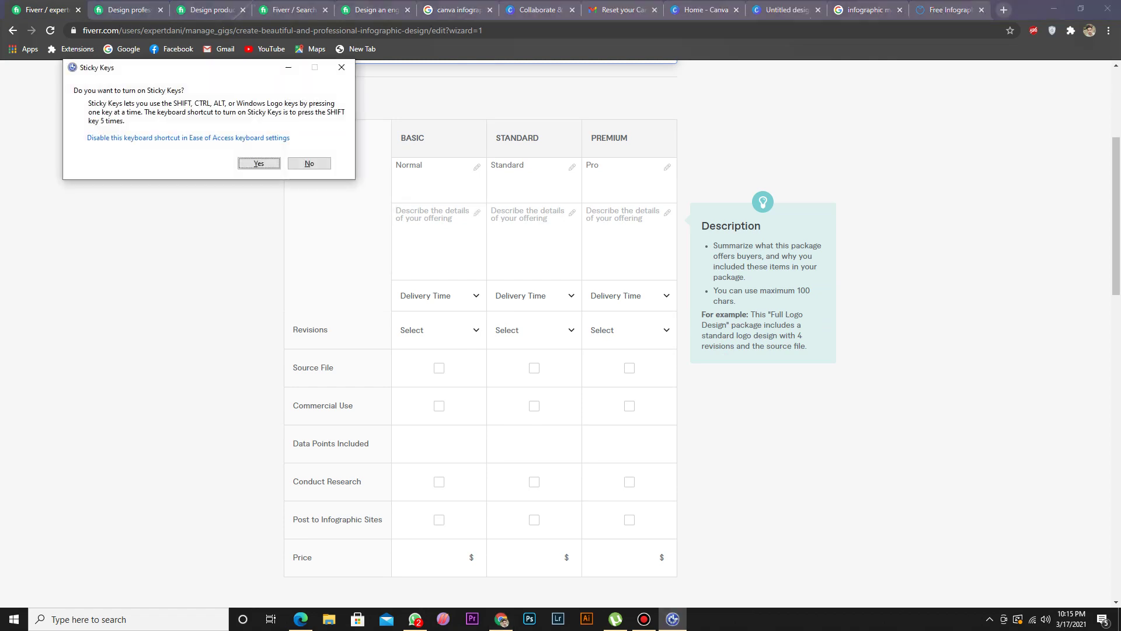
key(Escape)
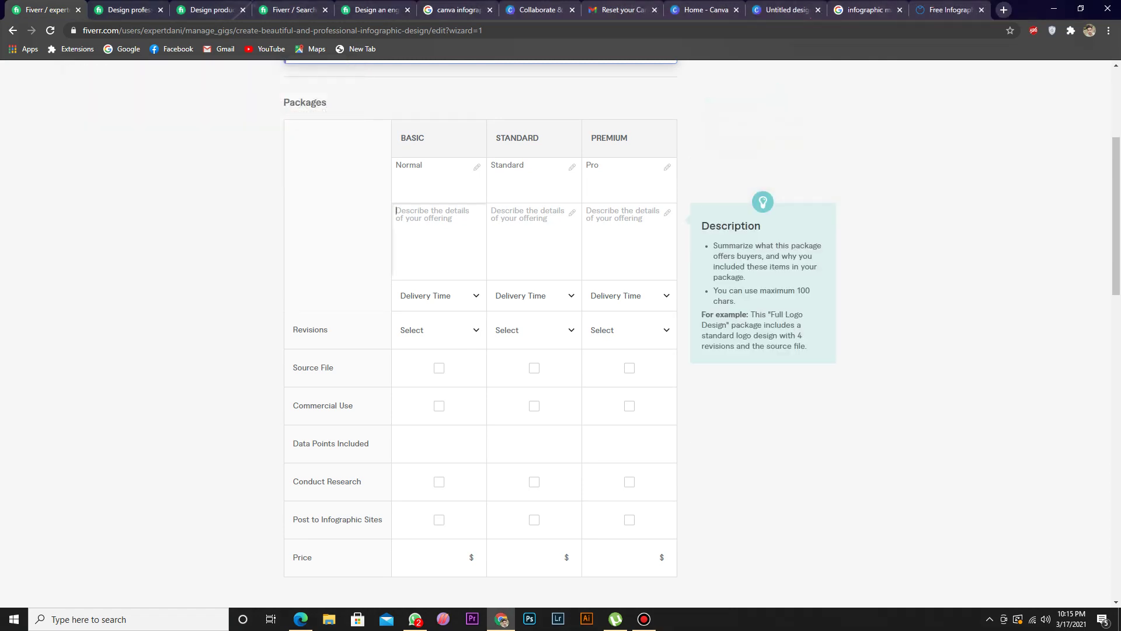
text(C)
key(BackSpace)
key(BackSpace)
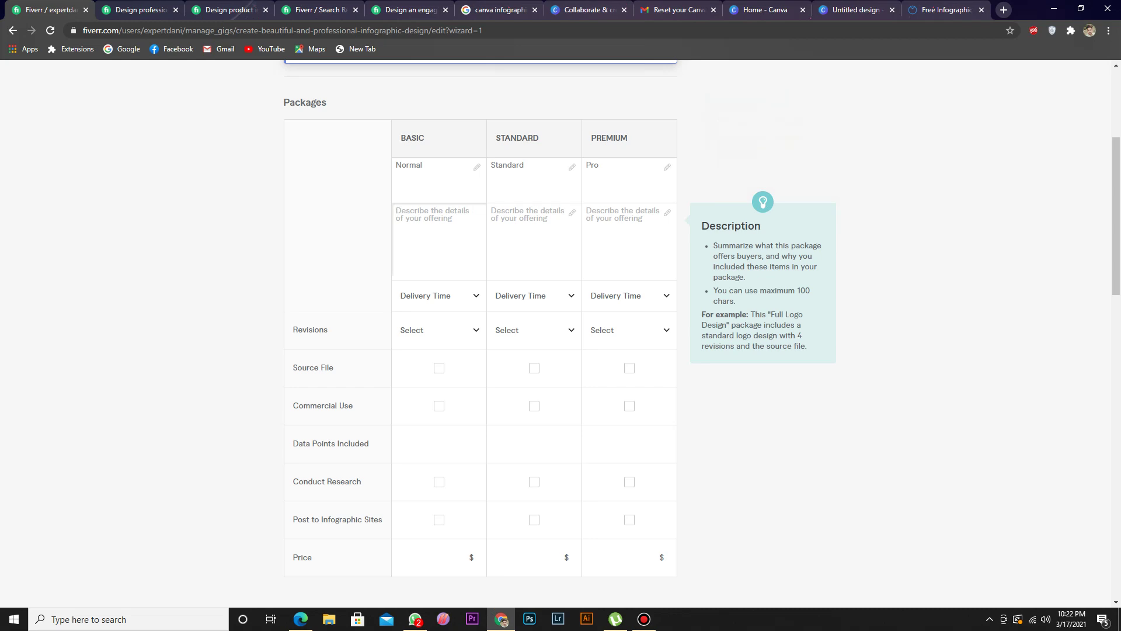
Step: Describe the Basic package as "Focus on 10 Points" and the Standard package as "Focust on 20 Point"
text(1)
key(BackSpace)
text(Focus on 10 Points)
click(492, 211)
text(Focus)
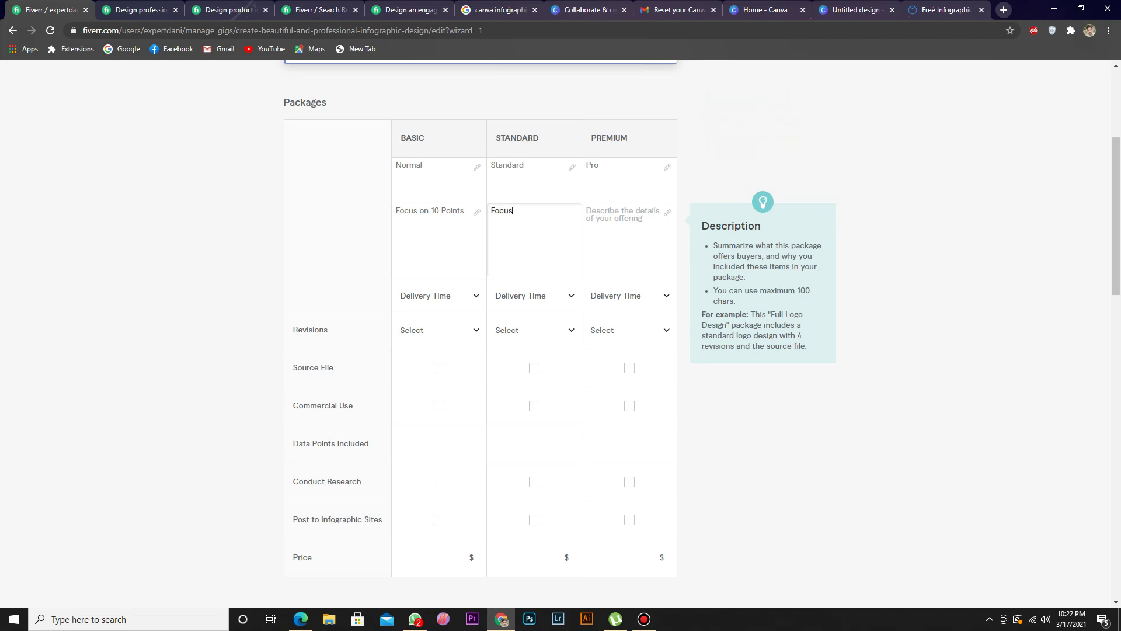
text(t on 20 Point)
Step: Describe the Premium package as "Focus on 30 Points"
click(590, 214)
text(Focus)
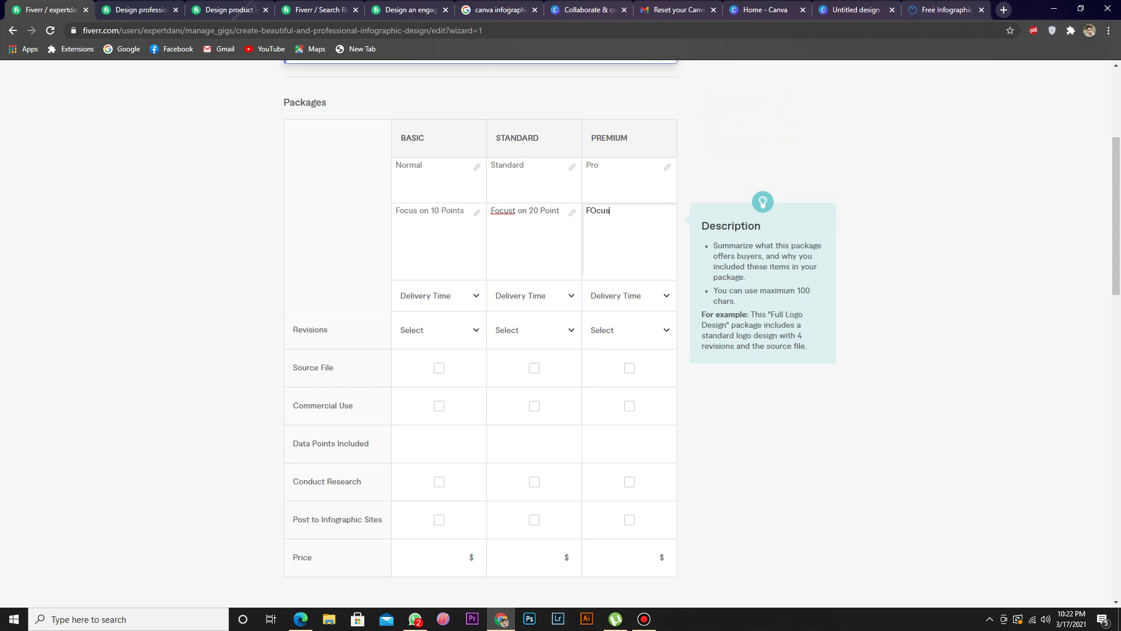
key(BackSpace)
key(BackSpace)
key(BackSpace)
key(BackSpace)
text(ocus on 30 POi)
key(BackSpace)
text(ointss)
key(BackSpace)
Step: Correct the Standard package's description to read "Focus on 20 Points"
click(559, 210)
text(s)
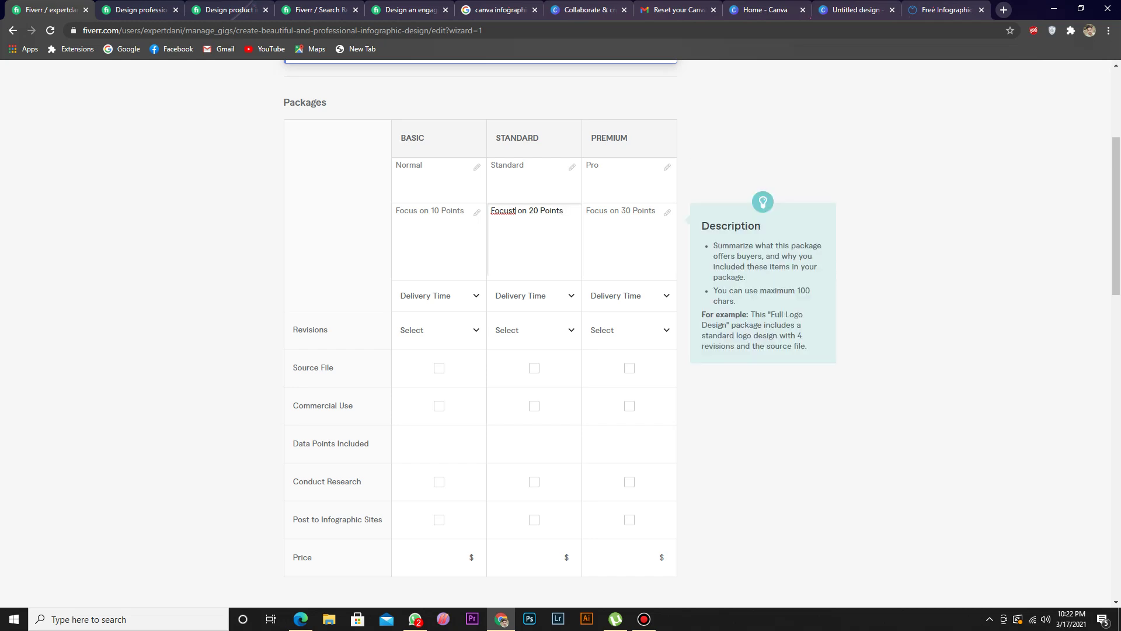
key(BackSpace)
Step: Add the line "DISCUSS before ORDER" below the Basic package's description and copy that line
click(465, 210)
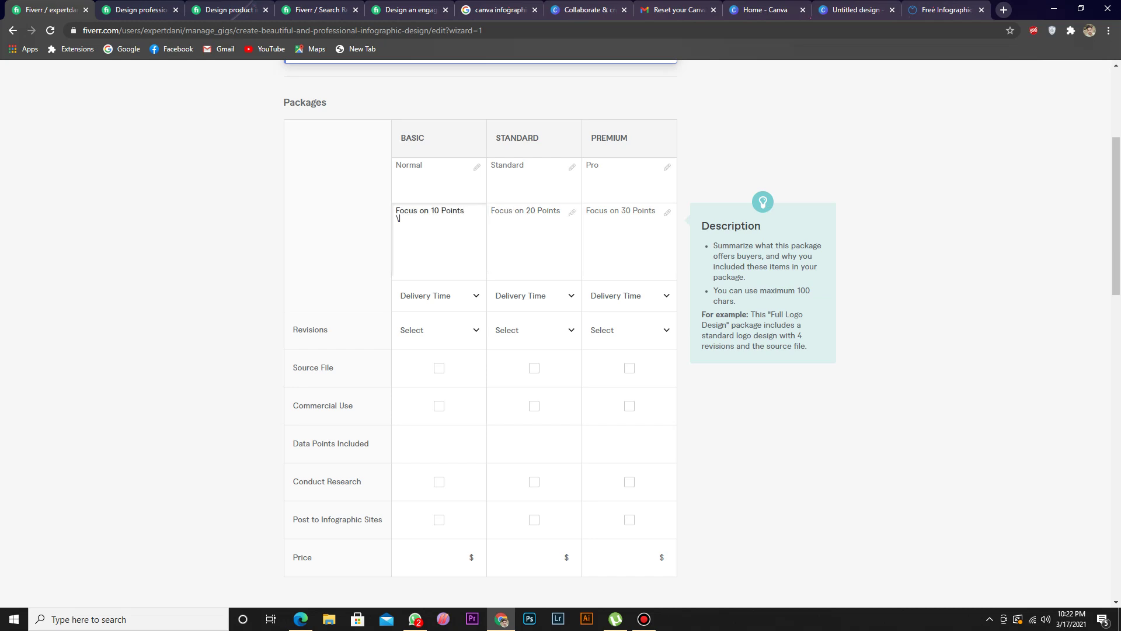
key(BackSpace)
text(DISCUSS before ORDER)
key(ctrl+shift+Left)
key(ctrl+shift+Left)
key(ctrl+shift+Left)
key(ctrl+c)
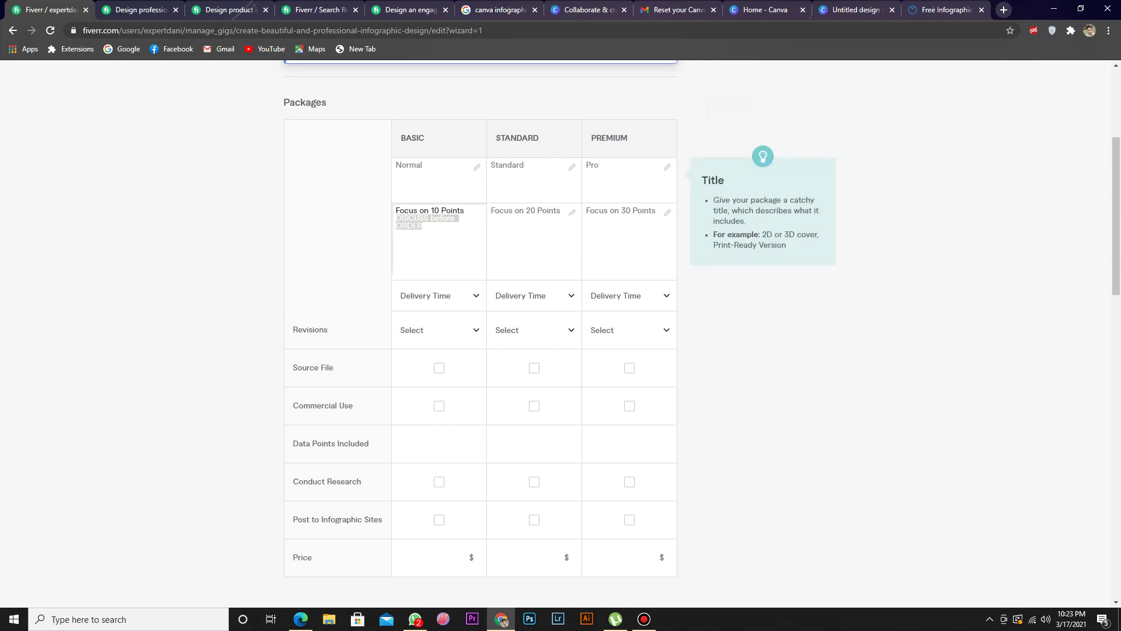
Step: Add the copied "DISCUSS before ORDER" line to the Standard and Premium package descriptions
click(508, 211)
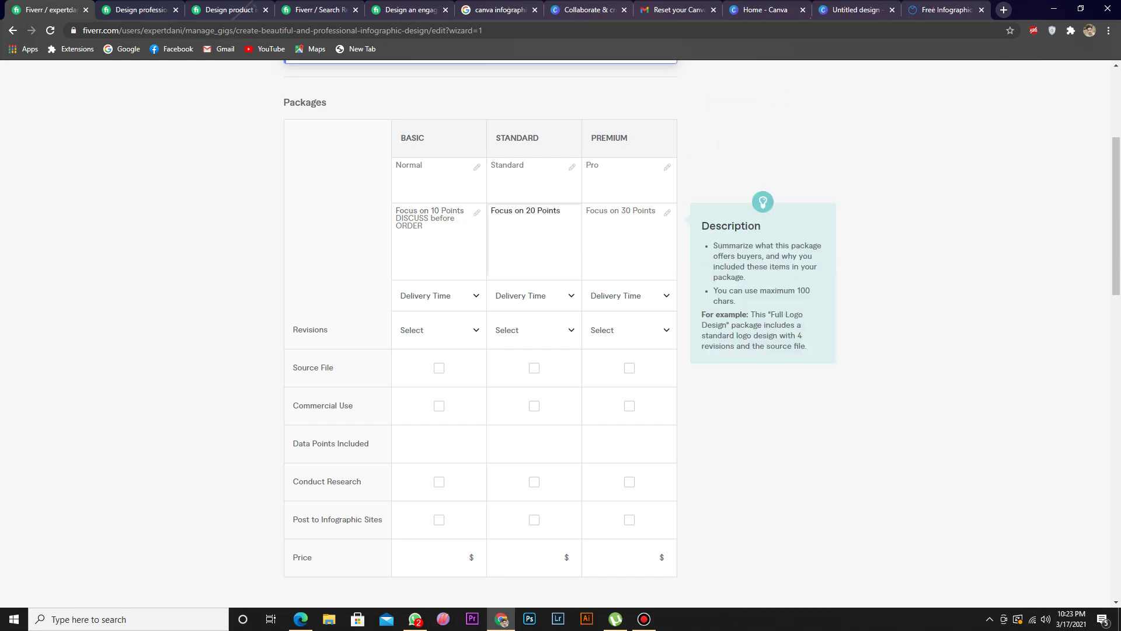
key(ctrl+v)
click(655, 211)
key(ctrl+v)
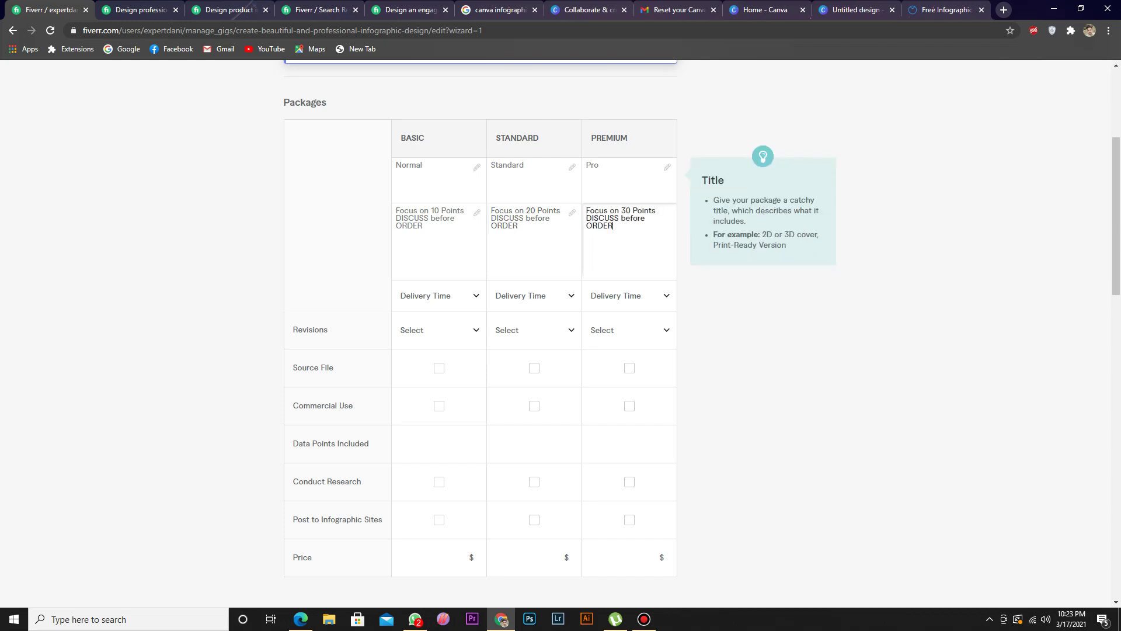
Step: Space out the Basic description with blank lines, add "Unlimited Revisions" at its end, and copy everything below the points line
click(423, 225)
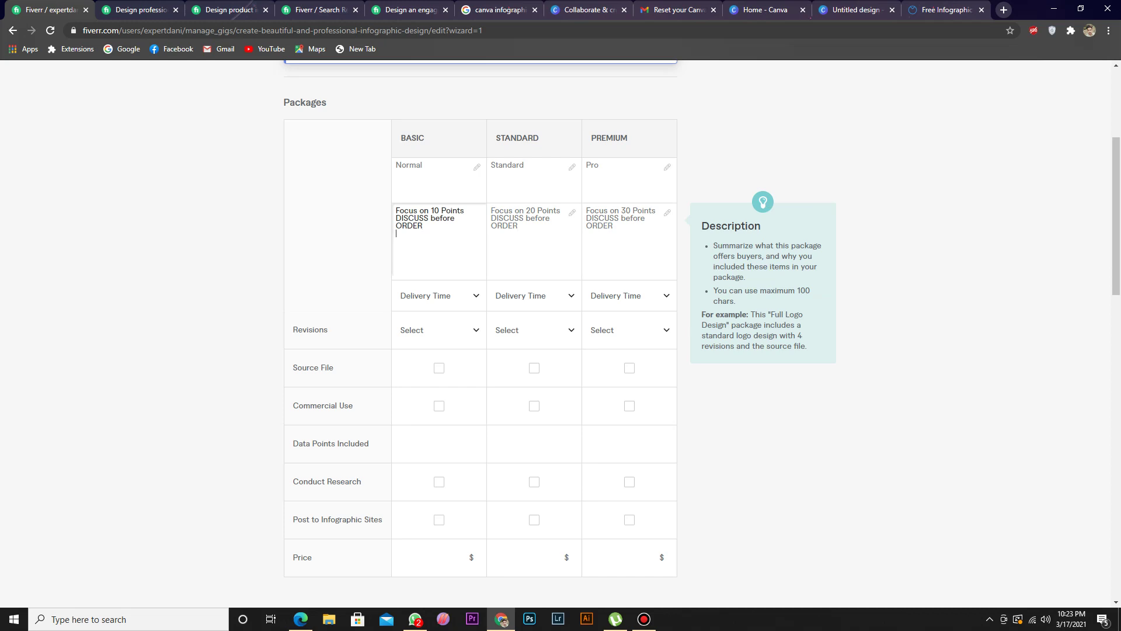
key(Return)
text(\)
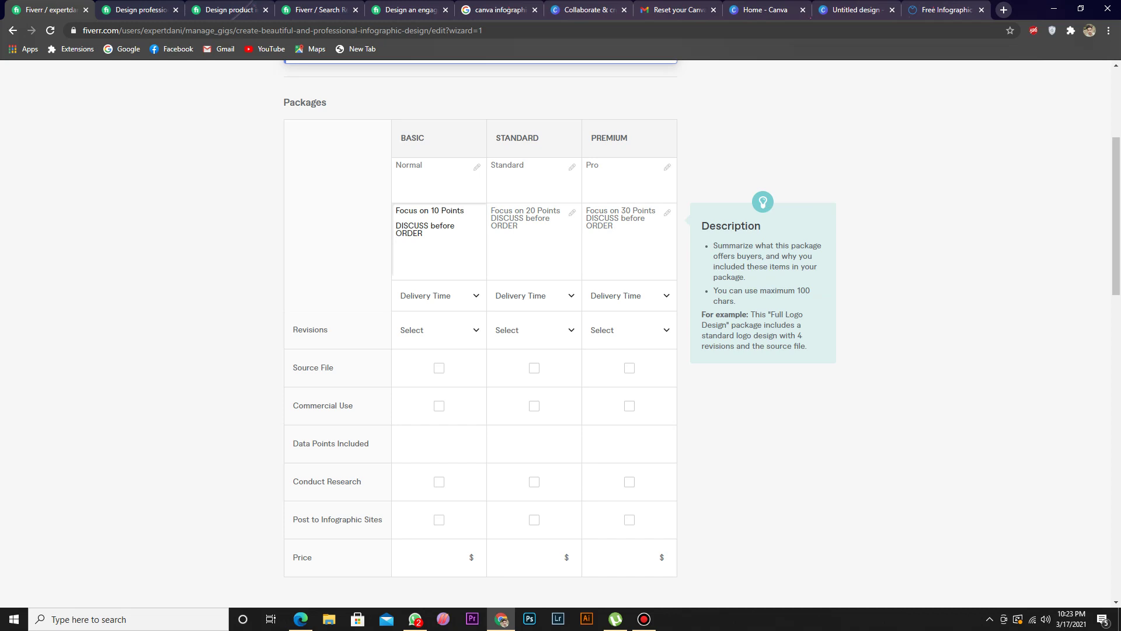
text(Unlimited Revision)
key(ctrl+a)
key(Right)
key(shift+Up)
key(shift+Up)
key(shift+Up)
key(shift+Home)
key(ctrl+c)
Step: Replace the Standard description's "DISCUSS before ORDER" line with the copied spaced text including "Unlimited Revisions"
click(518, 225)
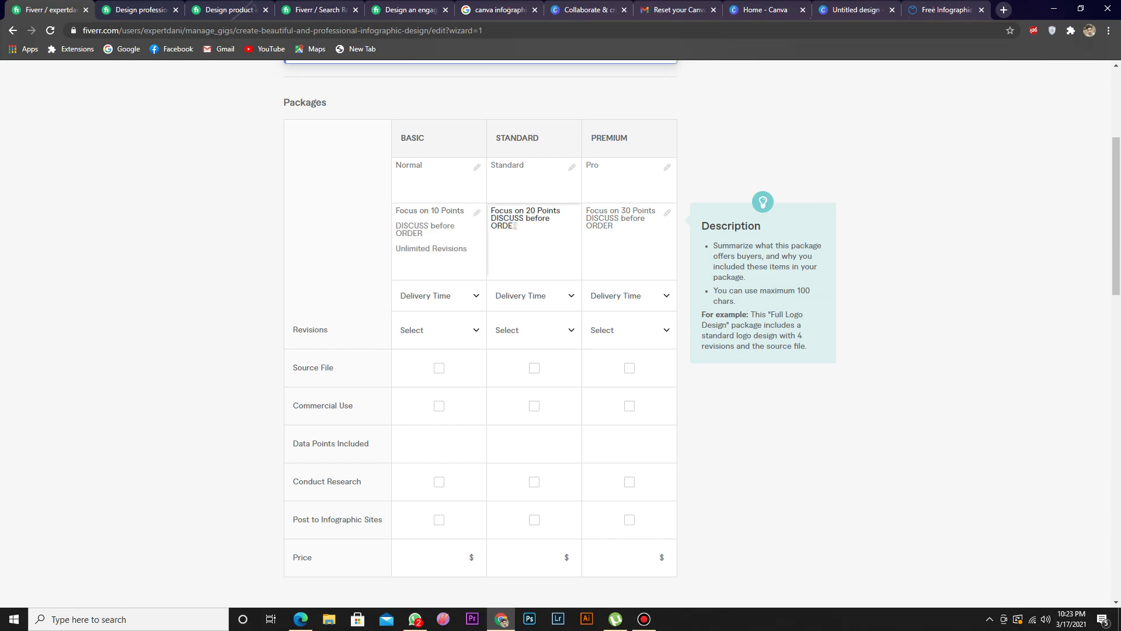
key(shift+Up)
key(shift+Home)
key(BackSpace)
key(ctrl+v)
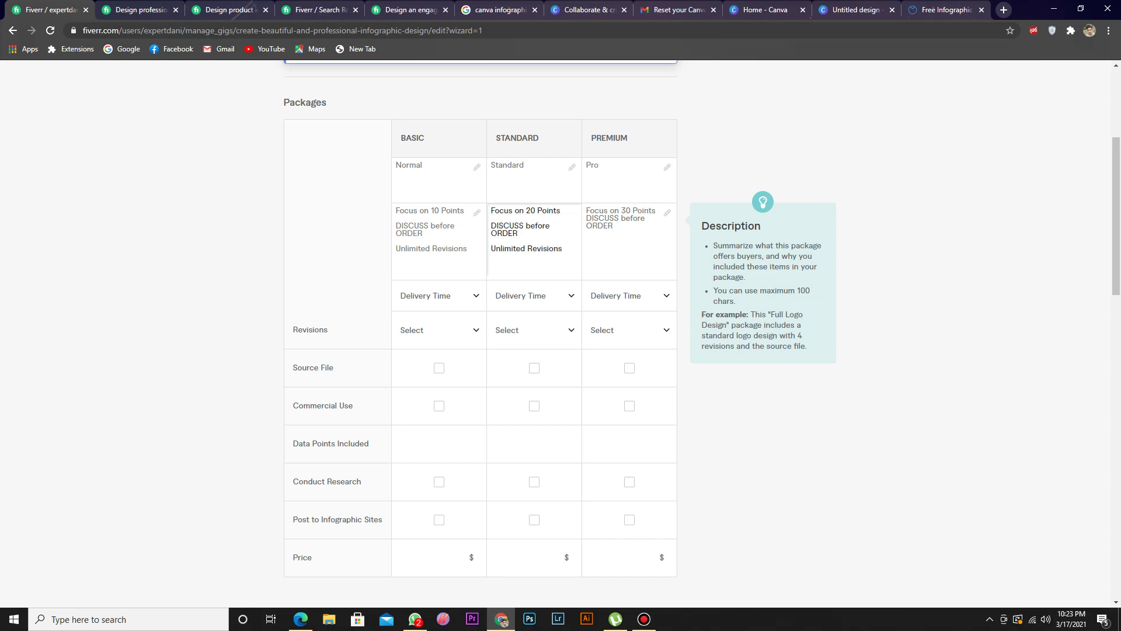
Step: Replace the Premium description's "DISCUSS before ORDER" line with the copied text including "Unlimited Revisions", with a blank line above it
click(613, 225)
key(shift+Up)
key(shift+Home)
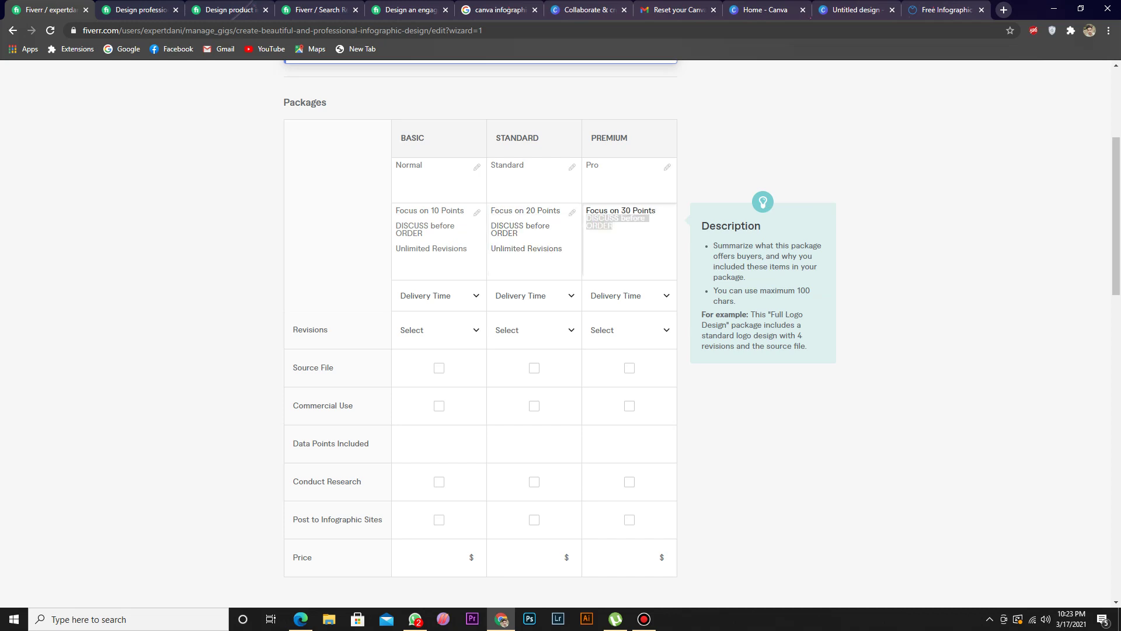
key(ctrl+v)
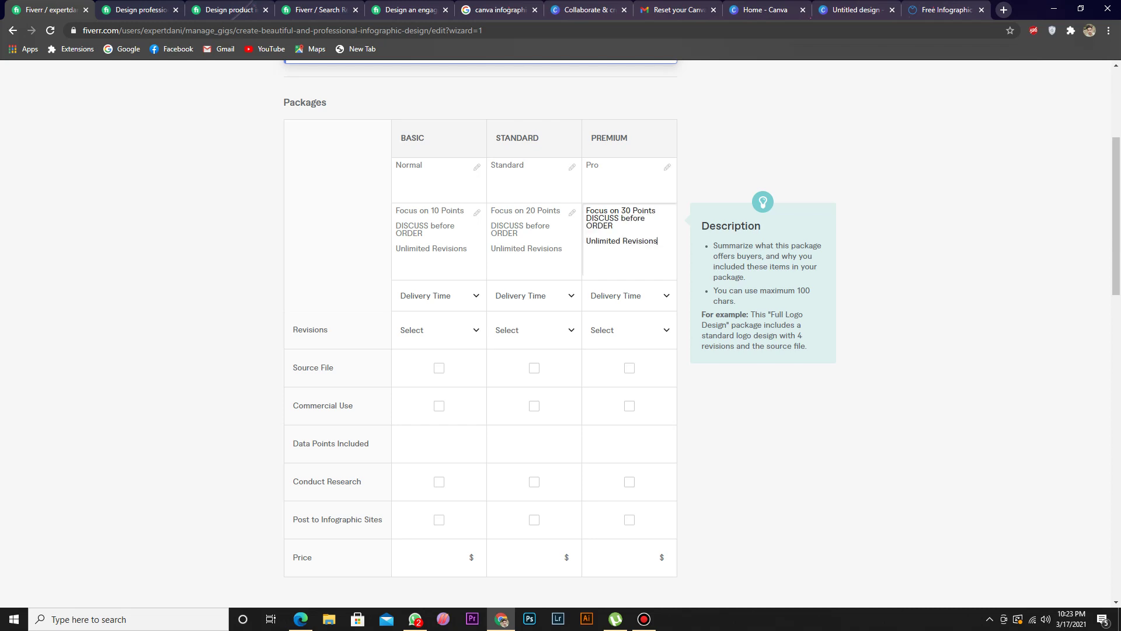
key(Return)
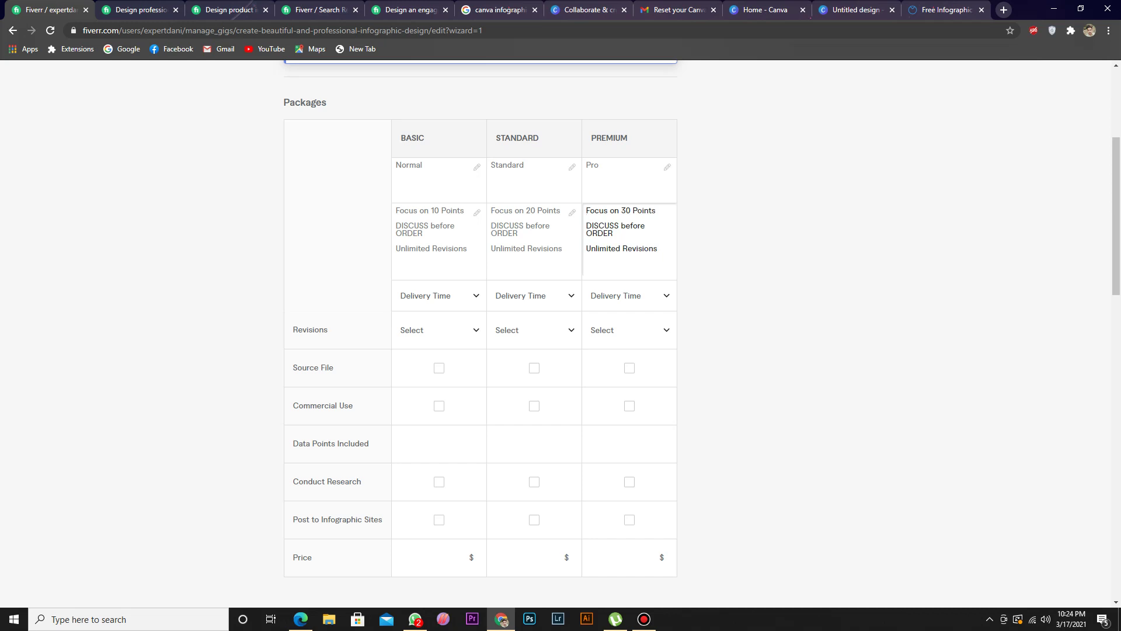
Step: Set the delivery time to 1 day for the Basic and Standard packages and 2 days for the Premium package
click(421, 249)
click(439, 295)
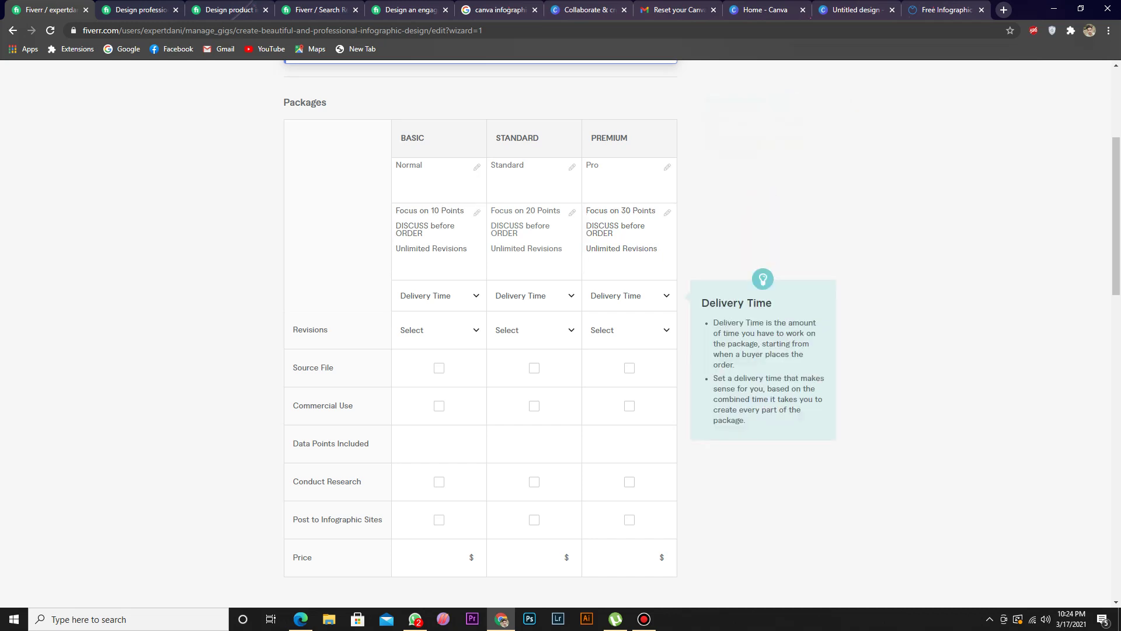
click(440, 295)
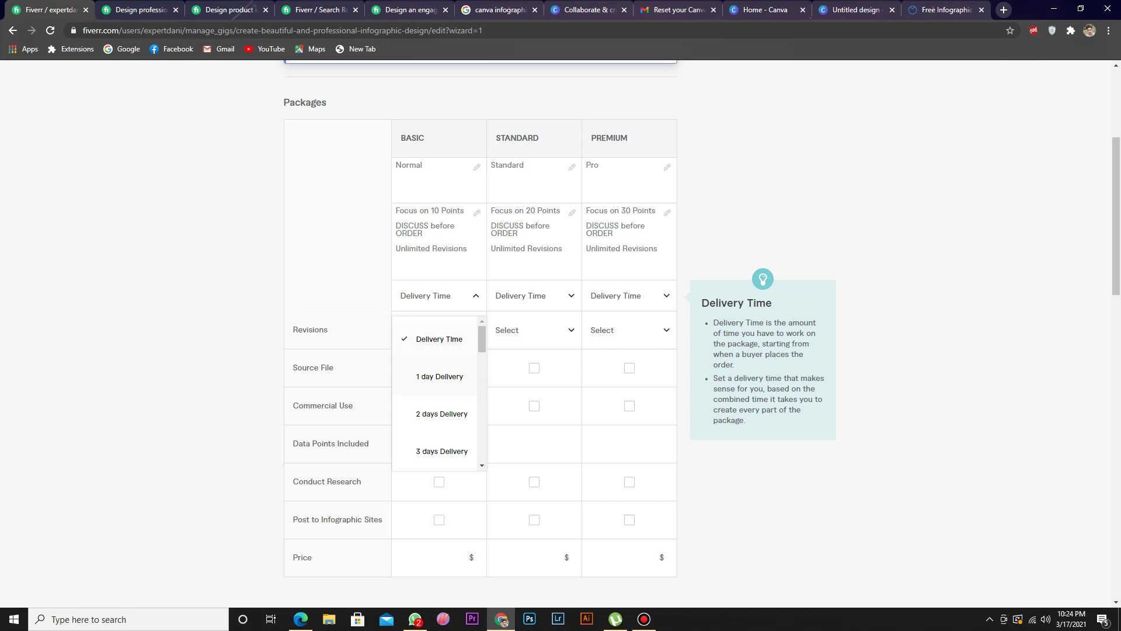
click(442, 376)
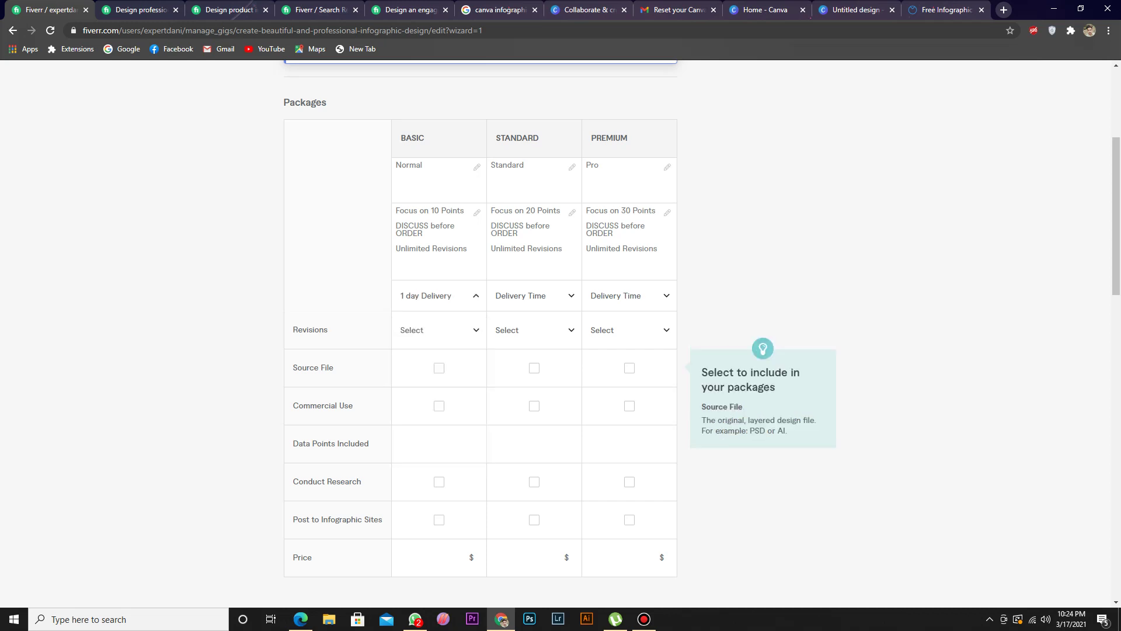
click(534, 296)
click(534, 413)
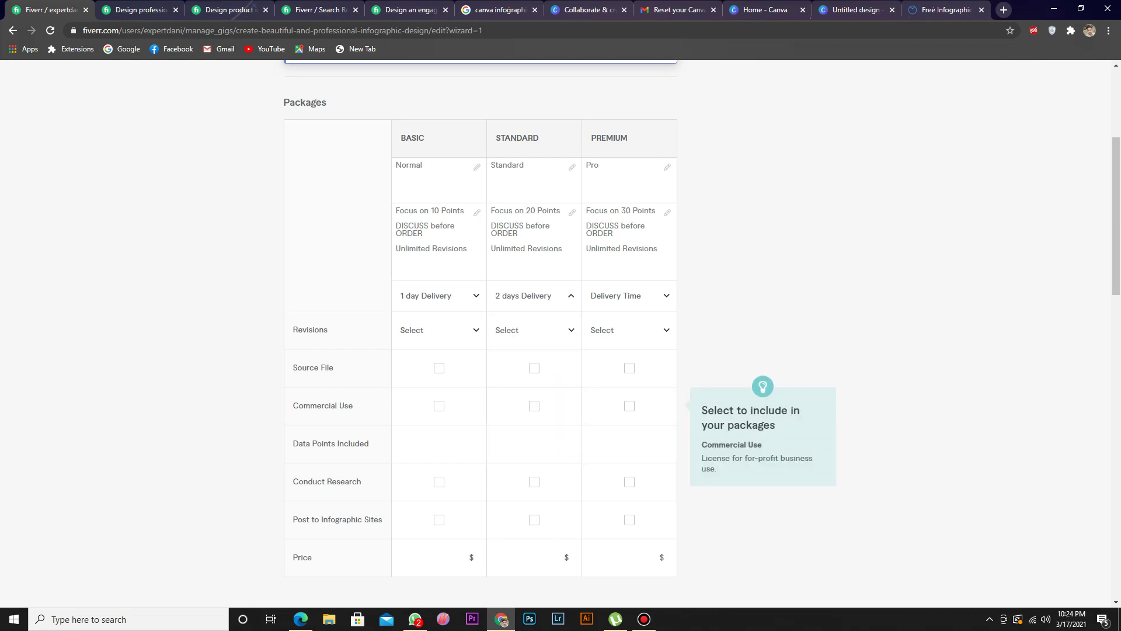
click(629, 296)
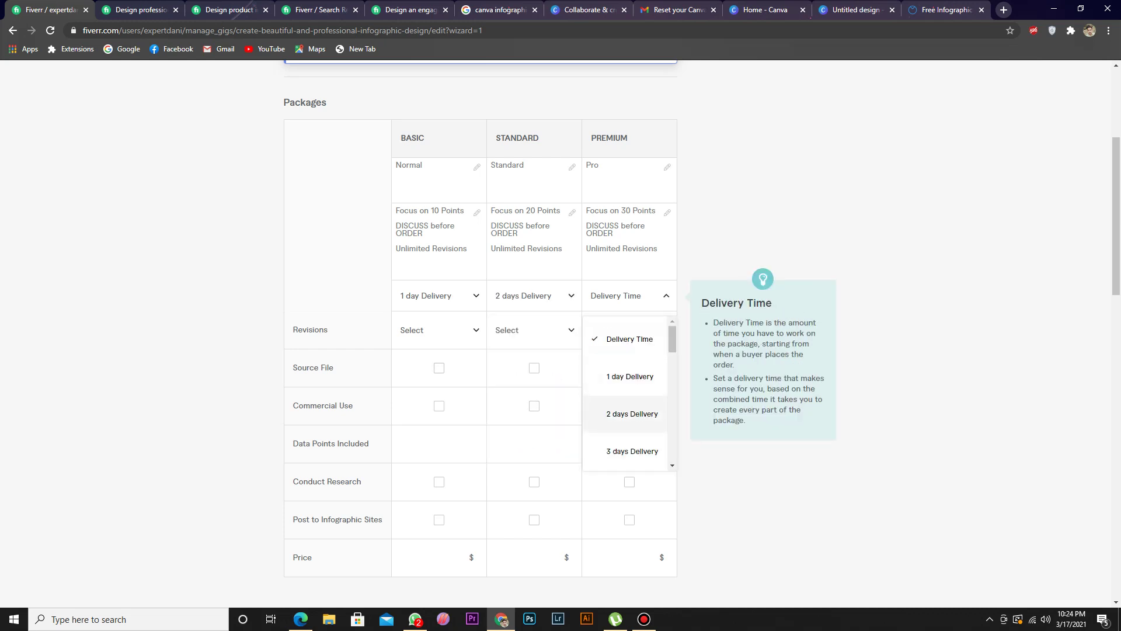
click(632, 413)
scroll(632, 413, down, 1)
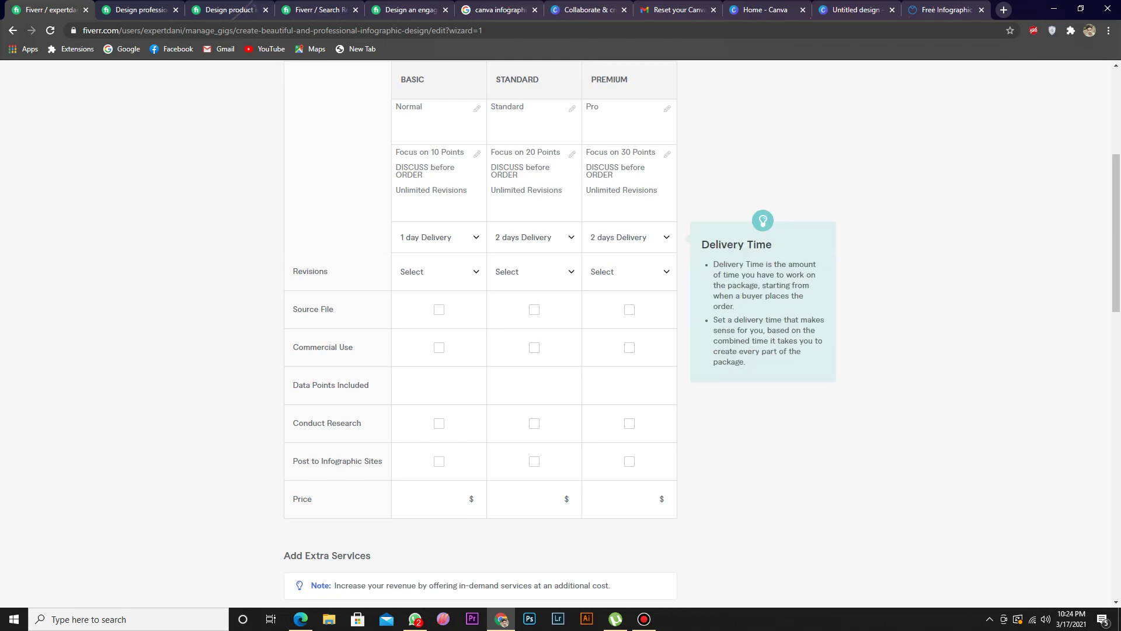
click(534, 237)
click(526, 318)
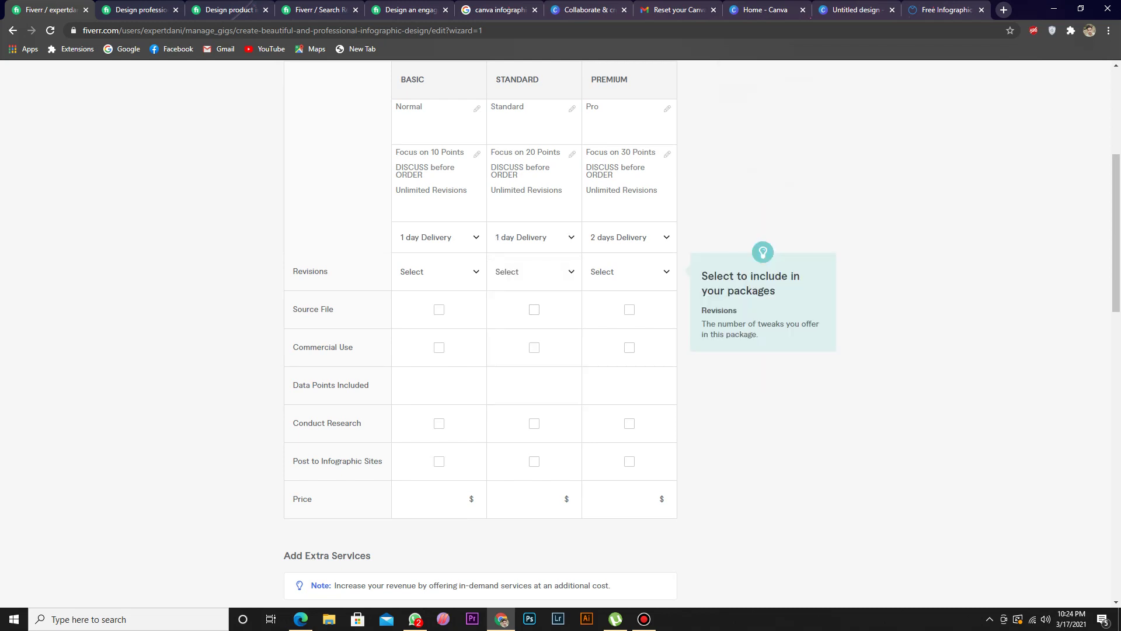
Step: Set the revisions to Unlimited for the Basic, Standard and Premium packages
click(438, 272)
scroll(435, 368, down, 5)
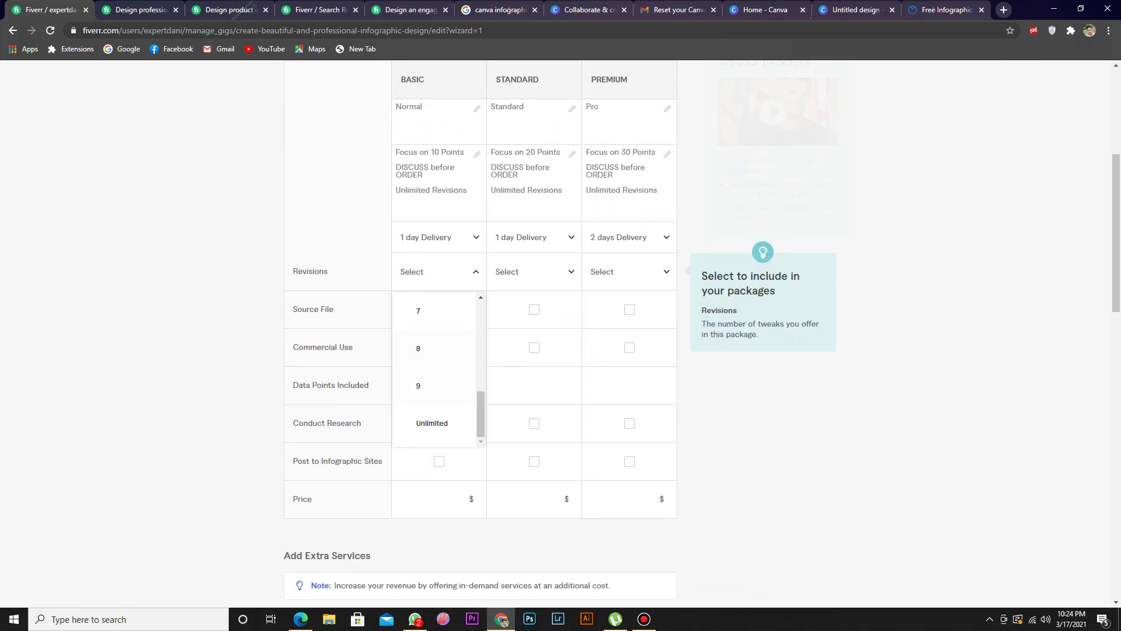
click(432, 423)
click(534, 272)
scroll(532, 374, down, 2)
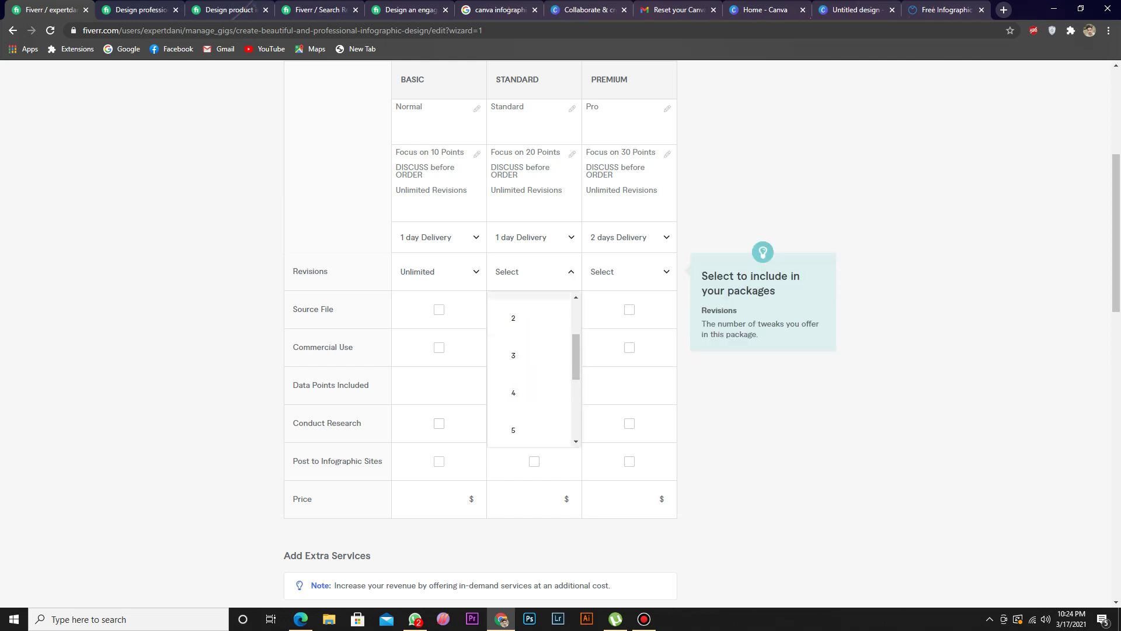
scroll(532, 374, down, 1)
click(526, 429)
scroll(534, 424, up, 2)
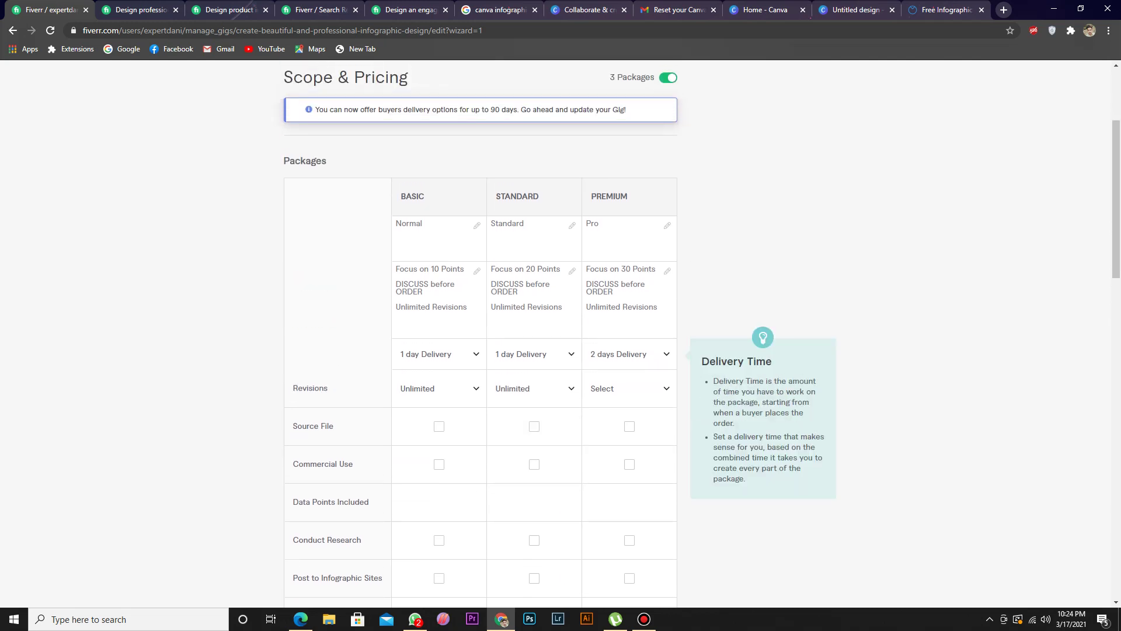
click(629, 388)
scroll(624, 485, down, 3)
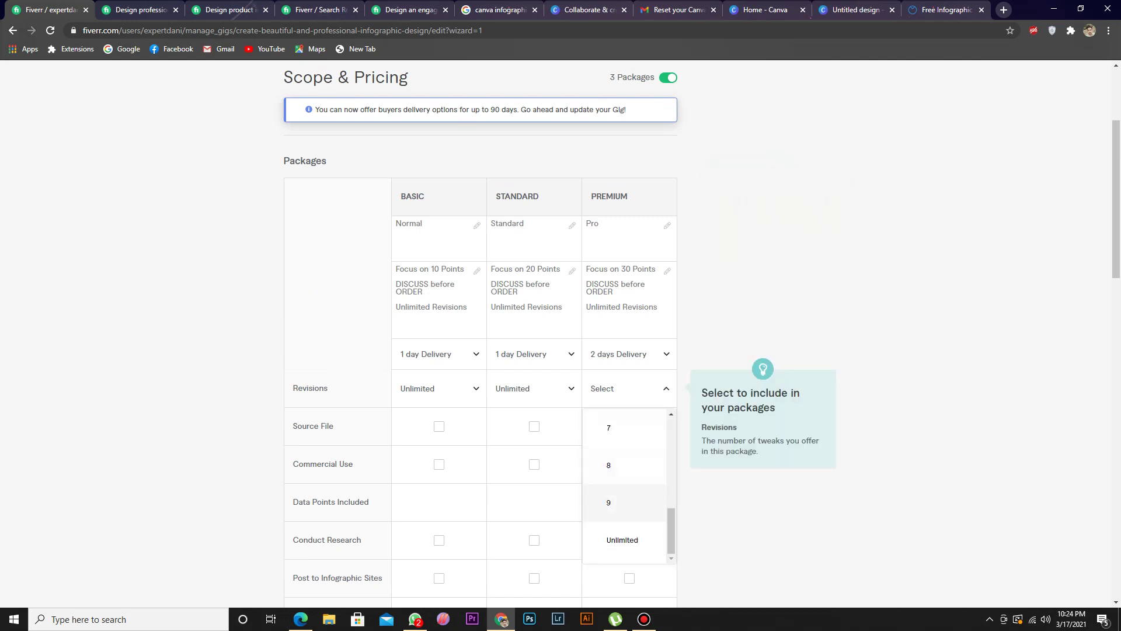
click(621, 538)
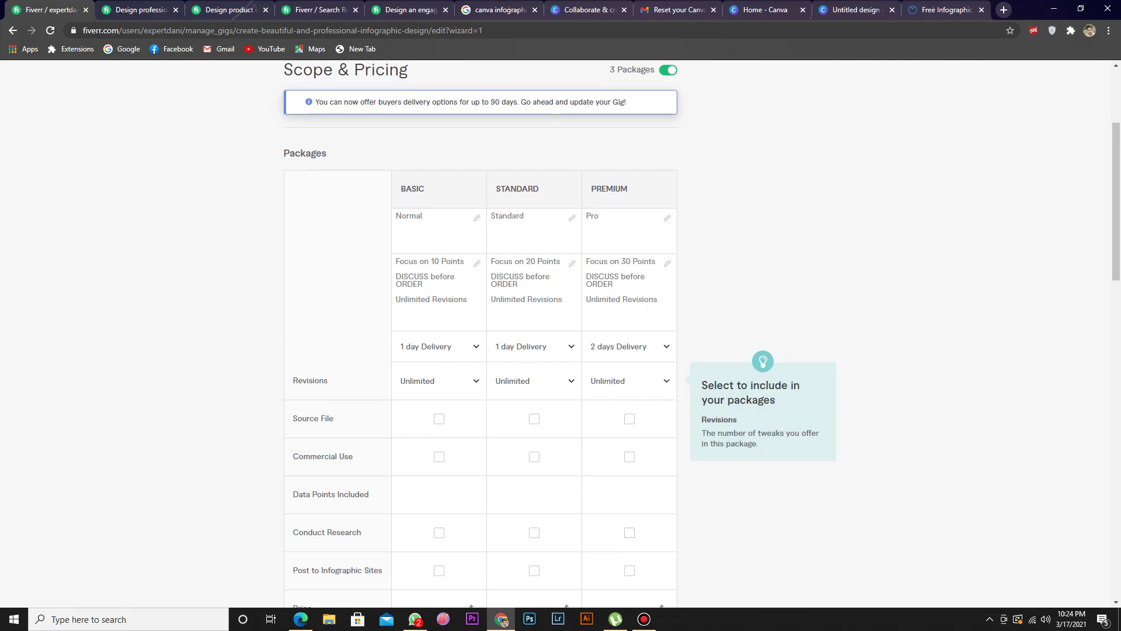
scroll(480, 351, down, 1)
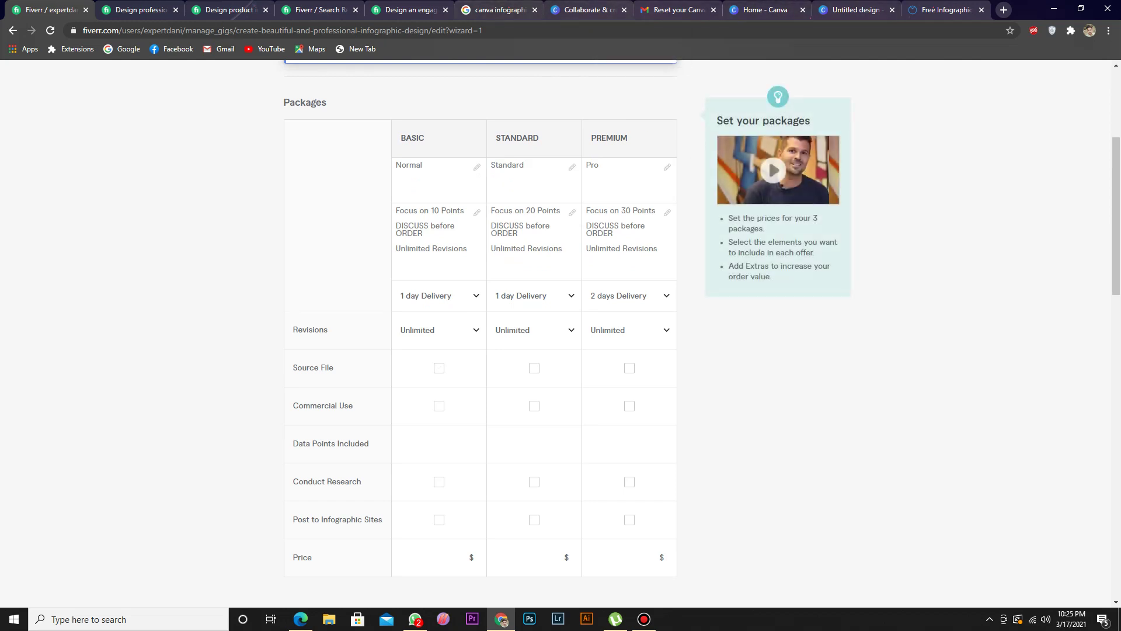
click(587, 10)
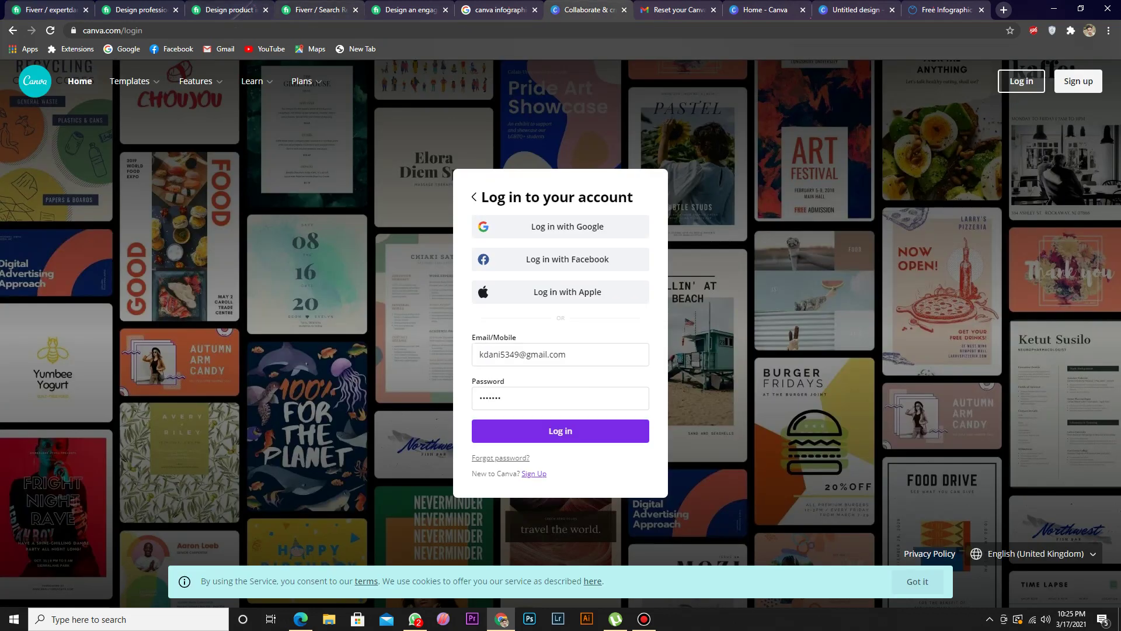
click(50, 11)
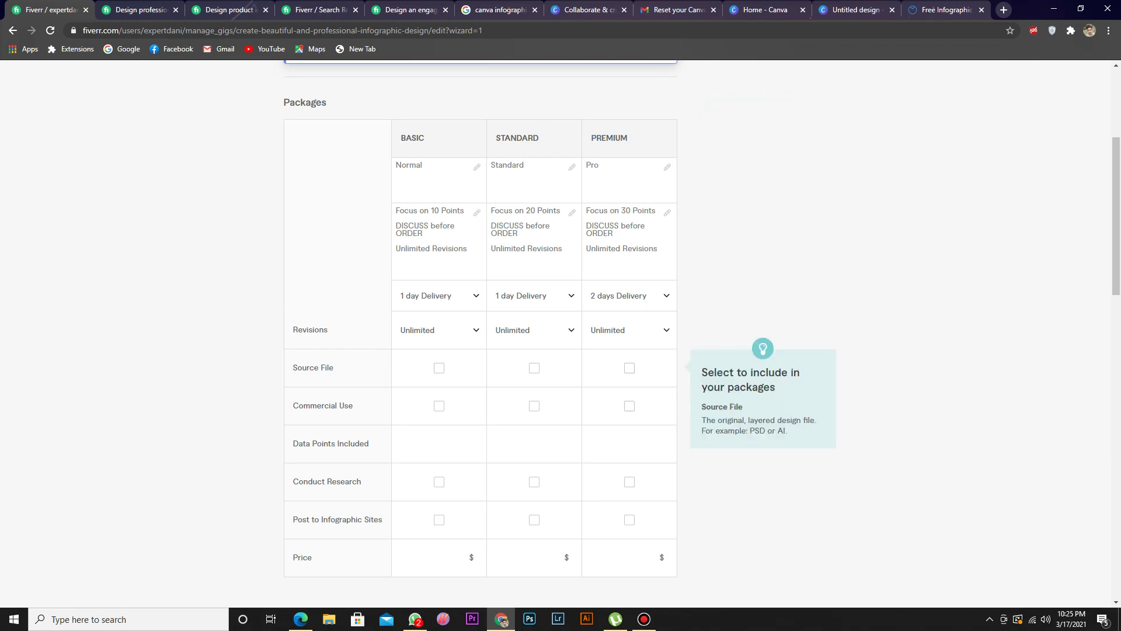
Step: Include Commercial Use in the Basic, Standard and Premium packages
scroll(480, 350, down, 1)
scroll(480, 351, down, 1)
scroll(480, 350, up, 1)
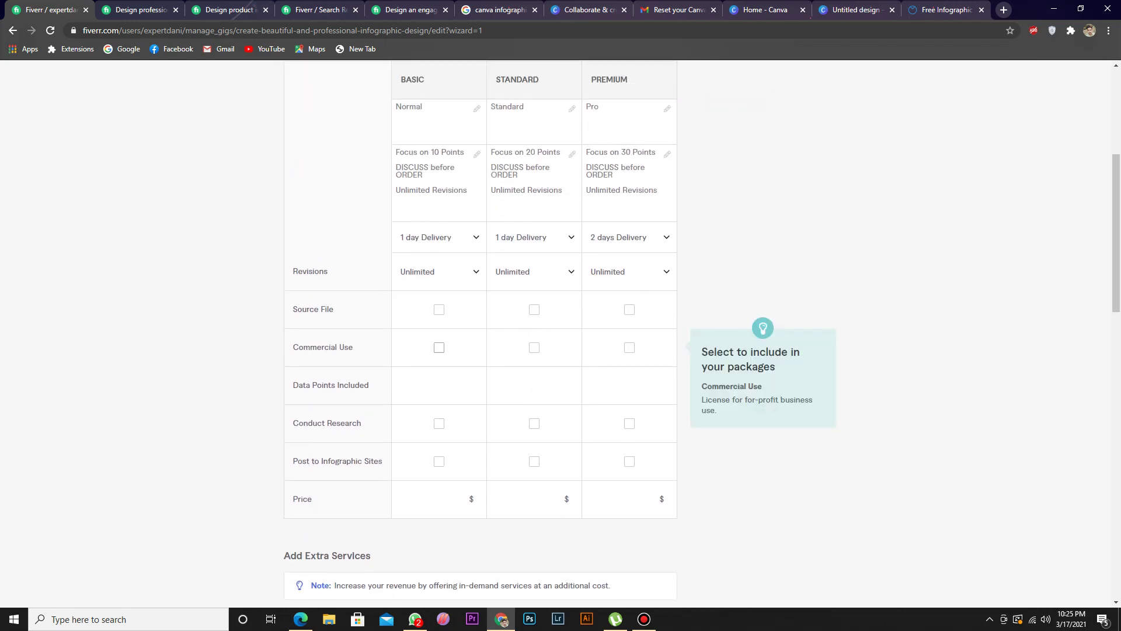
click(534, 348)
click(629, 348)
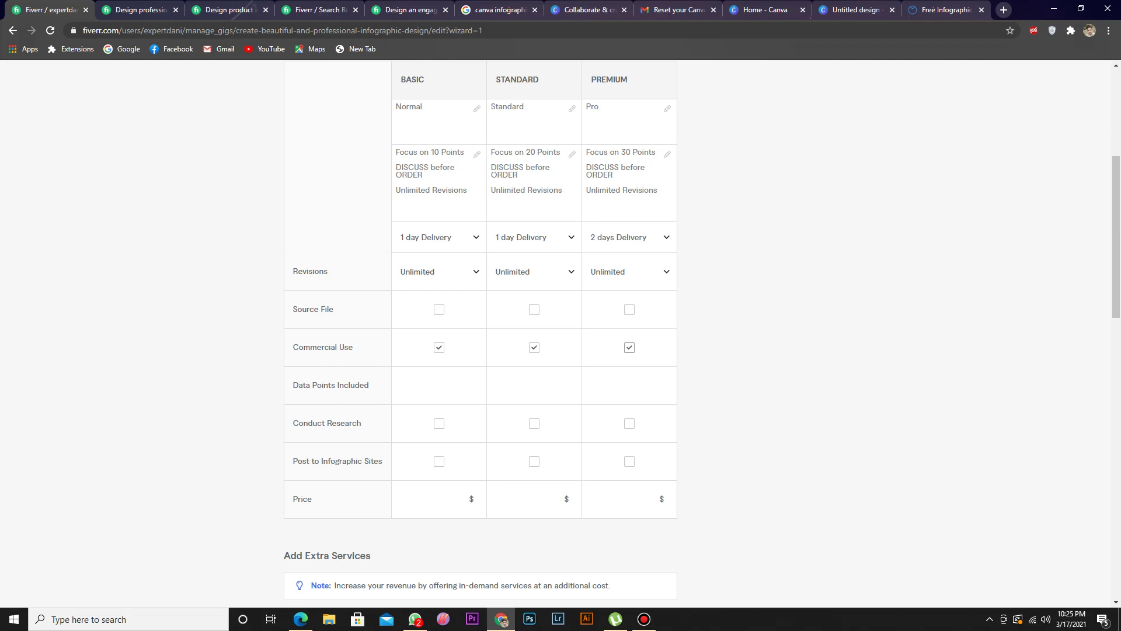
Step: Set the included data points to 10 for Basic, 20 for Standard and 30 for Premium
scroll(480, 333, down, 5)
scroll(480, 333, down, 4)
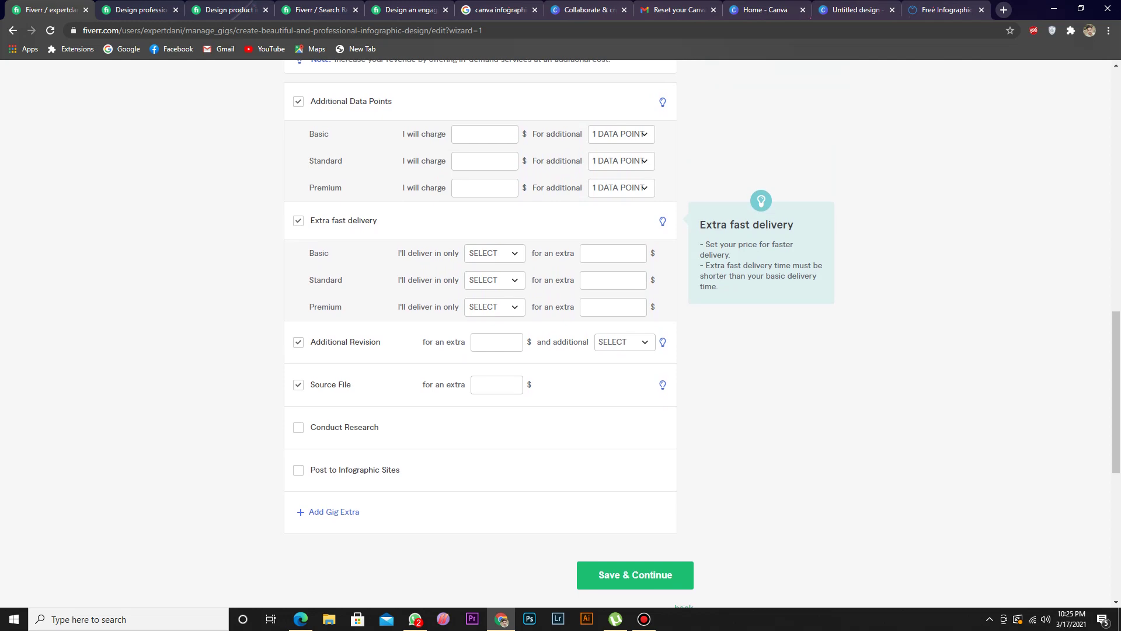
scroll(480, 333, down, 1)
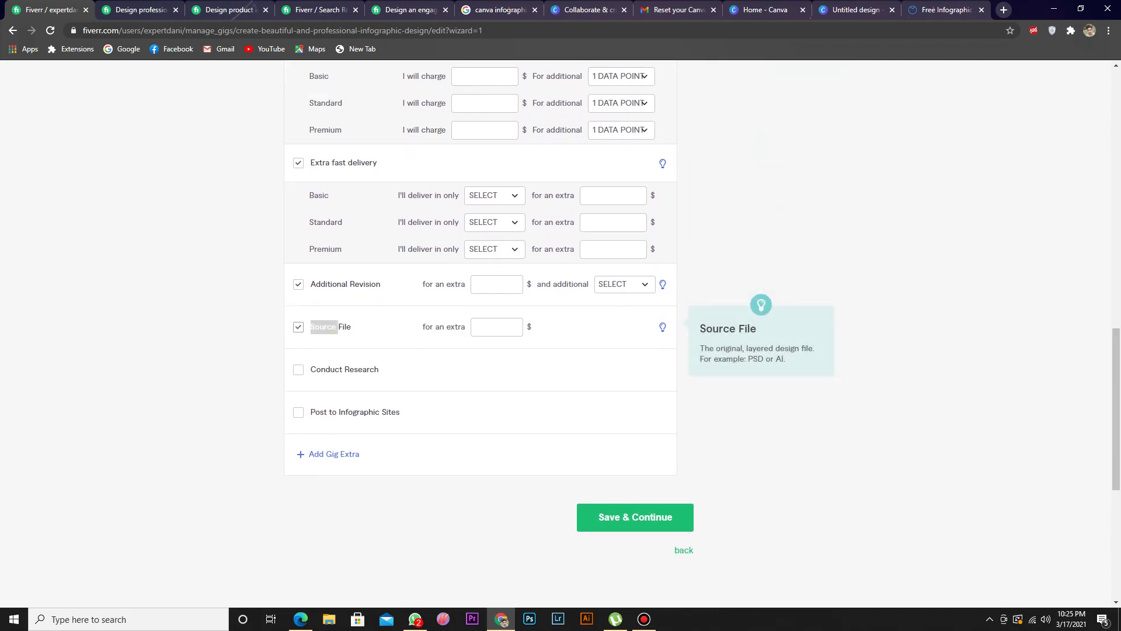
scroll(480, 333, up, 14)
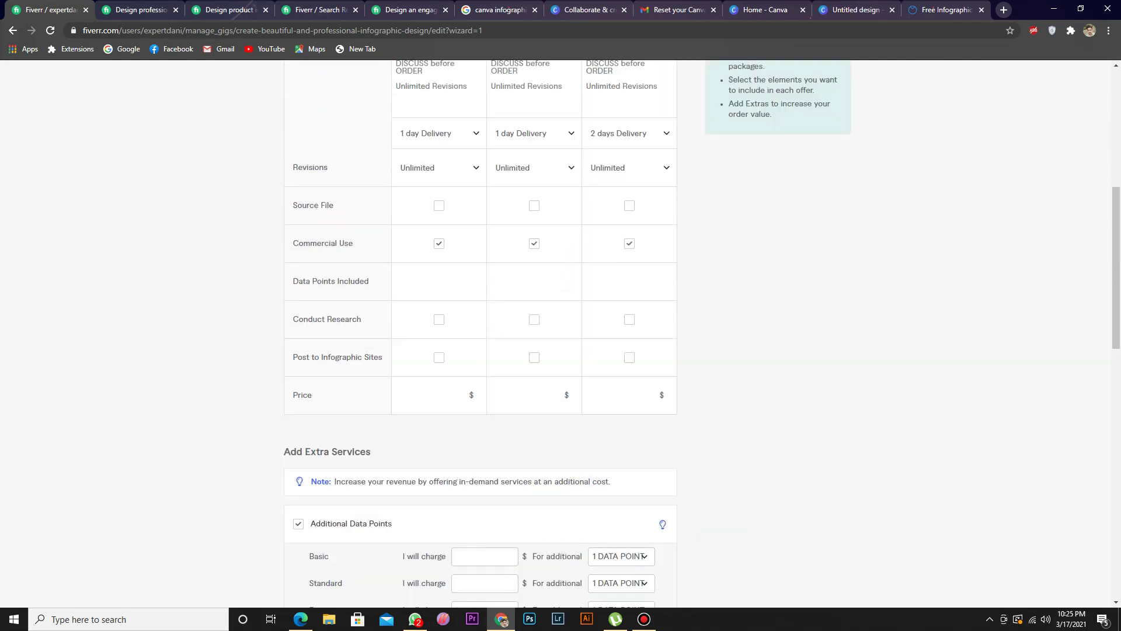
scroll(481, 333, down, 5)
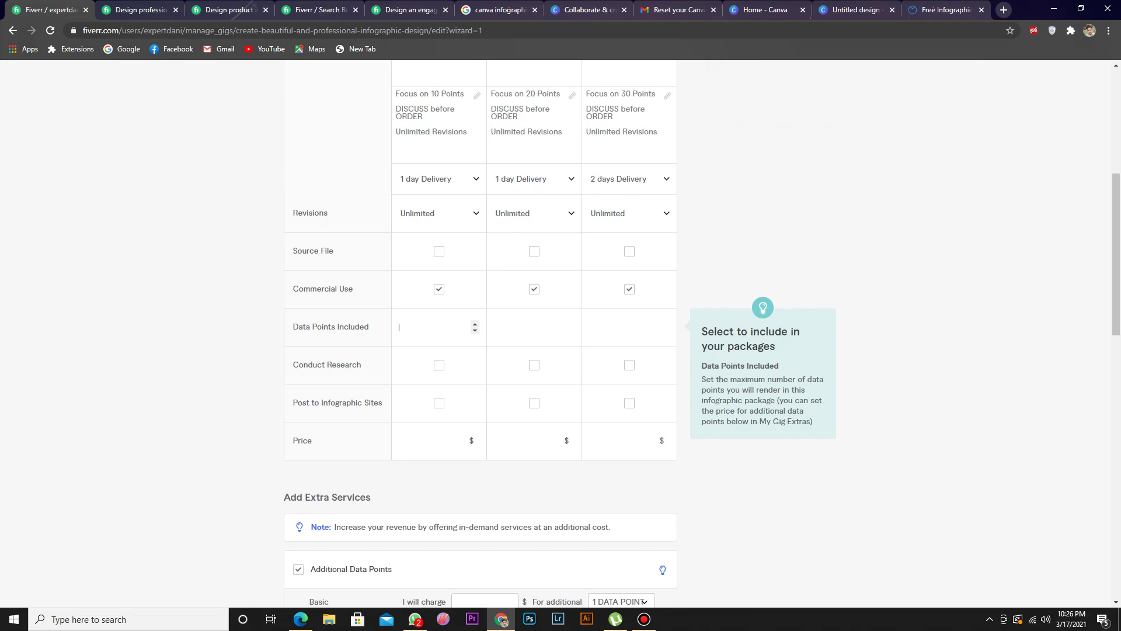
text(10)
click(495, 328)
text(20)
click(589, 327)
text(30)
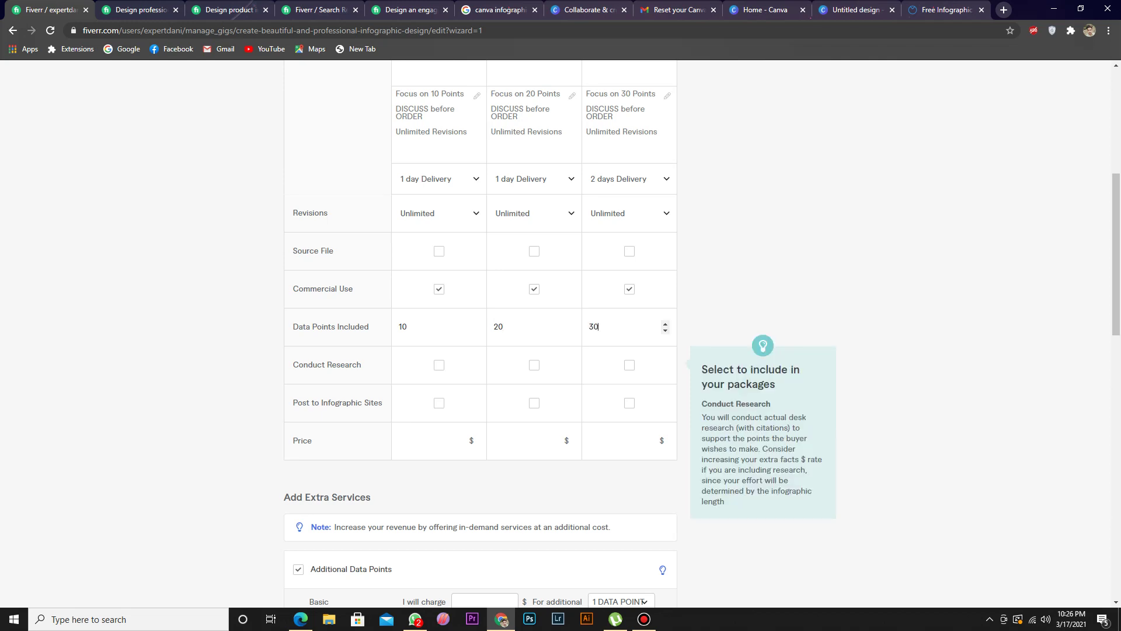
Step: Include Conduct Research in the Basic, Standard and Premium packages
scroll(561, 333, down, 1)
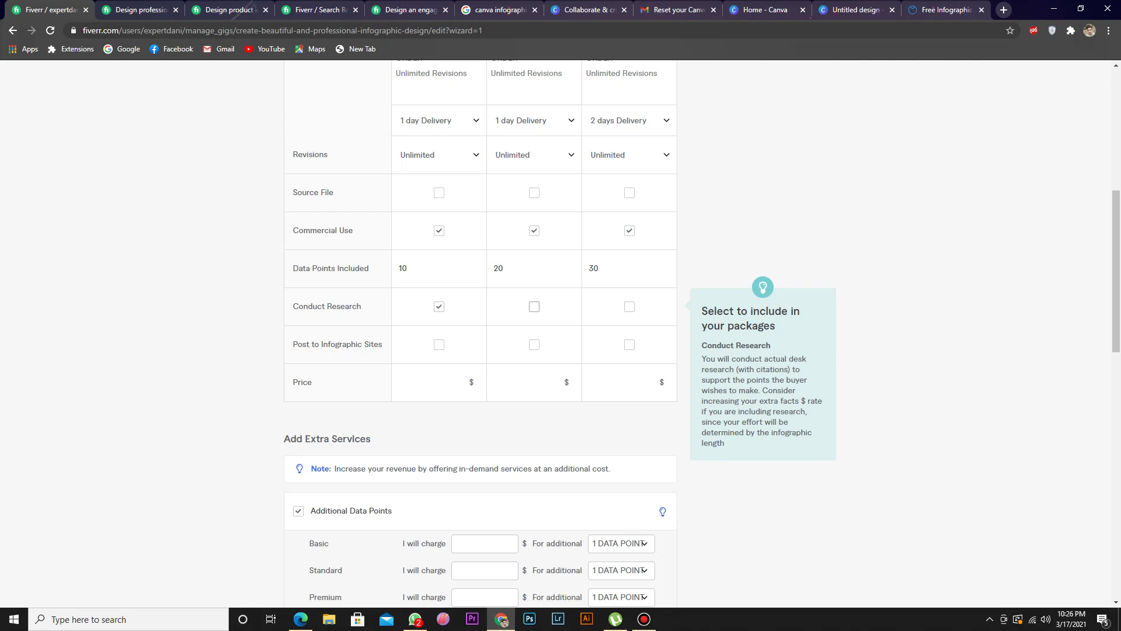
click(535, 307)
click(629, 307)
scroll(629, 307, down, 1)
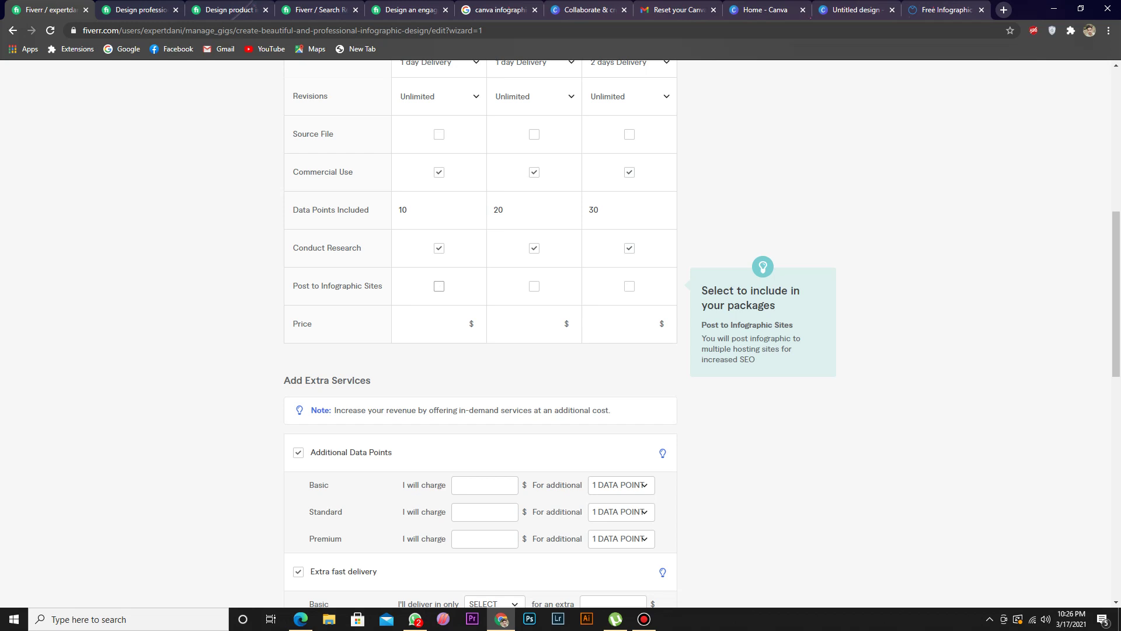
Step: Set the package prices to $10 for Basic, $20 for Standard and $30 for Premium
scroll(444, 328, up, 2)
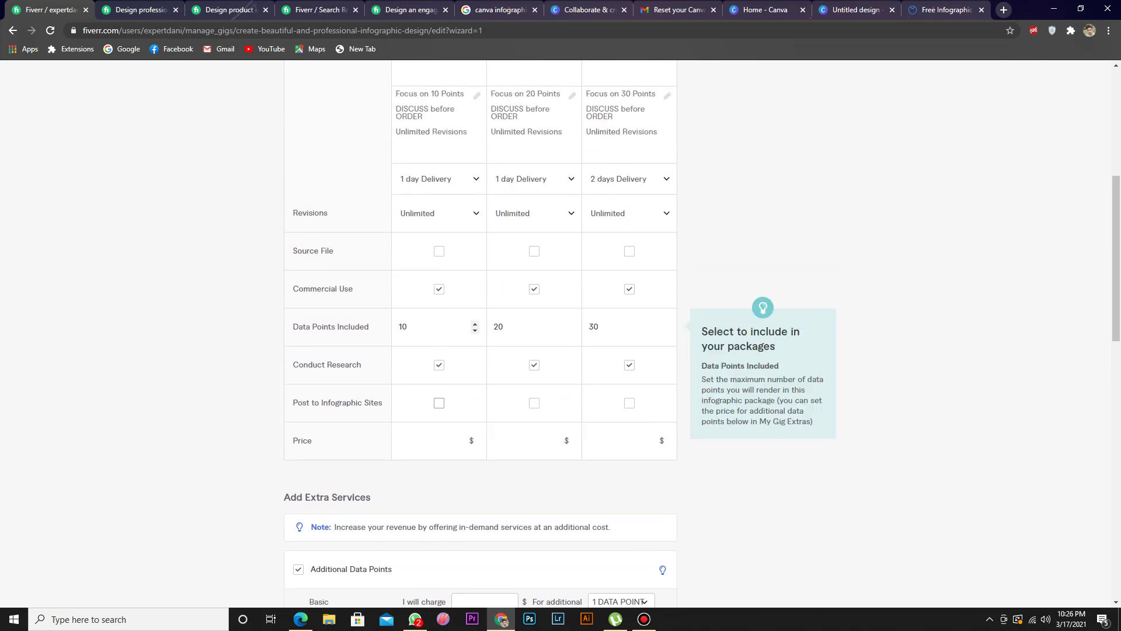
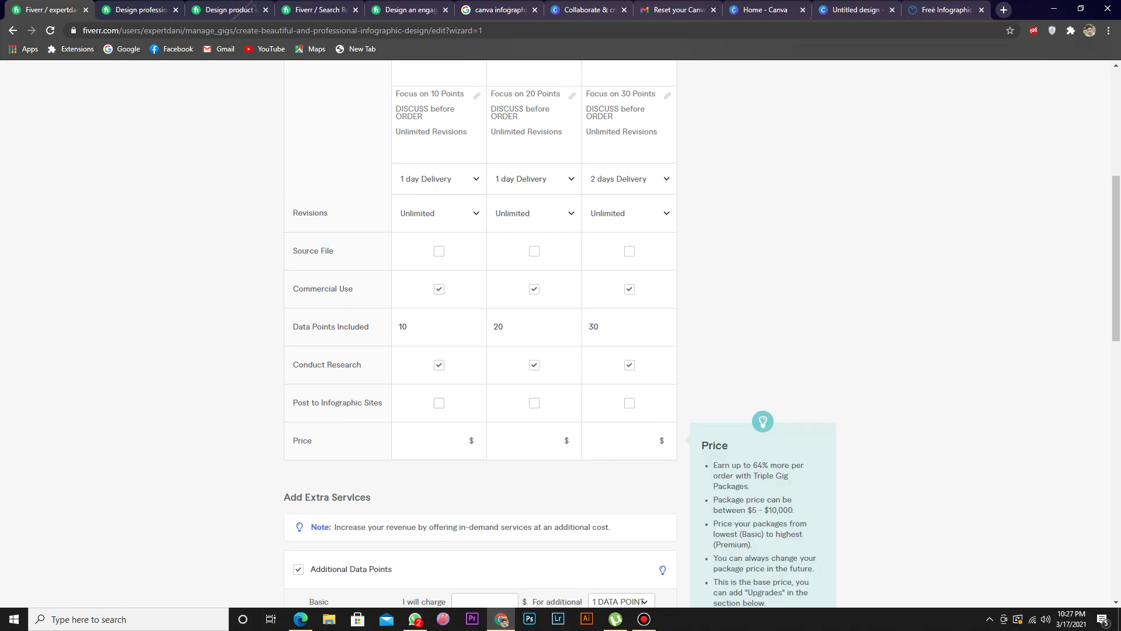
click(400, 440)
text(10)
click(494, 440)
text(20)
key(Tab)
scroll(480, 350, up, 4)
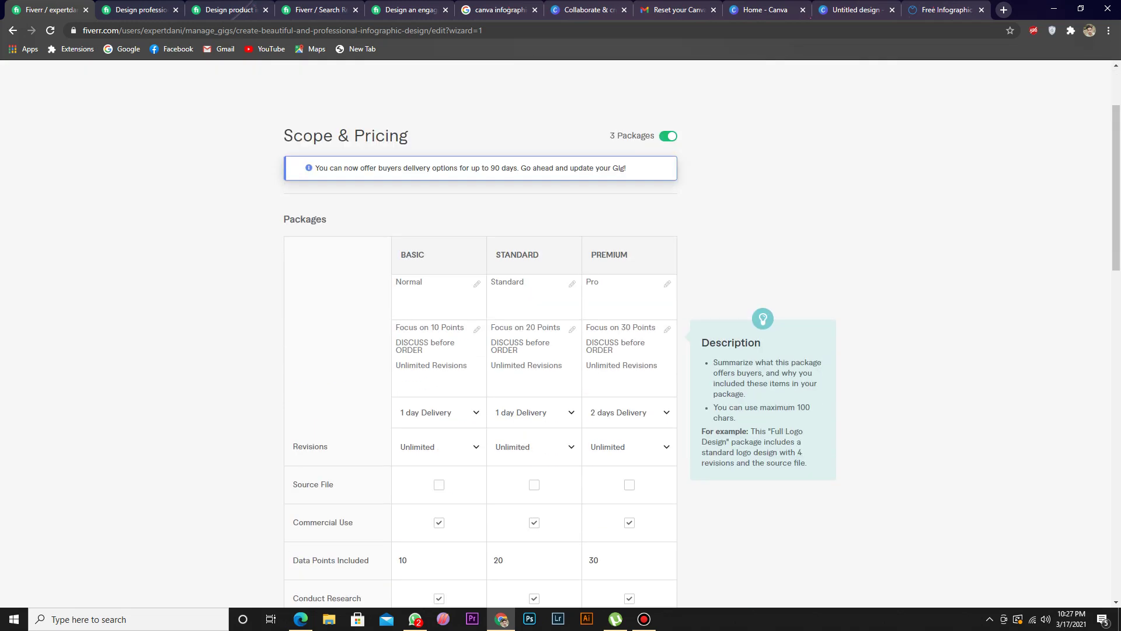
scroll(480, 351, down, 5)
click(602, 382)
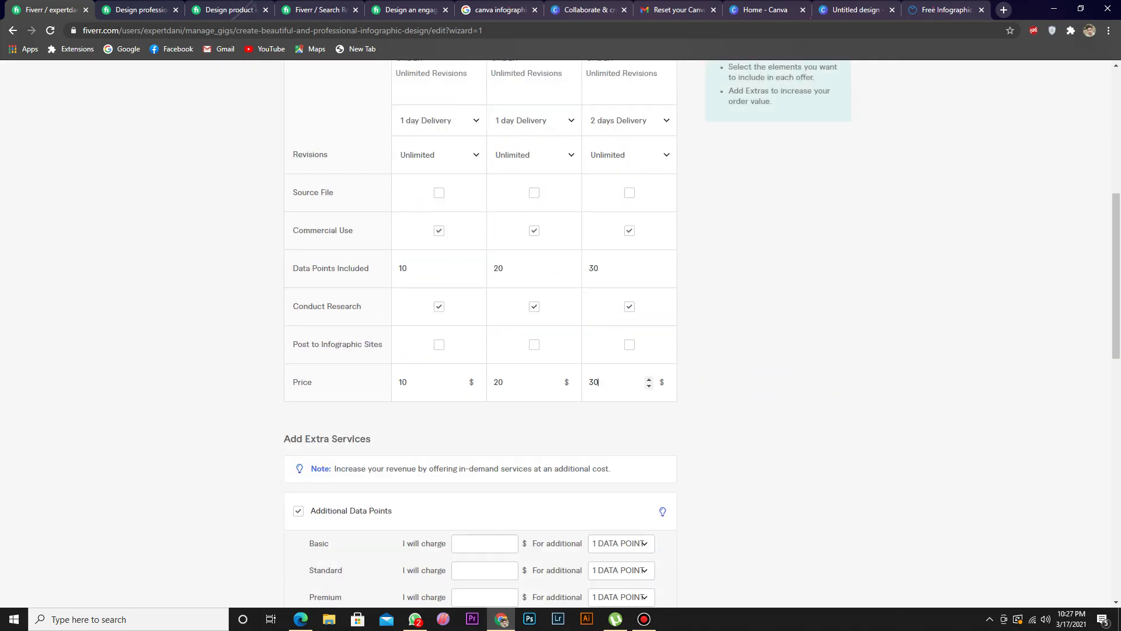
Step: Look over the extra services on offer, checking what the Additional Data Points extra contains
scroll(534, 274, up, 4)
scroll(535, 275, down, 4)
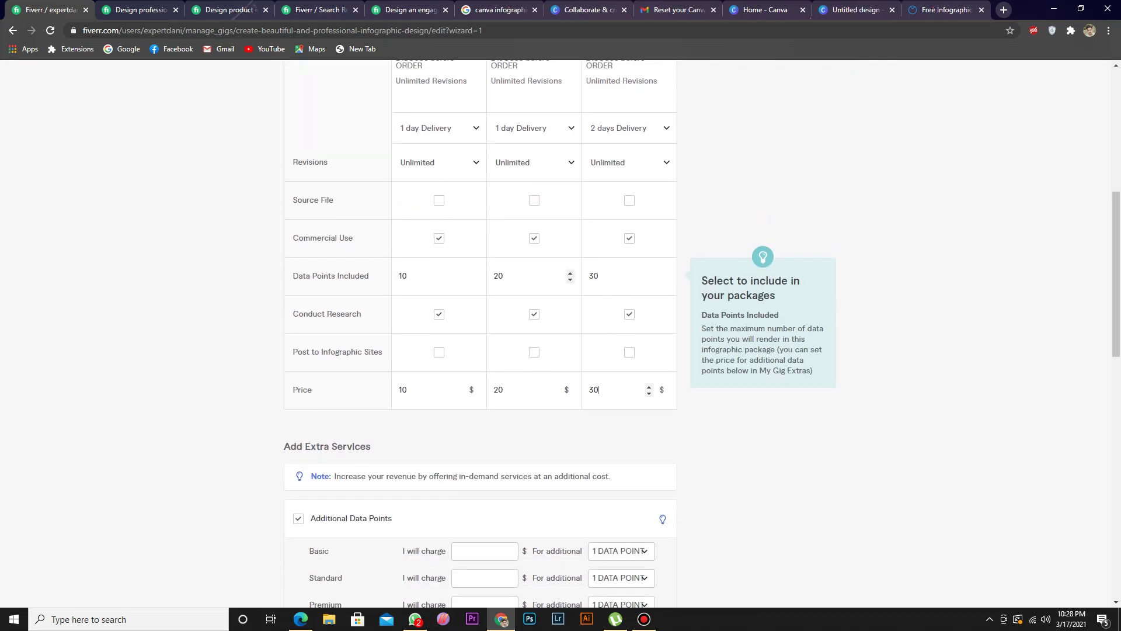
drag(284, 439, 371, 439)
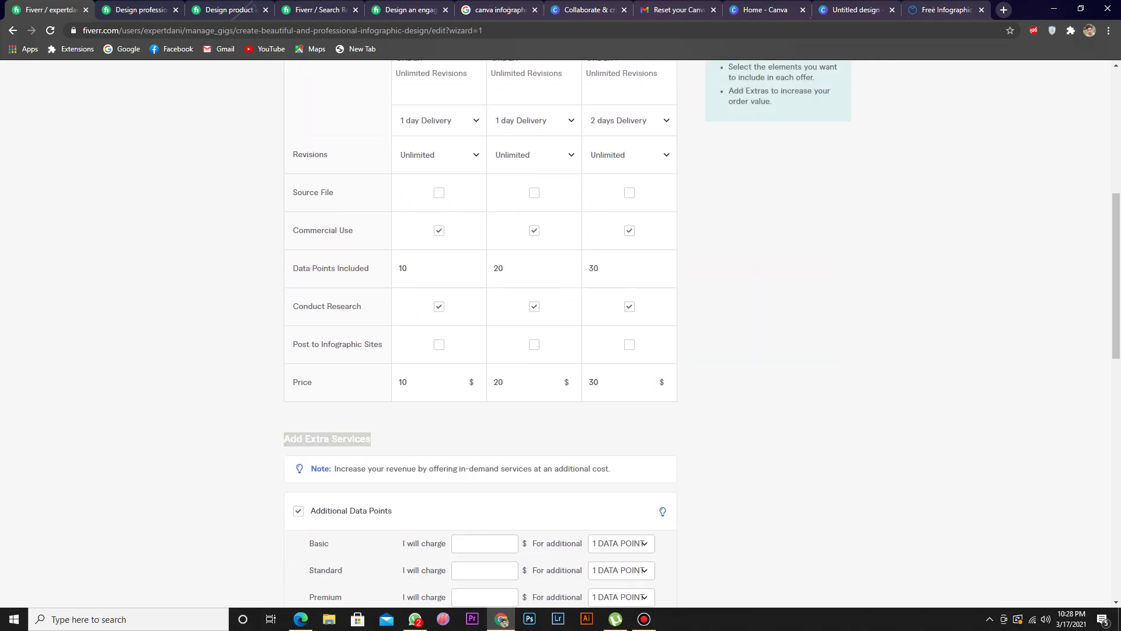
scroll(535, 333, up, 1)
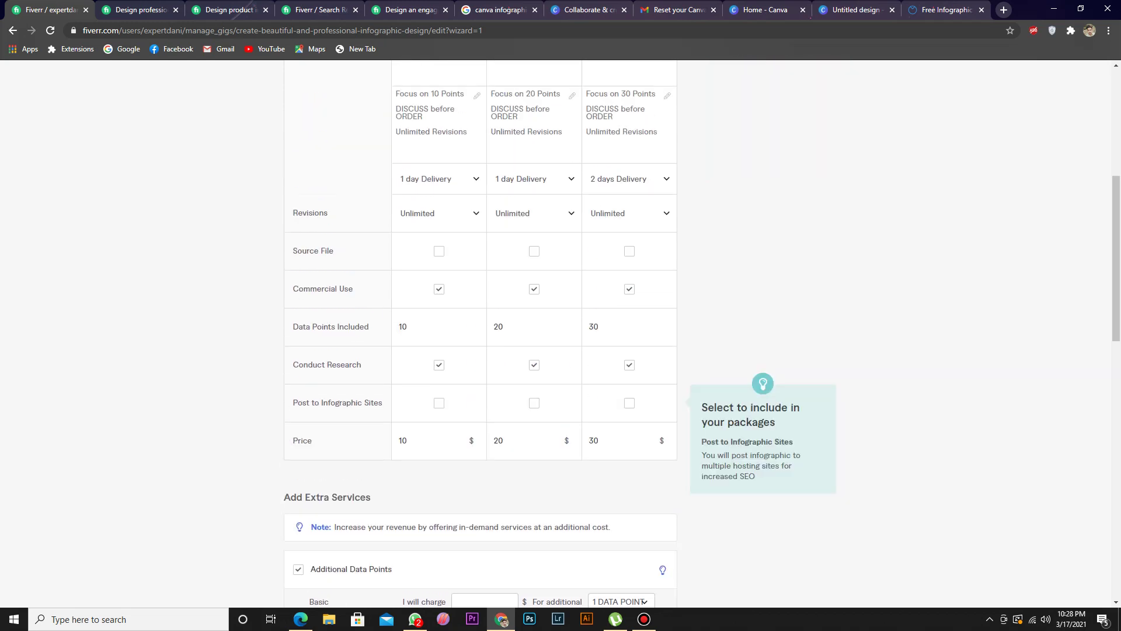
scroll(481, 333, down, 3)
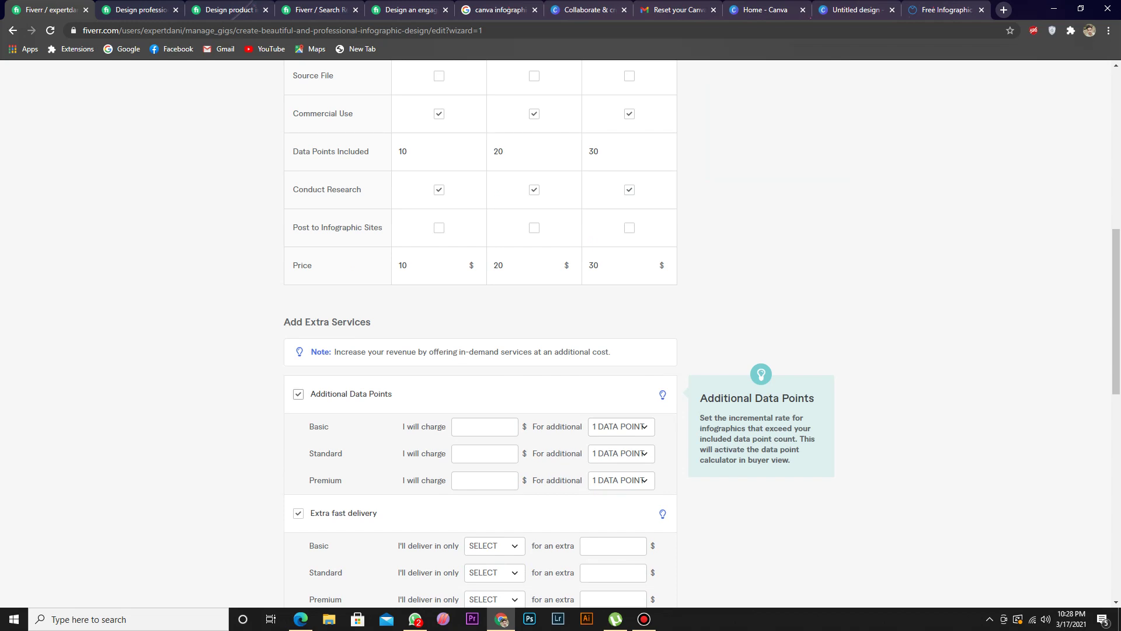
click(299, 395)
click(299, 394)
scroll(481, 333, down, 2)
scroll(480, 333, up, 2)
Step: Set the Basic package's delivery time to 2 days
scroll(480, 333, up, 6)
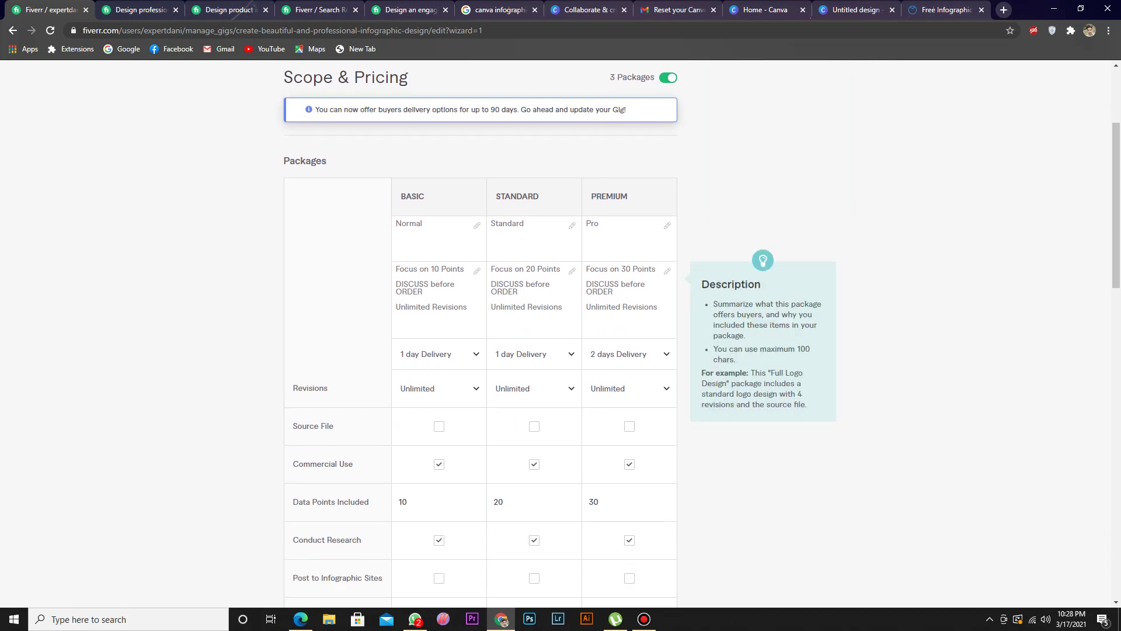
click(439, 354)
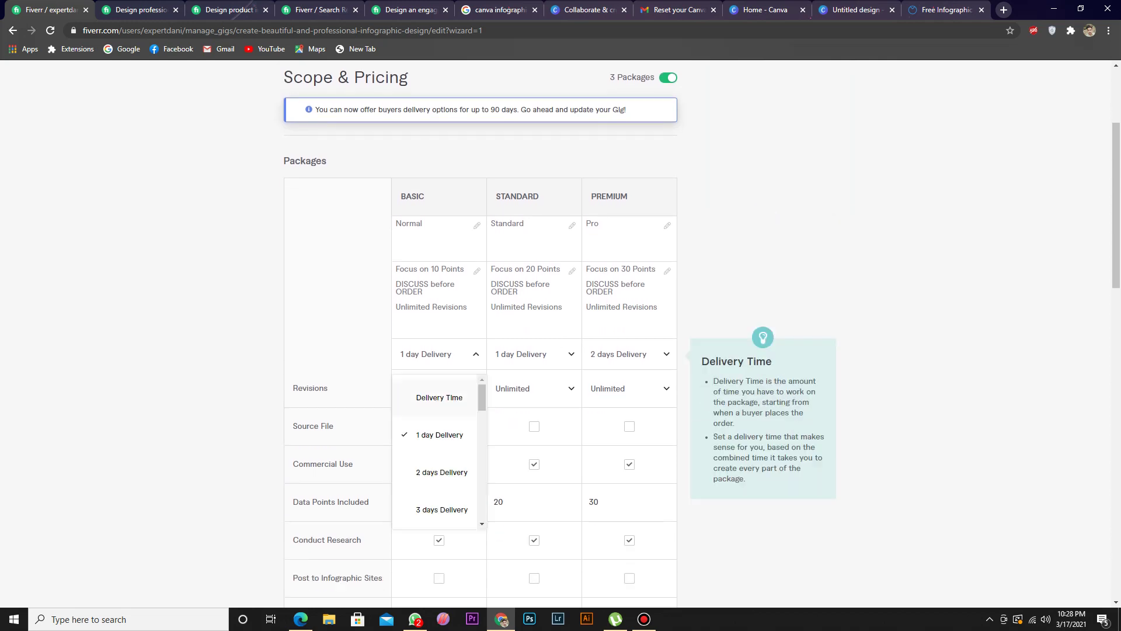
click(442, 472)
Step: Try charging $5 for 1 additional data point in Basic, and switch the Additional Data Points extra off
scroll(442, 472, down, 5)
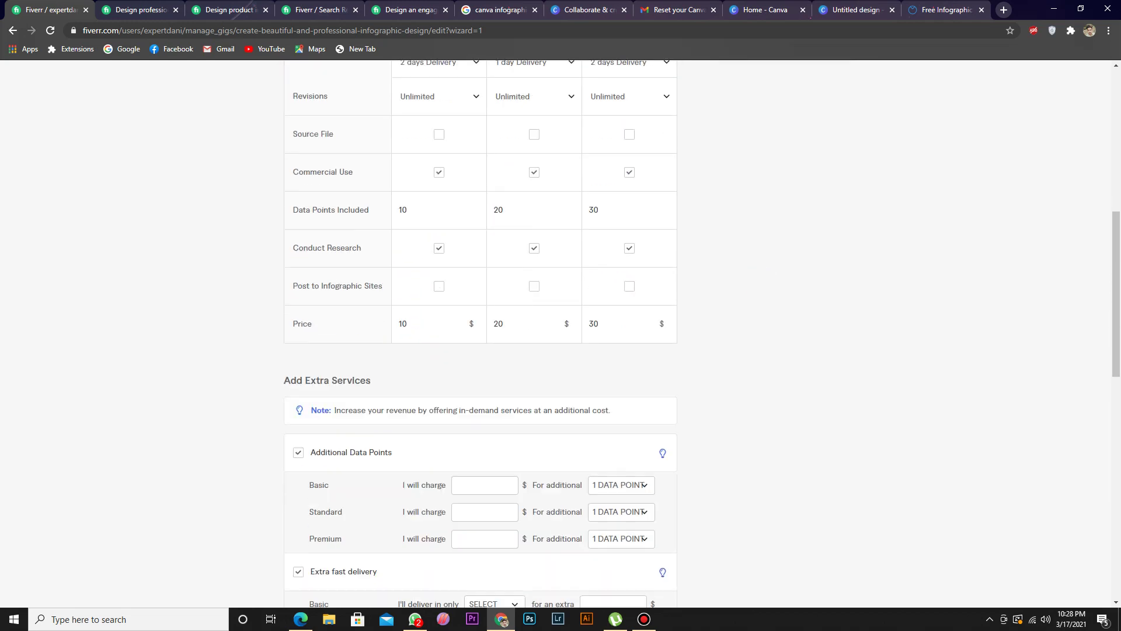
scroll(442, 472, up, 3)
scroll(479, 333, down, 5)
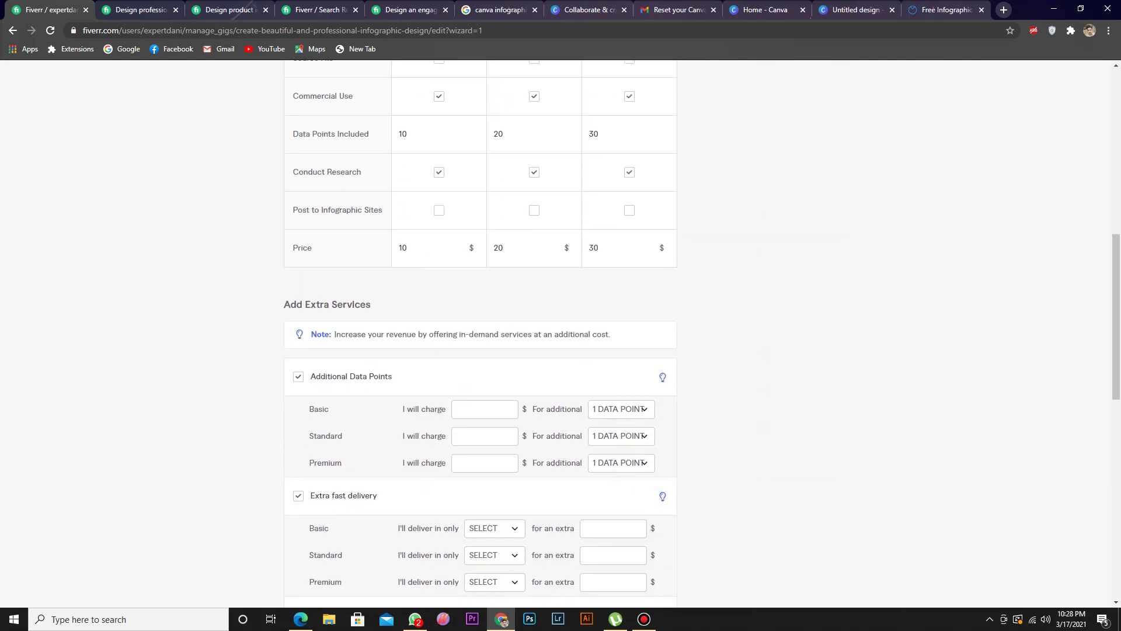
click(468, 368)
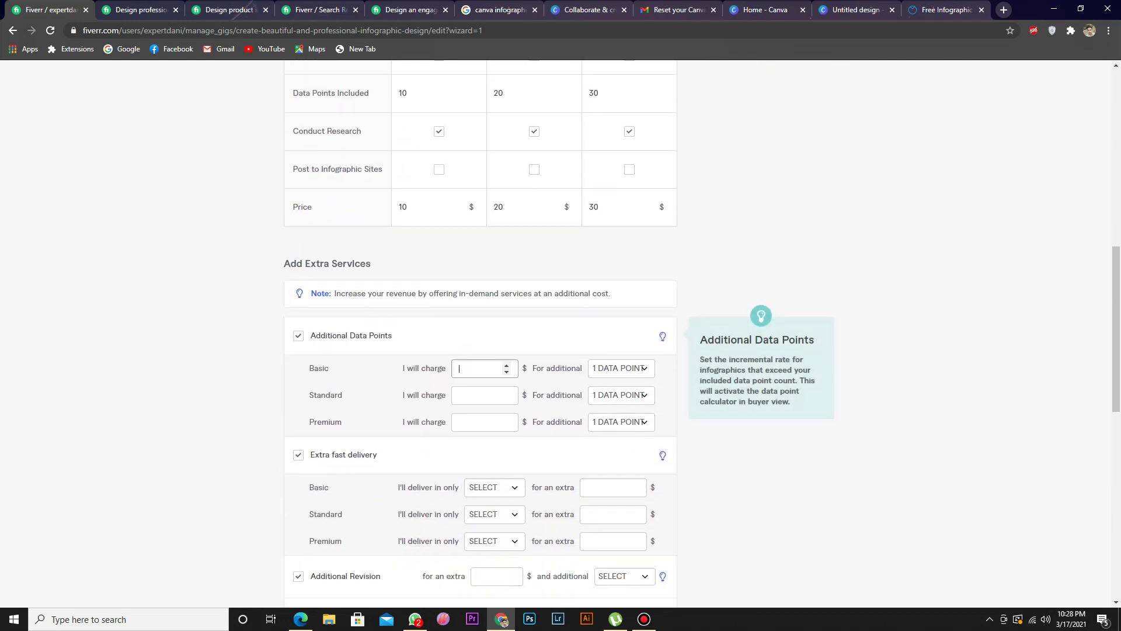
text(5)
click(643, 368)
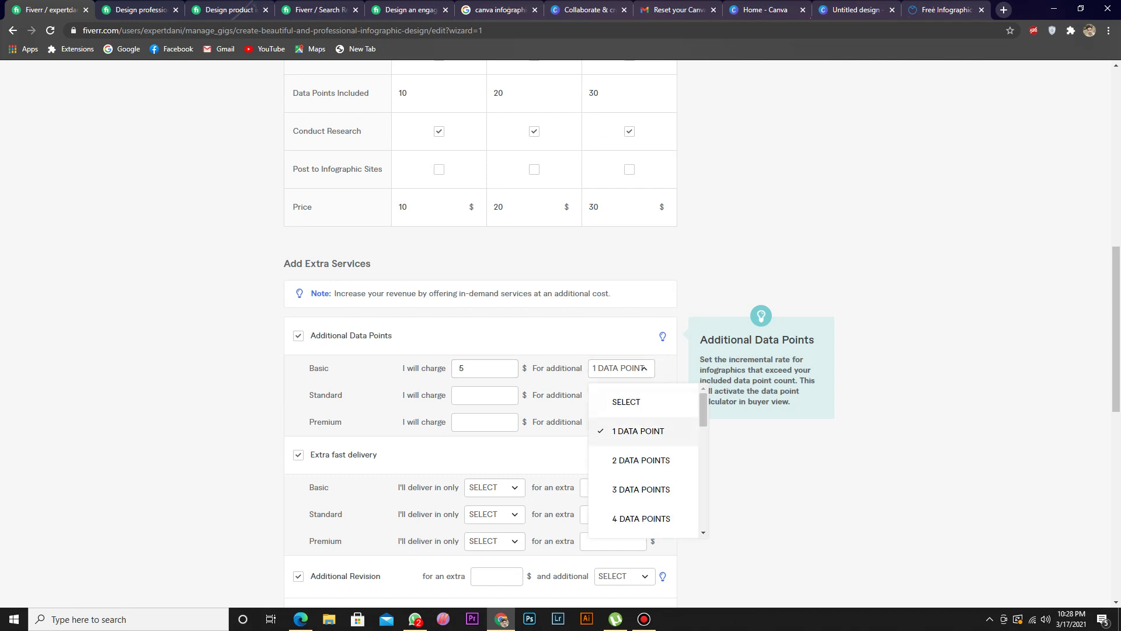
click(639, 431)
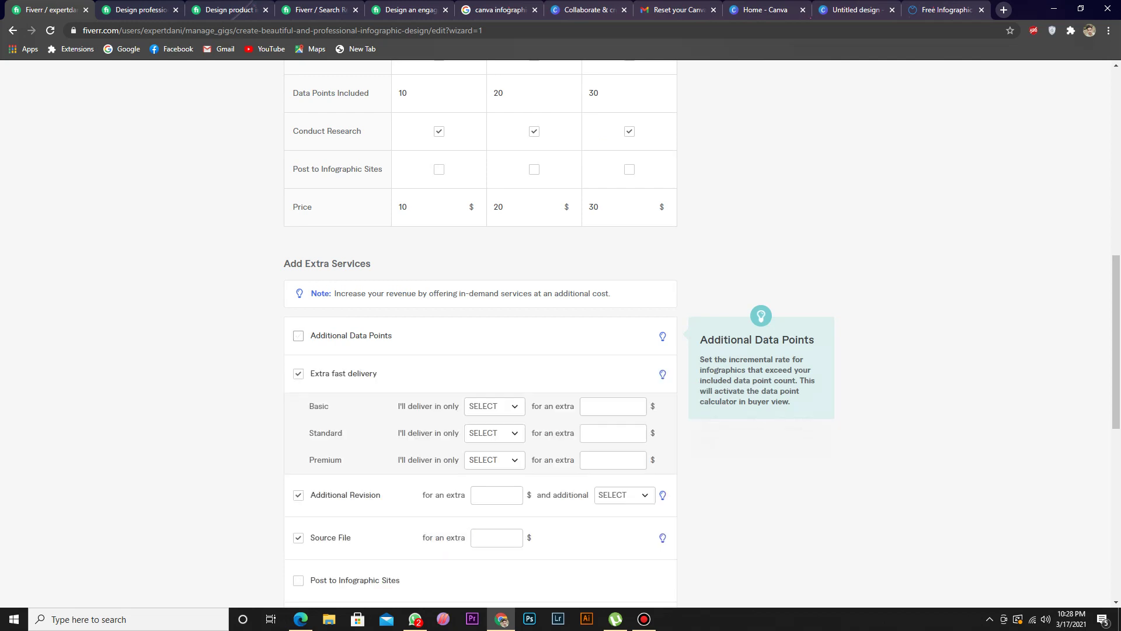
click(299, 336)
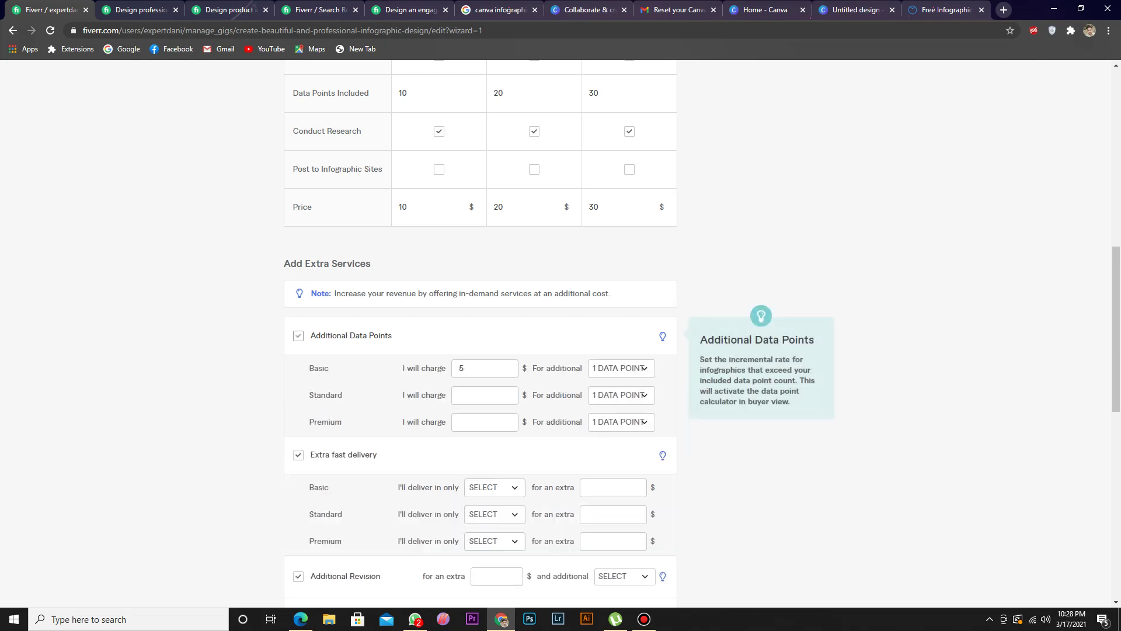
click(298, 336)
Step: Offer extra fast delivery in 1 day for an extra $5 on the Basic package
click(494, 406)
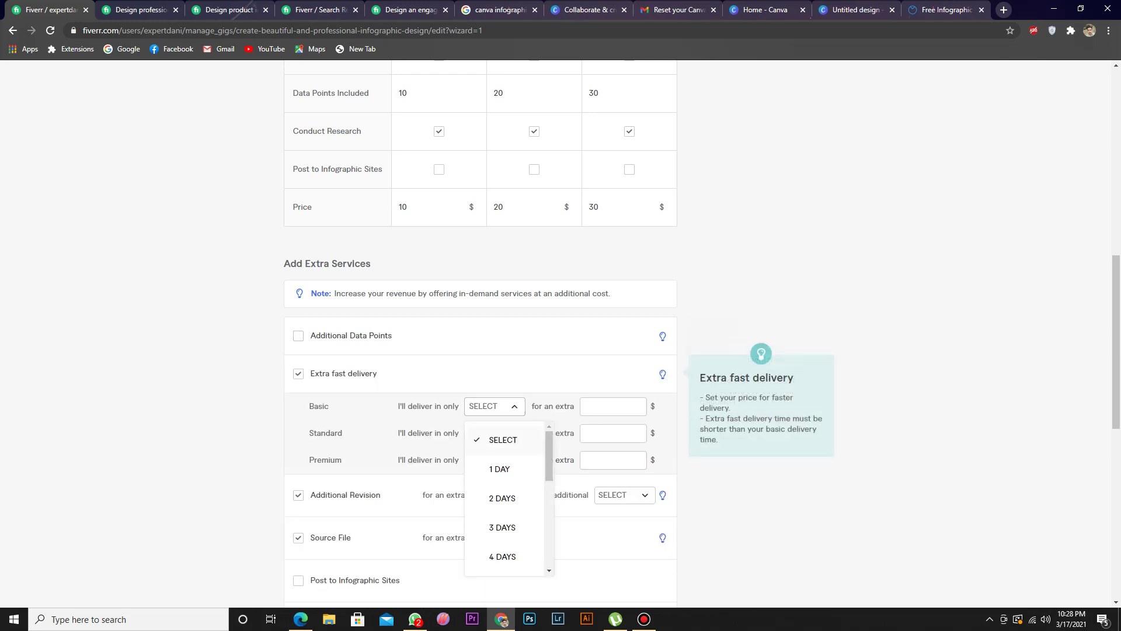
click(500, 469)
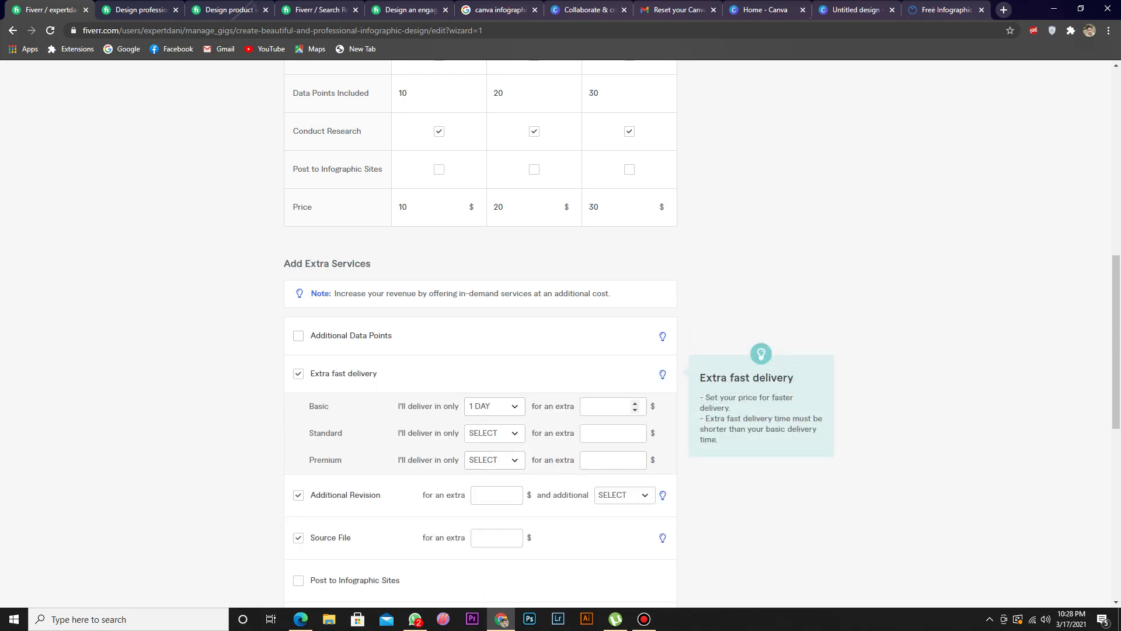
click(606, 406)
text(5)
Step: Set the Standard package's delivery time to 2 days
scroll(561, 351, up, 6)
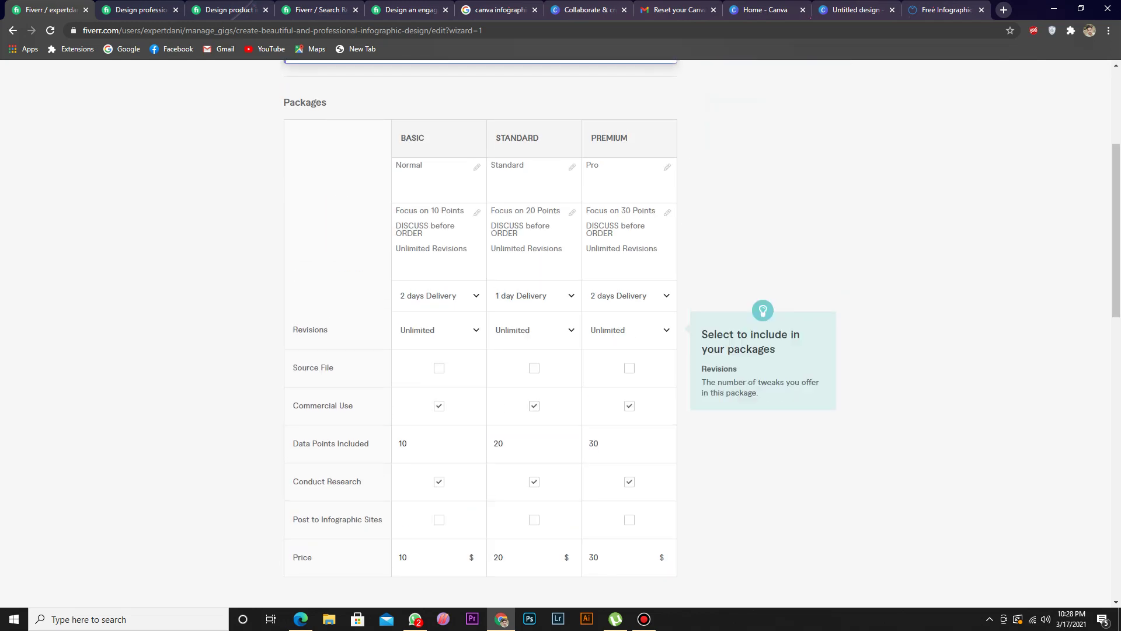
click(531, 296)
click(526, 413)
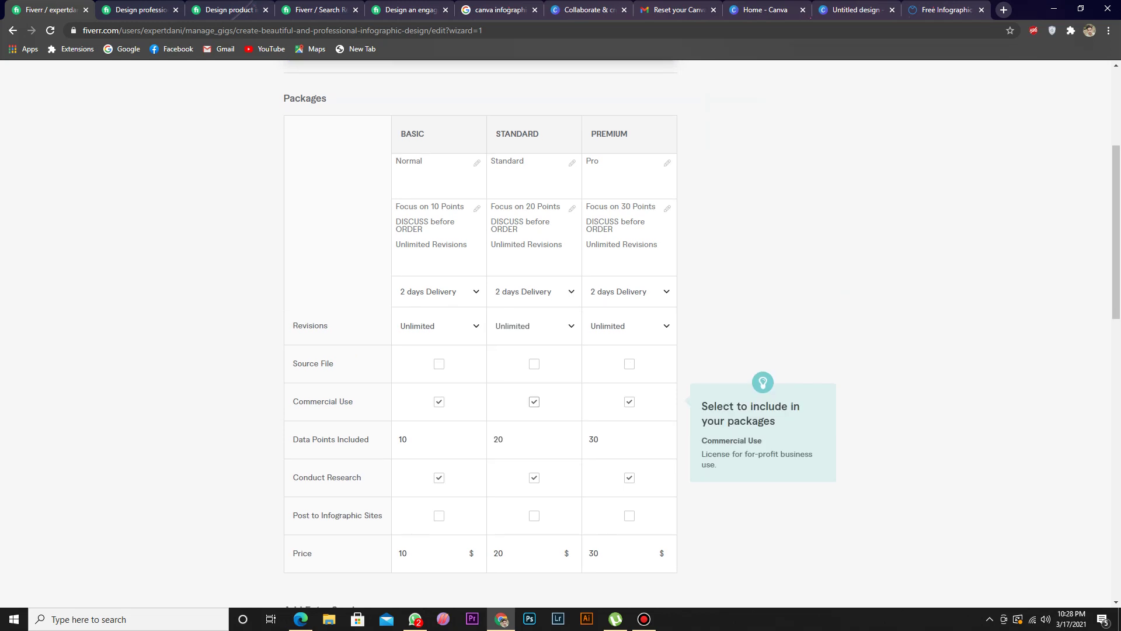
Step: Offer extra fast delivery in 1 day for an extra $5 on the Standard package
scroll(495, 375, down, 7)
click(495, 375)
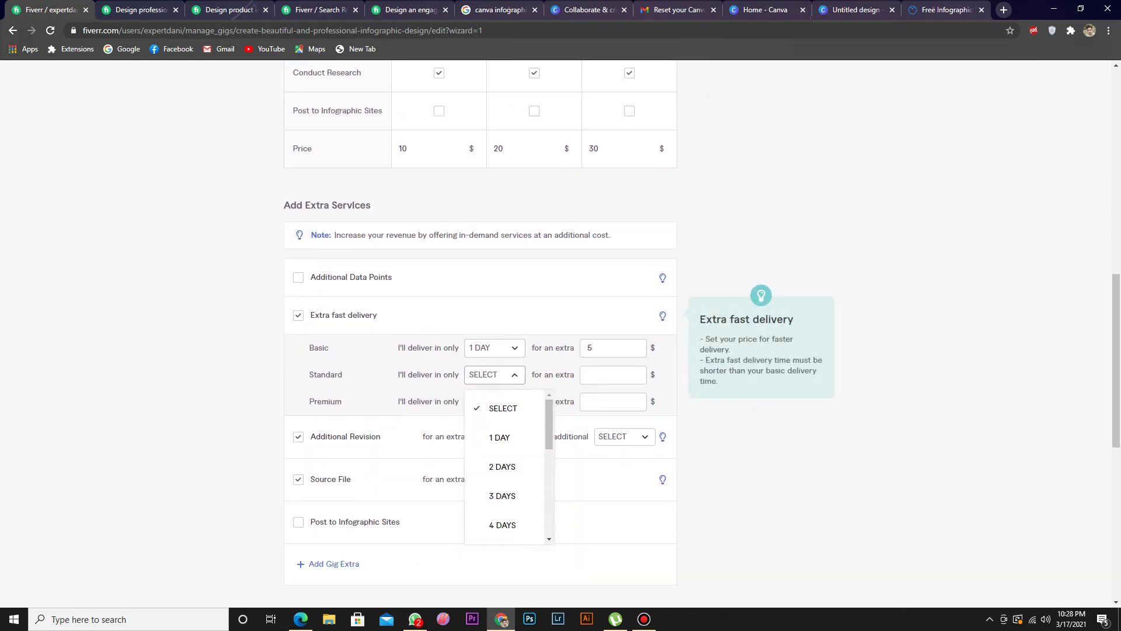
click(500, 438)
click(607, 375)
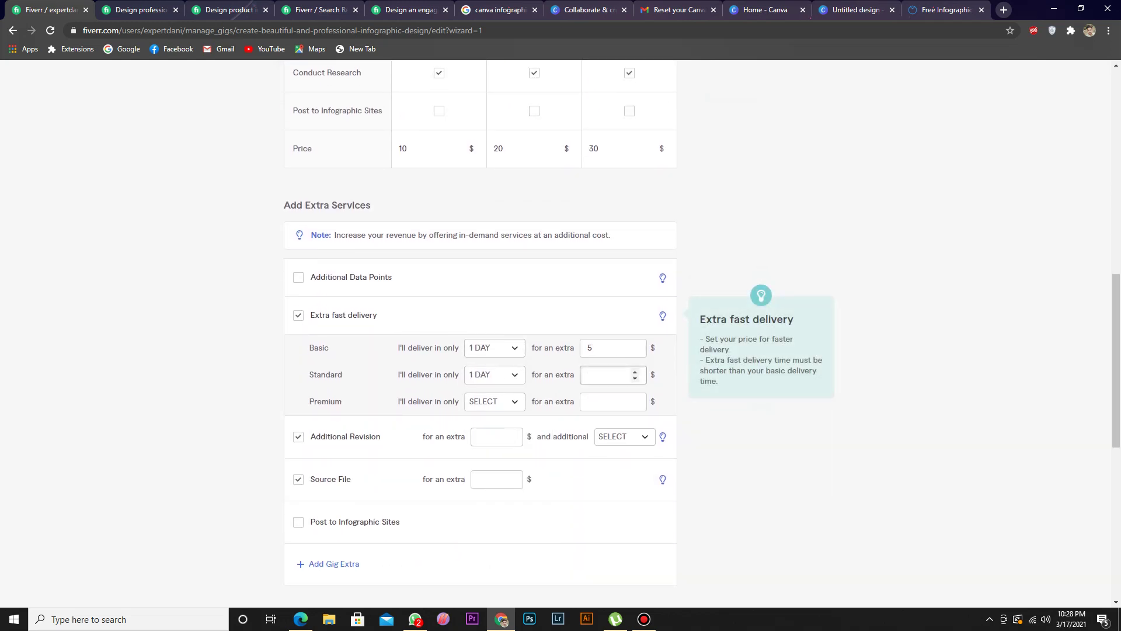
text(5)
Step: Try a 2-day extra fast delivery for Premium, reset that choice, and switch the Extra fast delivery service off
click(494, 401)
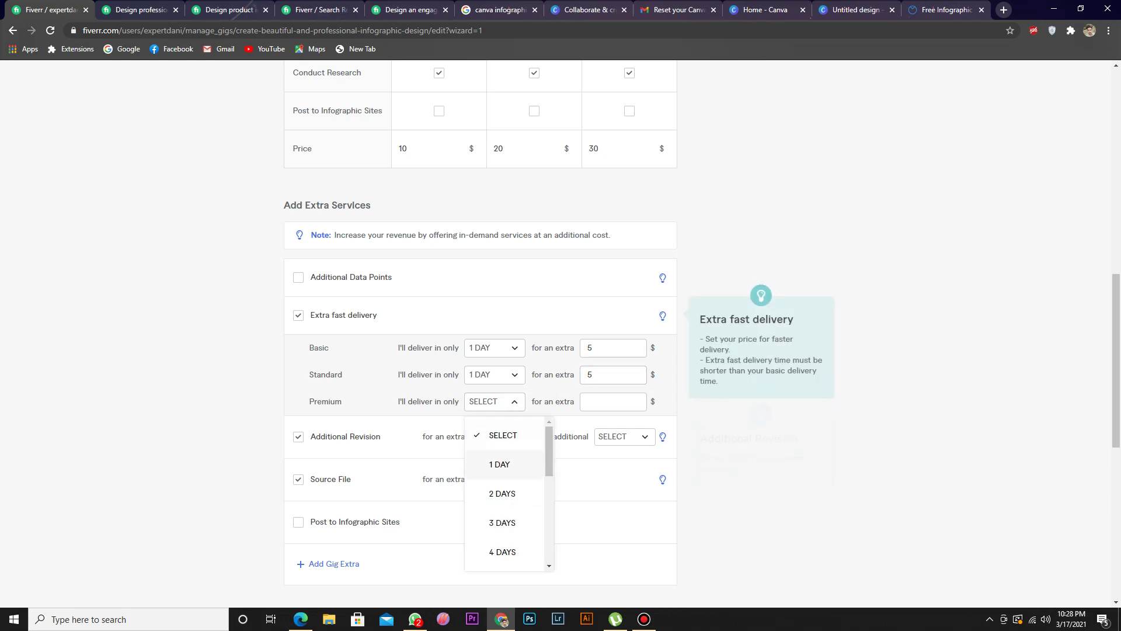
click(503, 494)
click(494, 402)
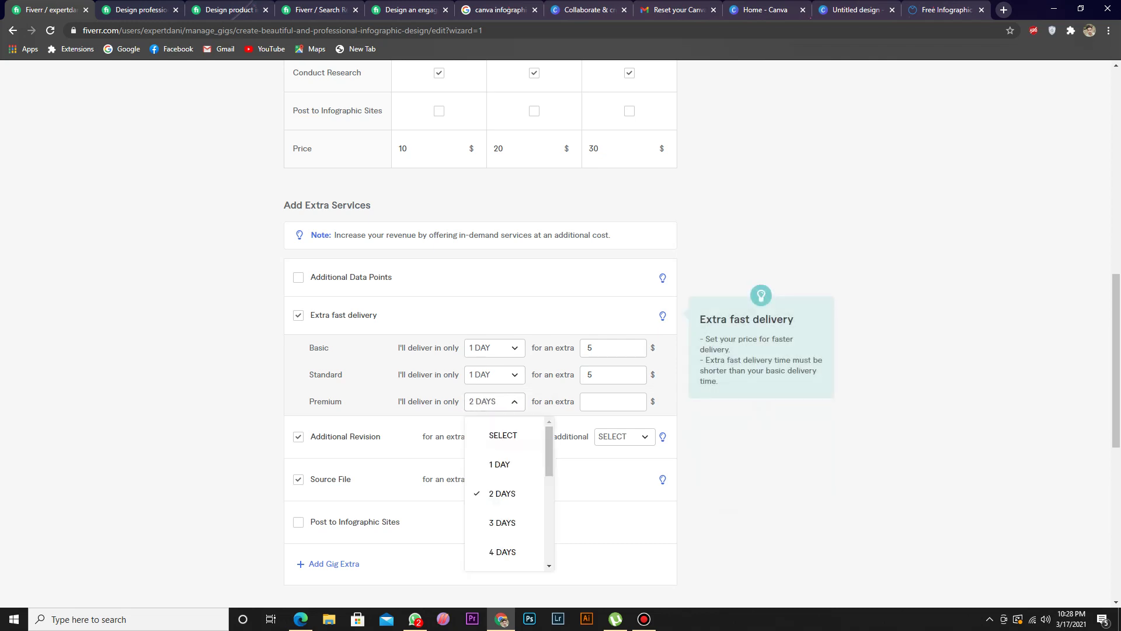
click(500, 436)
click(299, 315)
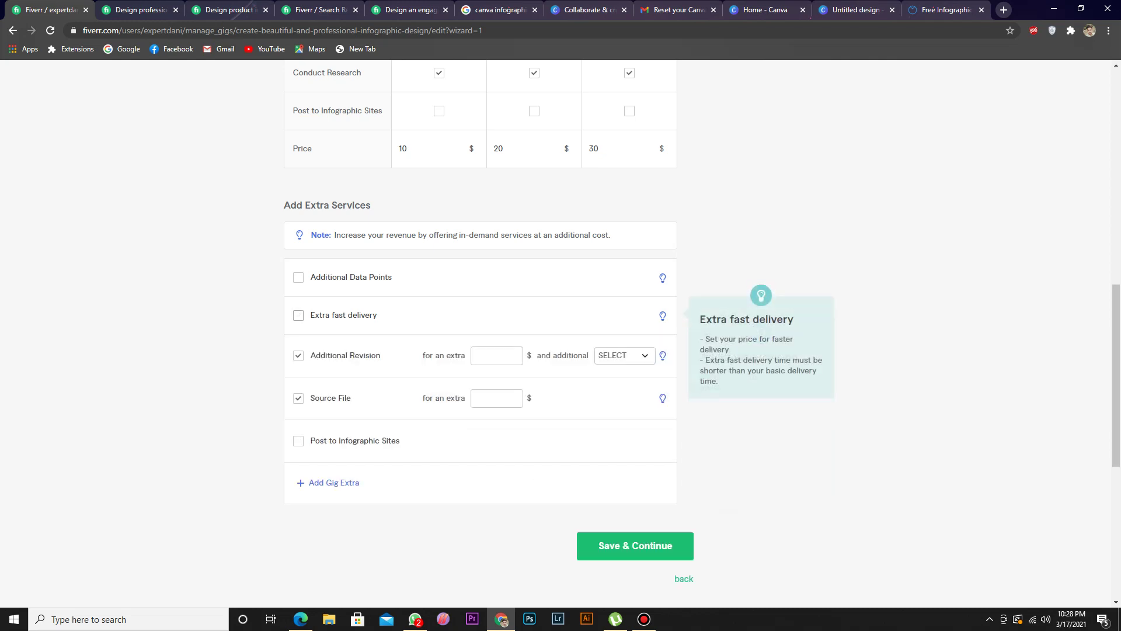
Step: Switch the Additional Data Points extra back on and clear its Basic charge
scroll(480, 327, up, 2)
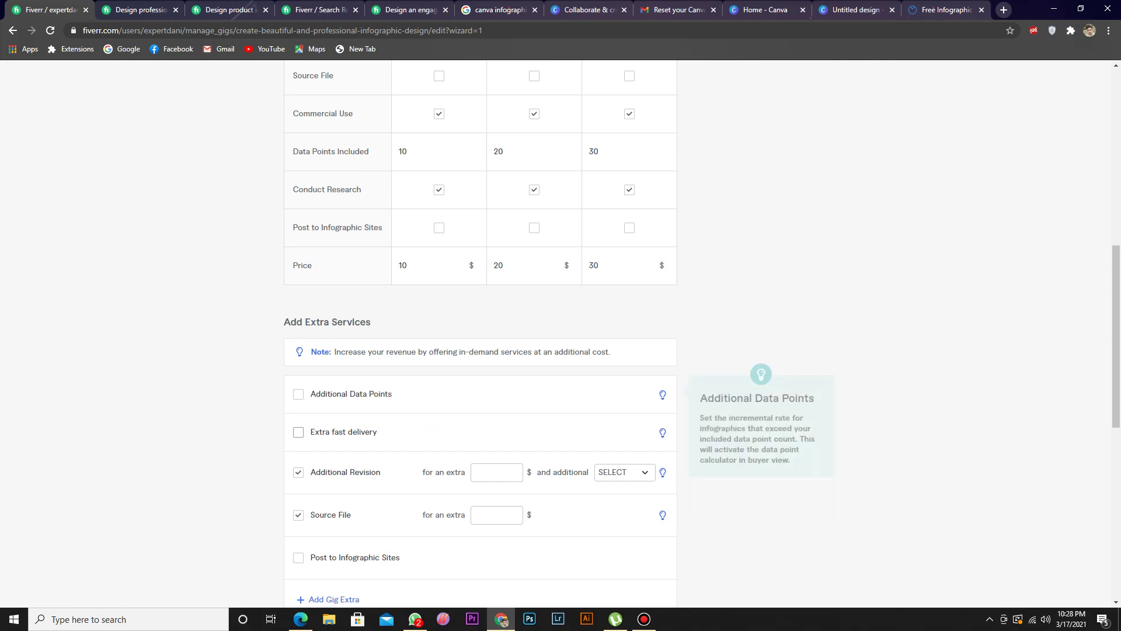
click(298, 394)
scroll(480, 351, down, 1)
double_click(467, 368)
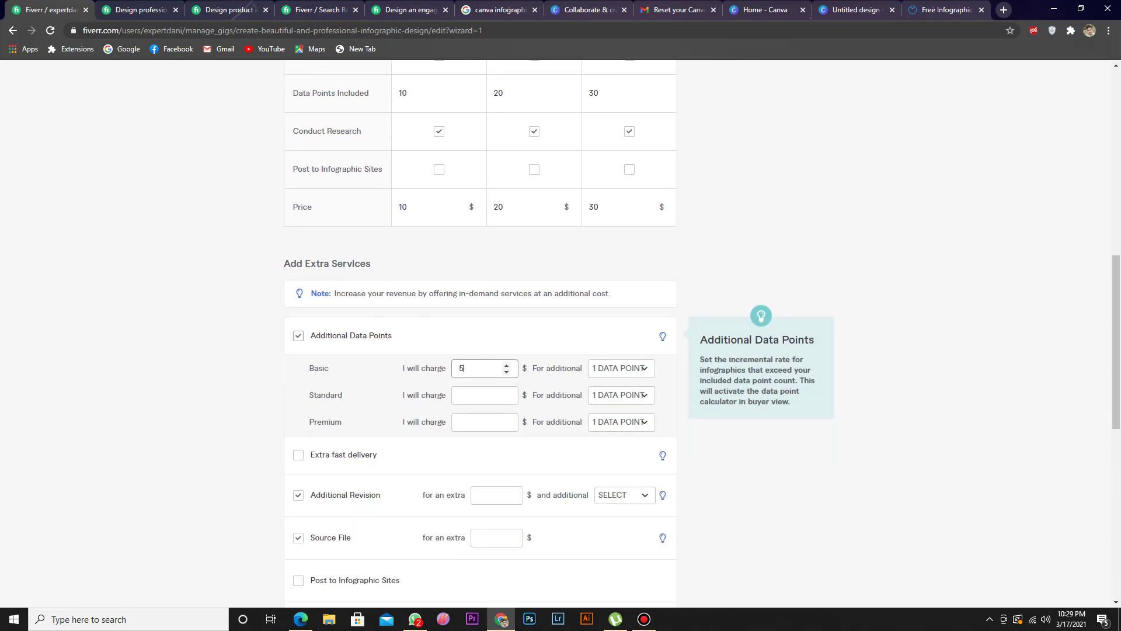
key(BackSpace)
click(426, 381)
Step: Review the delivery times, options and prices of the three packages together with the extra services
scroll(426, 381, up, 5)
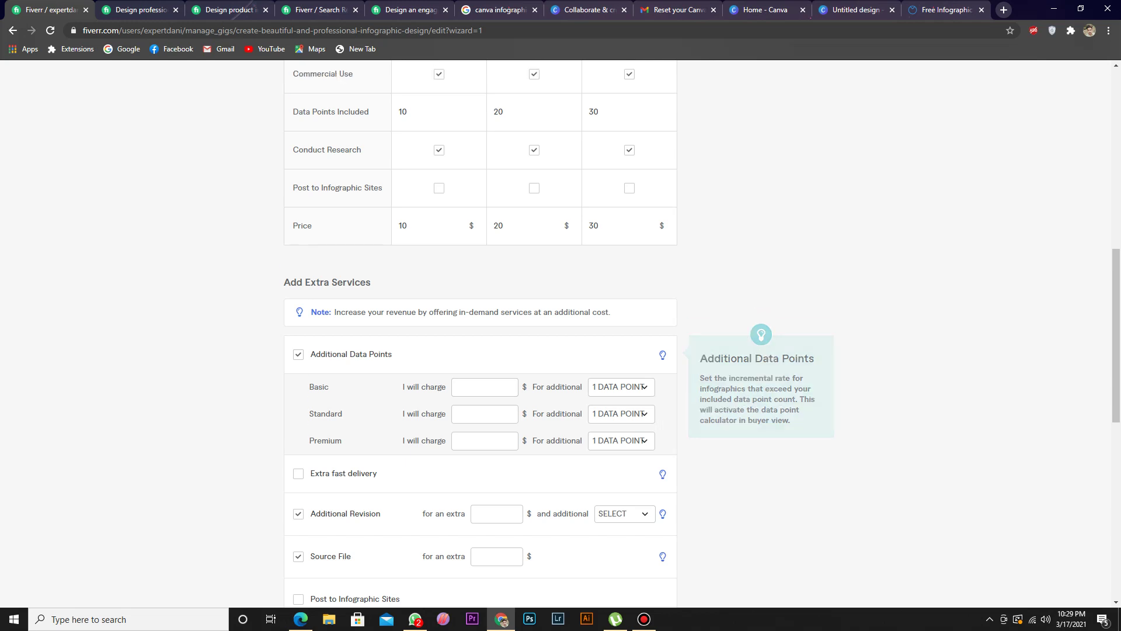
scroll(425, 381, down, 2)
scroll(425, 381, up, 3)
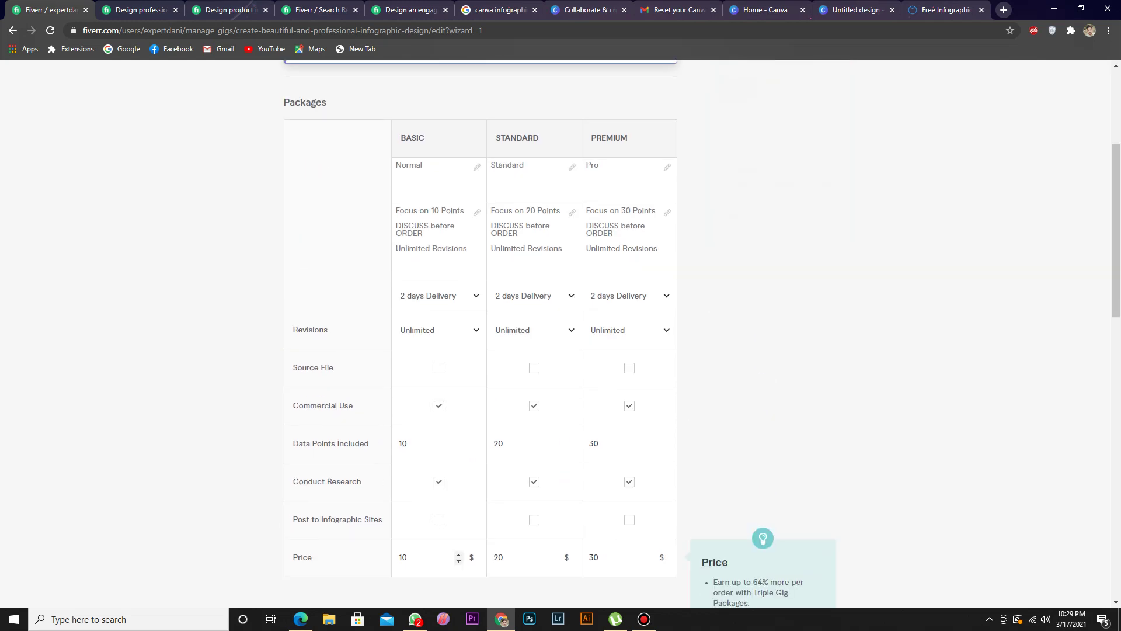
scroll(439, 485, up, 1)
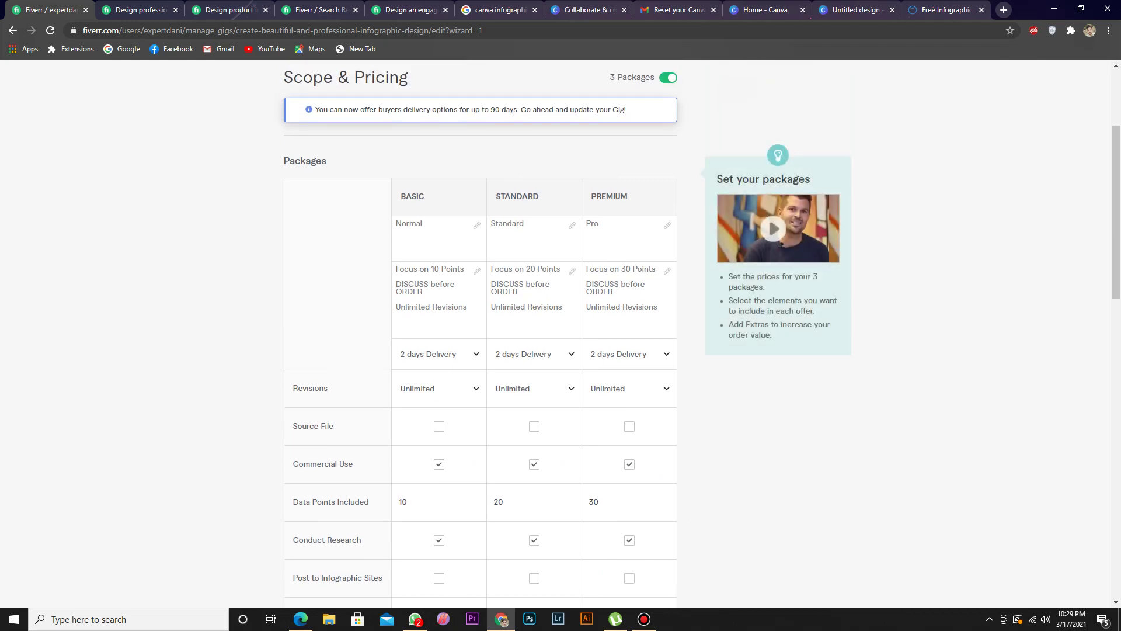
scroll(481, 333, down, 6)
scroll(480, 333, down, 1)
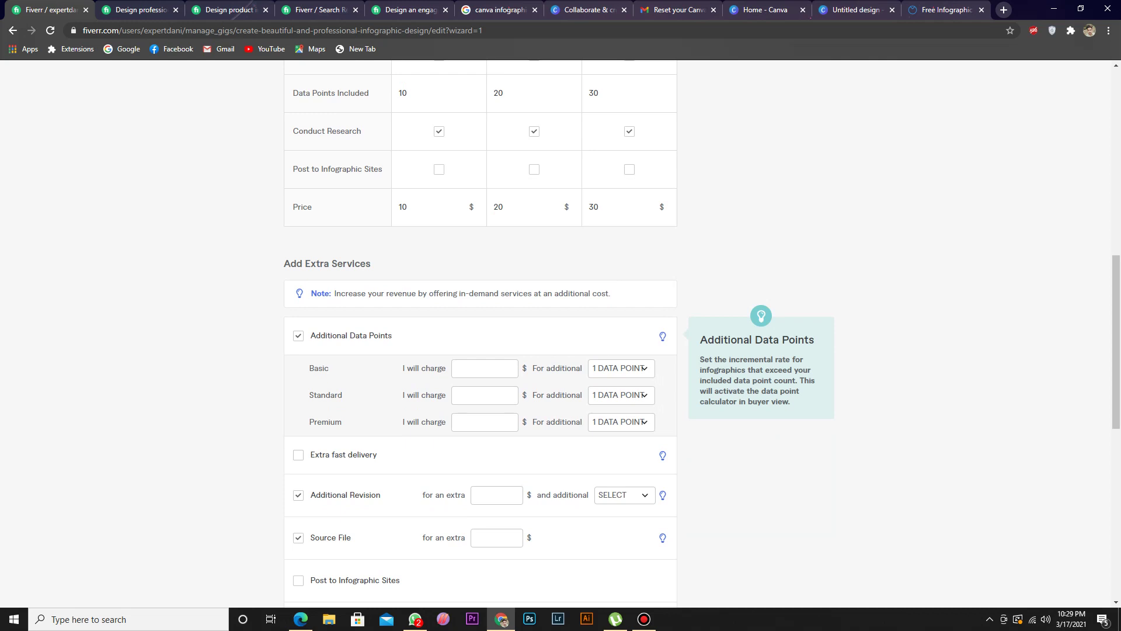
scroll(481, 333, up, 8)
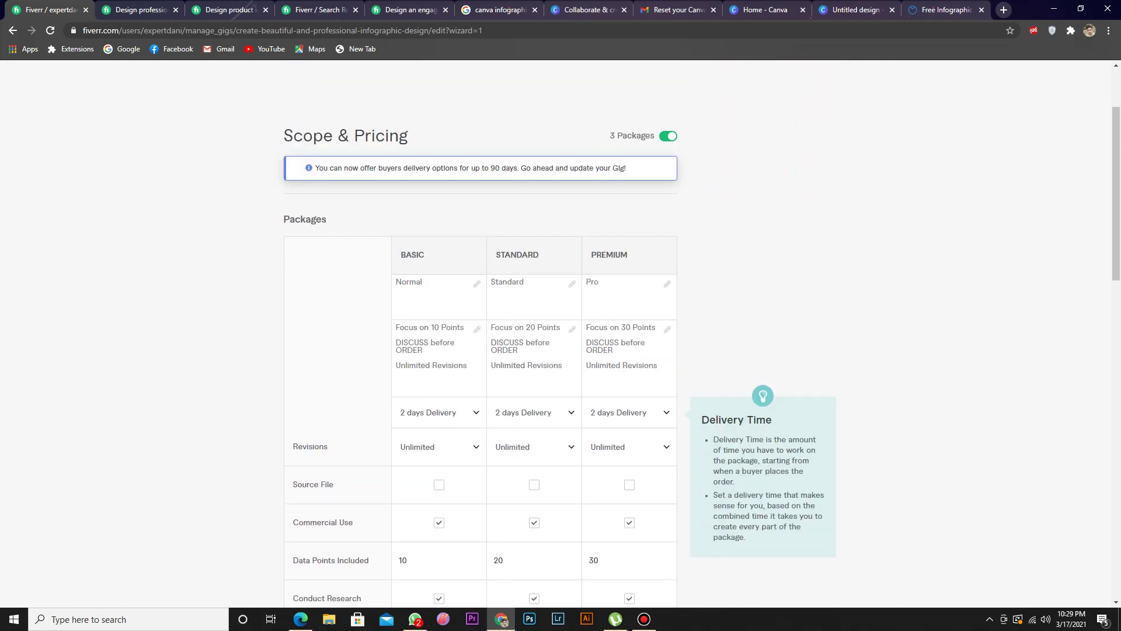
scroll(480, 333, down, 2)
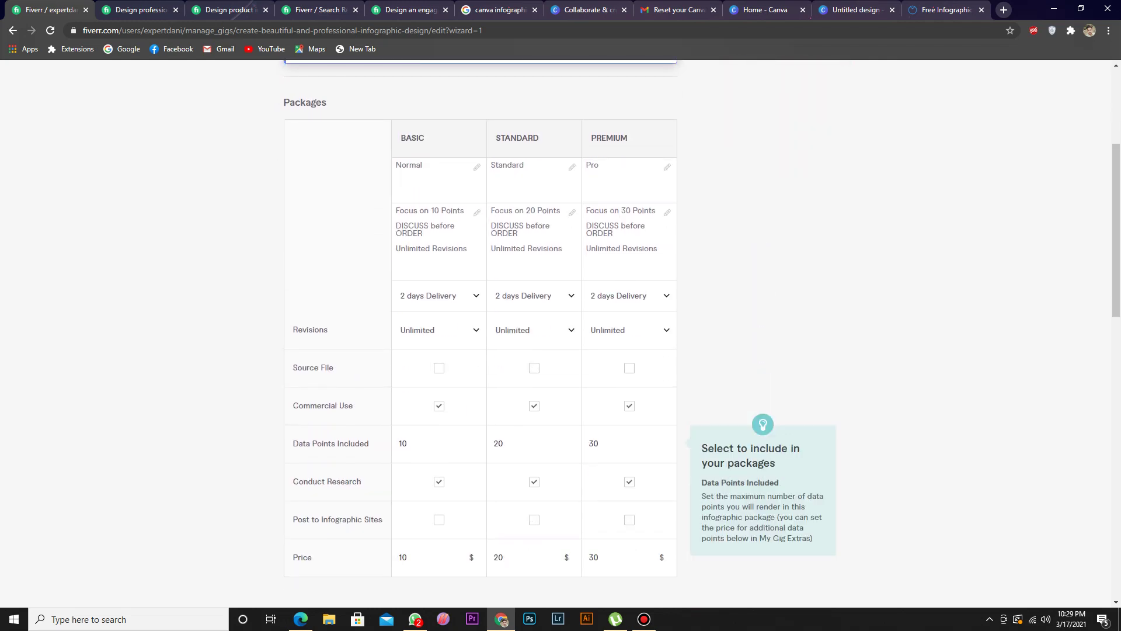
Step: Charge $5 for 5 additional data points on the Basic package in the extra services
scroll(475, 443, down, 2)
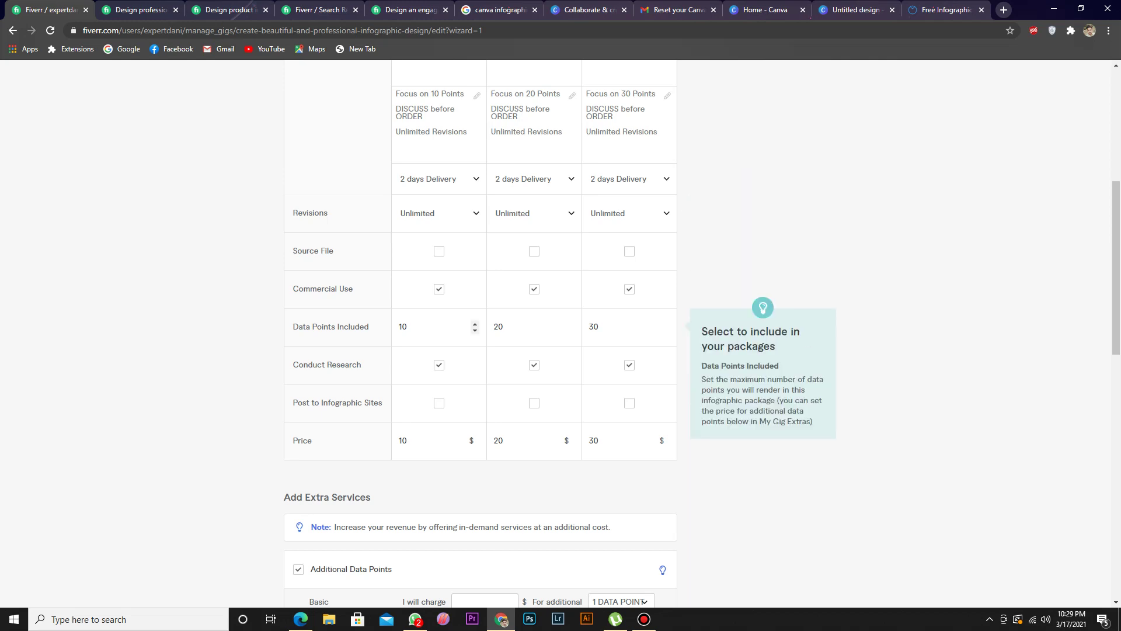
scroll(475, 326, down, 5)
scroll(475, 333, down, 2)
scroll(475, 333, up, 2)
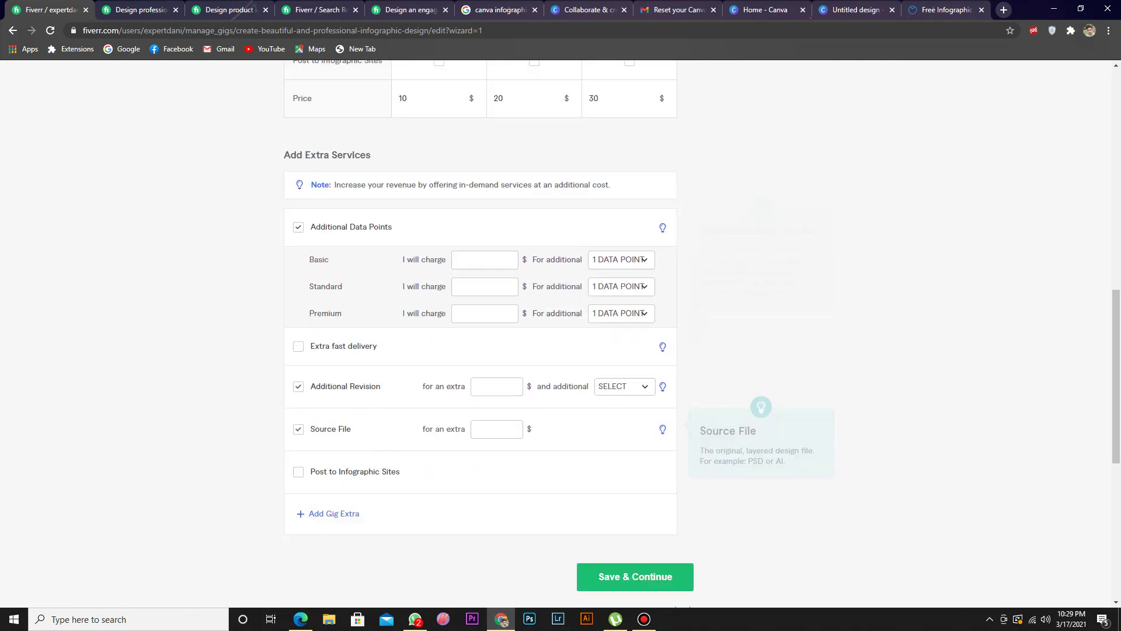
scroll(474, 333, down, 1)
scroll(475, 333, up, 3)
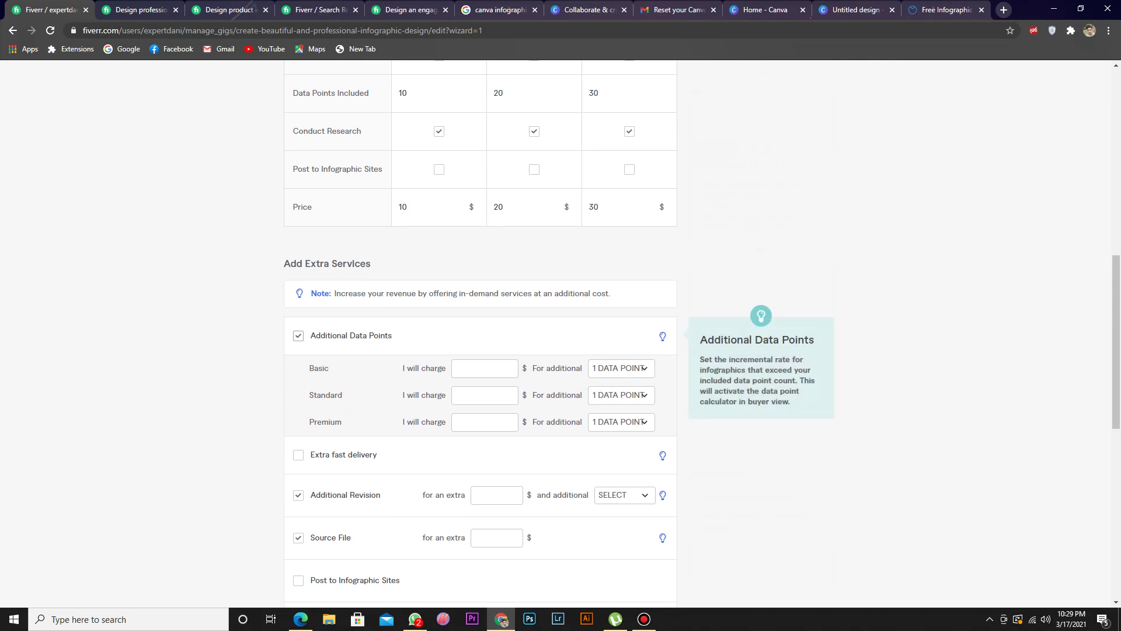
click(479, 368)
text(5)
right_click(629, 368)
click(645, 368)
click(644, 368)
key(Down)
key(Down)
key(Down)
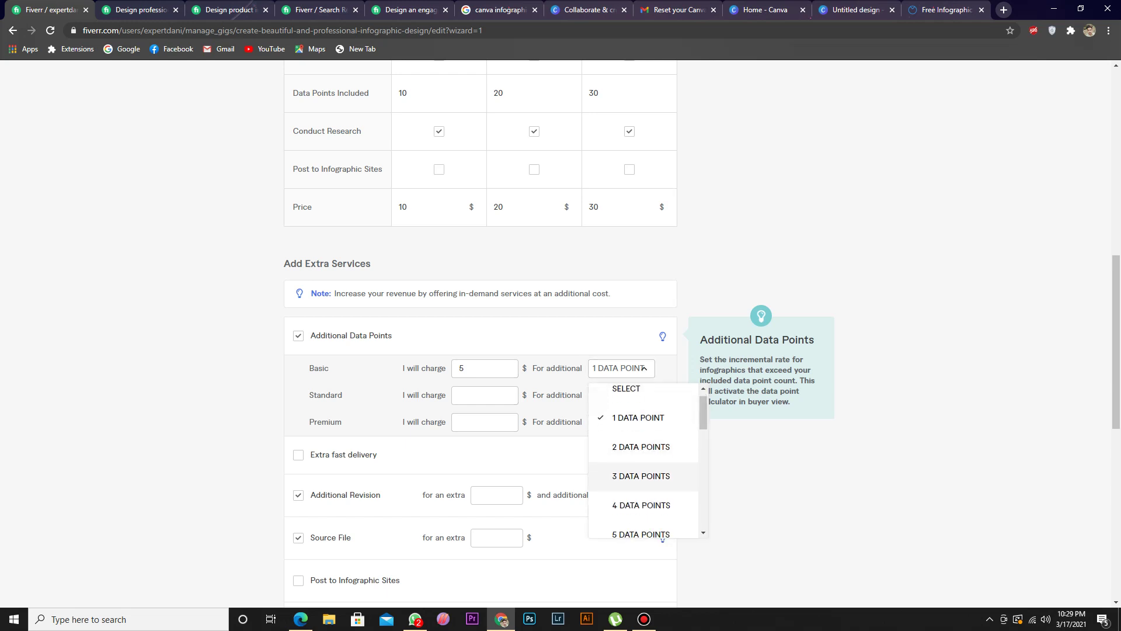
key(Return)
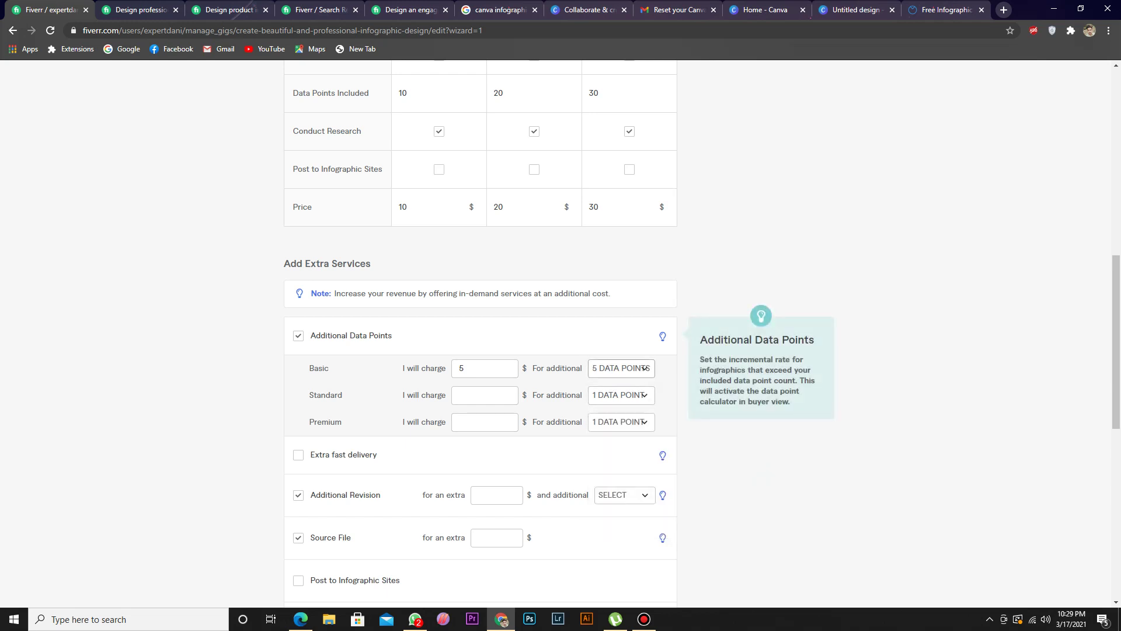
Step: Charge $10 for 10 additional data points on the Standard package
key(Tab)
text(1)
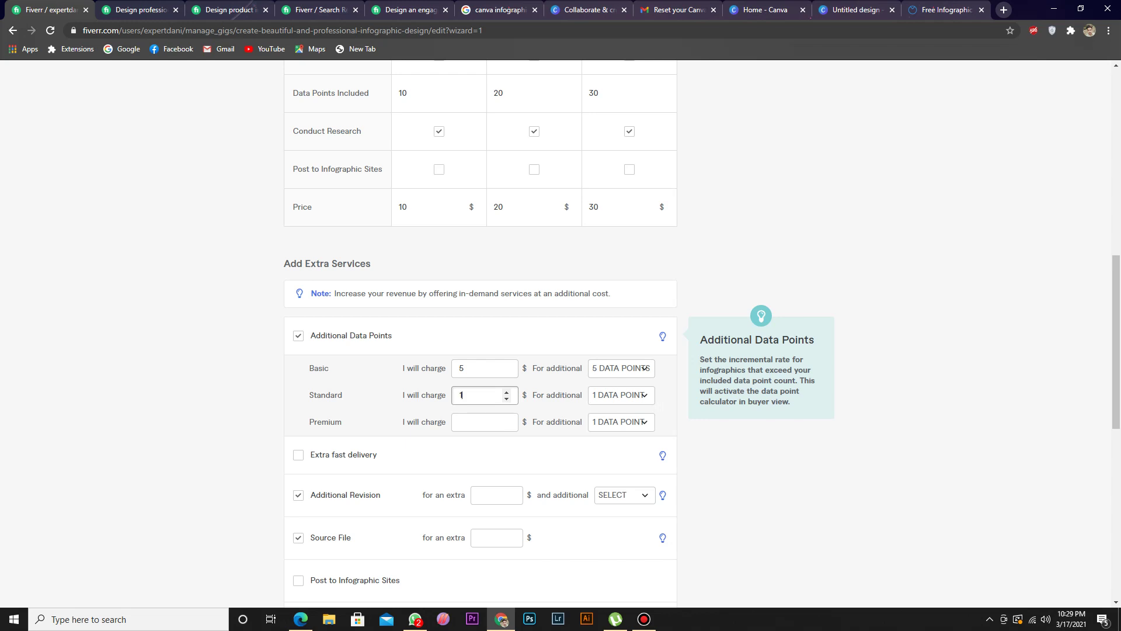
text(0)
click(622, 396)
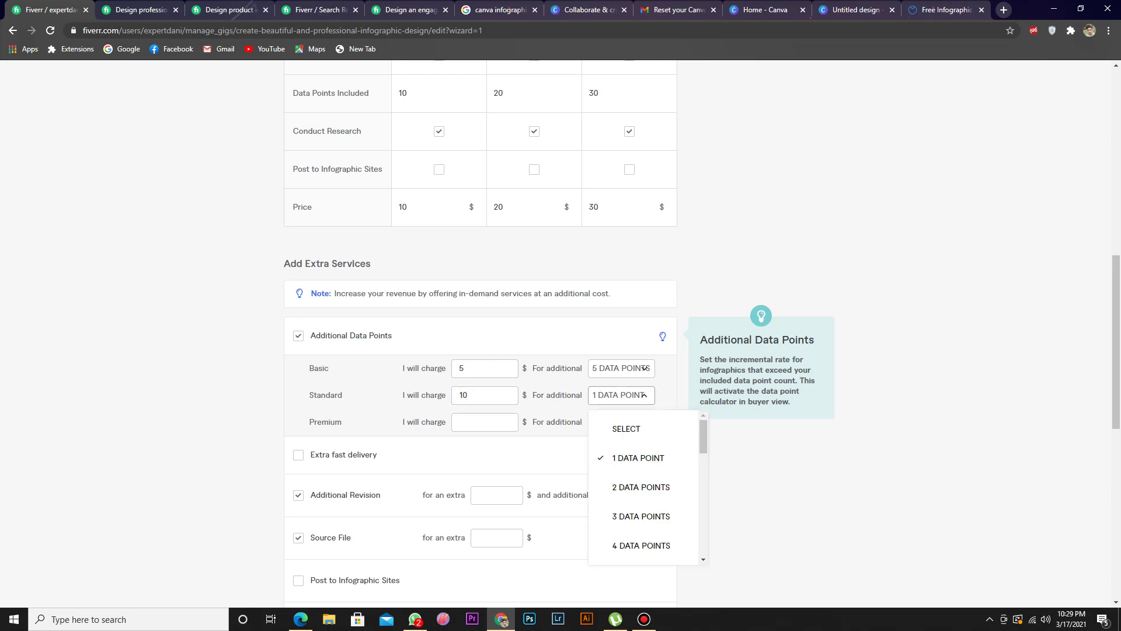
scroll(643, 461, down, 5)
scroll(642, 462, up, 1)
key(Down)
key(Return)
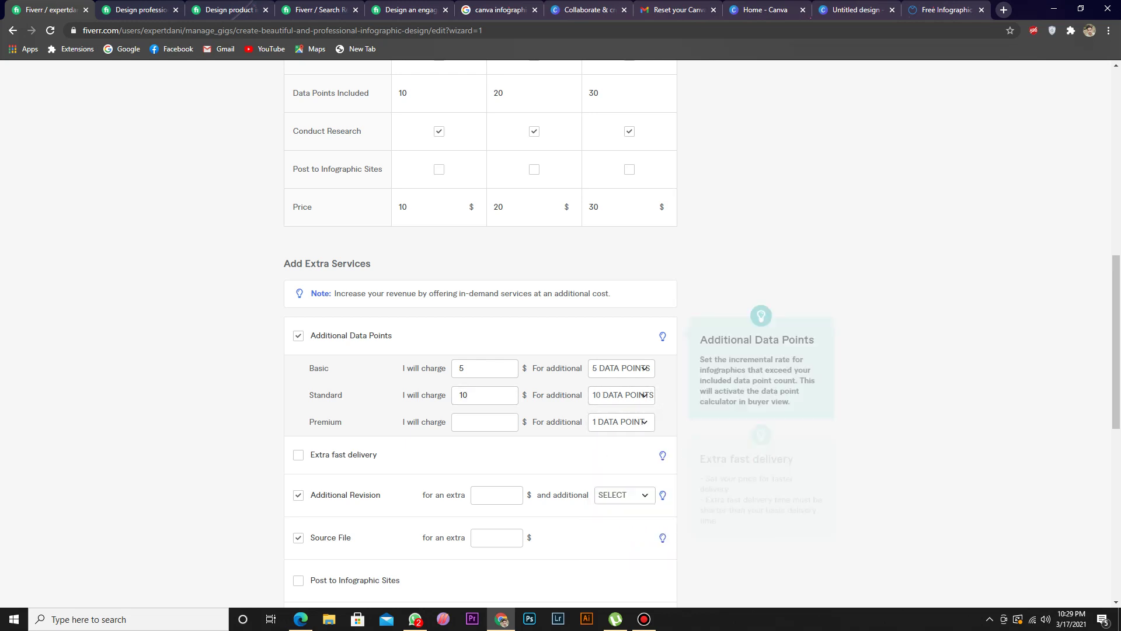
Step: Charge $20 for 20 additional data points on the Premium package
key(Tab)
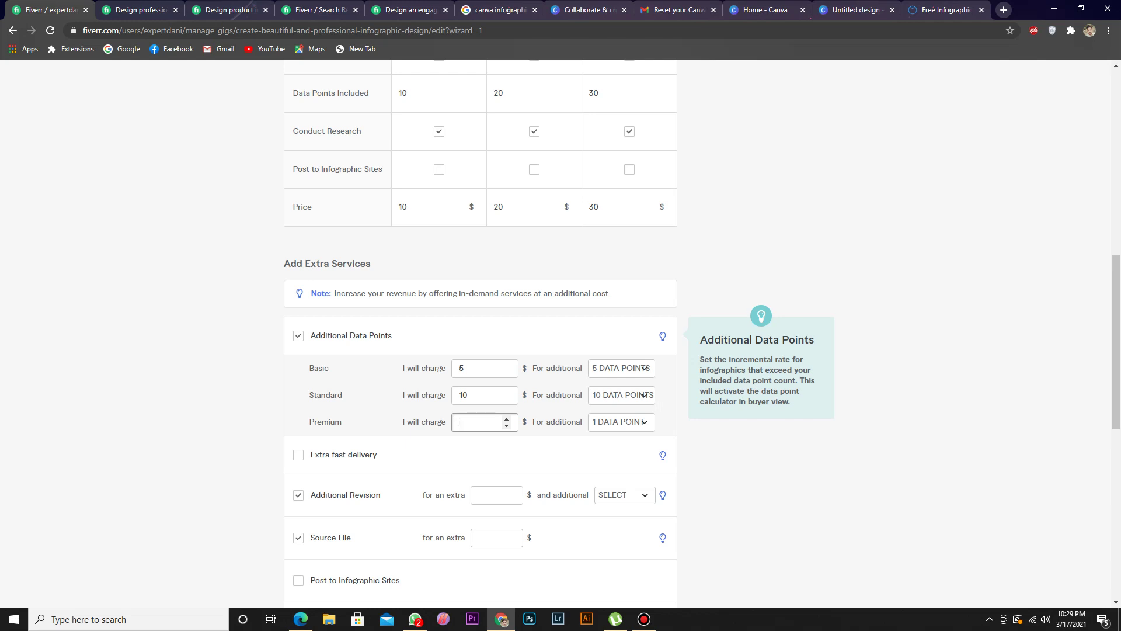
text(20)
click(621, 422)
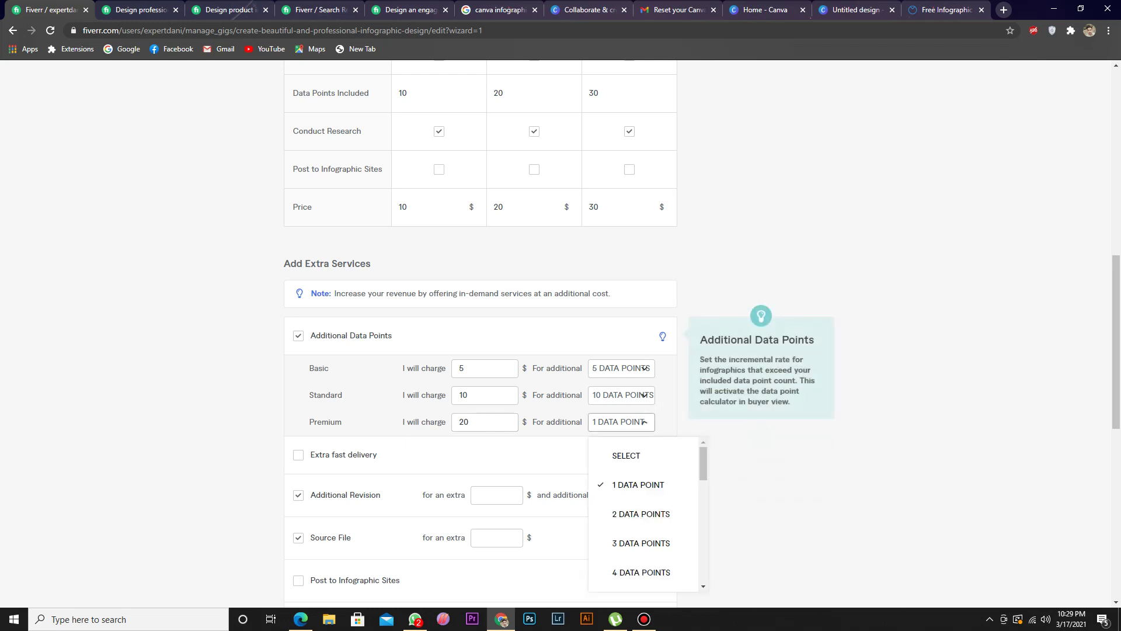
scroll(642, 514, down, 8)
key(Down)
key(Down)
key(Down)
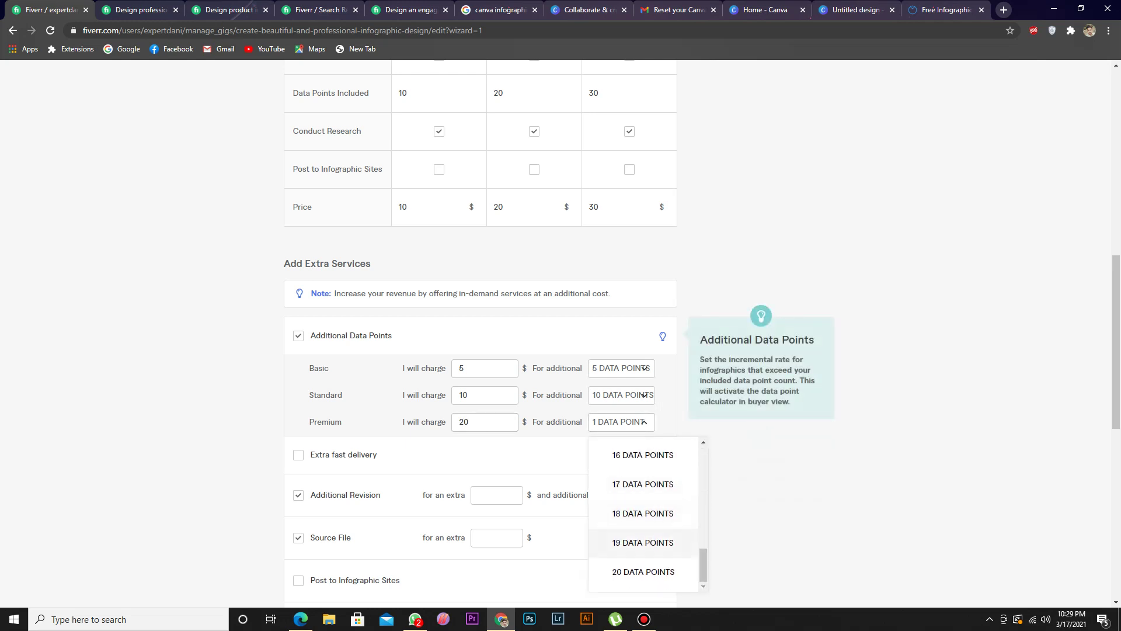
key(Return)
Step: Change the Premium package's charge for additional data points to $15
key(Tab)
key(shift+Tab)
key(shift+Tab)
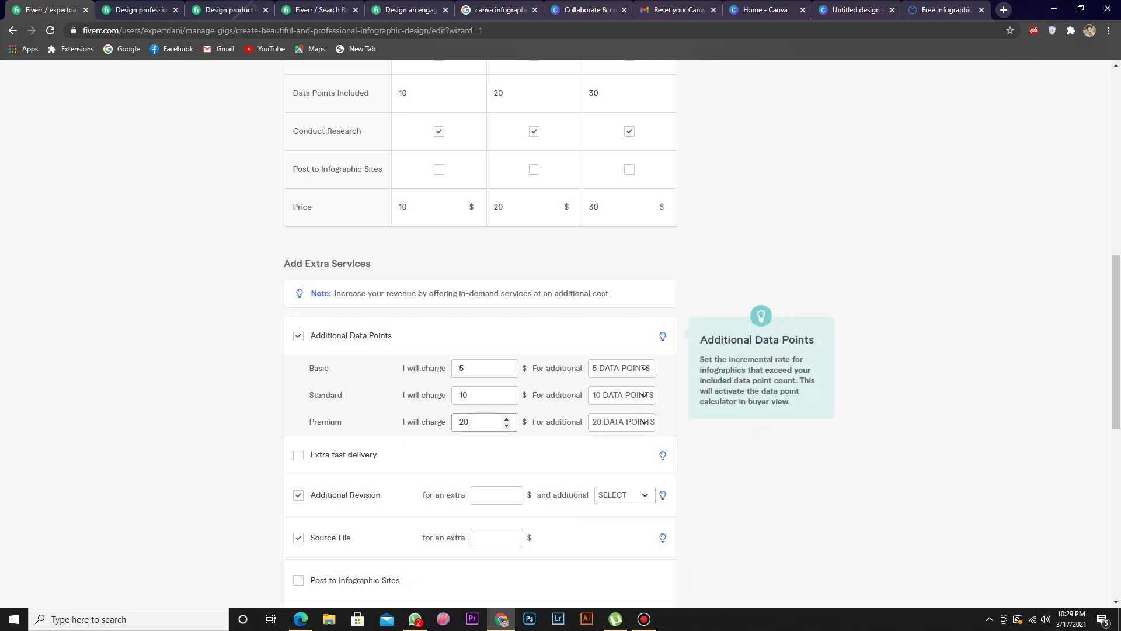
text(15)
key(Tab)
Step: Switch the Additional Data Points extra service off
scroll(481, 331, up, 3)
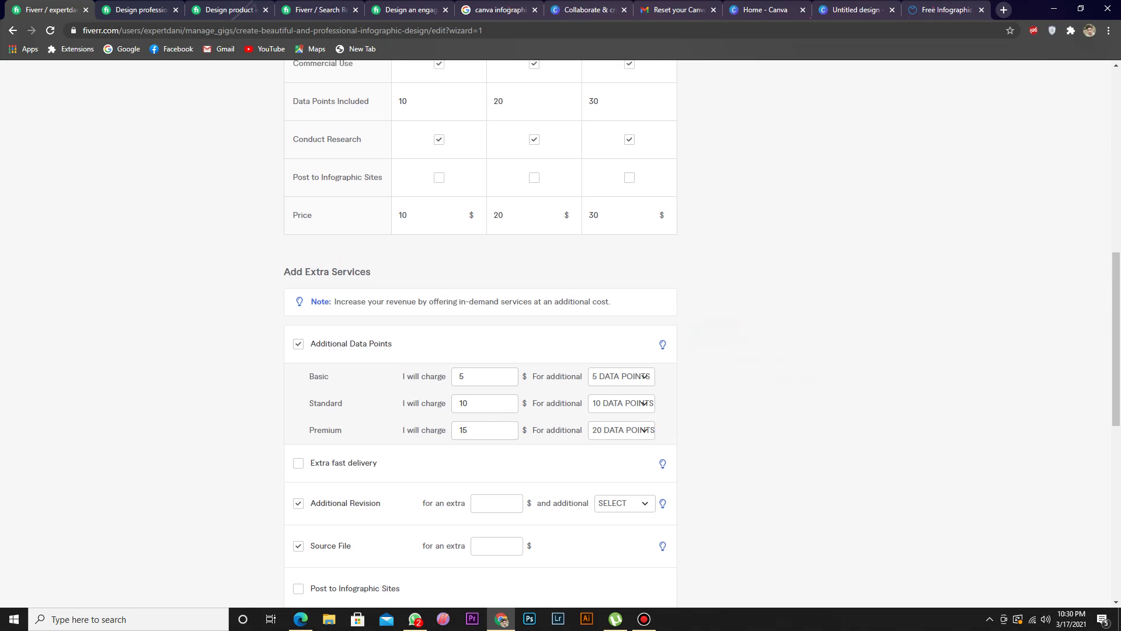
scroll(480, 331, down, 3)
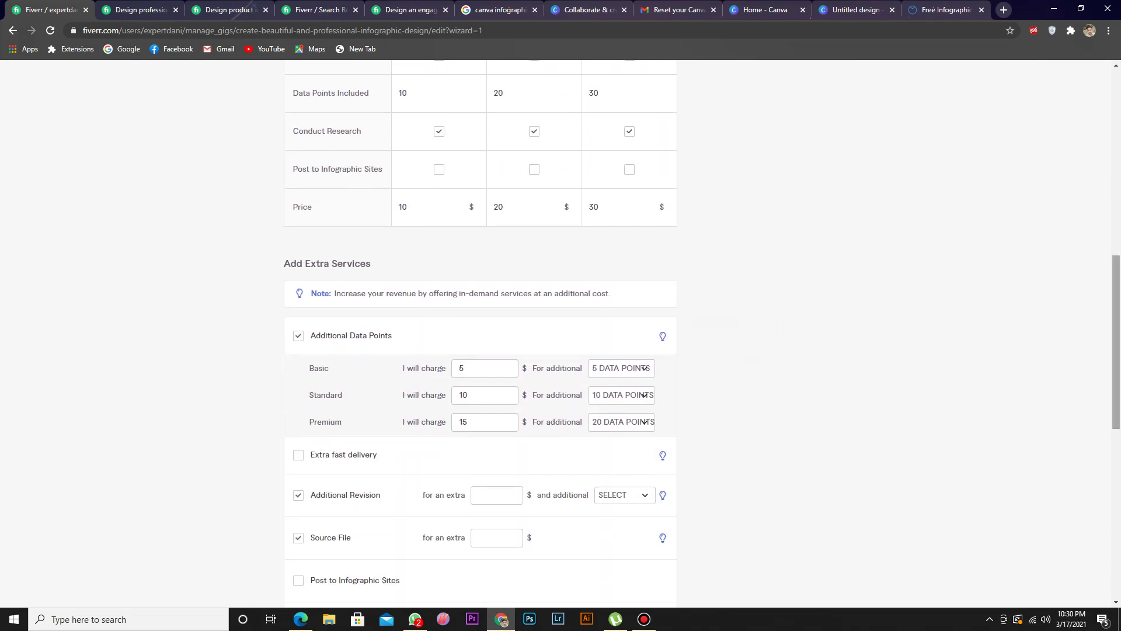
scroll(480, 331, down, 1)
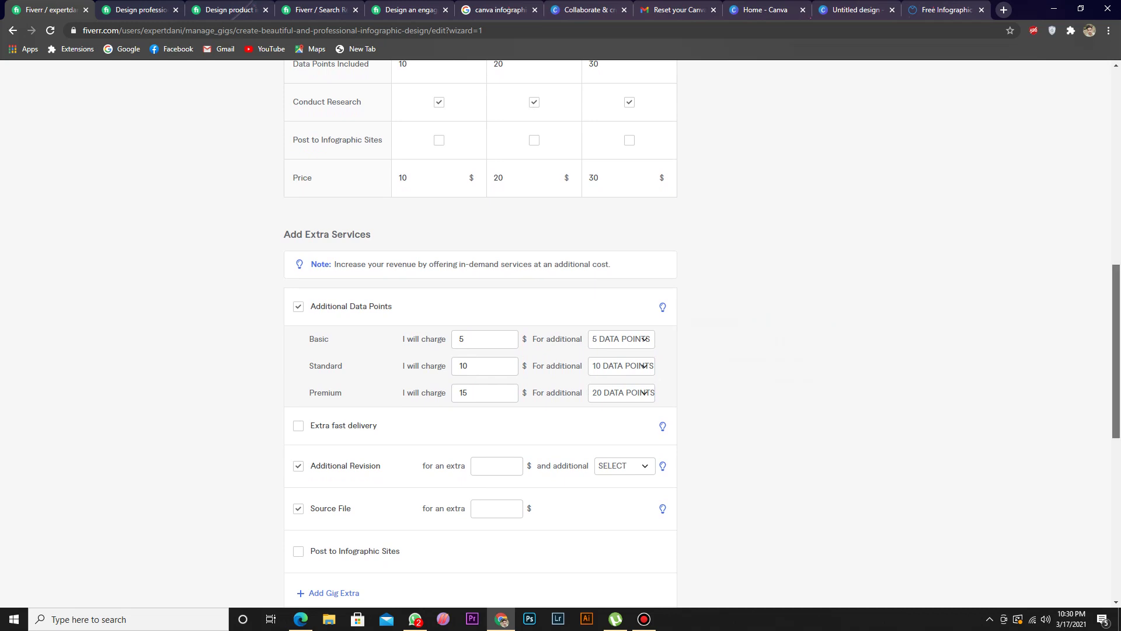
scroll(480, 331, down, 1)
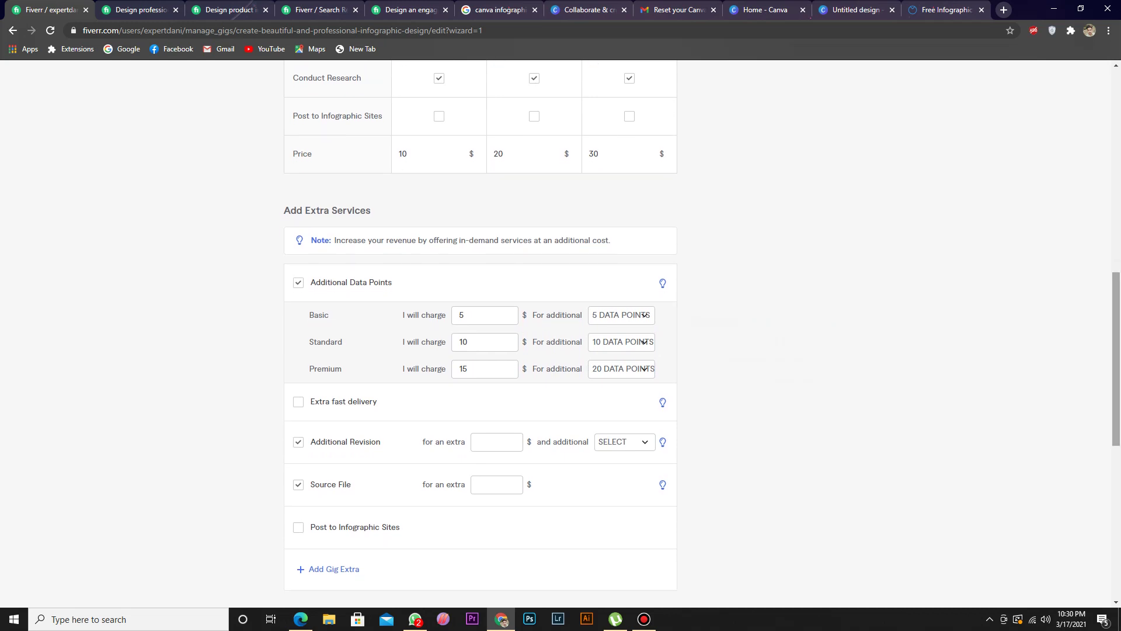
scroll(480, 331, up, 2)
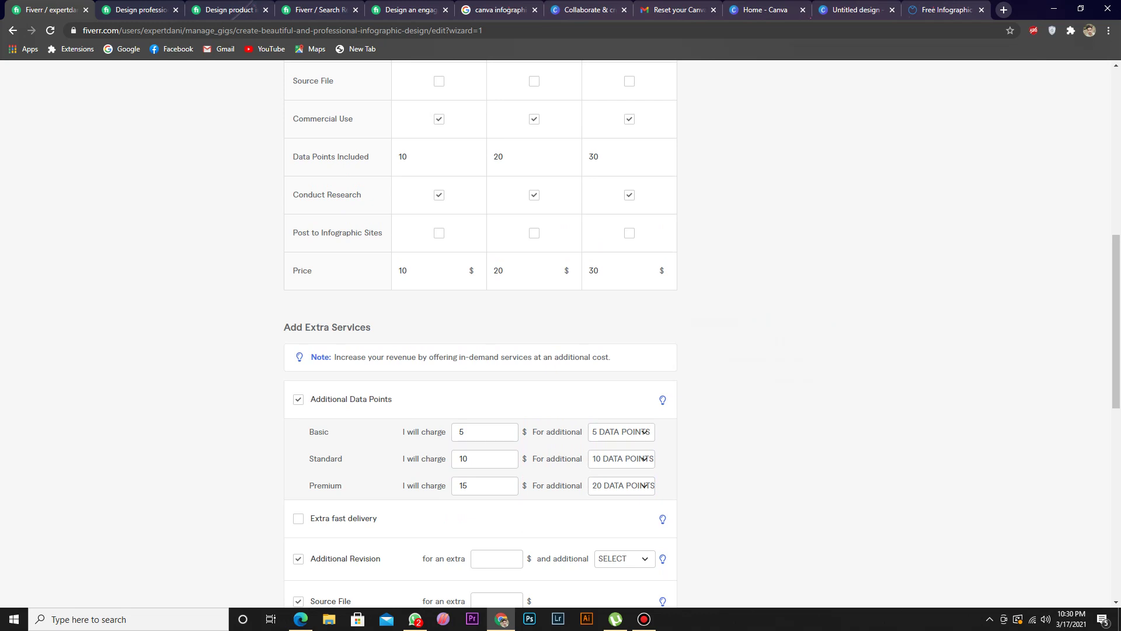
scroll(480, 331, down, 2)
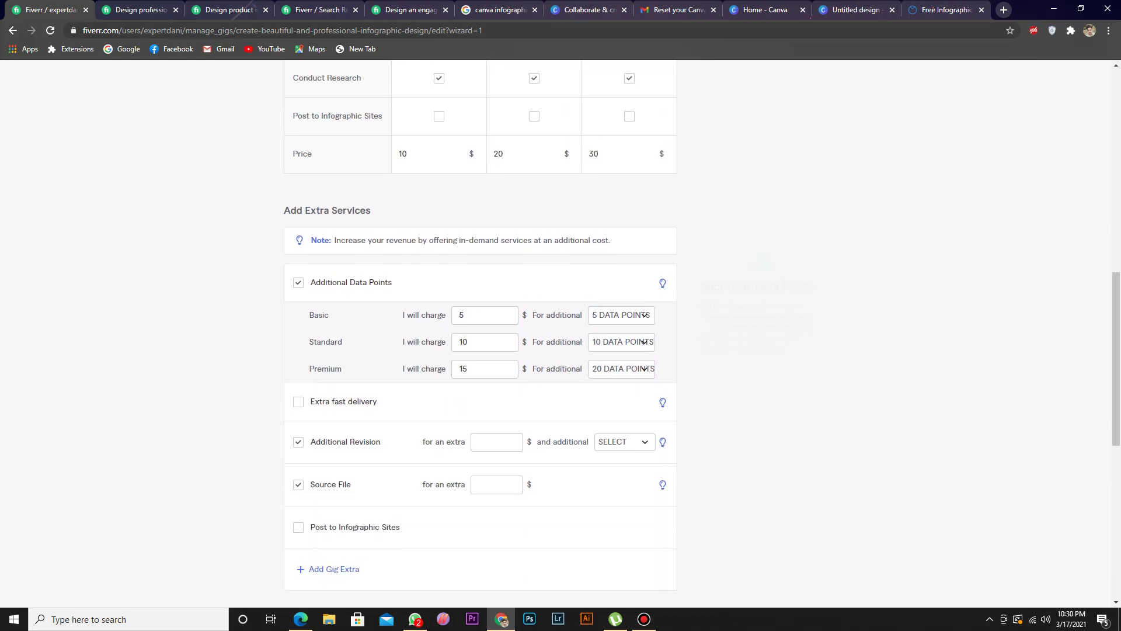
click(507, 342)
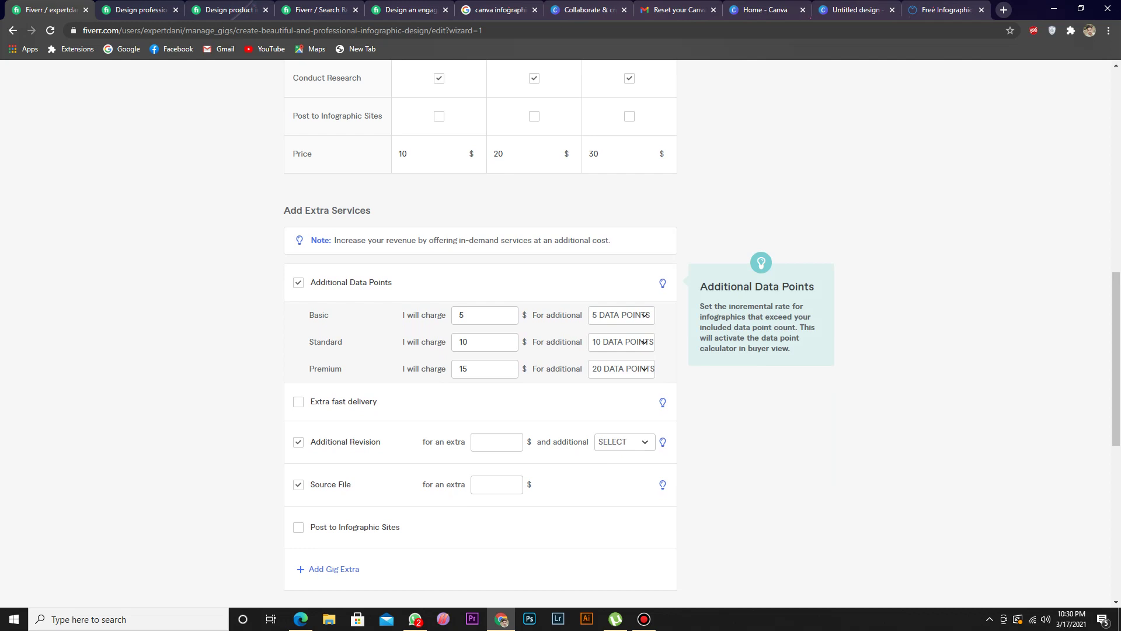
click(465, 342)
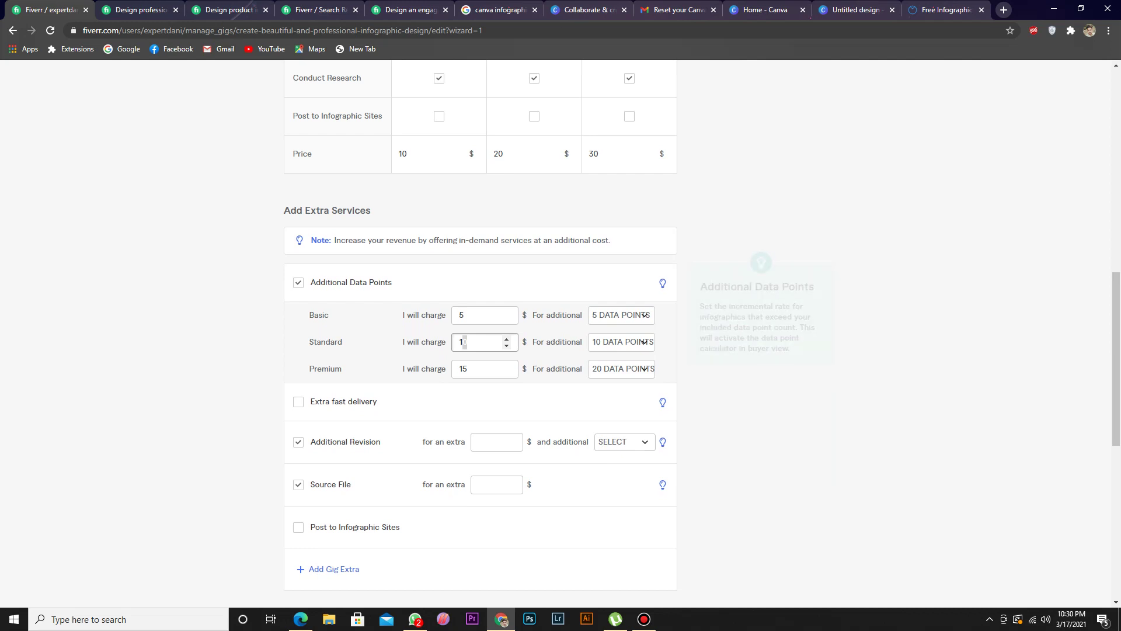
click(299, 282)
Step: Review the scope and prices of the three packages and glance at the package comparison of the competing product infographic gig
scroll(561, 333, up, 9)
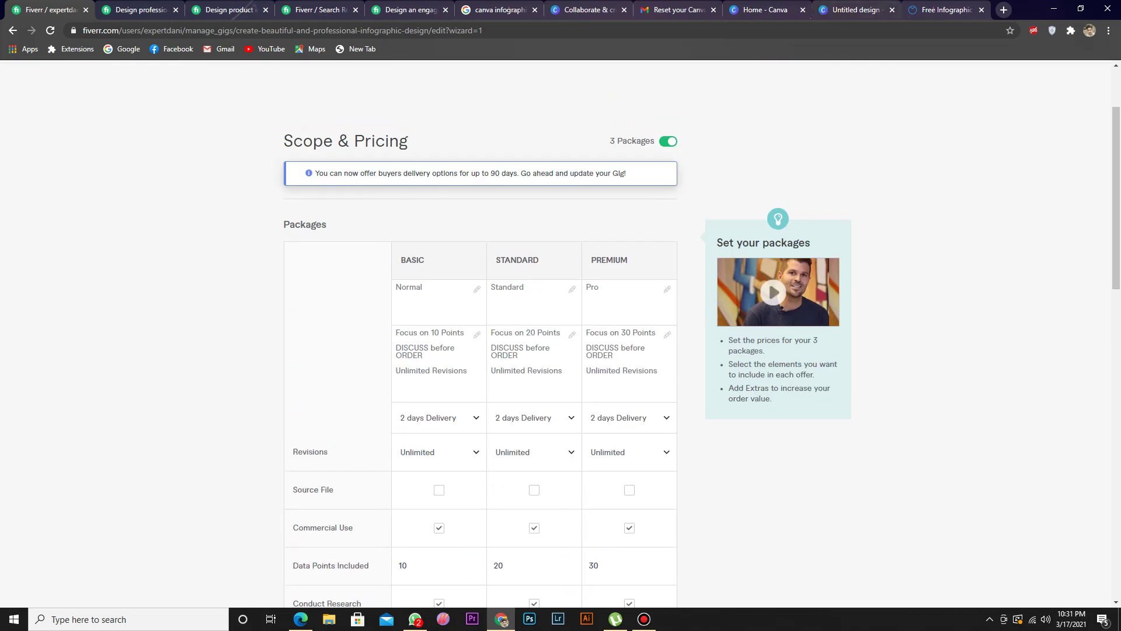
scroll(561, 332, down, 2)
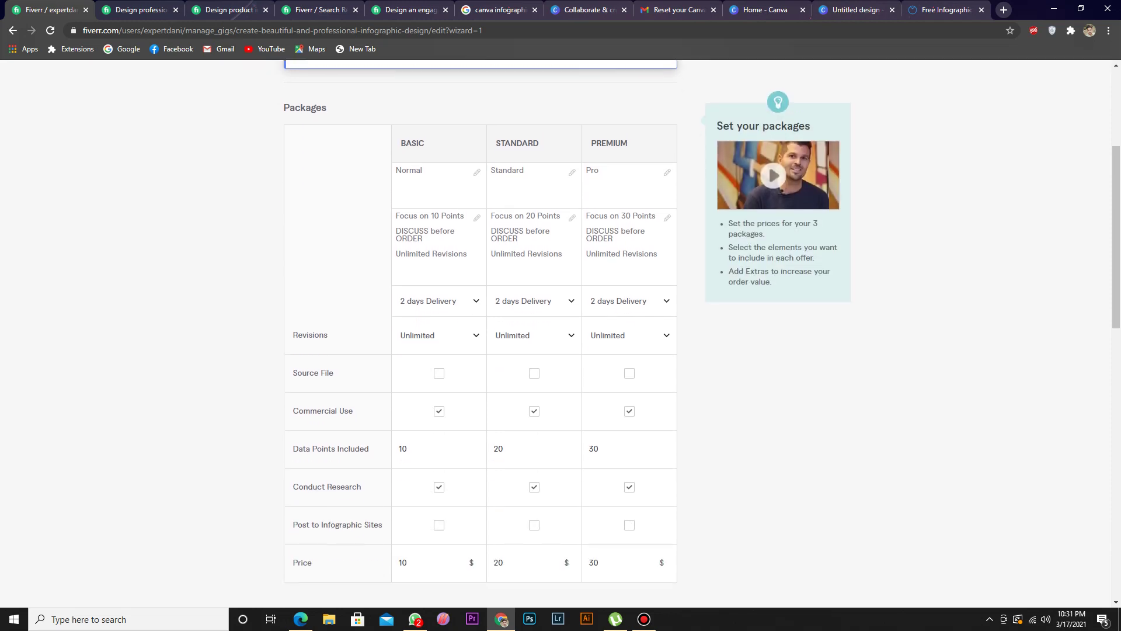
scroll(561, 332, up, 4)
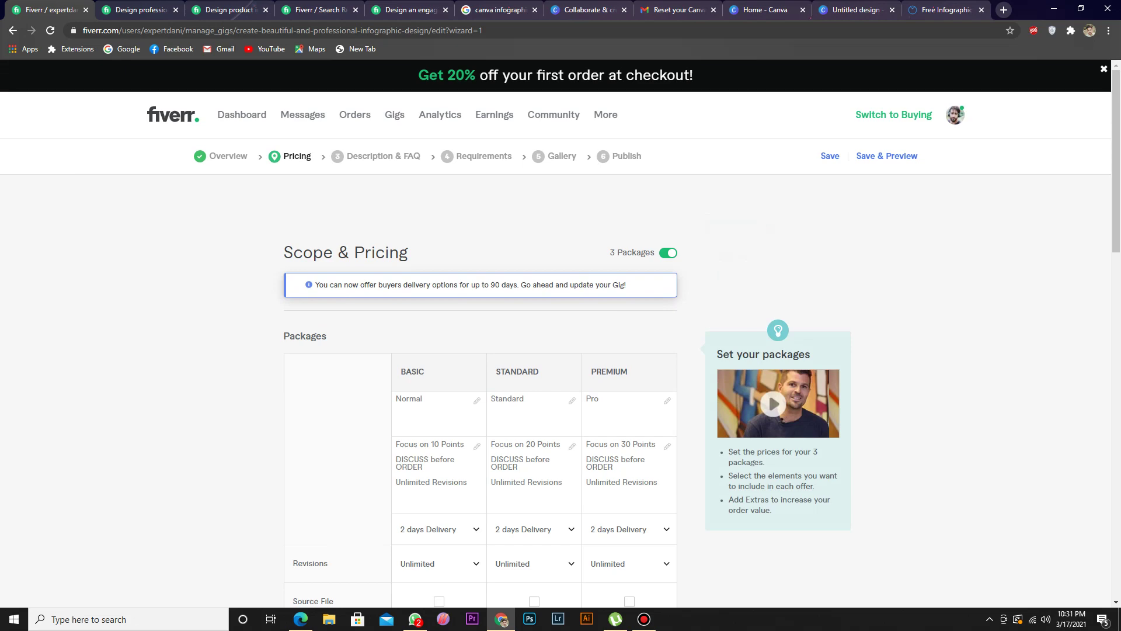
scroll(560, 333, down, 10)
scroll(561, 333, up, 7)
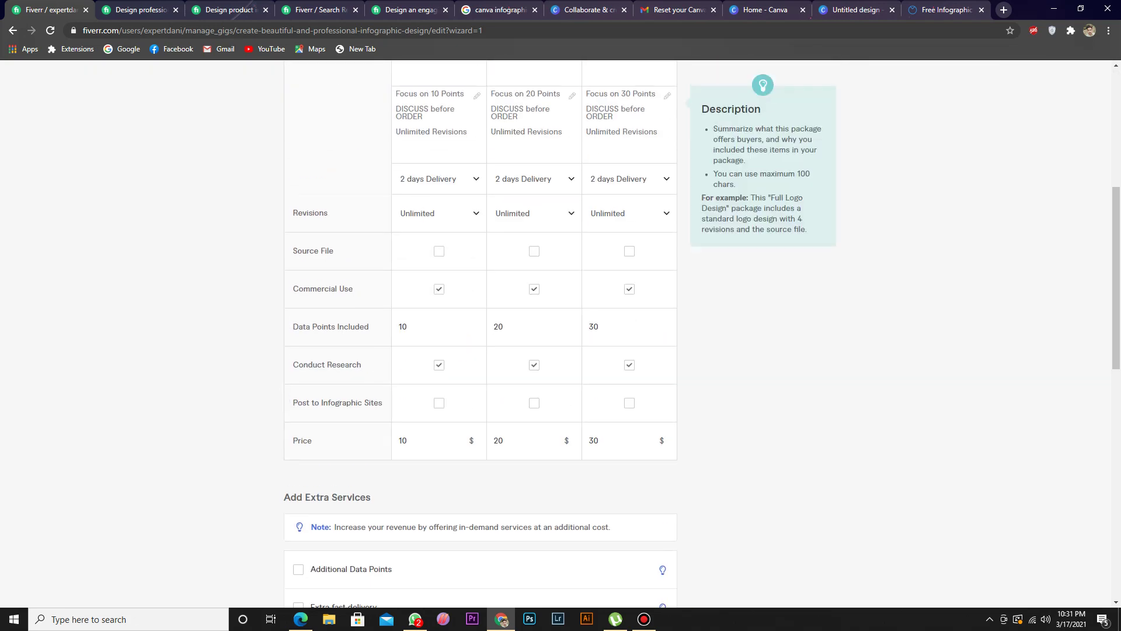
scroll(561, 333, up, 3)
scroll(561, 333, down, 5)
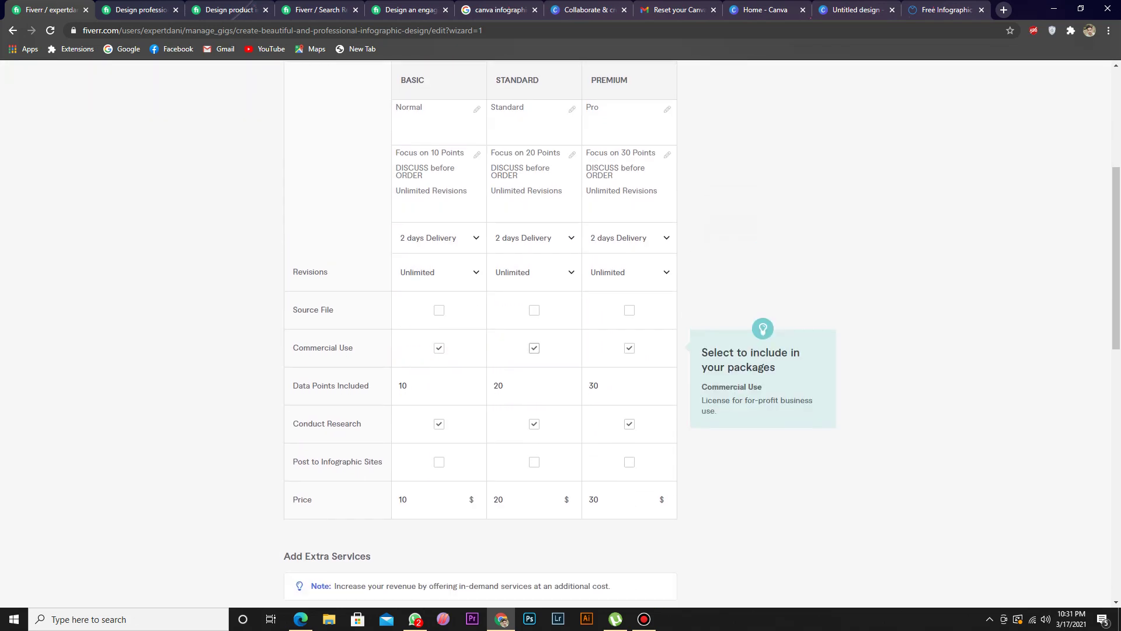
scroll(561, 333, up, 3)
key(ctrl+3)
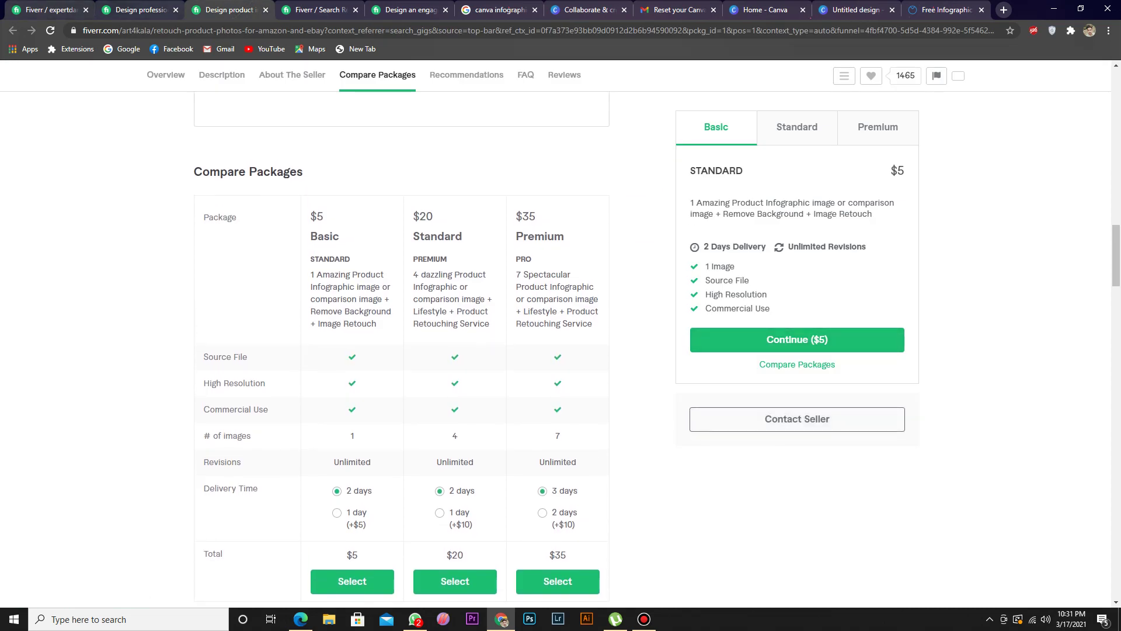
key(ctrl+1)
Step: Switch the Additional Revision and Source File extra services off
scroll(560, 333, down, 5)
scroll(561, 333, down, 5)
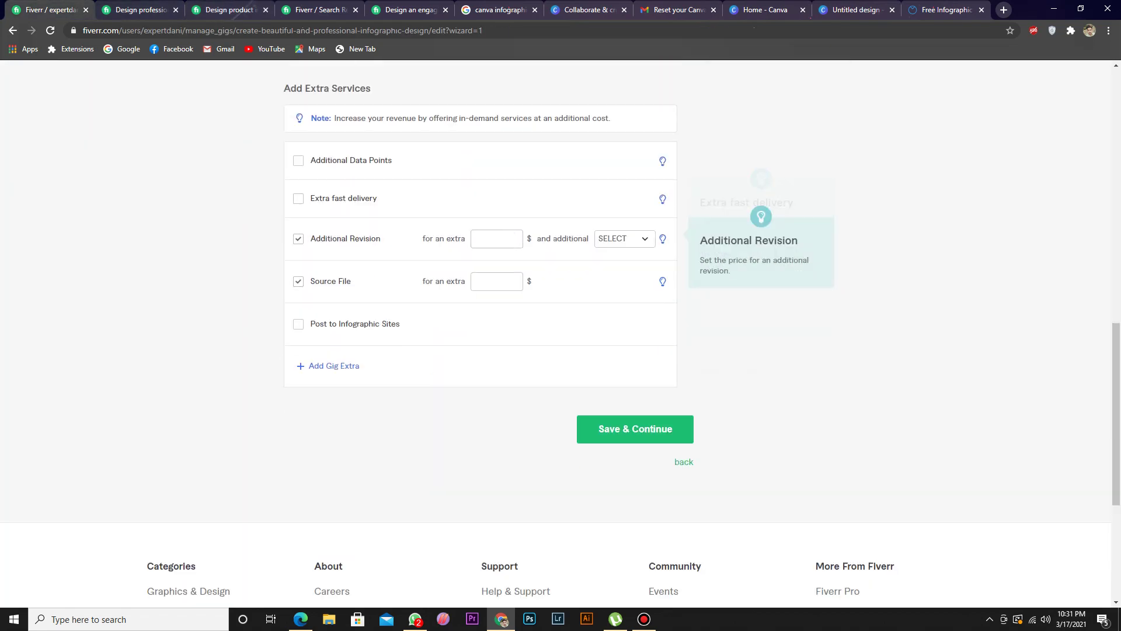
scroll(561, 333, up, 1)
click(298, 296)
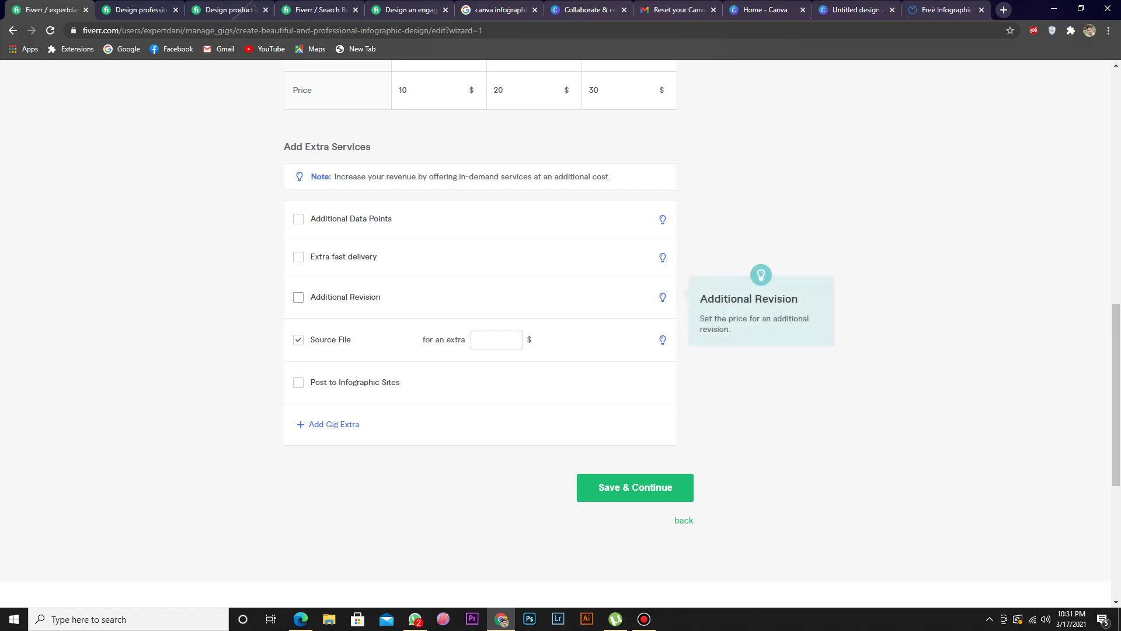
click(298, 339)
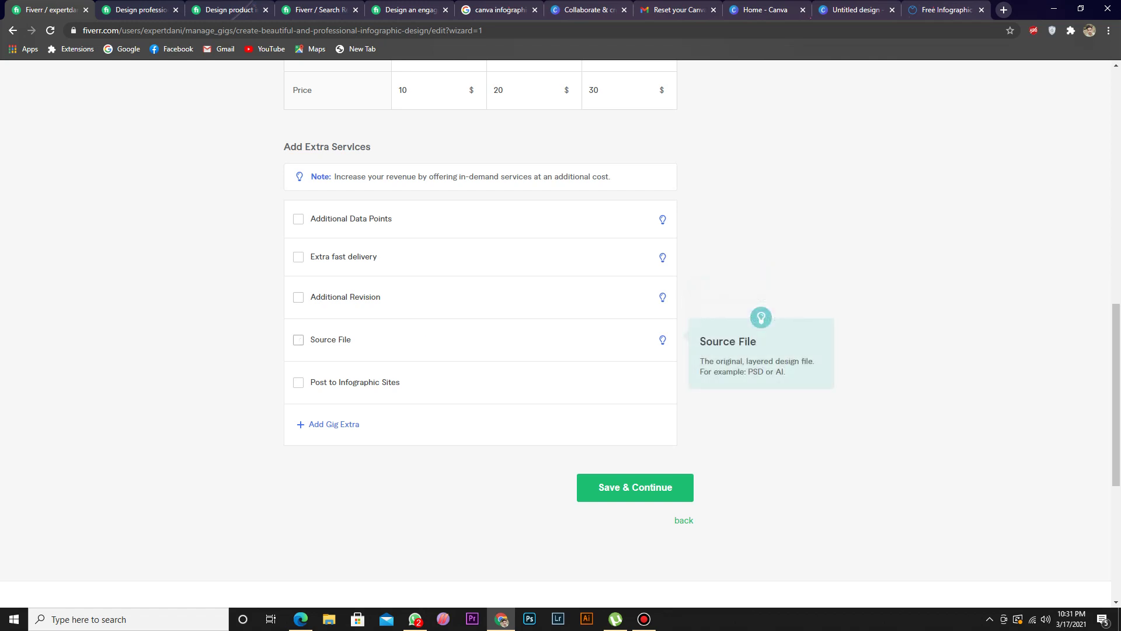
Step: Try the Source File extra service on and off again, ending with it switched off
click(297, 339)
click(490, 340)
click(298, 339)
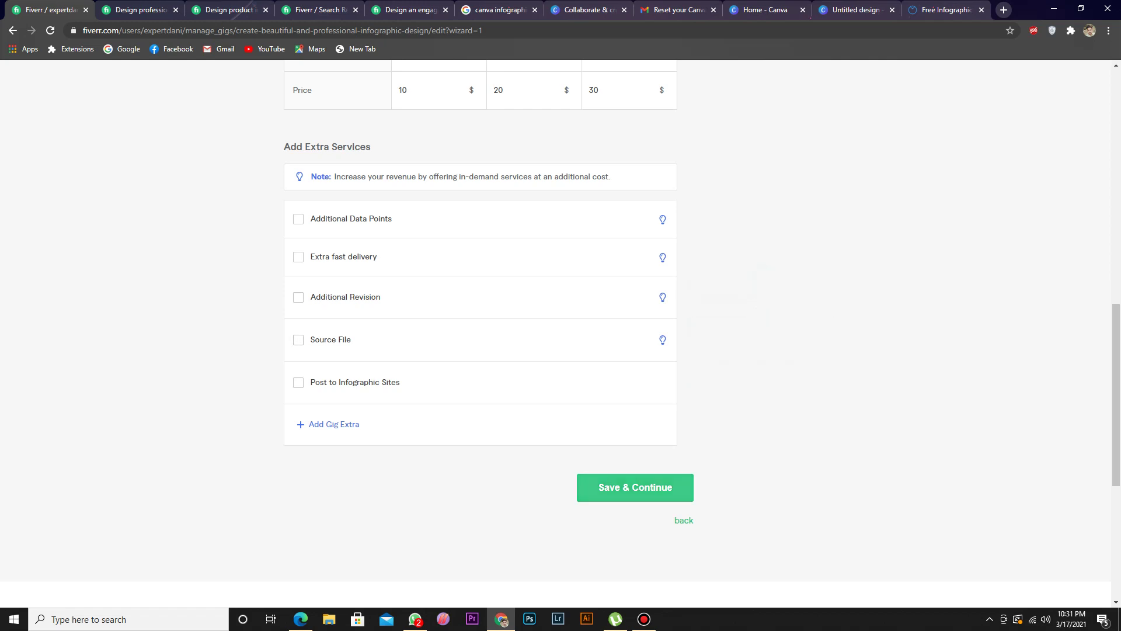
click(298, 340)
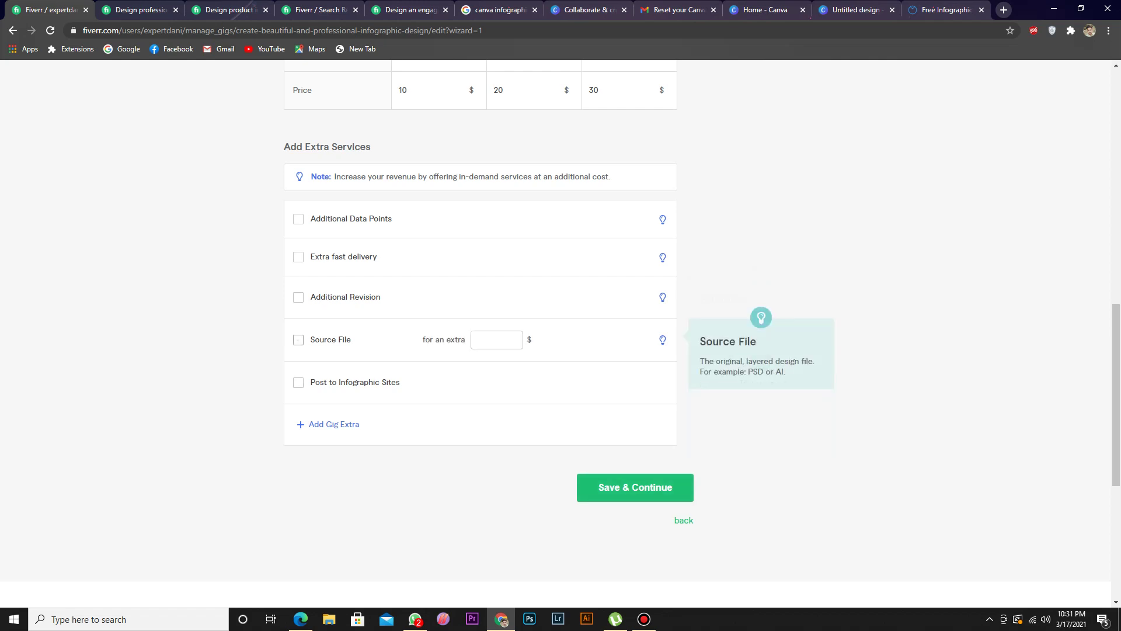
click(298, 340)
double_click(324, 340)
click(297, 339)
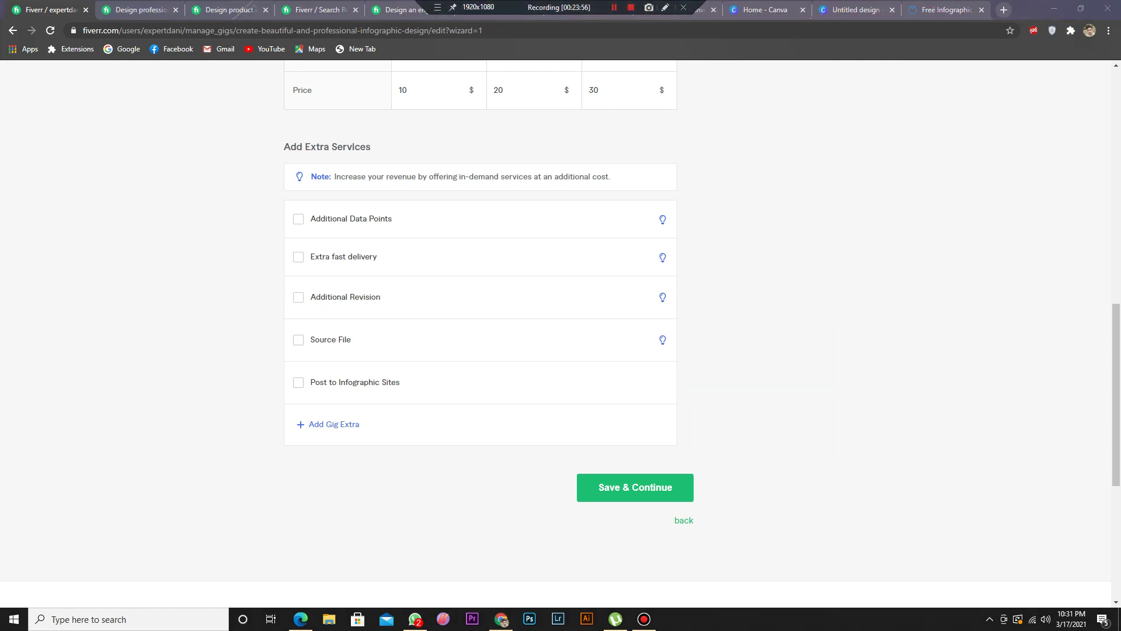
click(297, 339)
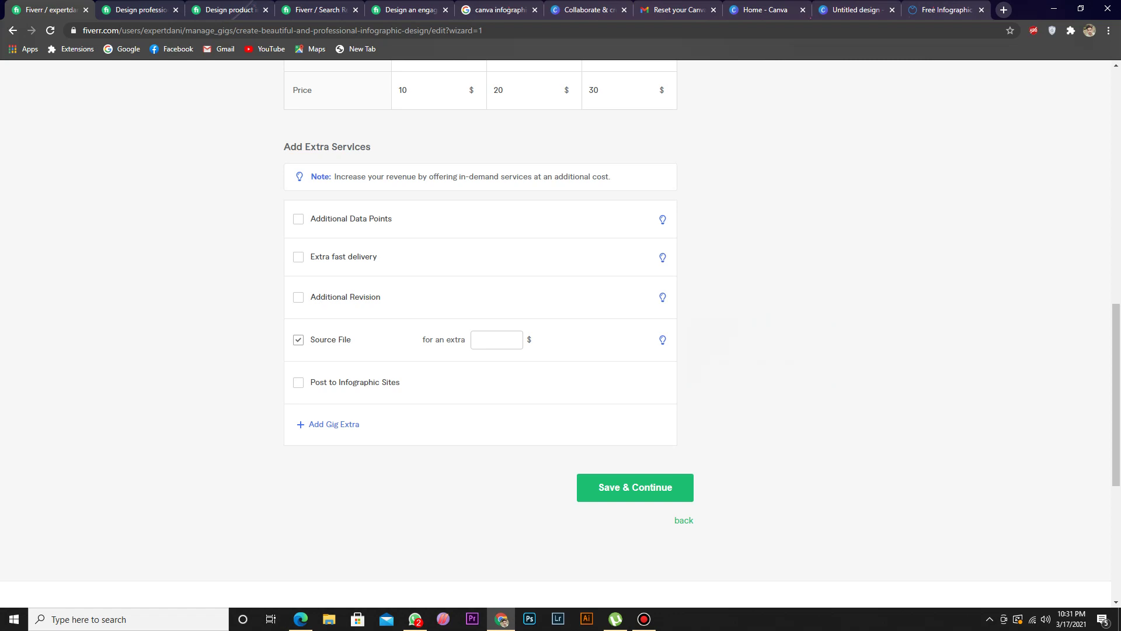
click(298, 340)
Step: Save the pricing section and continue to the gig's Description & FAQ section
scroll(561, 327, down, 1)
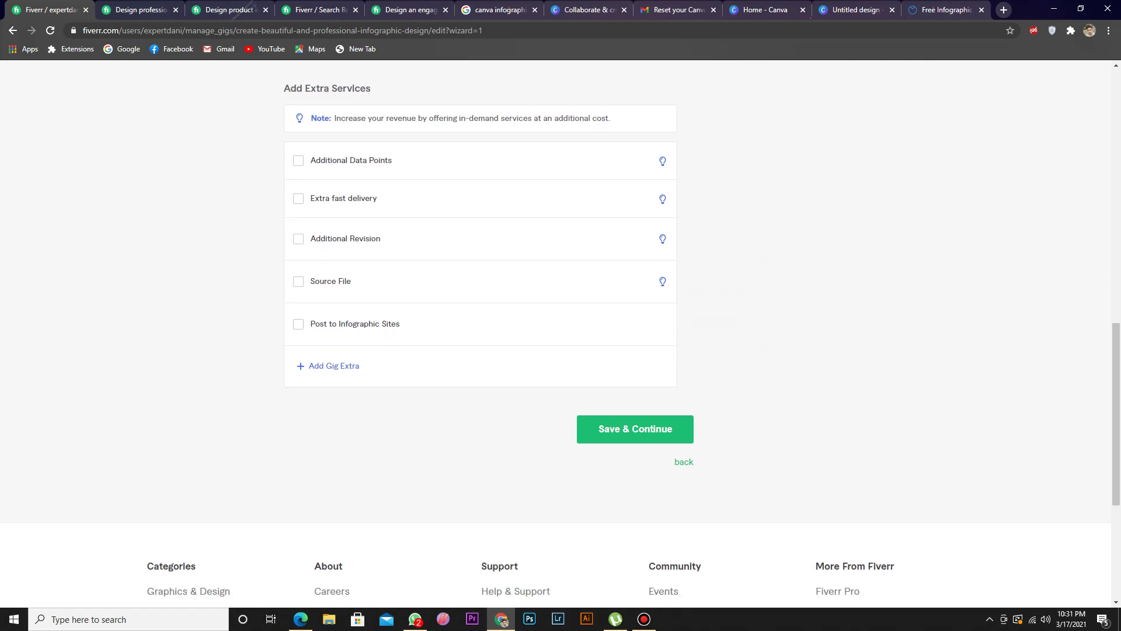
click(635, 429)
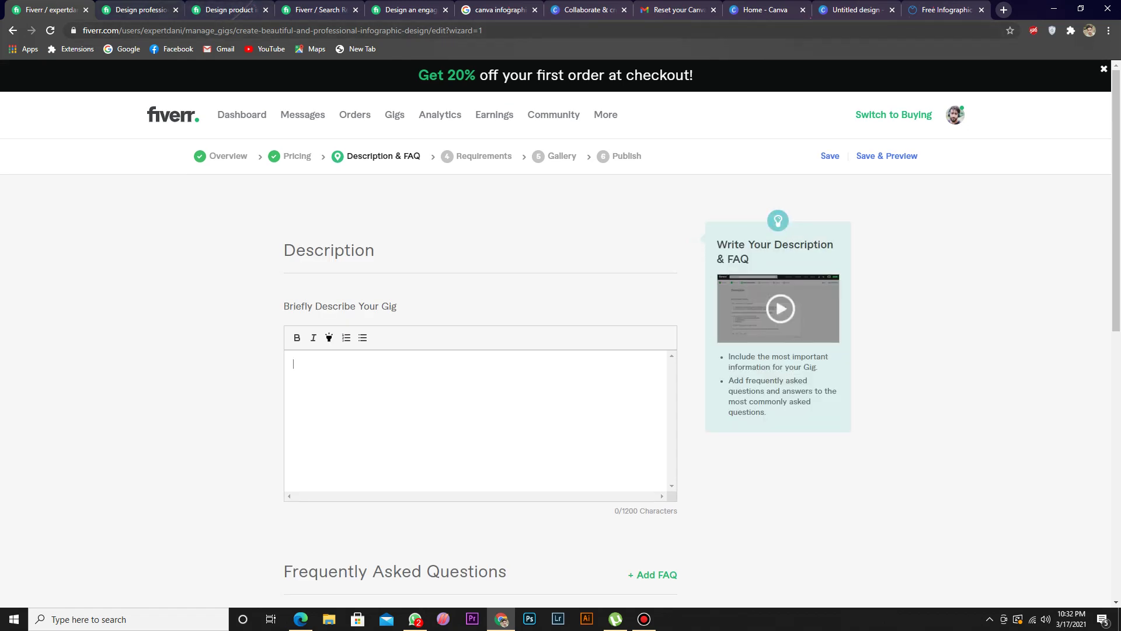
Step: Read the greeting and introductory paragraph in the description of the competing infographic flow chart gig
key(ctrl+Tab)
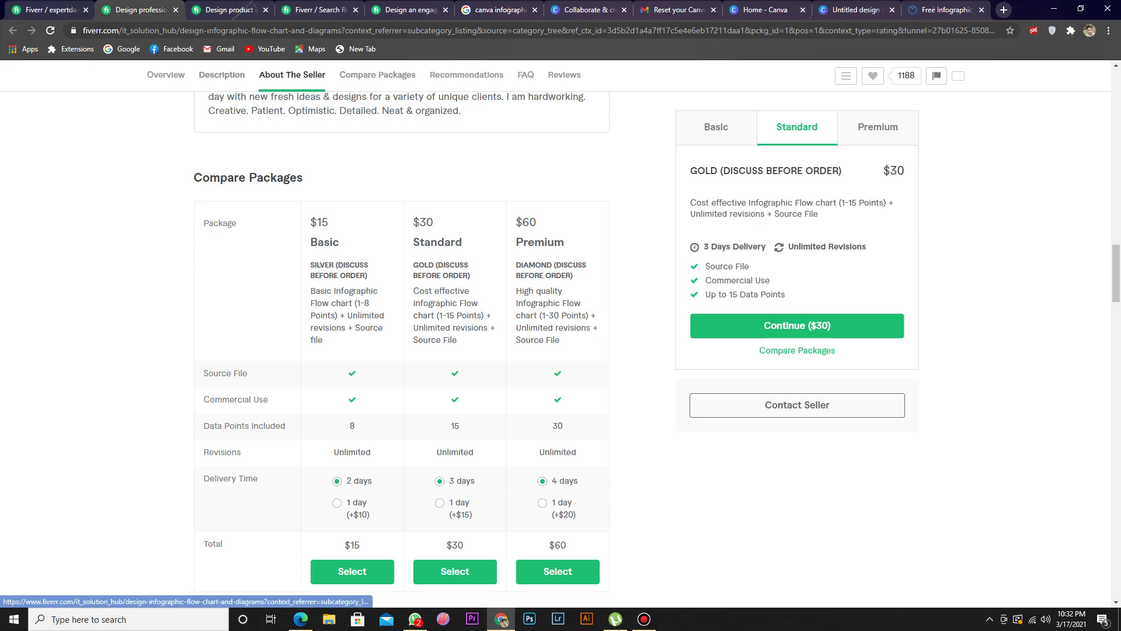
click(222, 75)
scroll(402, 349, down, 7)
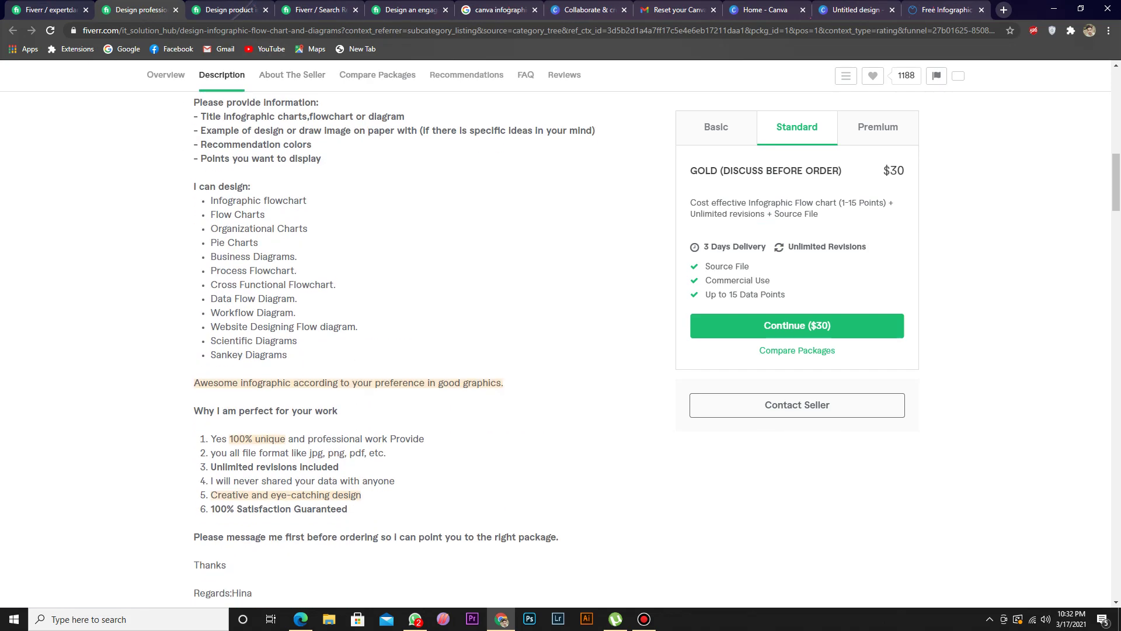
scroll(402, 349, up, 7)
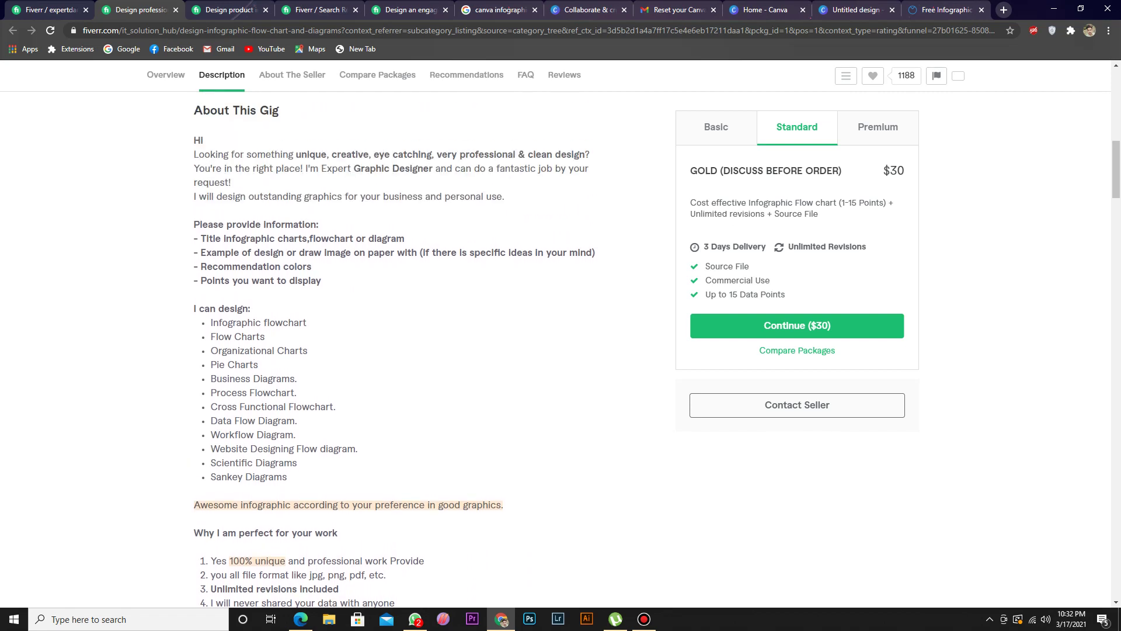
scroll(402, 349, down, 2)
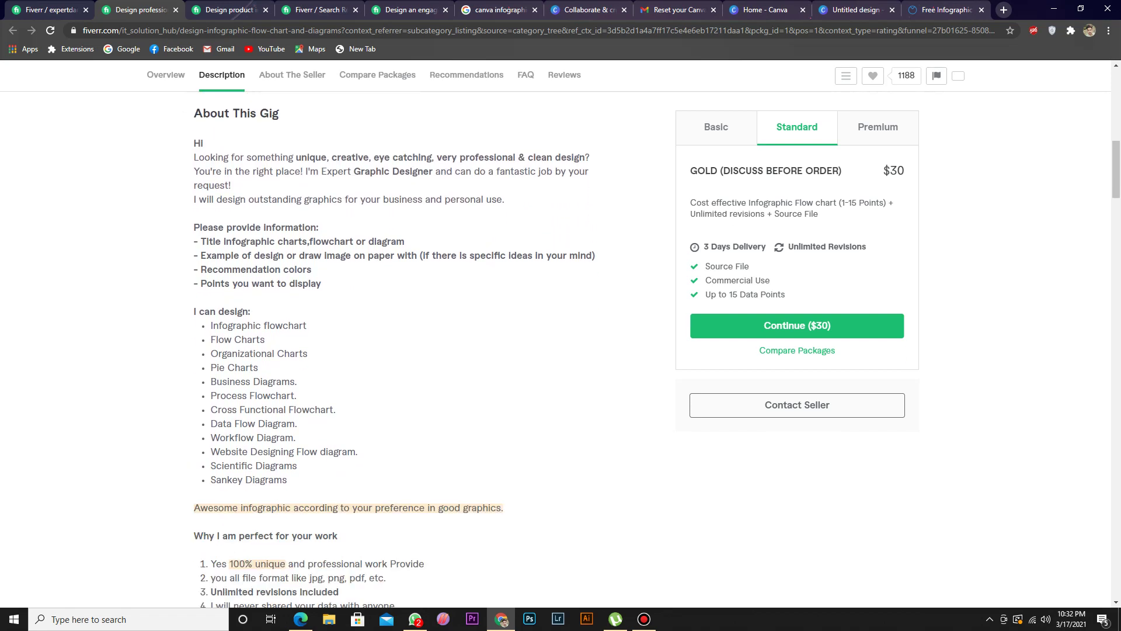
mouse_move(194, 140)
mouse_down()
mouse_move(257, 159)
mouse_move(232, 186)
mouse_move(289, 171)
mouse_move(292, 158)
mouse_move(353, 158)
mouse_move(203, 146)
mouse_move(352, 172)
mouse_move(500, 172)
mouse_move(194, 140)
mouse_up()
drag(385, 158, 232, 185)
click(231, 186)
drag(194, 141, 504, 200)
Step: Examine the information the competing gig requests from buyers, including the title, design example, and recommended colors
scroll(504, 200, down, 2)
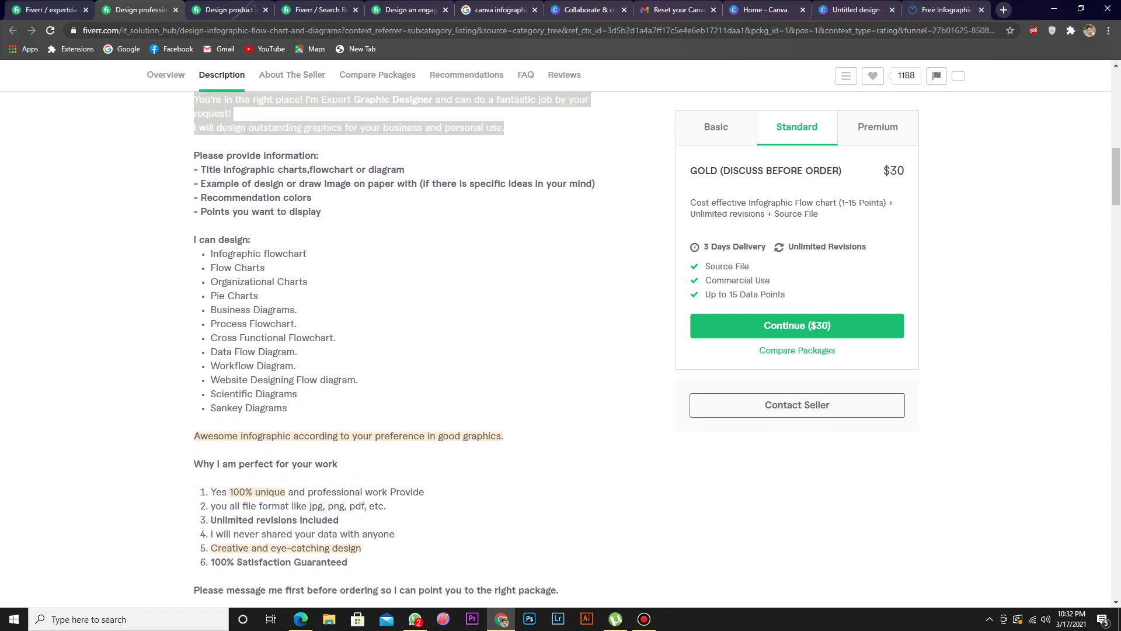
scroll(394, 351, up, 1)
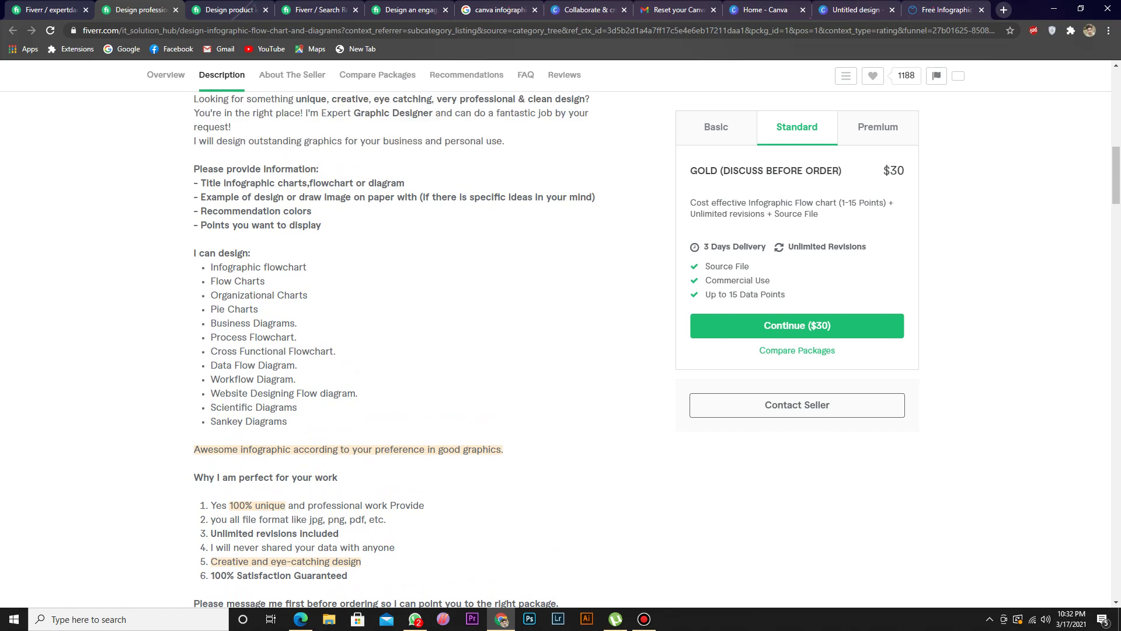
drag(194, 169, 321, 225)
click(350, 228)
drag(201, 183, 321, 182)
click(322, 183)
drag(277, 182, 405, 183)
drag(200, 197, 417, 197)
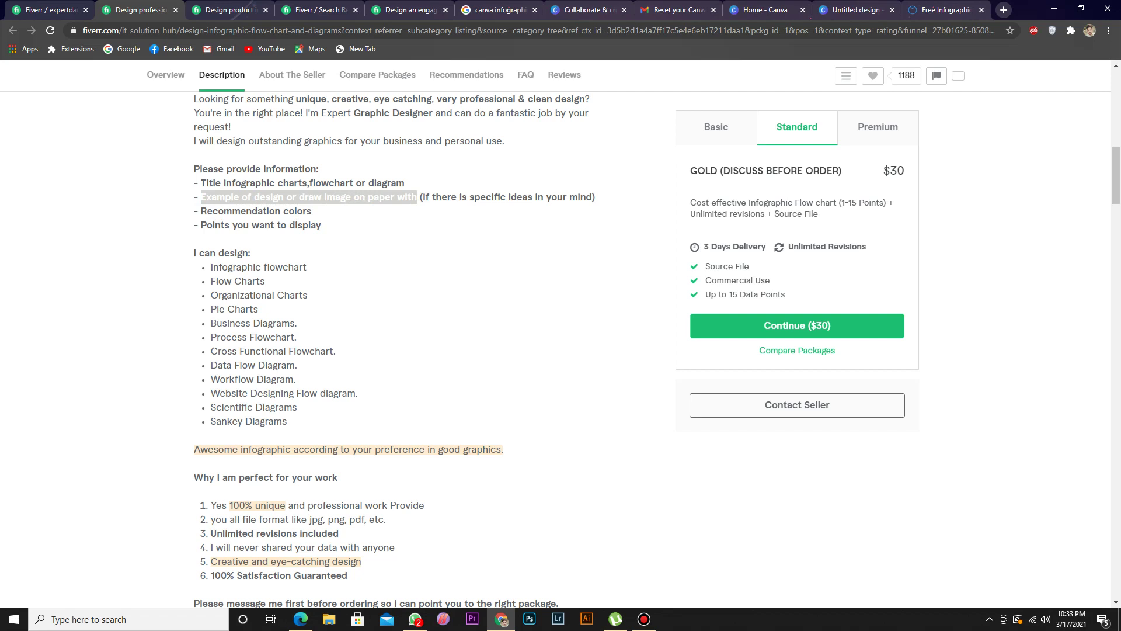
click(417, 199)
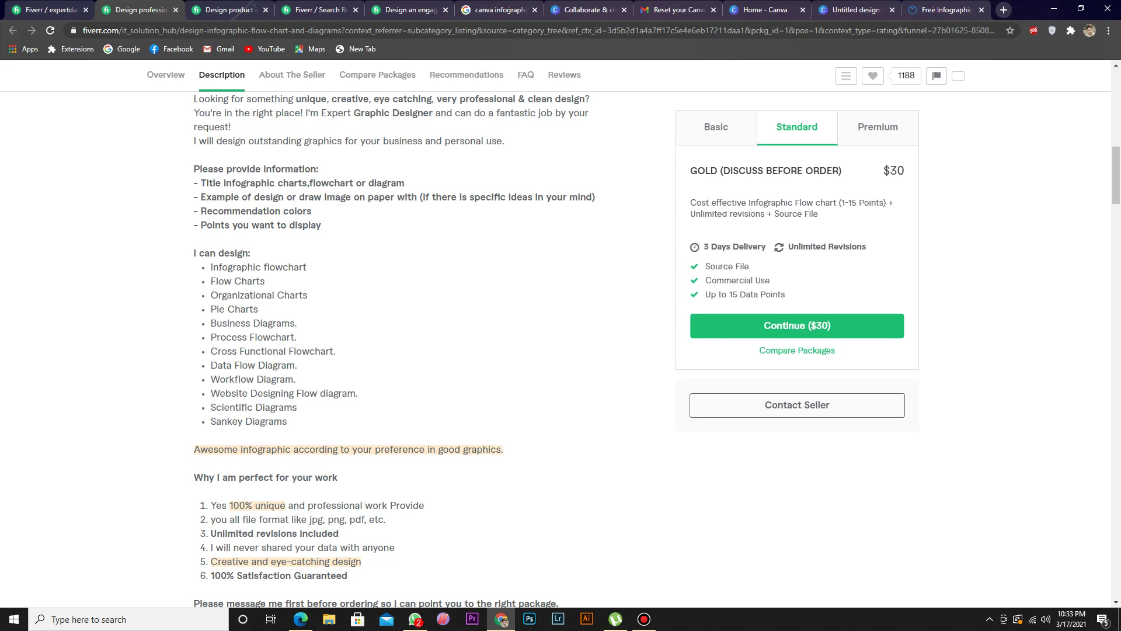
drag(205, 197, 591, 197)
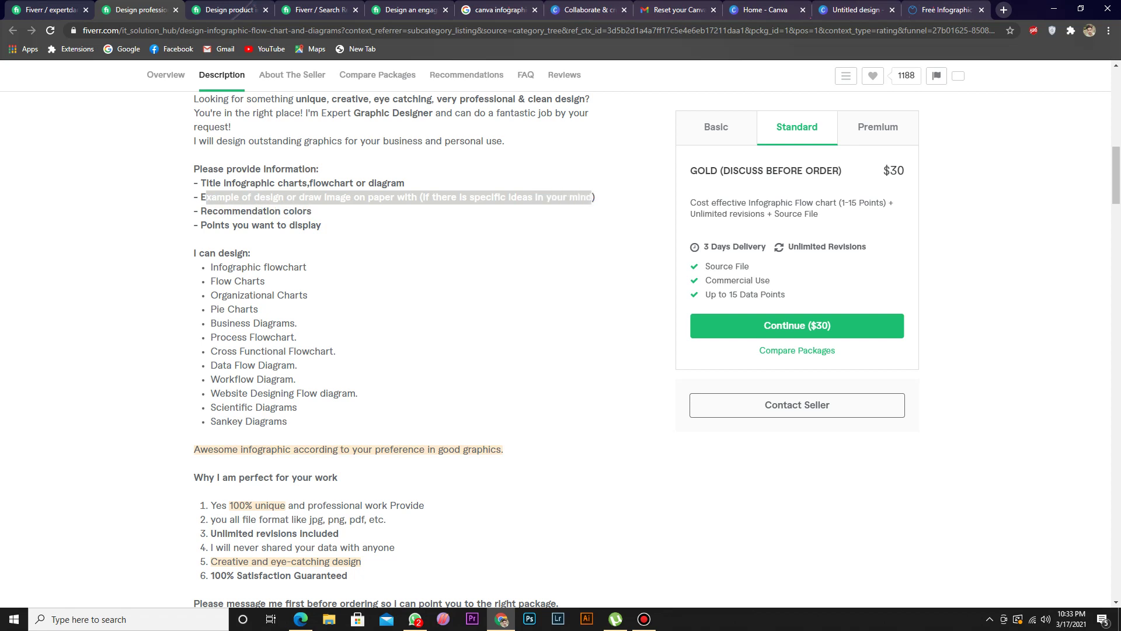
drag(201, 197, 594, 197)
drag(594, 197, 194, 197)
click(362, 212)
drag(201, 211, 312, 212)
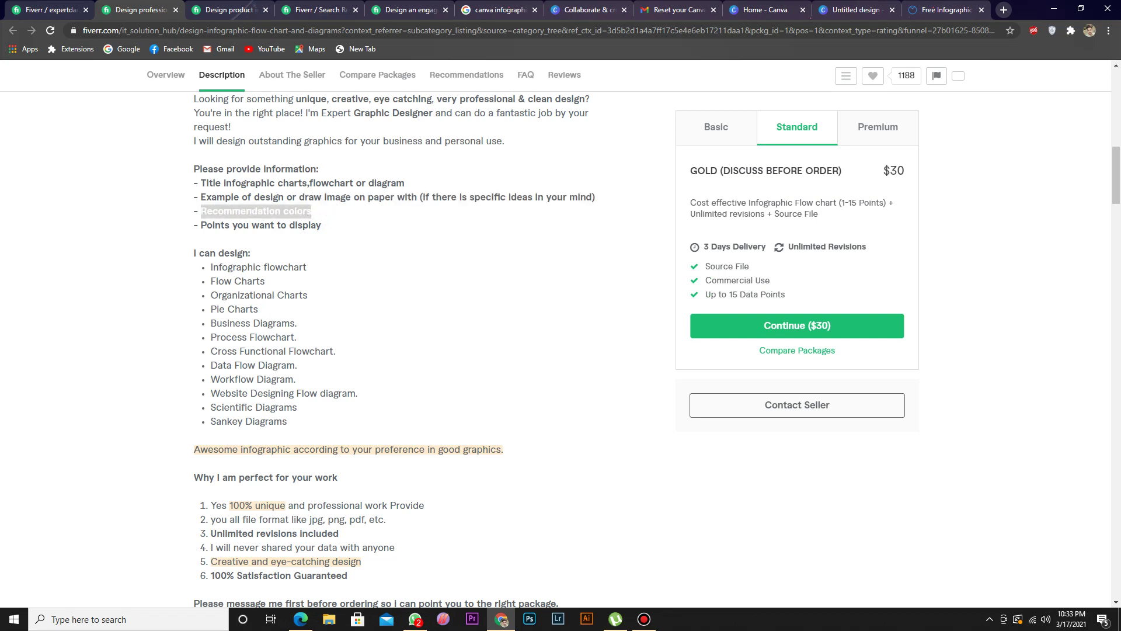
click(311, 211)
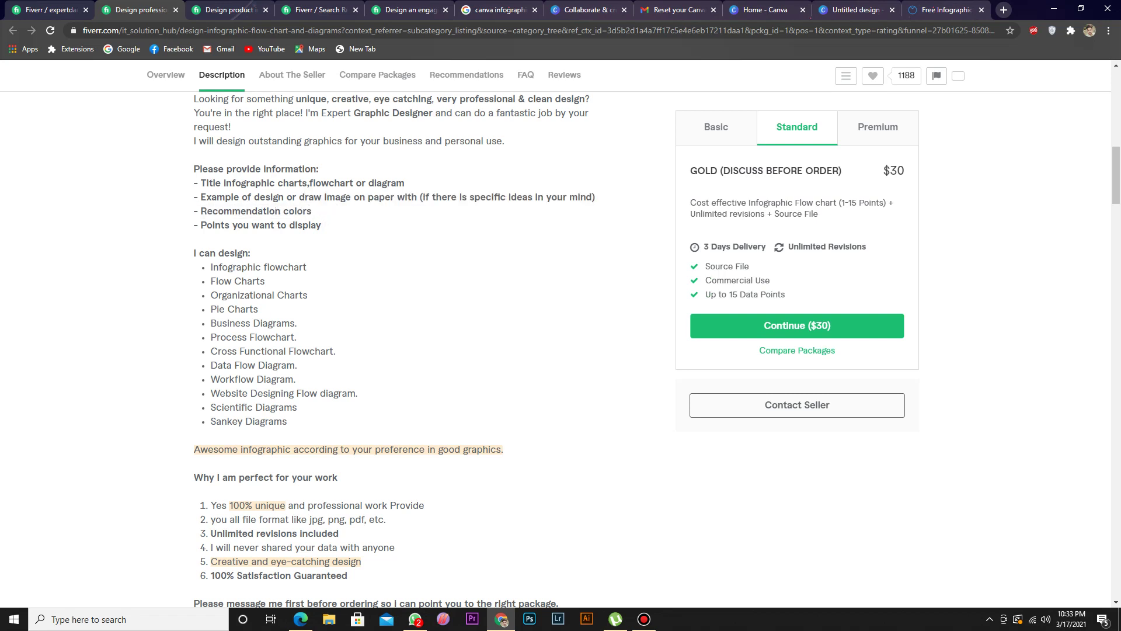
Step: Examine the "I can design" list of offered infographic, chart and diagram types in the competing gig's description
scroll(394, 350, up, 1)
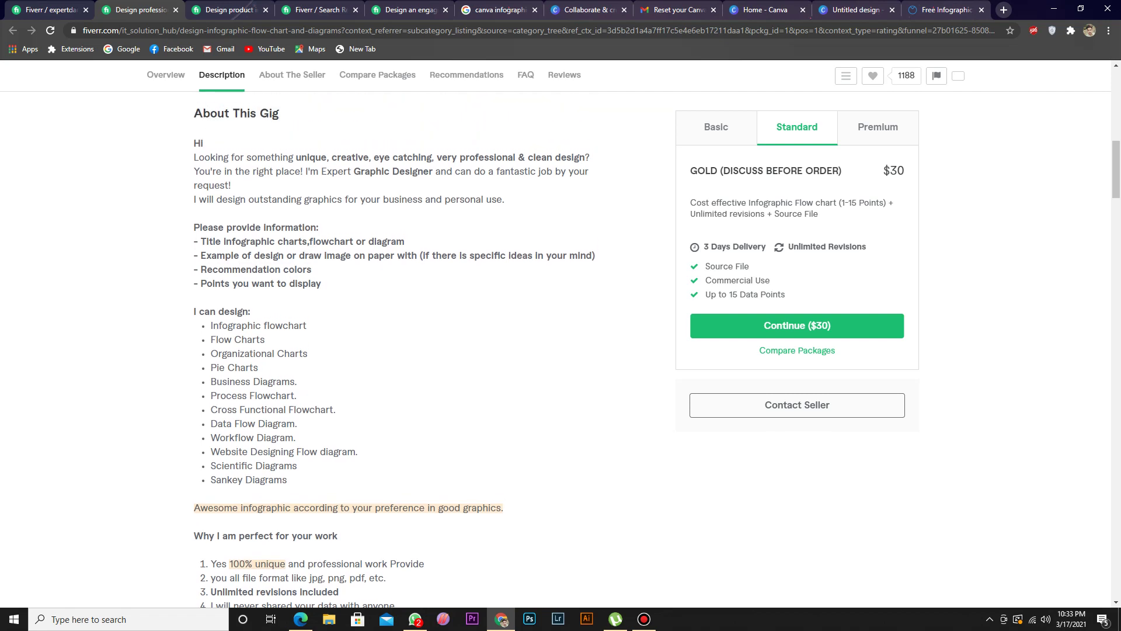
scroll(395, 351, down, 3)
scroll(395, 351, up, 3)
scroll(409, 350, down, 4)
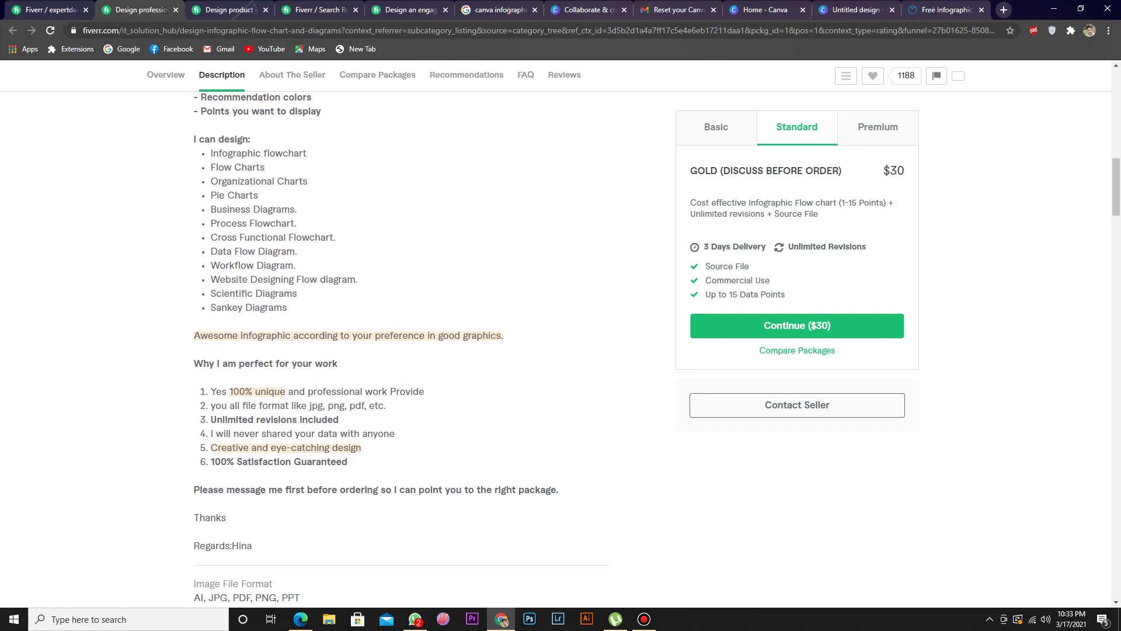
scroll(409, 351, up, 3)
drag(198, 253, 287, 422)
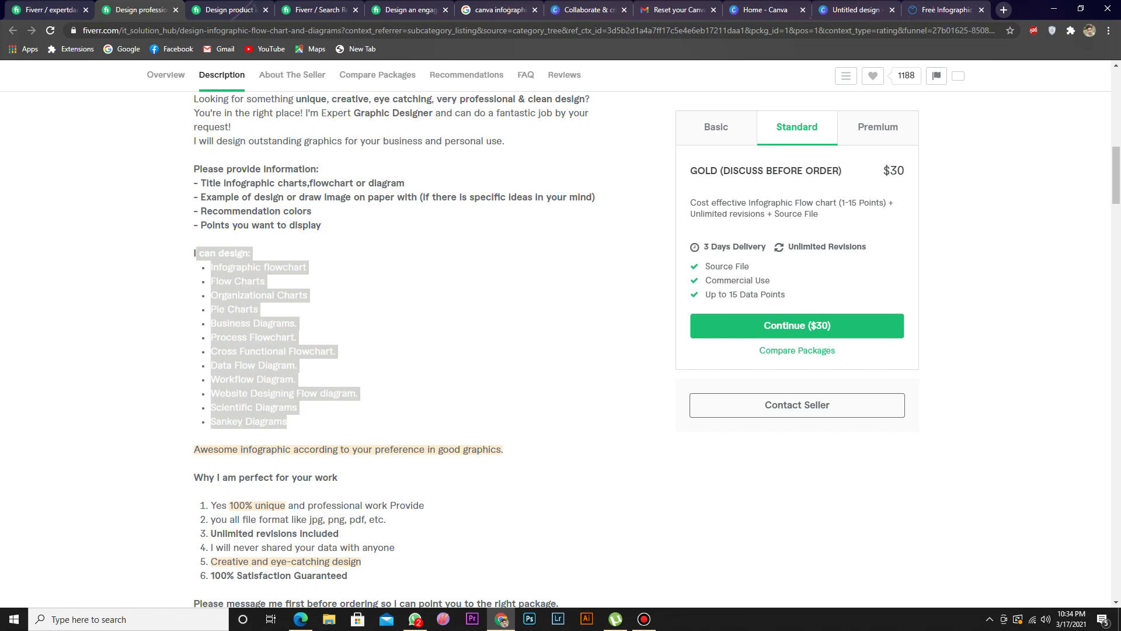
click(288, 422)
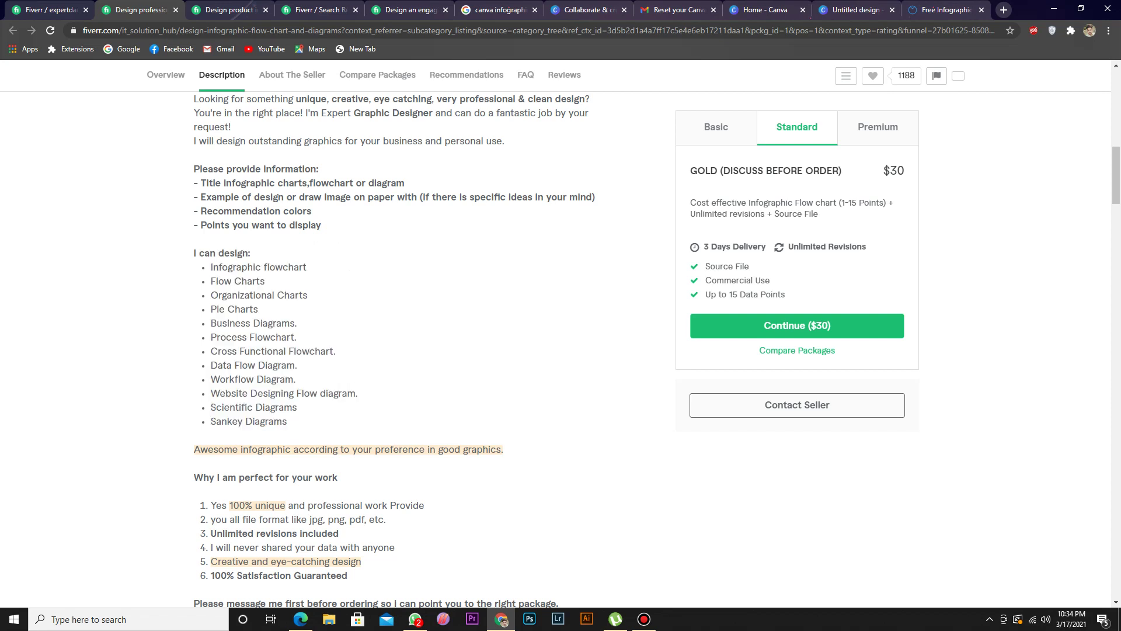
scroll(409, 350, up, 2)
scroll(409, 350, down, 3)
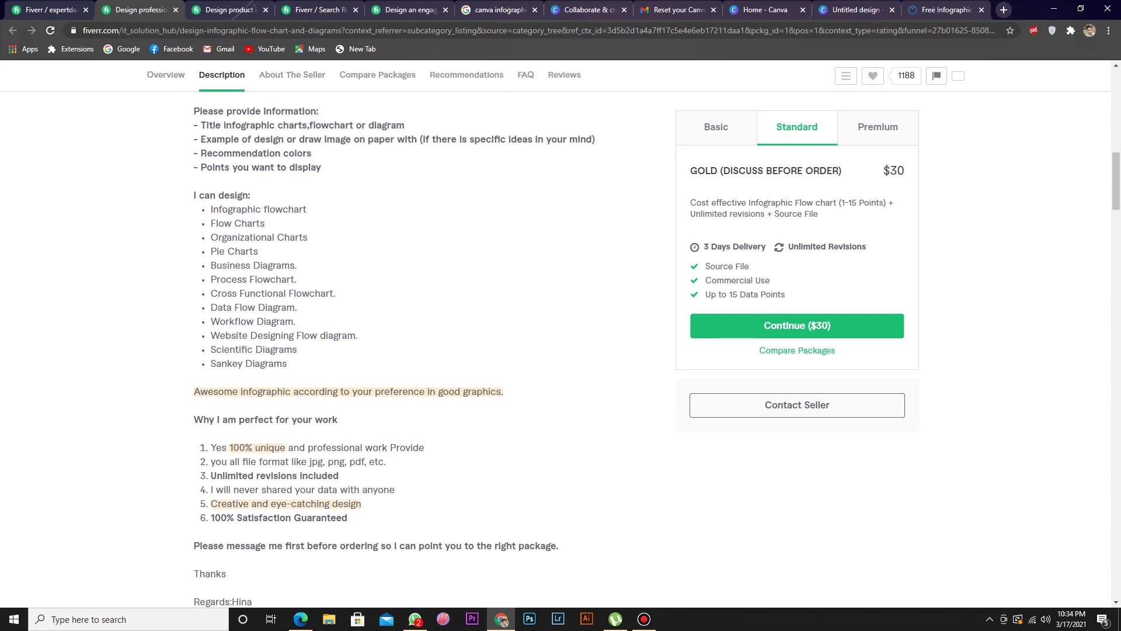
scroll(409, 351, up, 1)
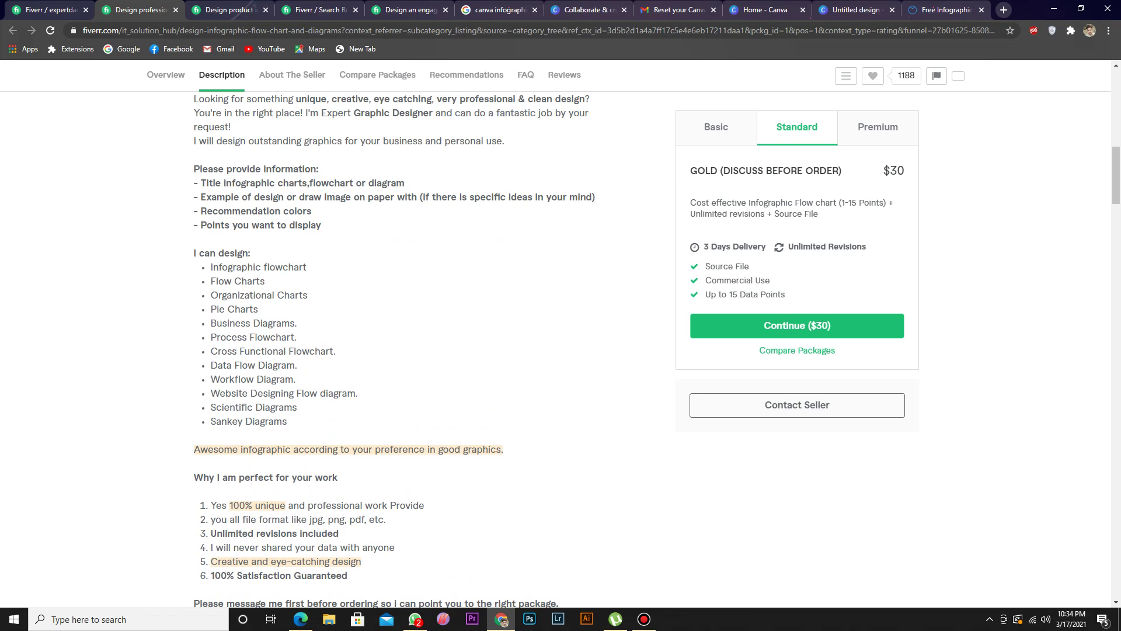
Step: Read the "Why I am perfect for your work" points and the closing lines of the competing gig's description
scroll(394, 350, down, 2)
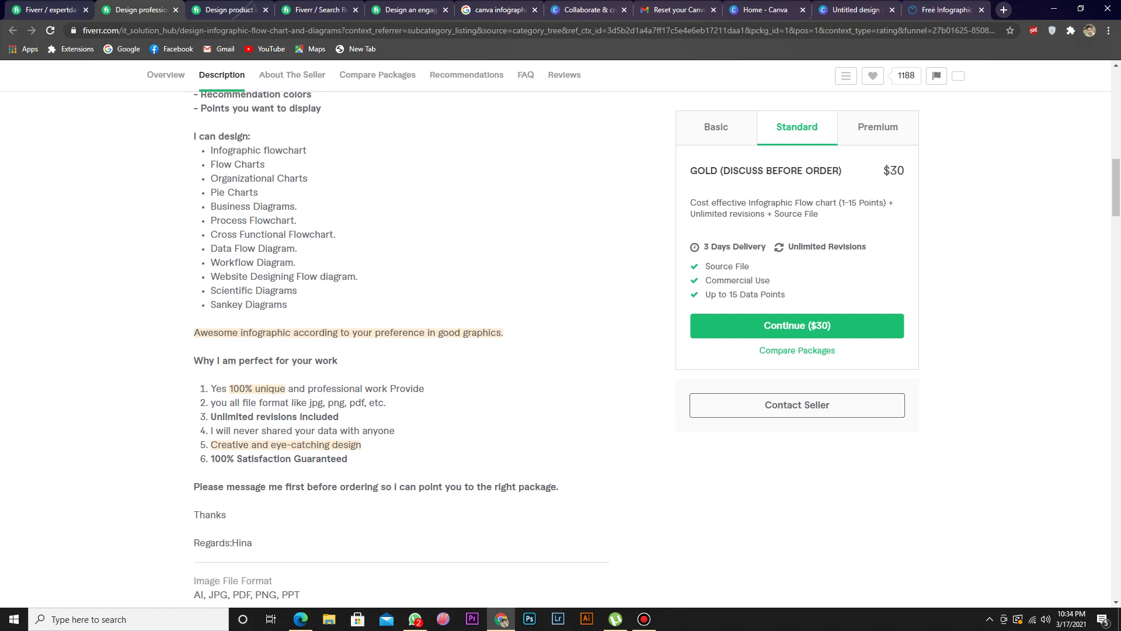
scroll(395, 350, down, 1)
drag(194, 302, 337, 302)
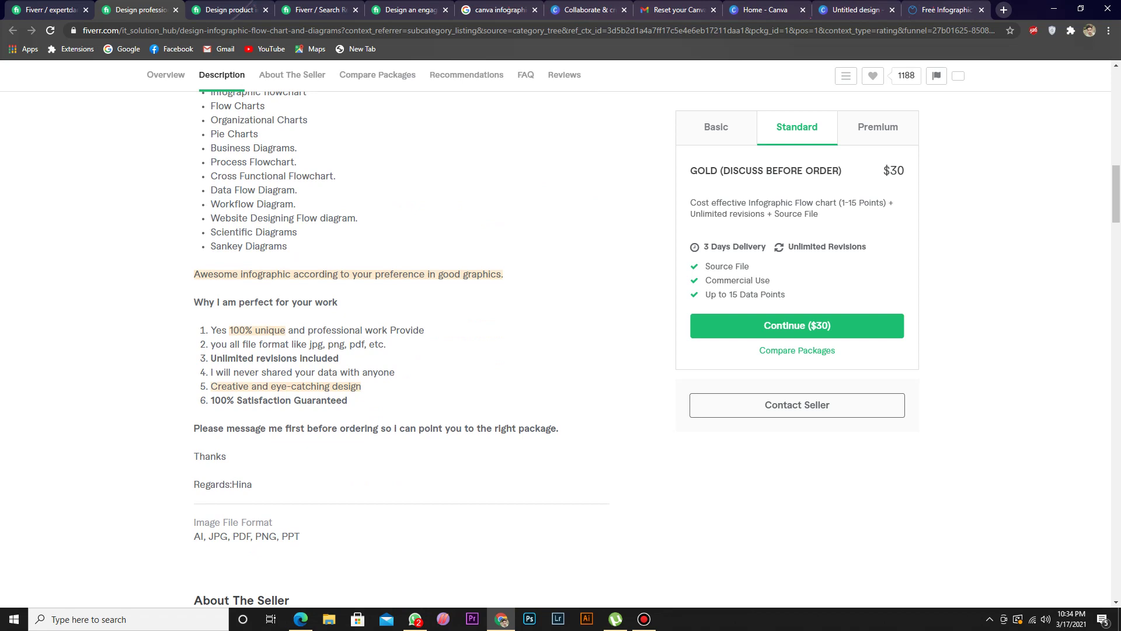
scroll(401, 351, down, 2)
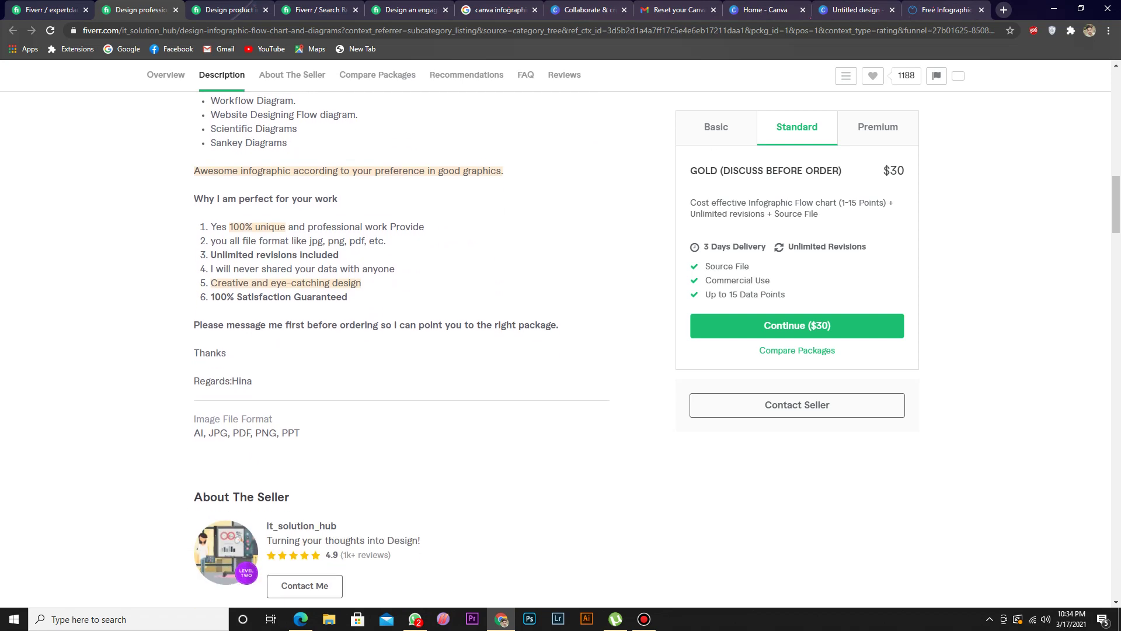
scroll(402, 351, up, 3)
Step: Return to the gig being created and begin its description with "Welcome to My GIG," and "Nice to See you Here." on separate lines
key(alt+Left)
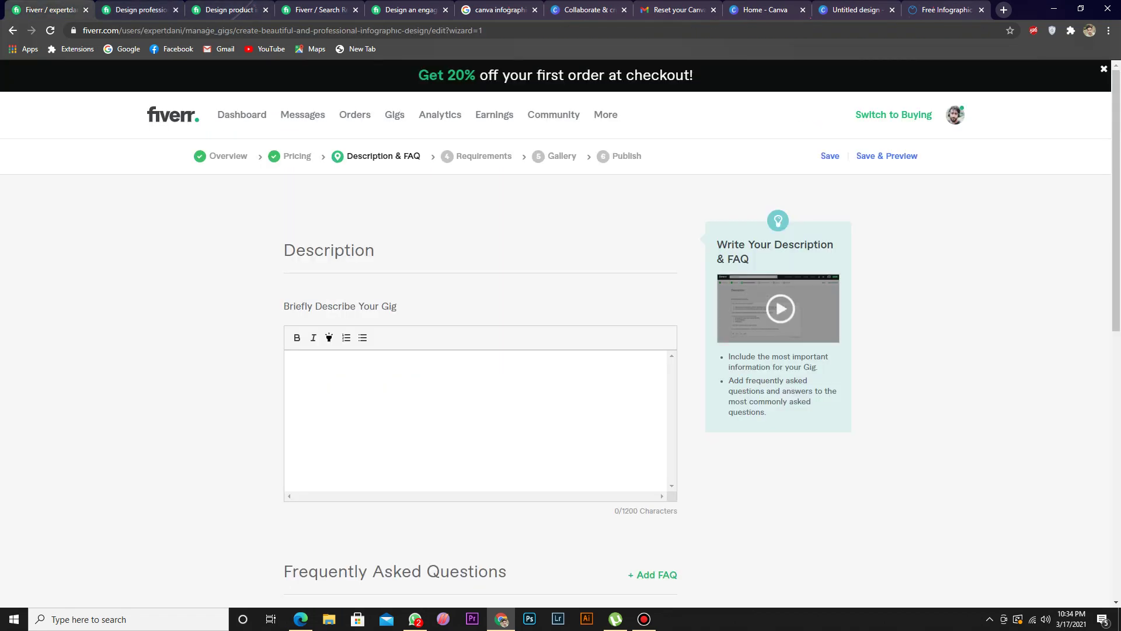
click(293, 364)
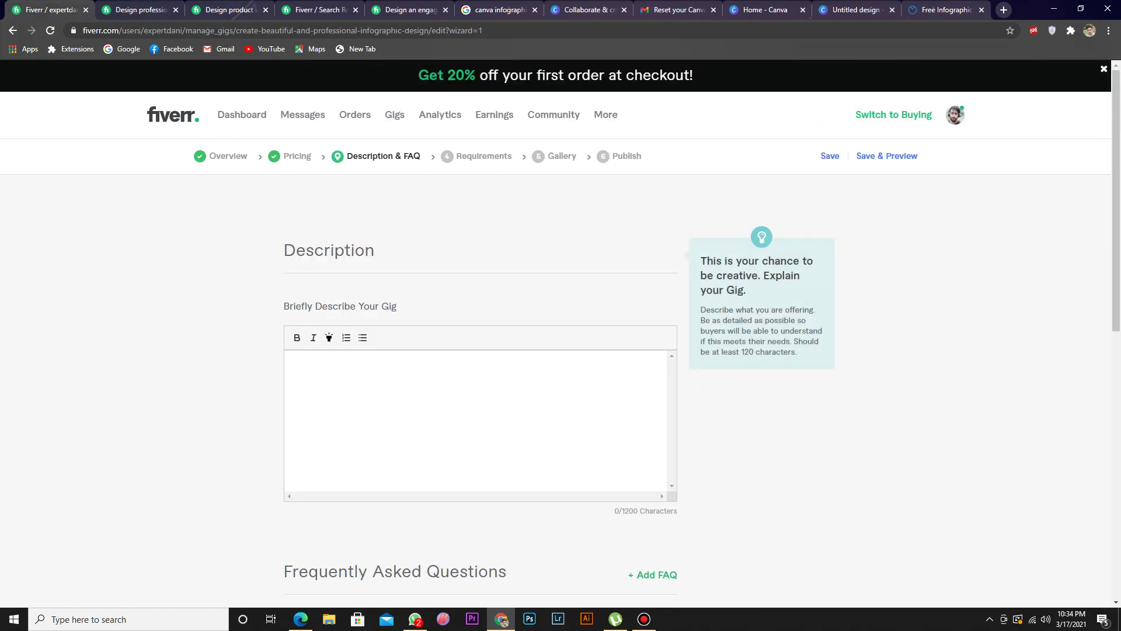
text(Well)
text(to My Gi)
text(G)
text(Nice to S)
text(ee )
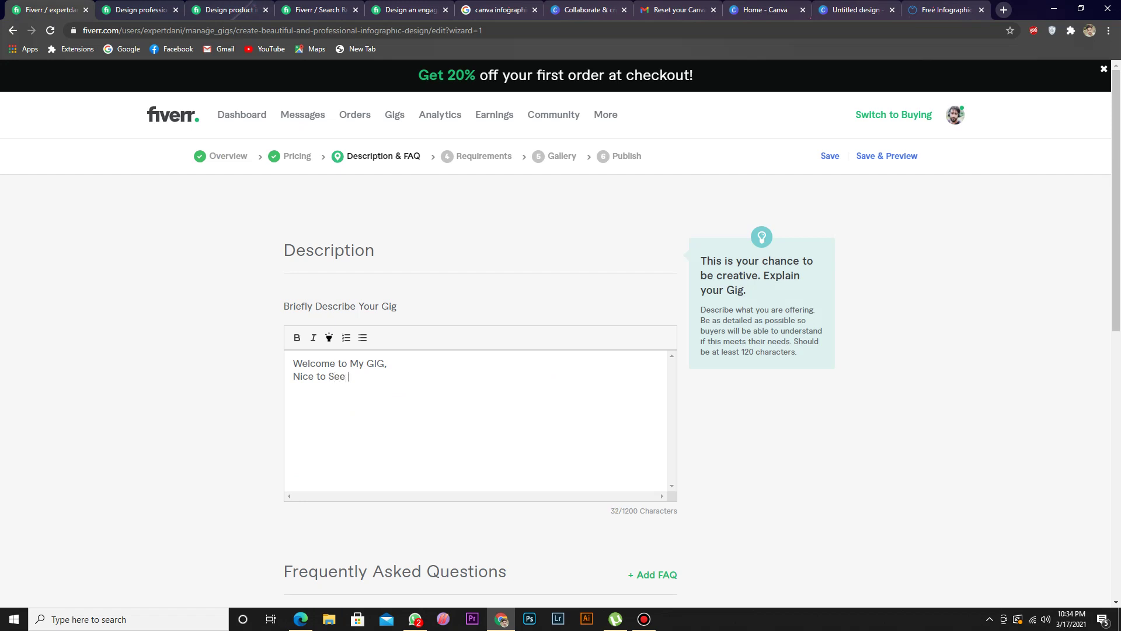
text(you Here.)
Step: Highlight the first description line, "Welcome to My GIG,"
key(shift+Left)
key(shift+Left)
key(shift+Left)
key(shift+Left)
key(shift+Left)
key(shift+Left)
key(shift+Left)
key(shift+Left)
key(shift+Left)
key(shift+Left)
key(shift+Left)
key(shift+Left)
key(shift+Left)
key(shift+Left)
key(shift+Left)
key(shift+Left)
key(shift+Left)
key(shift+Left)
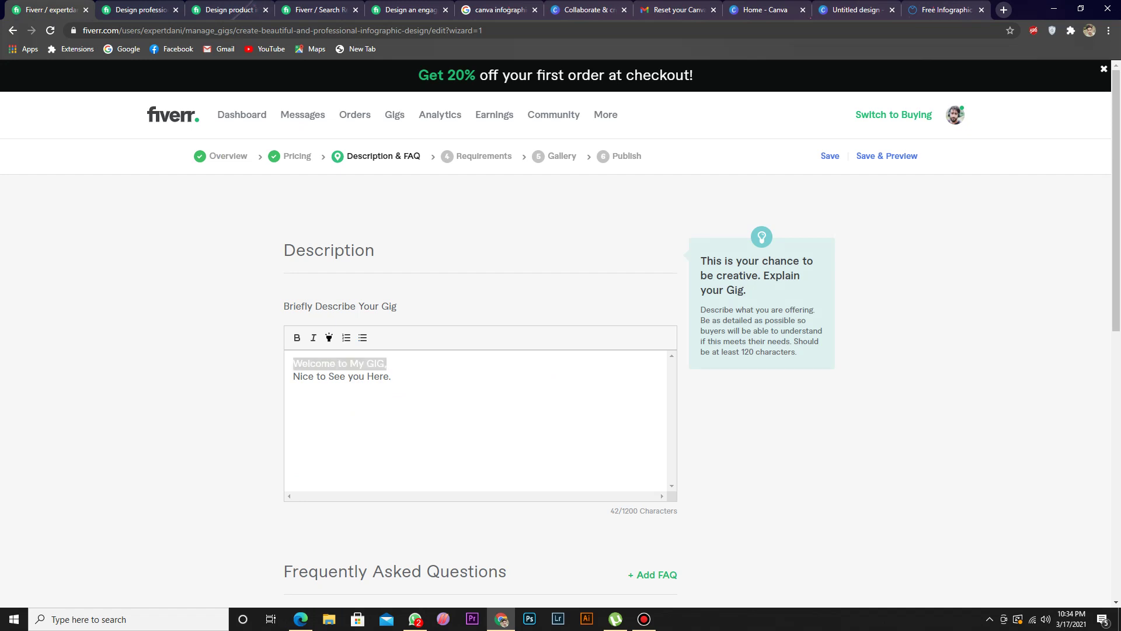
Step: Make the second description line, "Nice to See you Here.", bold
key(Down)
key(End)
key(shift+Left)
key(shift+Left)
key(shift+Left)
key(shift+Left)
key(shift+Left)
key(shift+Left)
key(shift+Left)
key(shift+Left)
key(shift+Left)
key(shift+Left)
key(shift+Left)
key(shift+Left)
key(shift+Left)
key(shift+Left)
key(shift+Left)
key(shift+Left)
key(shift+Left)
key(shift+Left)
key(shift+Left)
key(shift+Left)
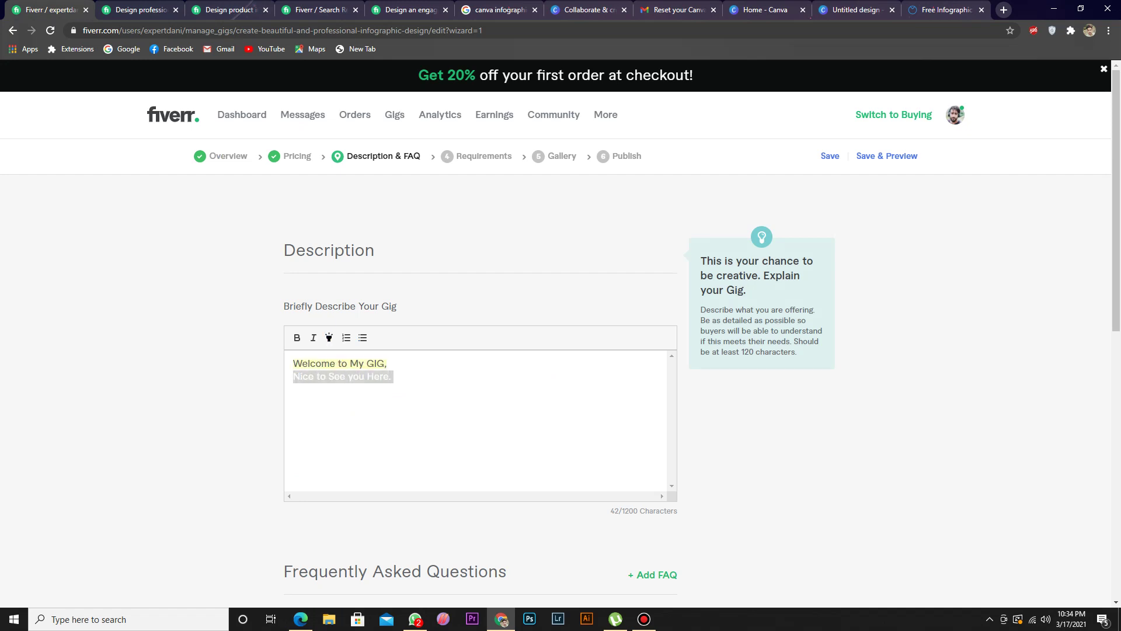
key(ctrl+b)
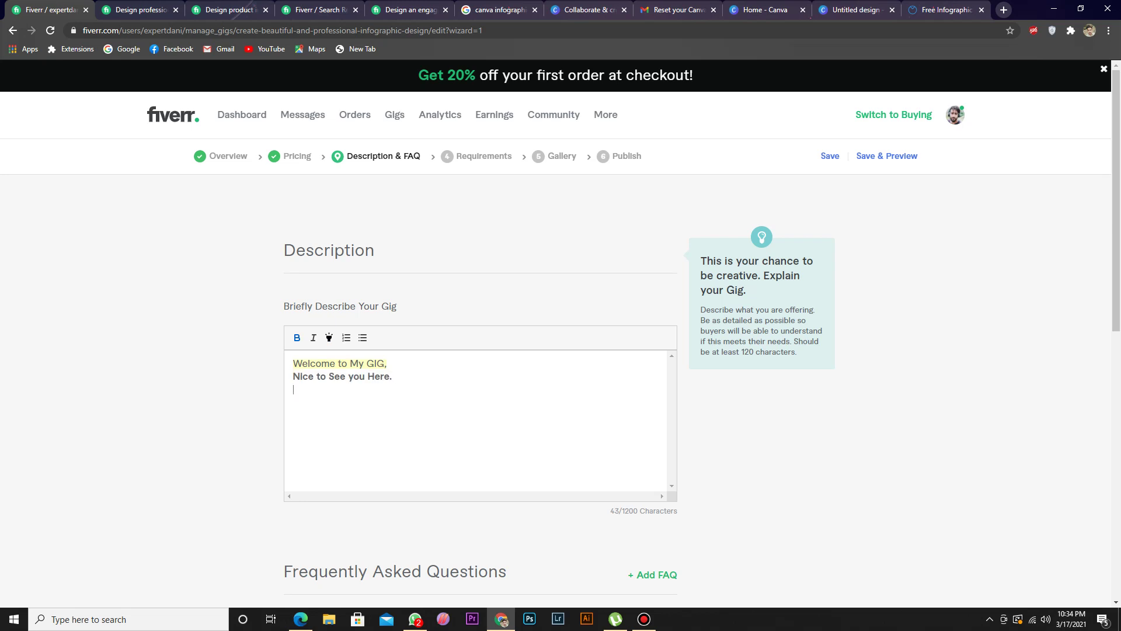
Step: Add a third description line reading "I am a Professional Infographic Designer."
text(am a )
text(Profession)
text(nal)
text( Infographic )
text(Designer.)
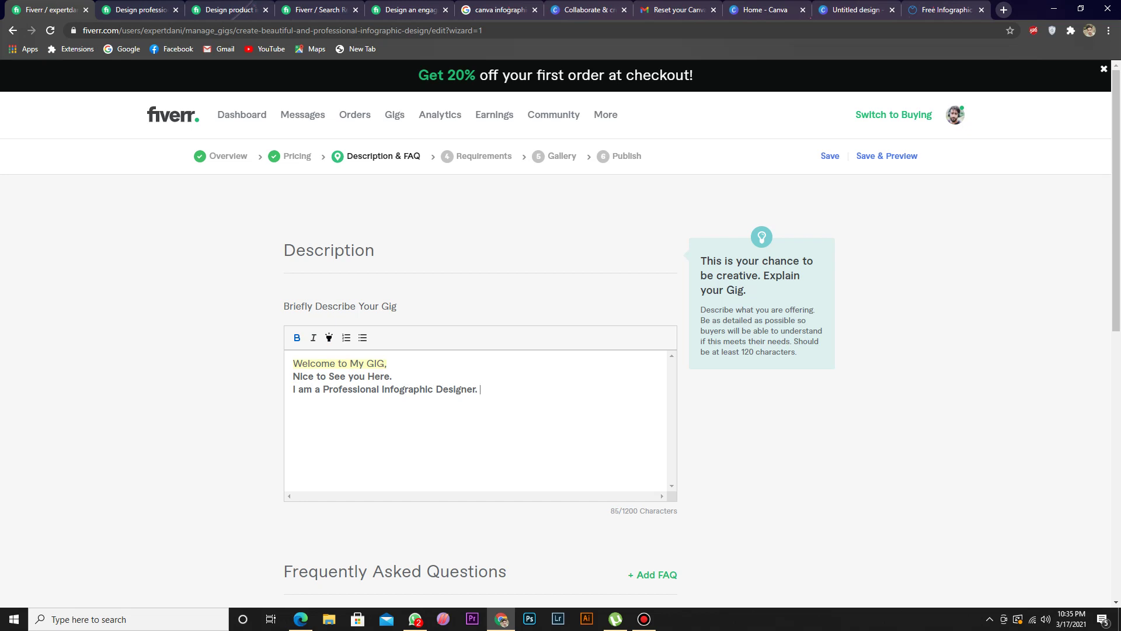
Step: Remove the bold formatting from the third description line about the infographic designer
key(ctrl+shift+Left)
key(ctrl+shift+Left)
key(ctrl+shift+Left)
key(ctrl+shift+Left)
key(ctrl+shift+Left)
key(ctrl+shift+Left)
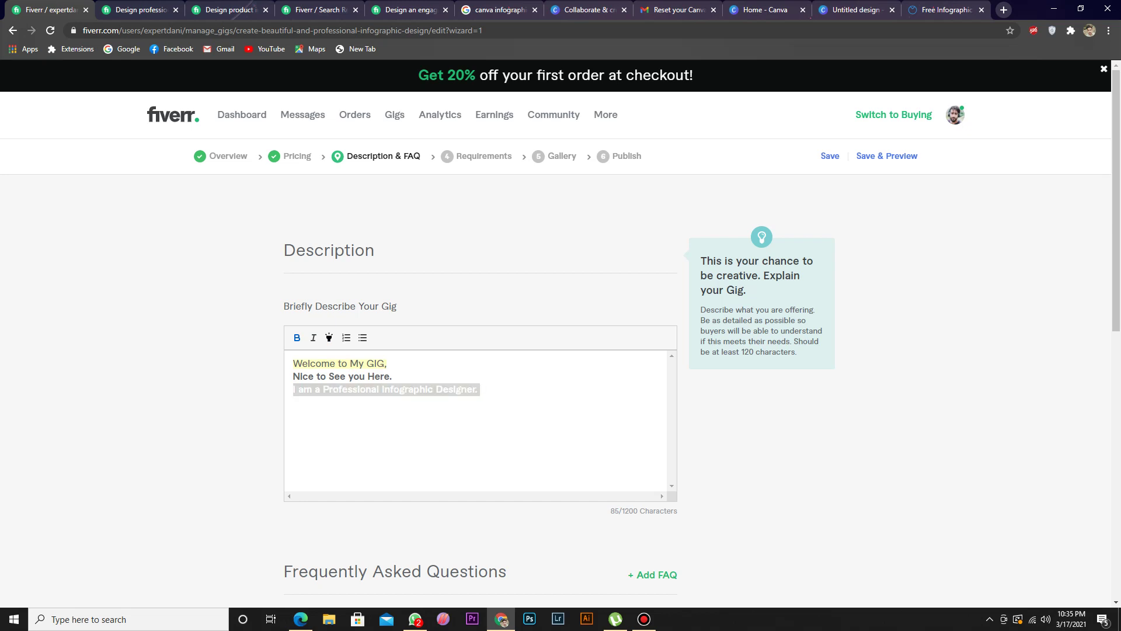
key(ctrl+b)
key(Right)
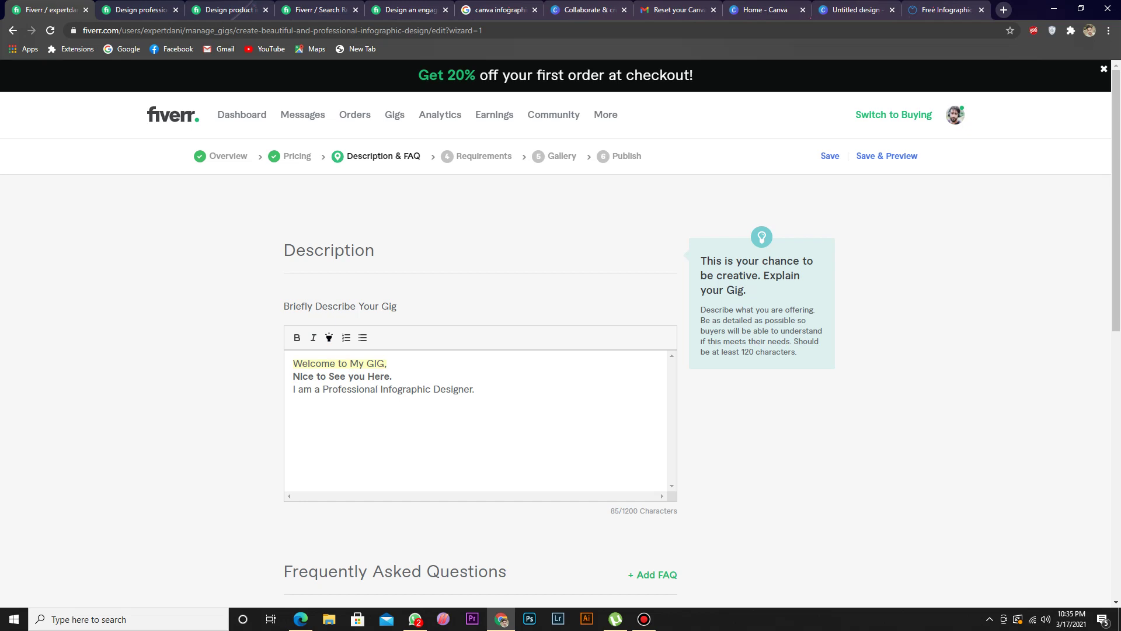
Step: Extend the designer sentence to read "I am a Professional, Creative, Beautiful Infographic Designer."
text(, Creative)
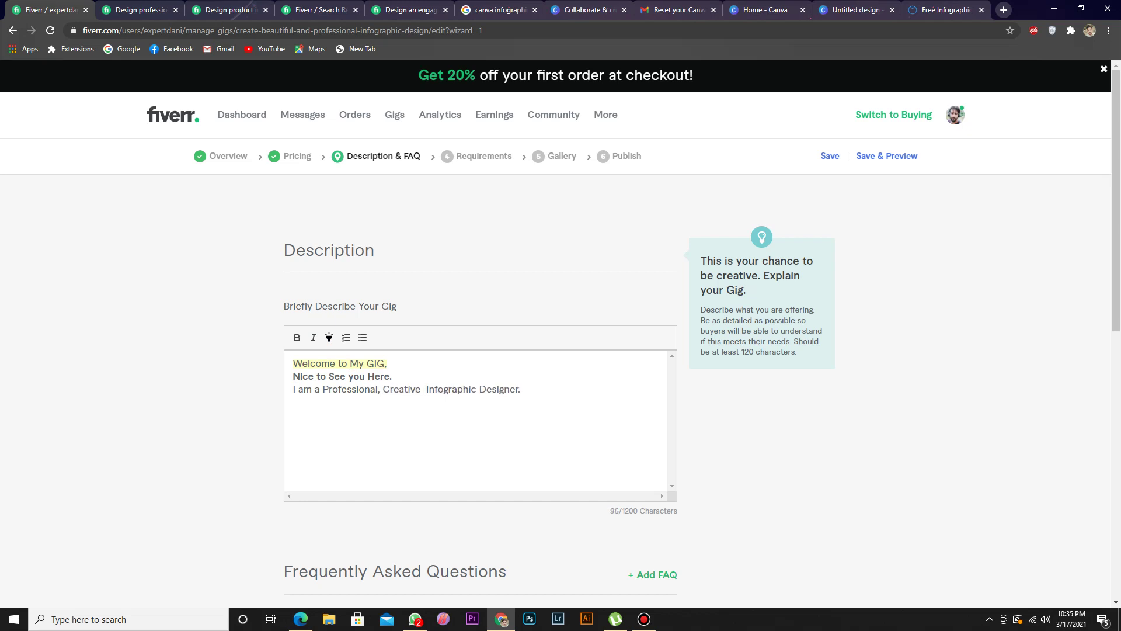
key(BackSpace)
text(, Becau)
key(BackSpace)
key(BackSpace)
key(BackSpace)
text(autiful)
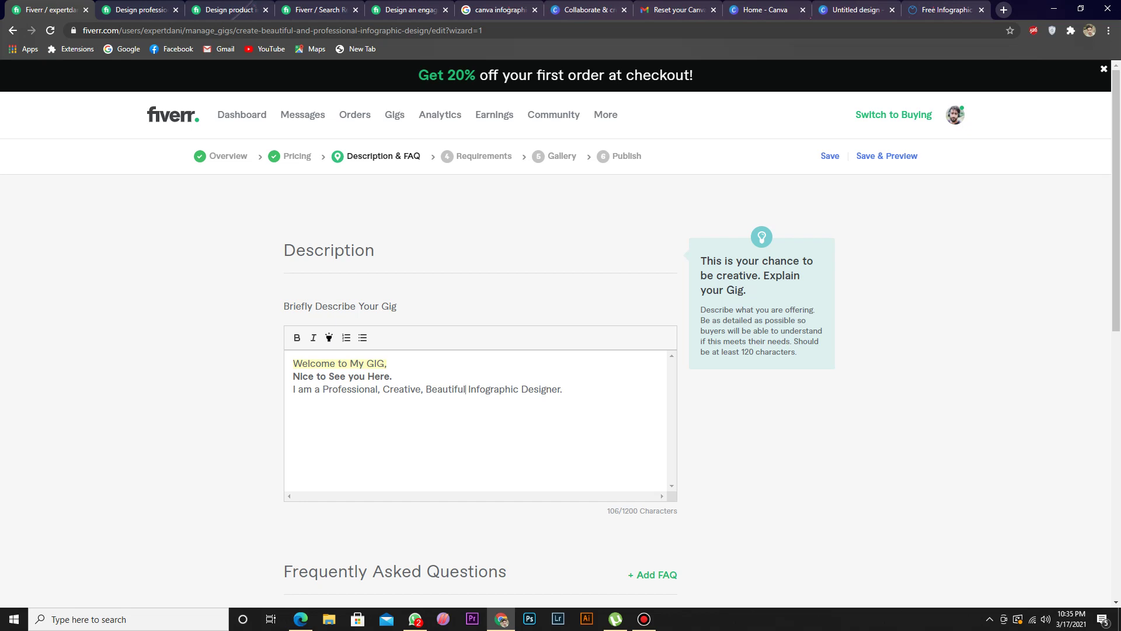
Step: Search Fiverr for "professional infographic" from the competing flow chart gig's page
key(ctrl+Tab)
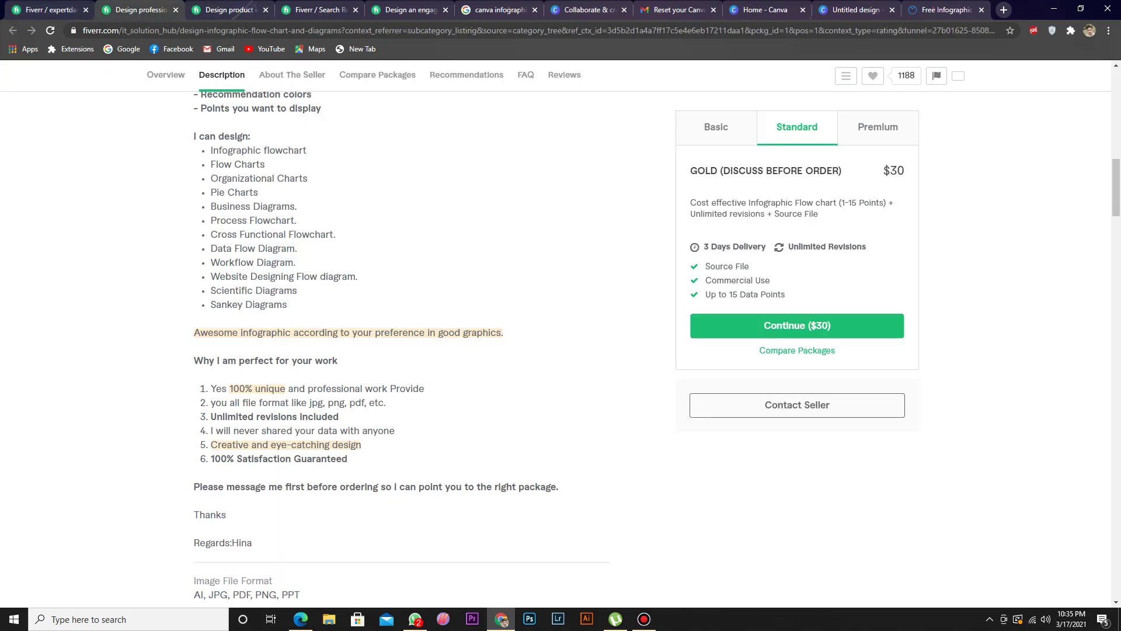
scroll(403, 350, up, 10)
click(315, 115)
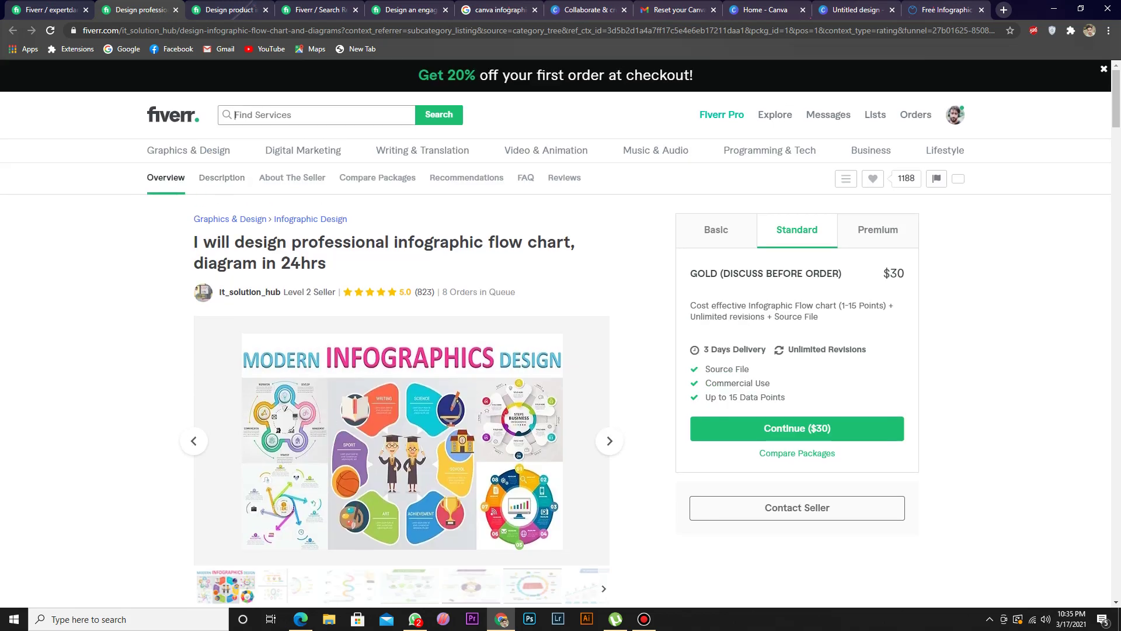
text(p)
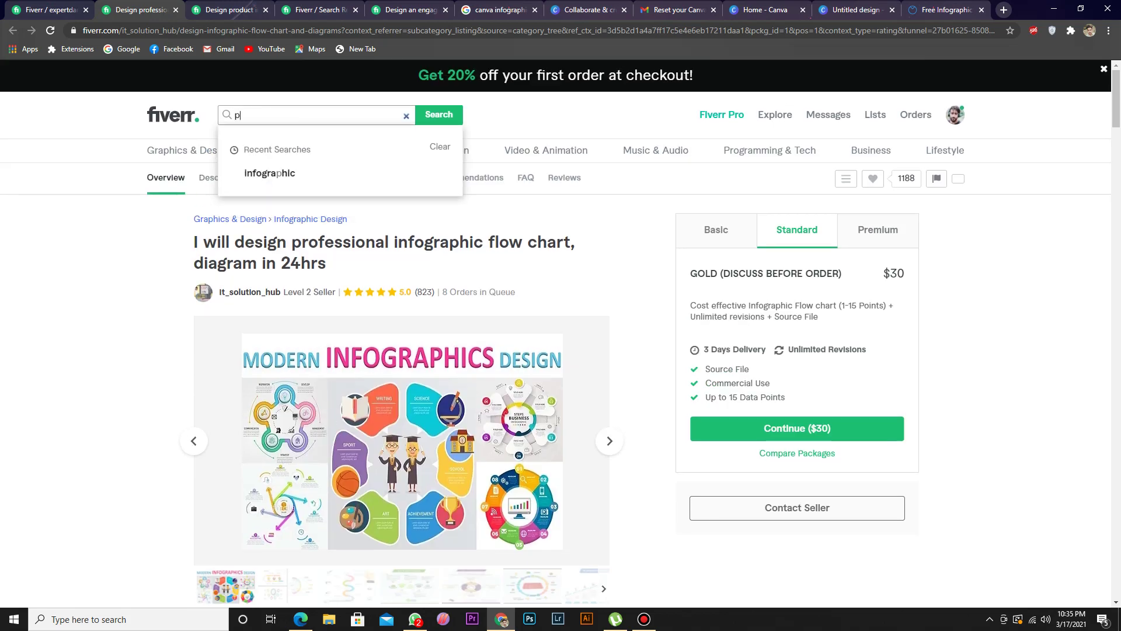
text(rofessional info)
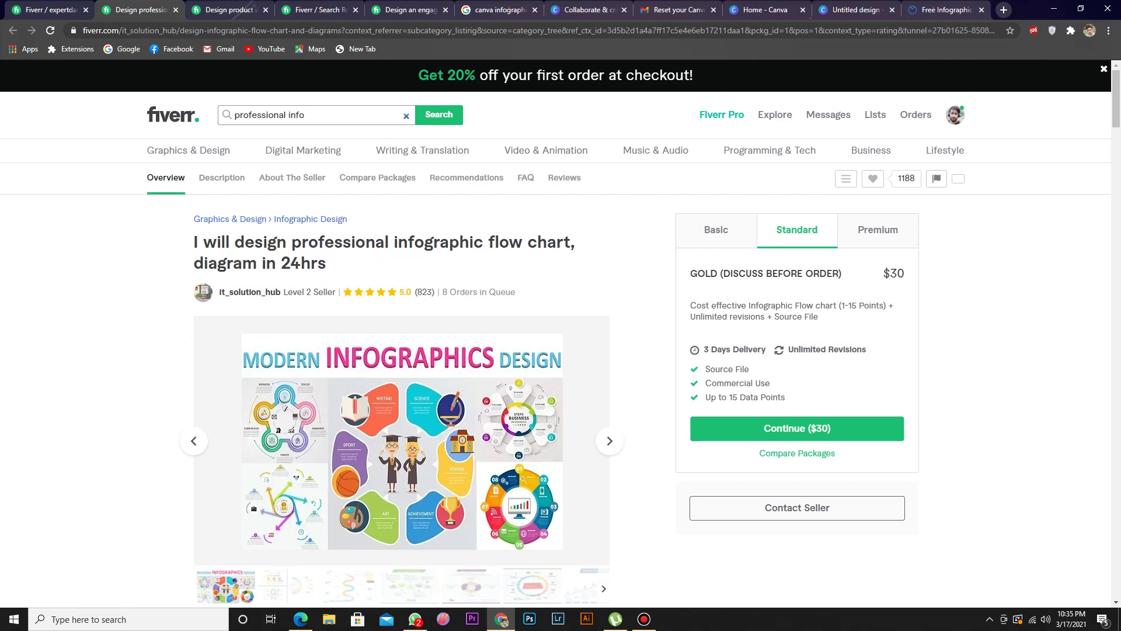
text(graphic)
key(Return)
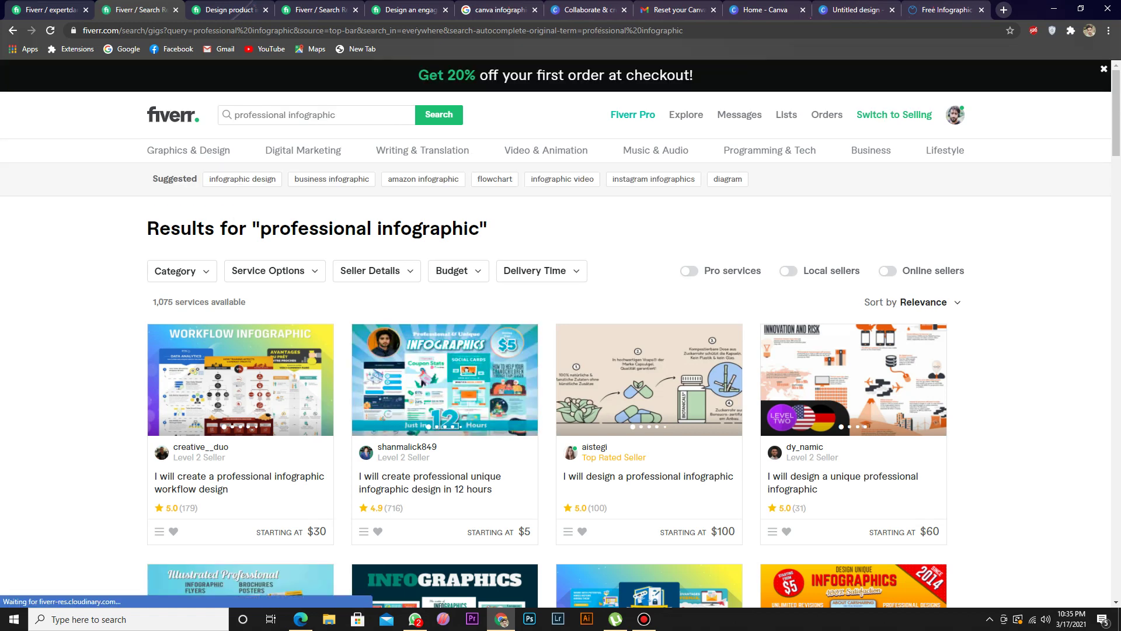
drag(260, 228, 372, 228)
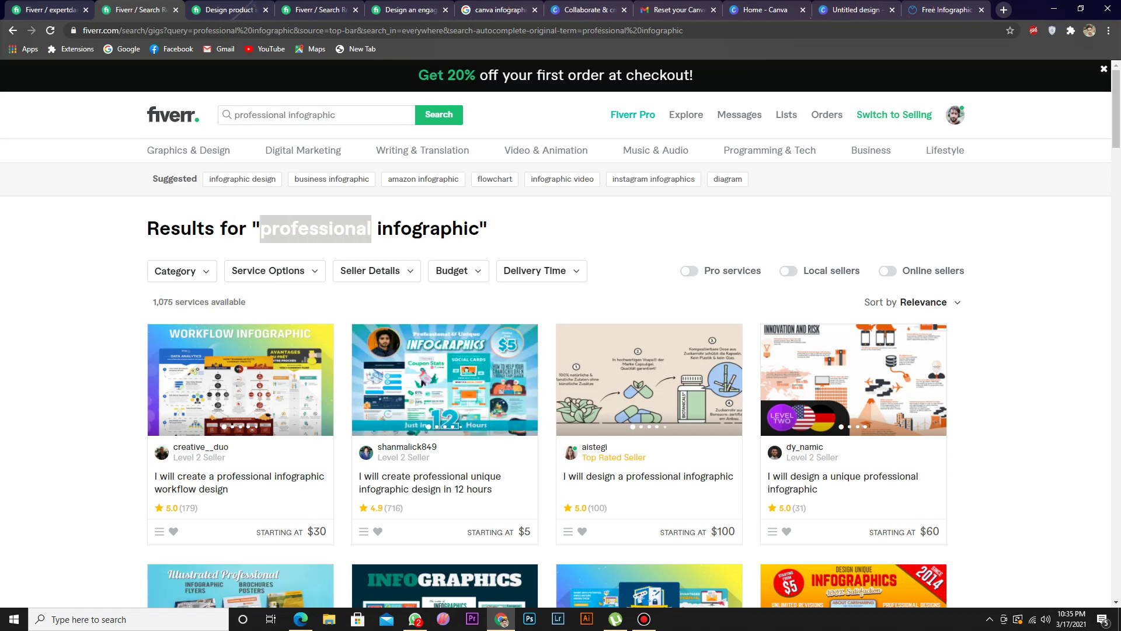
Step: Extend the designer sentence in the gig description to read "Beautiful, Unique and Eye-catching Infographic Designer." and start a new line below it
key(ctrl+1)
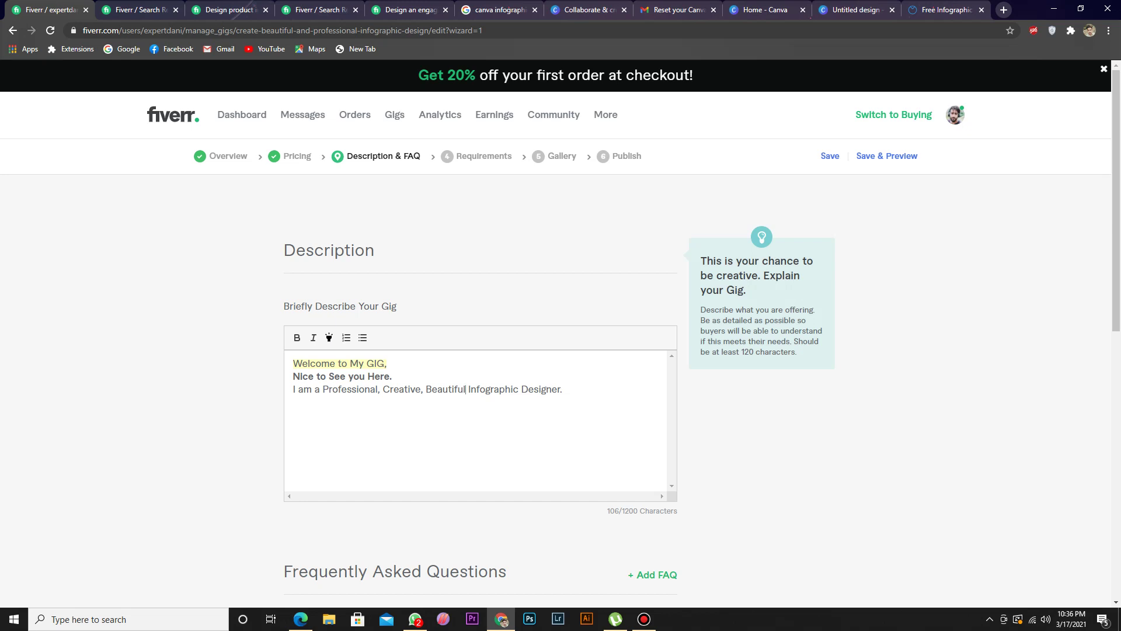
text(, Unique)
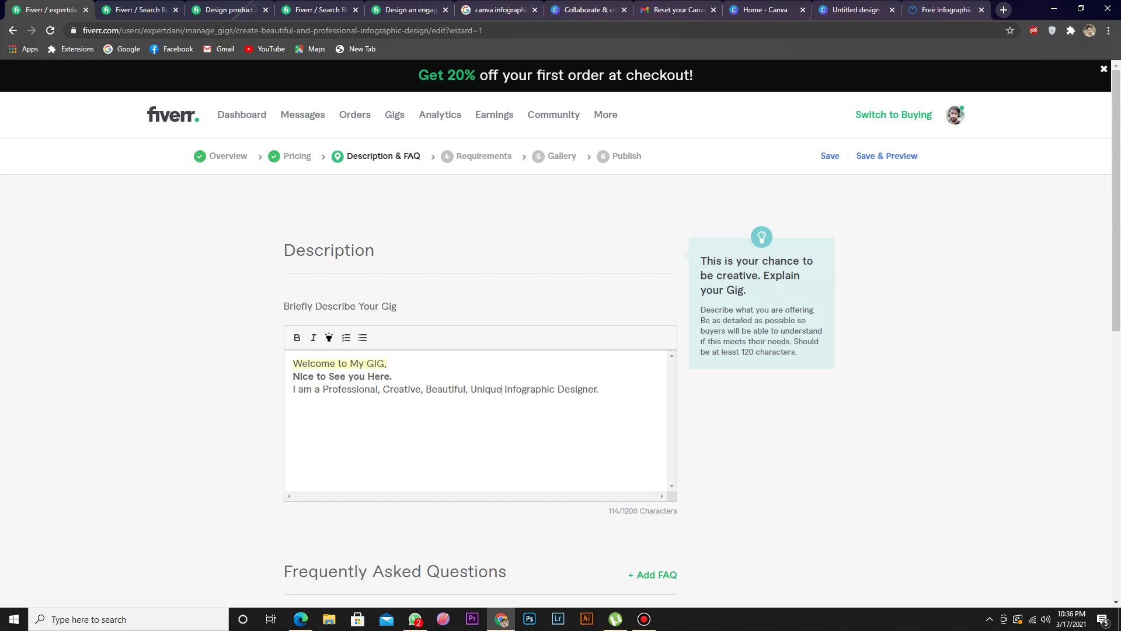
text( and Eye )
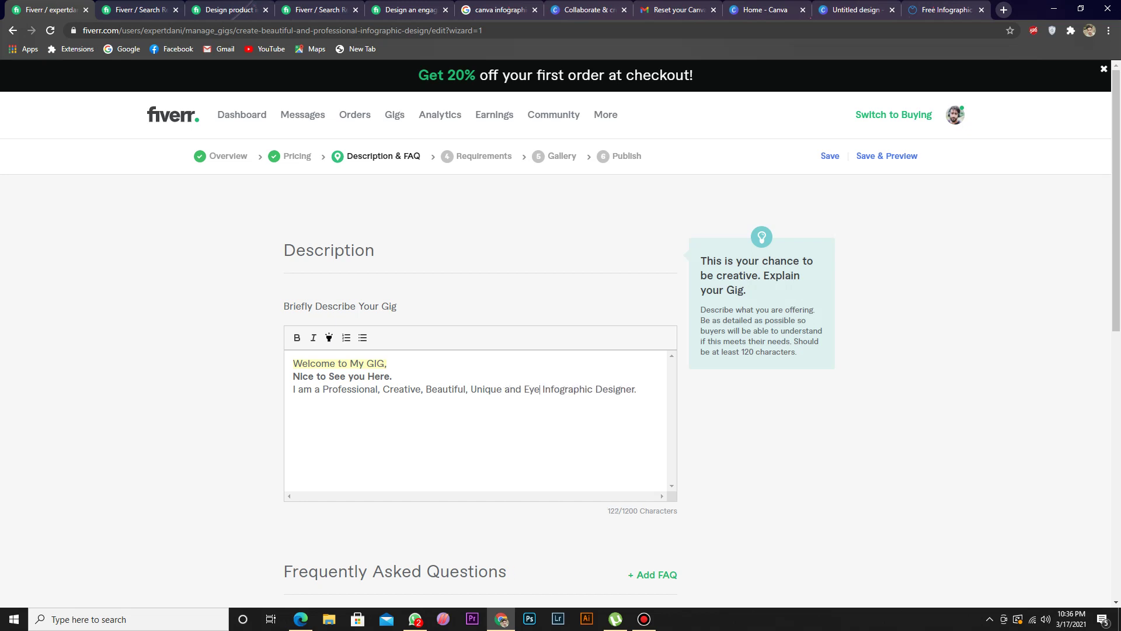
text(-ca)
key(BackSpace)
key(BackSpace)
key(BackSpace)
text(-catching)
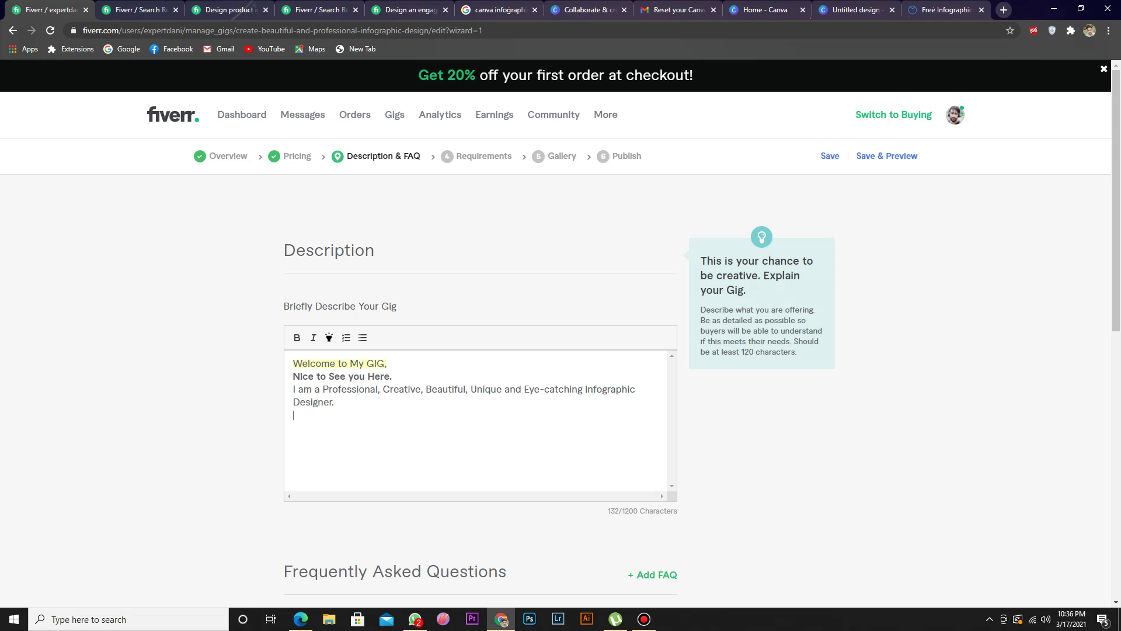
key(Tab)
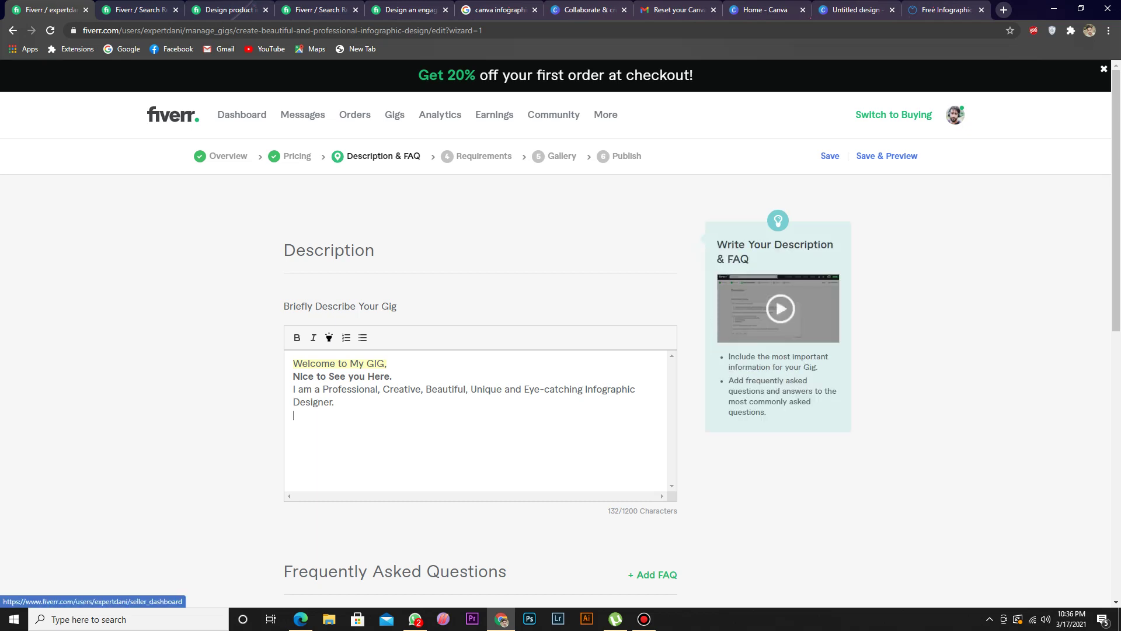
Step: Examine the description of the competing product photo retouching gig for wording ideas
key(ctrl+Tab)
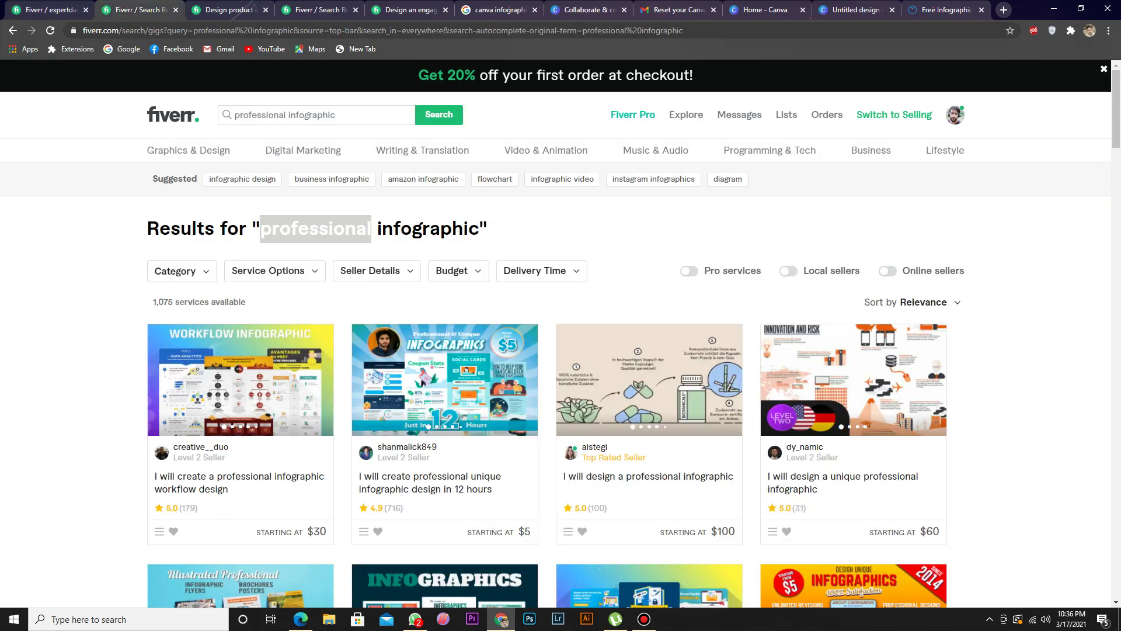
key(ctrl+Tab)
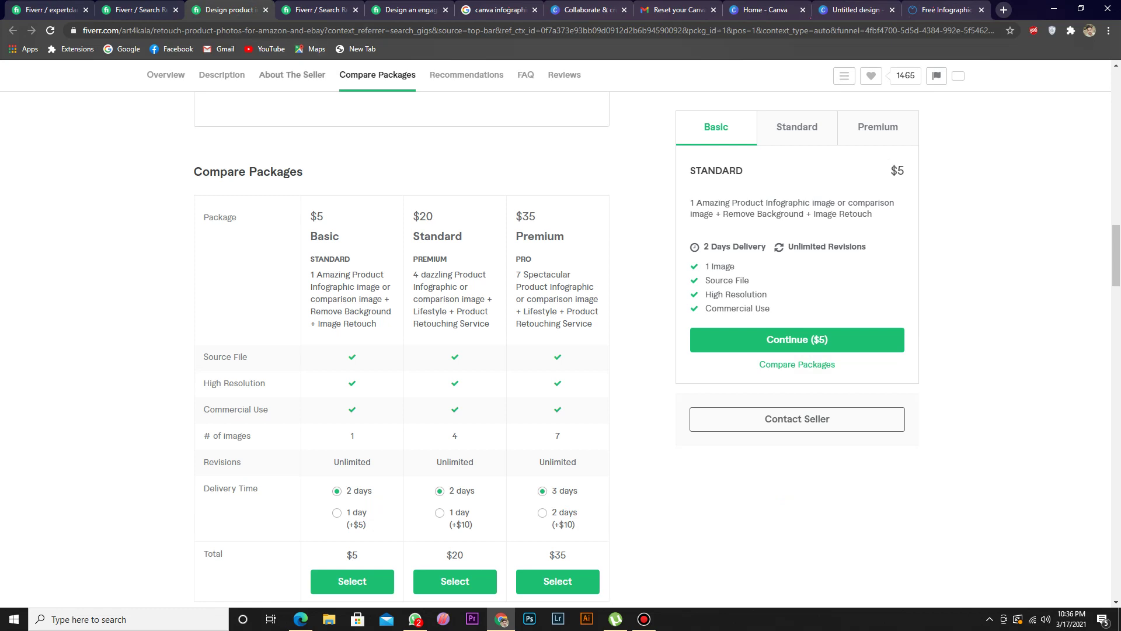
click(222, 75)
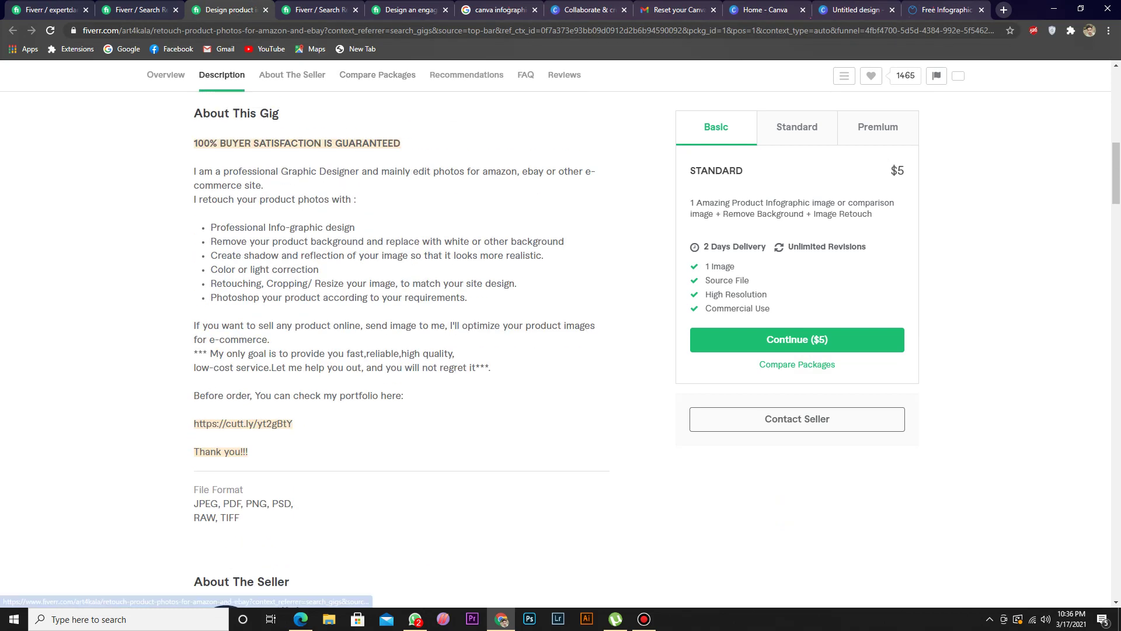
scroll(401, 351, down, 2)
scroll(401, 350, up, 6)
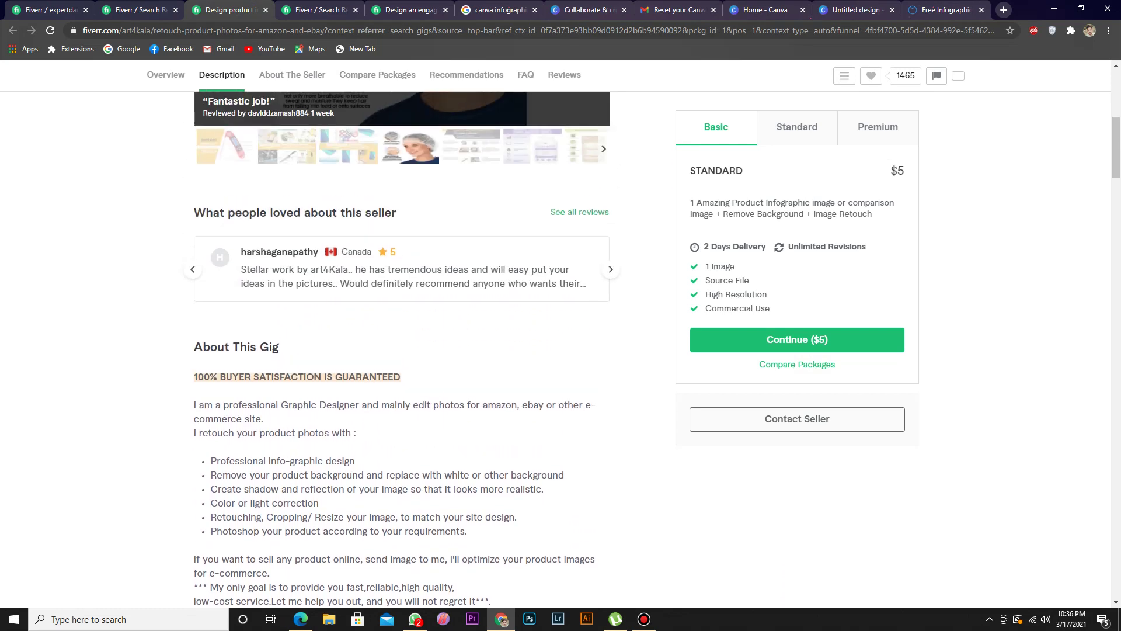
Step: Return to the professional infographic flow chart gig and read the opening of its description
key(ctrl+shift+Tab)
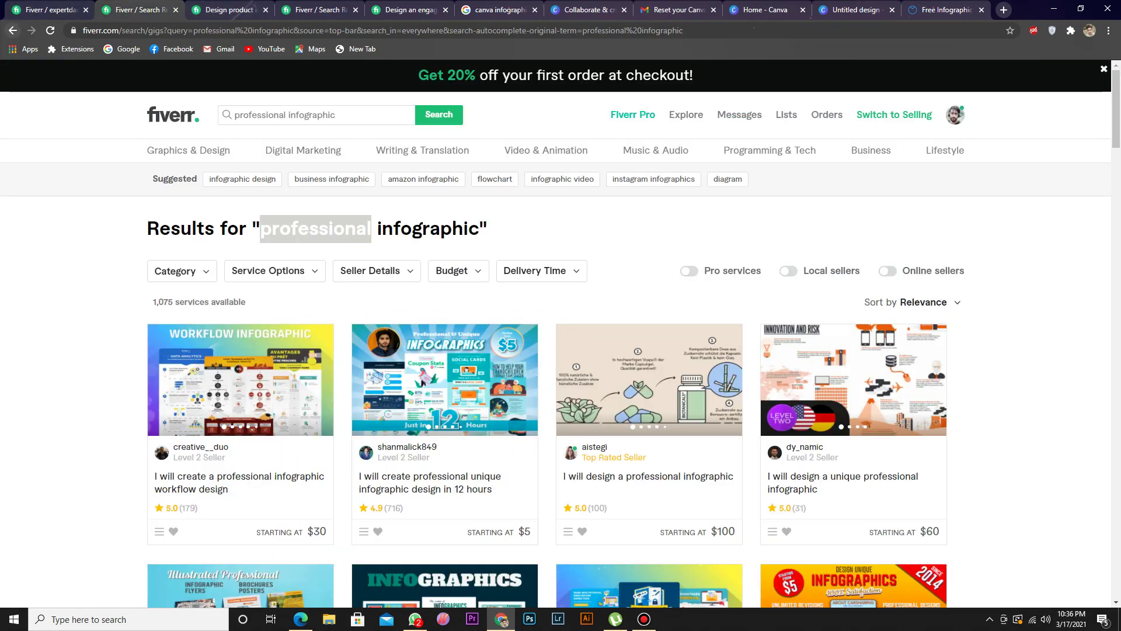
click(12, 30)
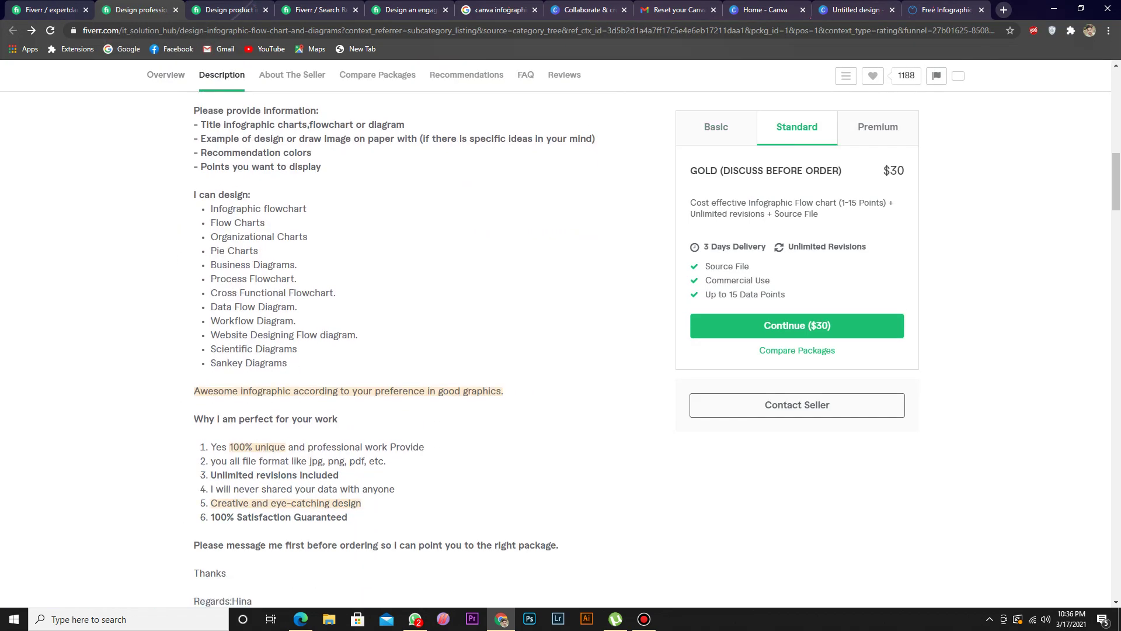
scroll(409, 351, up, 3)
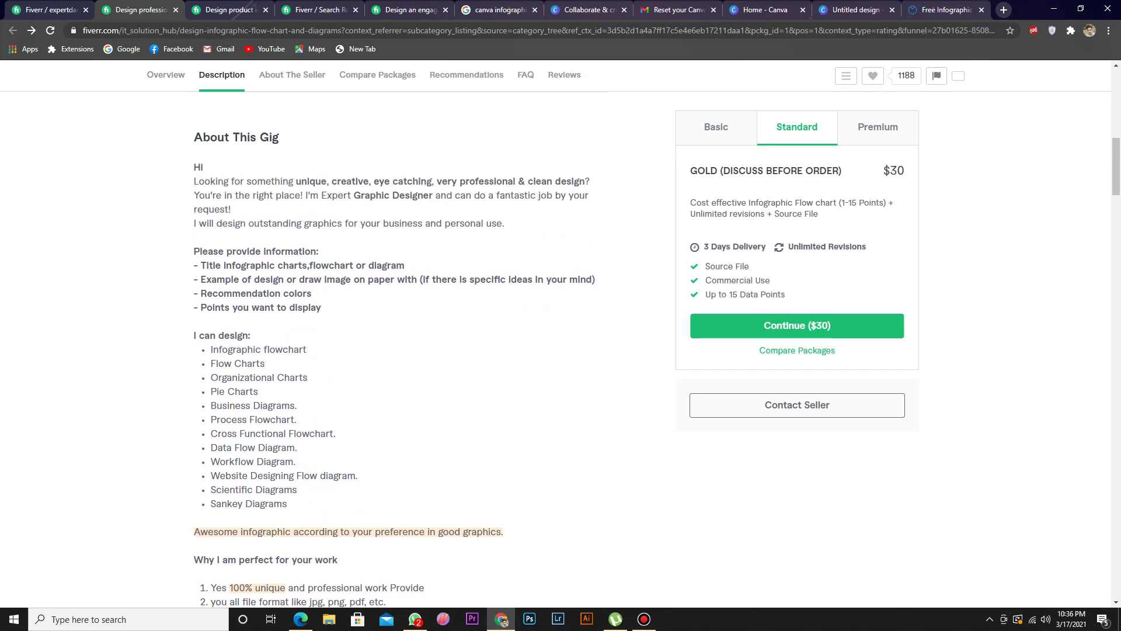
drag(374, 216, 434, 216)
click(434, 216)
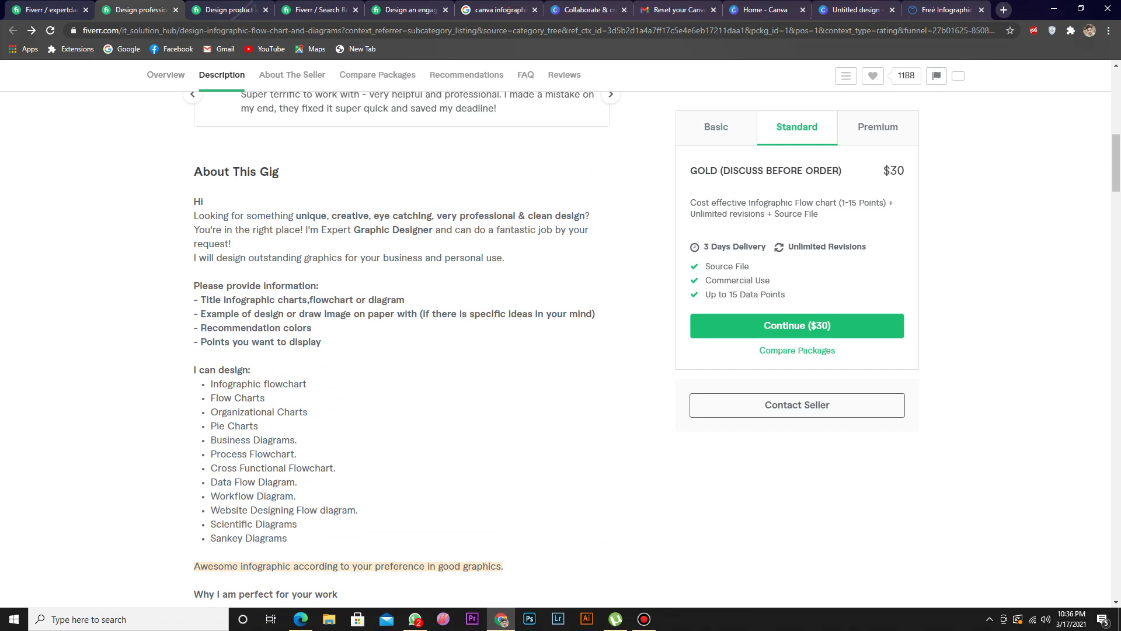
Step: In the gig description, replace the hyphen in "Eye-catching" with a space and add the line "What I provide:" below the designer sentence
key(ctrl+1)
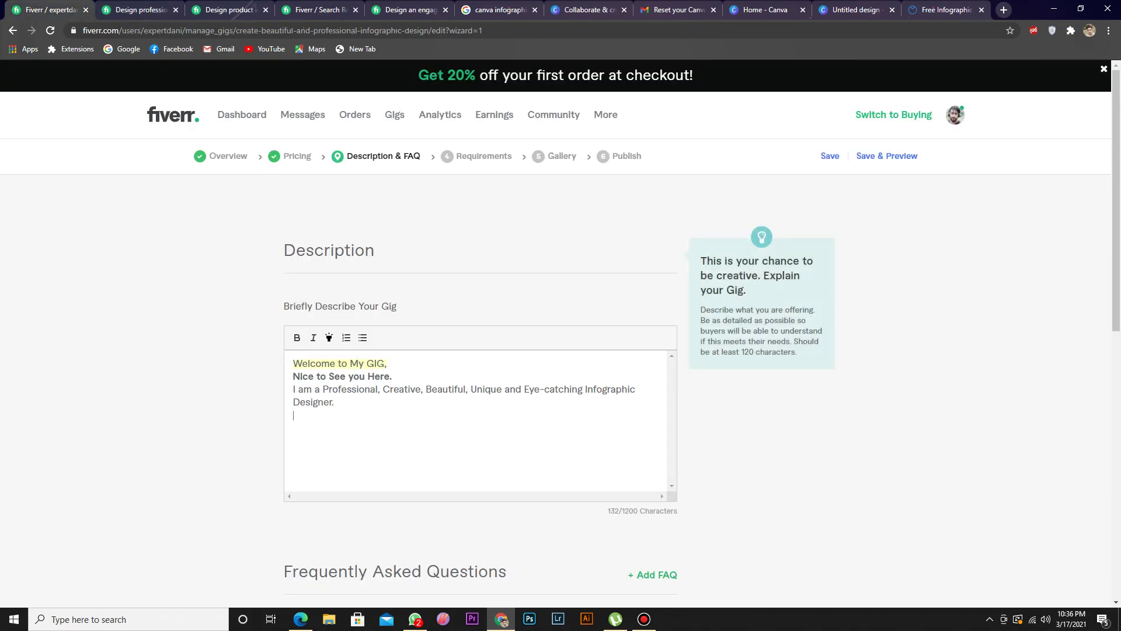
drag(539, 389, 544, 390)
text(What)
key(BackSpace)
key(BackSpace)
key(BackSpace)
key(BackSpace)
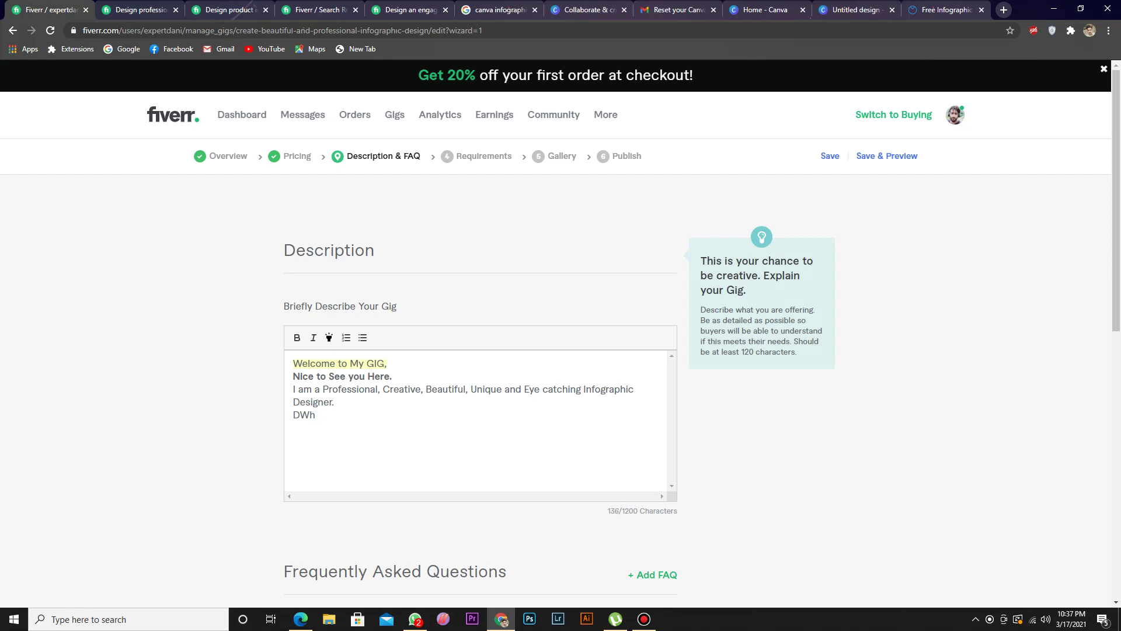
text(What I provide":)
key(BackSpace)
key(BackSpace)
text(:)
Step: Make the "What I provide:" line bold and highlighted, and start a numbered list beneath it
key(shift+Home)
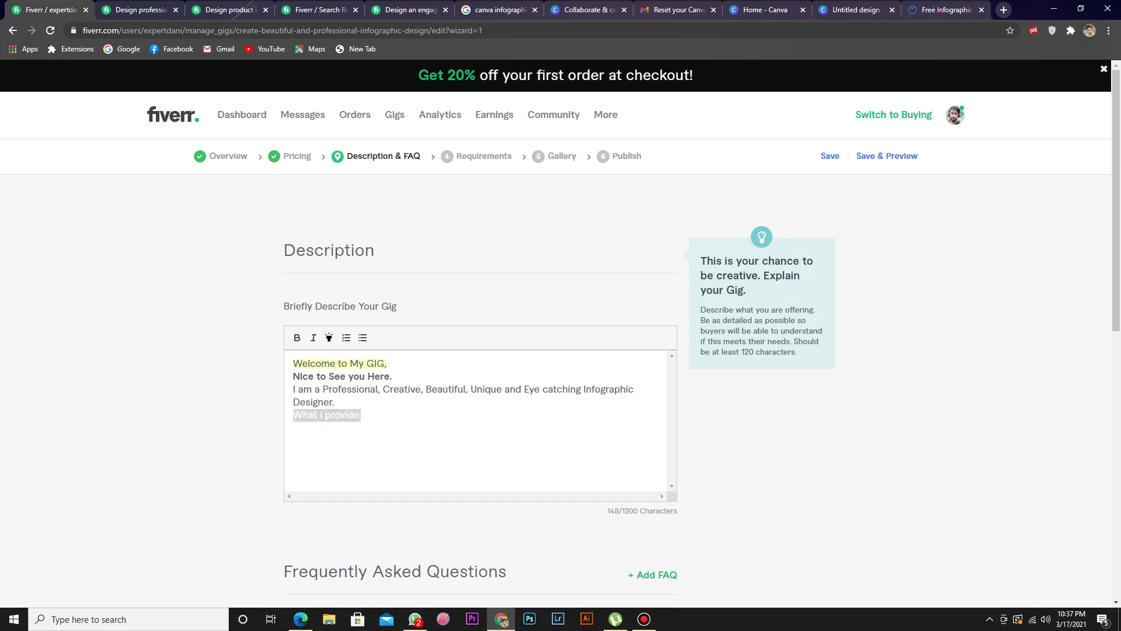
key(ctrl+b)
key(End)
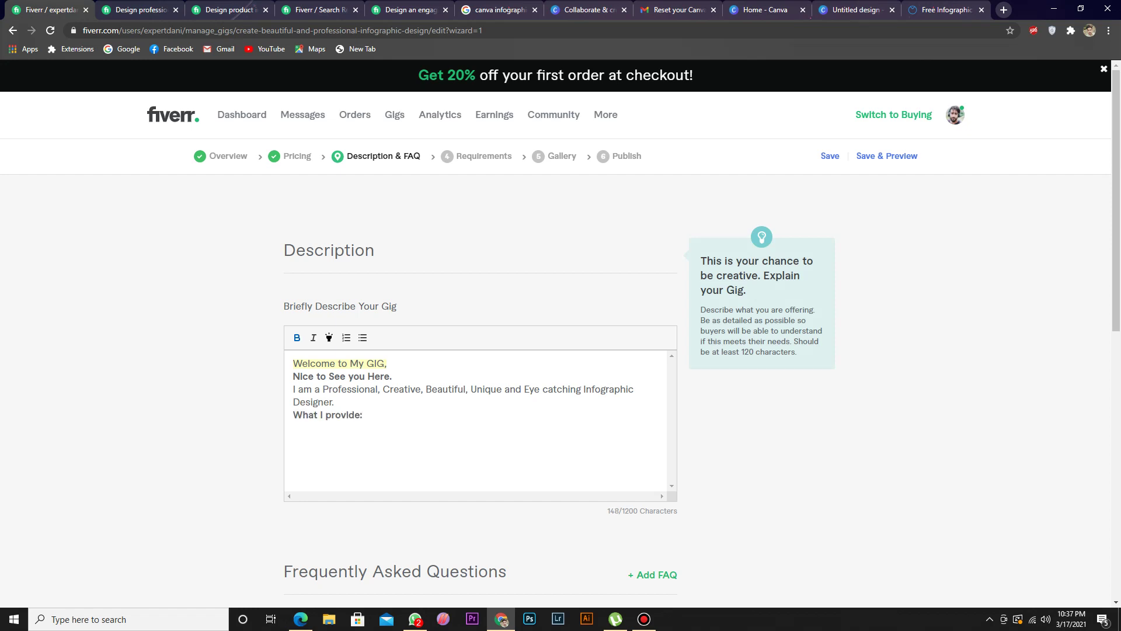
key(shift+Home)
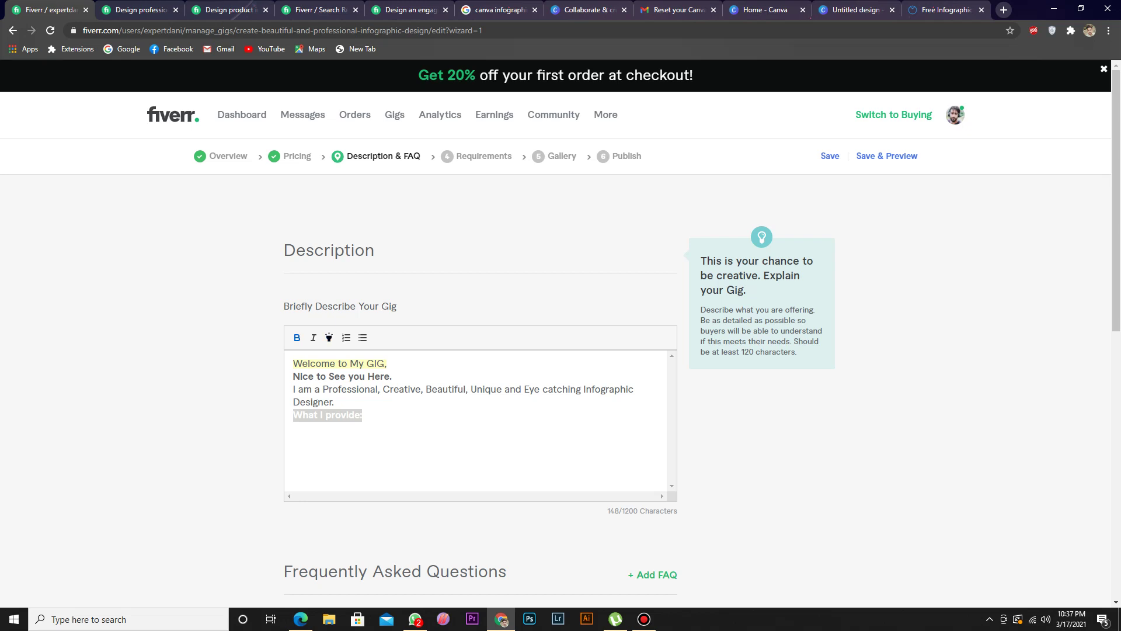
key(End)
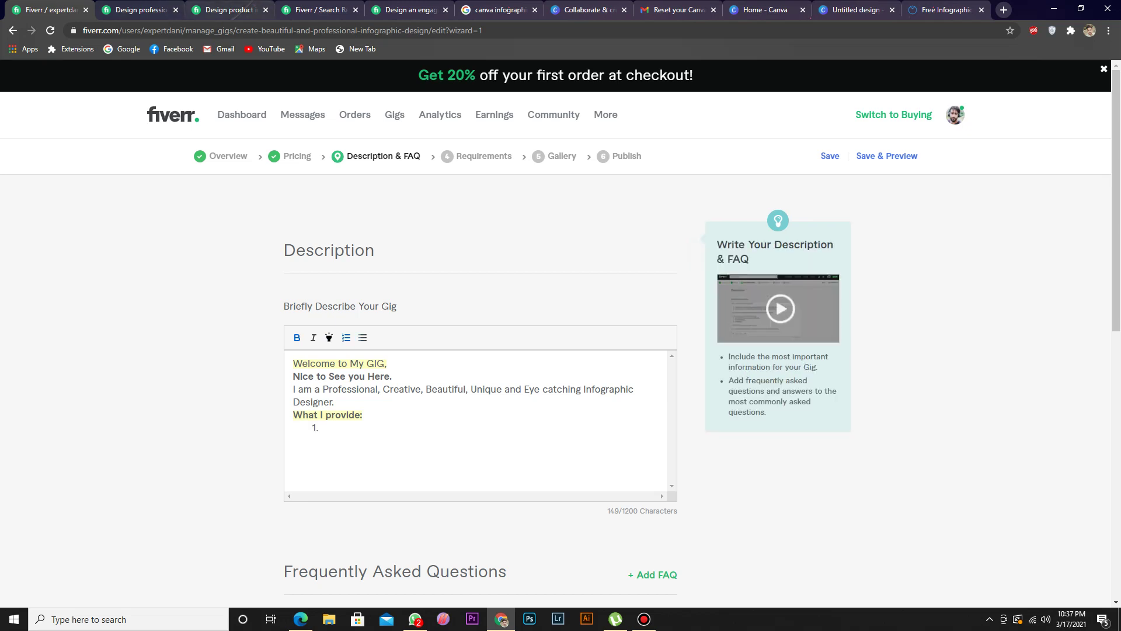
Step: Search Google for "infographic parts" in a new browser tab
key(ctrl+t)
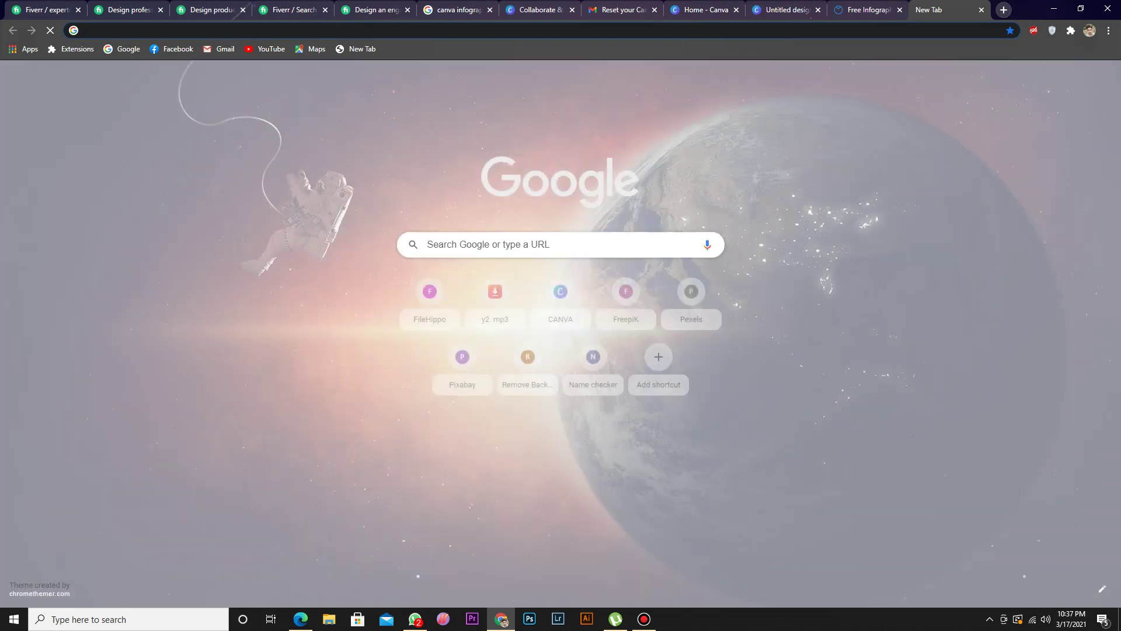
text(info)
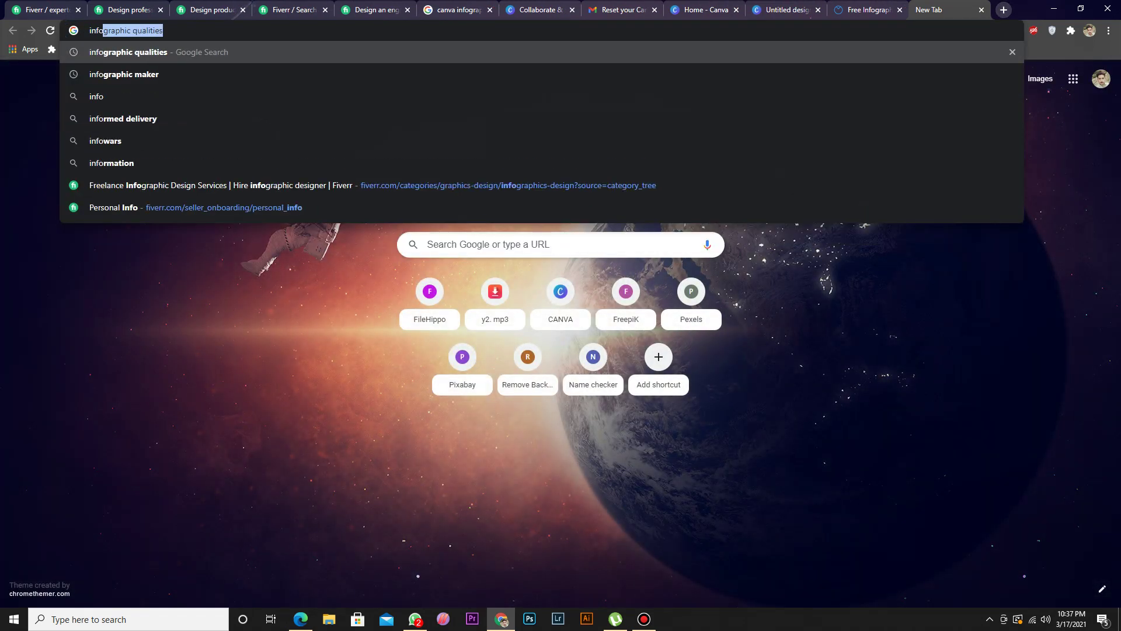
text(graphic parts)
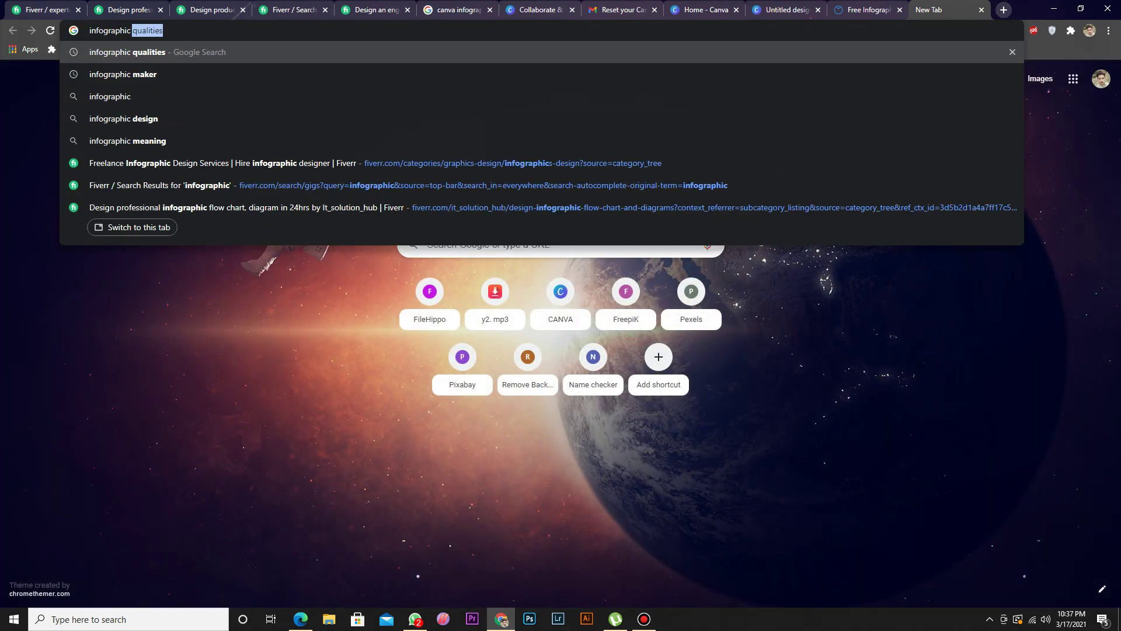
key(Return)
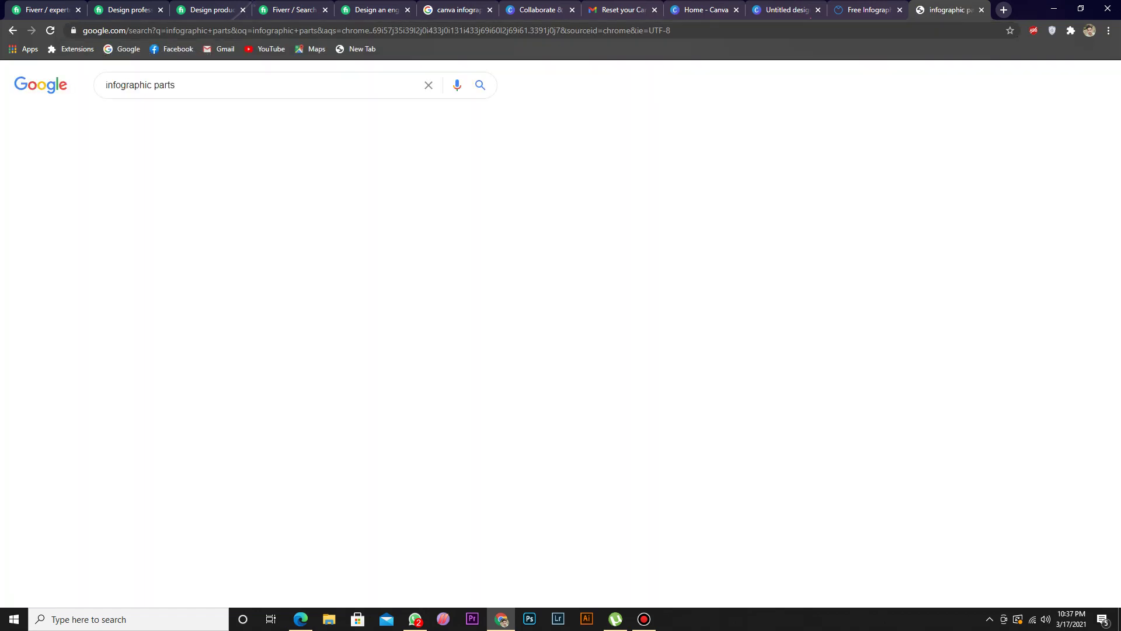
Step: Look through the web and image results on infographic parts for ideas on what the gig can provide
scroll(561, 350, down, 2)
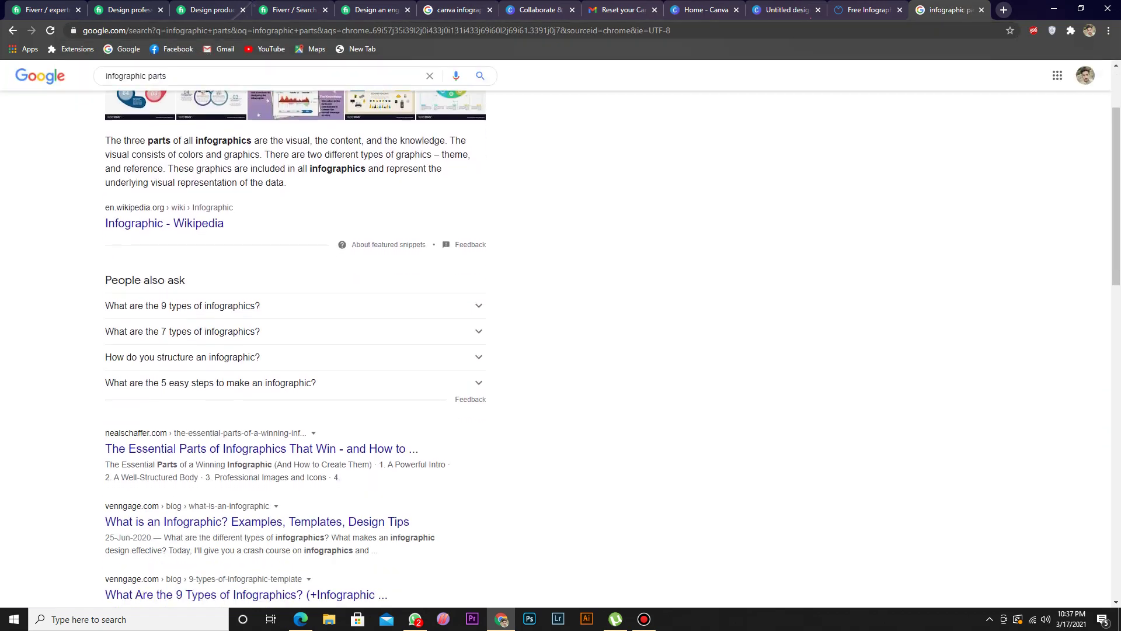
scroll(561, 350, down, 3)
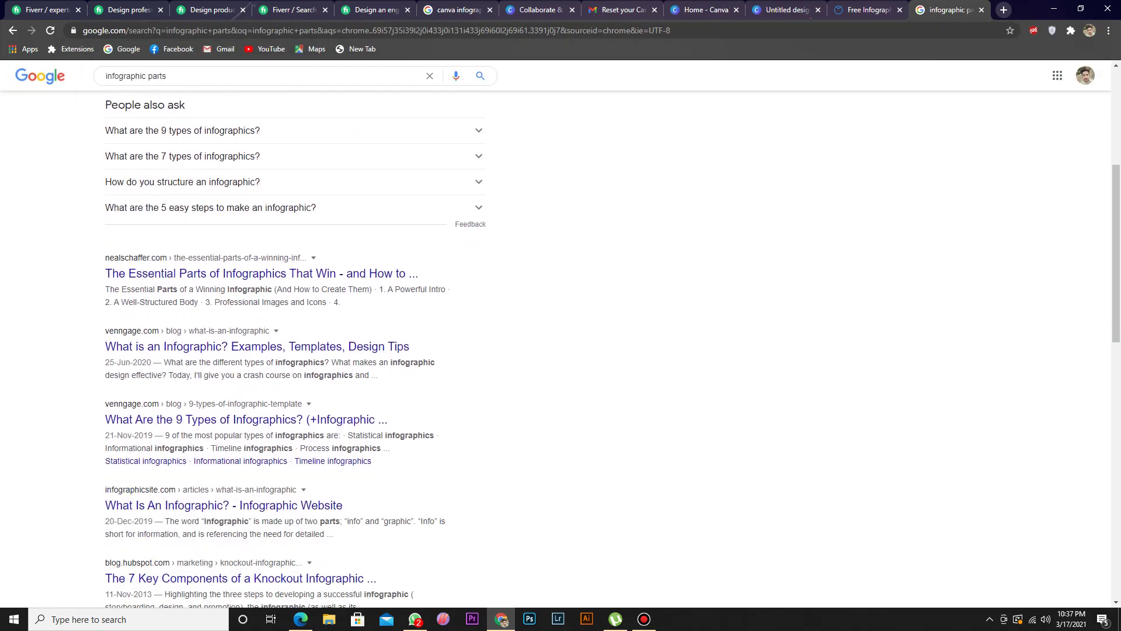
scroll(561, 351, up, 5)
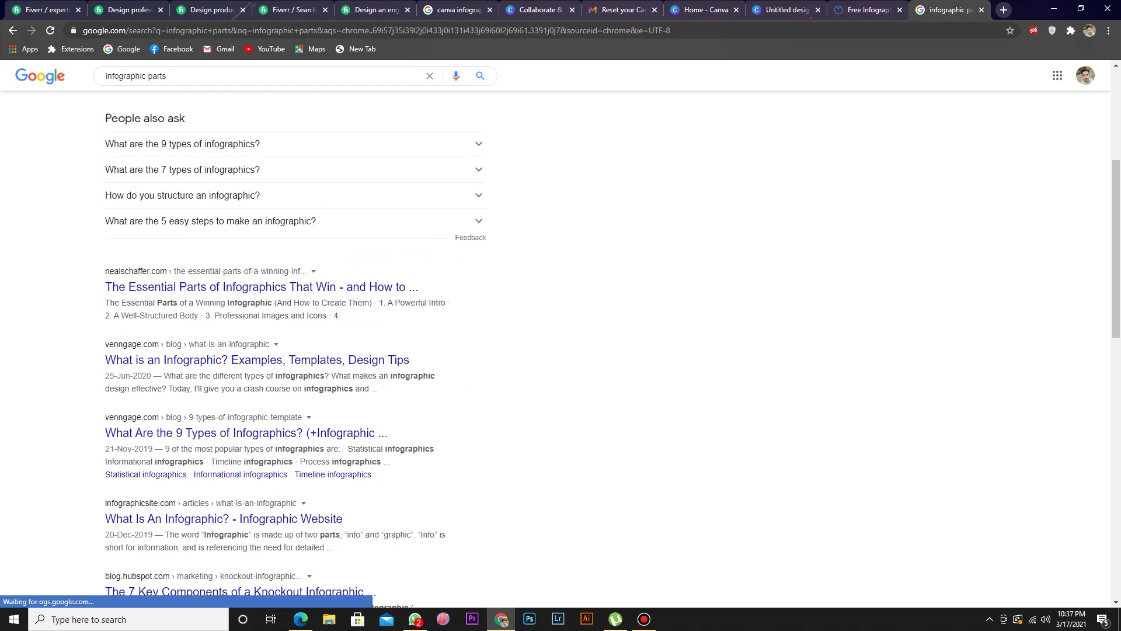
click(164, 118)
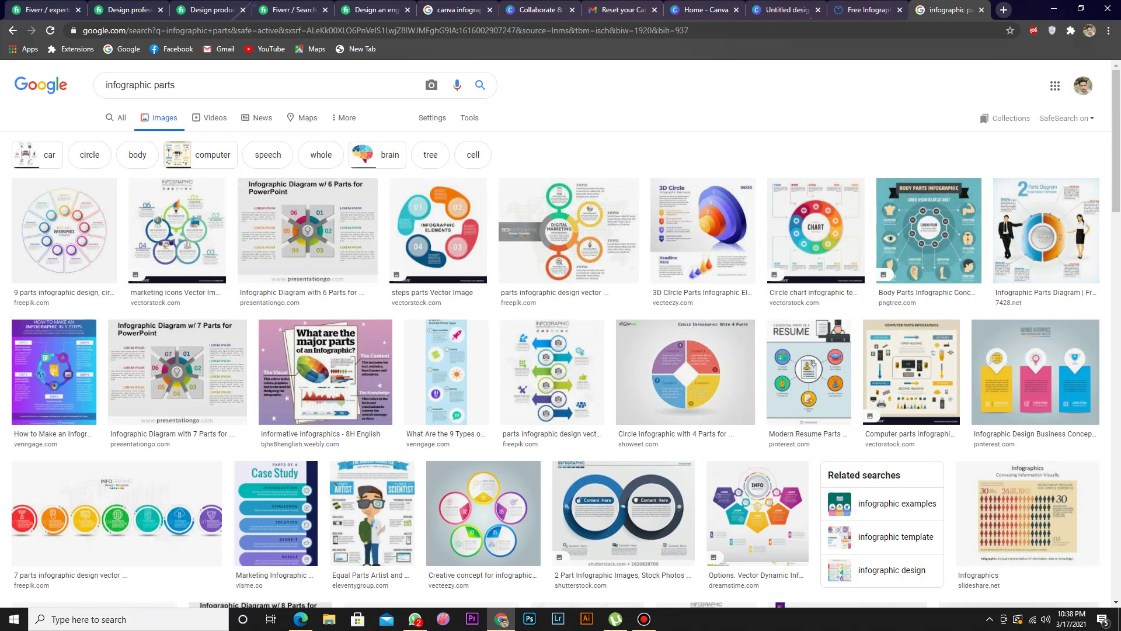
scroll(483, 397, down, 2)
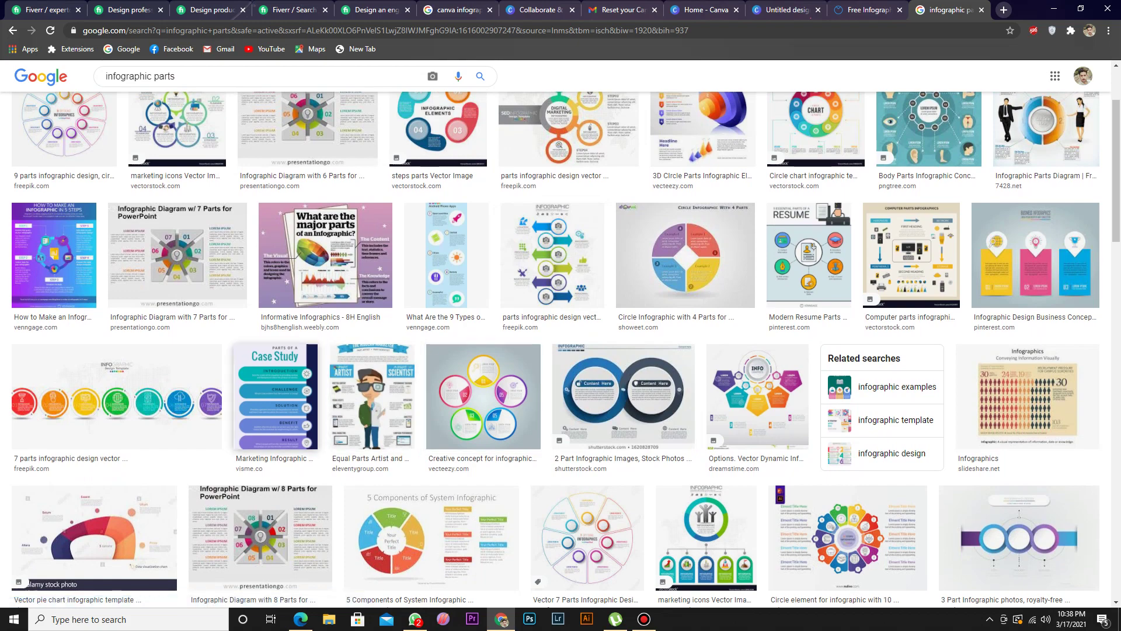
scroll(175, 245, up, 2)
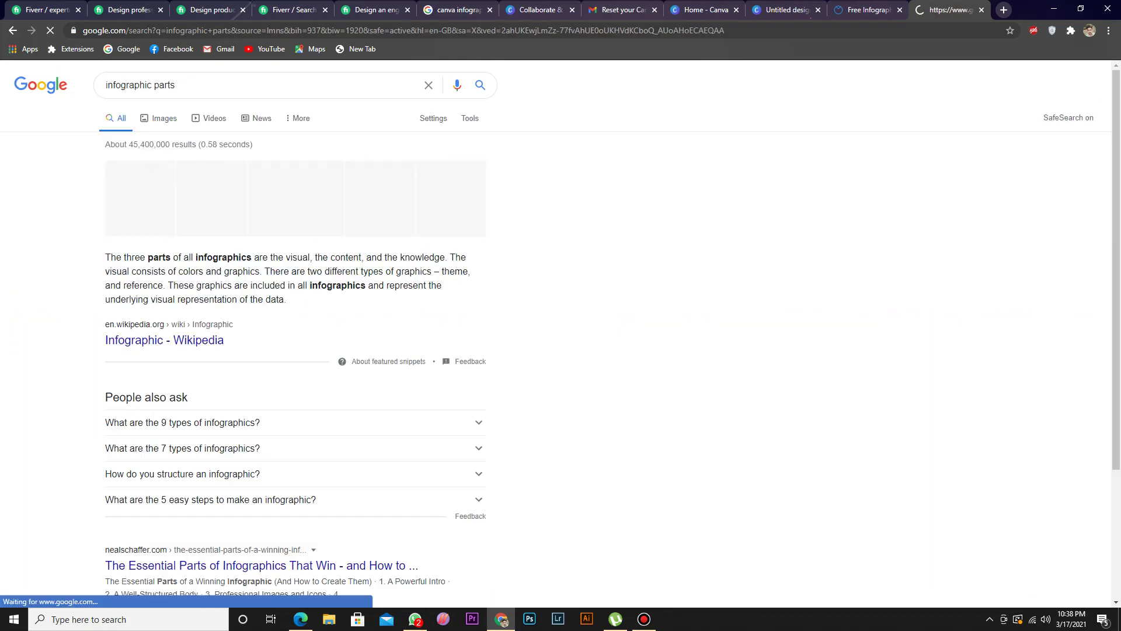
Step: Open the Wikipedia article on infographics from the search results in a new tab and look through its visualization types, tools and references
scroll(561, 332, down, 1)
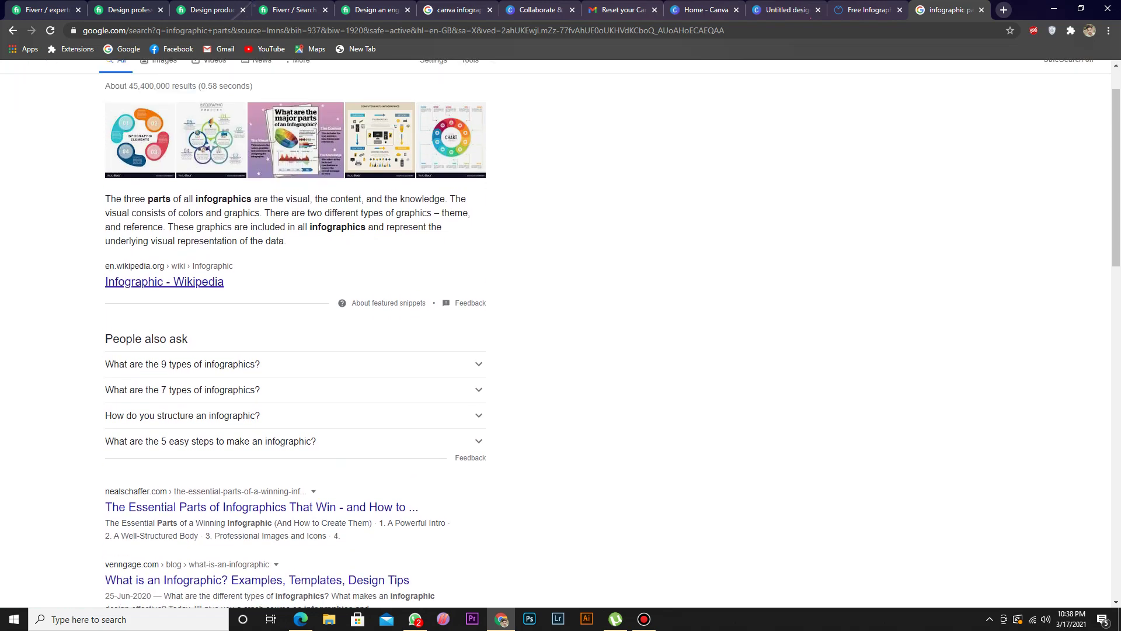
right_click(182, 279)
click(211, 286)
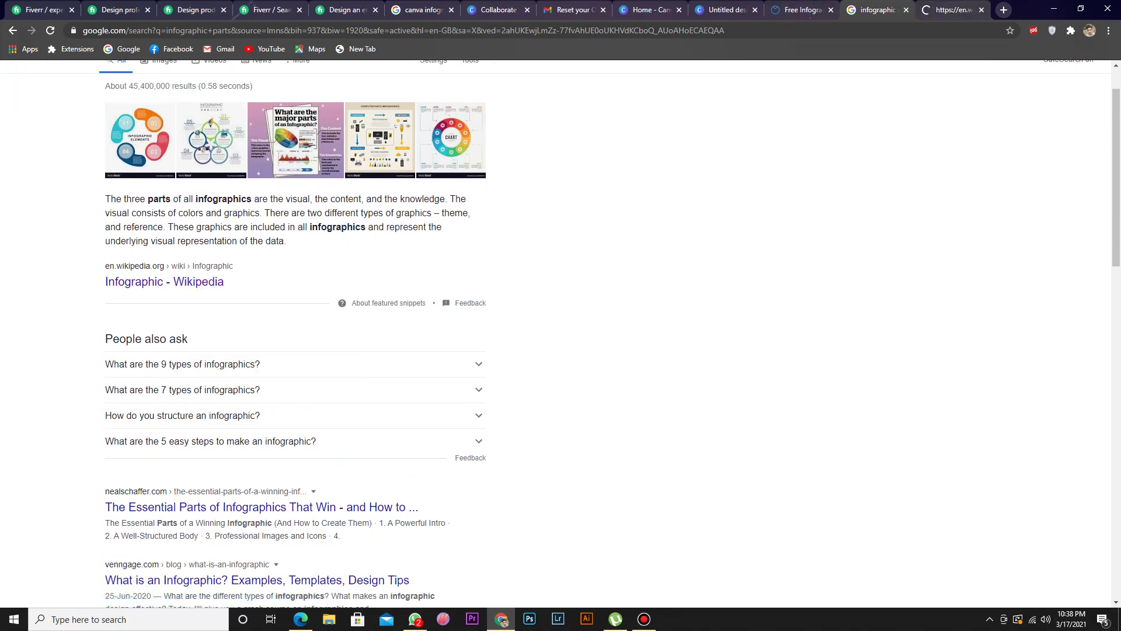
key(ctrl+Tab)
scroll(561, 333, down, 14)
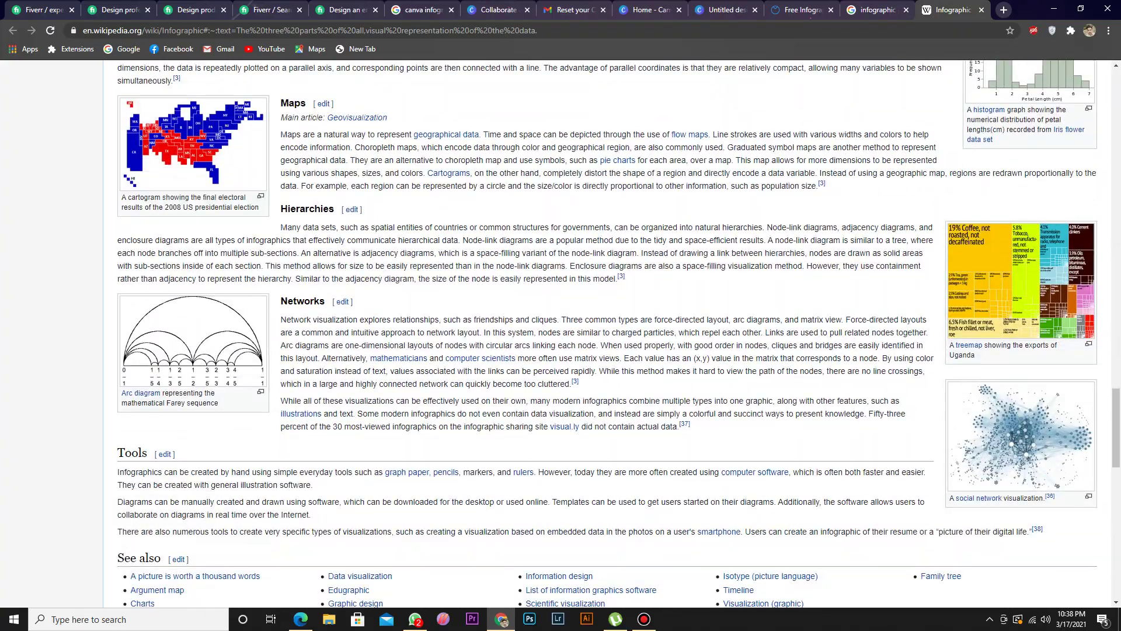
scroll(560, 333, down, 7)
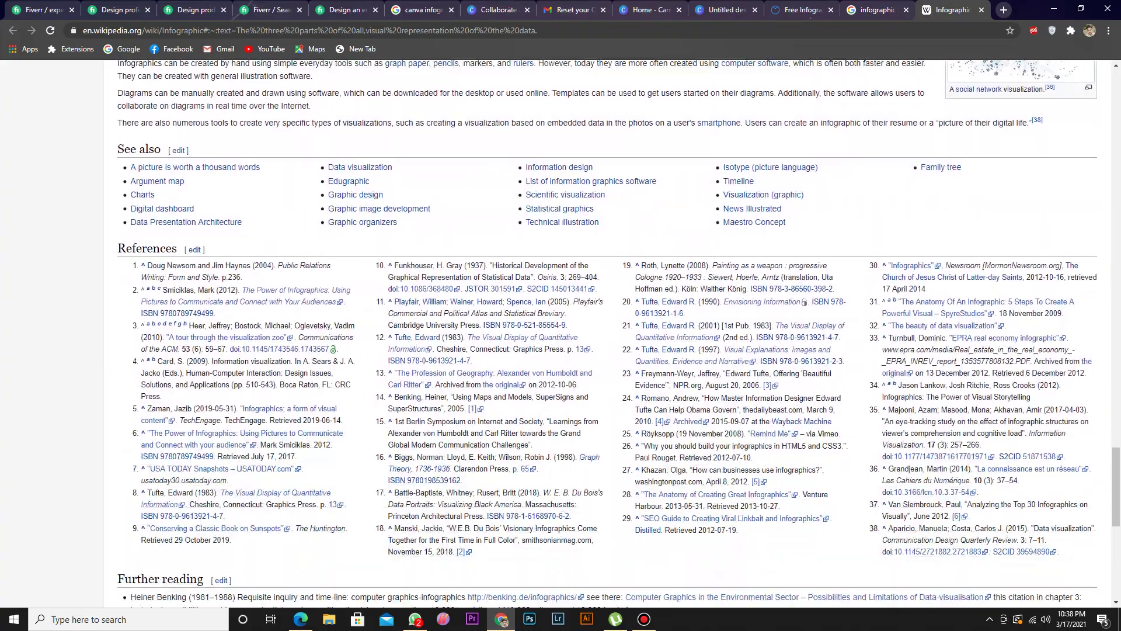
scroll(561, 332, up, 4)
scroll(560, 333, up, 4)
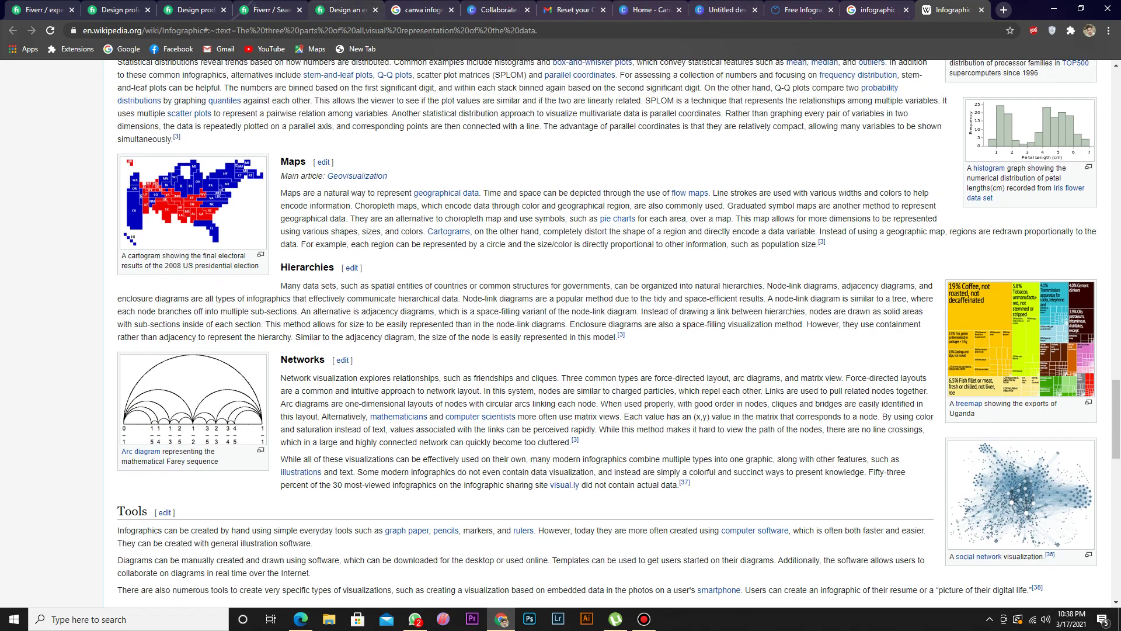
key(ctrl+t)
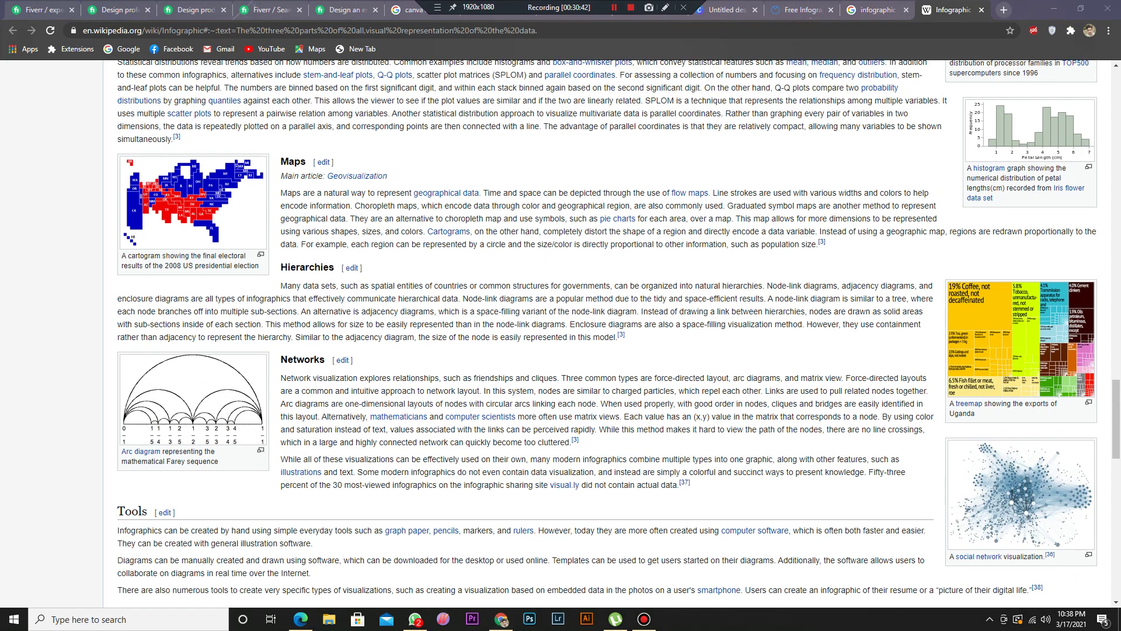
Step: Consult the reference gig's description, change the own gig's list heading to "What I Design:" and enter "Flow, Pie Charts" as the first numbered item
key(ctrl+2)
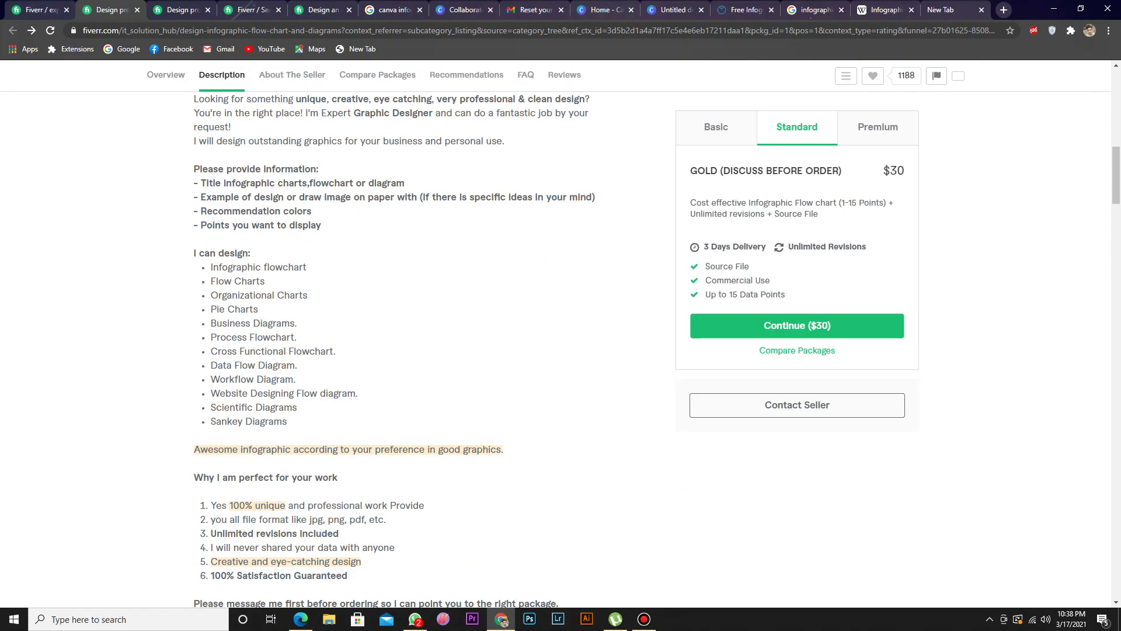
scroll(394, 351, up, 1)
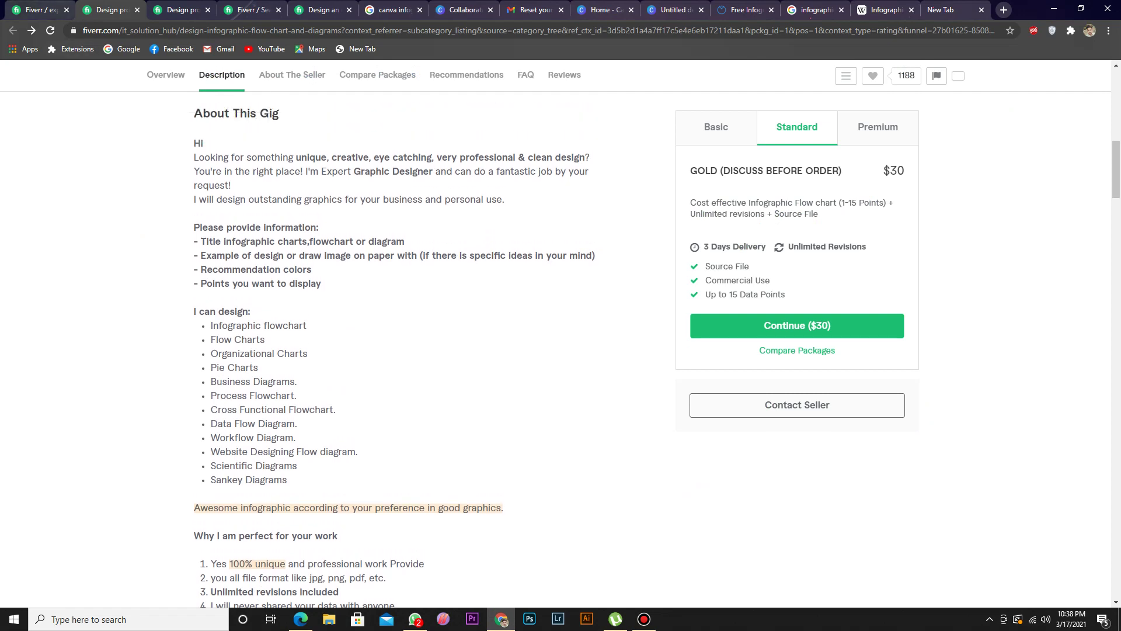
click(41, 9)
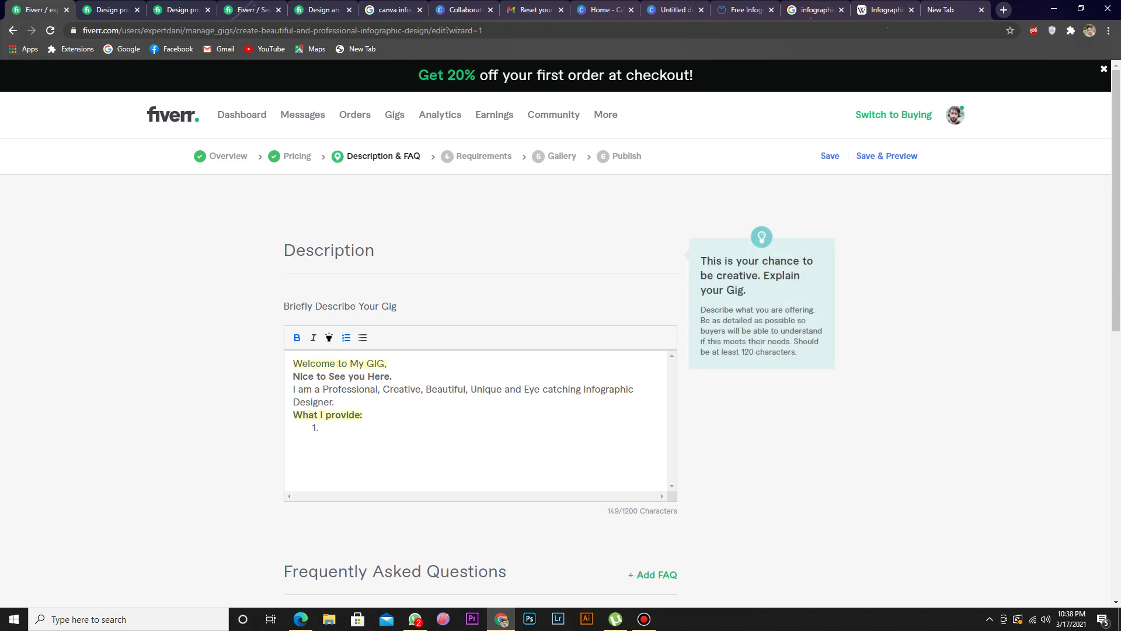
double_click(349, 415)
text(Design: )
text(Flow,)
text( Pie)
text( Charts)
key(Return)
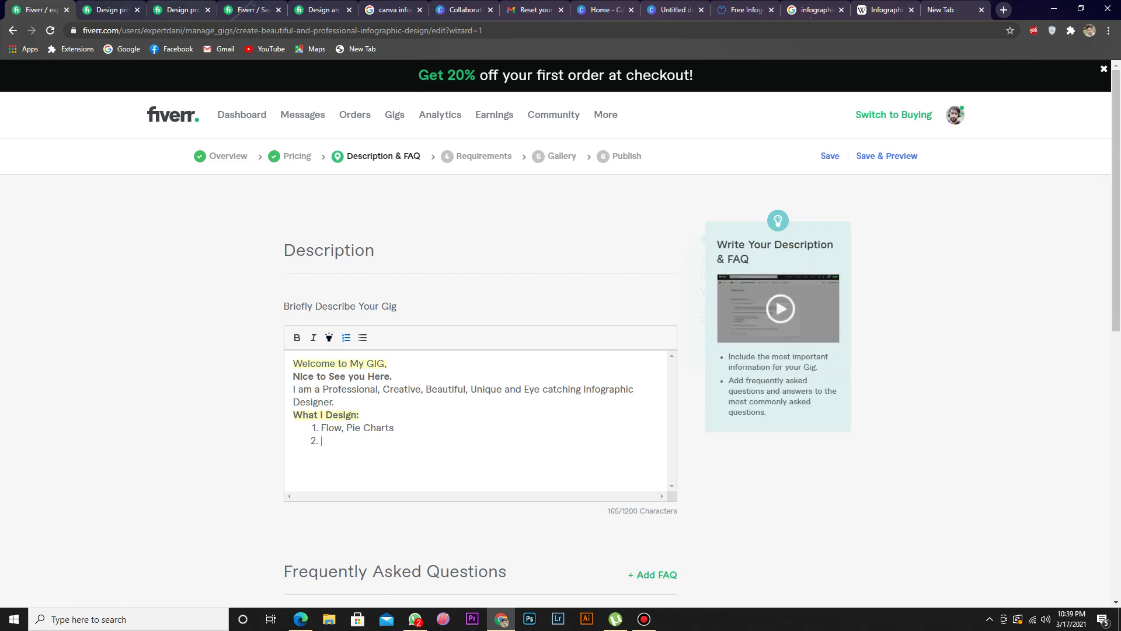
Step: Check the reference gig's list of designs and add "Diagrams" as the second numbered item in the own description
key(ctrl+Tab)
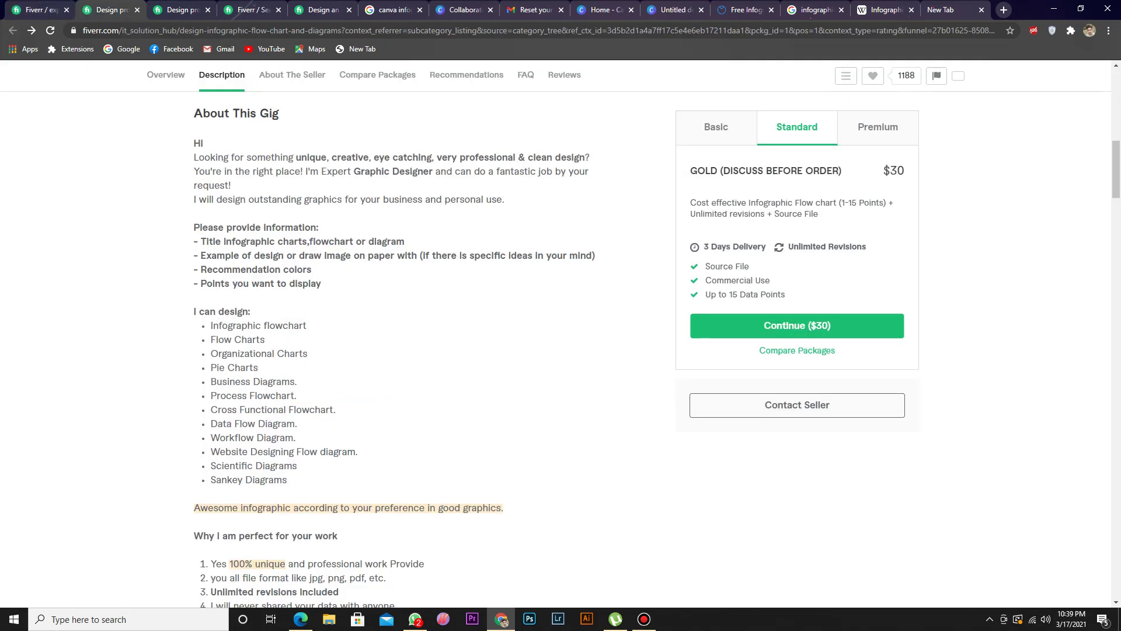
click(38, 9)
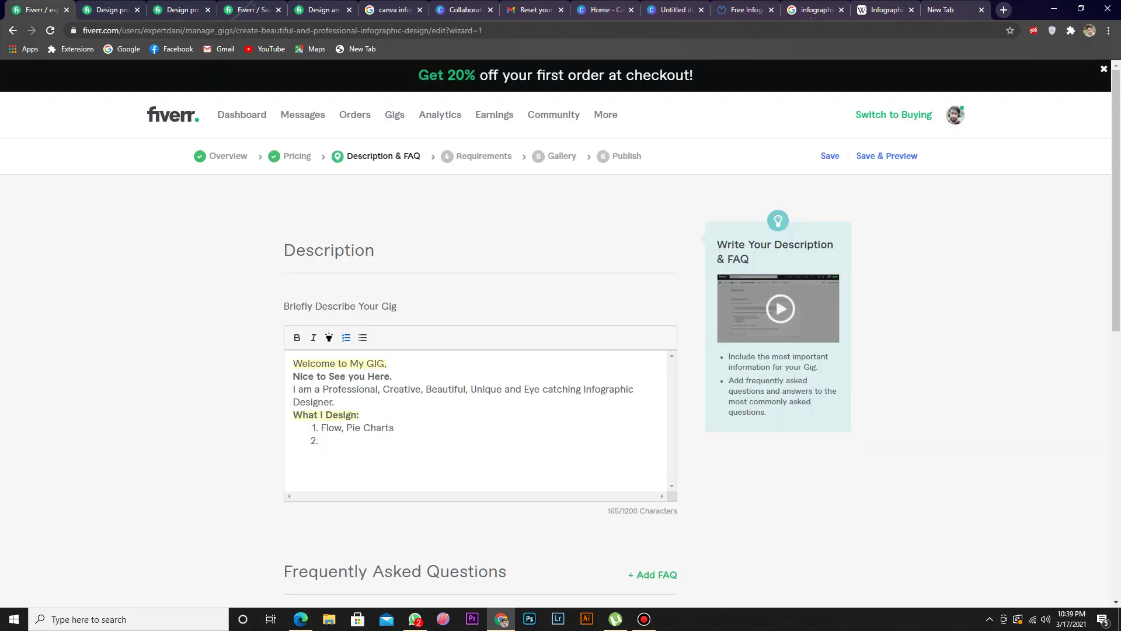
text(Diagrams,)
key(Return)
key(BackSpace)
key(BackSpace)
key(Return)
Step: Read the rest of the reference gig's description and remove the empty third numbered item from the own description
click(111, 9)
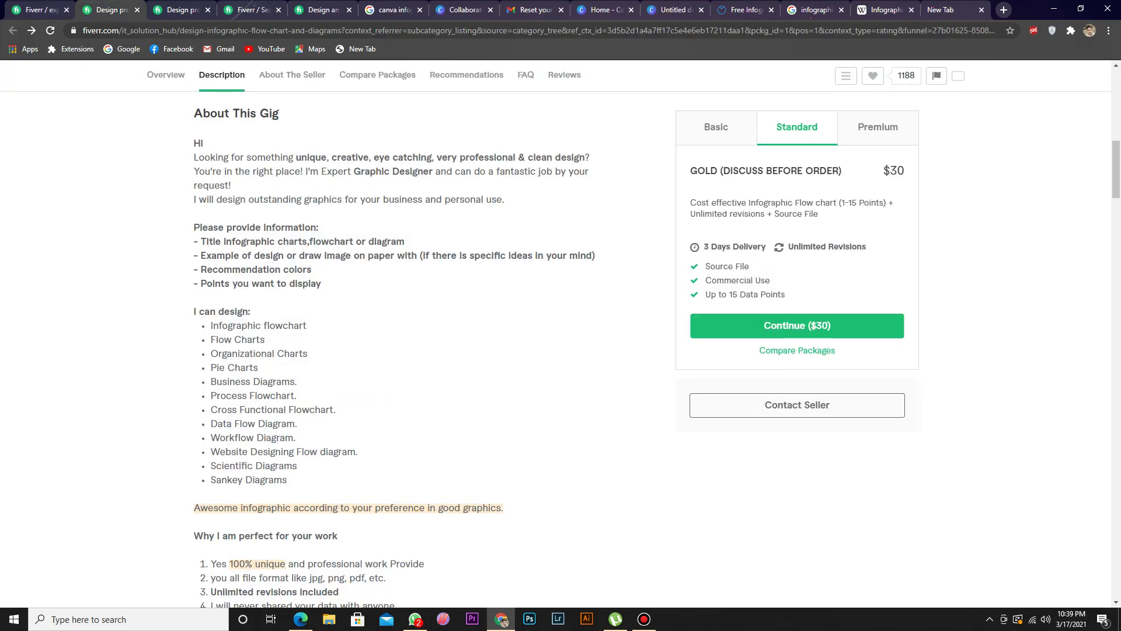
scroll(408, 350, down, 1)
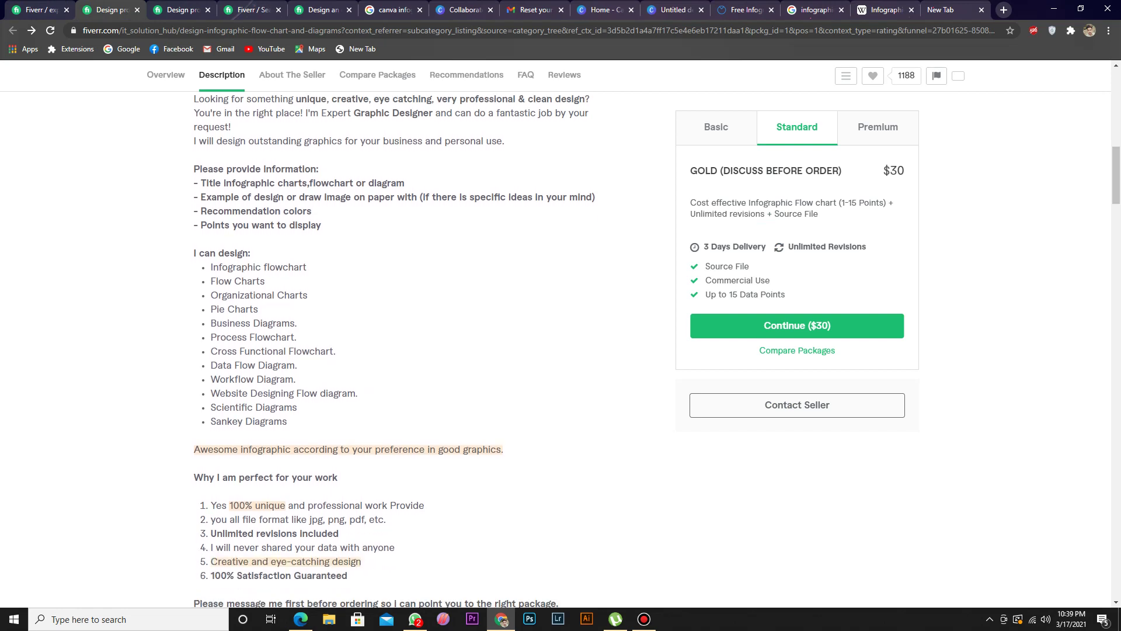
scroll(409, 351, down, 1)
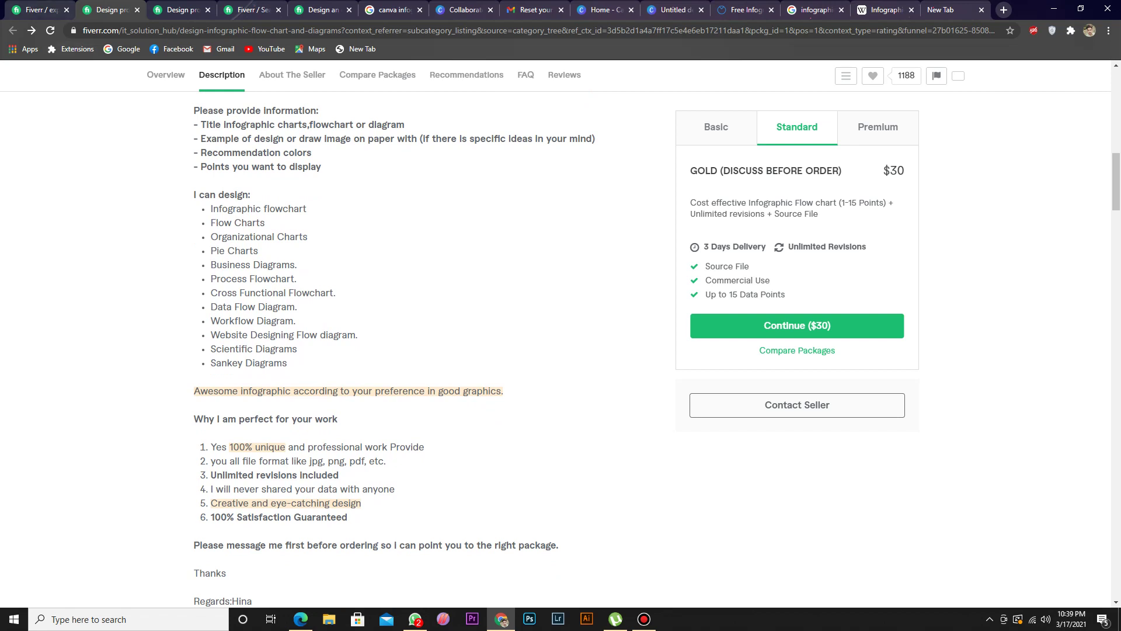
key(ctrl+shift+Tab)
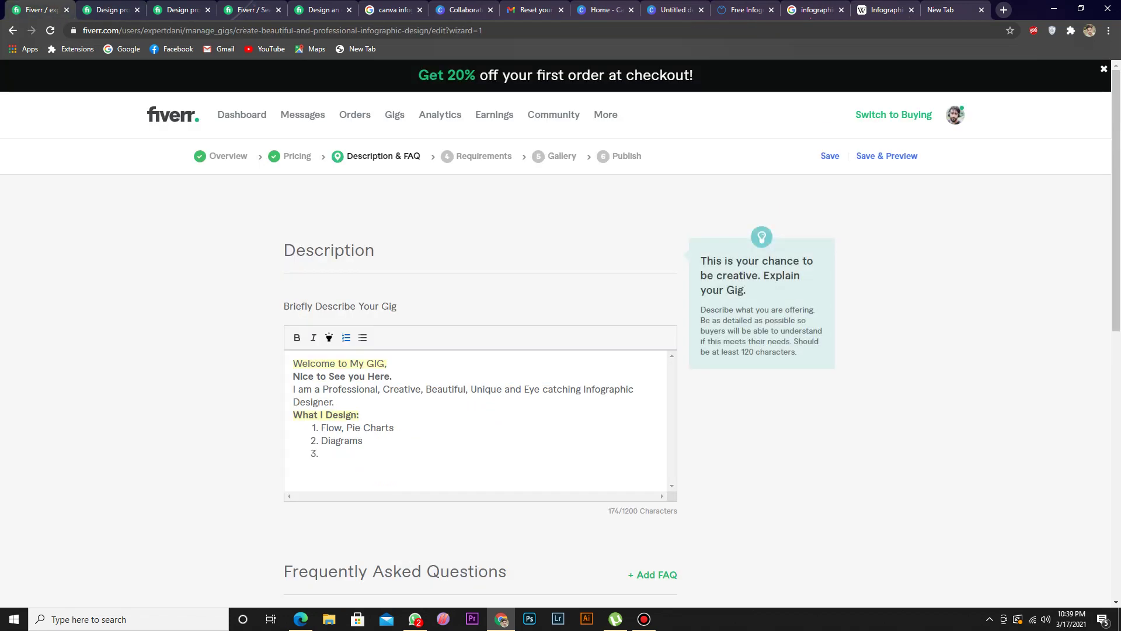
key(BackSpace)
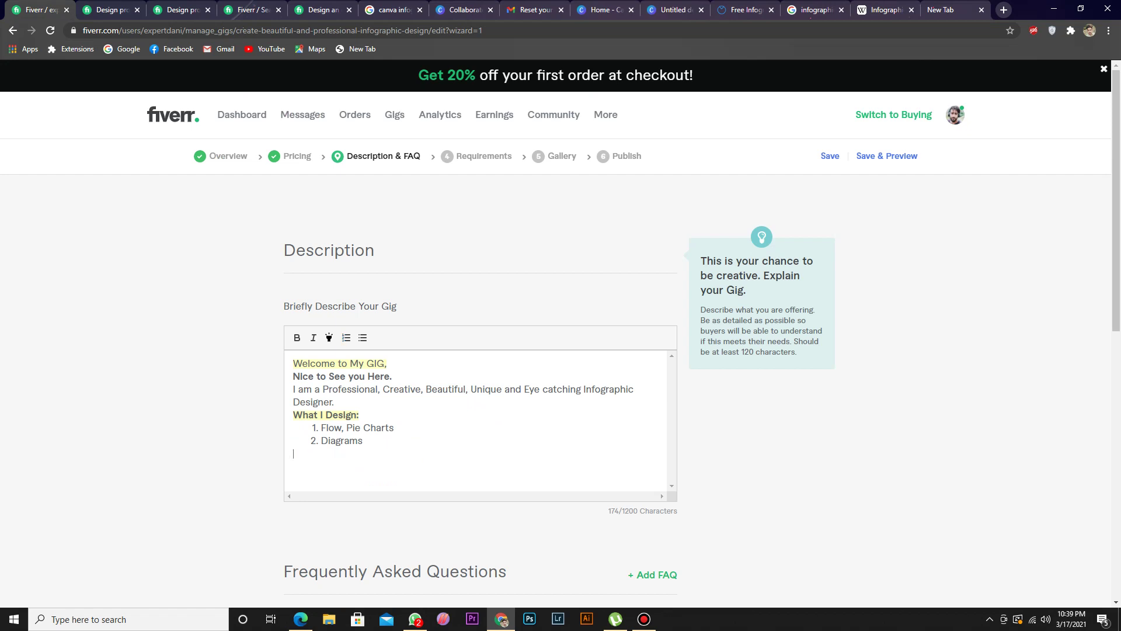
key(BackSpace)
Step: Reword the list heading as "What Includes:" and append "etc" to both numbered items, continuing with a plain line below
double_click(341, 415)
key(BackSpace)
key(BackSpace)
text(nclude)
text(j t)
key(BackSpace)
key(BackSpace)
key(BackSpace)
text(setc etc)
key(Return)
key(Return)
Step: Consult the reference gig and add the highlighted heading "WHY Choose ME?" below the numbered list
click(109, 9)
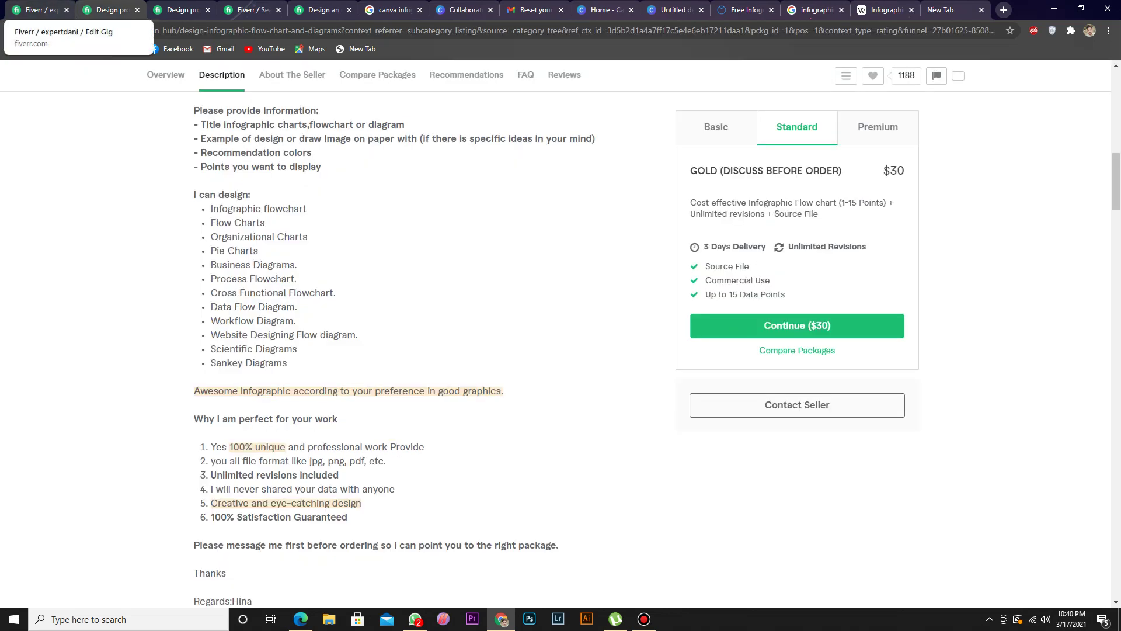
click(38, 10)
text(WHY)
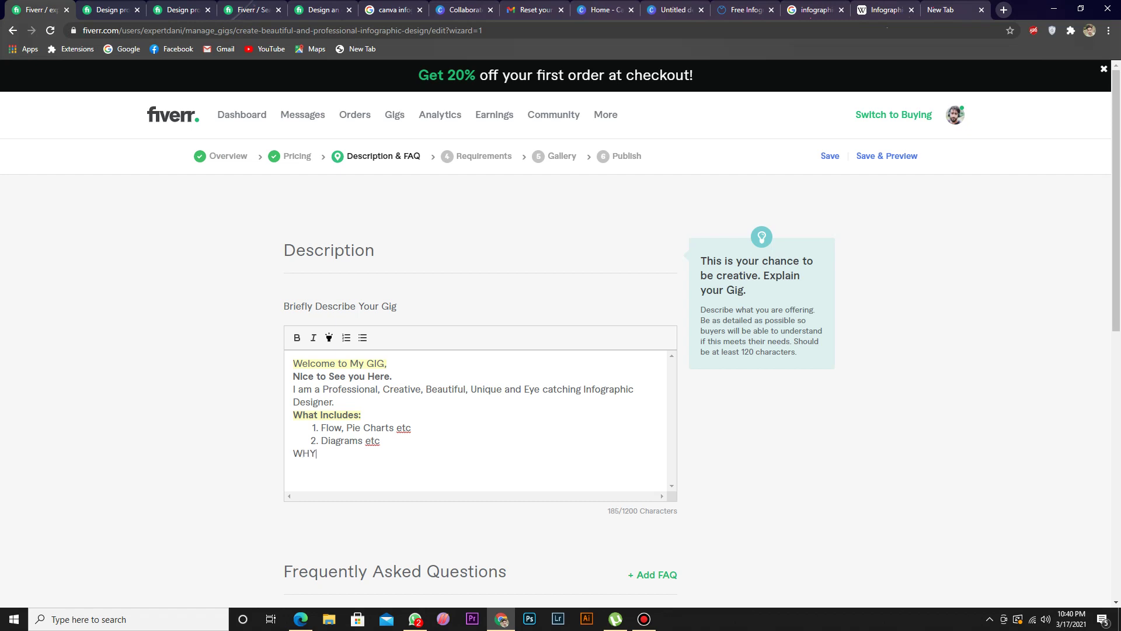
text( Choose ME?)
double_click(337, 454)
triple_click(337, 454)
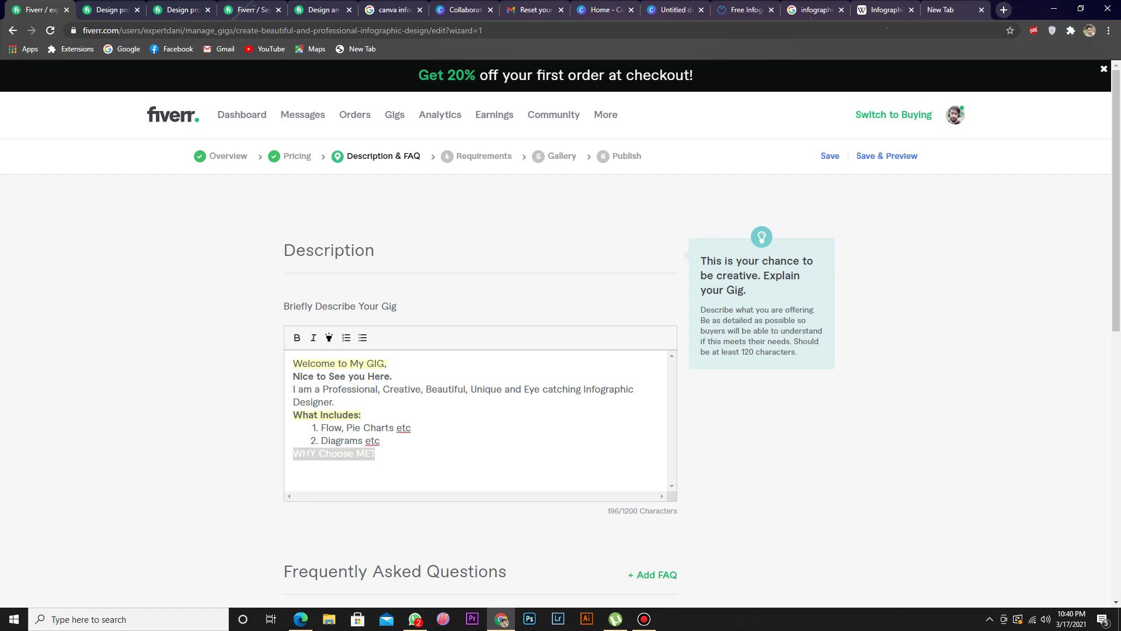
click(329, 338)
click(376, 454)
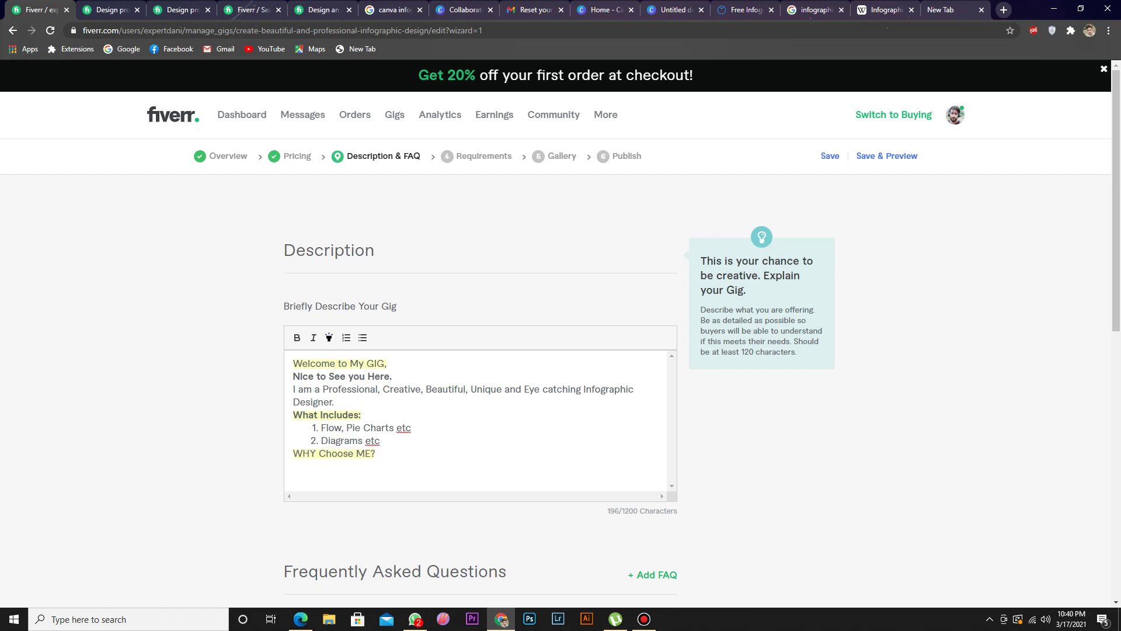
Step: Start a bulleted list under "WHY Choose ME?" with the item "100% Client Satisfaction" and remove the highlight from that item
key(Return)
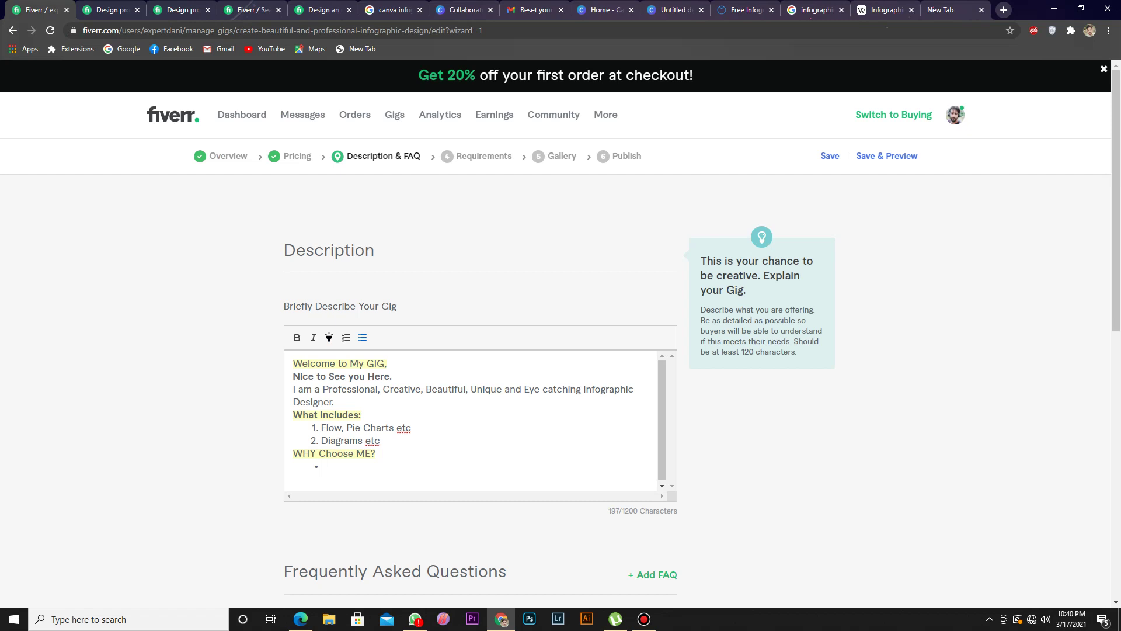
text(100)
text(%)
text( Client)
text('s)
text(Satisfaction)
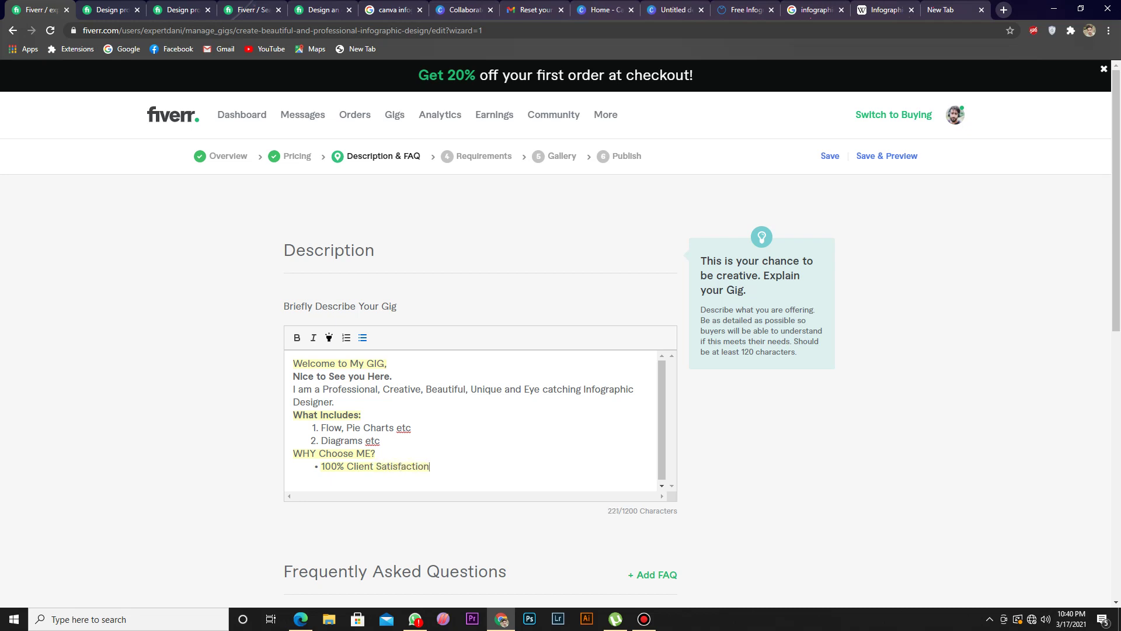
key(ctrl+shift+Left)
key(ctrl+shift+Left)
key(ctrl+shift+Left)
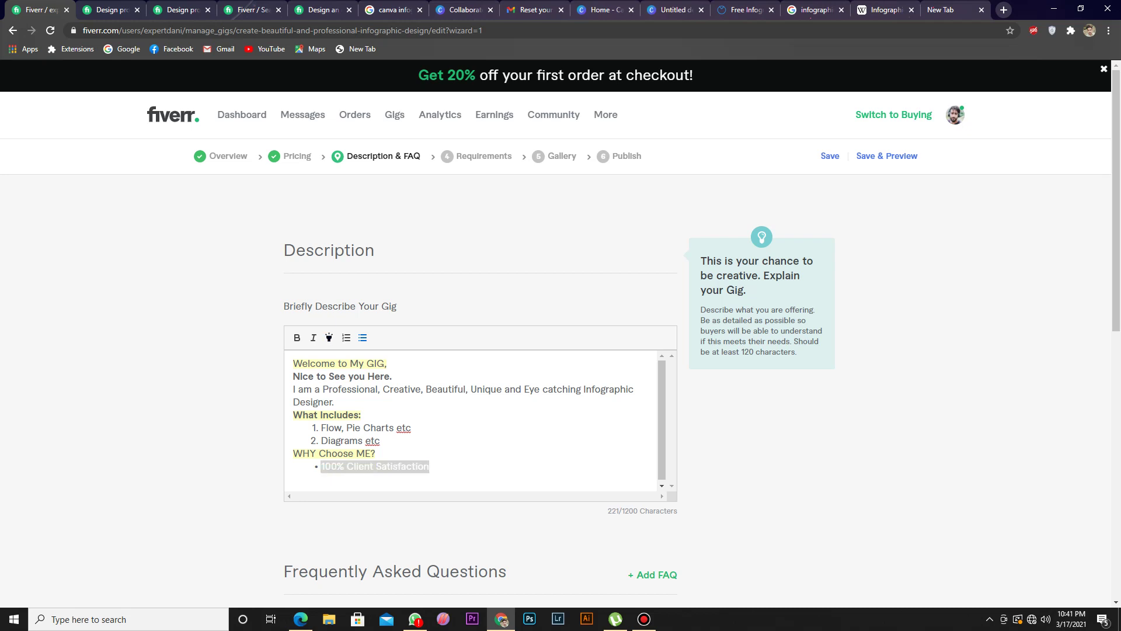
click(293, 480)
Step: Add the bullet items "Unique Design" and "Professional Look" to the "WHY Choose ME?" list
key(Return)
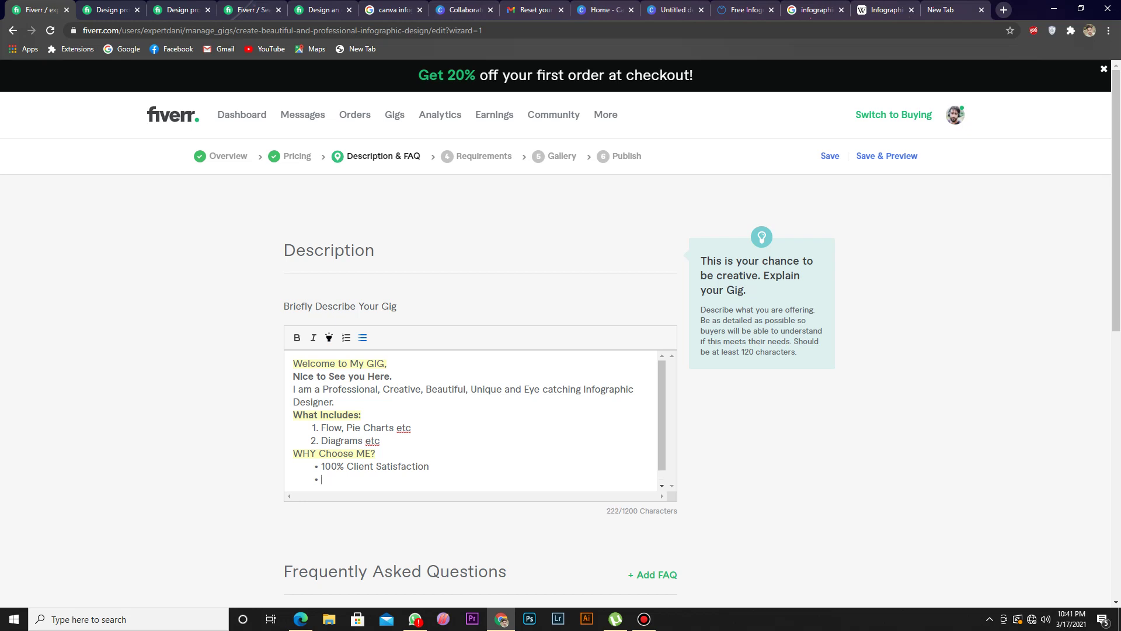
text(Unique Design)
key(Return)
text(P)
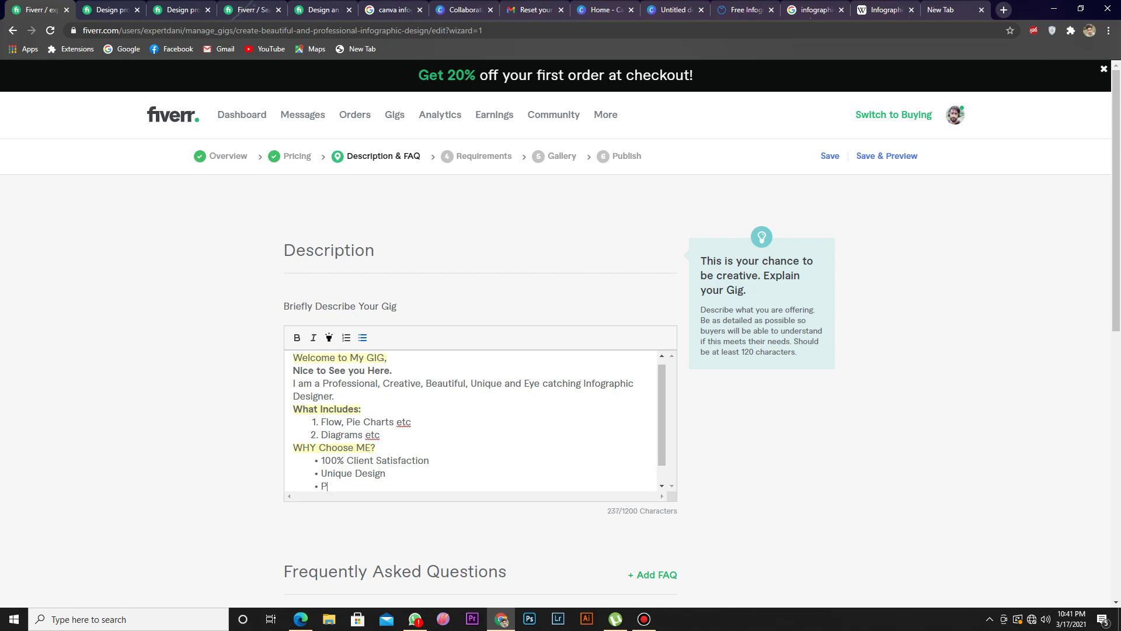
text(rofessional )
text(Des)
key(BackSpace)
key(BackSpace)
key(BackSpace)
key(BackSpace)
text(Look)
key(Return)
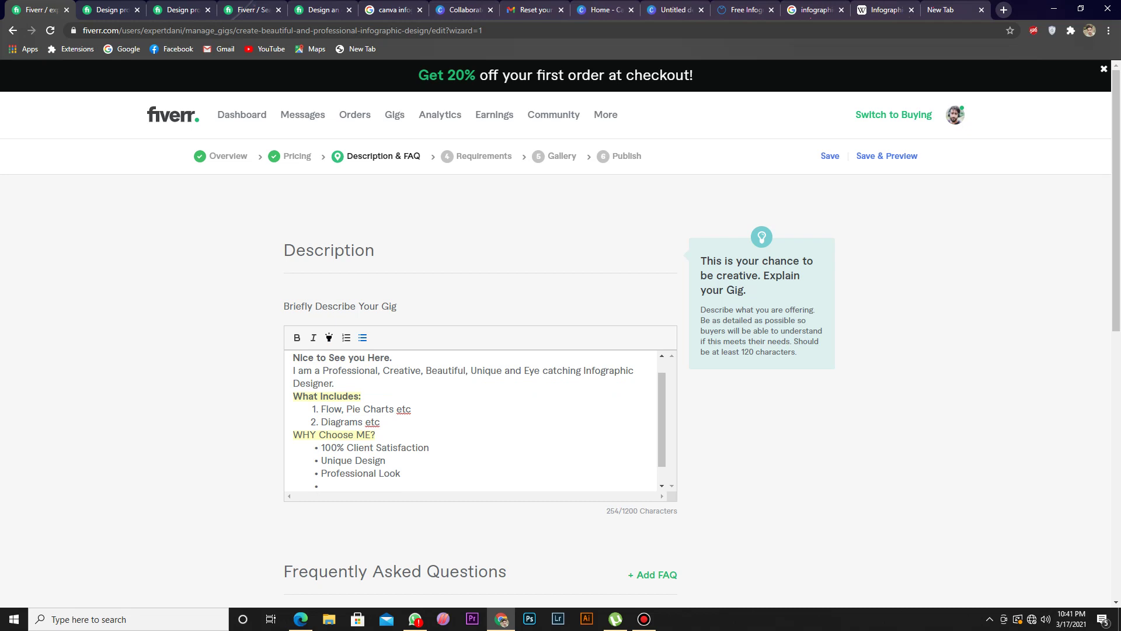
Step: Add the bullet items "Creative Ideas", "Well Researched" and "High Quality" to the "WHY Choose ME?" list
text(Creative Ideas)
key(Return)
text(Well )
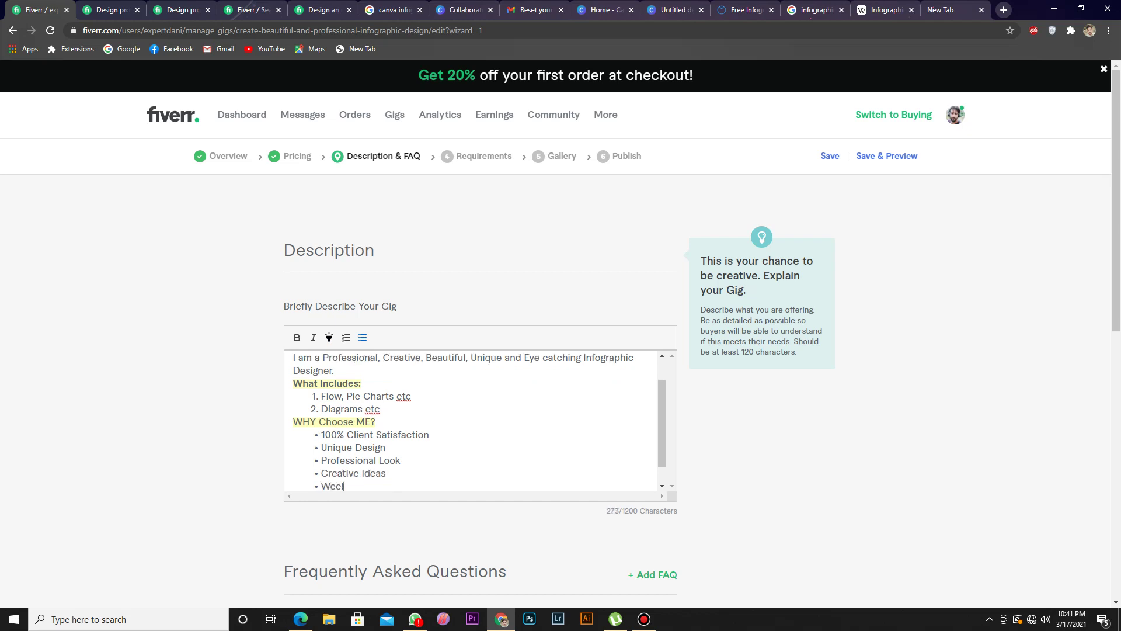
text(Researched)
key(Return)
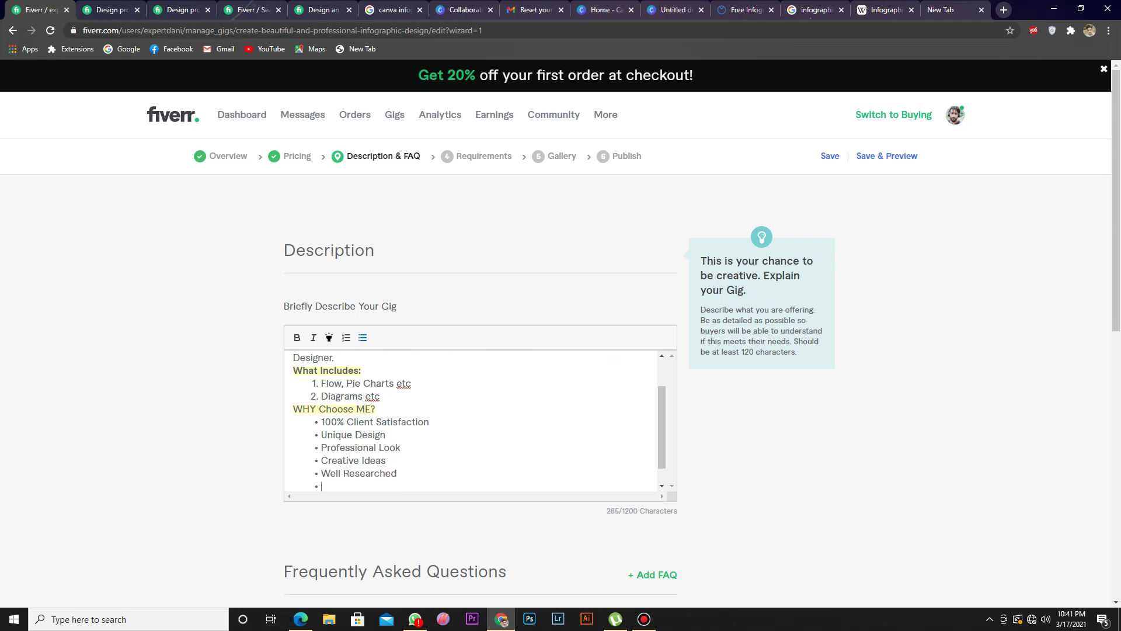
text(High)
text(Quality)
key(Return)
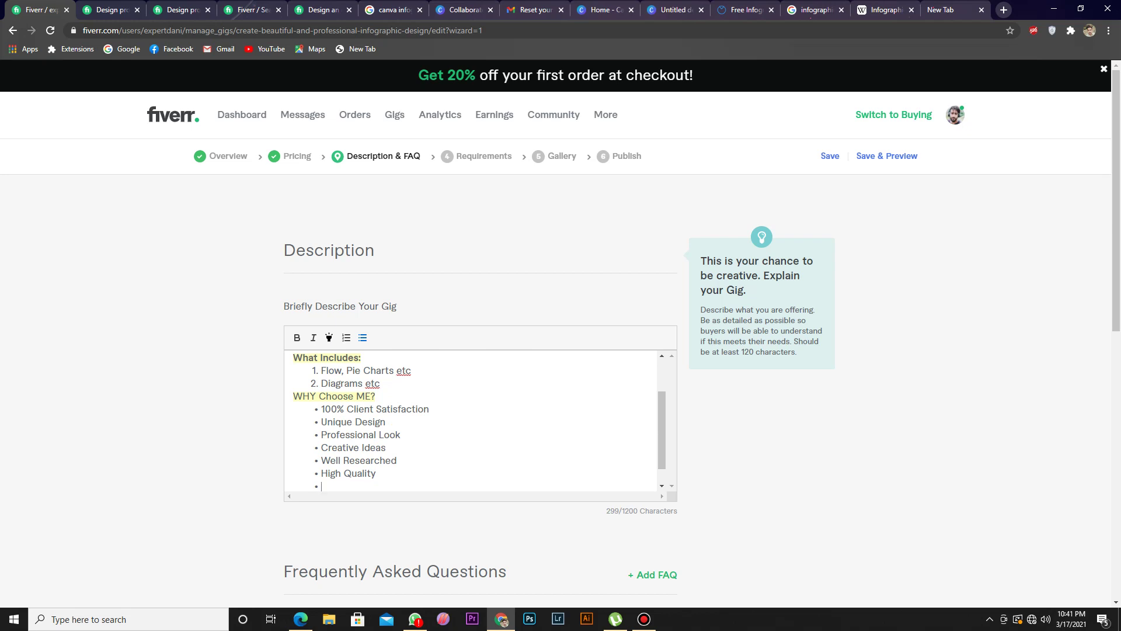
Step: Add the bullets "24/7 Support" and "Unlimited Revisions", and insert an empty line above the "What Includes:" heading
text(24/7 Support)
key(Return)
text(Unlii)
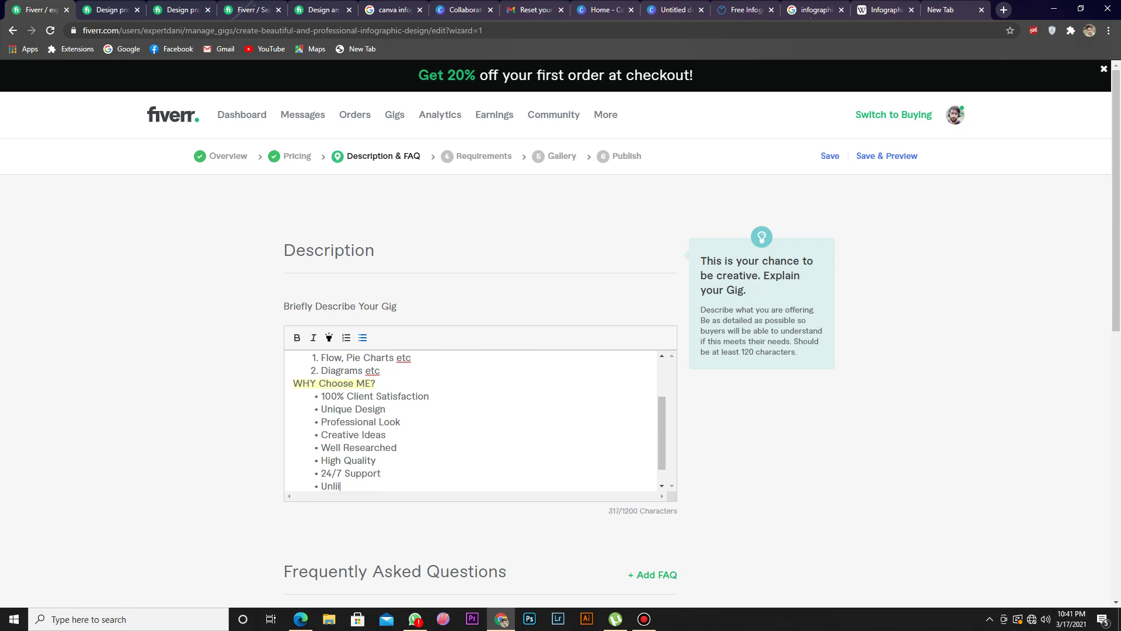
key(BackSpace)
text(mited Revisions)
scroll(474, 421, up, 2)
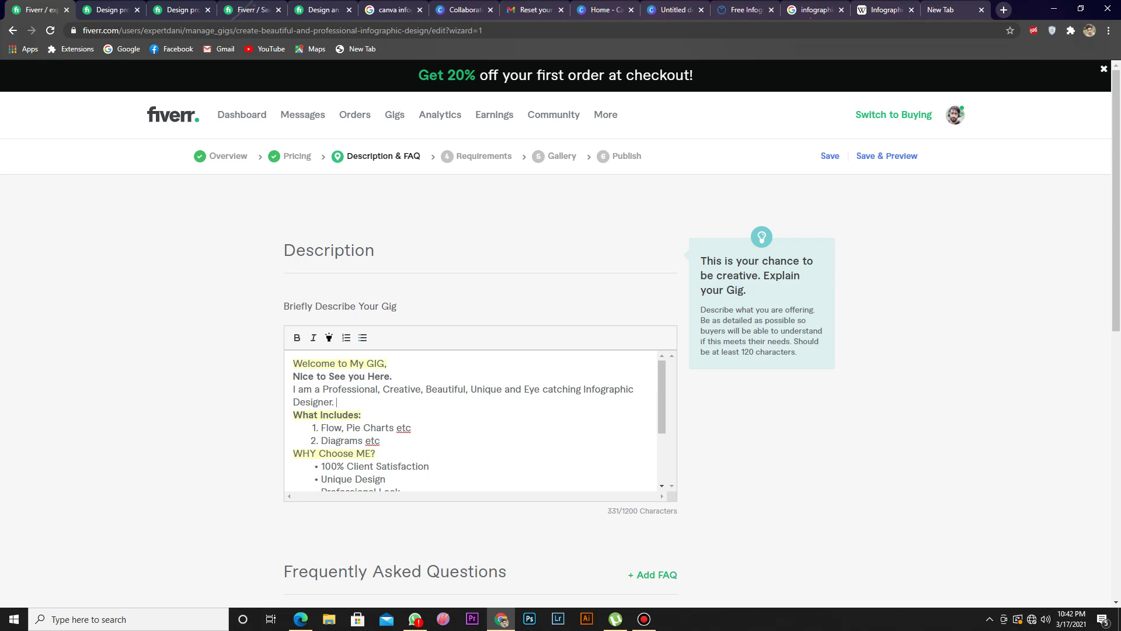
key(Return)
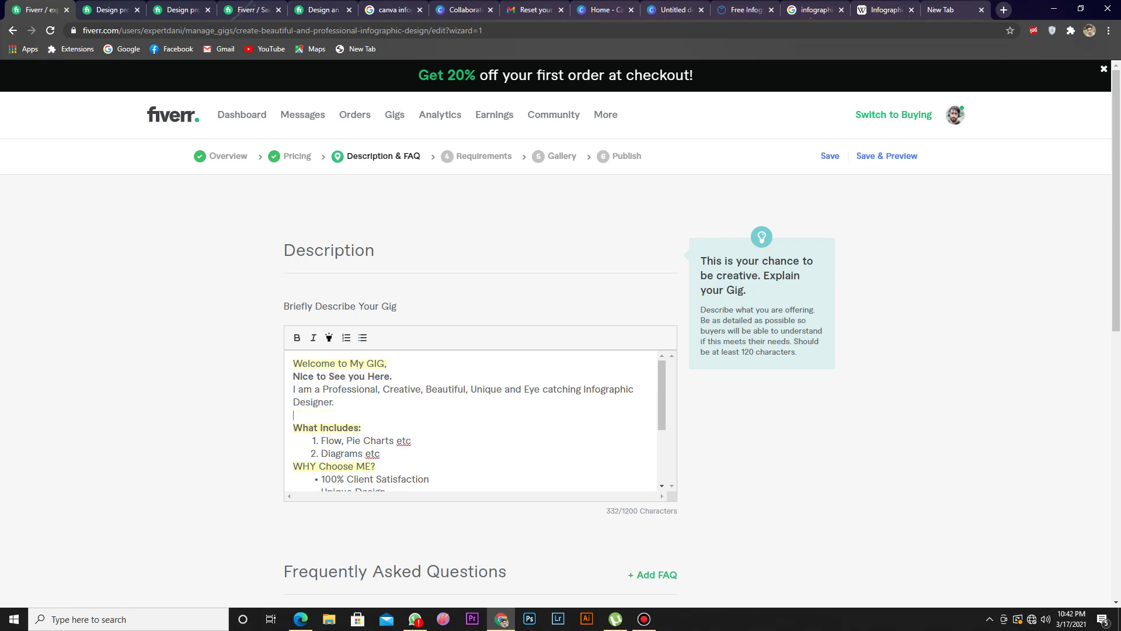
Step: Return to the Google results for infographic parts and expand the question "What are the 9 types of infographics?"
click(814, 7)
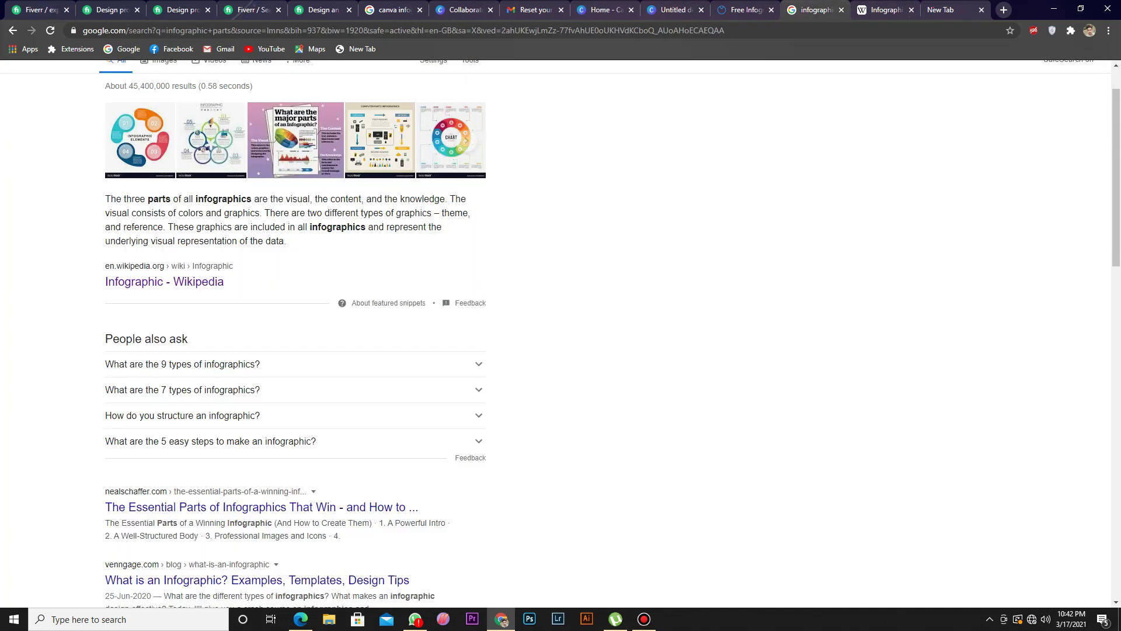
scroll(561, 333, up, 1)
click(182, 423)
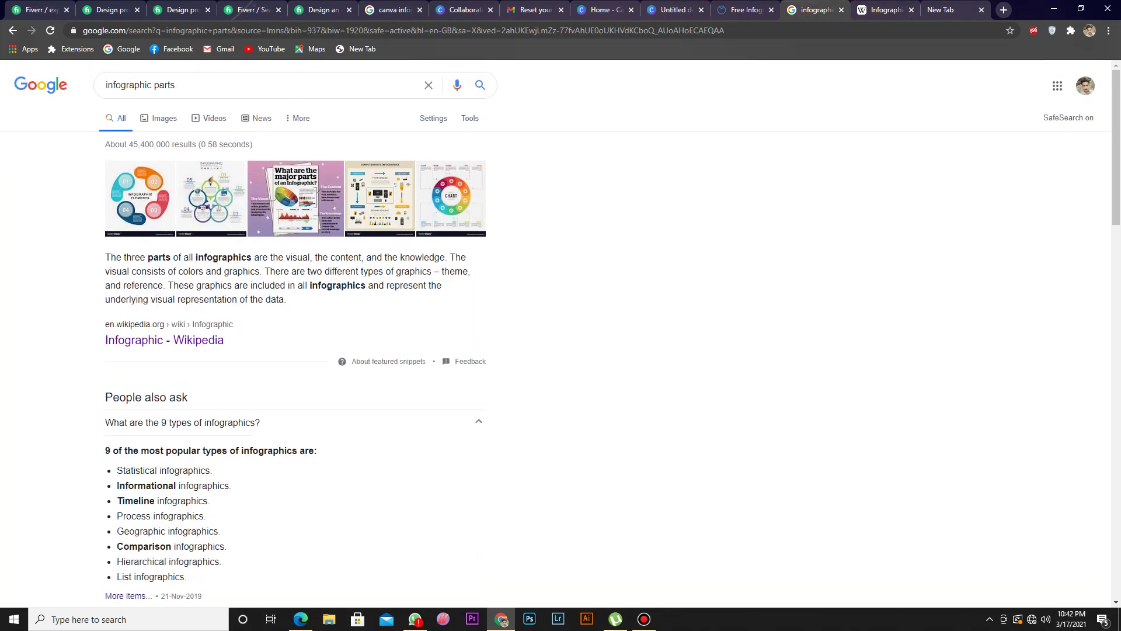
Step: Open the Venngage article on the 9 types of infographics in a new tab
scroll(561, 333, down, 2)
right_click(141, 520)
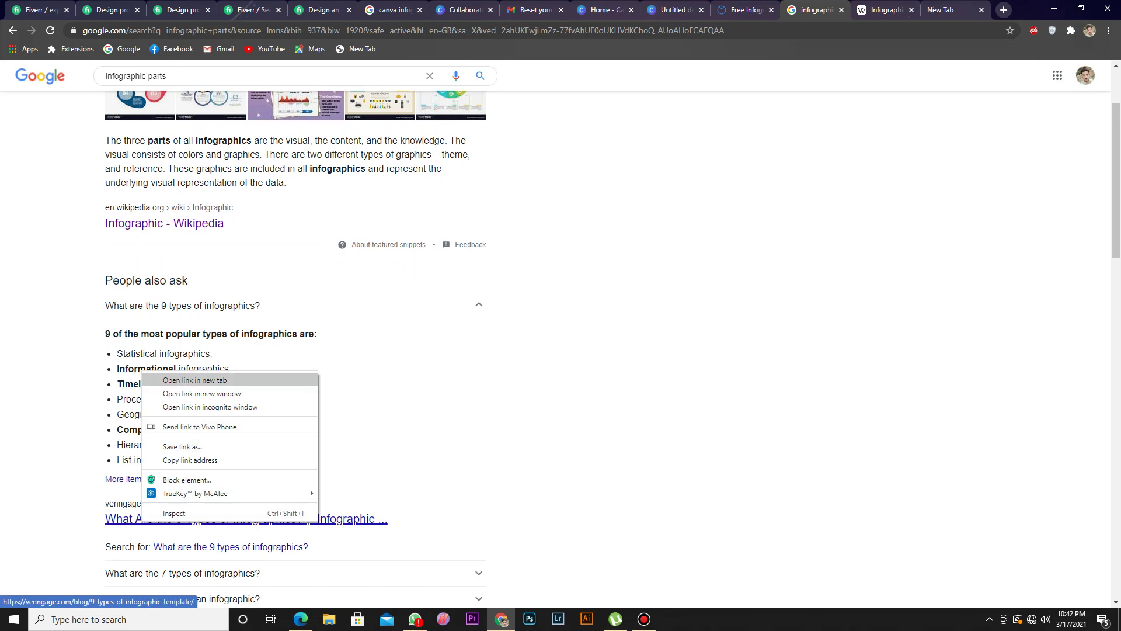
click(175, 378)
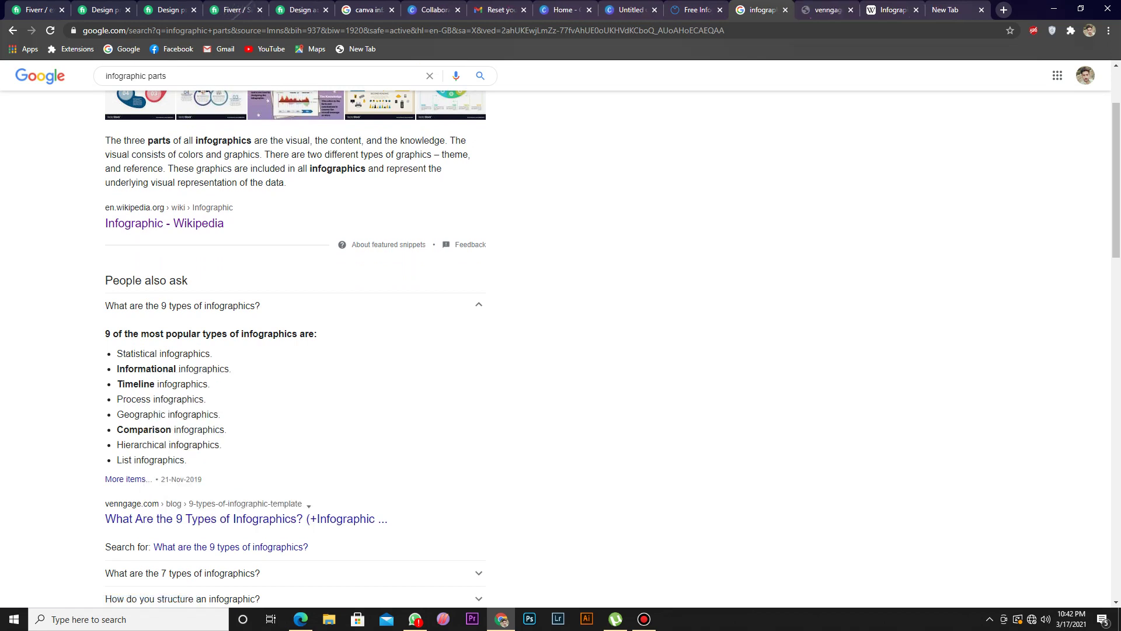
Step: In the gig description, add the bold, highlighted heading "Which Types I work on:" above "What Includes:" and start a numbered list under it
click(35, 10)
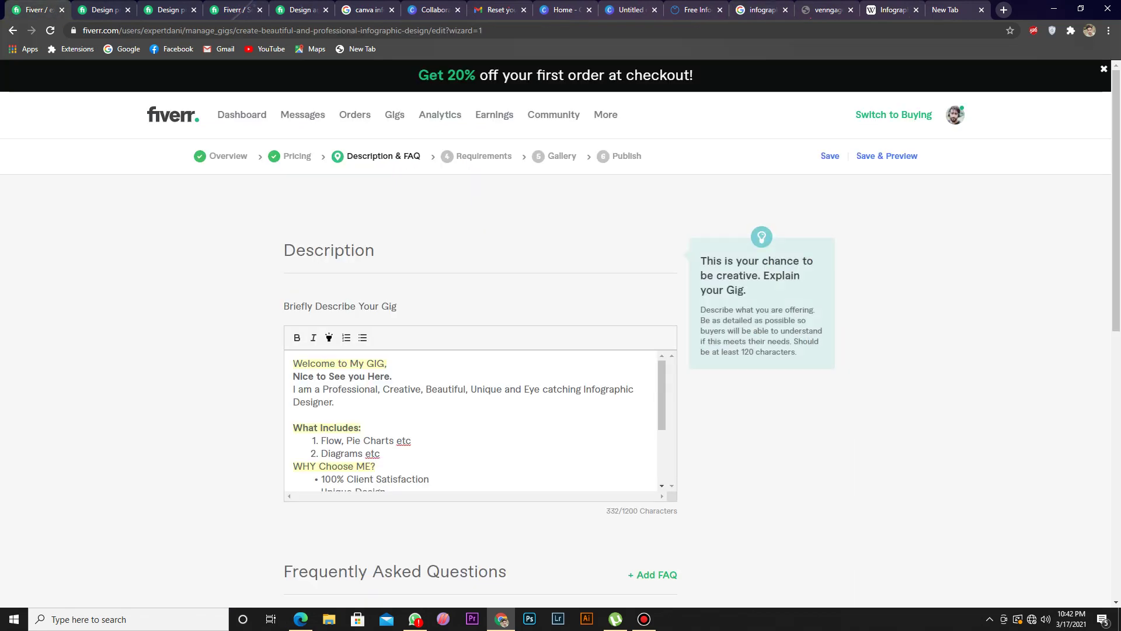
text(Which Types I work on:)
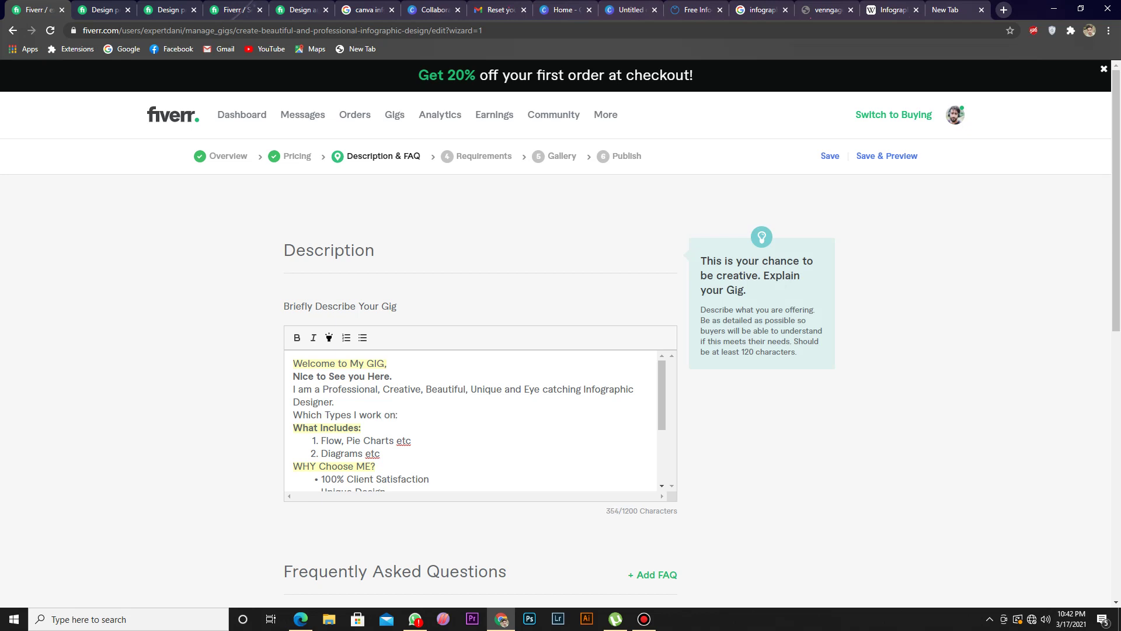
key(shift+Home)
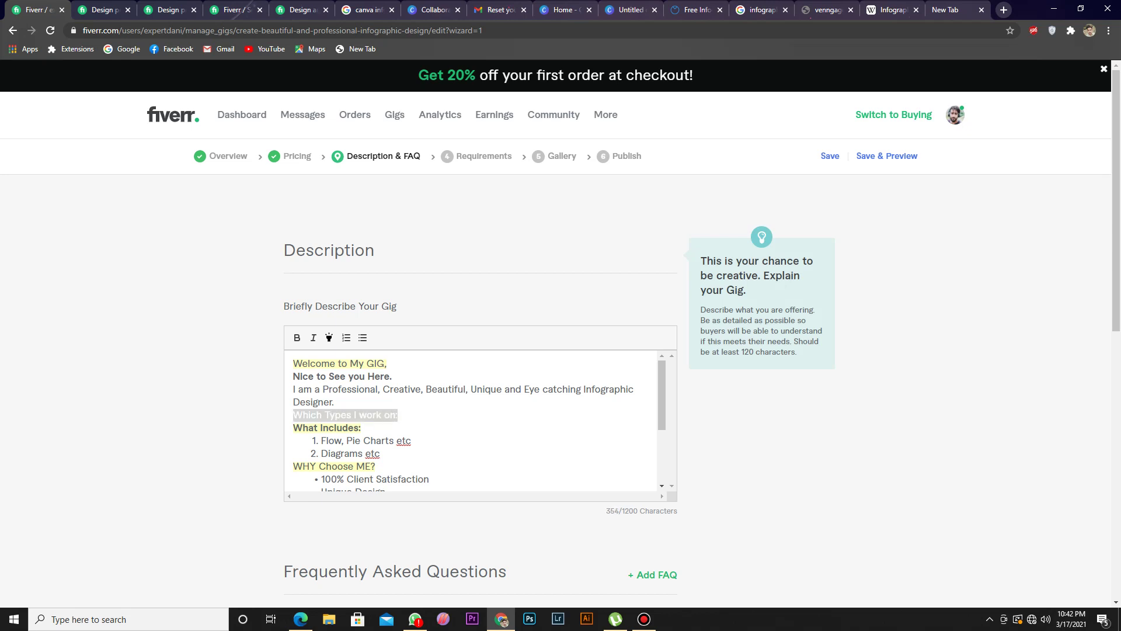
key(ctrl+b)
key(End)
key(Return)
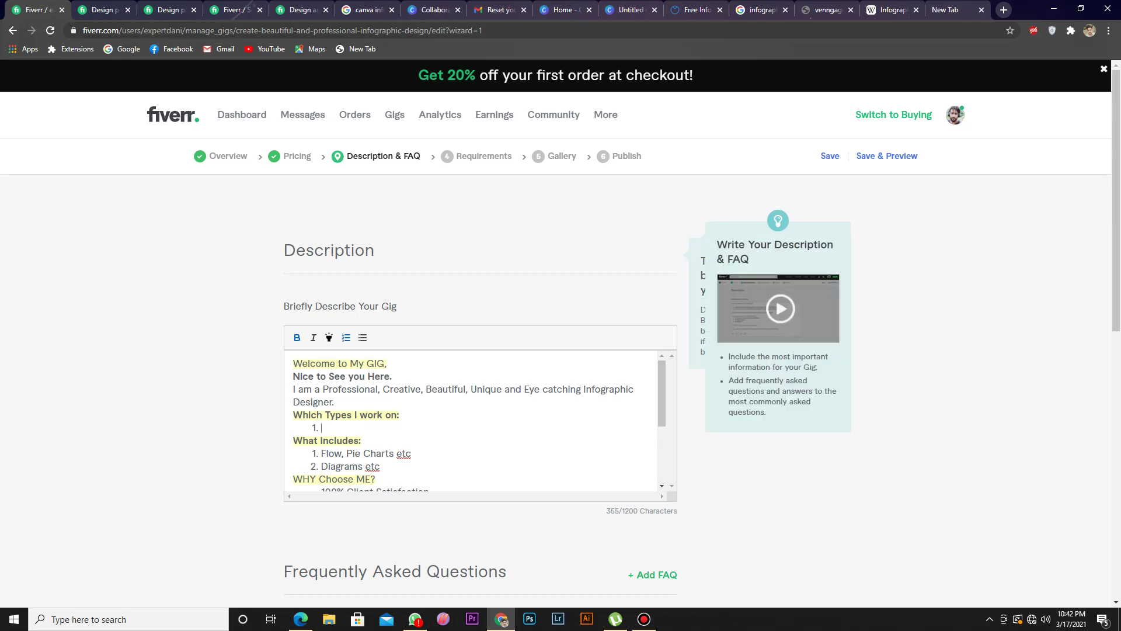
Step: Enter "Statistical" in regular weight as the first numbered item under "Which Types I work on:" and start a second item
text(Set)
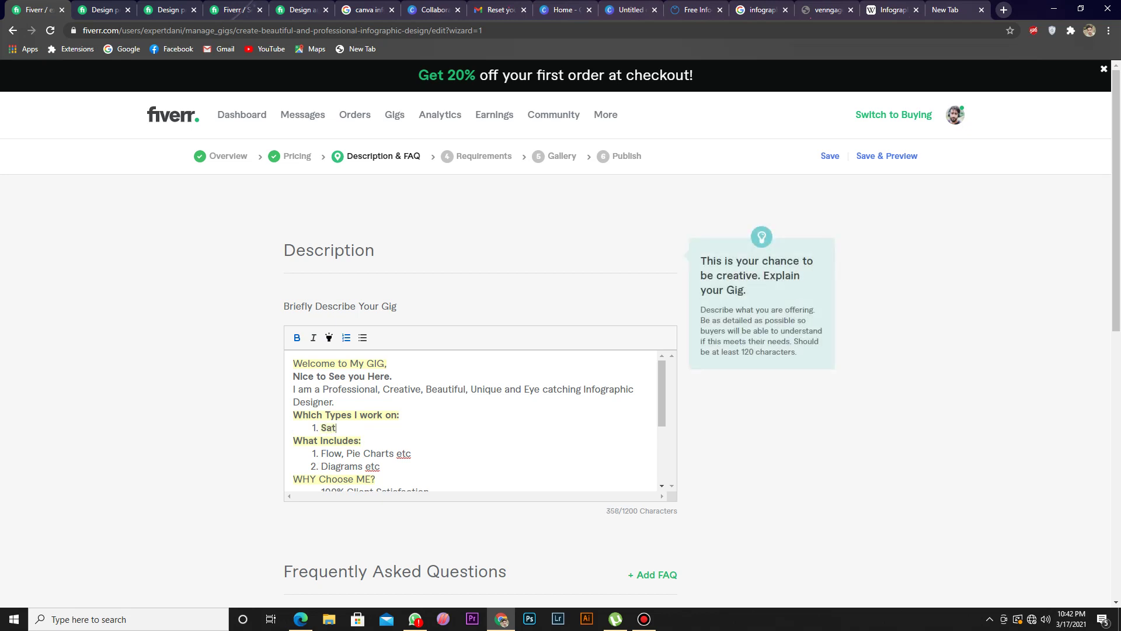
key(BackSpace)
key(BackSpace)
key(BackSpace)
text(Statistical)
key(shift+Home)
key(Right)
key(Return)
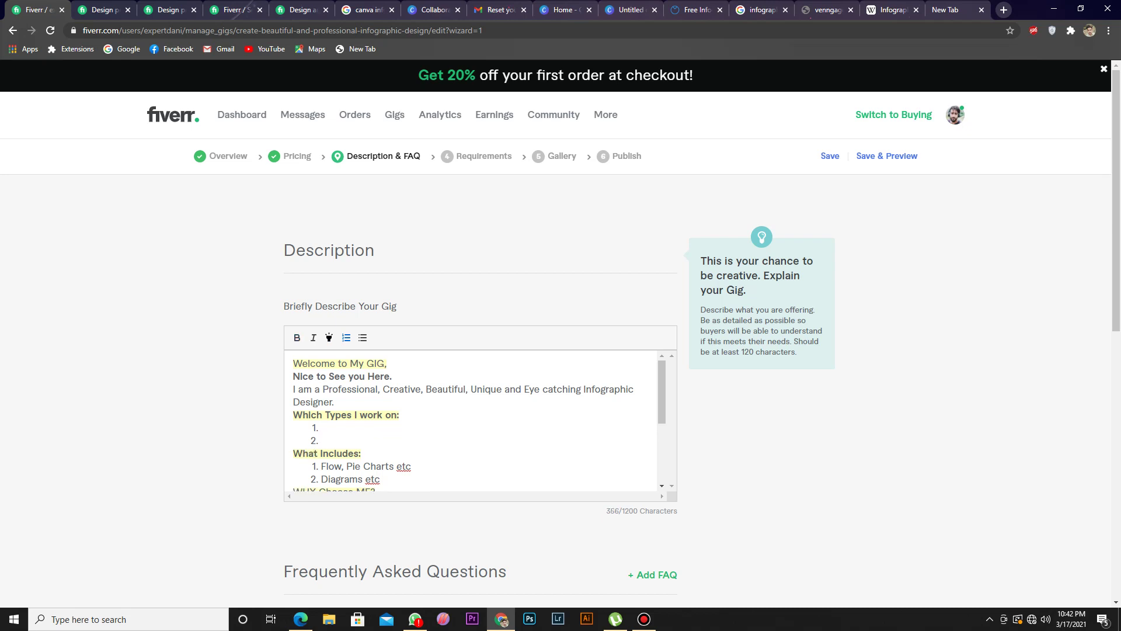
key(BackSpace)
key(shift+Home)
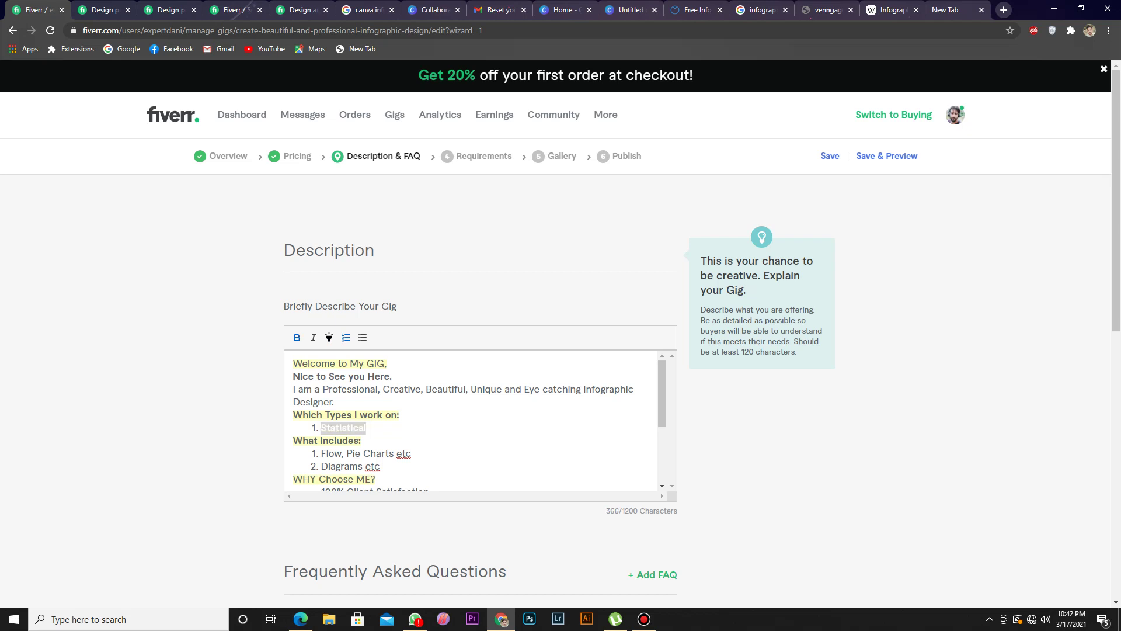
key(Right)
key(Return)
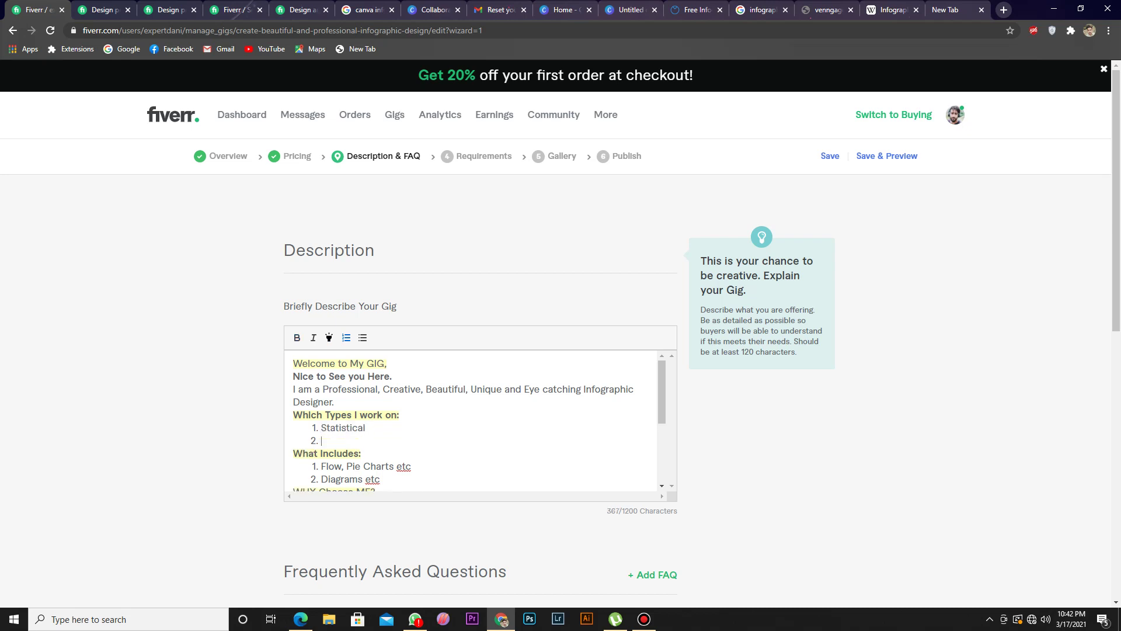
Step: Consult the Google list of infographic types and add the numbered items "Informative", "Timelline" and "Process" to the gig description
click(760, 10)
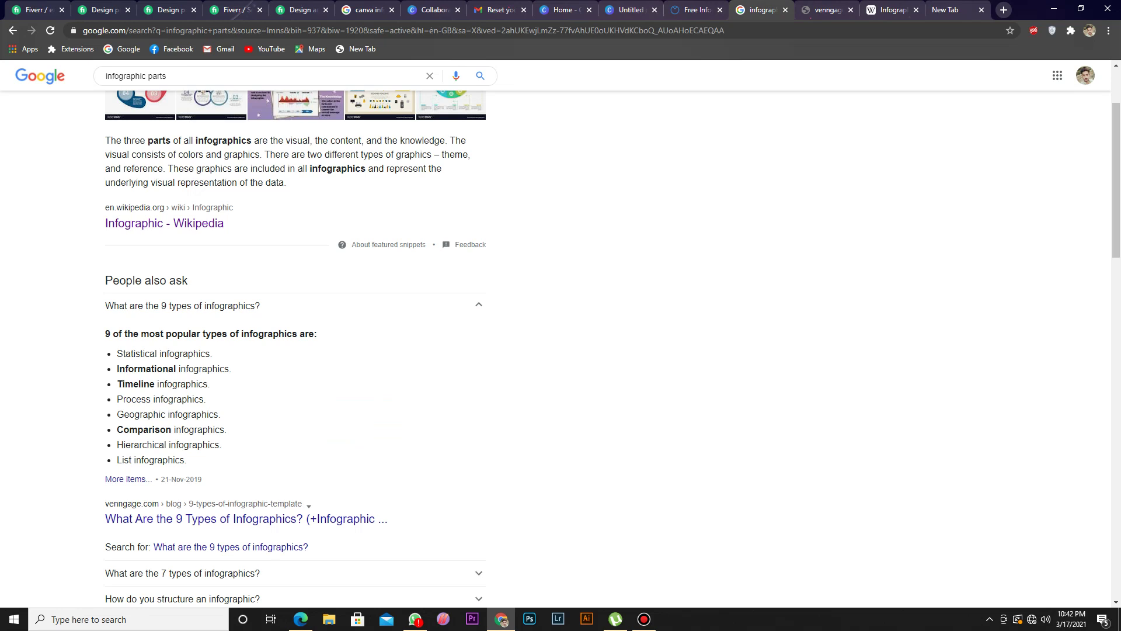
click(33, 10)
text(I)
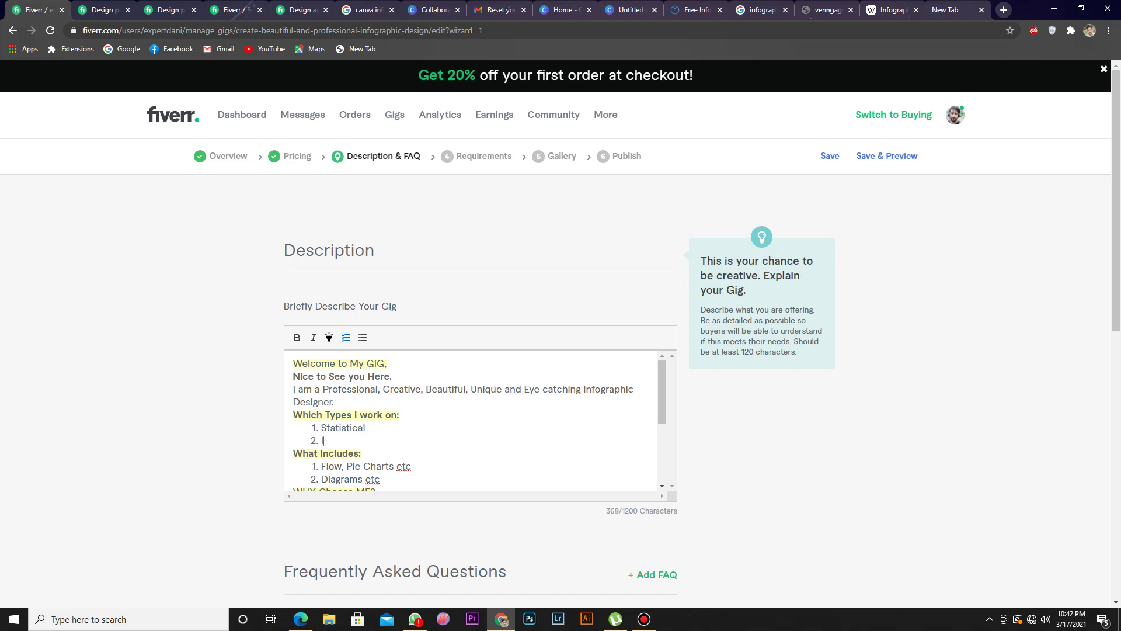
text(nformative)
key(Return)
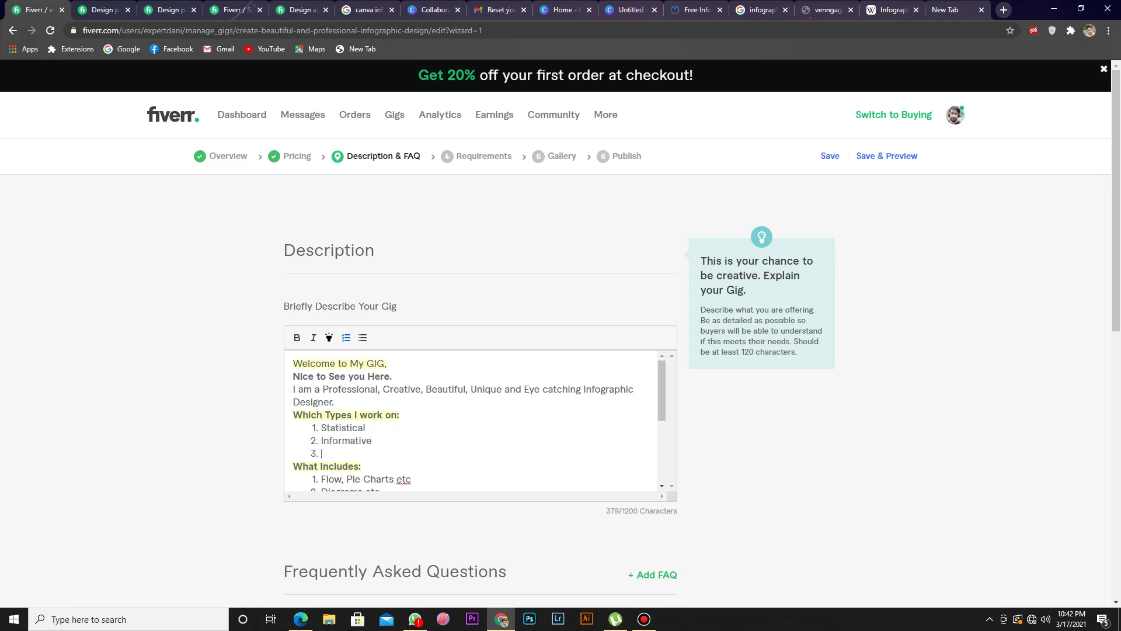
text(Timelline)
key(Return)
text(Pr)
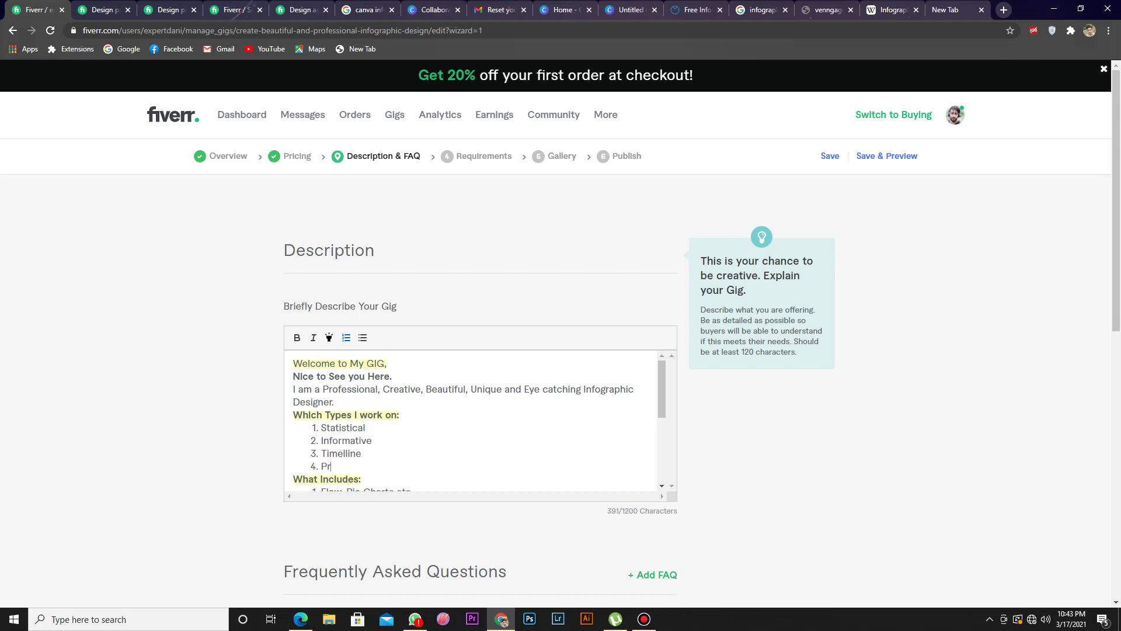
text(ocess)
key(Return)
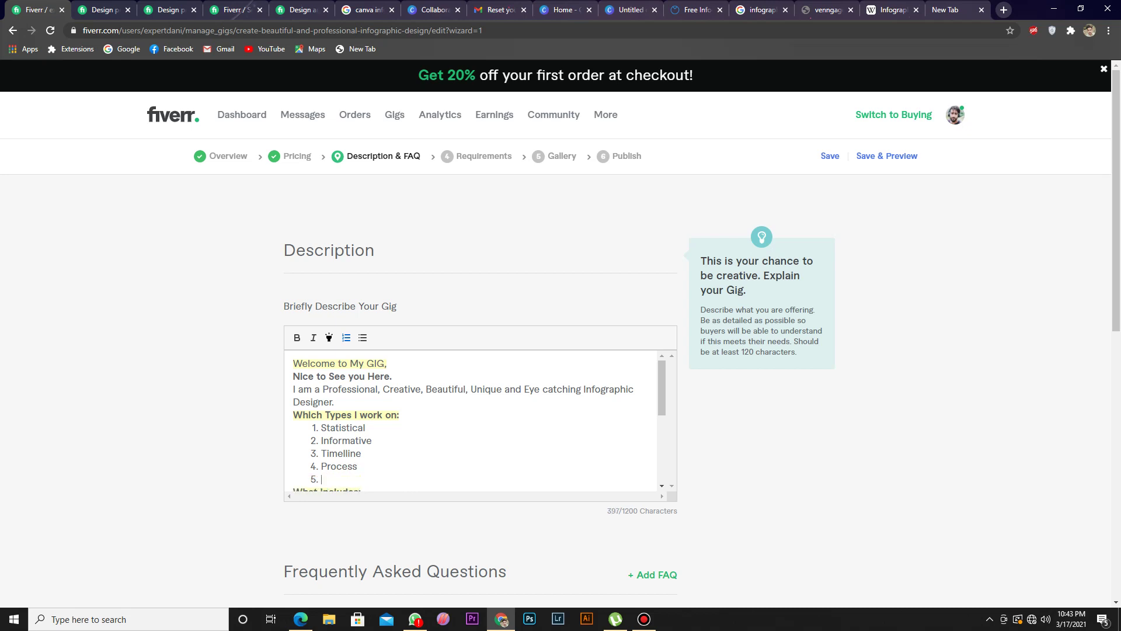
Step: Check the infographic types in the Google results again and add "Geographic" as the fifth item in the gig description
key(ctrl+Tab)
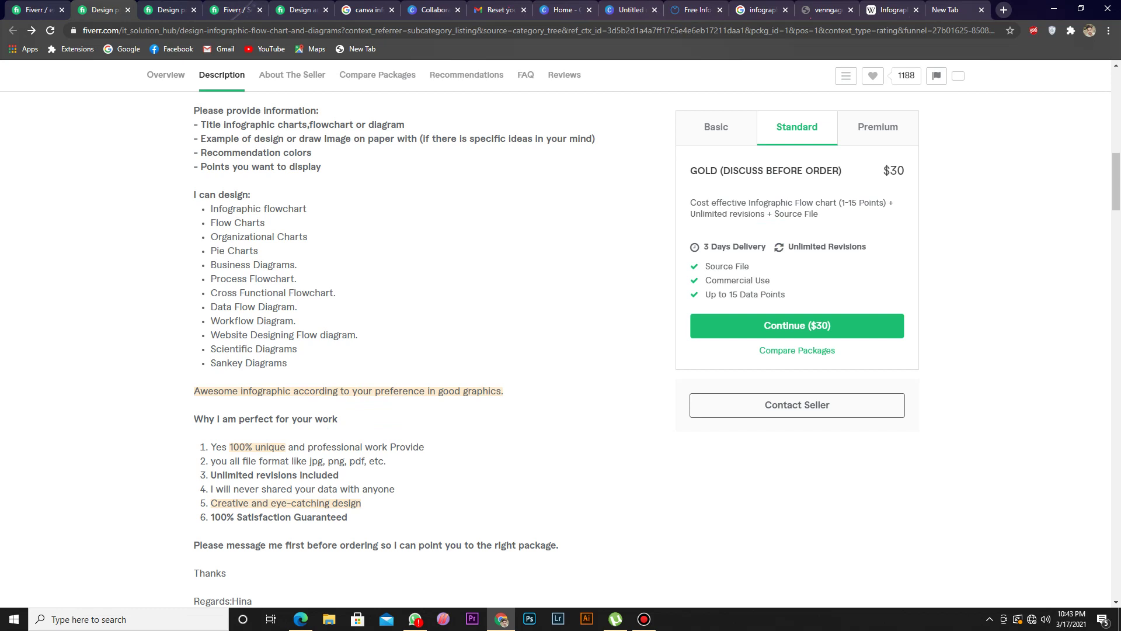
click(760, 9)
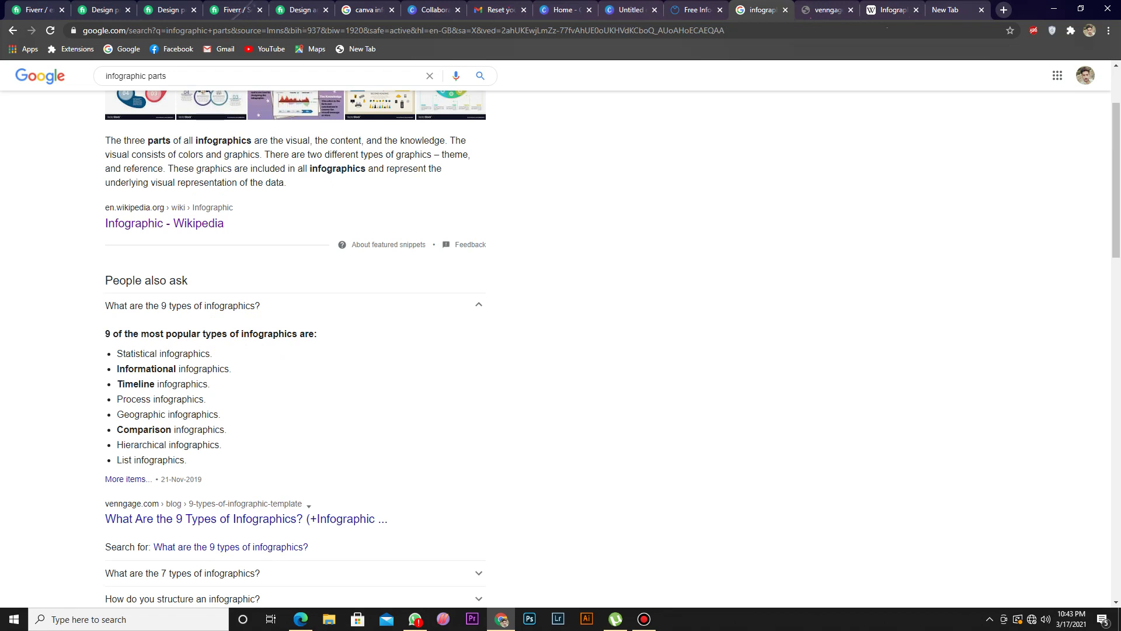
drag(124, 430, 184, 430)
click(184, 430)
click(35, 9)
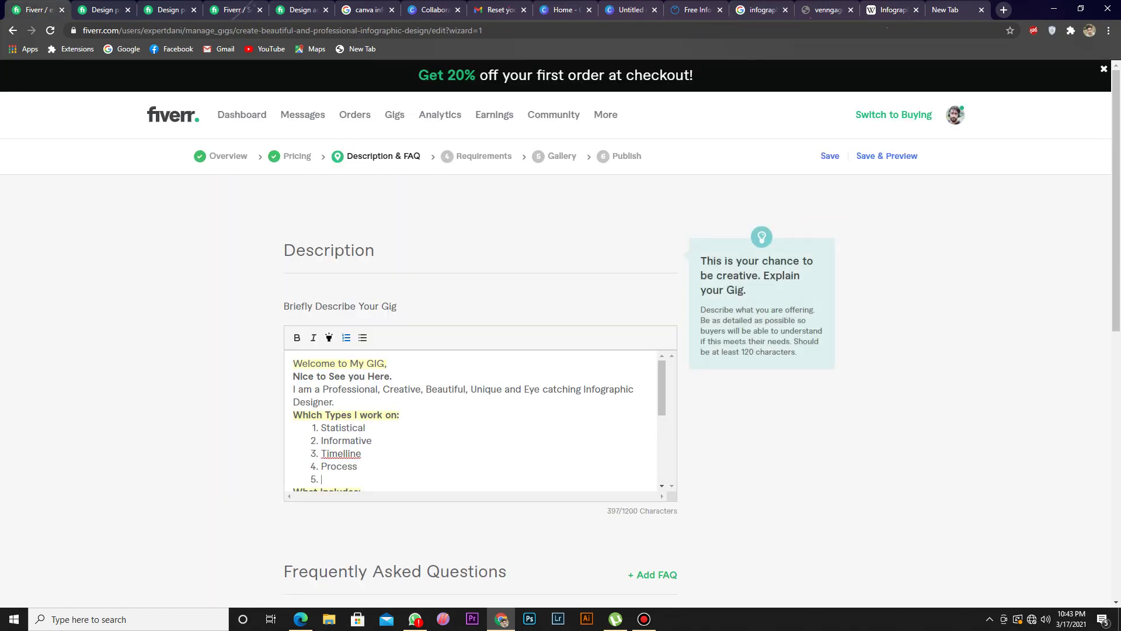
text(Geographic)
key(Return)
Step: Add "Comparison" and "Hierarchy" as the sixth and seventh items of the "Which Types I work on:" list
text(COmpa)
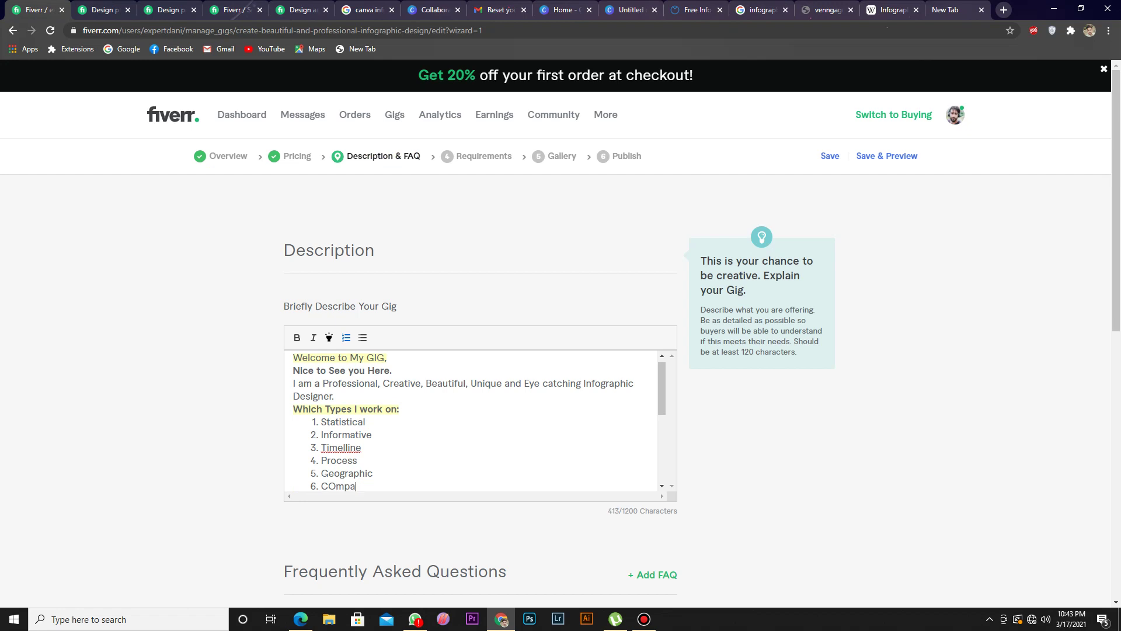
key(BackSpace)
key(BackSpace)
key(BackSpace)
key(BackSpace)
text(omparison)
key(Return)
text(Hier)
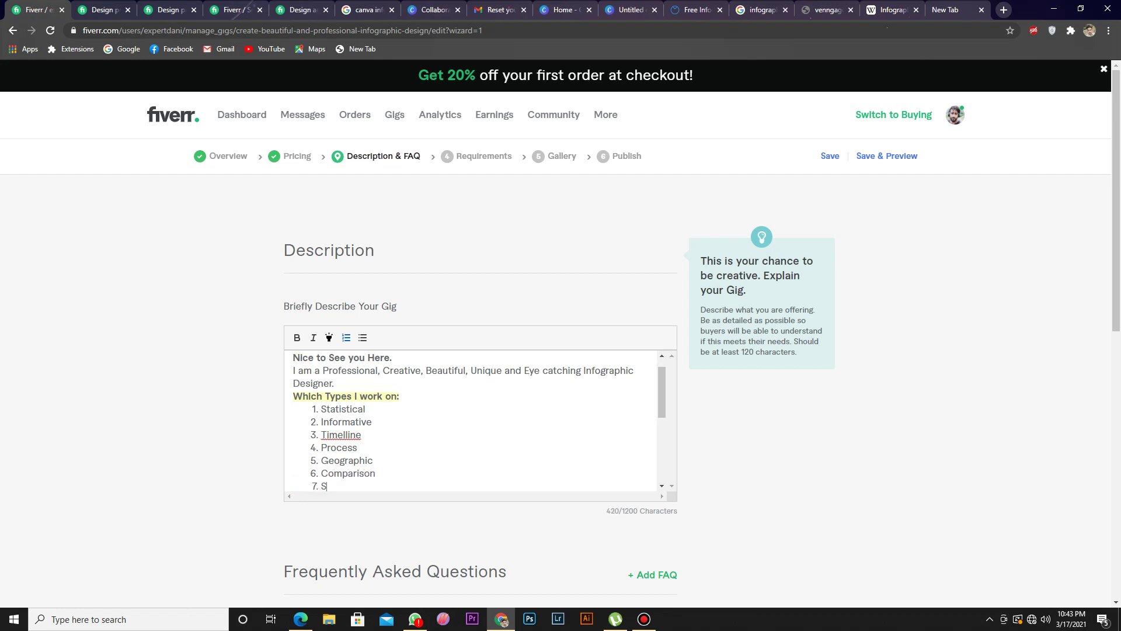
text(archy)
Step: Correct the misspelled third item of the types list to "TimeLine"
scroll(473, 420, down, 3)
scroll(473, 420, up, 3)
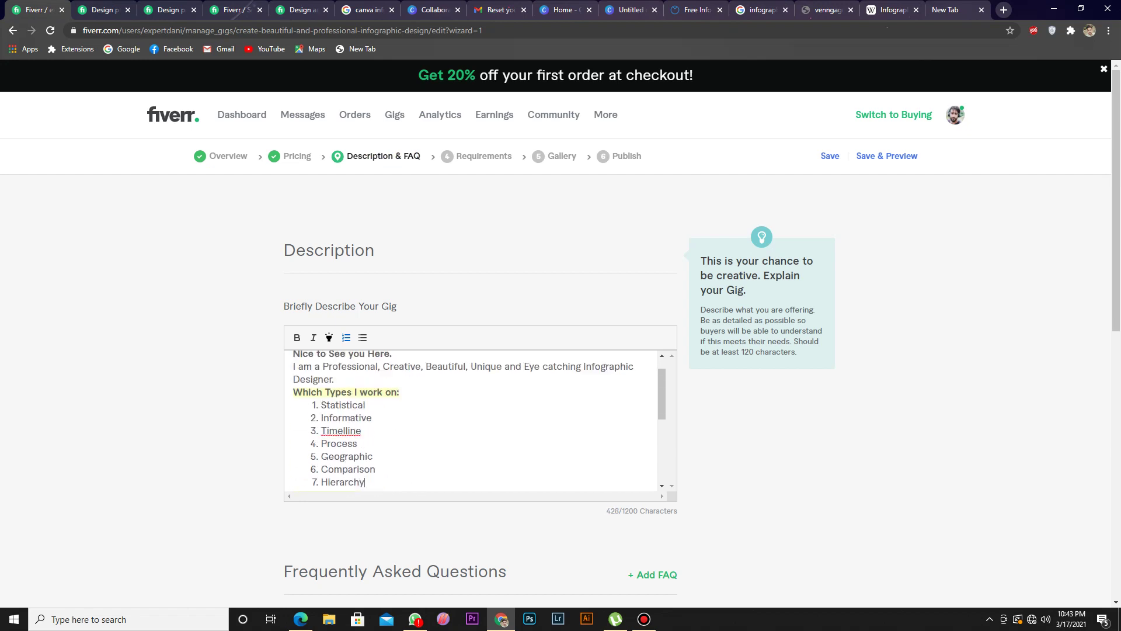
scroll(474, 421, down, 2)
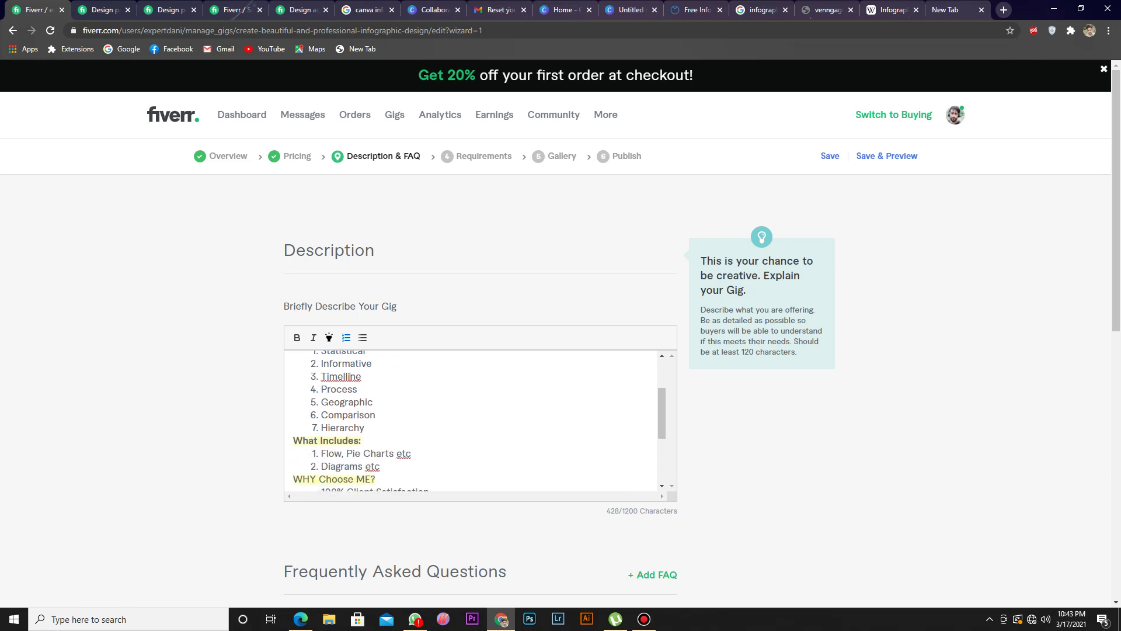
right_click(350, 377)
click(385, 383)
Step: Add "List" as the eighth item of the types list and compare the list with the Google results
key(Return)
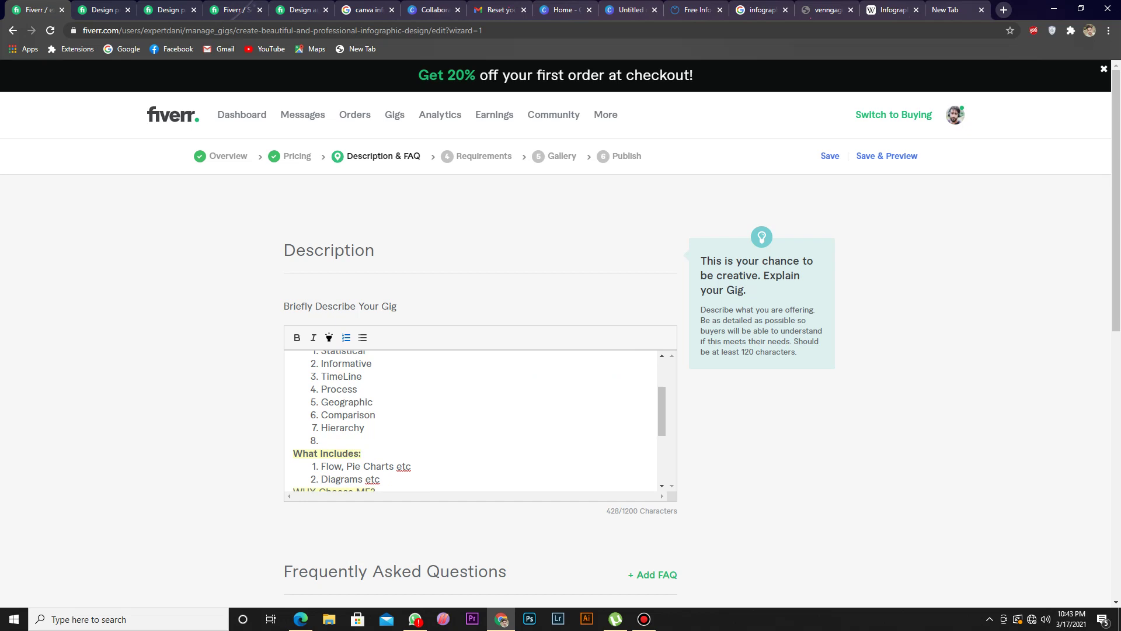
text(Listing)
key(BackSpace)
key(BackSpace)
click(759, 9)
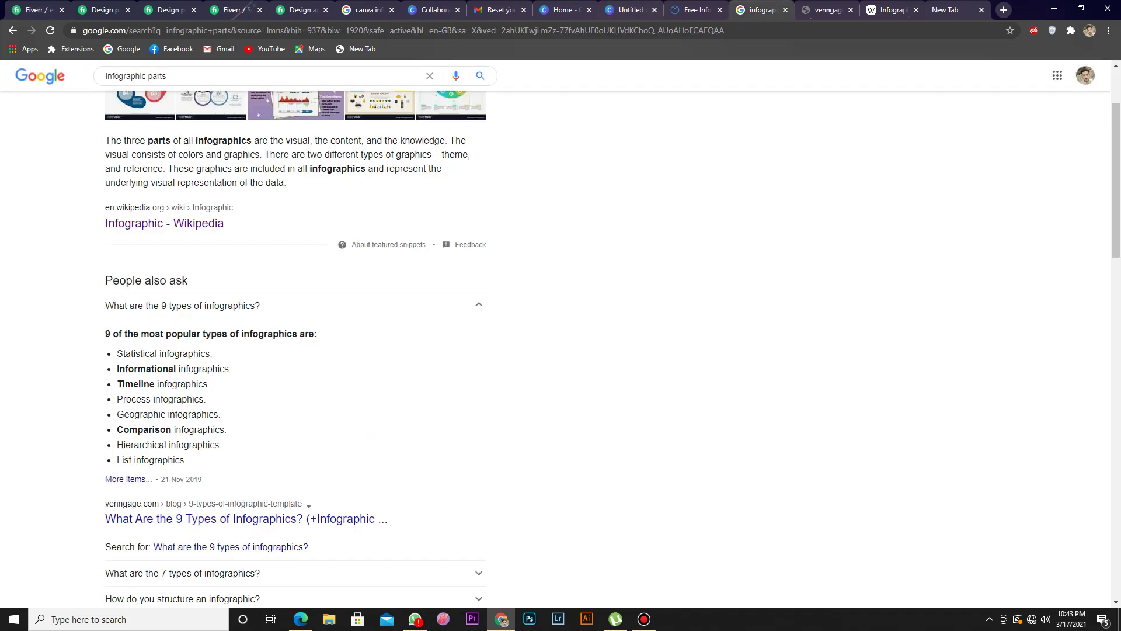
click(35, 10)
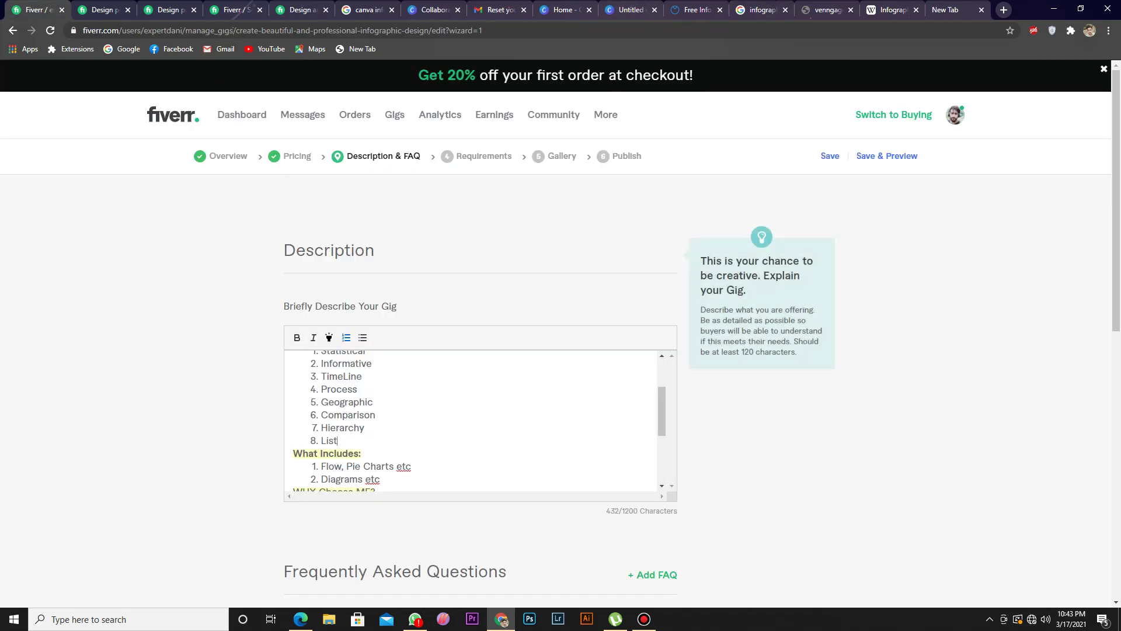
Step: Add the closing line "Please Discuss with me Before Order" below the "WHY Choose ME?" bullets
scroll(479, 421, down, 9)
scroll(479, 304, up, 5)
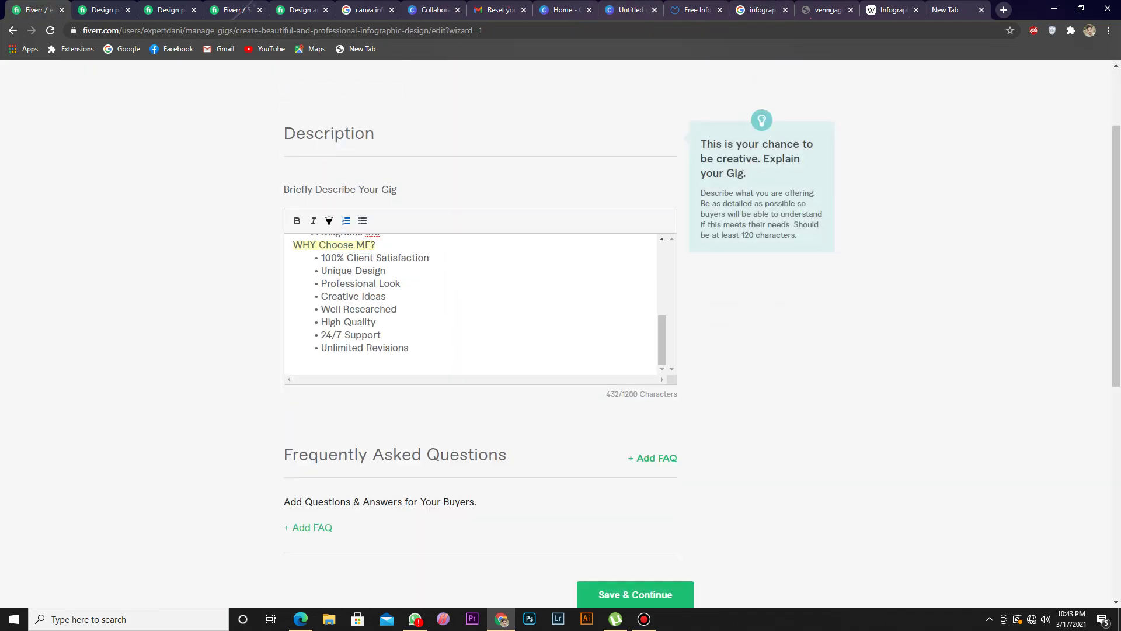
scroll(561, 333, down, 2)
scroll(561, 333, up, 3)
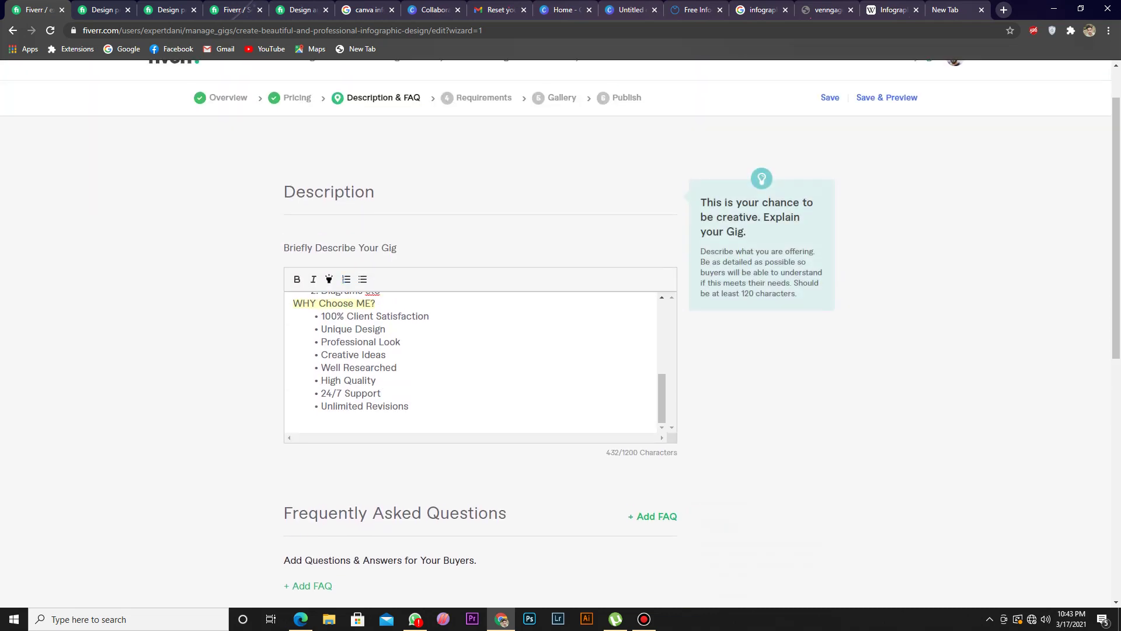
text(Please)
text(Con)
key(BackSpace)
key(BackSpace)
key(BackSpace)
text(Discuss with me Before )
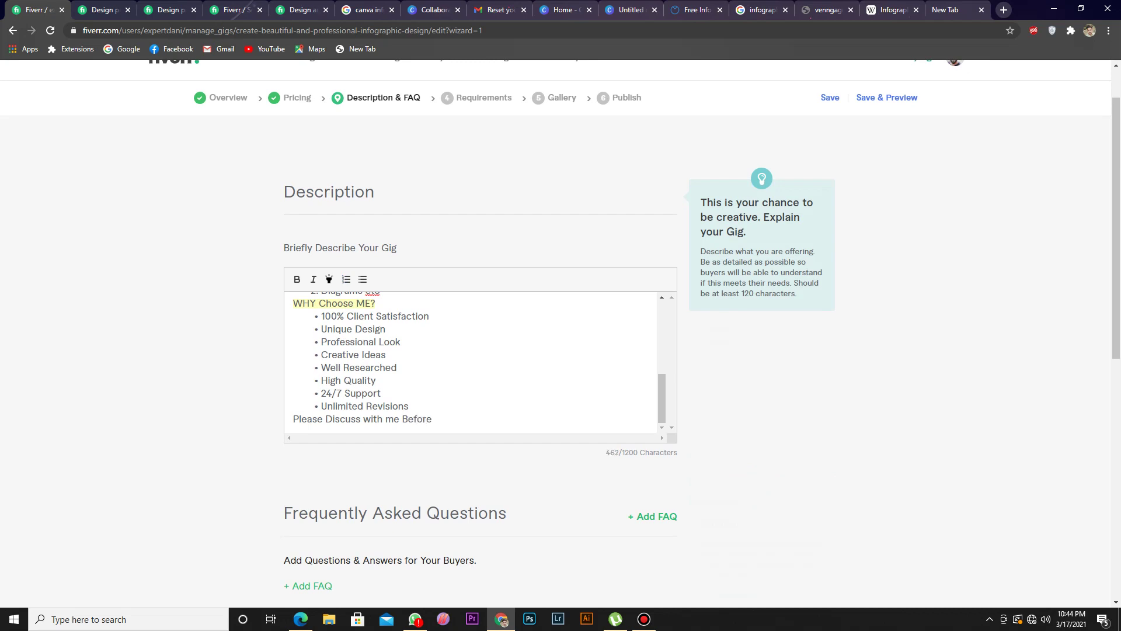
text(Order)
Step: Make the closing line "Please Discuss with me Before Order" bold
key(shift+Home)
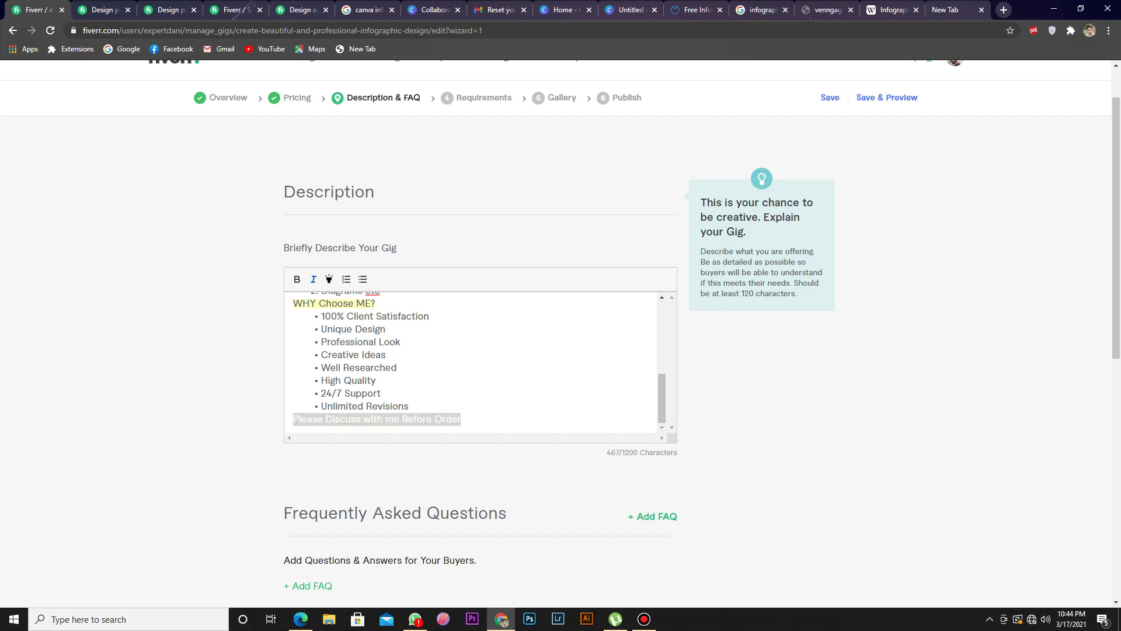
key(ctrl+b)
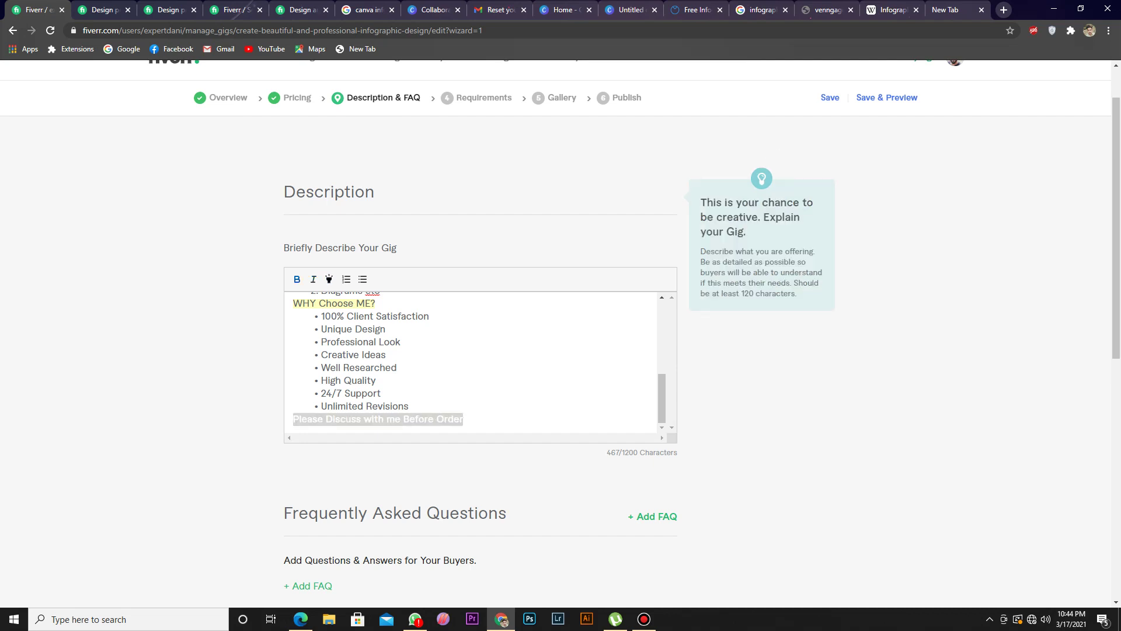
key(Left)
key(shift+End)
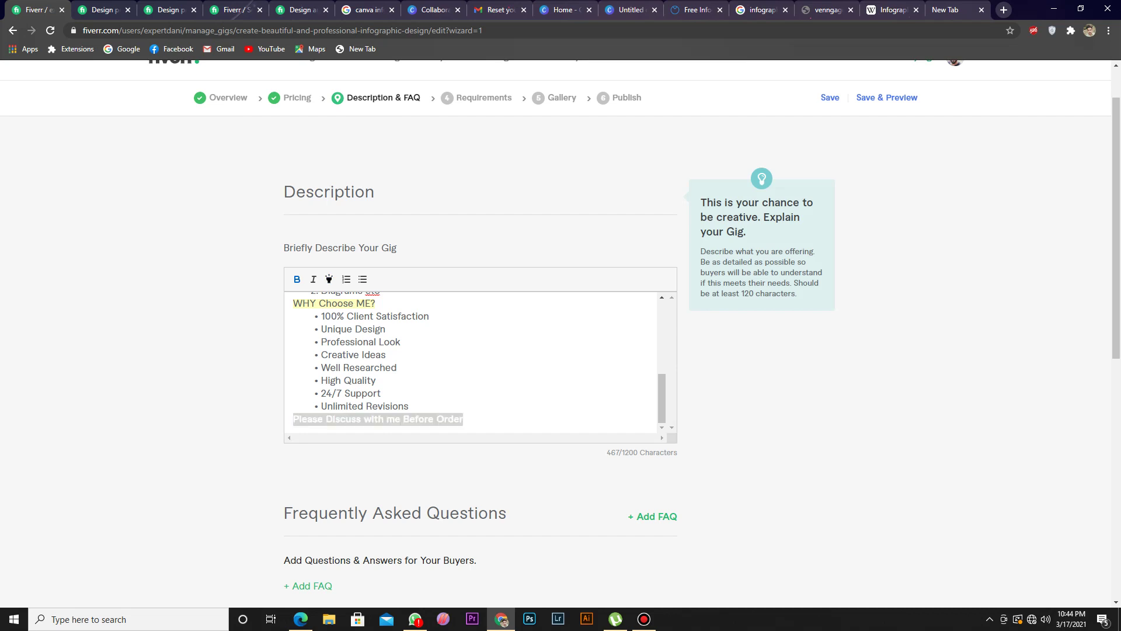
key(Right)
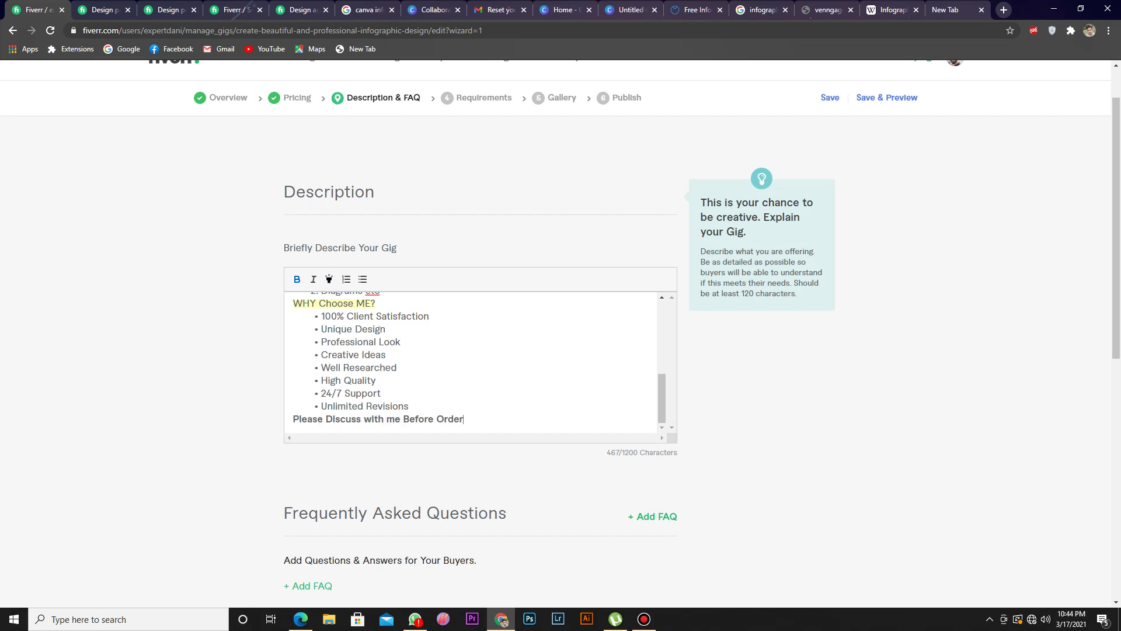
scroll(473, 362, up, 10)
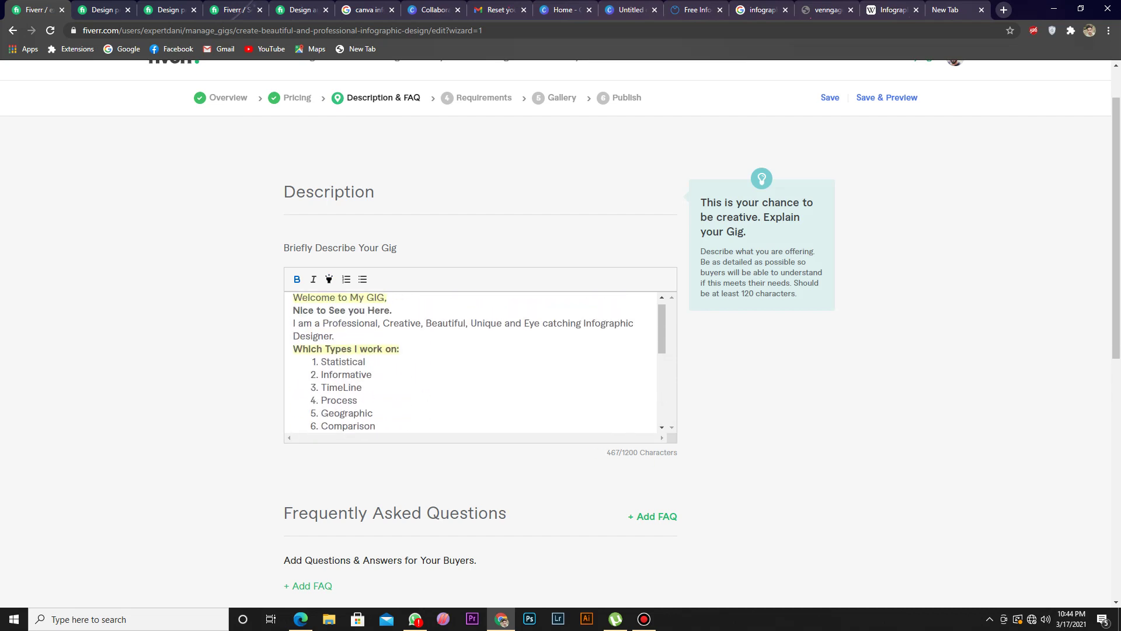
scroll(473, 421, down, 2)
scroll(473, 420, up, 2)
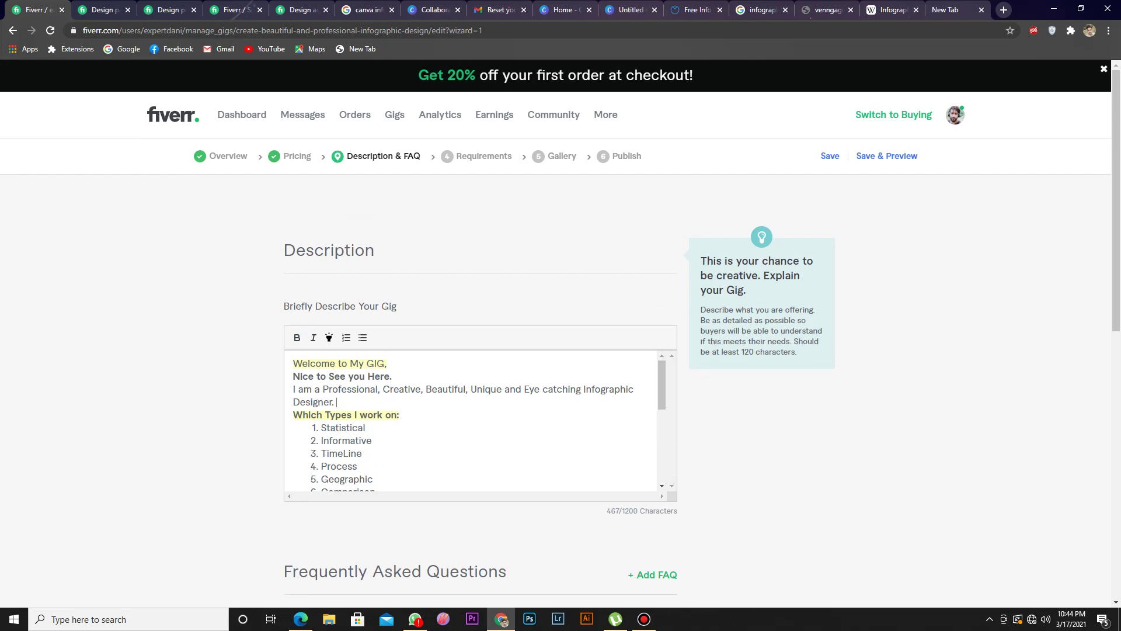
scroll(473, 421, down, 2)
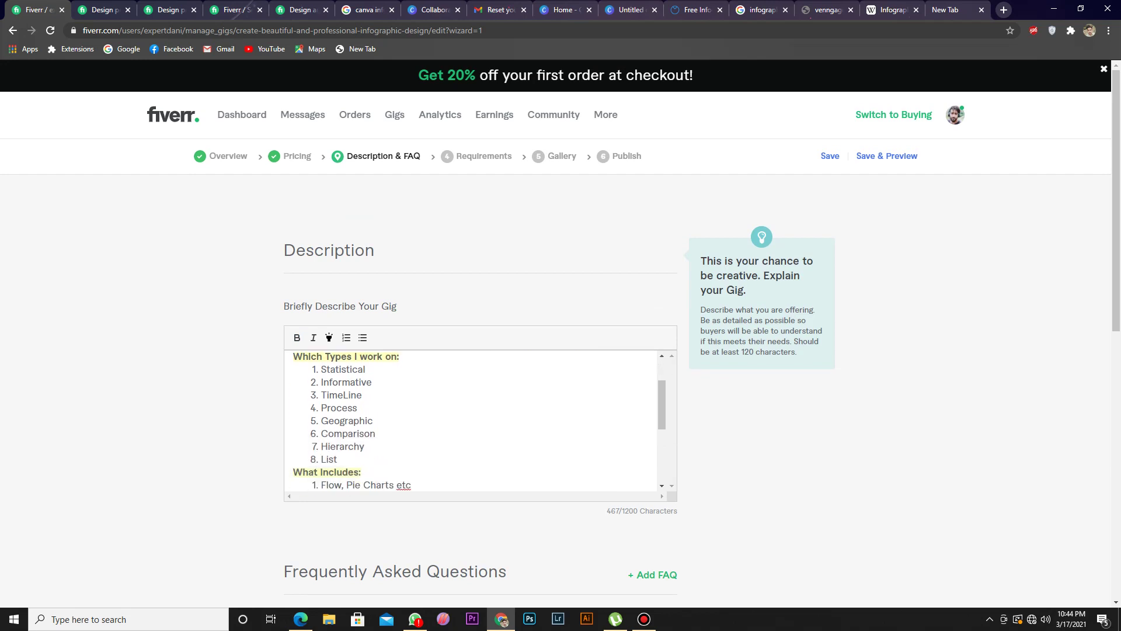
Step: Review the finished description, try to save the section, and check the computer's network connection
scroll(474, 420, down, 5)
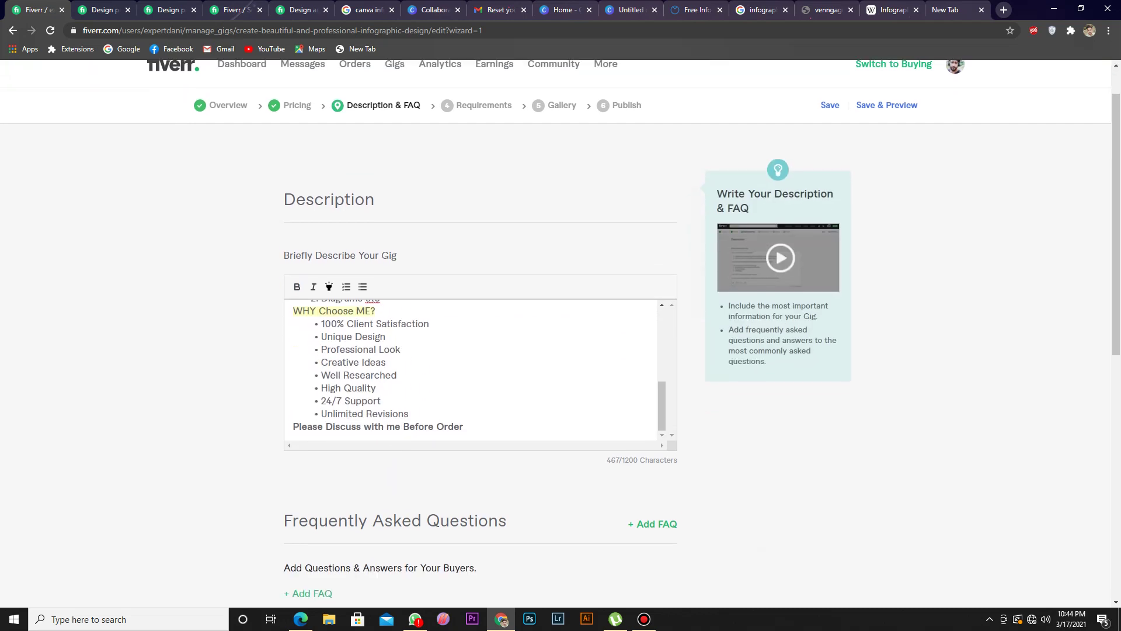
scroll(473, 420, up, 3)
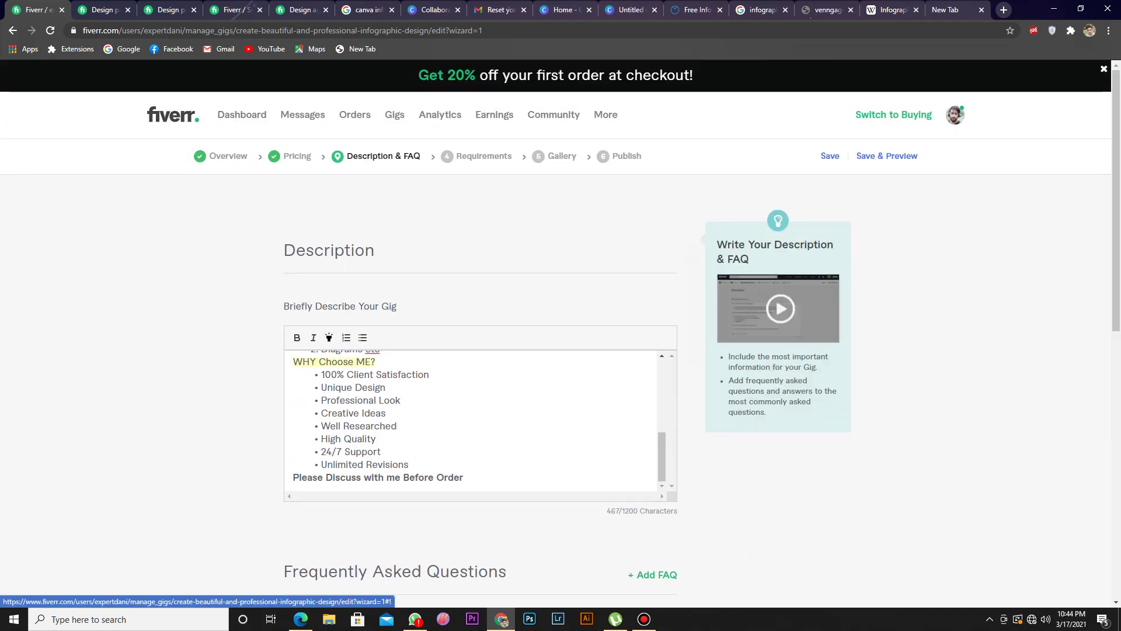
scroll(561, 350, down, 4)
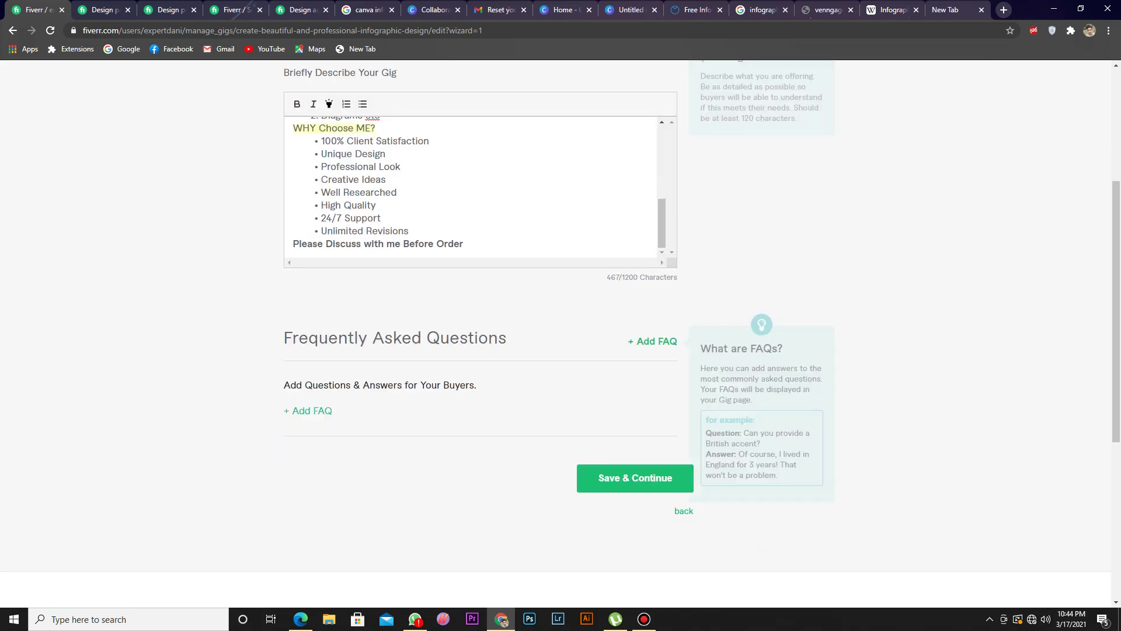
click(635, 477)
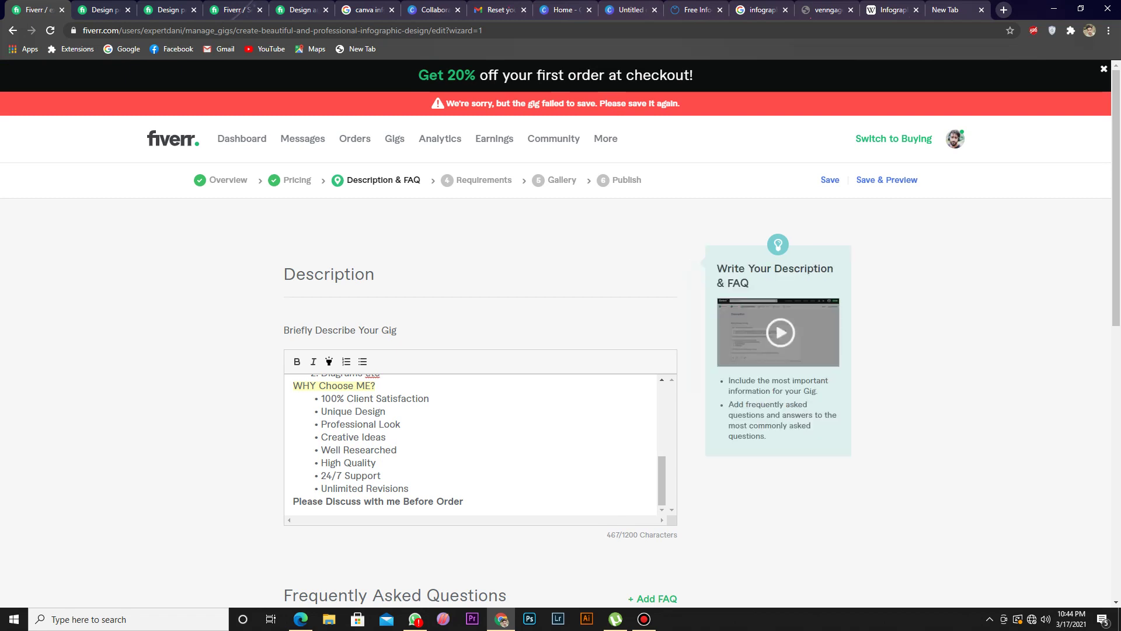
click(1032, 619)
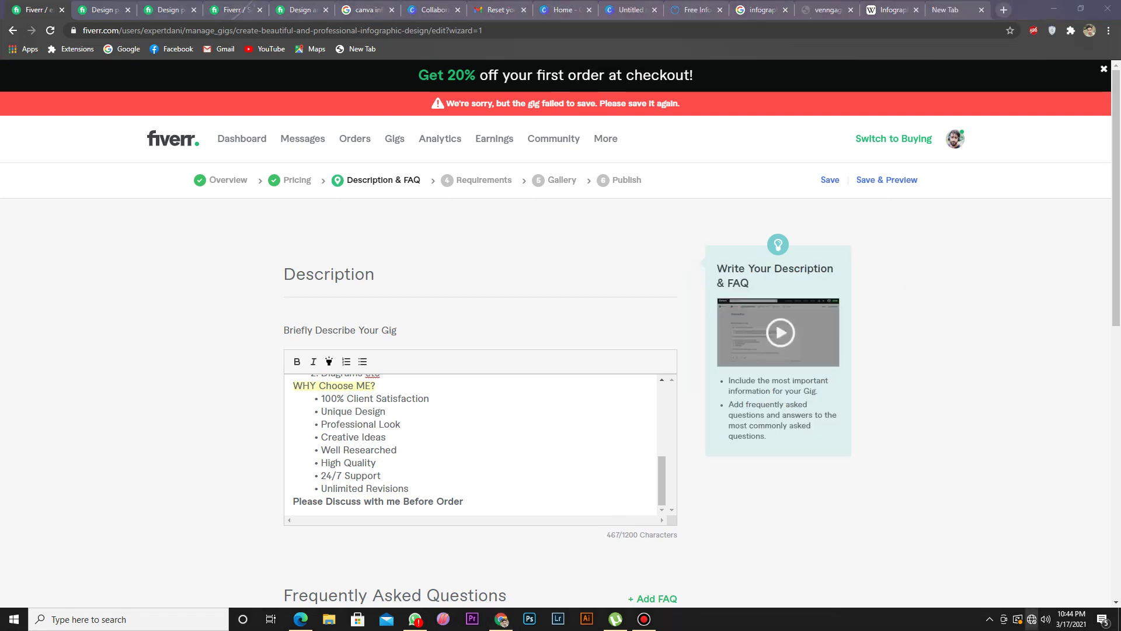
click(1032, 619)
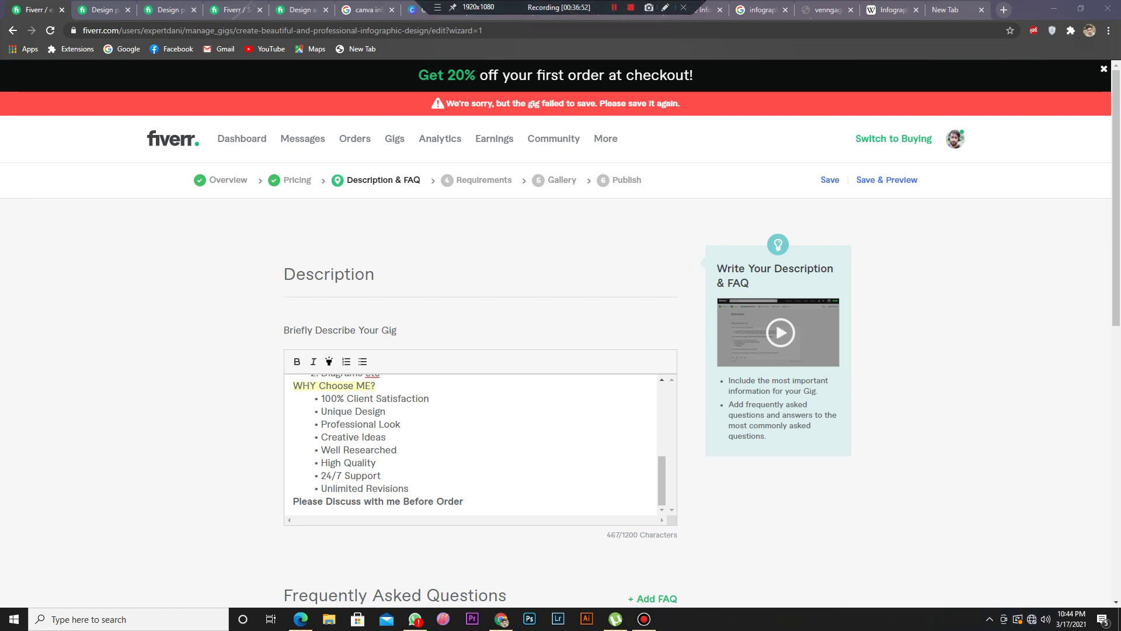
scroll(636, 385, down, 6)
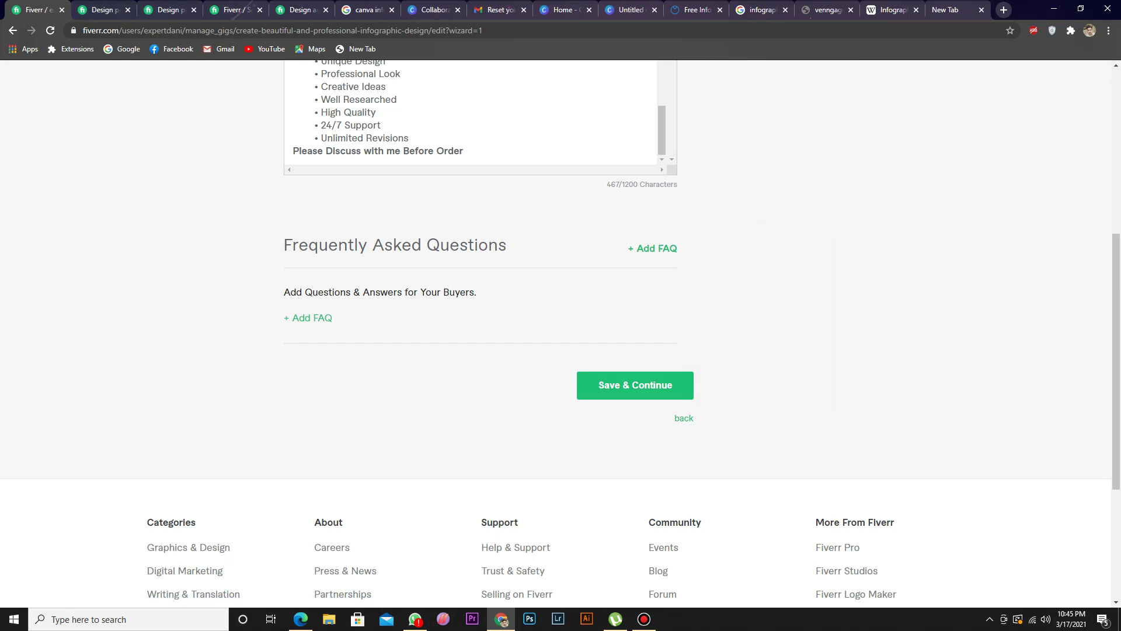
click(652, 249)
click(652, 248)
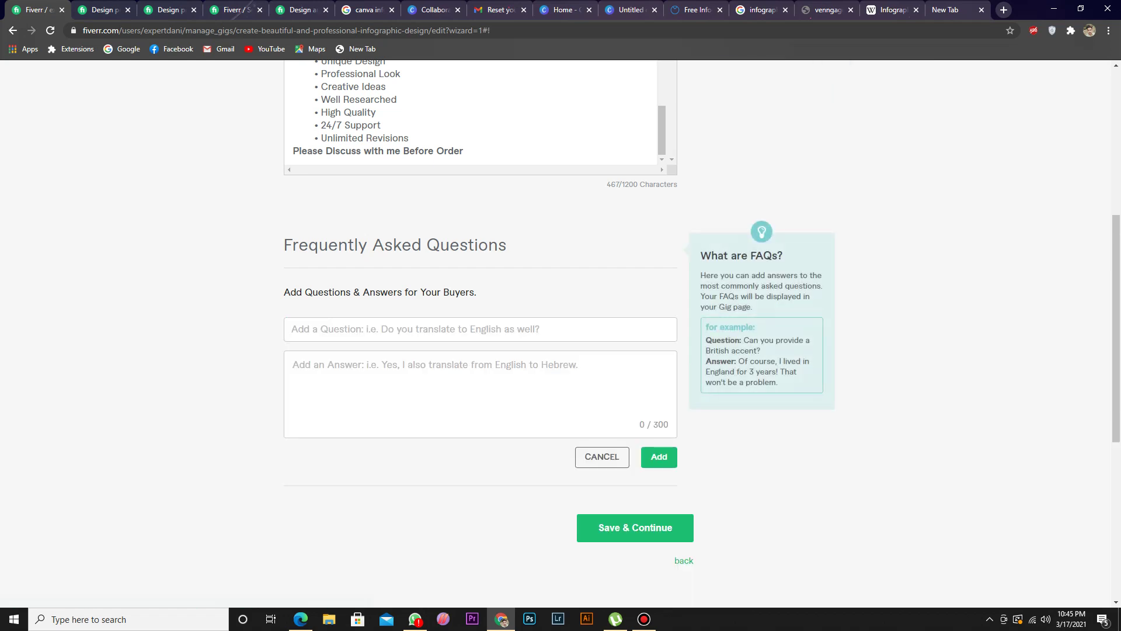
click(602, 457)
Step: Save the description section and start a requirements question reading "Please Provide me These Details before Starting the ORDER:"
click(635, 386)
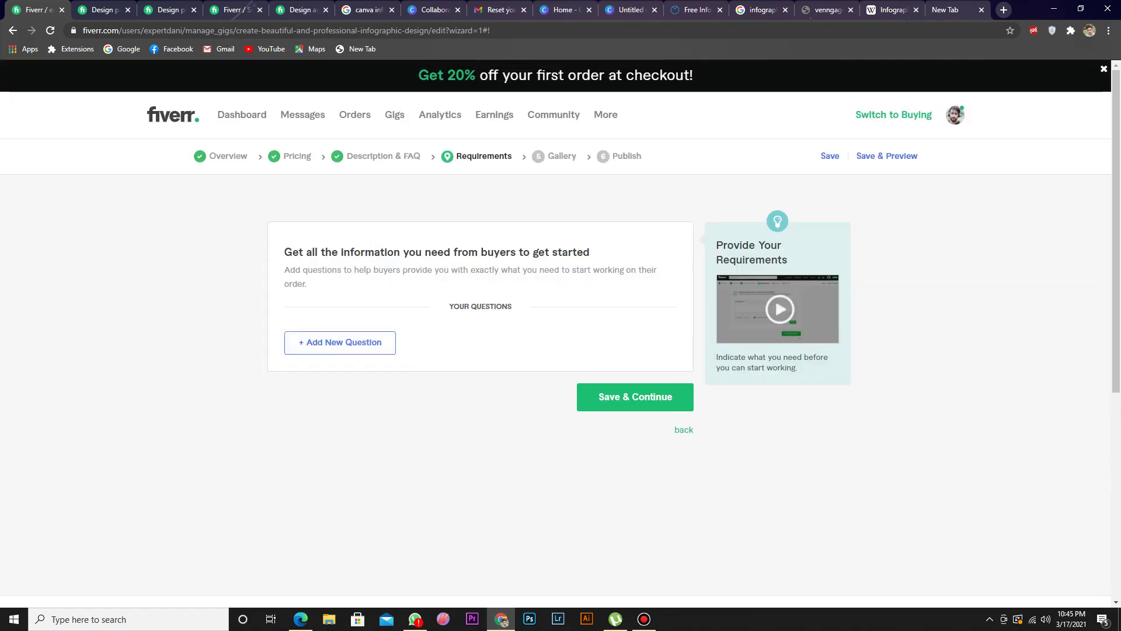
click(340, 342)
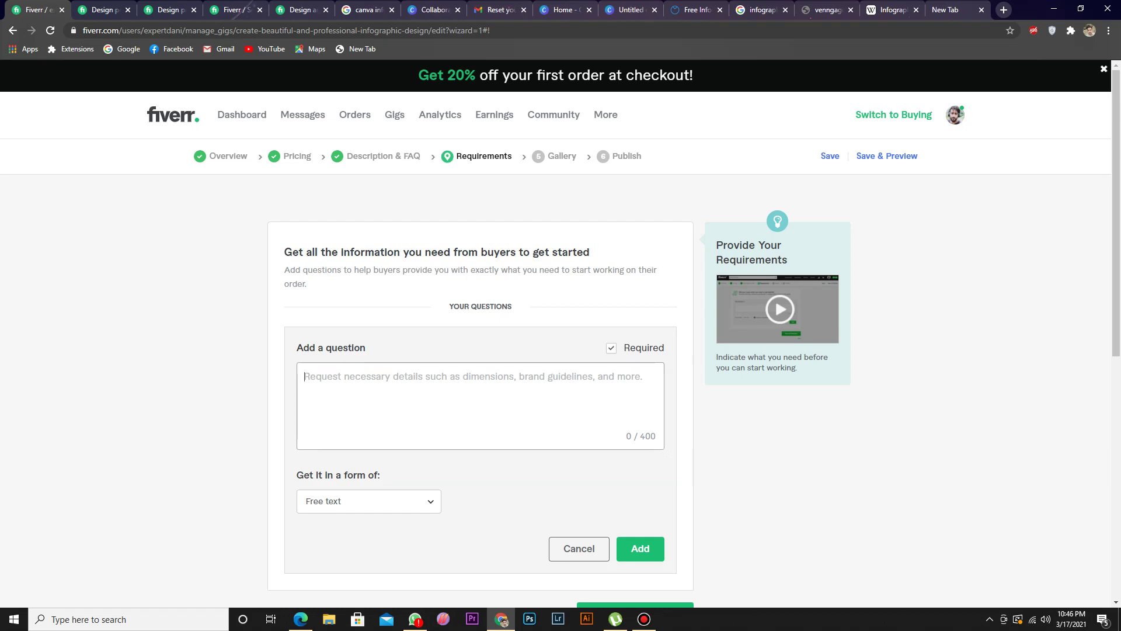
text(Please Pro)
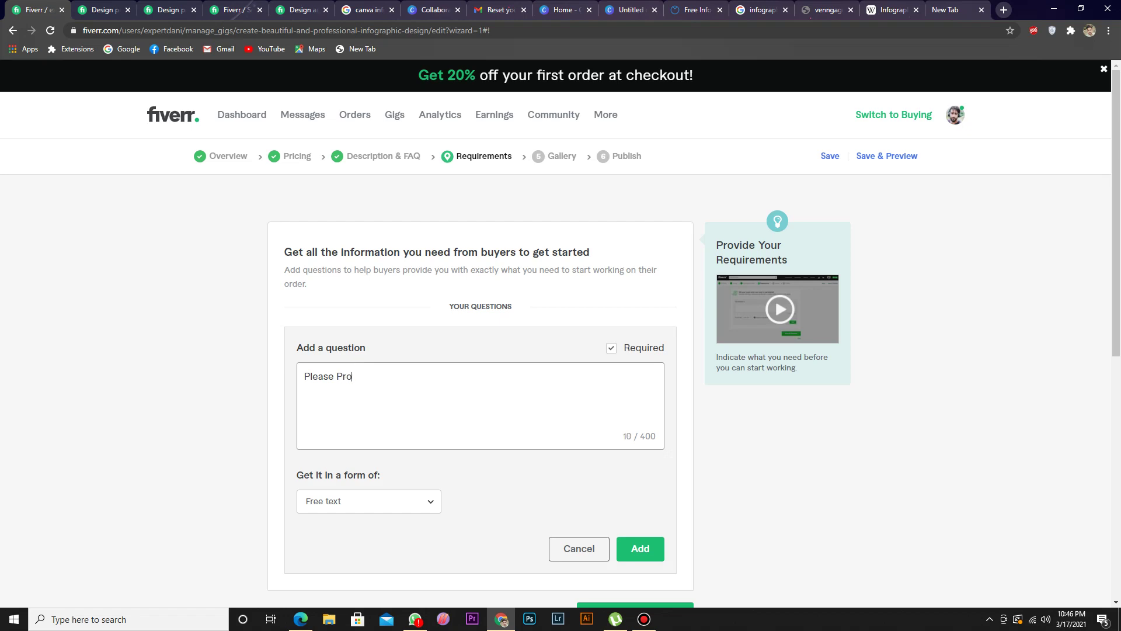
text(vide me These Details beo)
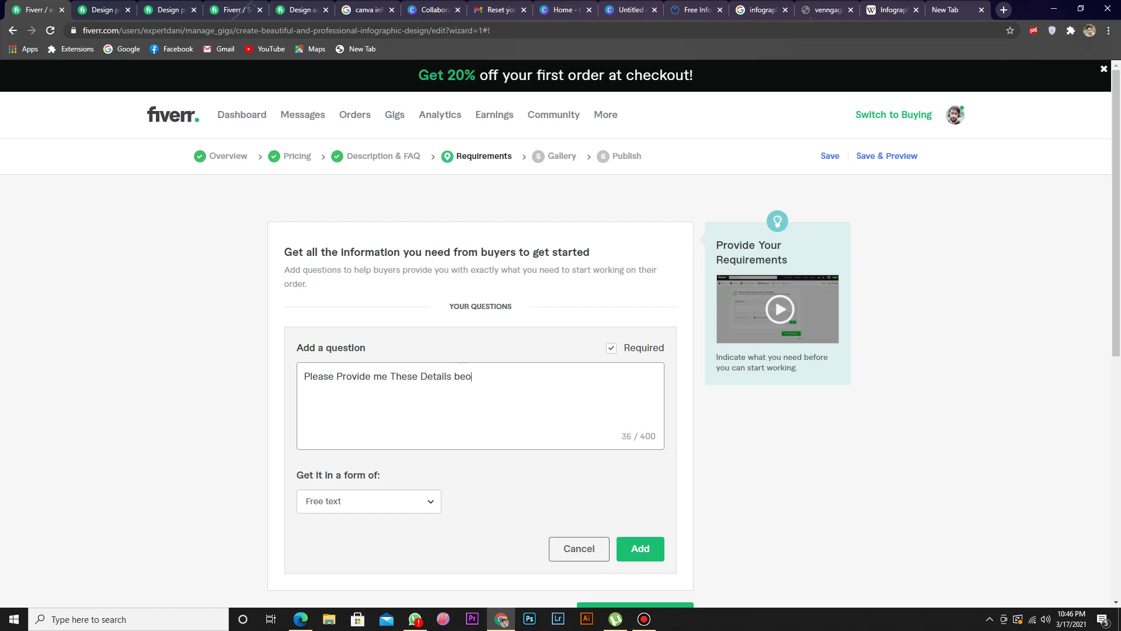
key(BackSpace)
text(fore Starting the ORDER)
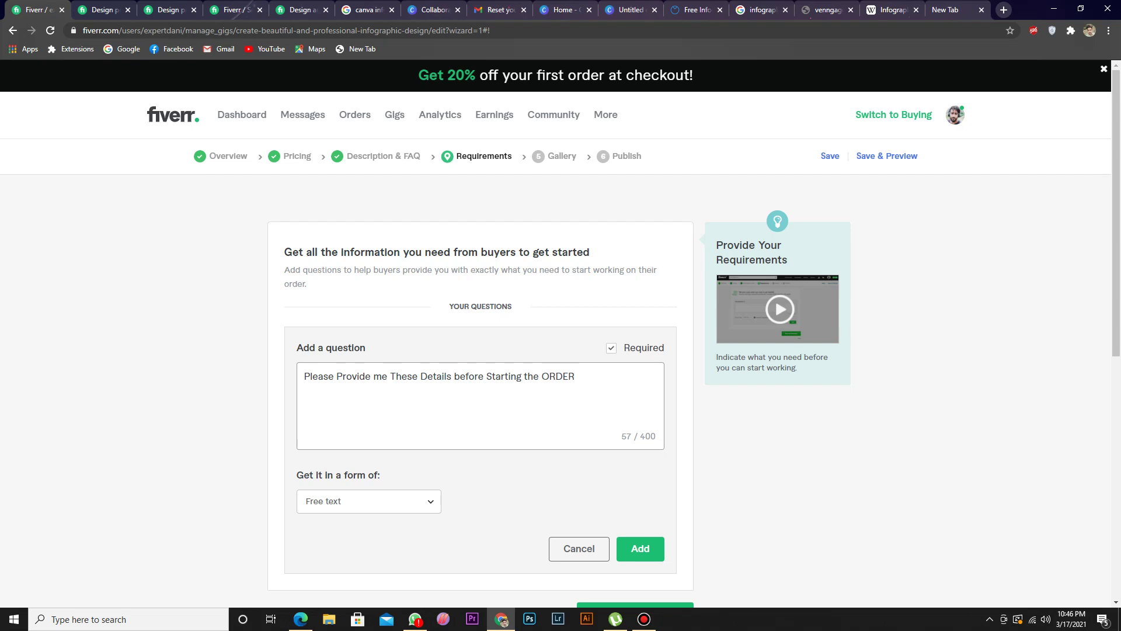
text(:)
Step: Try Attachment as the answer format of the first question and set it back to Free text
click(368, 501)
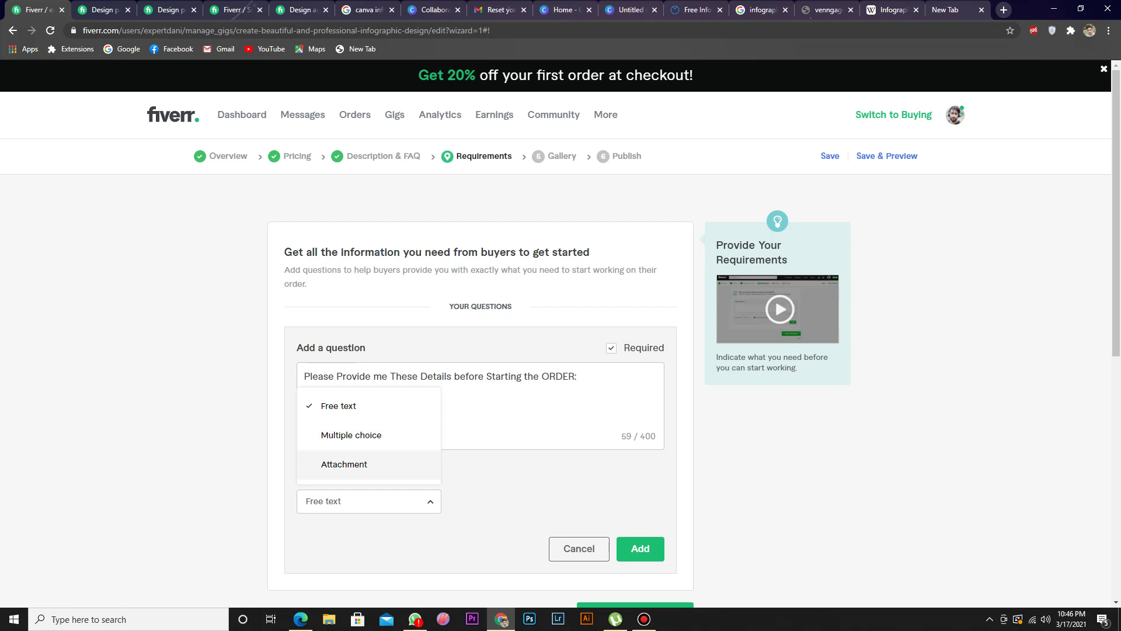
click(344, 463)
click(369, 501)
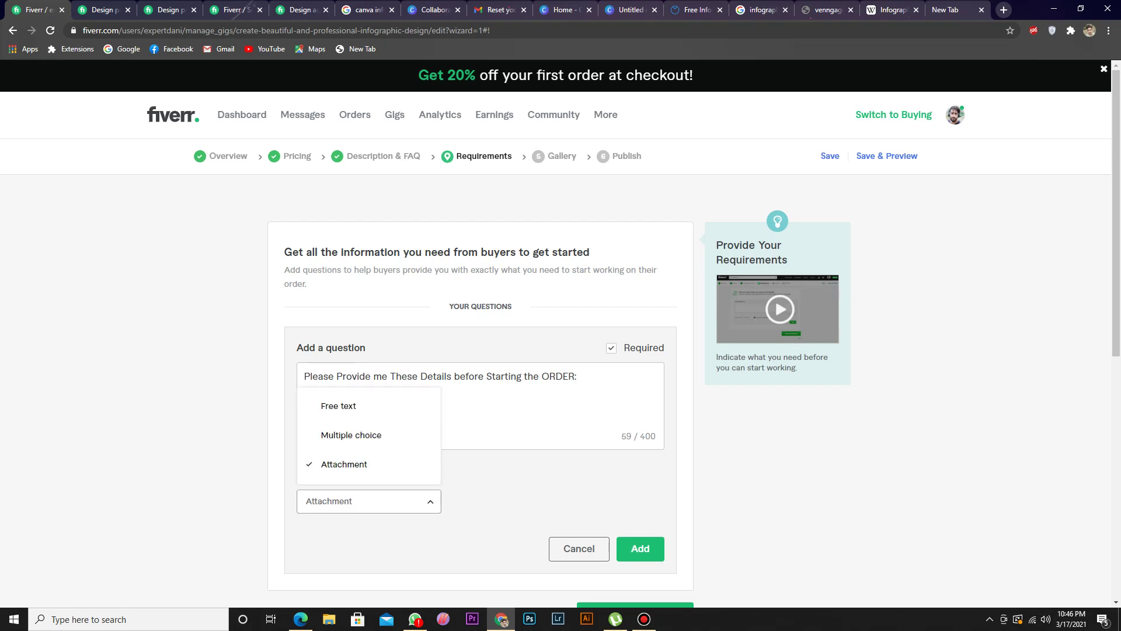
click(339, 405)
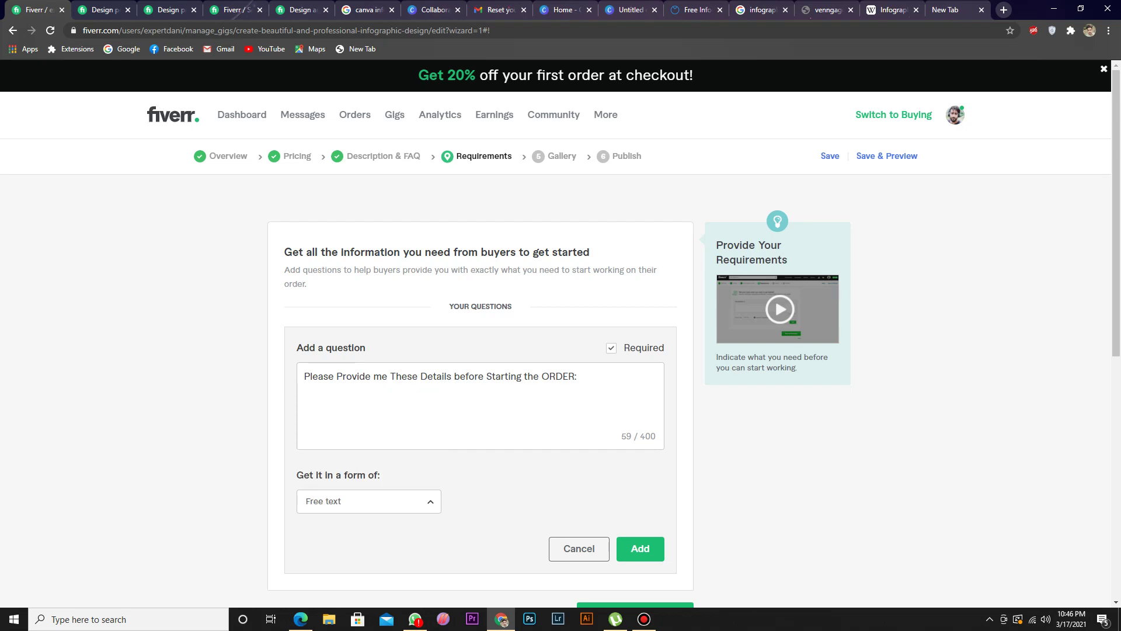
Step: Copy "Title infographic charts,flowchart or diagram" from the reference gig below the question's first line and add the question
key(ctrl+a)
key(Right)
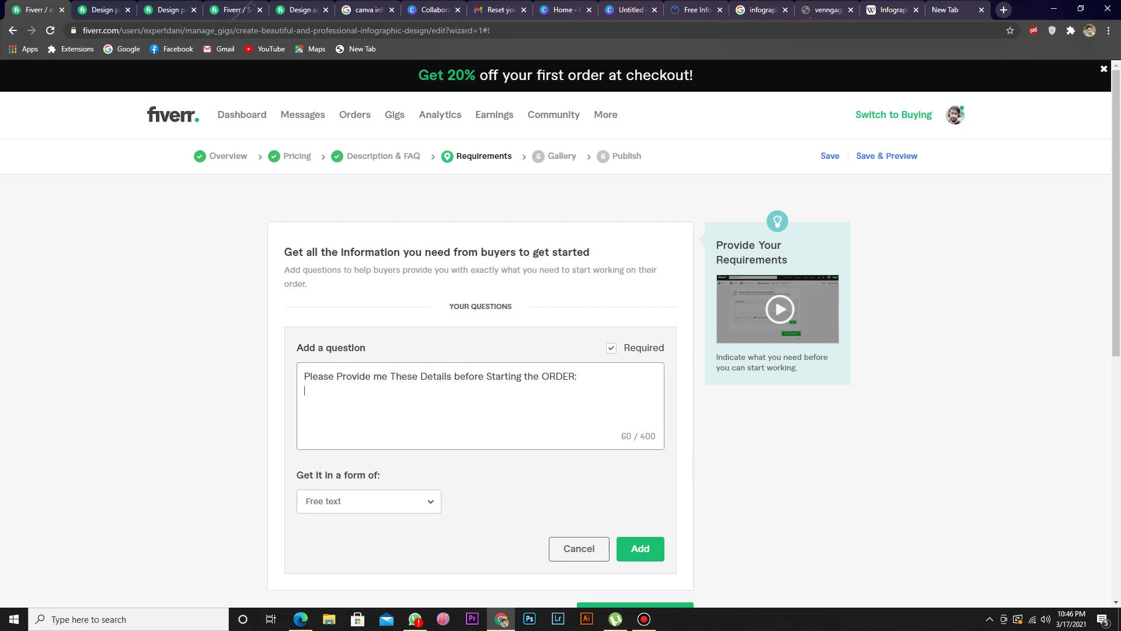
key(Return)
key(ctrl+2)
scroll(409, 351, down, 10)
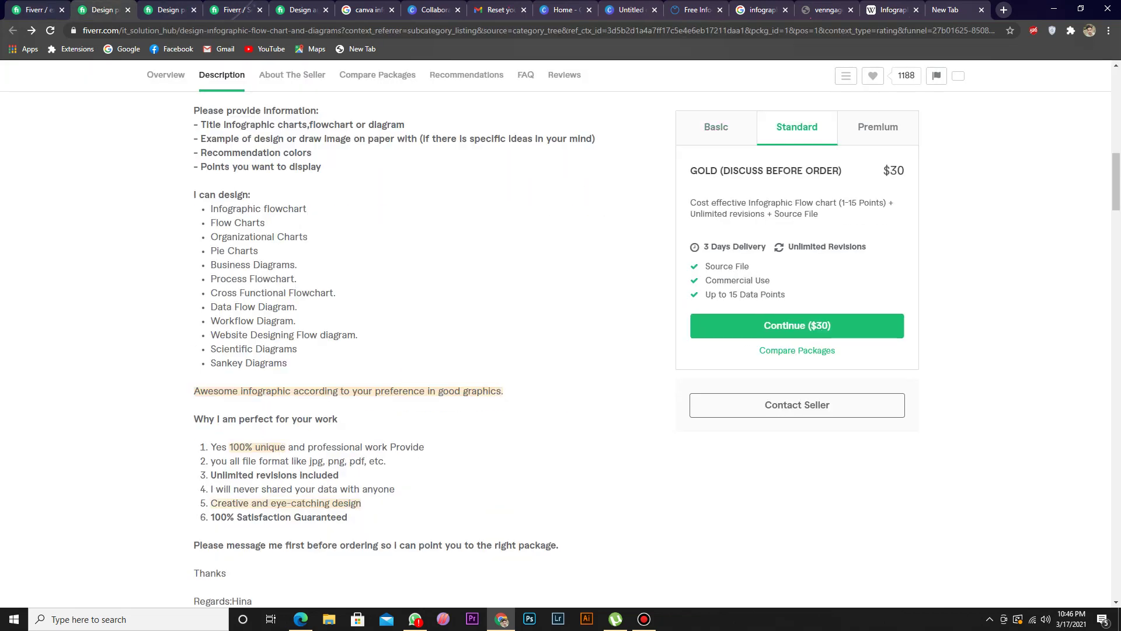
scroll(409, 350, up, 2)
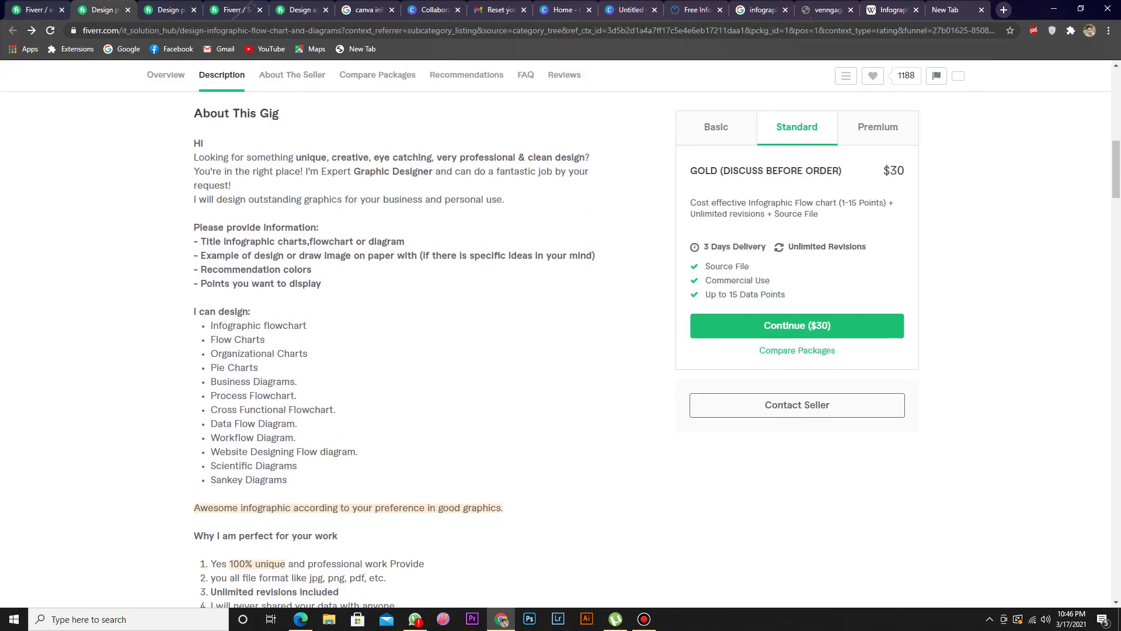
drag(201, 241, 405, 241)
key(ctrl+c)
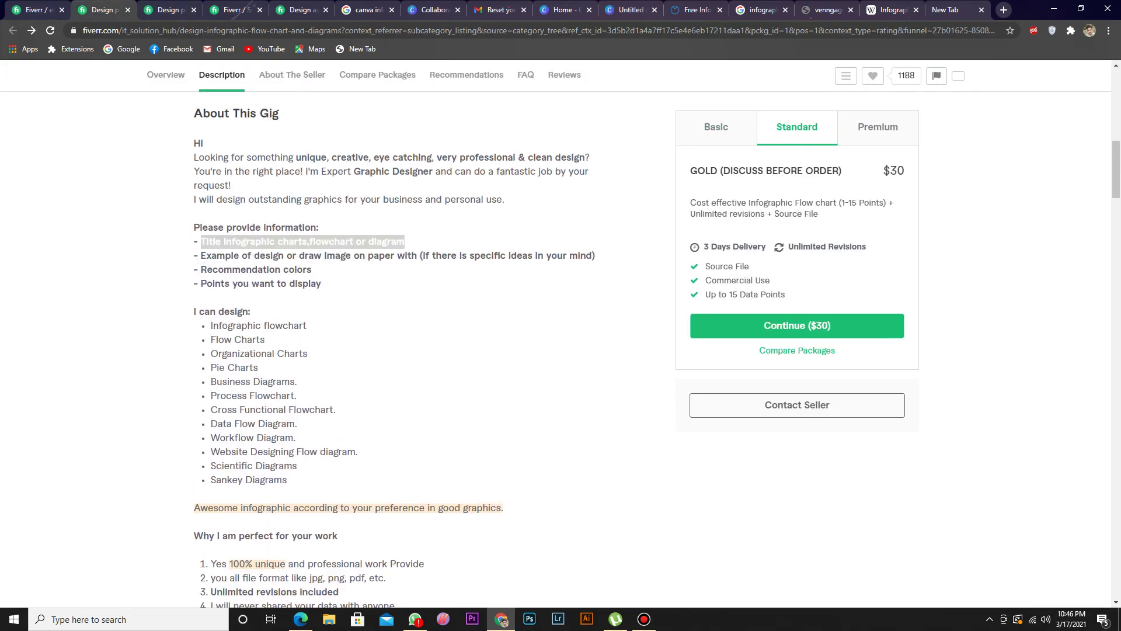
key(ctrl+1)
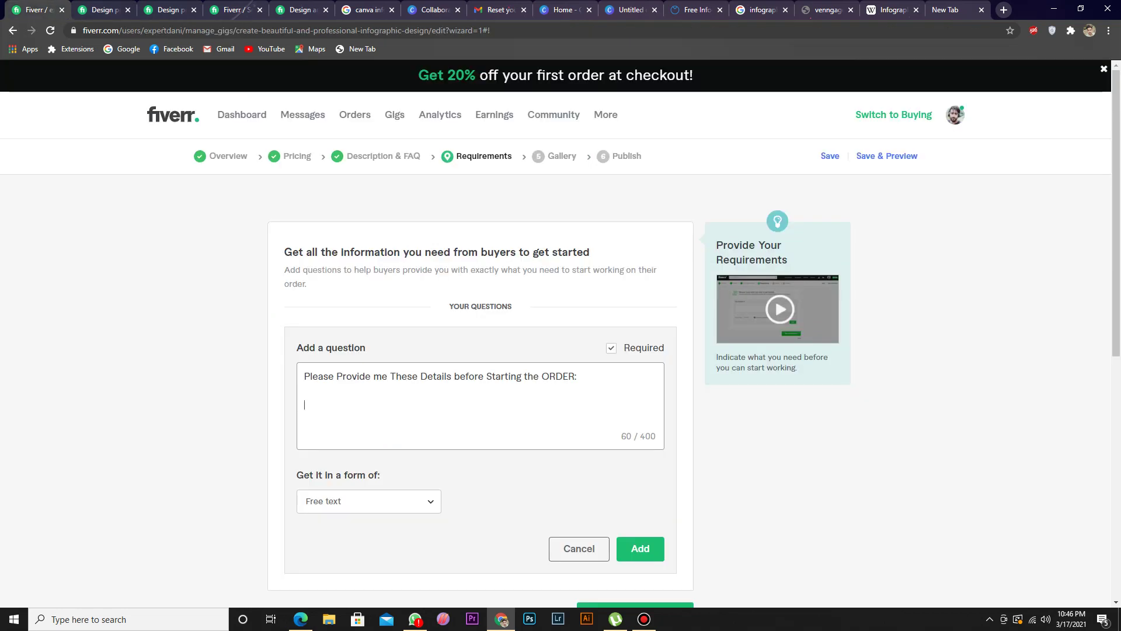
key(ctrl+v)
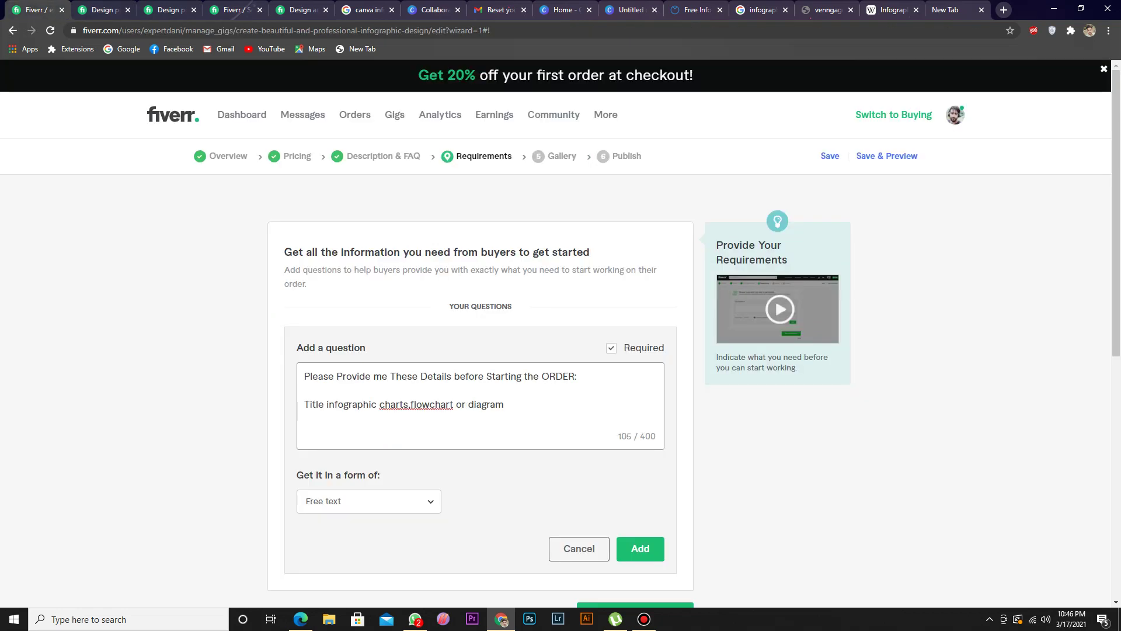
scroll(641, 431, down, 2)
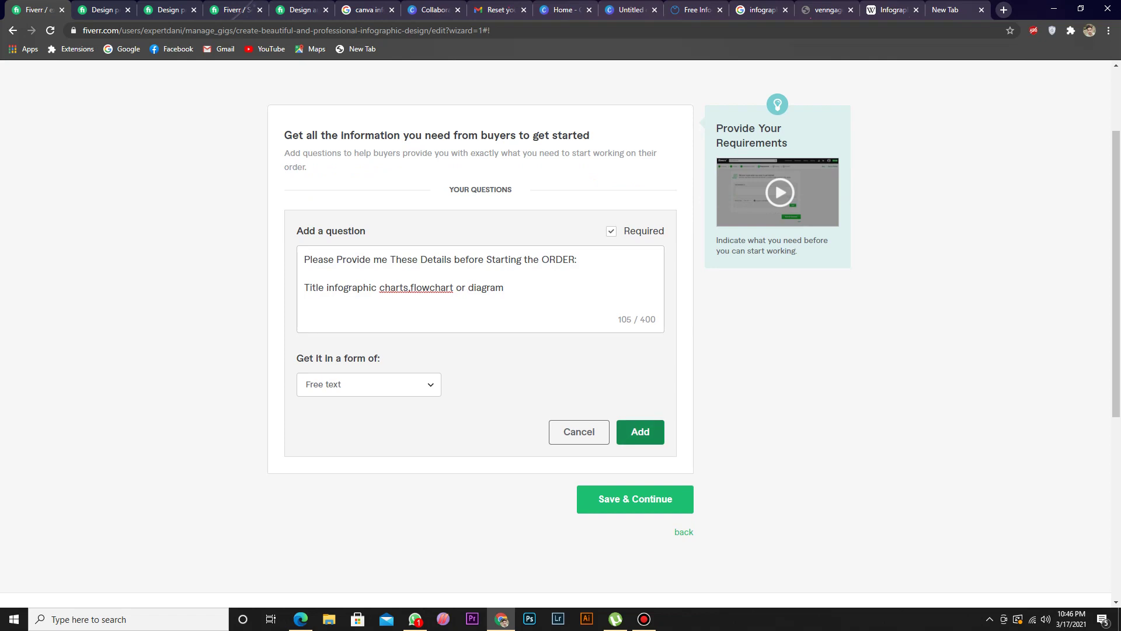
click(641, 431)
Step: Add a second question with the reference gig's "Example of design or draw image on paper" line, answered as Attachment
click(340, 301)
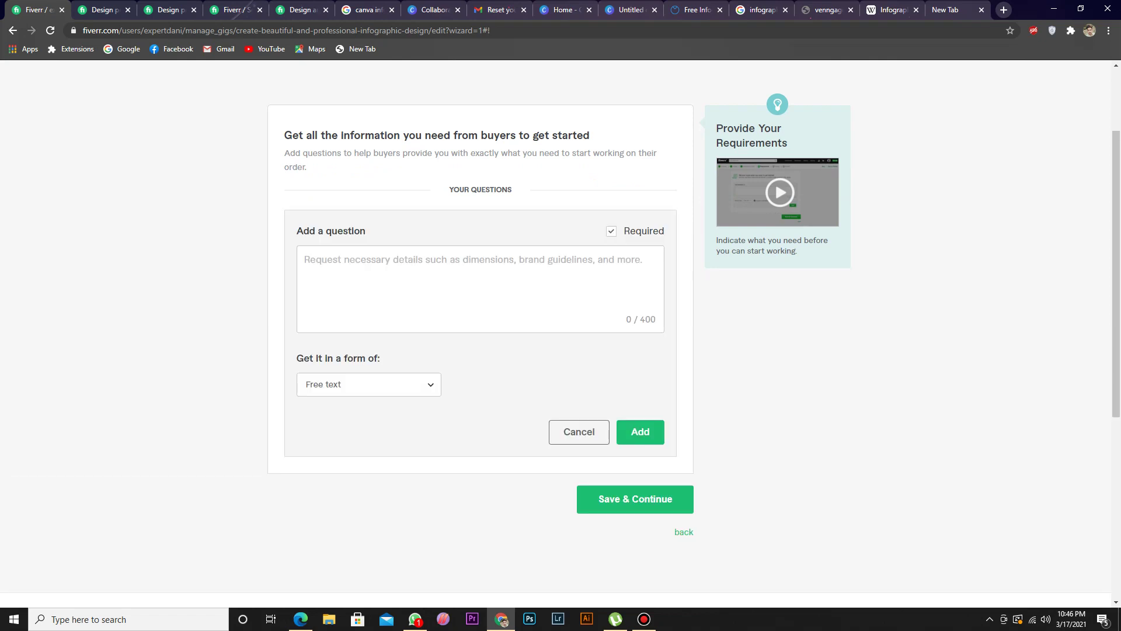
click(330, 272)
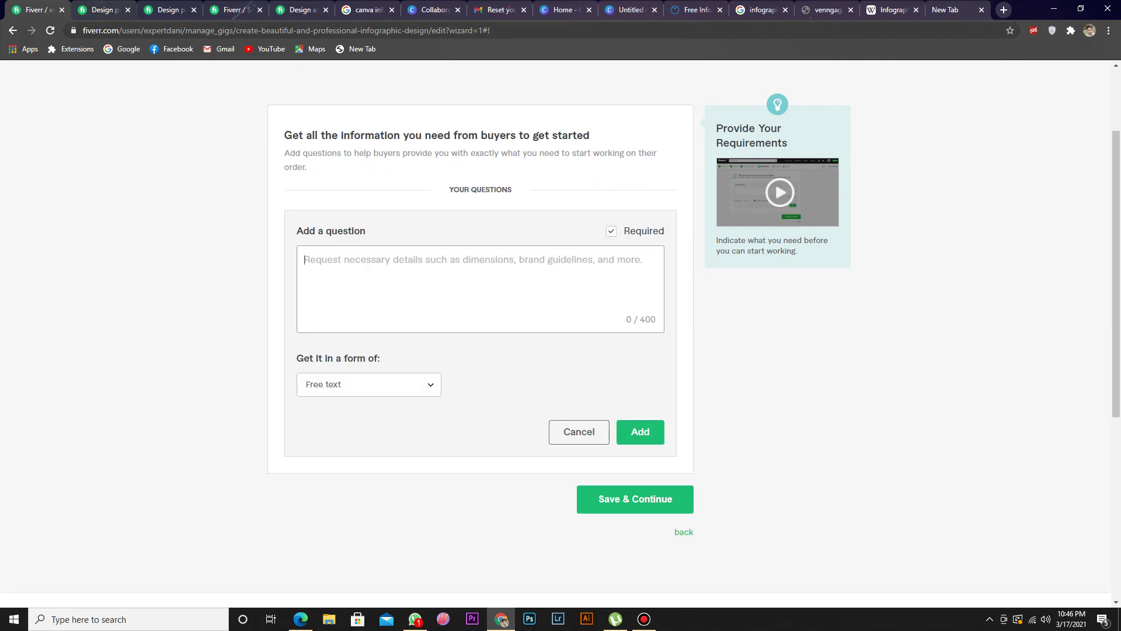
click(99, 10)
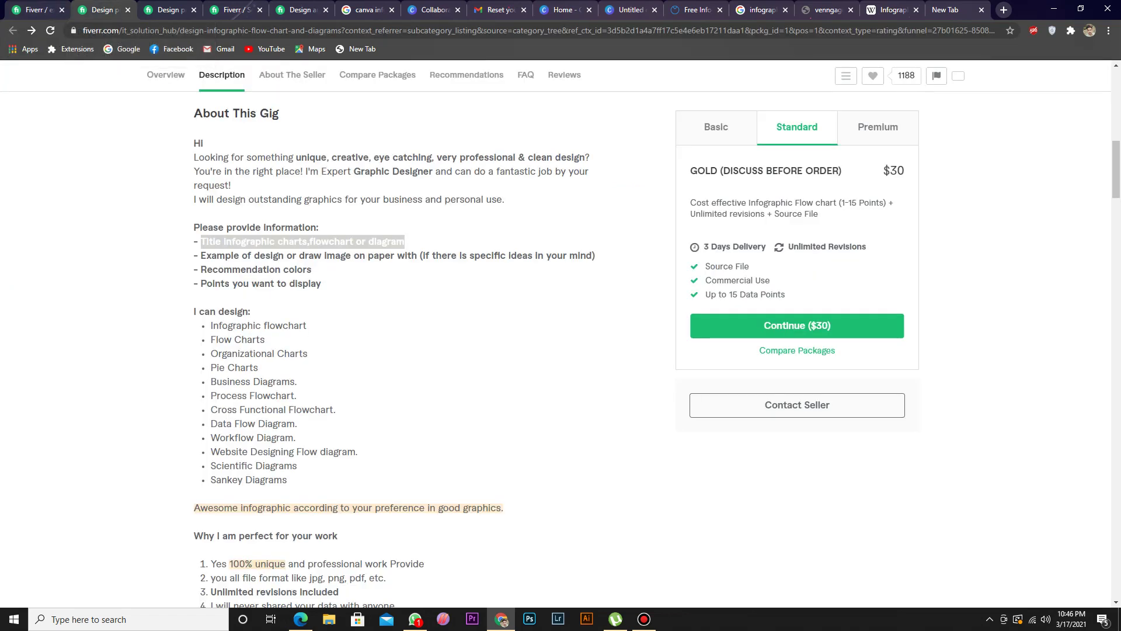
drag(201, 255, 595, 255)
key(ctrl+c)
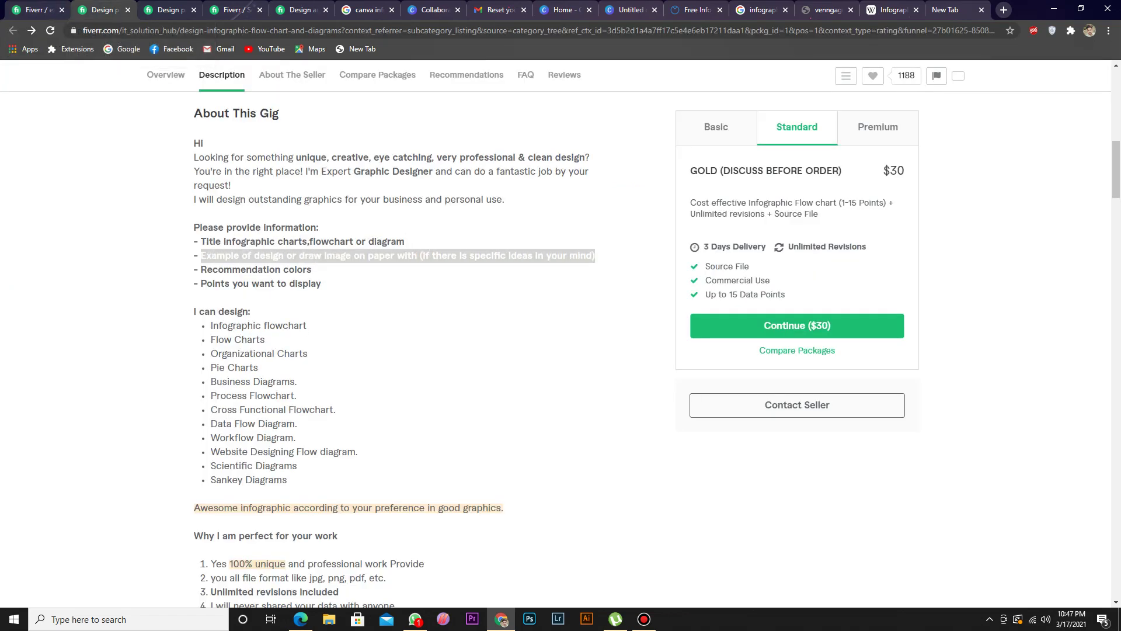
key(ctrl+Tab)
key(ctrl+1)
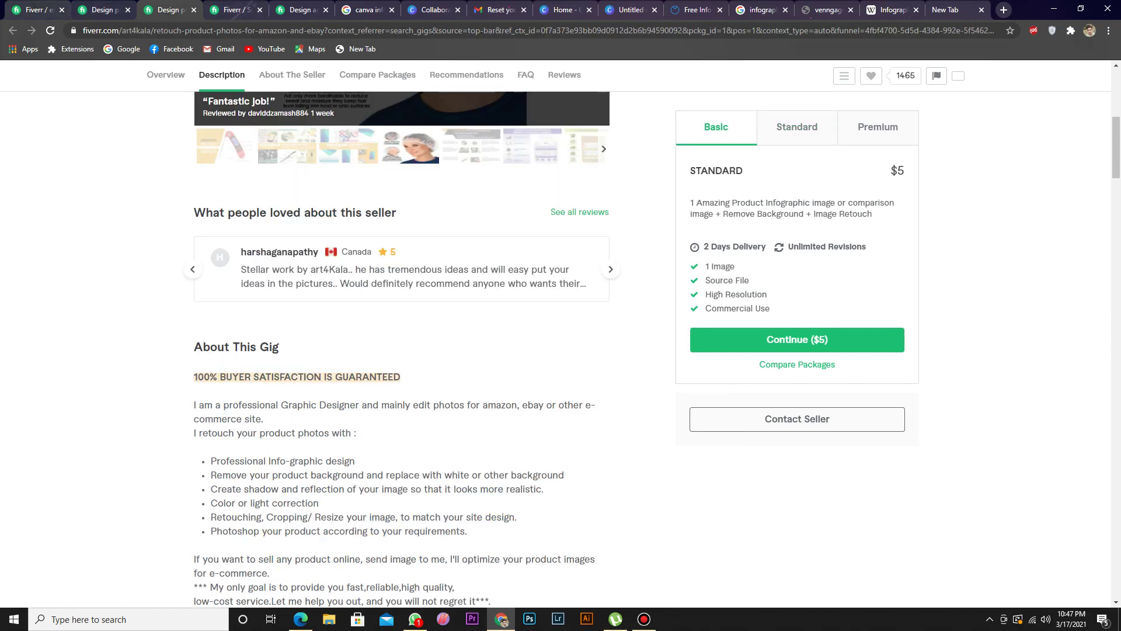
key(ctrl+v)
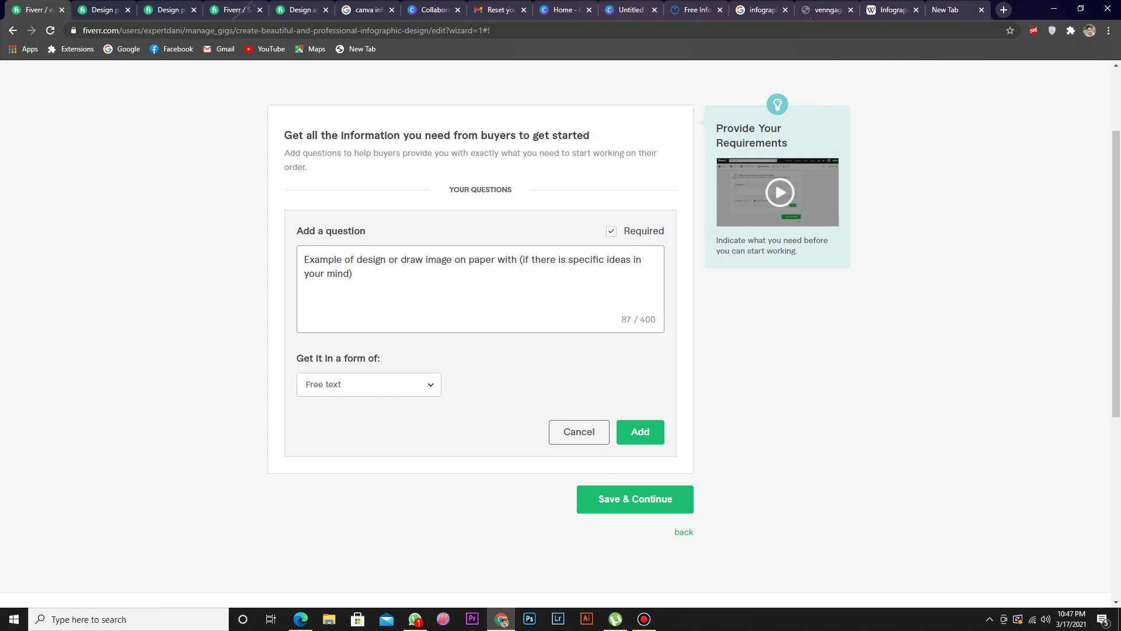
click(368, 384)
click(335, 483)
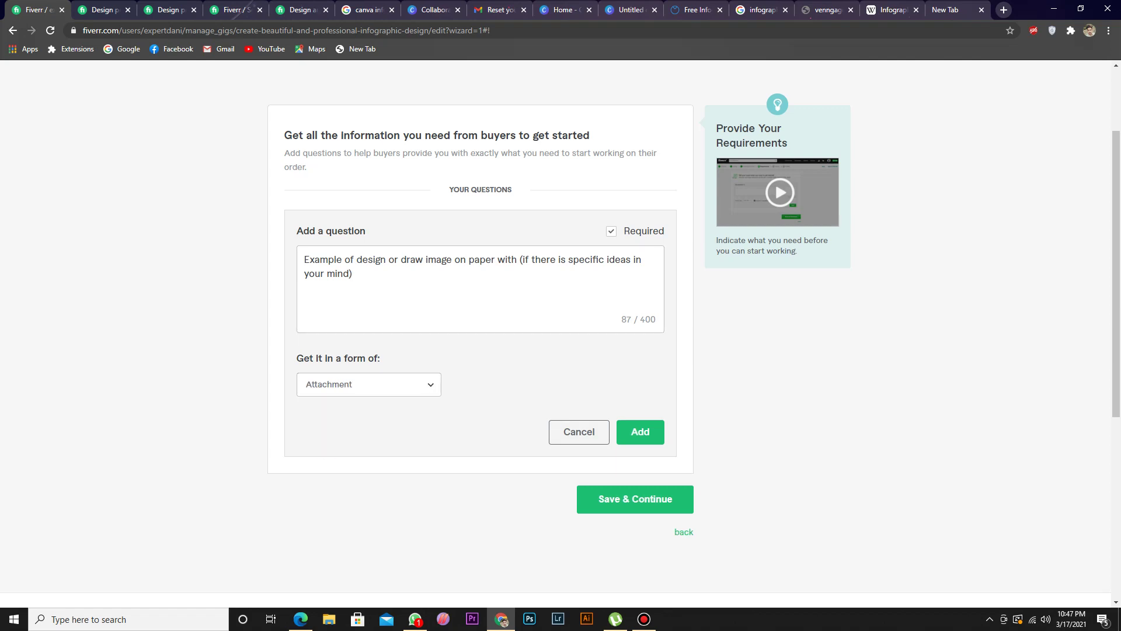
click(640, 431)
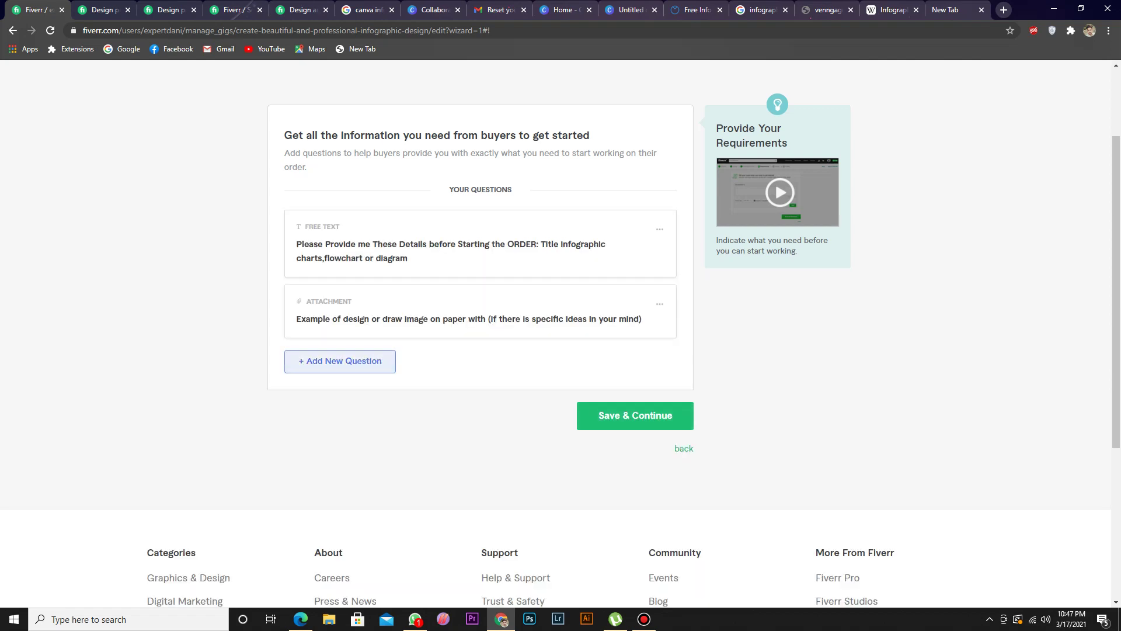
Step: Add a third question with the reference gig's "Recommendation colors" line, answered as Free text
click(340, 360)
click(99, 10)
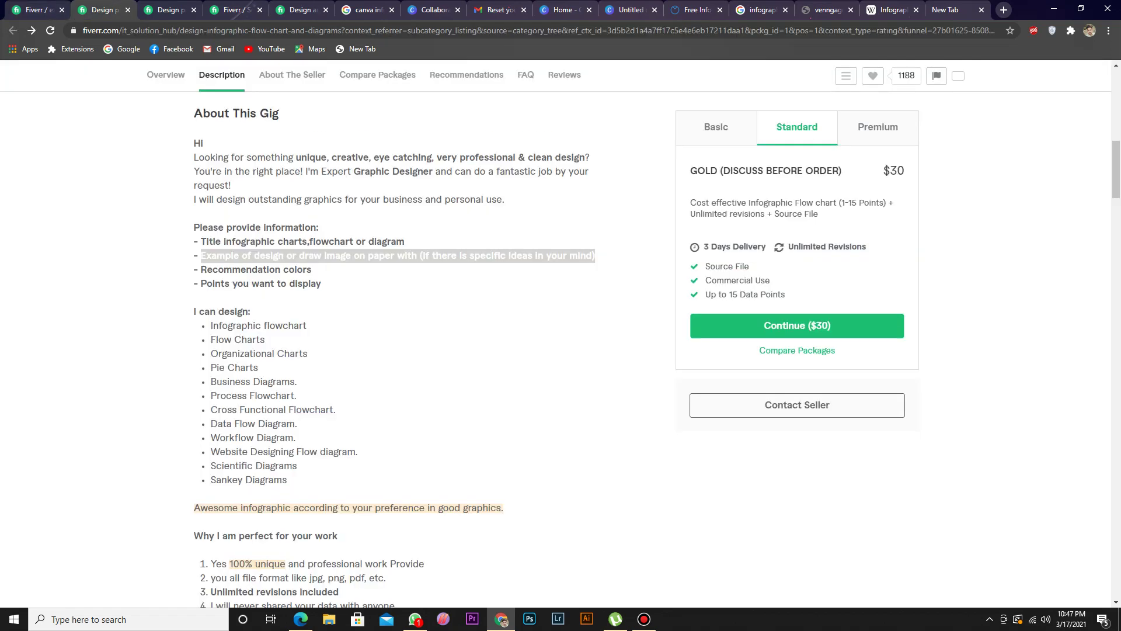
drag(201, 269, 312, 270)
key(ctrl+c)
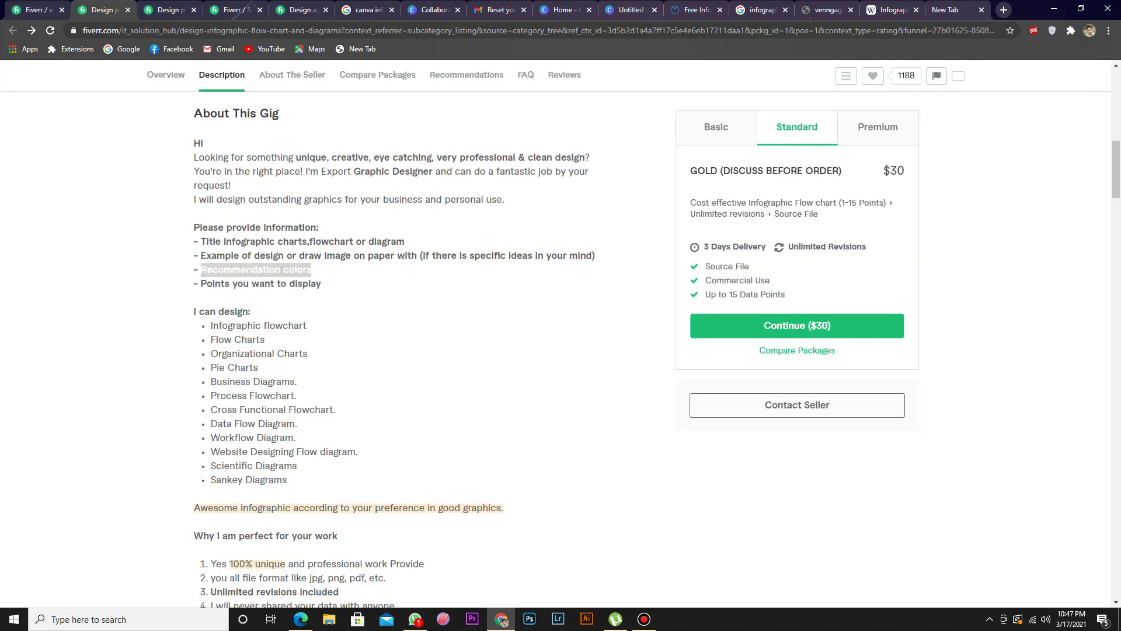
key(ctrl+1)
key(ctrl+v)
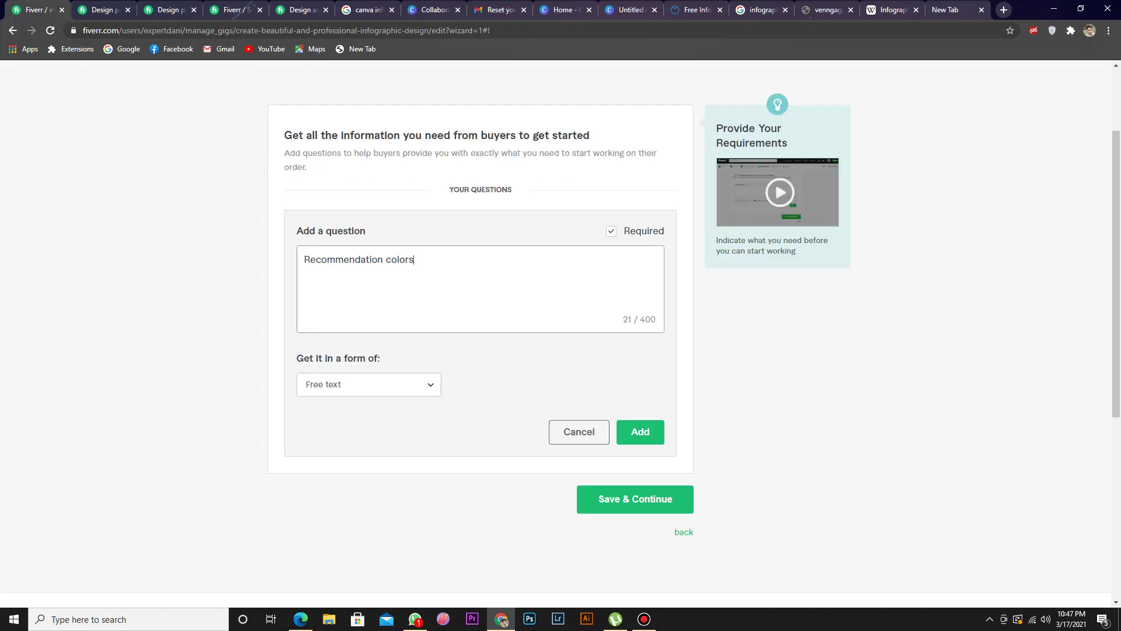
click(369, 384)
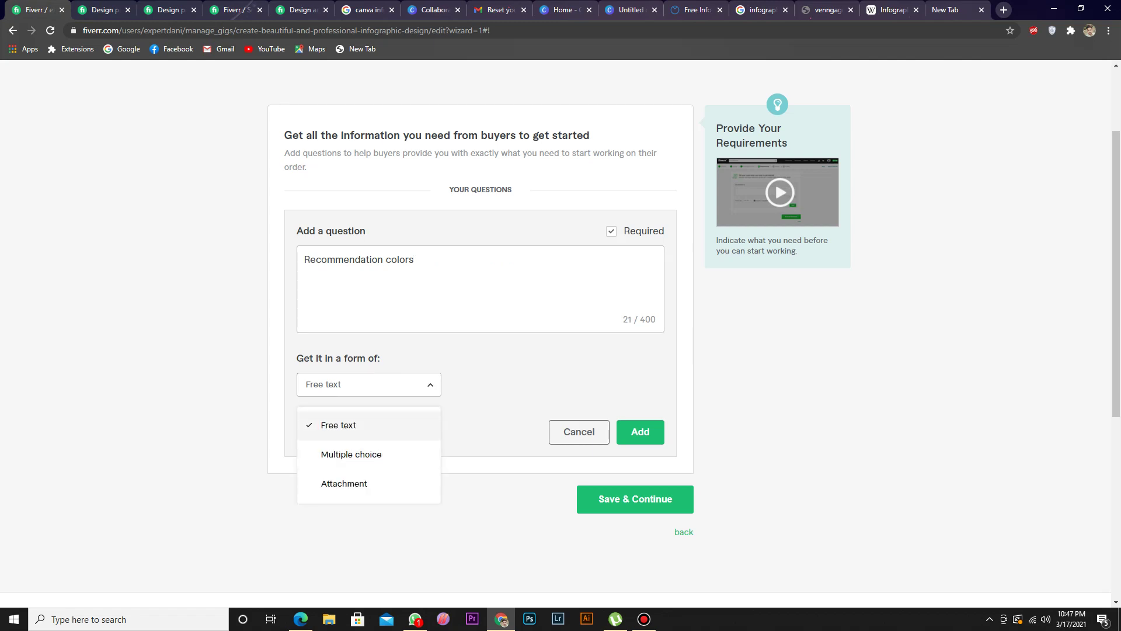
click(339, 426)
click(640, 431)
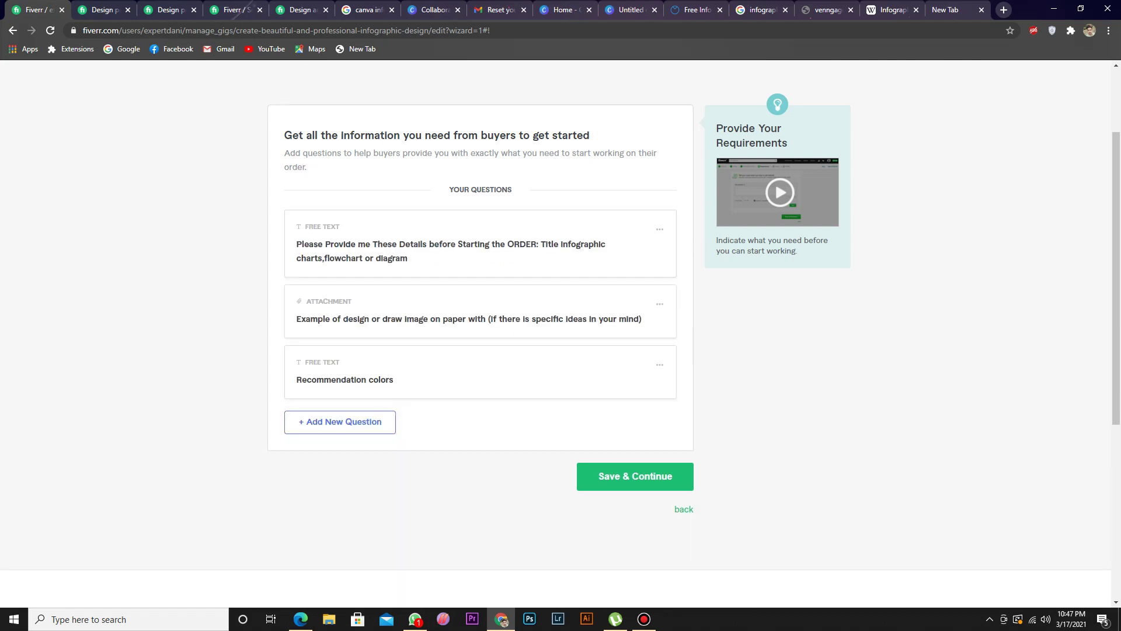
Step: Copy "Points you want to display" from the reference gig into a fourth question and set its answer format to Multiple choice
key(ctrl+2)
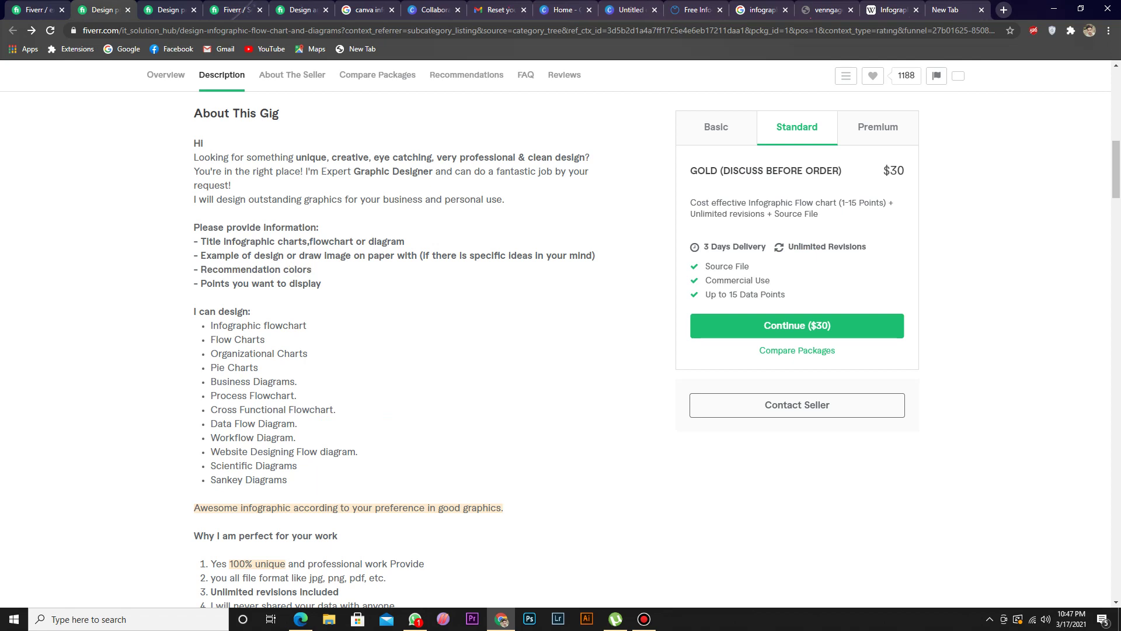
drag(201, 284, 321, 283)
key(ctrl+c)
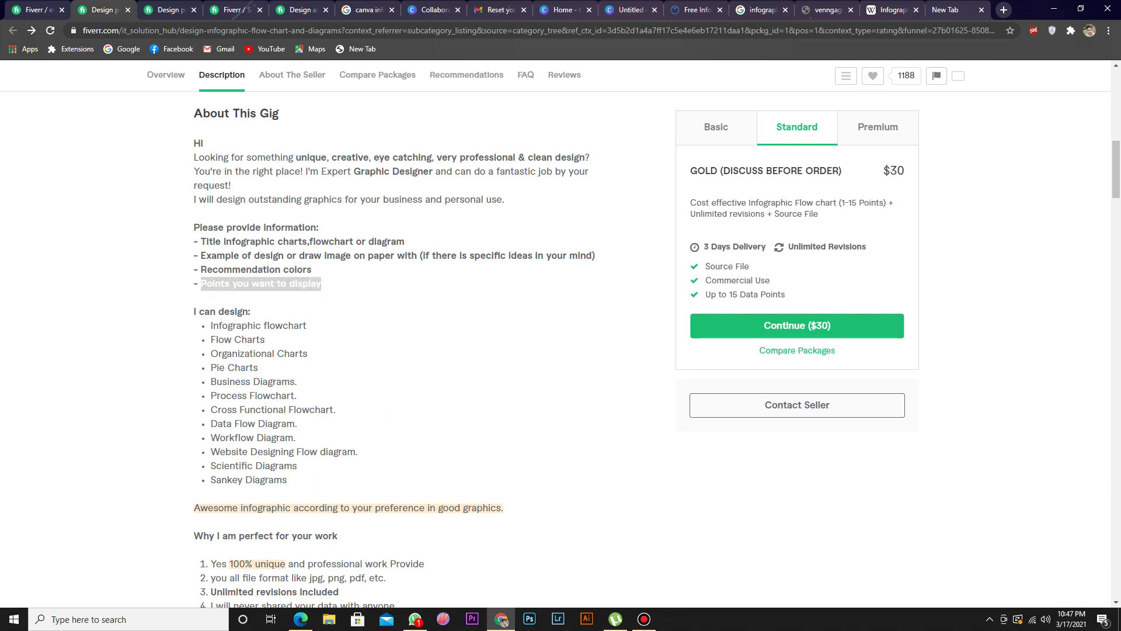
key(ctrl+1)
click(340, 422)
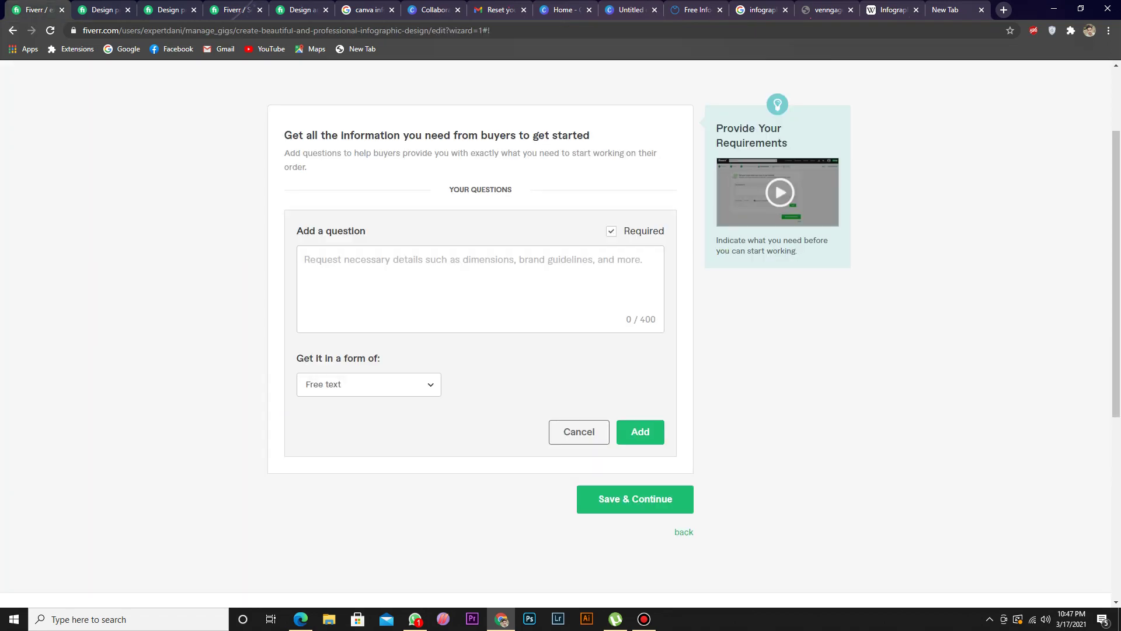
key(ctrl+v)
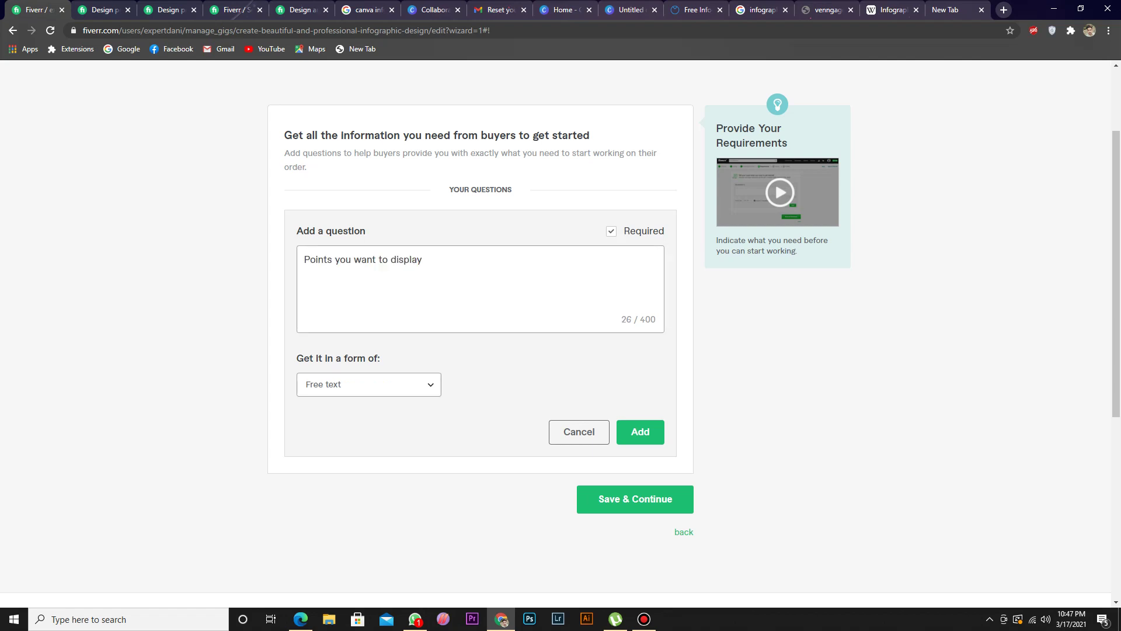
click(369, 384)
click(351, 454)
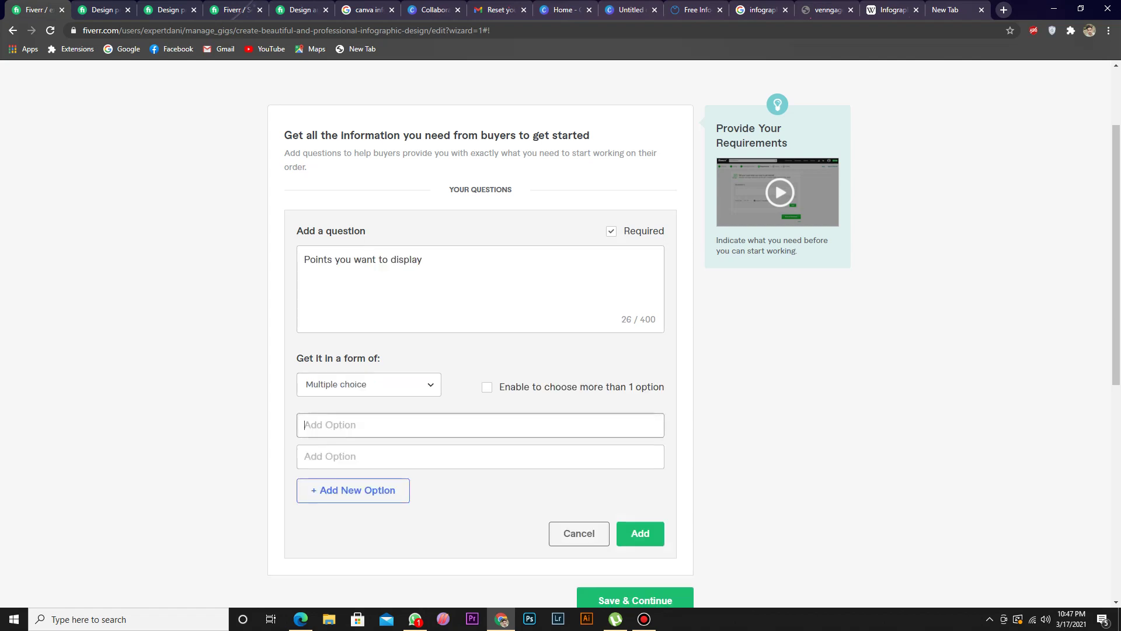
Step: Give the multiple-choice question the options 10, 20 and 30, add it, and save the requirements section
scroll(561, 333, down, 1)
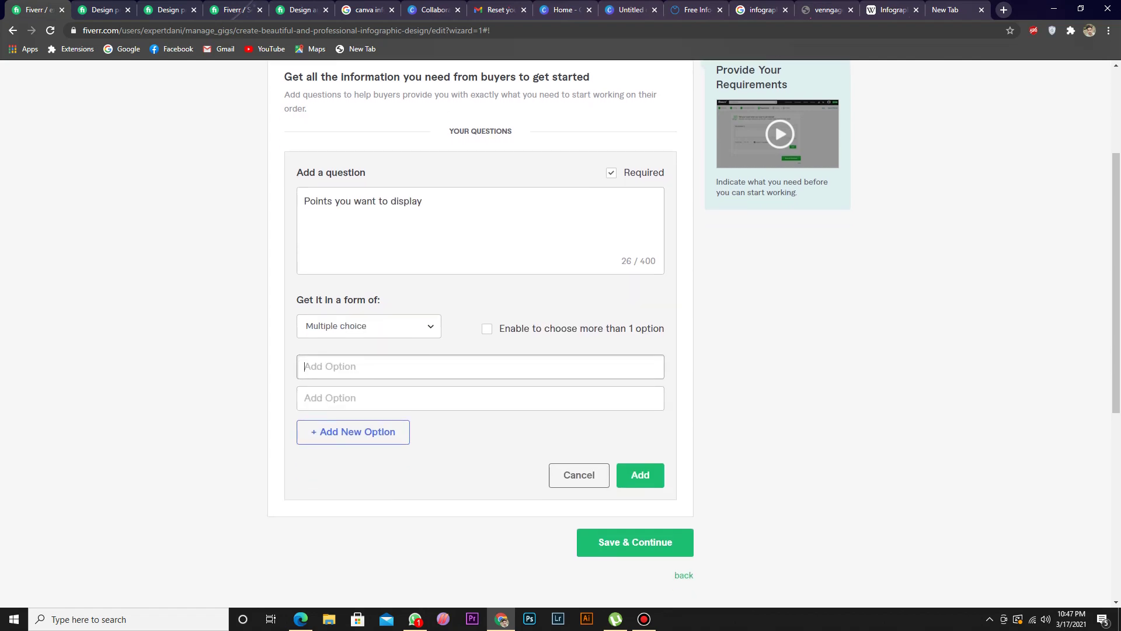
text(10)
click(351, 398)
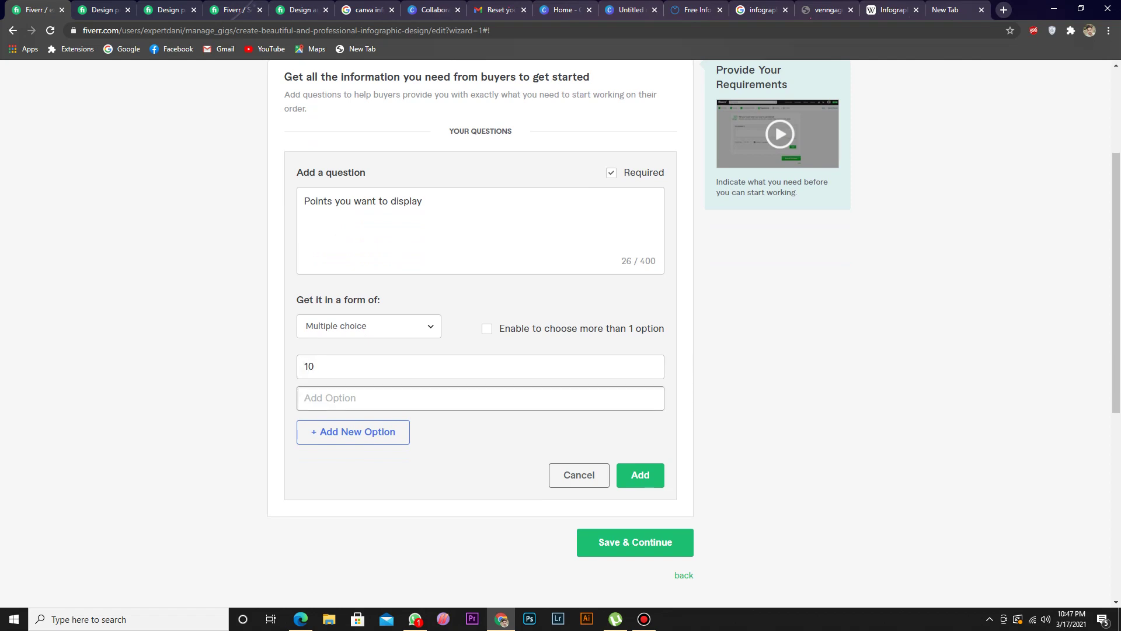
text(20)
key(Return)
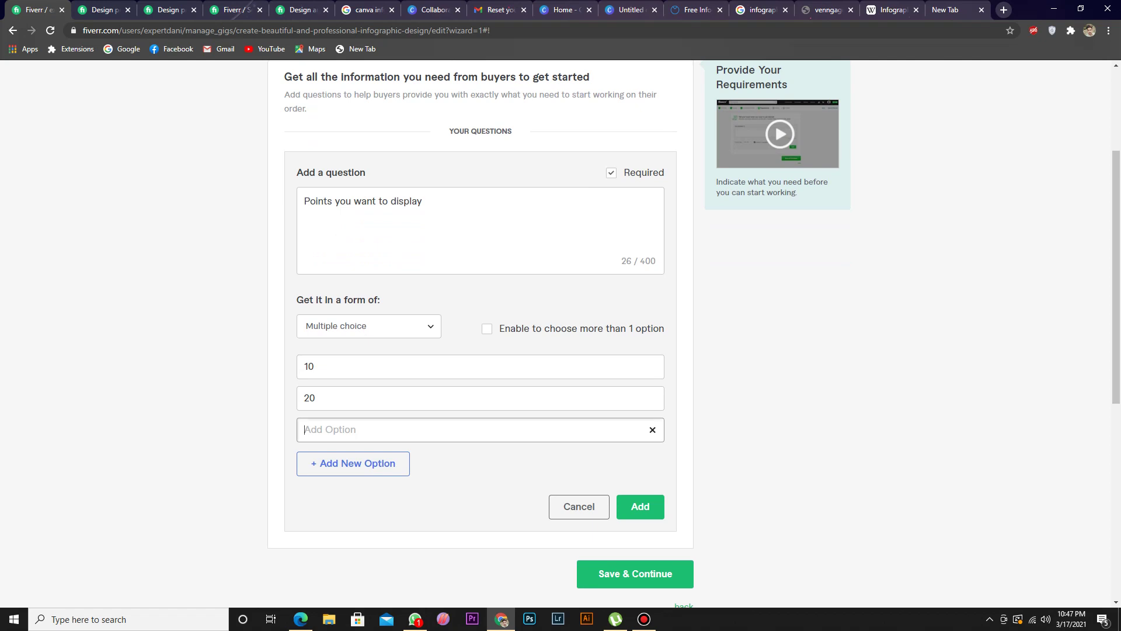
text(30)
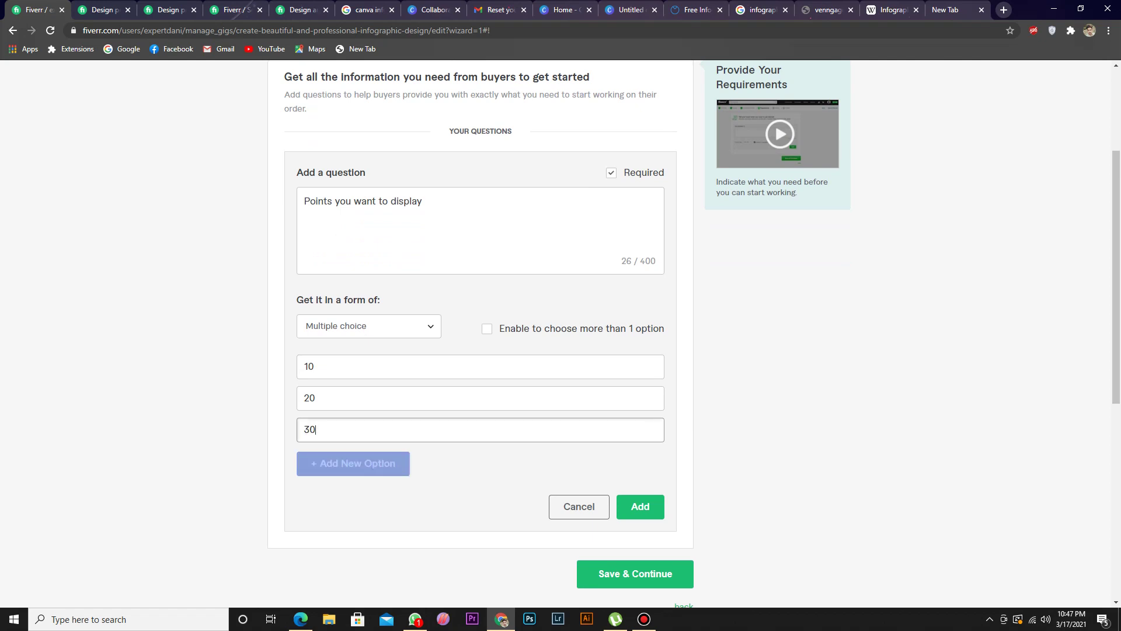
click(640, 506)
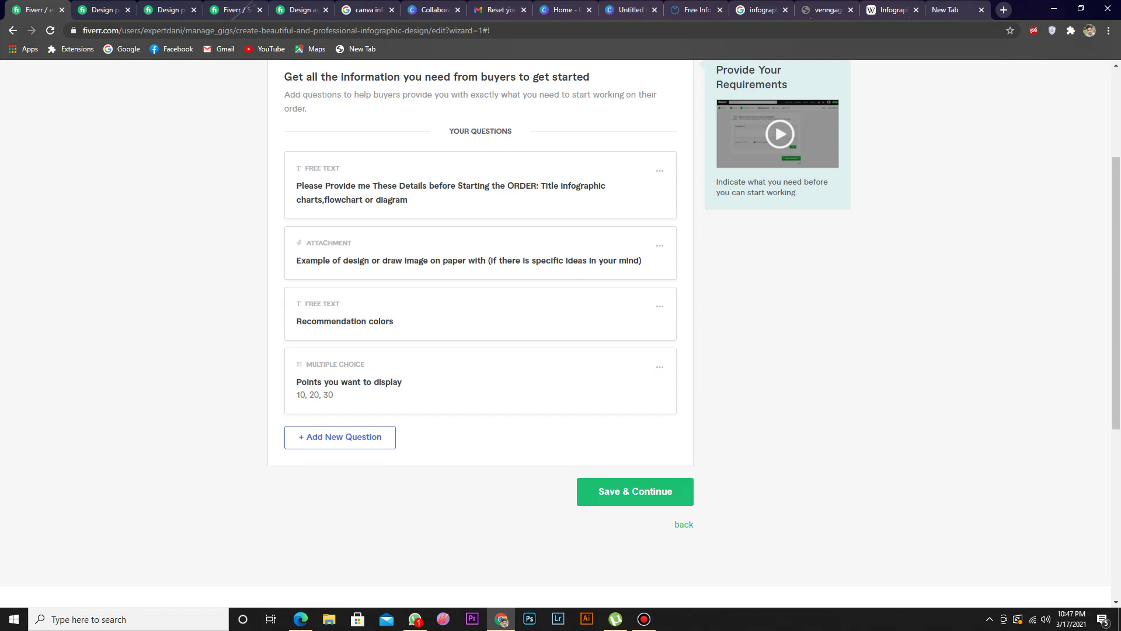
click(635, 491)
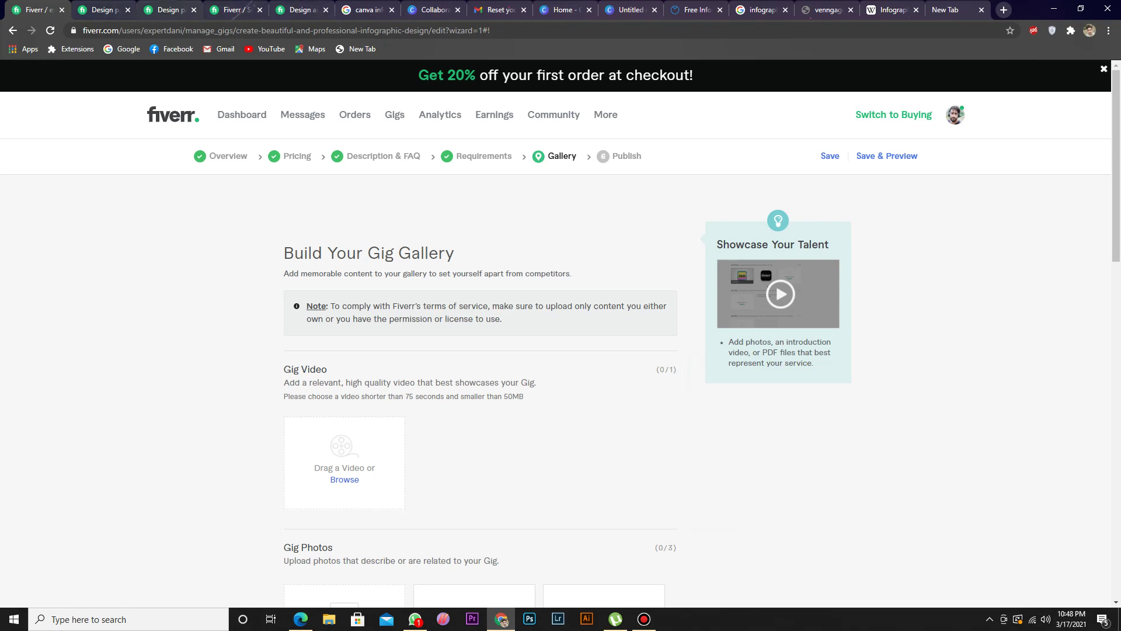
Step: Open Fiverr's Infographic Design category from the reference gig page and examine the cover images of competing gigs
click(100, 9)
click(165, 9)
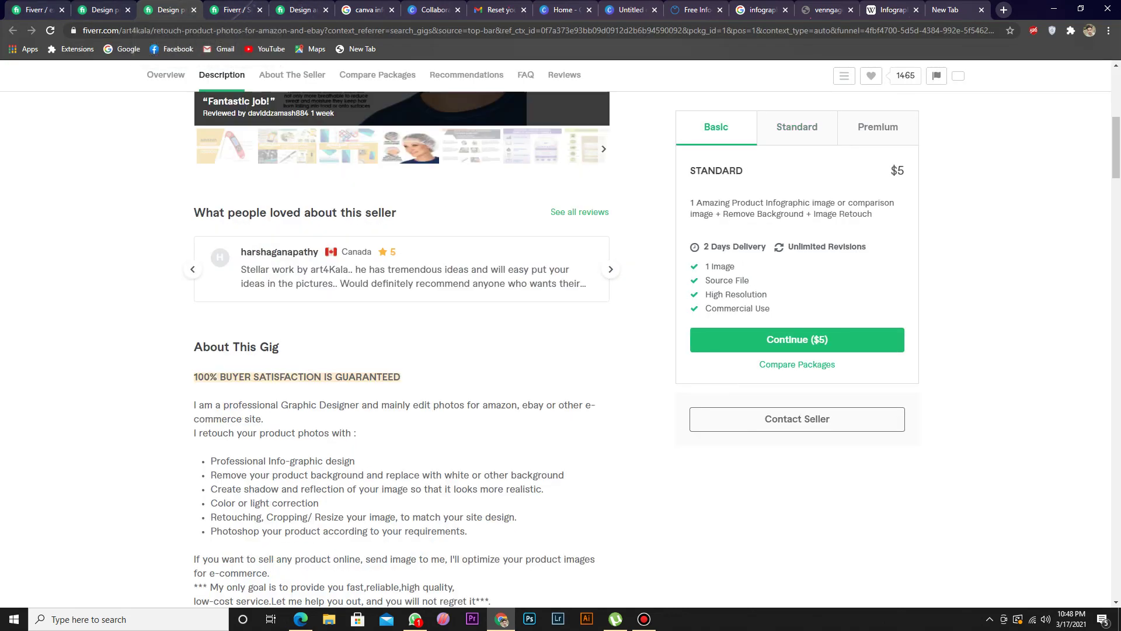
scroll(188, 150, up, 7)
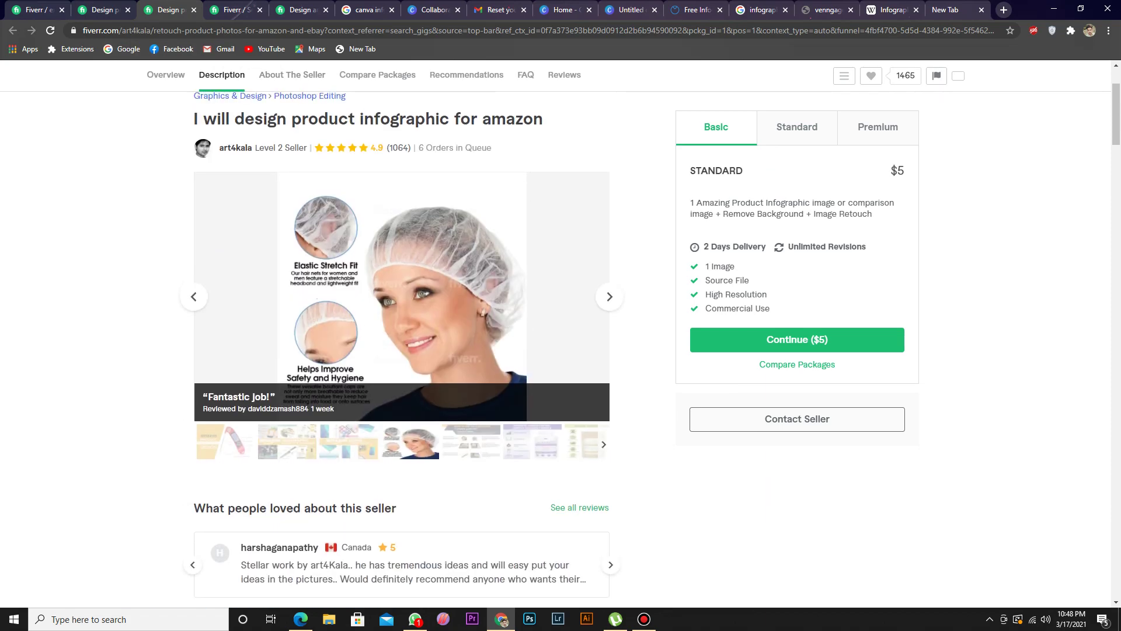
mouse_move(188, 150)
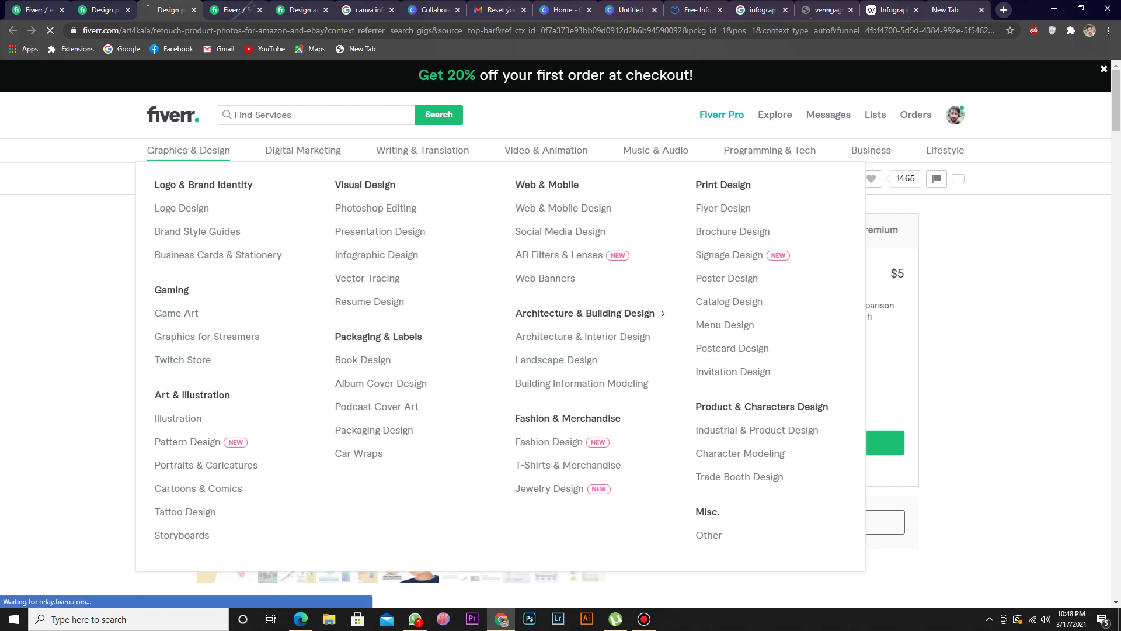
click(377, 254)
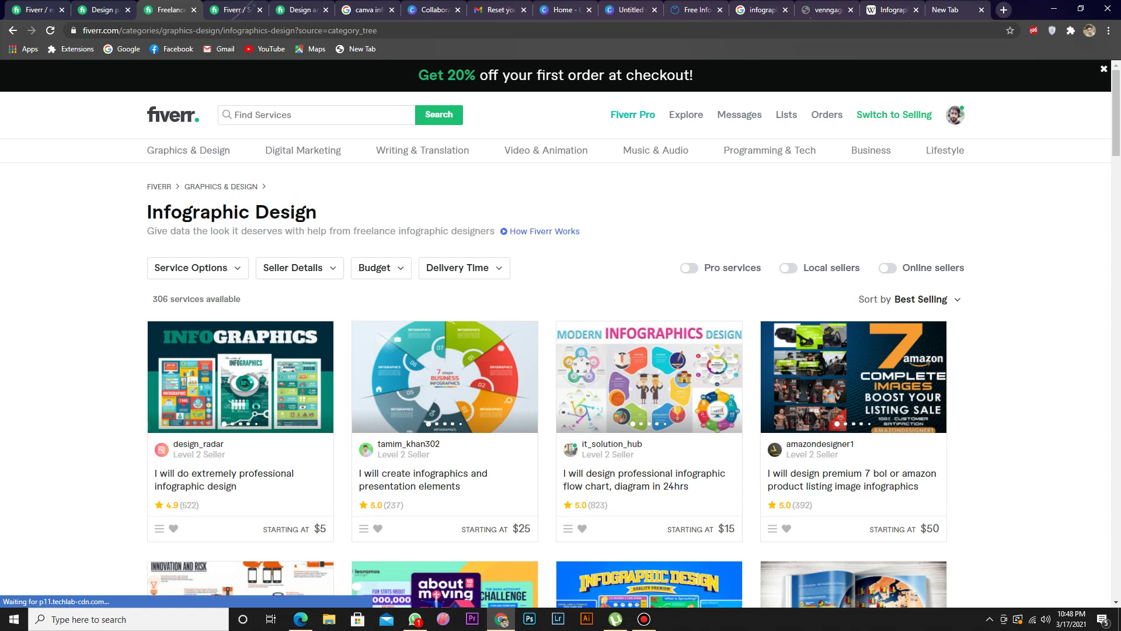
scroll(842, 426, down, 5)
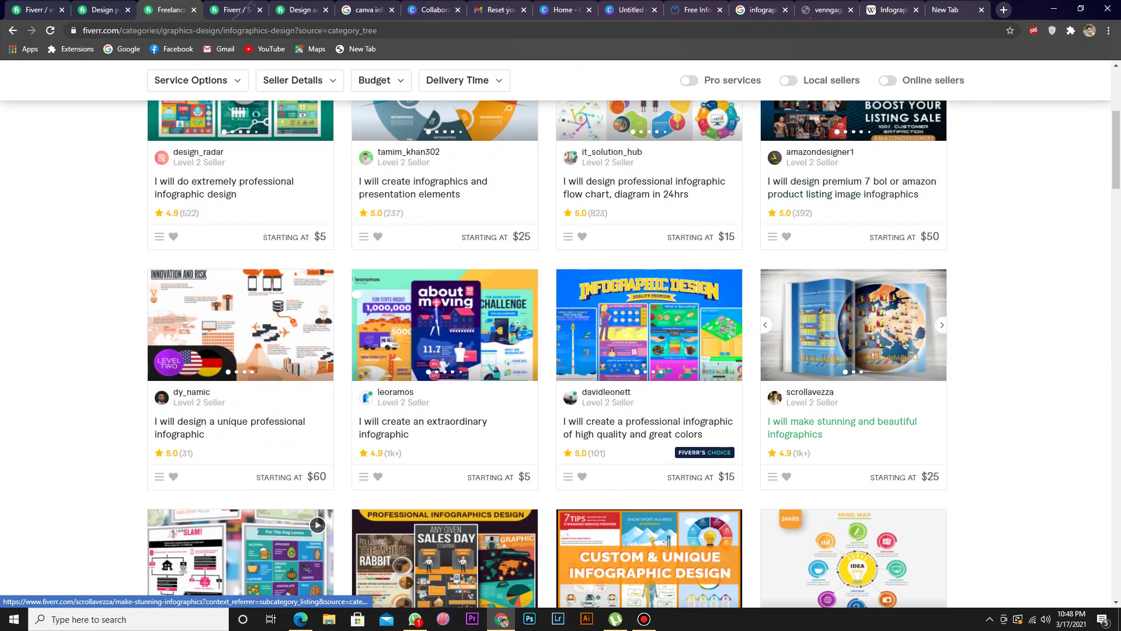
scroll(842, 426, down, 2)
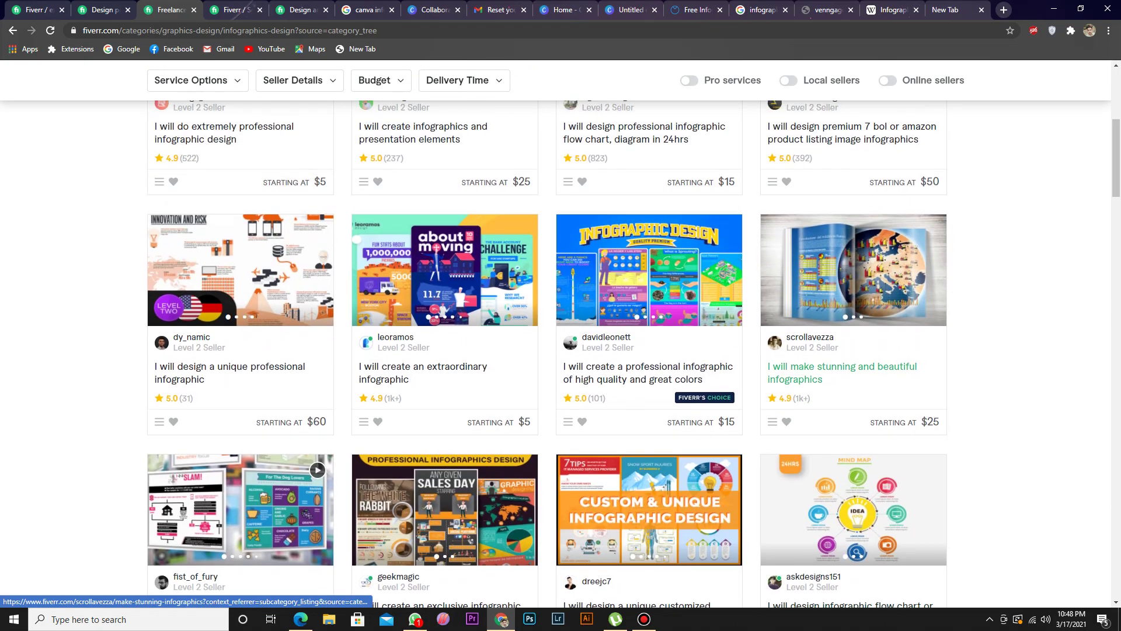
scroll(842, 426, up, 6)
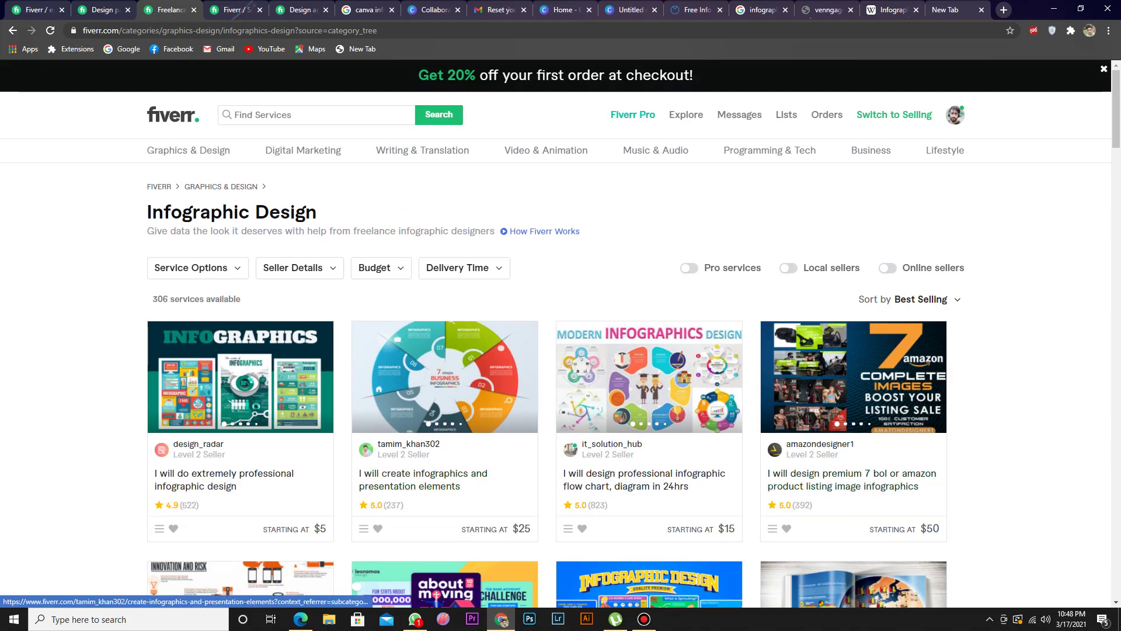
scroll(842, 388, down, 18)
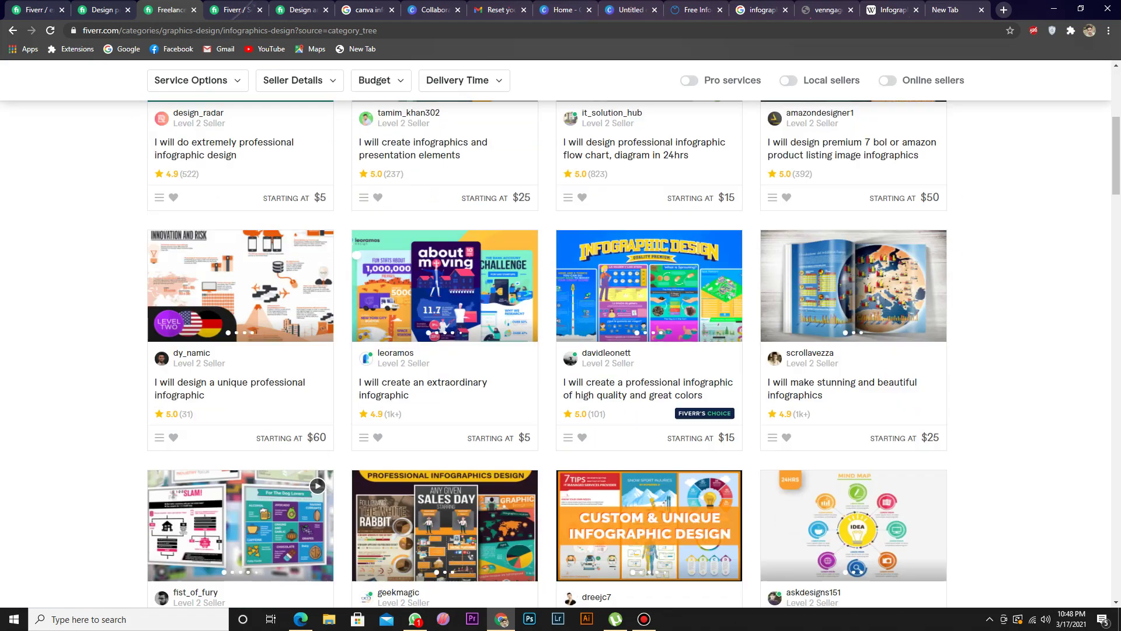
scroll(842, 388, up, 15)
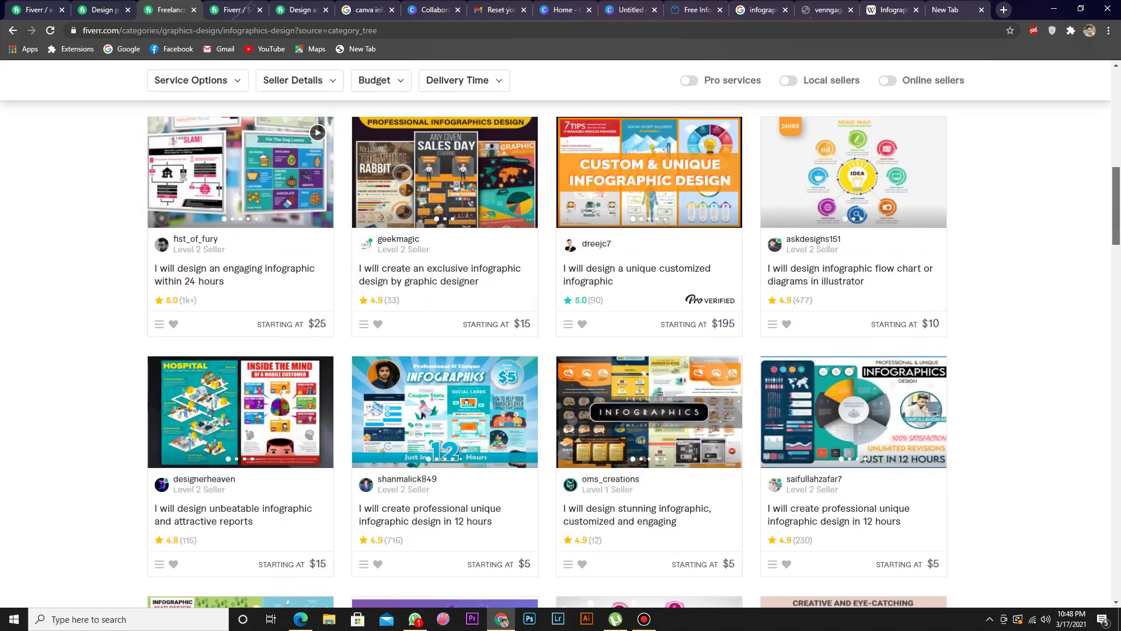
scroll(560, 334, up, 1)
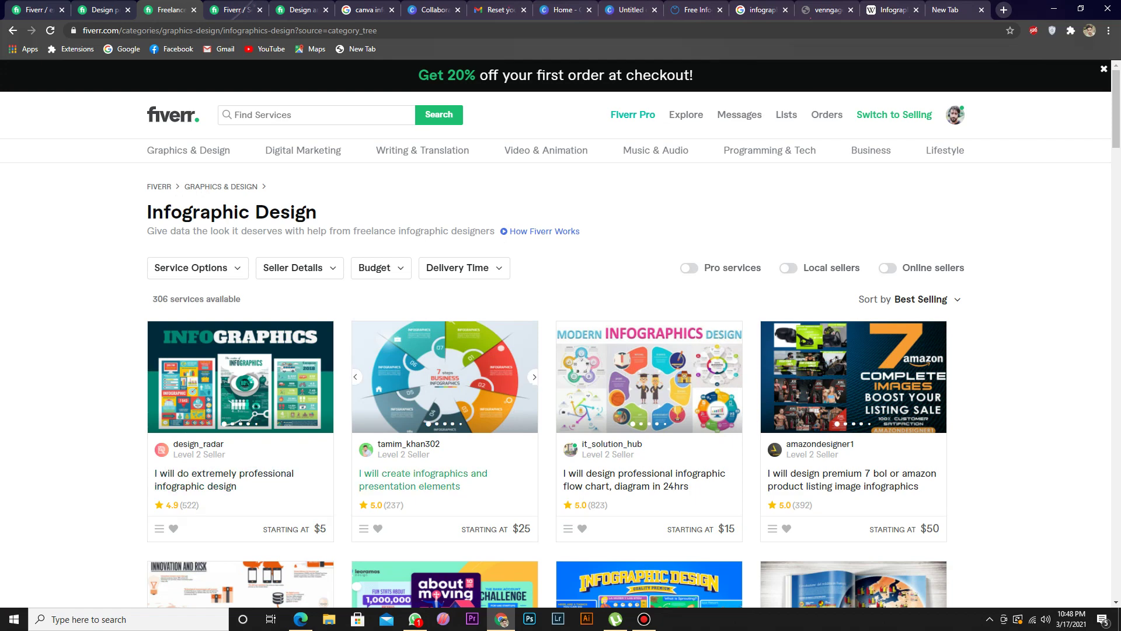
Step: Switch to Canva and open the custom-size form for a new design
click(631, 10)
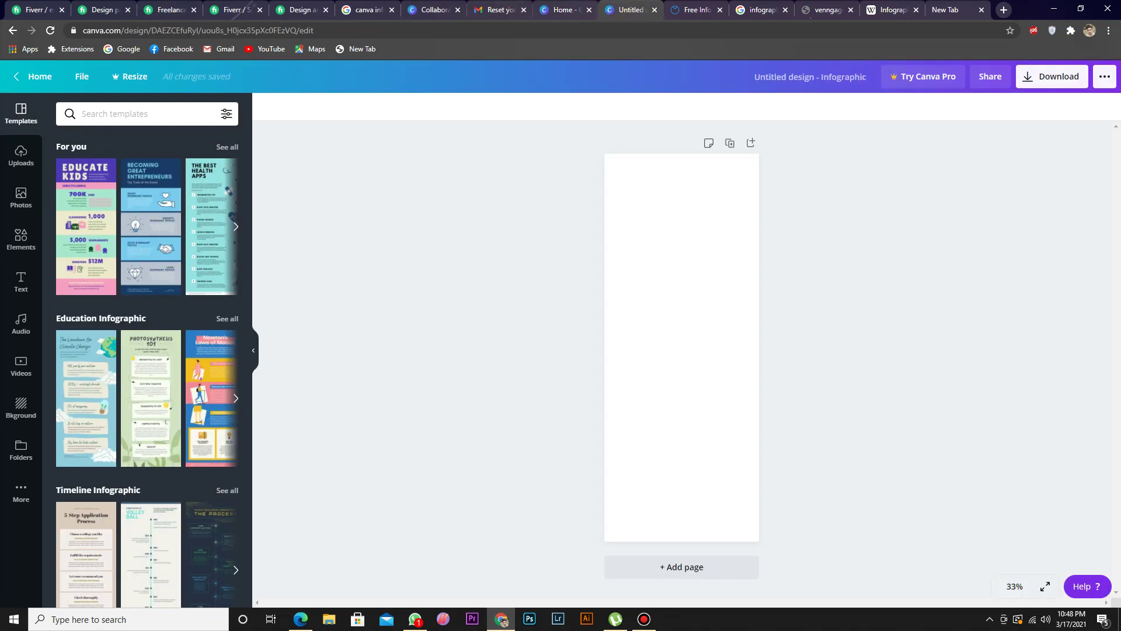
click(564, 9)
click(1030, 81)
text(info)
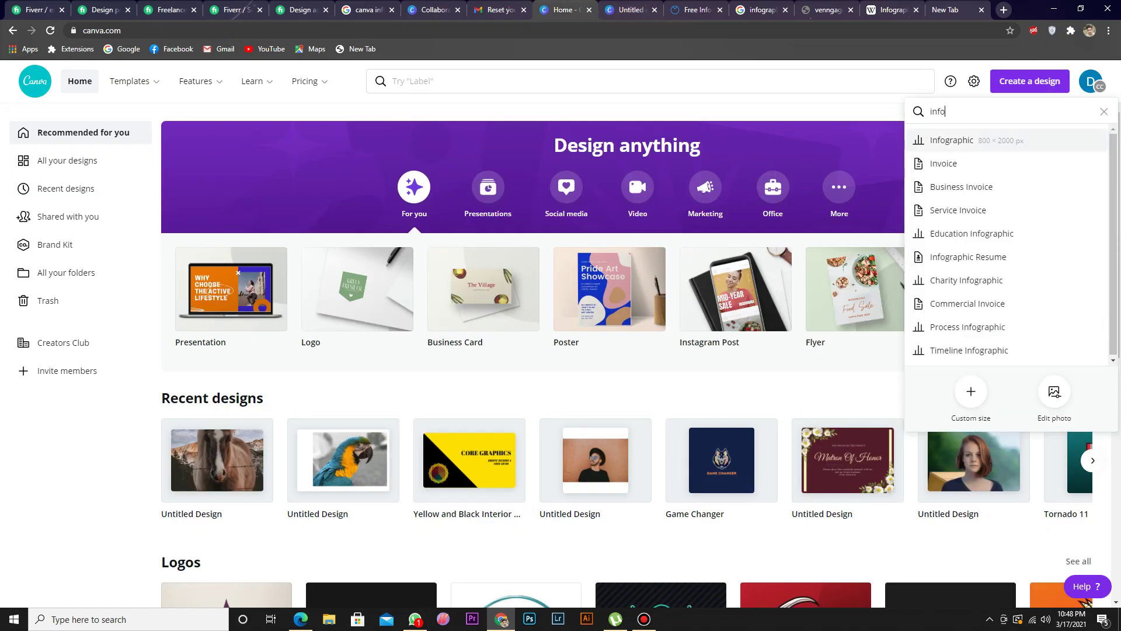
click(972, 391)
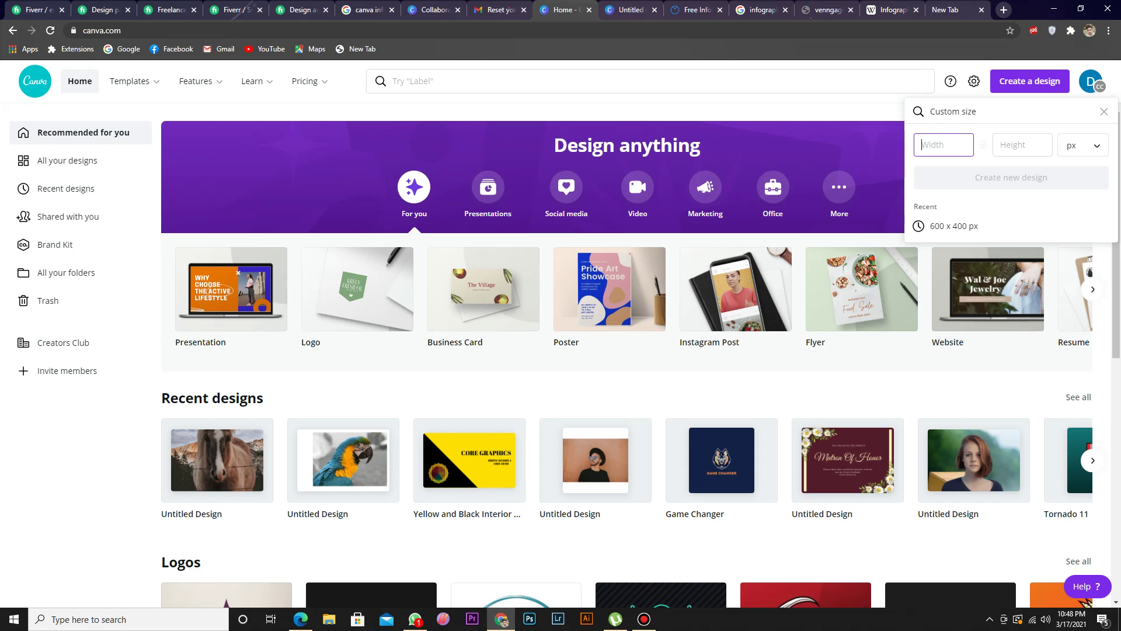
Step: Return to the Fiverr gig gallery section and examine the gig photo guidelines for the minimum image dimensions
key(ctrl+1)
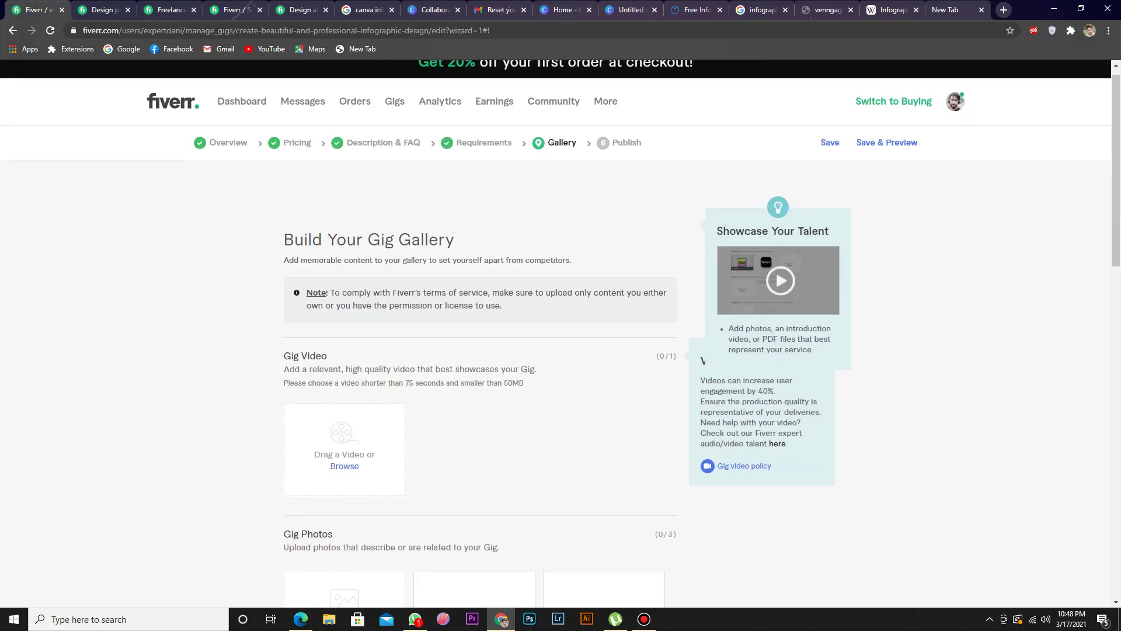
scroll(561, 332, down, 1)
scroll(561, 332, up, 1)
scroll(560, 332, down, 1)
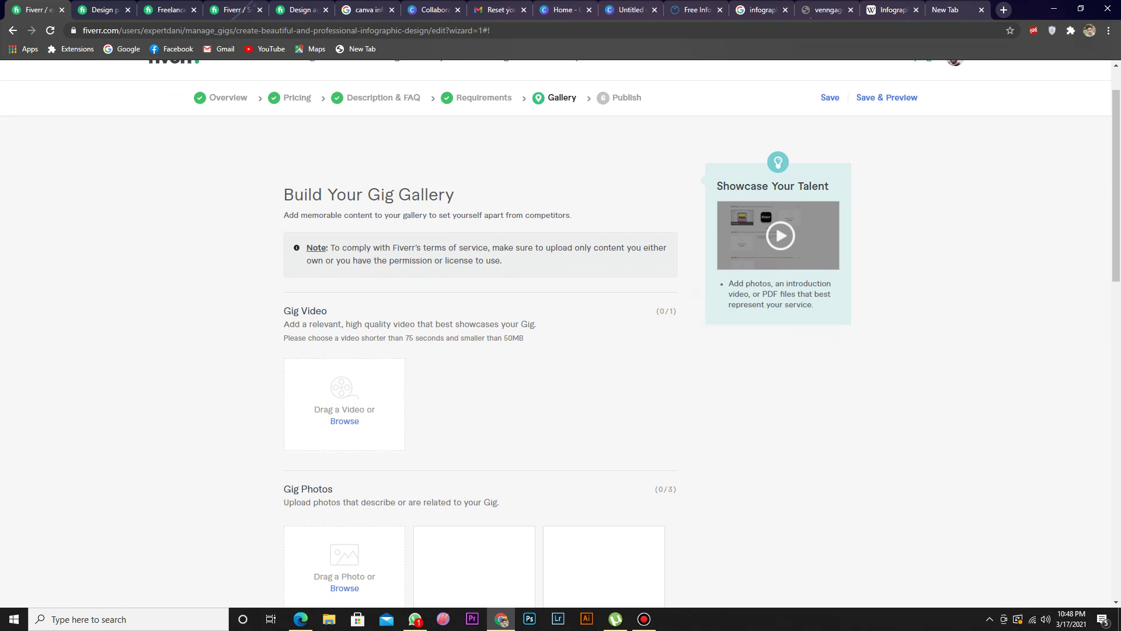
scroll(345, 303, down, 2)
drag(314, 293, 338, 305)
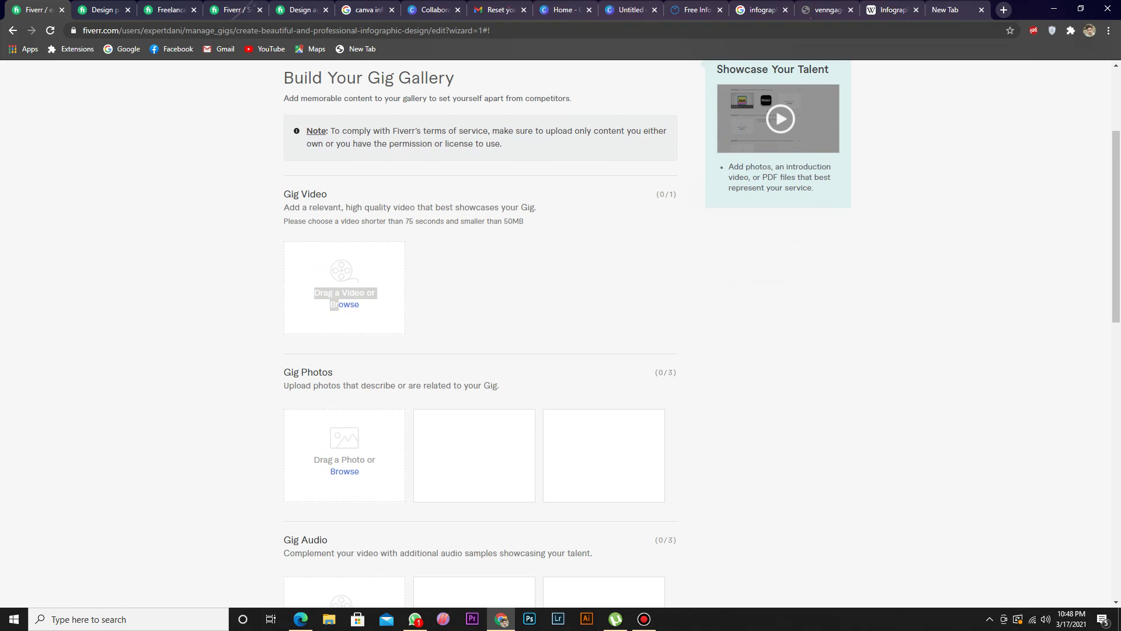
click(478, 397)
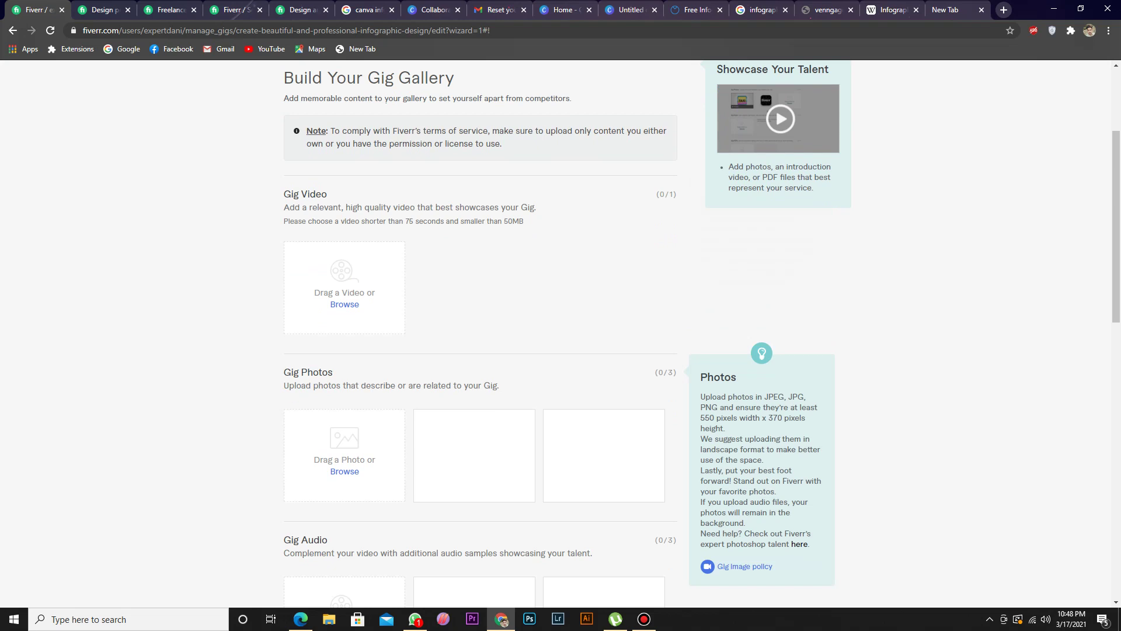
double_click(707, 417)
key(ctrl+c)
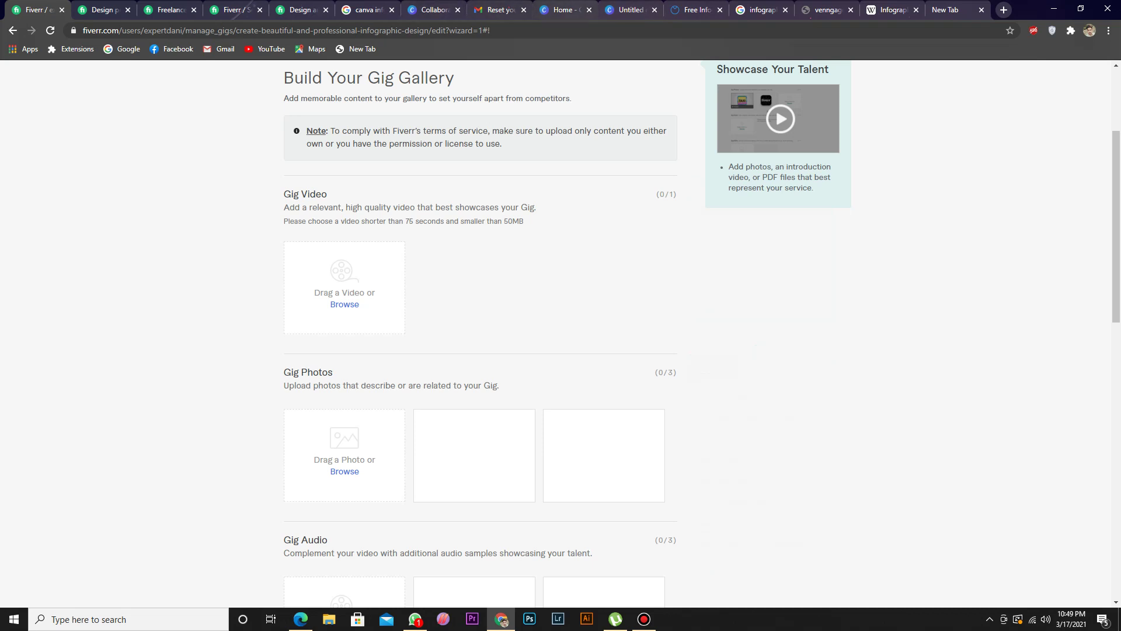
Step: Switch to Canva's custom-size form and create a new design 550 px wide and 370 px high
click(562, 9)
key(ctrl+Tab)
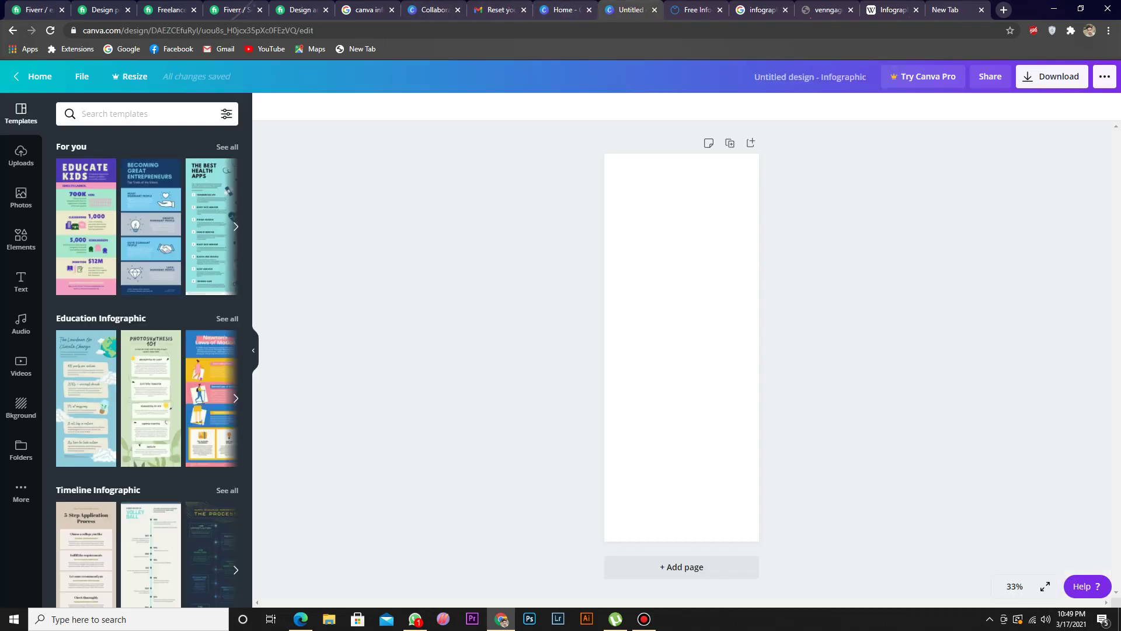
key(ctrl+shift+Tab)
key(ctrl+v)
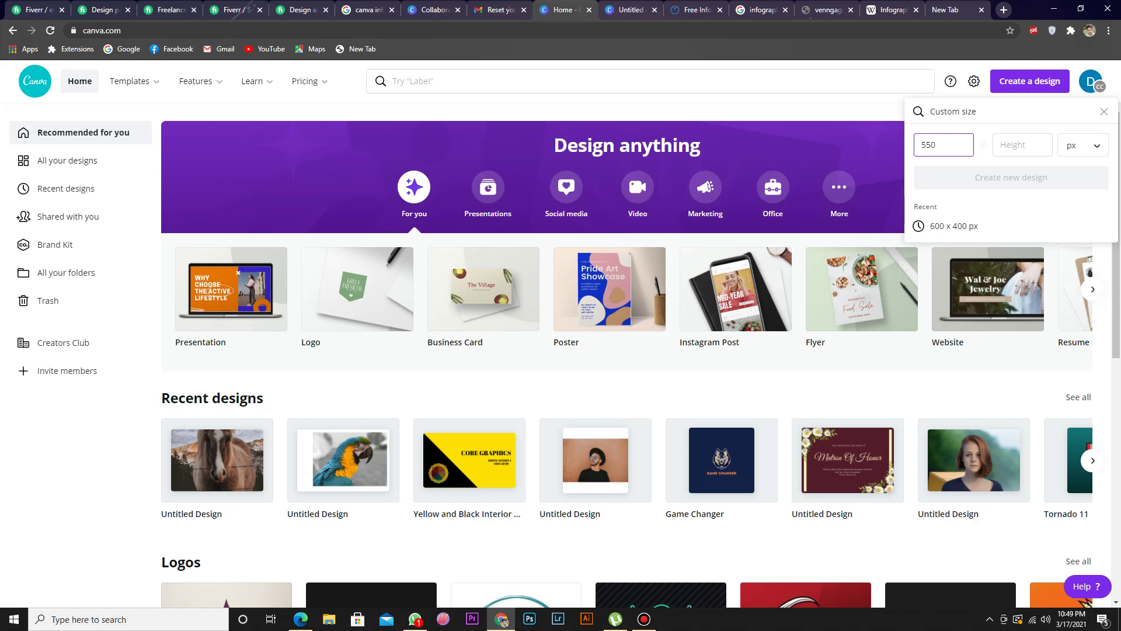
click(1022, 145)
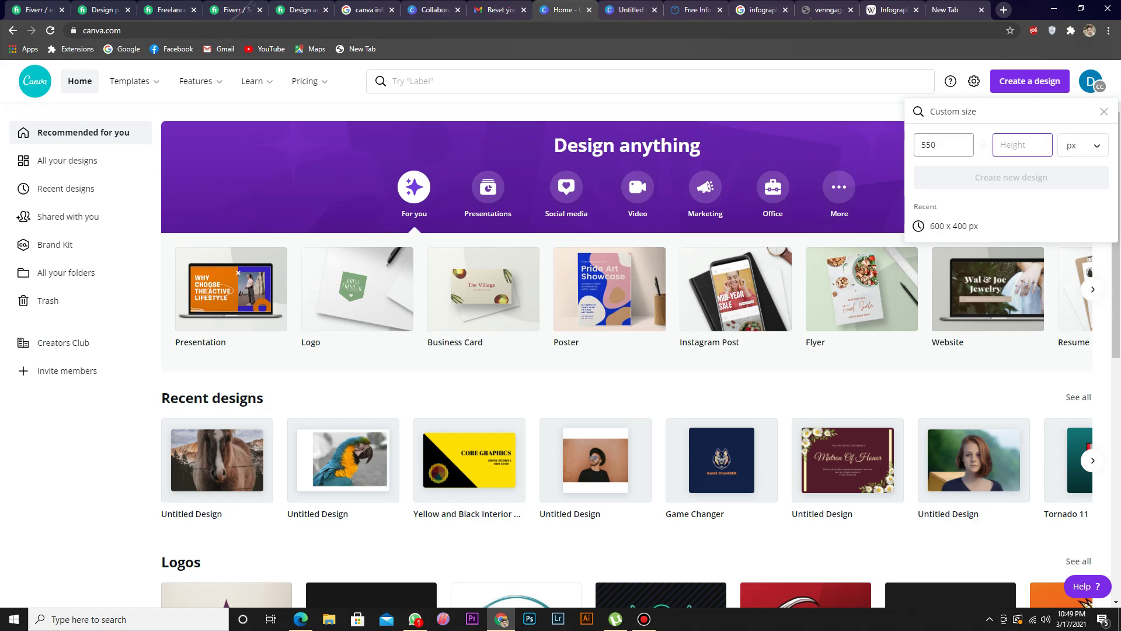
text(370)
key(Tab)
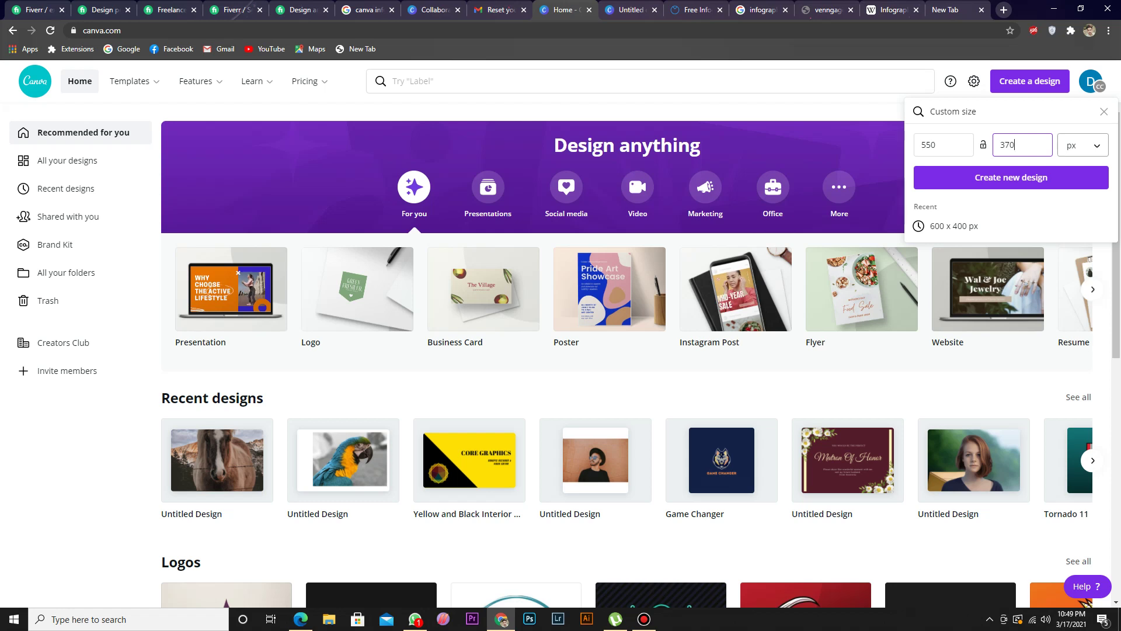
key(space)
key(Escape)
key(Tab)
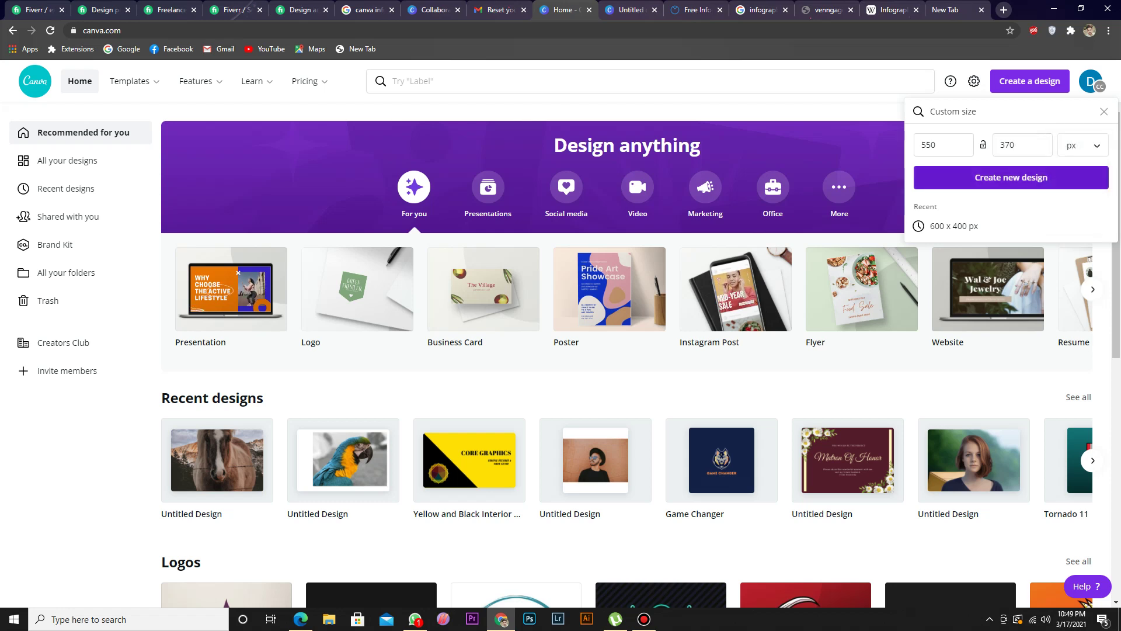
key(Return)
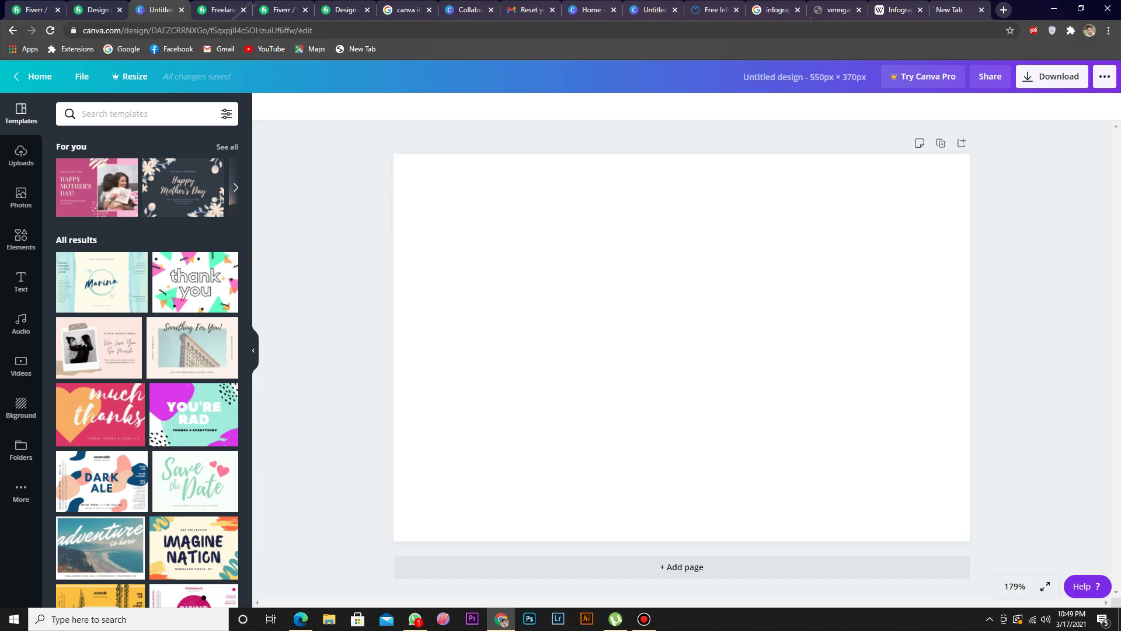
Step: Look through the suggested templates for the blank design
click(682, 347)
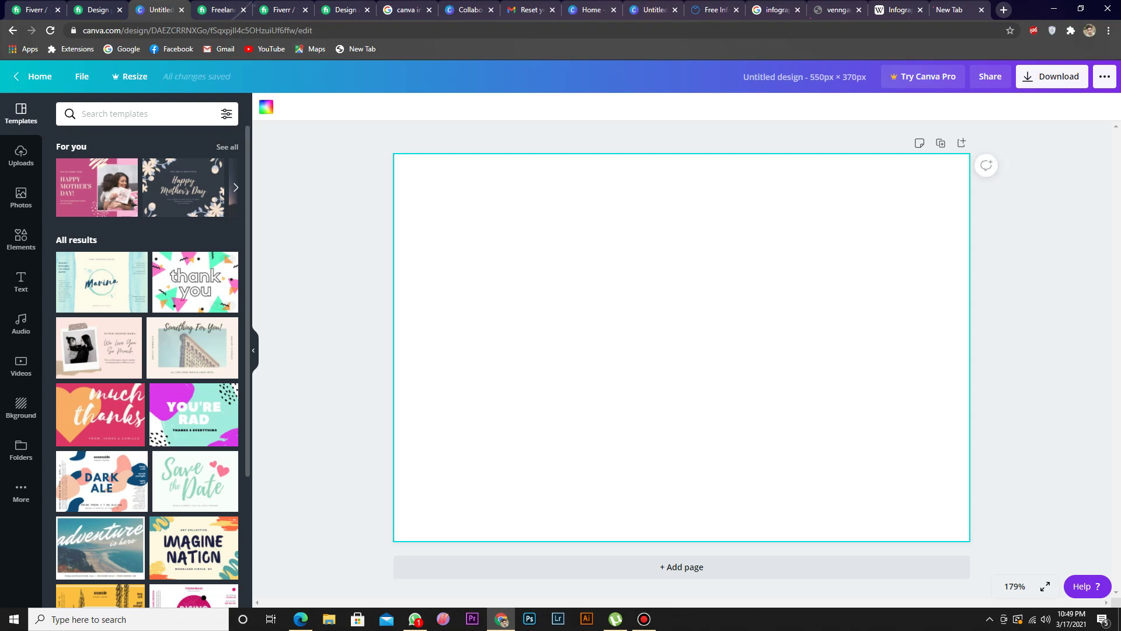
scroll(147, 366, down, 8)
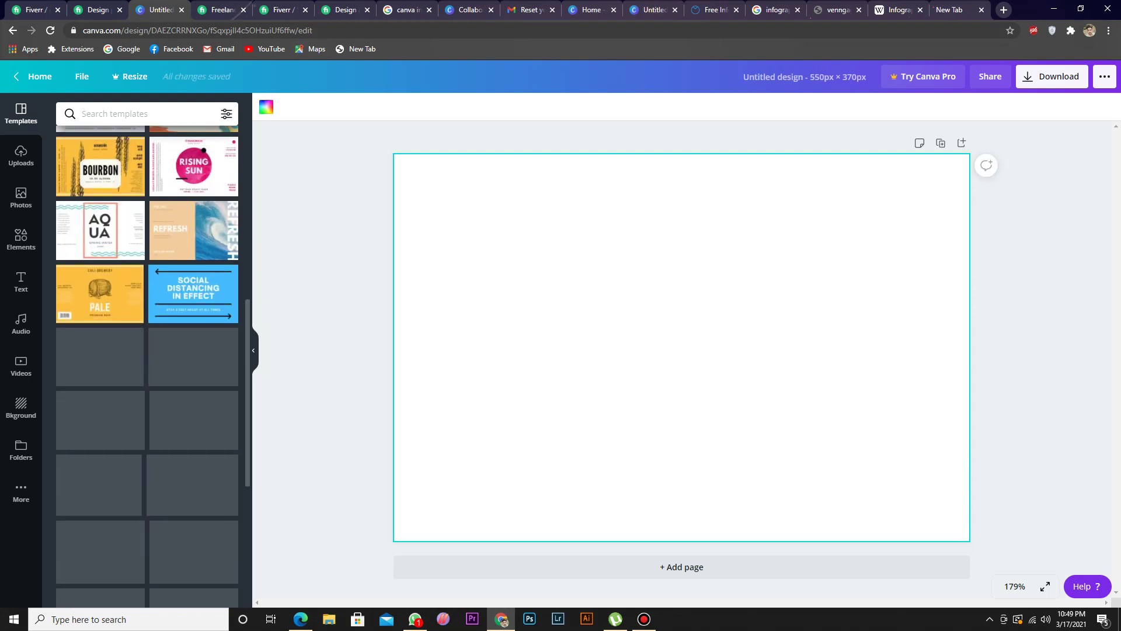
scroll(99, 327, up, 2)
scroll(134, 327, up, 4)
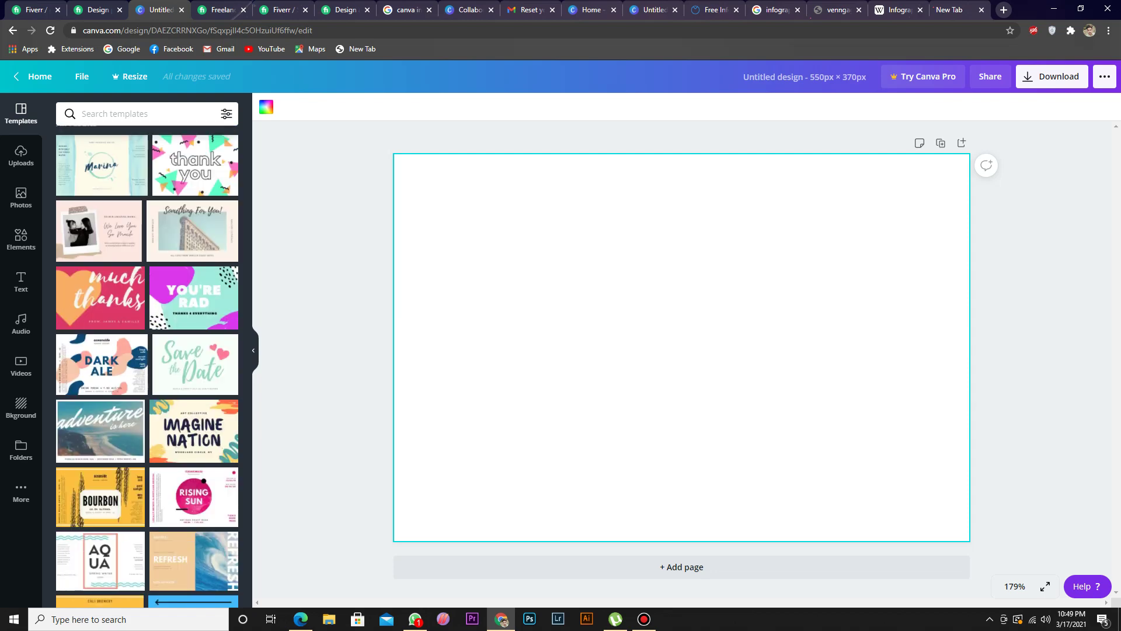
click(336, 211)
drag(436, 177, 437, 179)
Step: Open freepik.com in the empty browser tab and search all resources for "infographic"
click(950, 9)
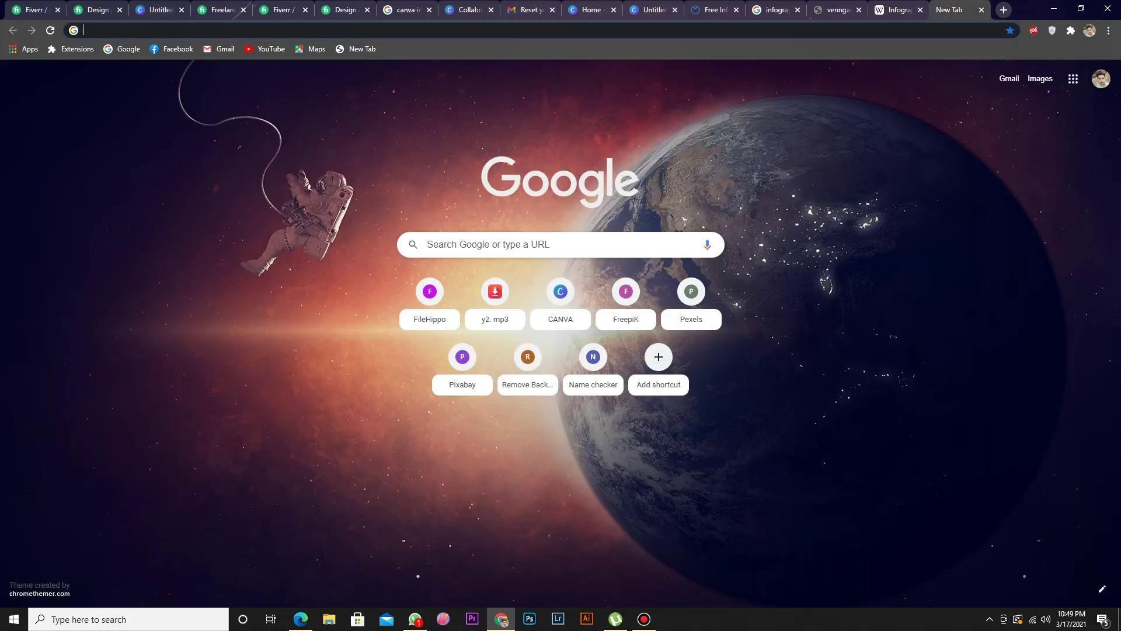
click(225, 10)
click(955, 9)
click(526, 30)
text(fr)
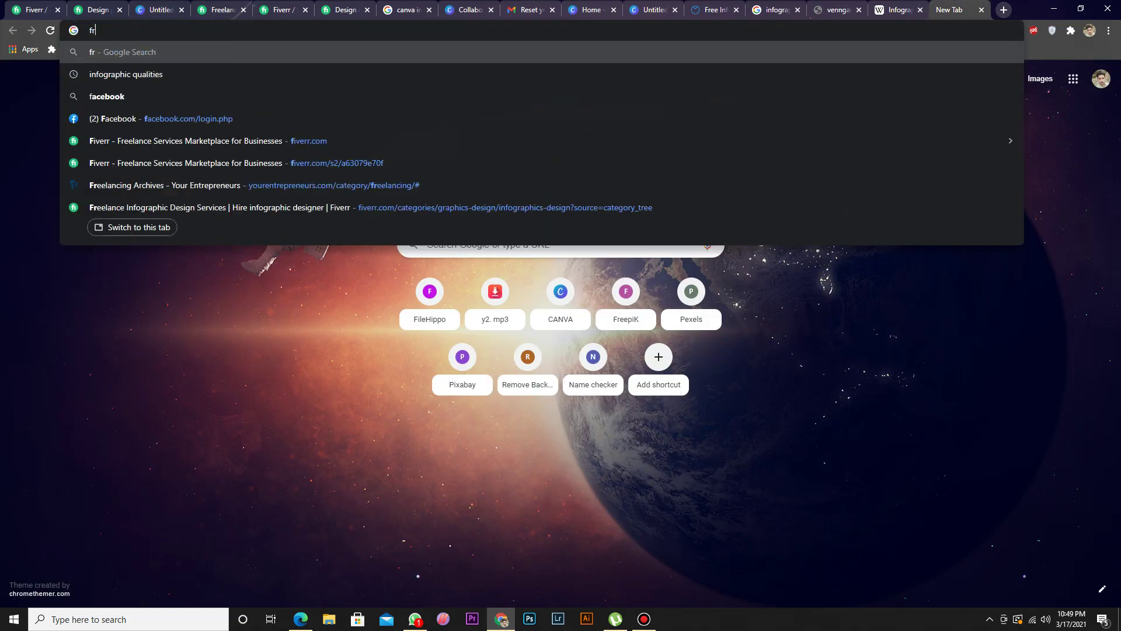
text(eepik.com)
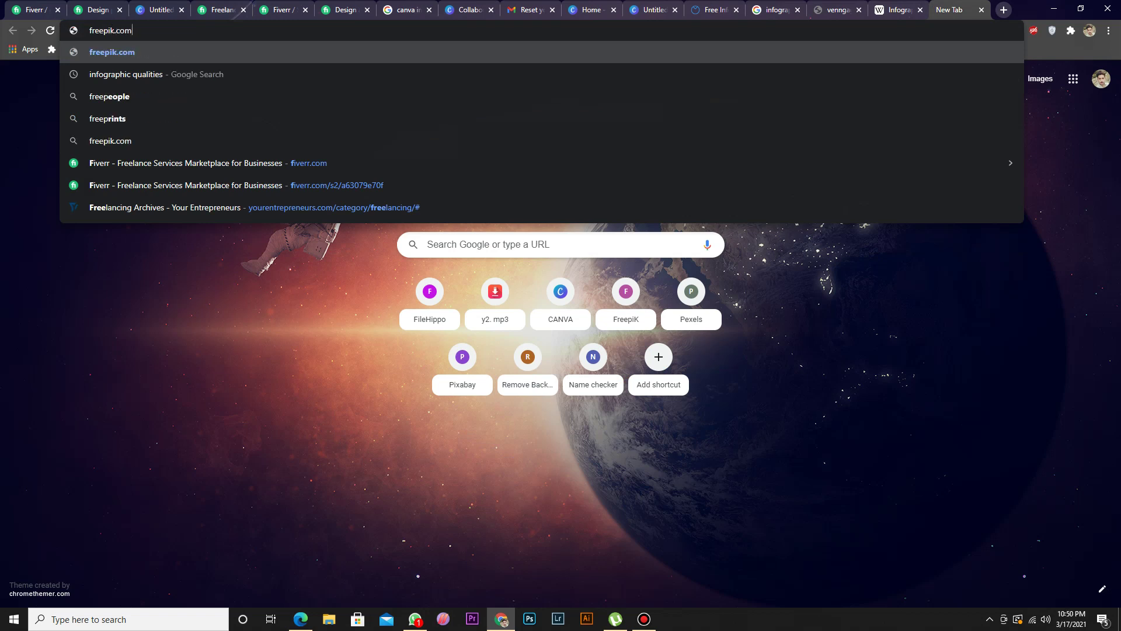
key(Return)
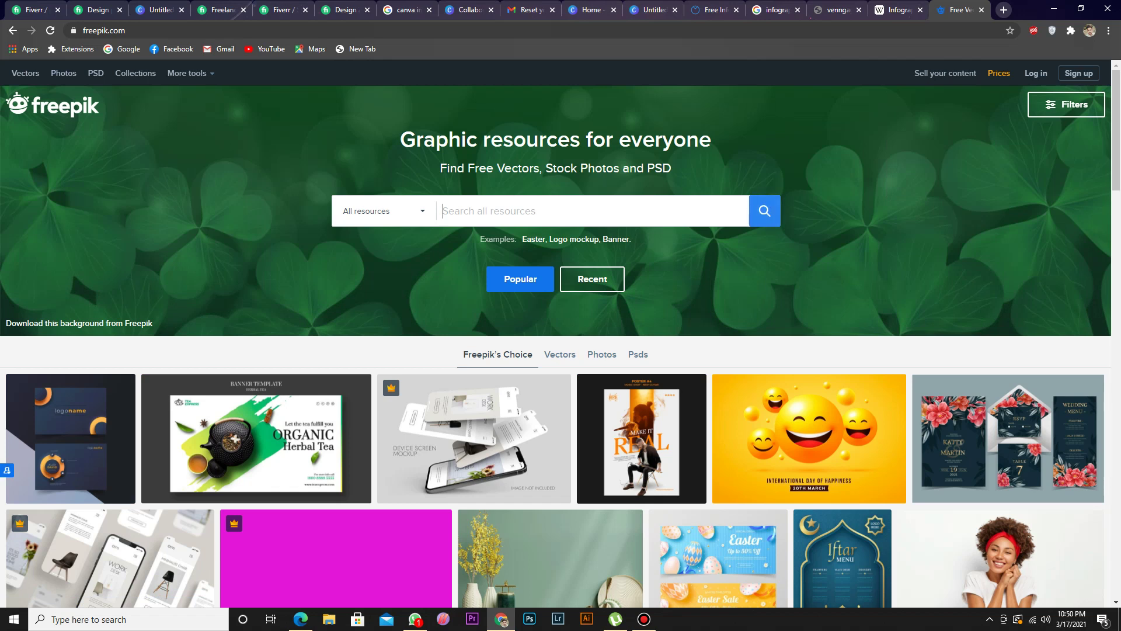
text(infographic)
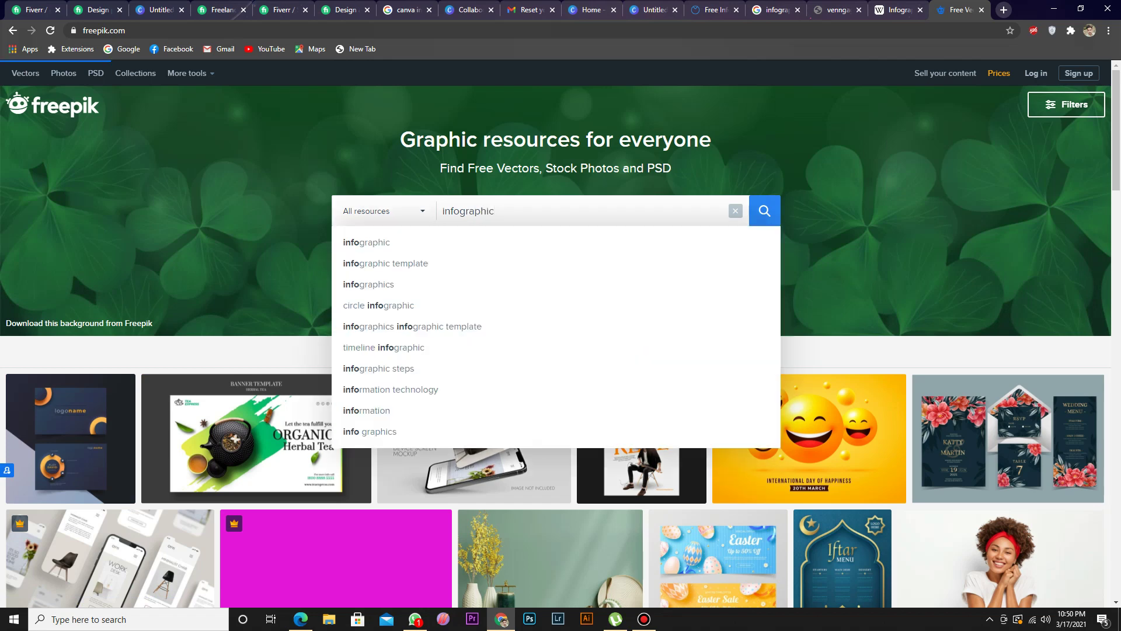
key(Return)
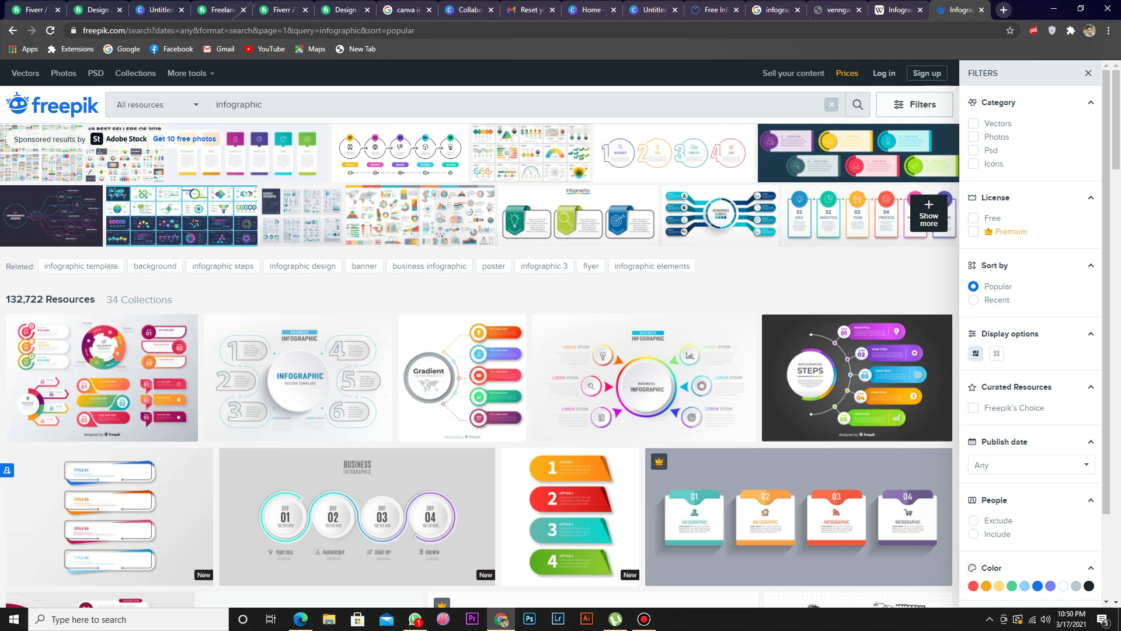
Step: Try narrowing the infographic results to free PSD files, look through them, and clear both filters
click(973, 150)
click(974, 217)
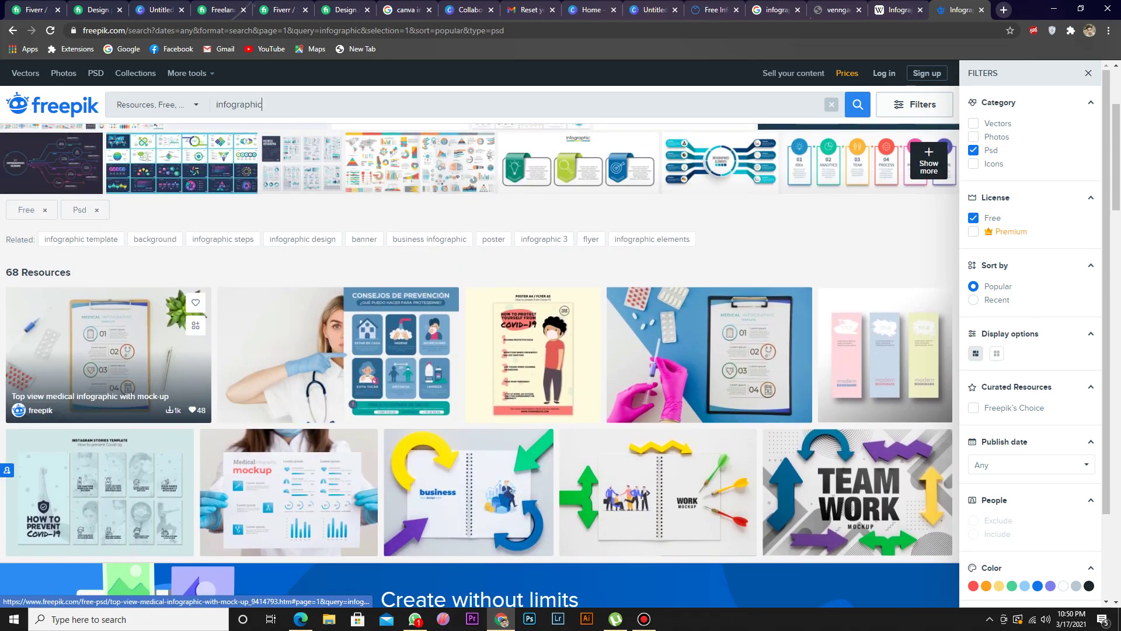
scroll(108, 339, down, 1)
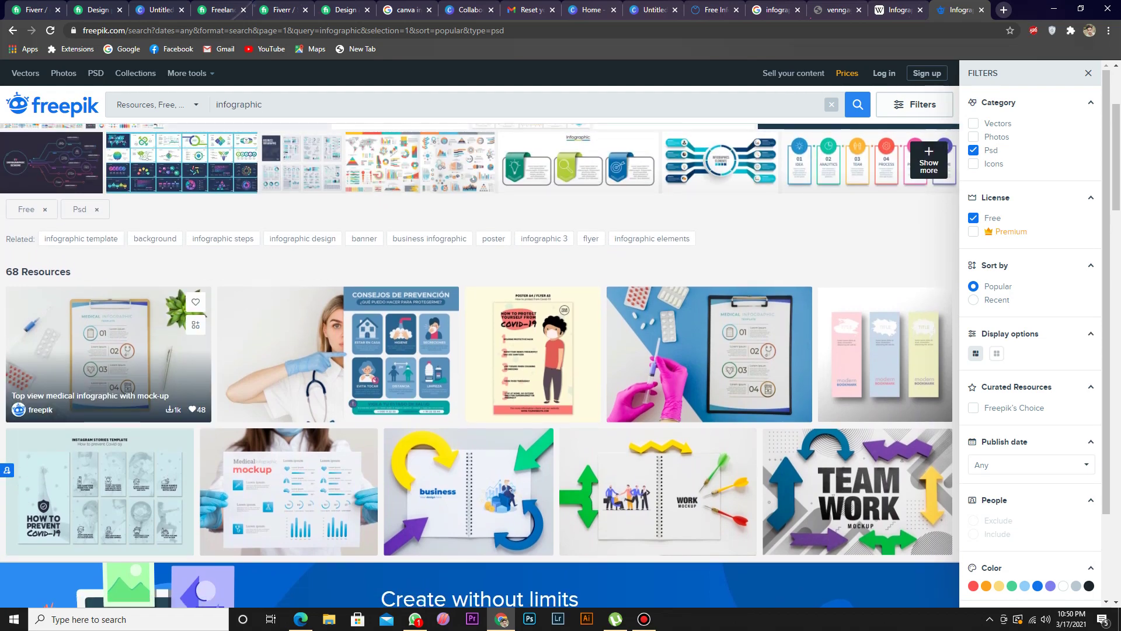
scroll(479, 366, down, 7)
scroll(742, 380, down, 12)
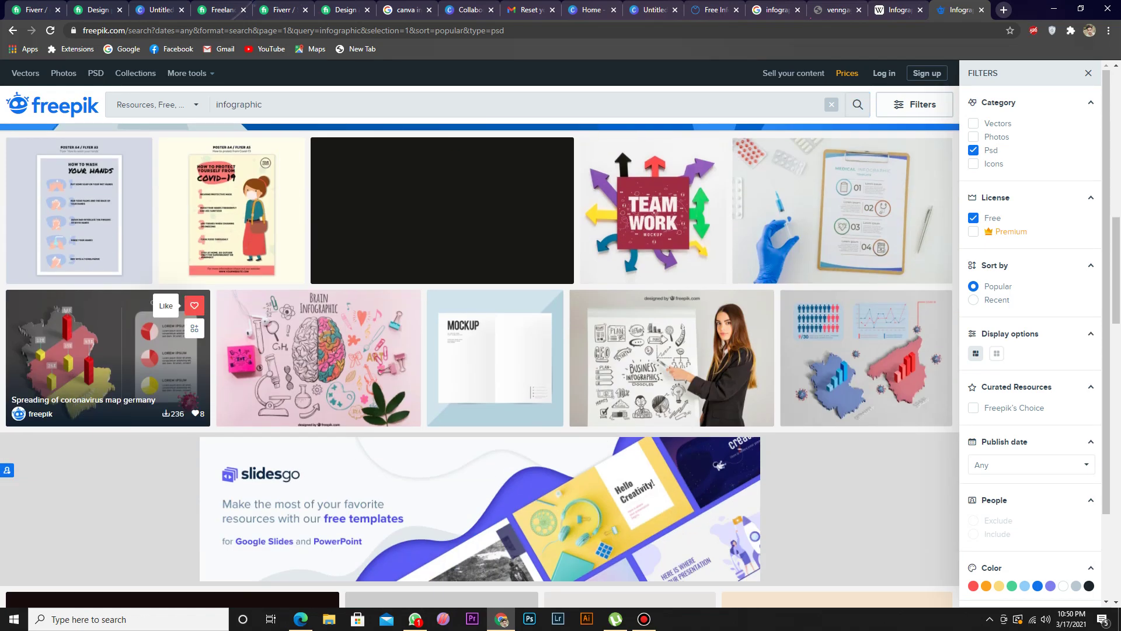
scroll(639, 386, down, 6)
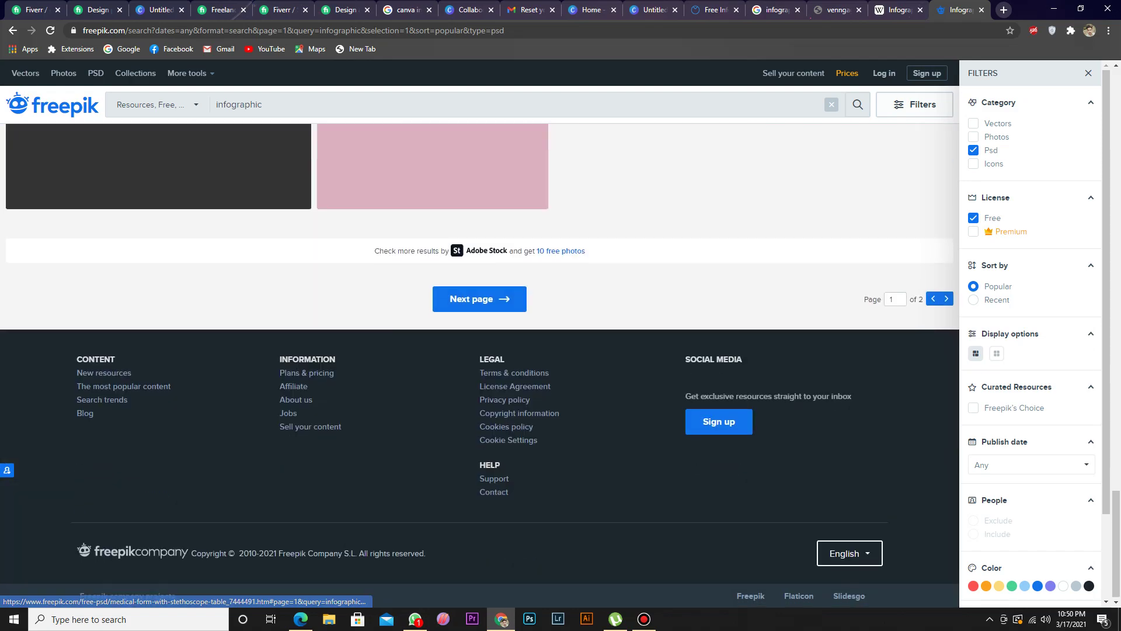
scroll(479, 365, up, 20)
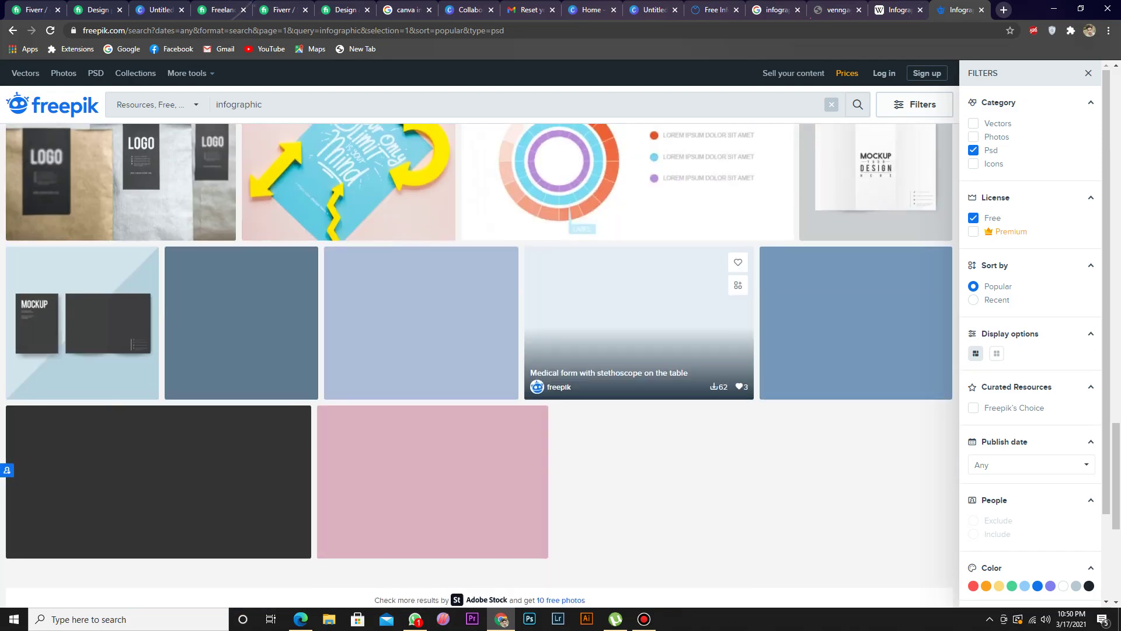
scroll(479, 365, up, 6)
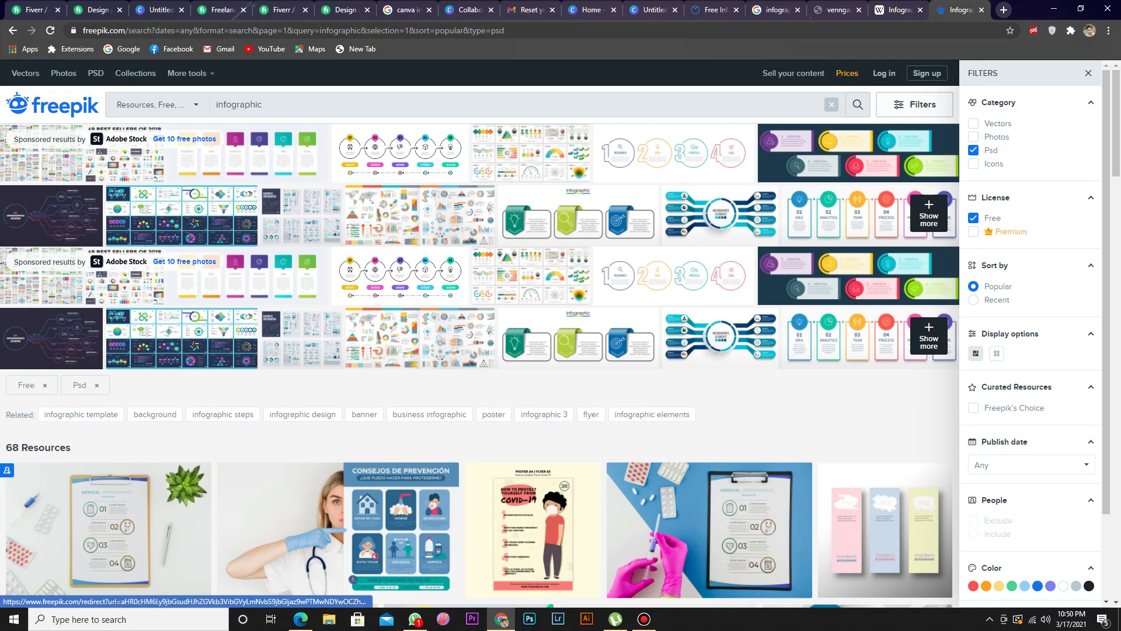
click(974, 217)
click(974, 150)
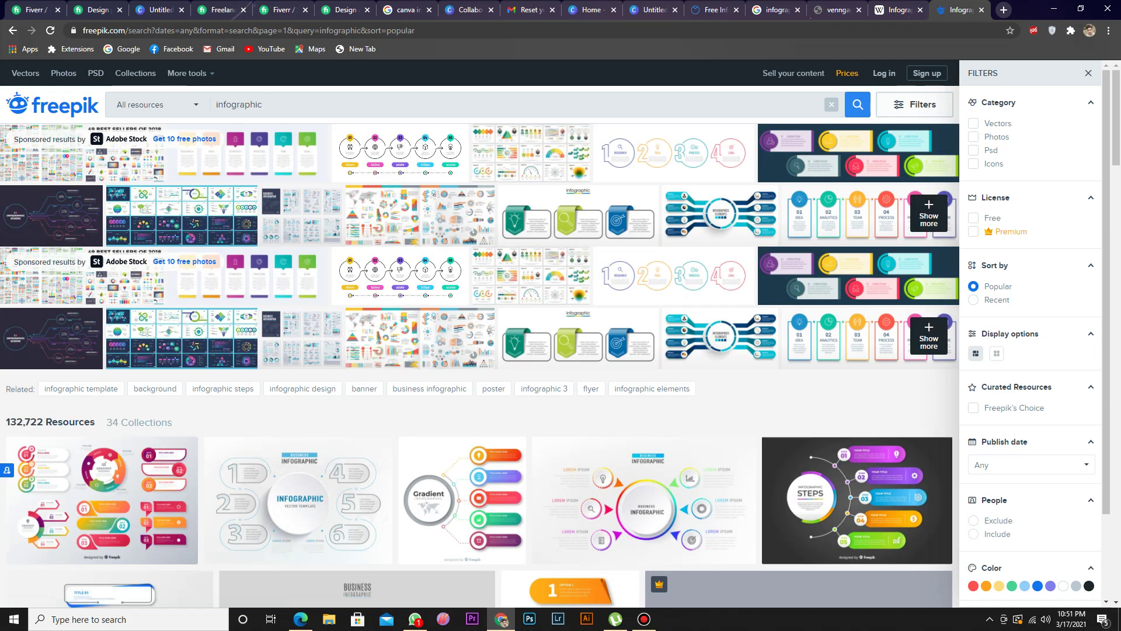
Step: Copy the dark five-step "Infographic Steps" image from the Freepik results and paste it into the blank 550 × 370 px Canva design
click(262, 104)
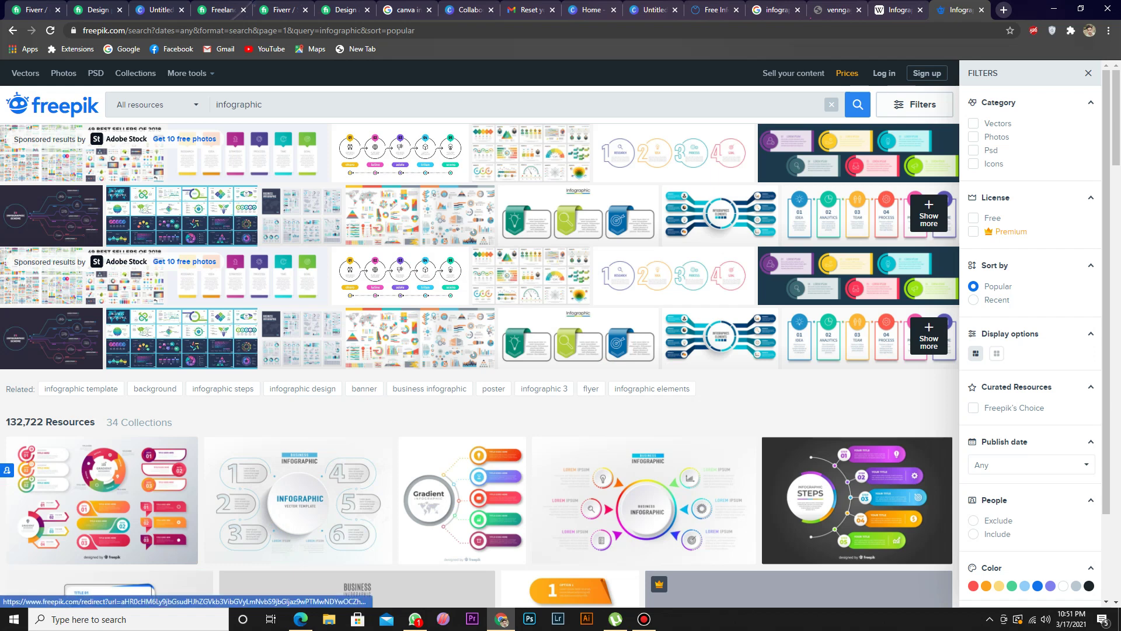
scroll(263, 104, down, 2)
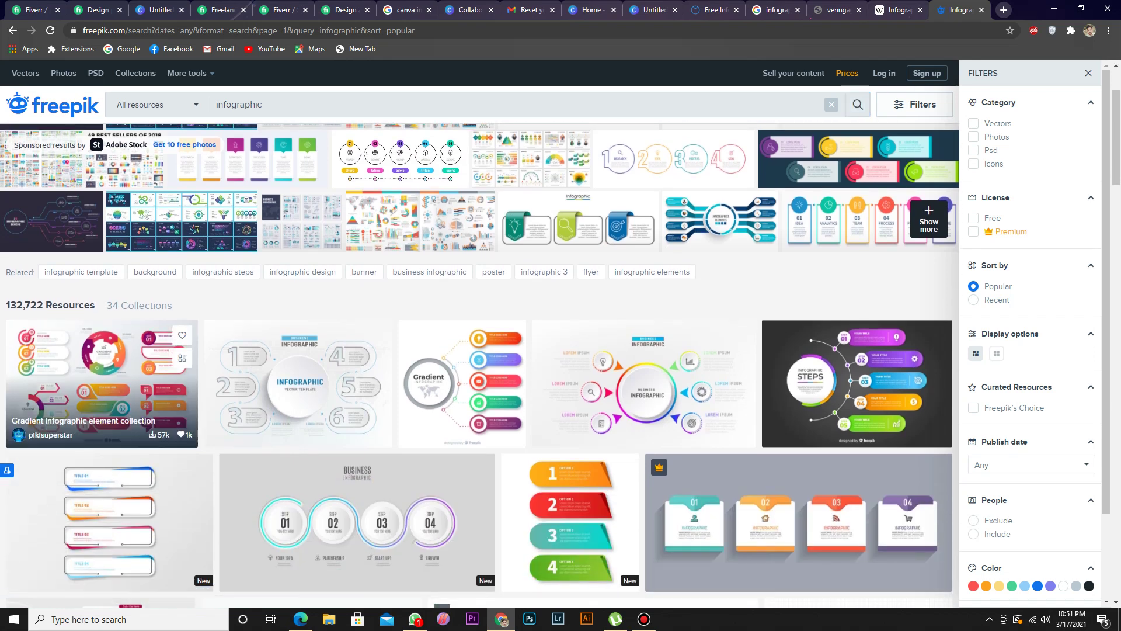
scroll(186, 318, down, 2)
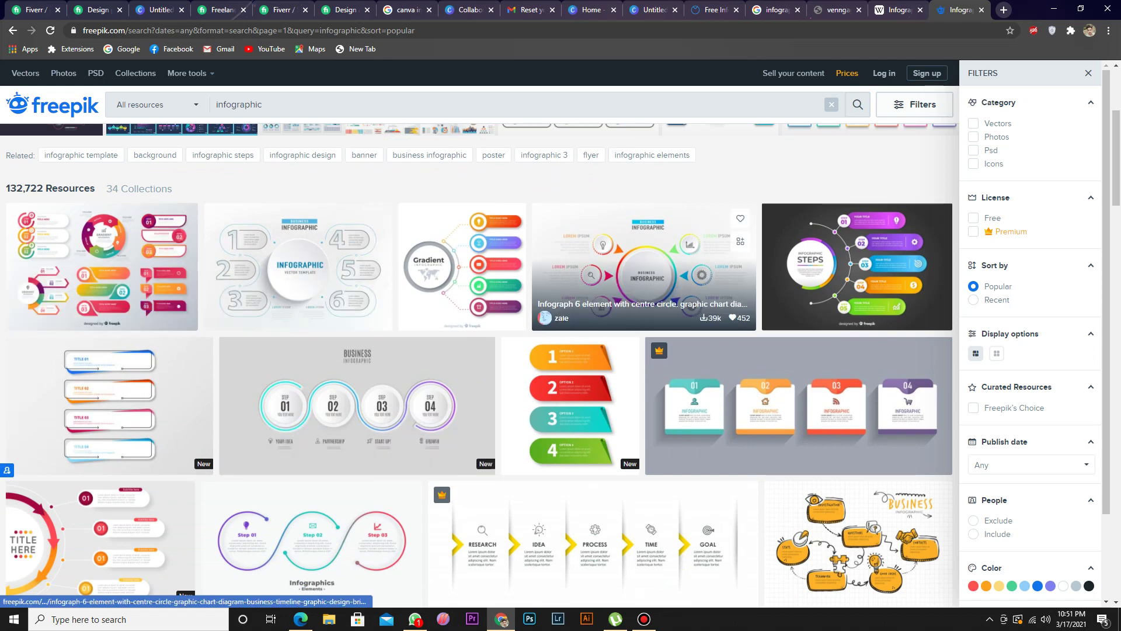
click(857, 267)
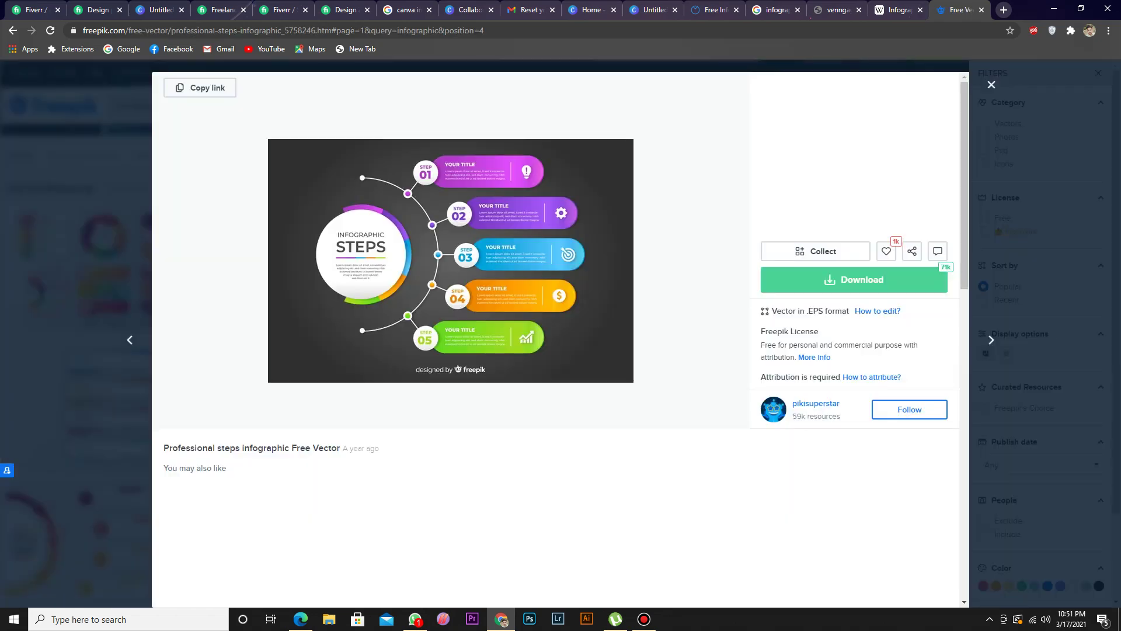
right_click(444, 213)
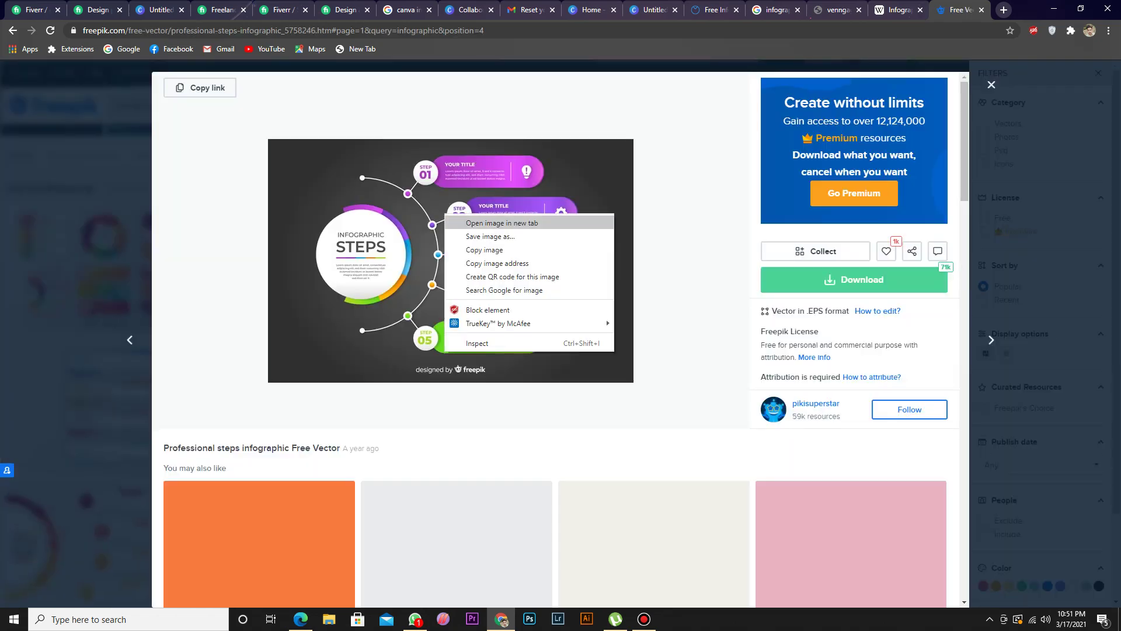
click(473, 249)
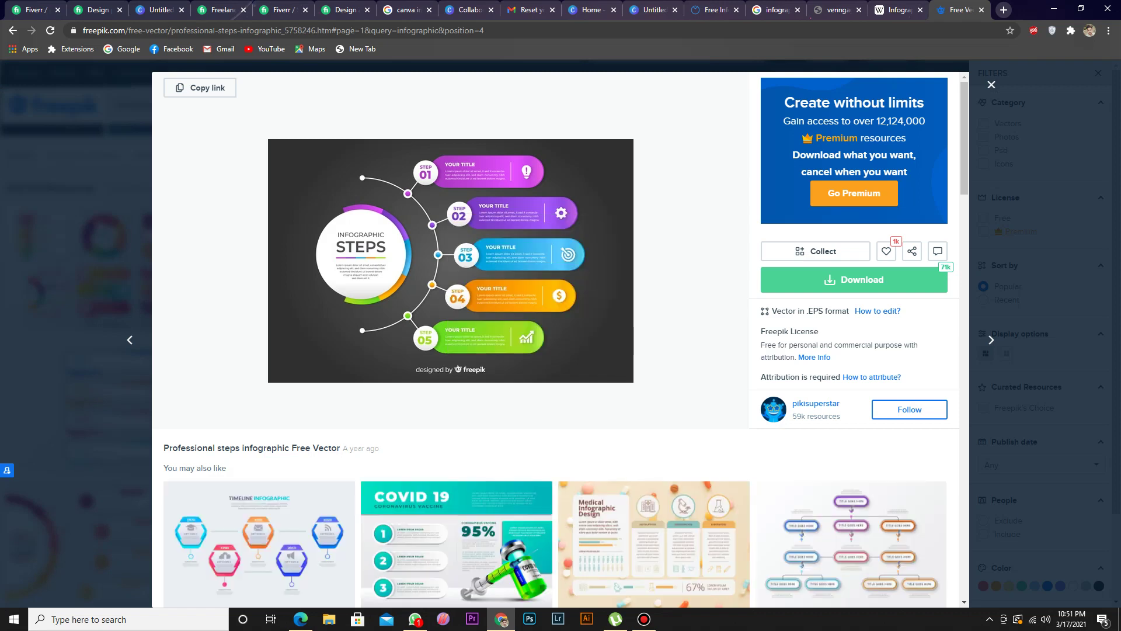
click(156, 9)
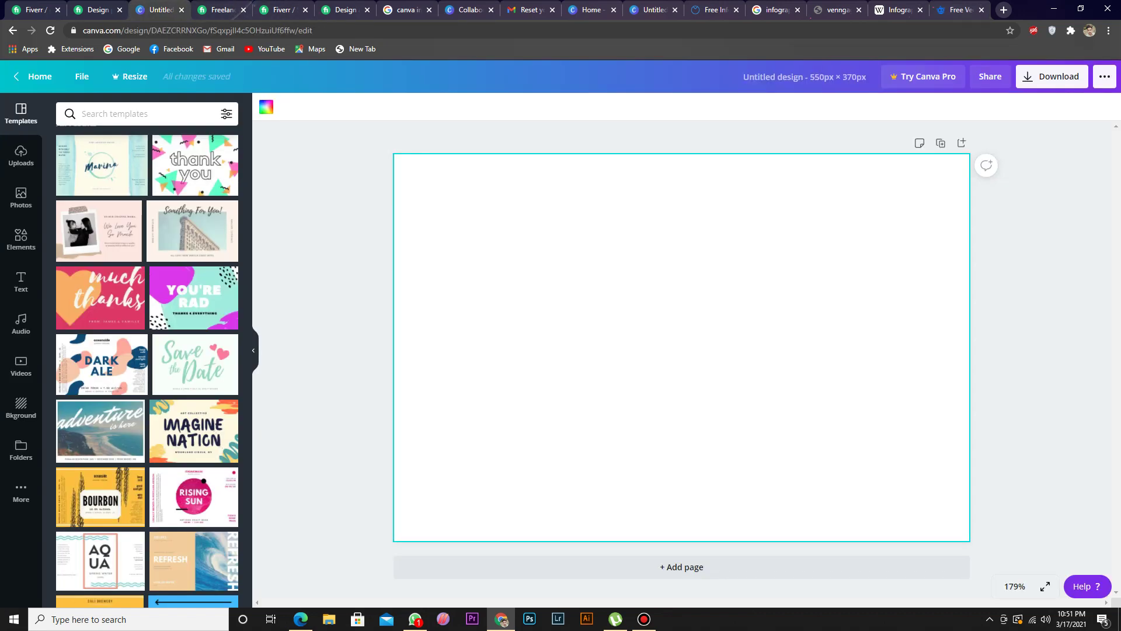
key(ctrl+v)
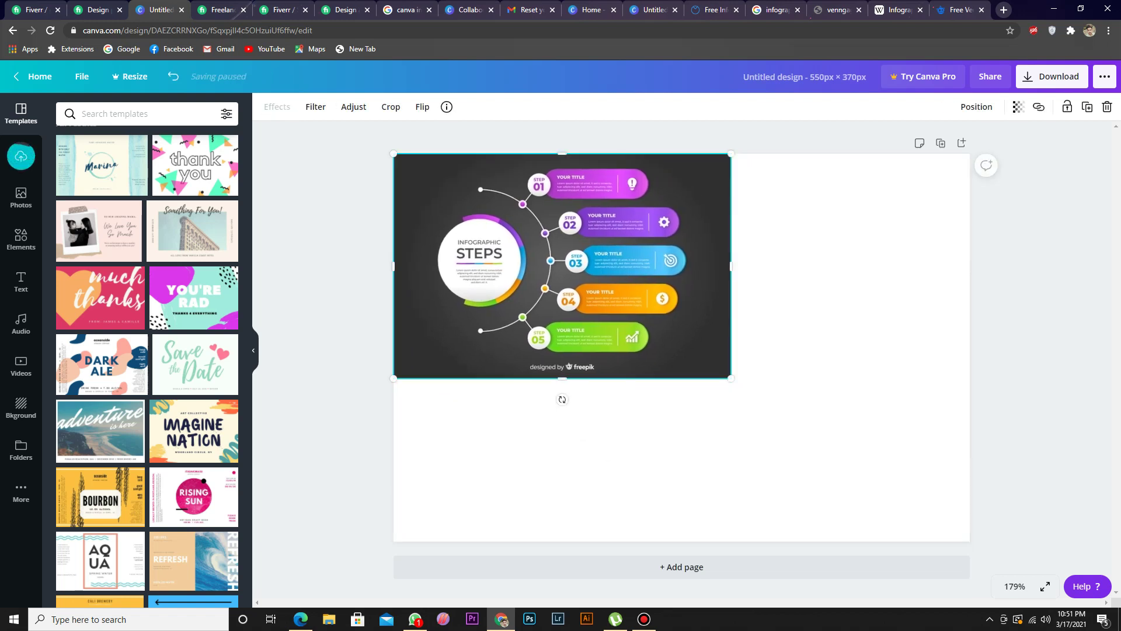
Step: Try enlarging the pasted infographic image to cover the whole page, and undo the resize
drag(731, 378, 976, 542)
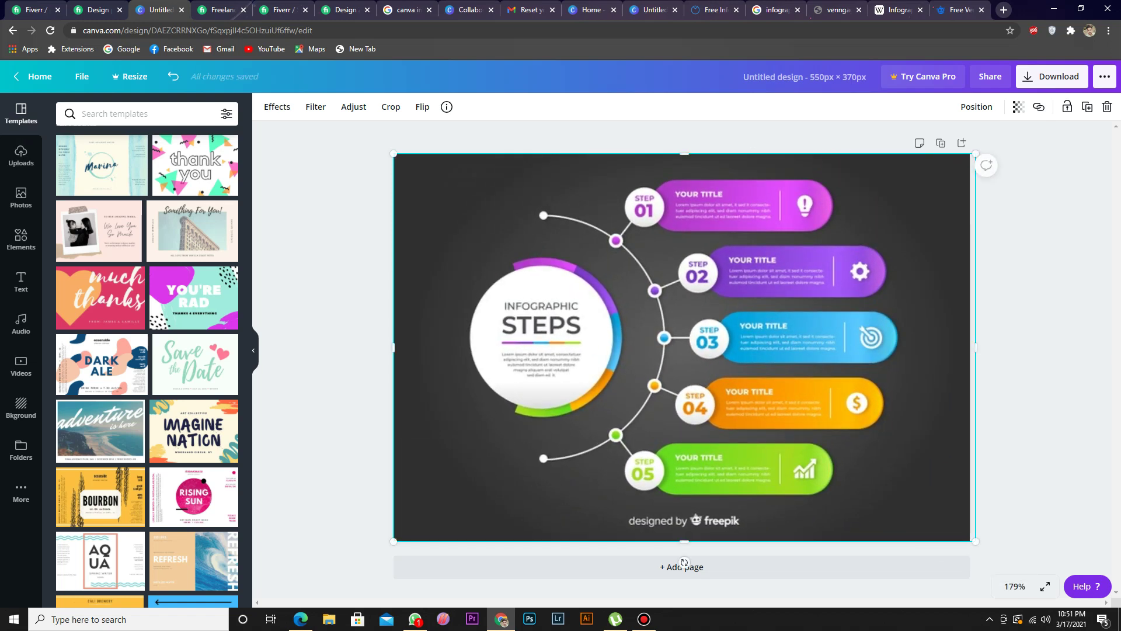
key(Escape)
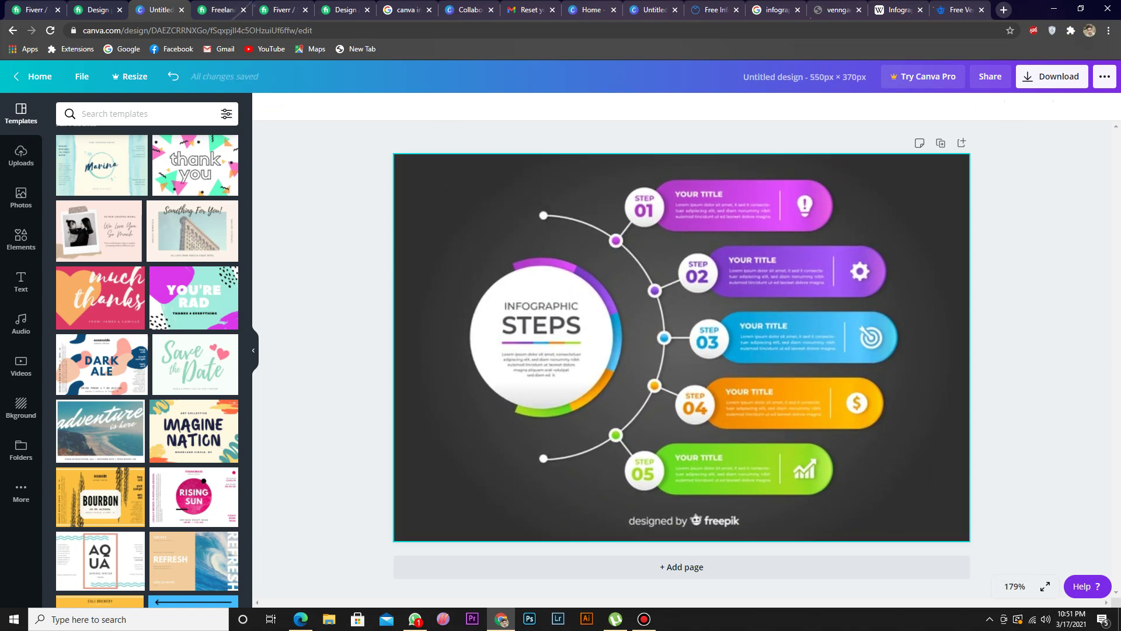
drag(681, 347, 682, 348)
double_click(682, 348)
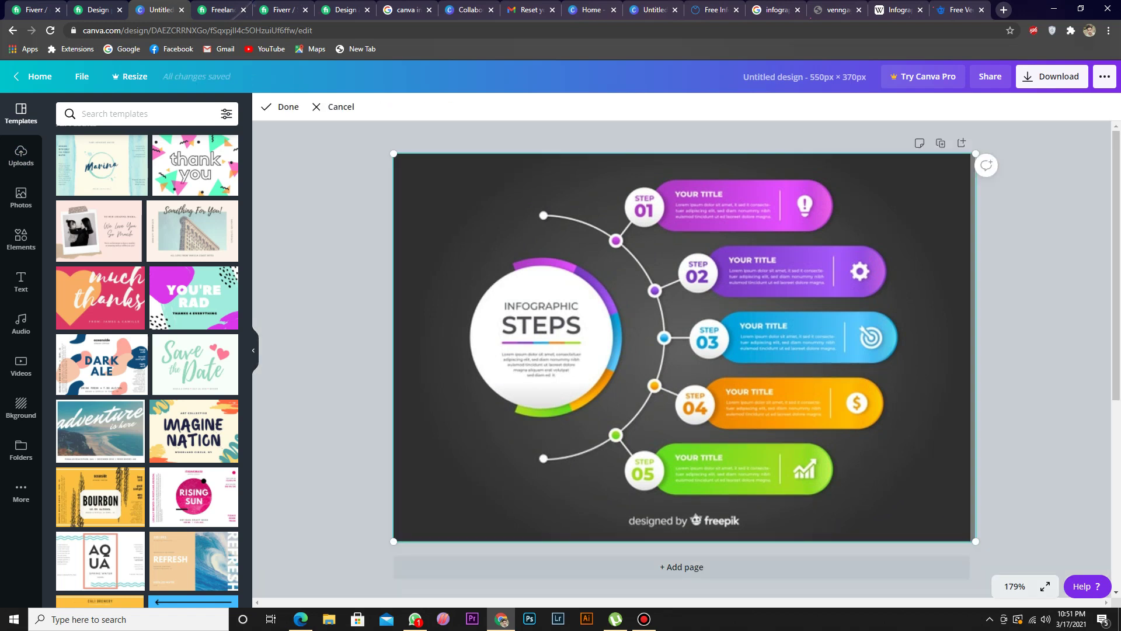
key(Return)
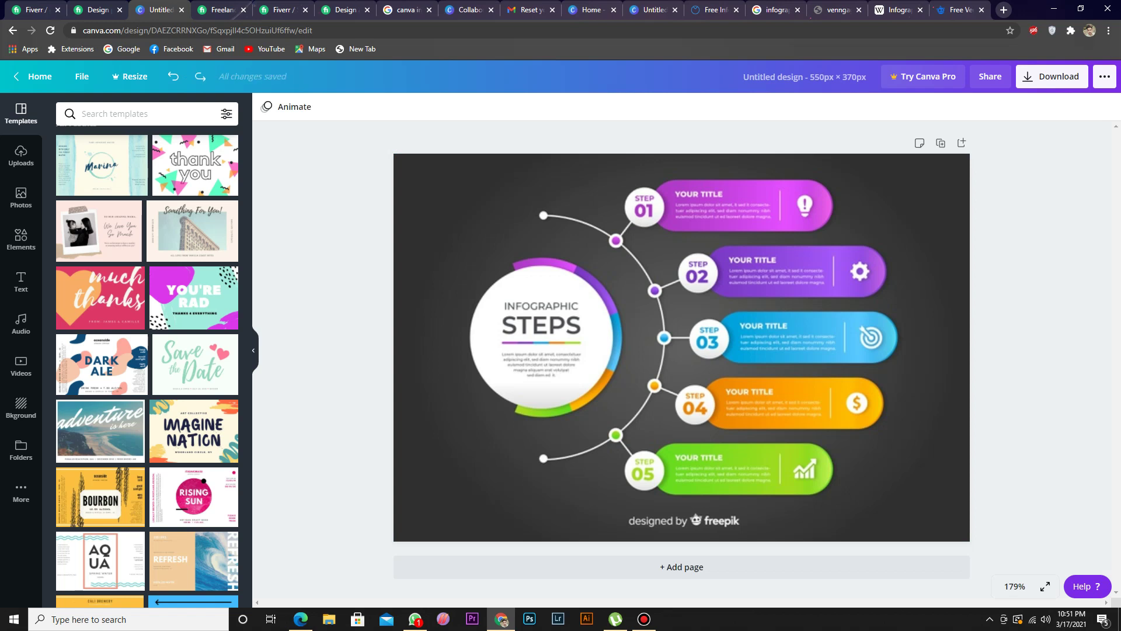
click(561, 327)
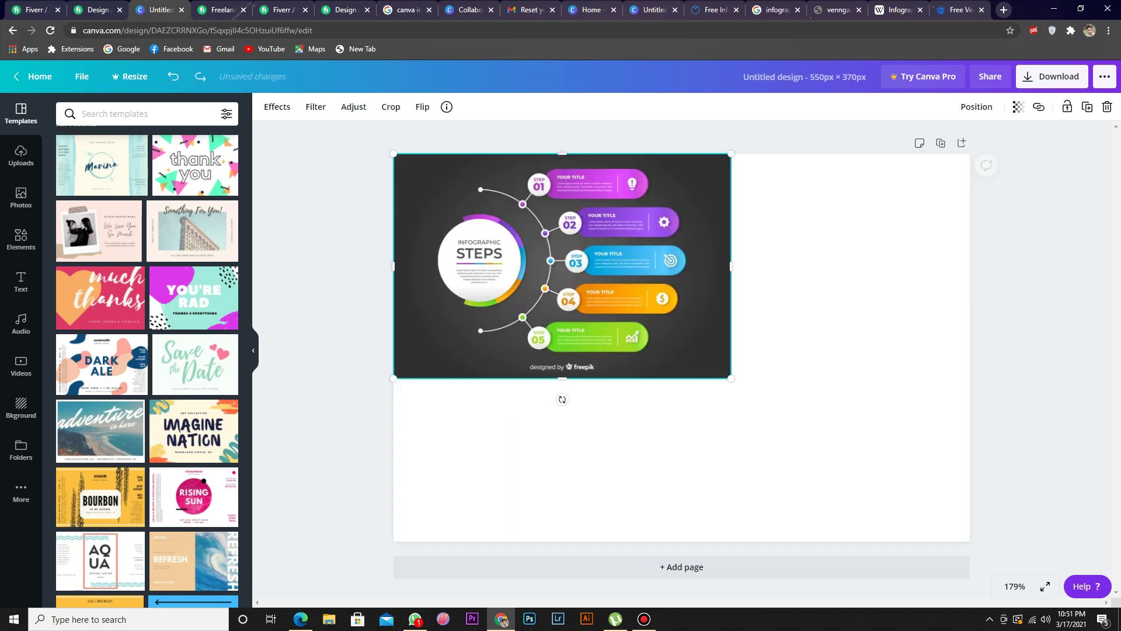
Step: Crop the Freepik credit line off the lower edge of the "Infographic Steps" image and move it to the page's lower-right area
drag(561, 327, 671, 450)
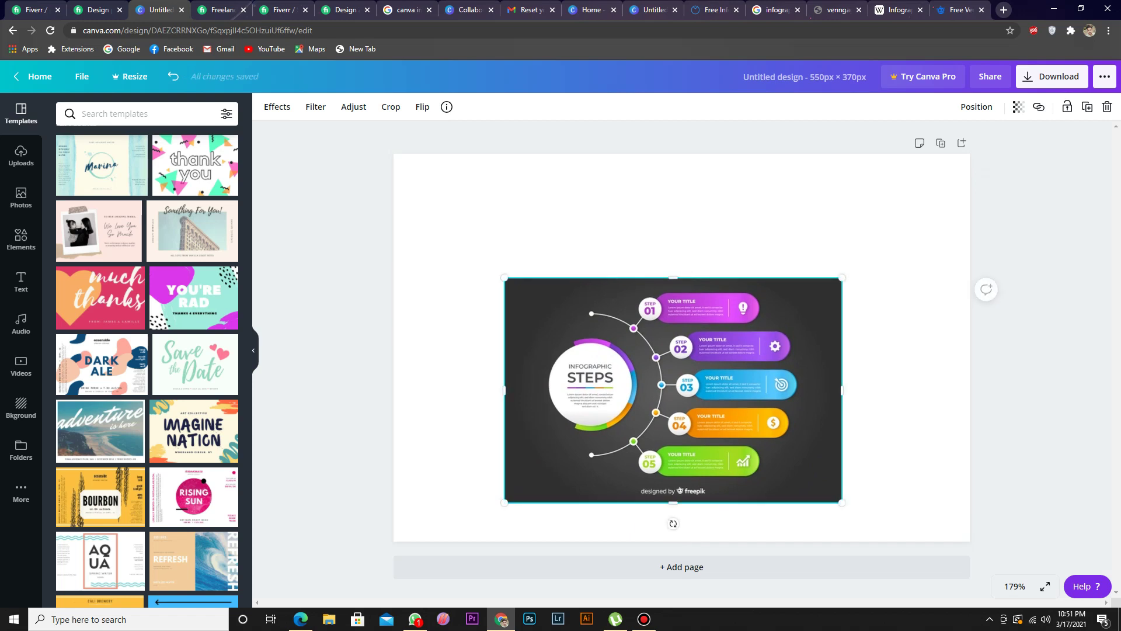
right_click(636, 357)
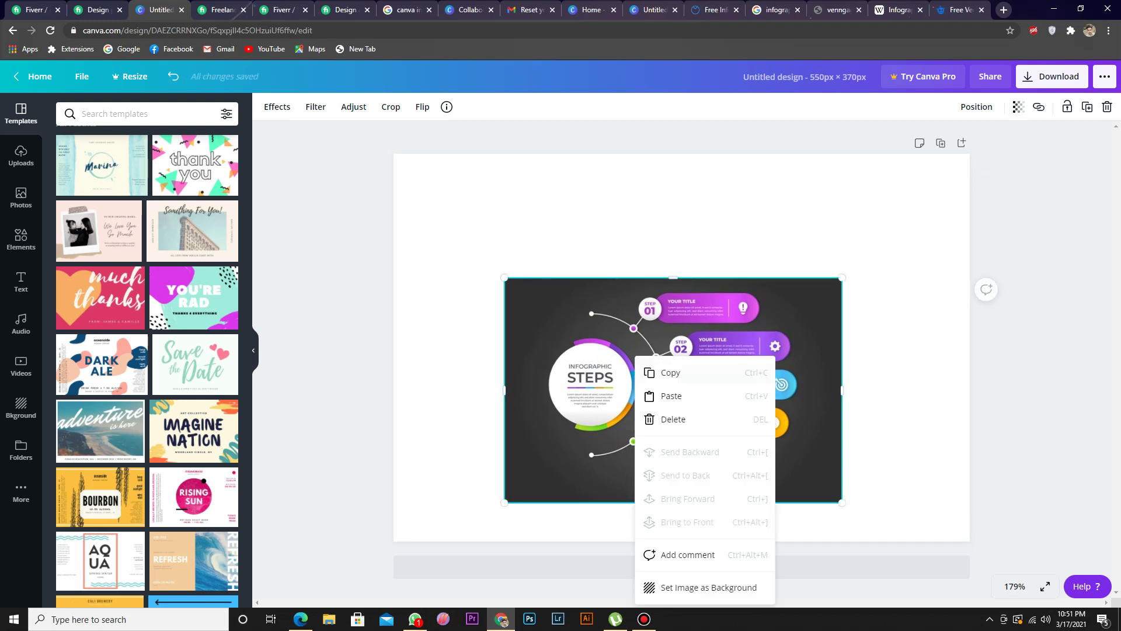
key(Escape)
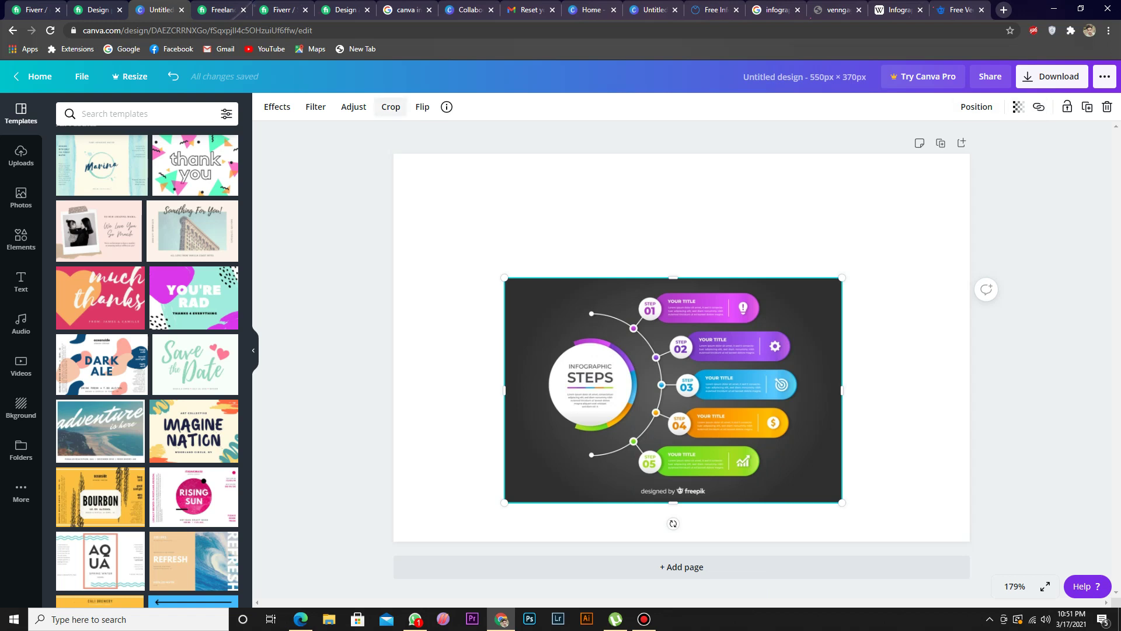
click(391, 106)
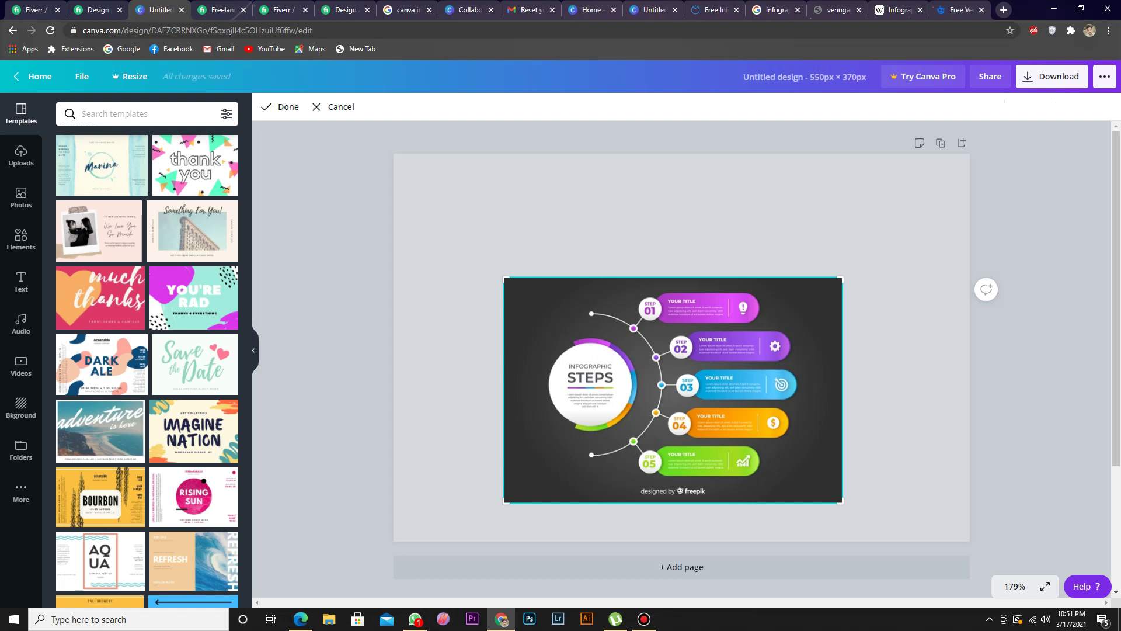
drag(673, 502, 673, 485)
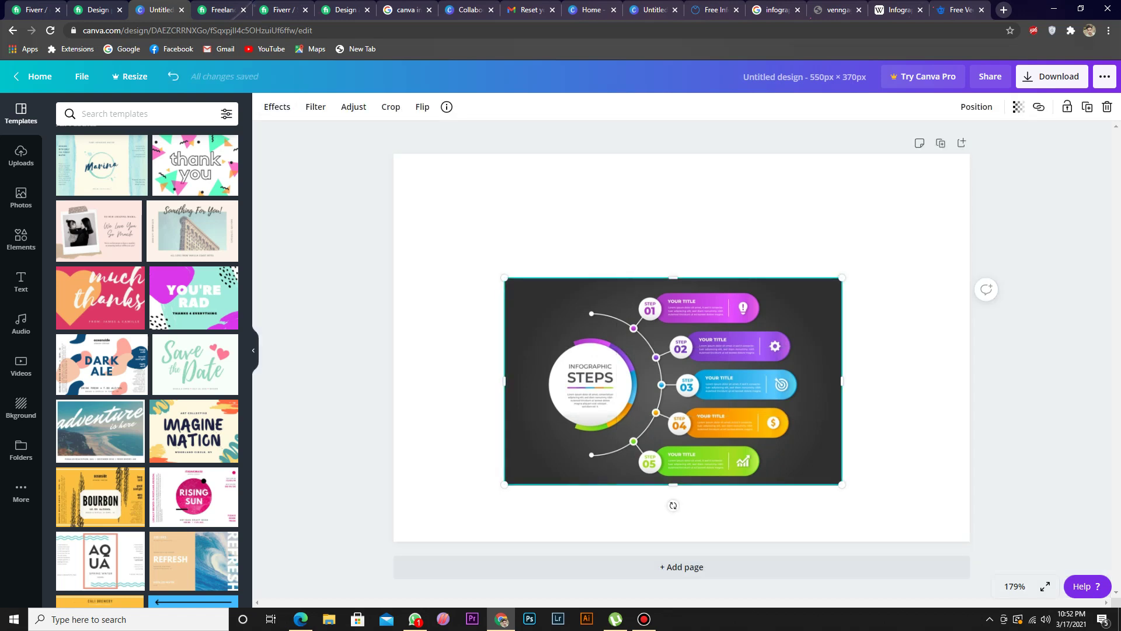
drag(673, 381, 785, 423)
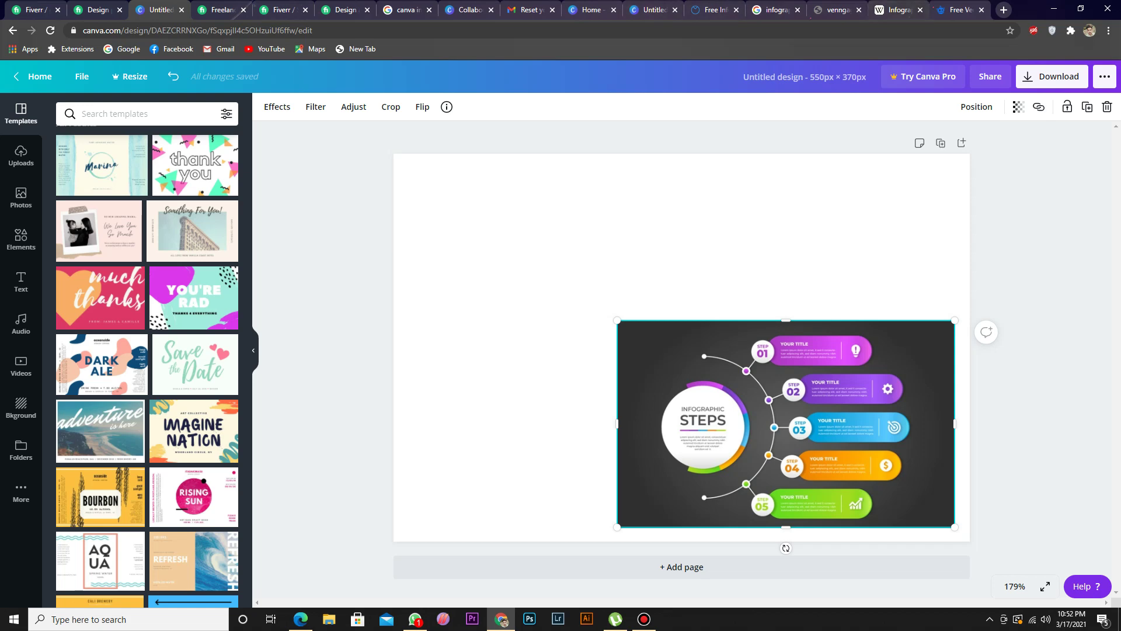
Step: Return to Freepik, close the open resource preview, and look through the infographic results for a second image
click(958, 10)
scroll(555, 339, down, 4)
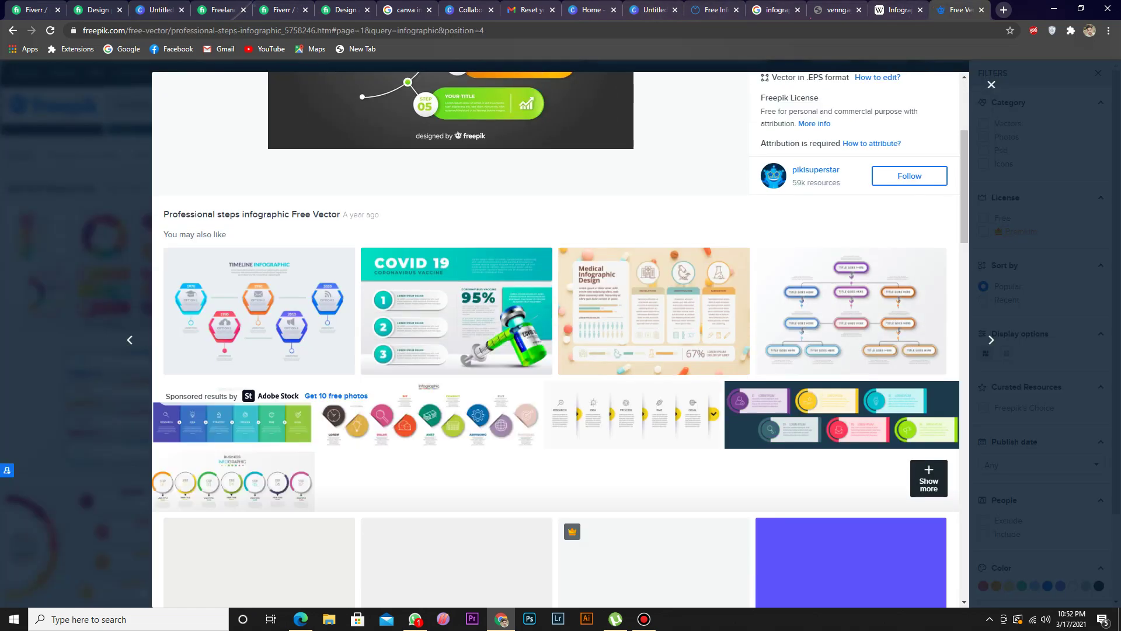
scroll(555, 339, up, 4)
click(991, 85)
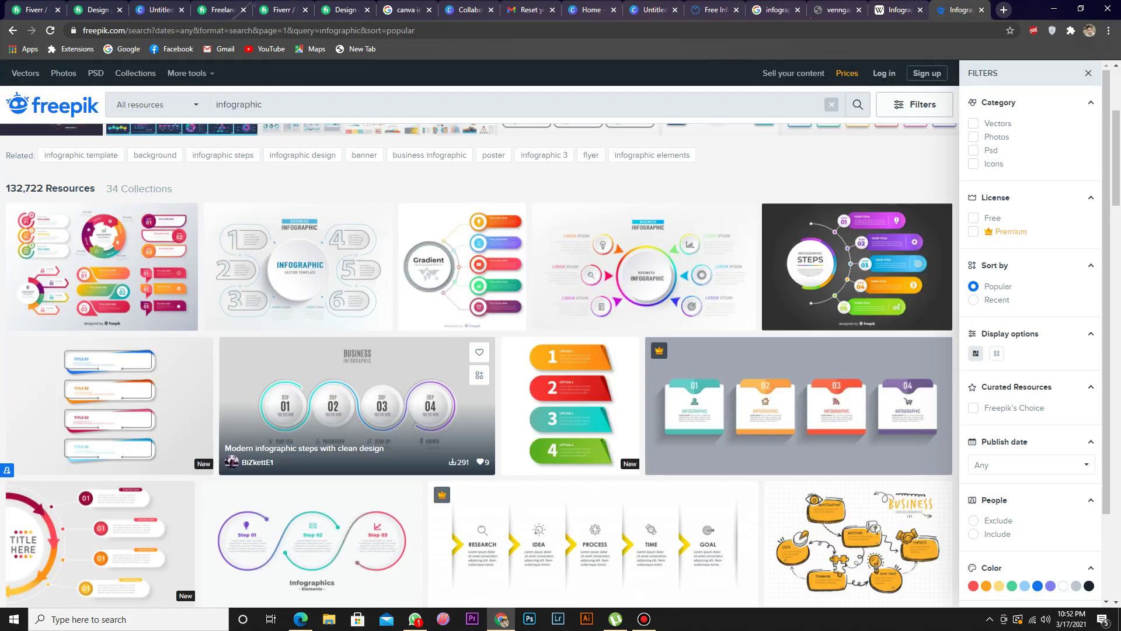
scroll(462, 409, down, 5)
scroll(461, 526, down, 4)
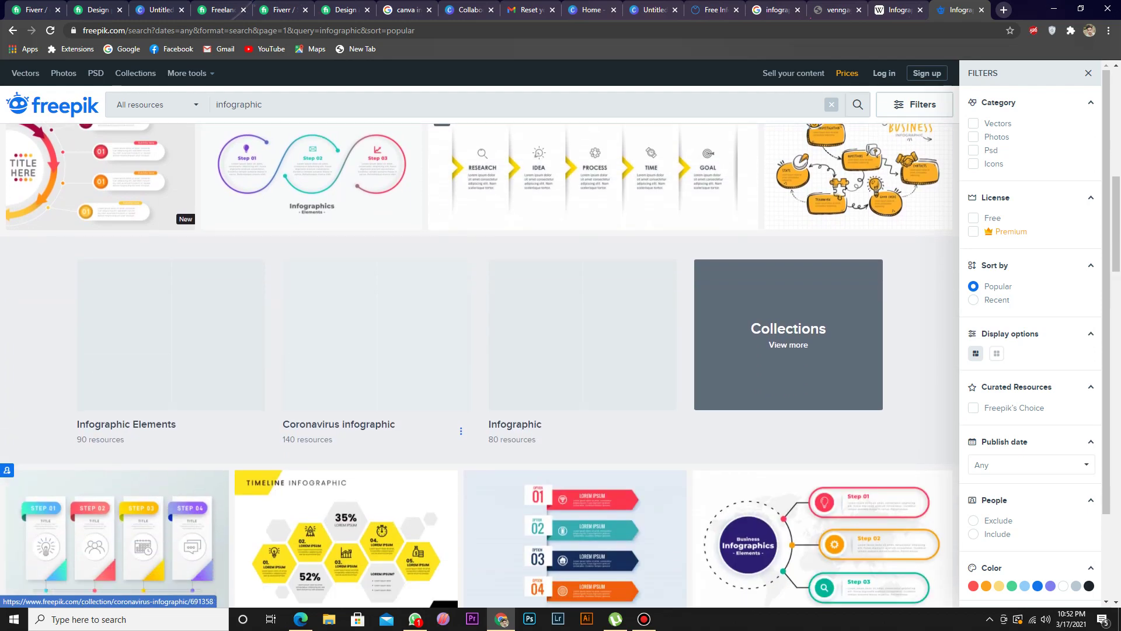
scroll(351, 432, up, 6)
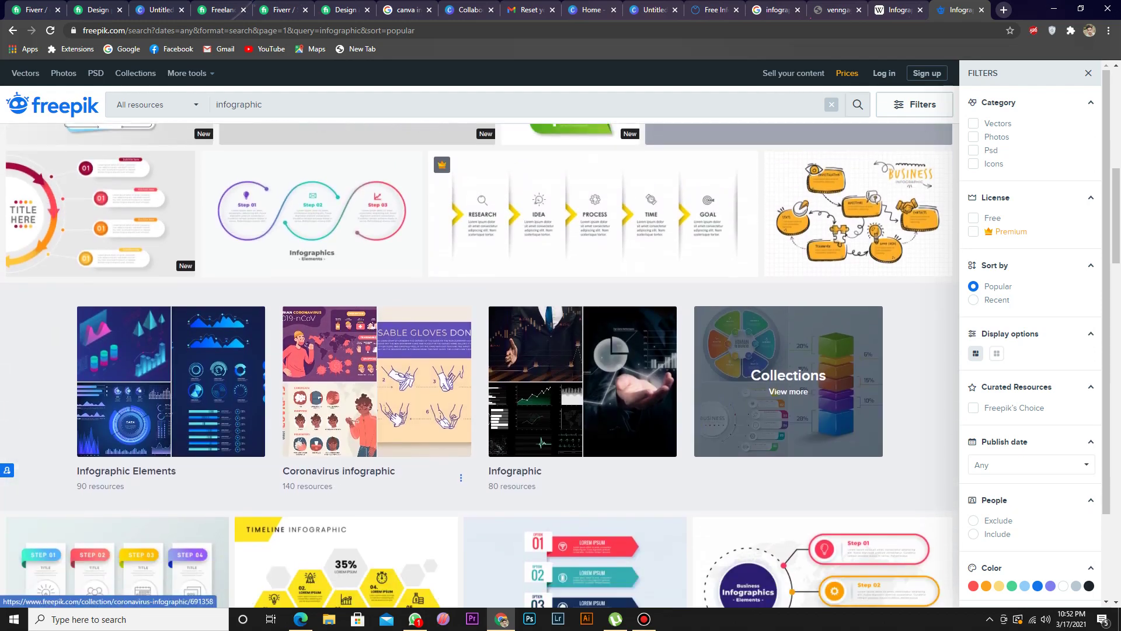
scroll(311, 426, up, 5)
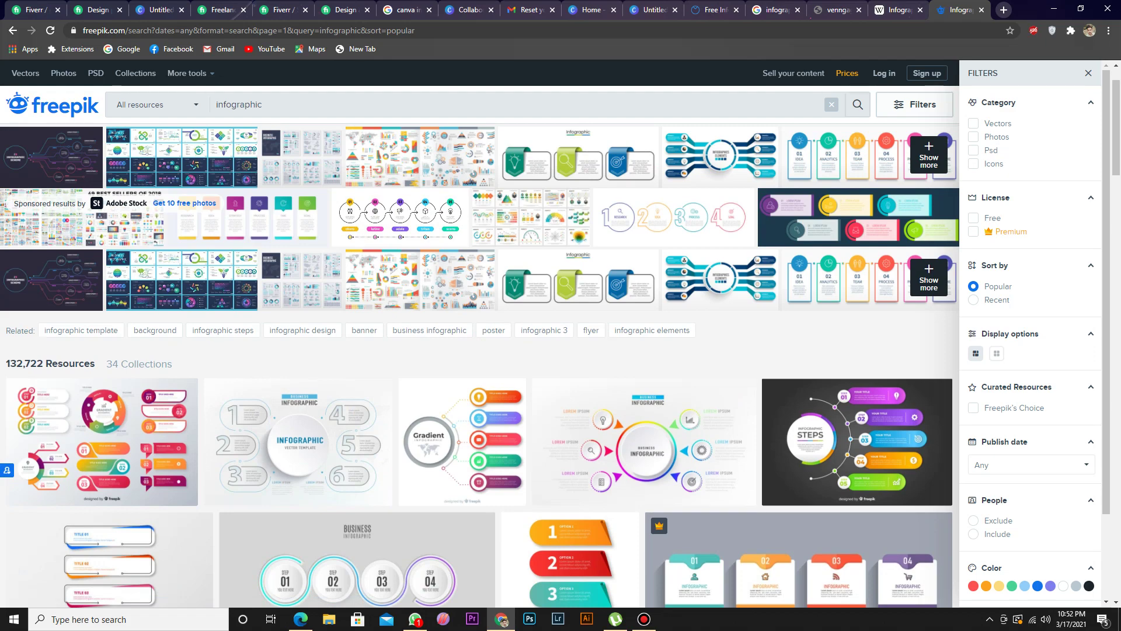
scroll(351, 379, down, 8)
scroll(350, 380, up, 4)
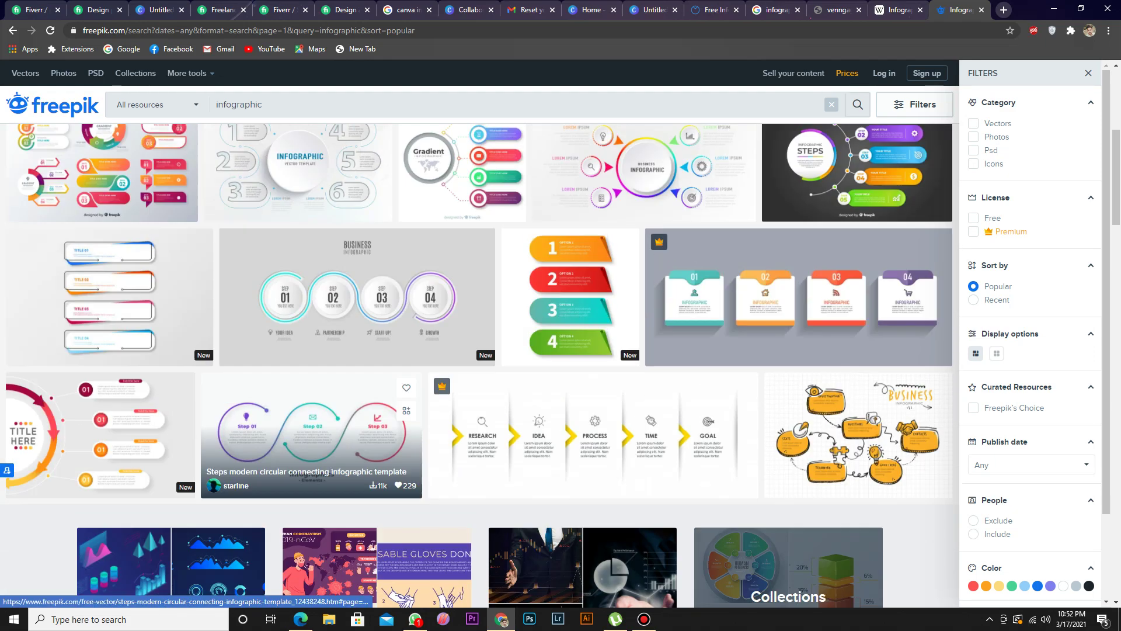
scroll(444, 339, up, 2)
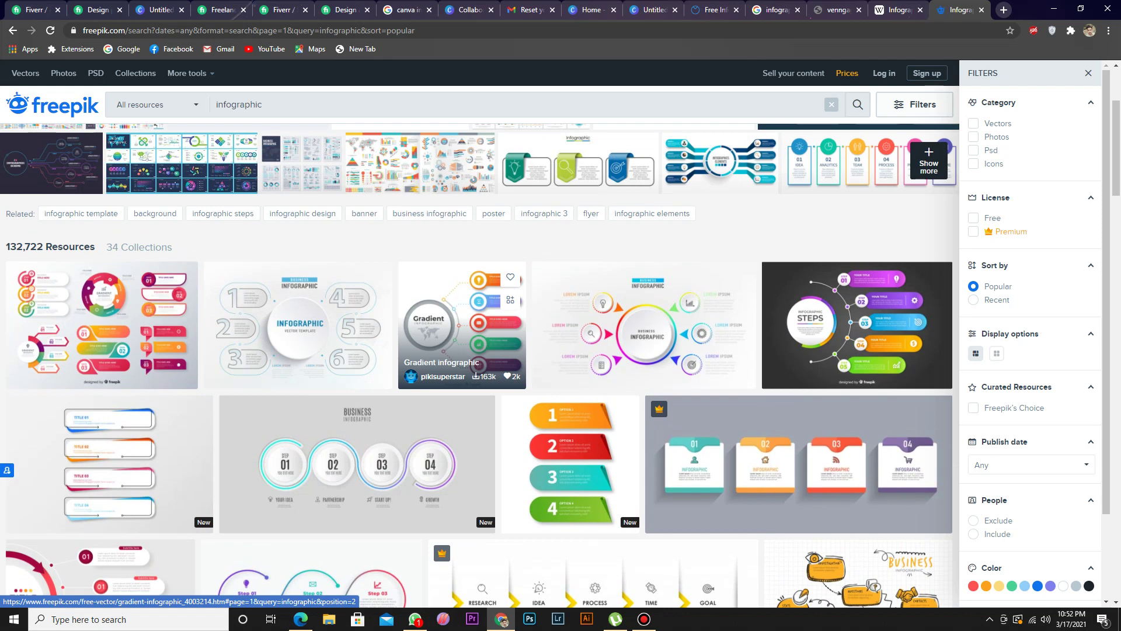
Step: Copy the white six-element "Business Infographic" image from Freepik and paste it into the 550 × 370 px Canva design
click(643, 324)
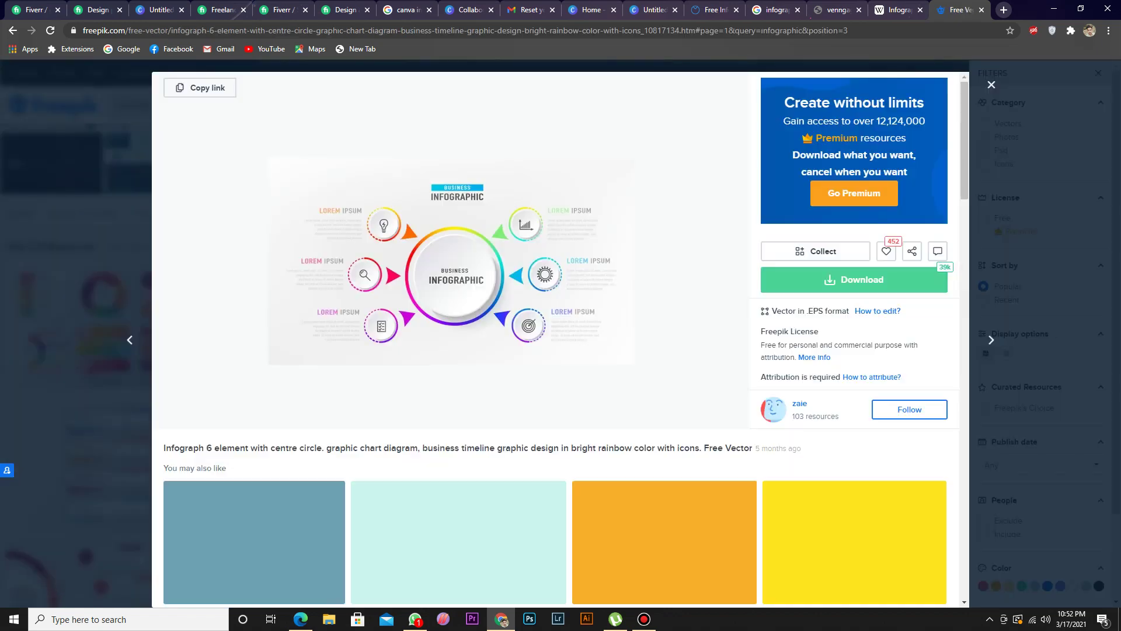
right_click(419, 232)
click(459, 267)
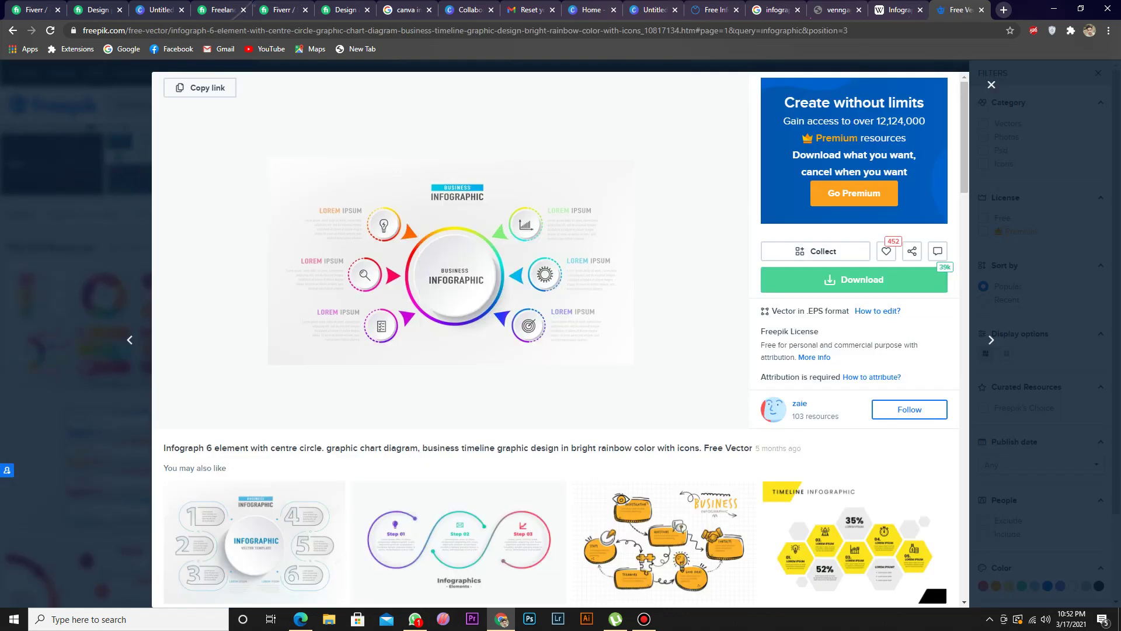
click(157, 10)
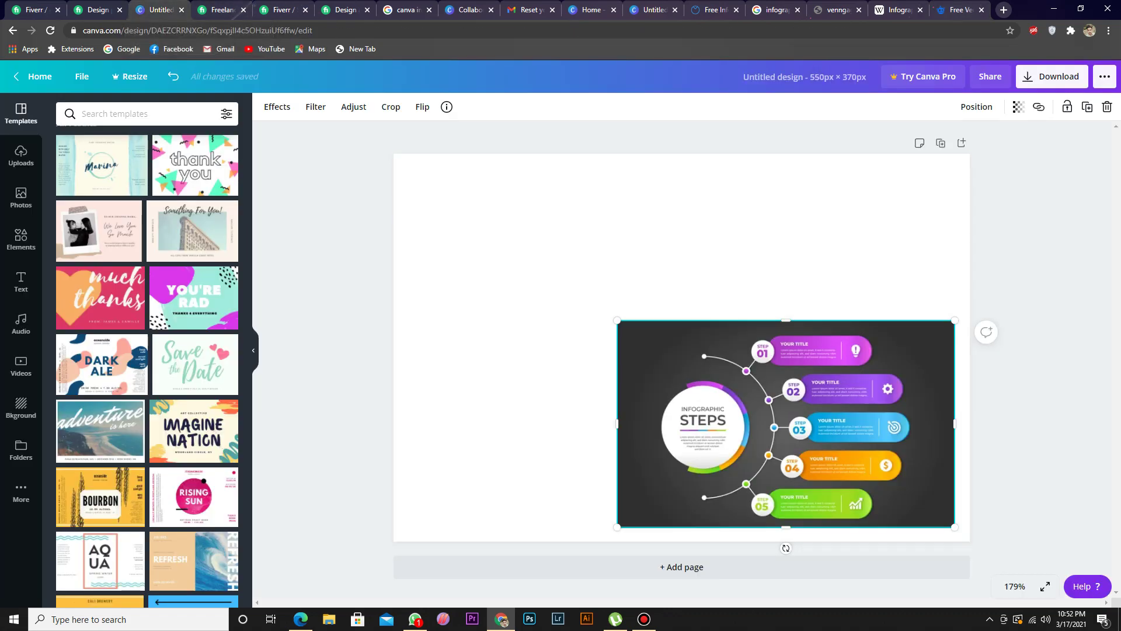
key(ctrl+v)
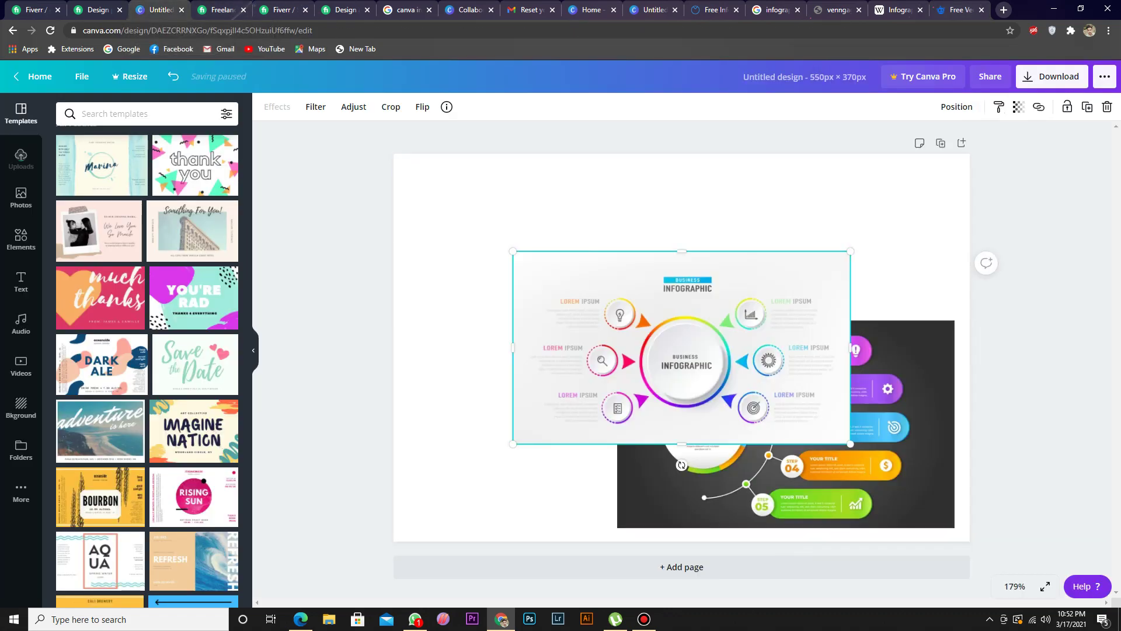
Step: Try fitting the white "Business Infographic" image above the dark one by moving and shrinking it, and delete it
drag(658, 279, 793, 255)
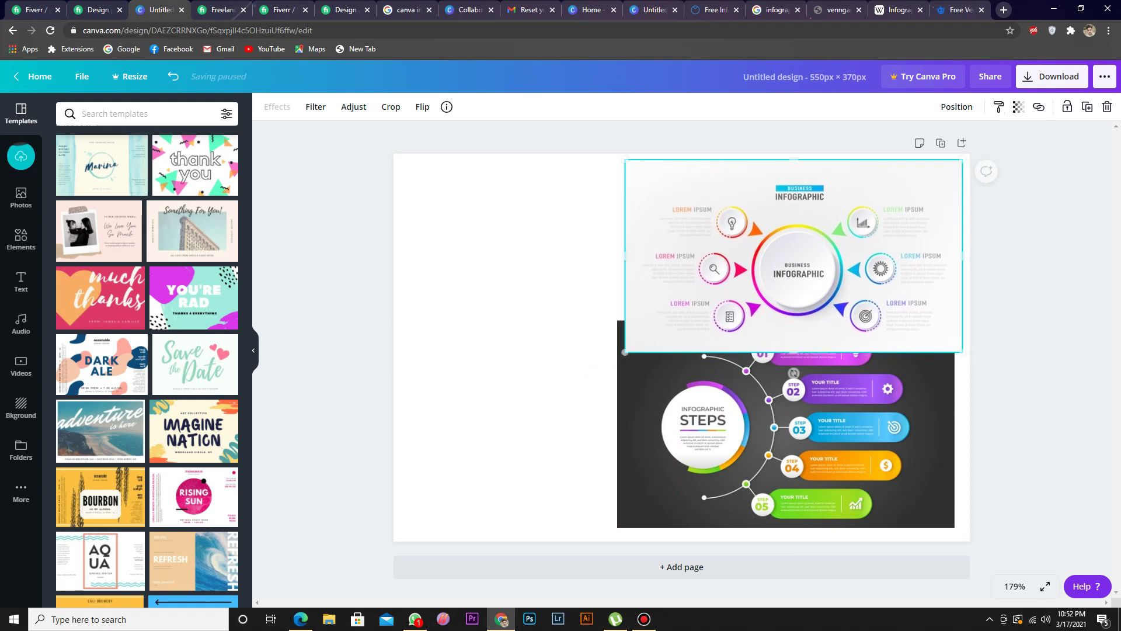
drag(625, 353, 668, 315)
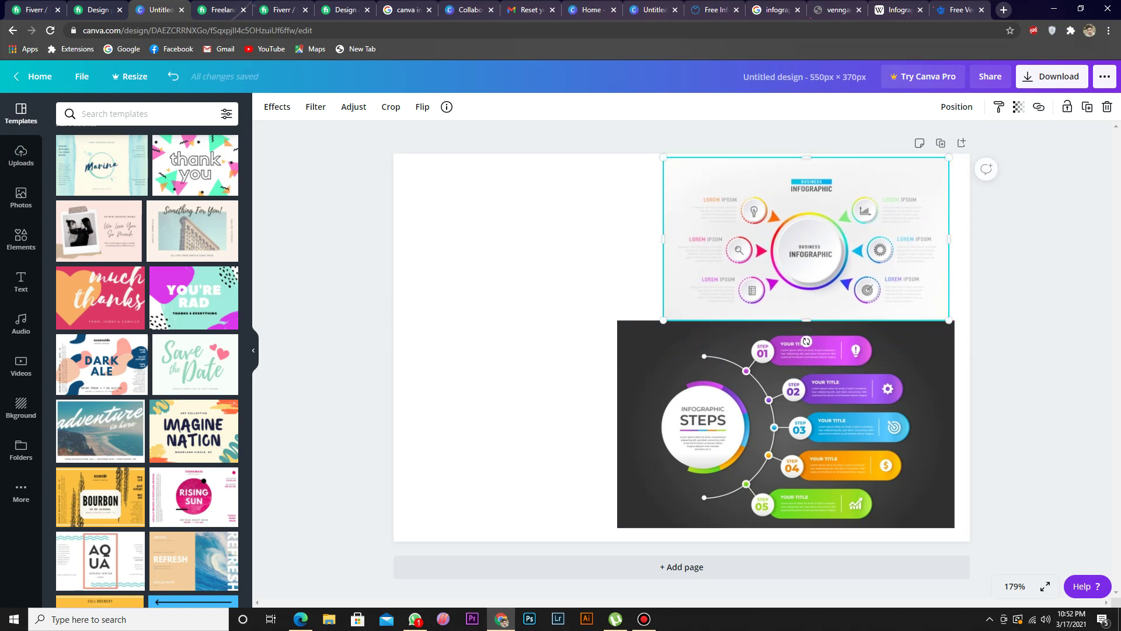
key(Delete)
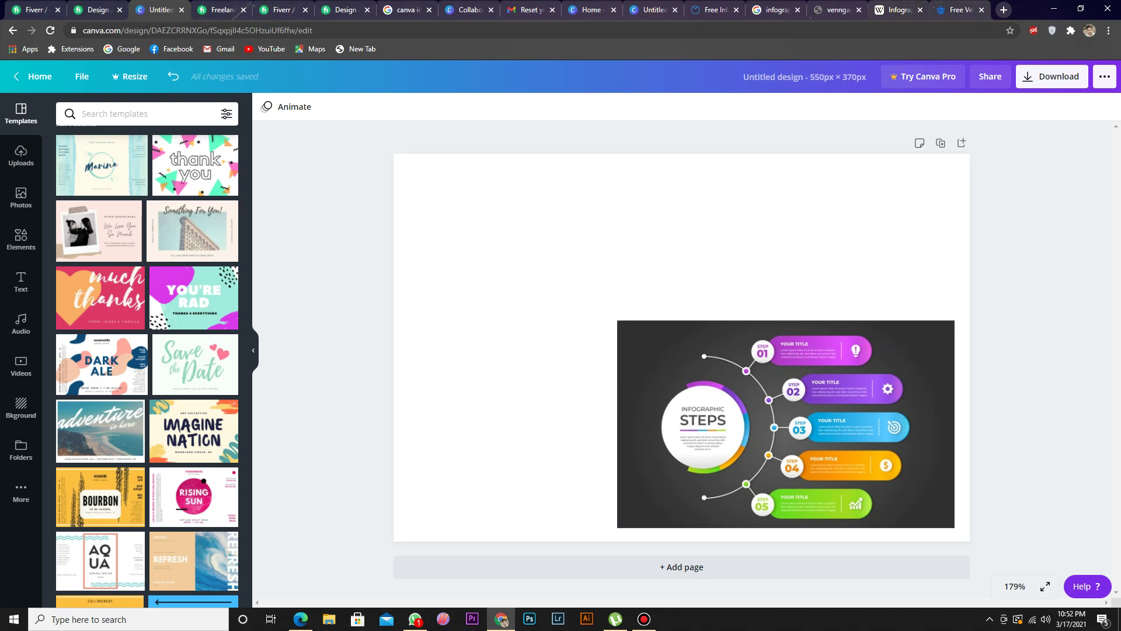
Step: Go back to the Freepik infographic results, open the yellow "Timeline infographic design" resource, and dismiss its new-feature notice
key(ctrl+9)
scroll(559, 339, down, 5)
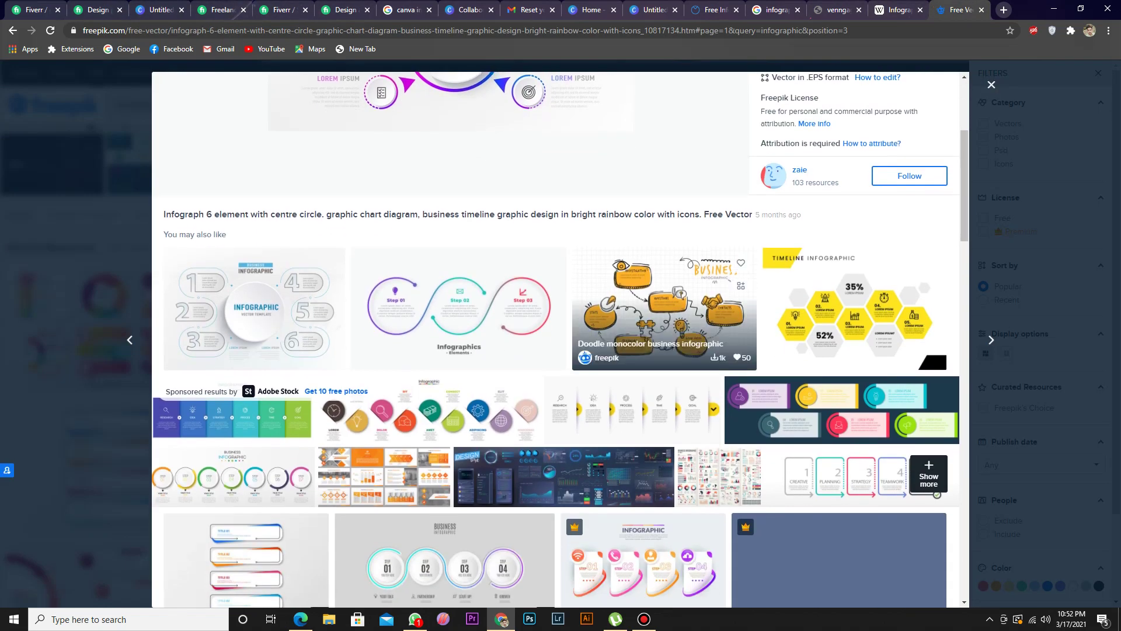
key(Escape)
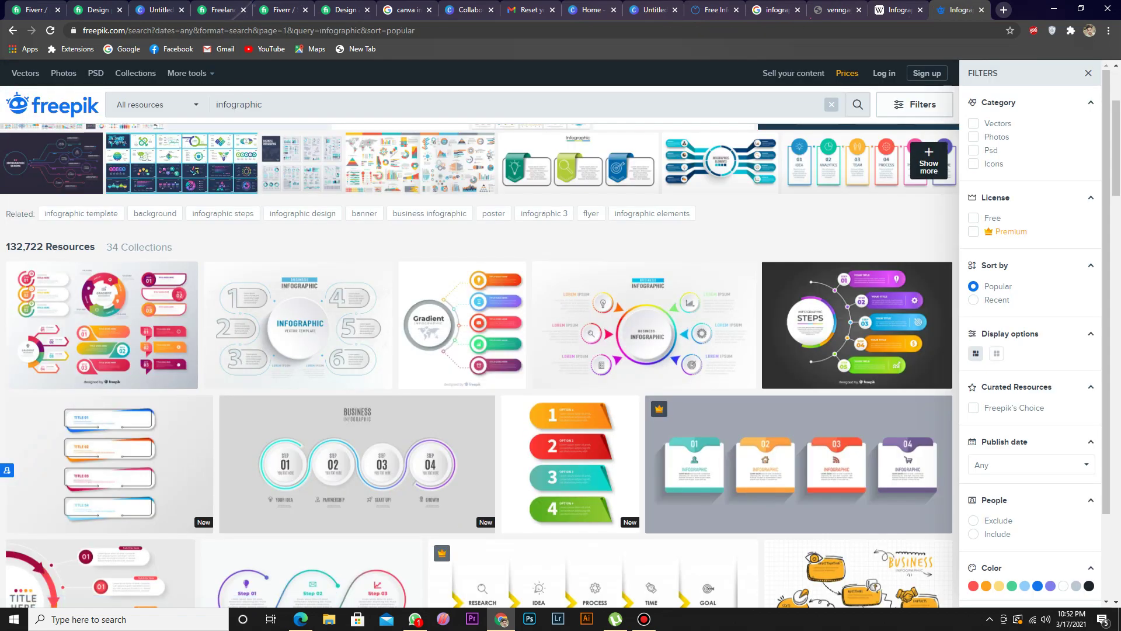
scroll(462, 327, down, 8)
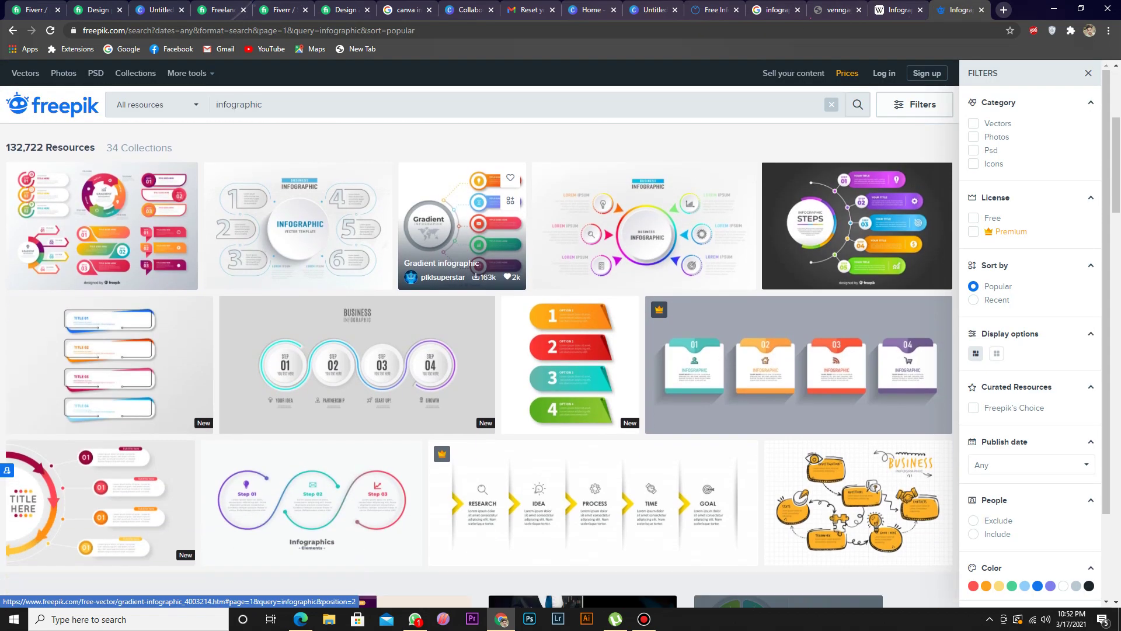
scroll(350, 344, down, 3)
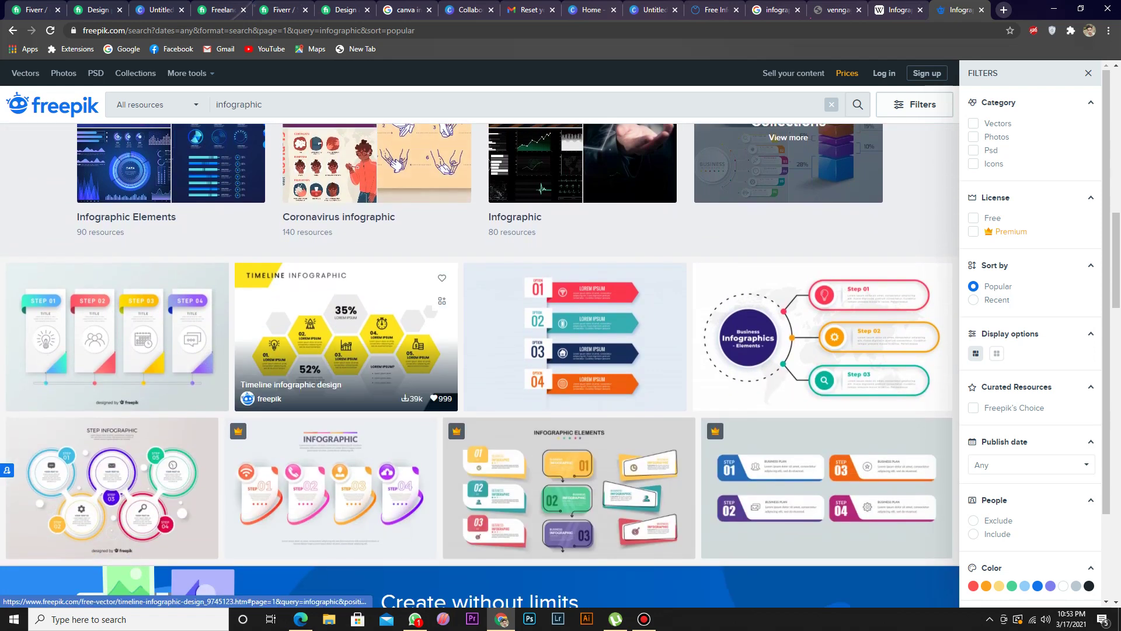
click(344, 339)
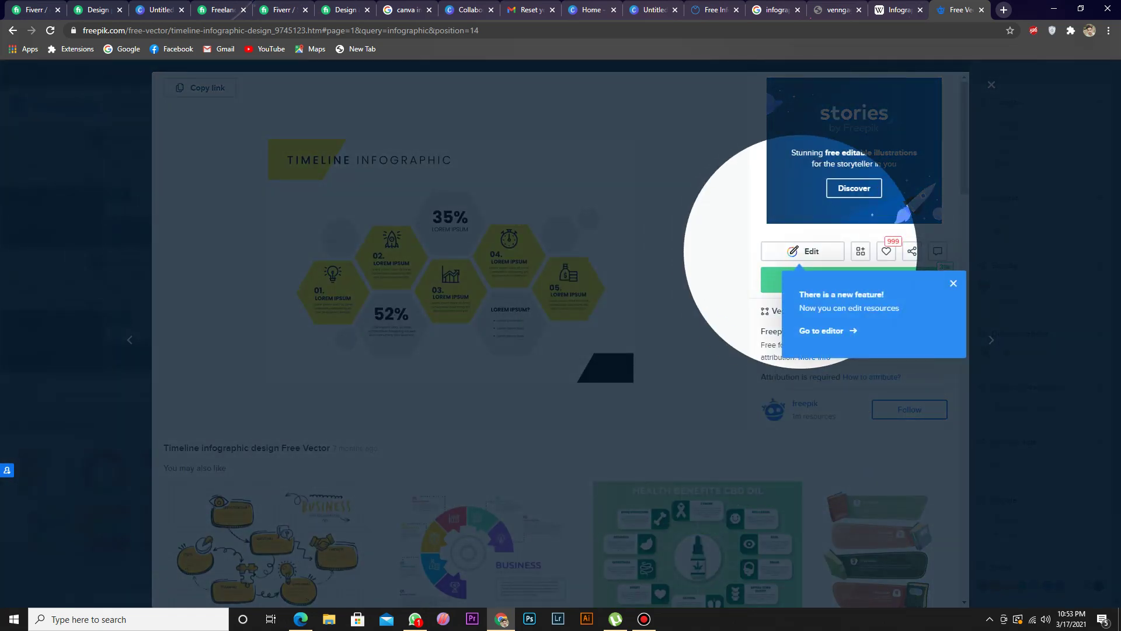
click(953, 283)
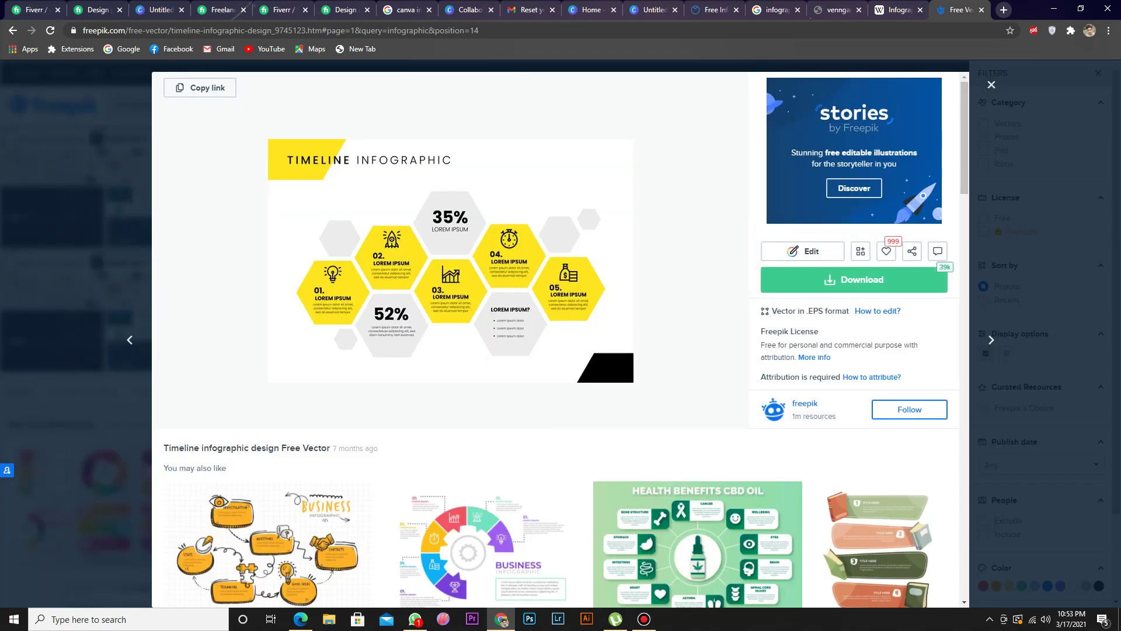
Step: Open the related "Cannabis oil benefits - infographic" resource, copy its image, and paste it into the Canva design
scroll(695, 199, down, 6)
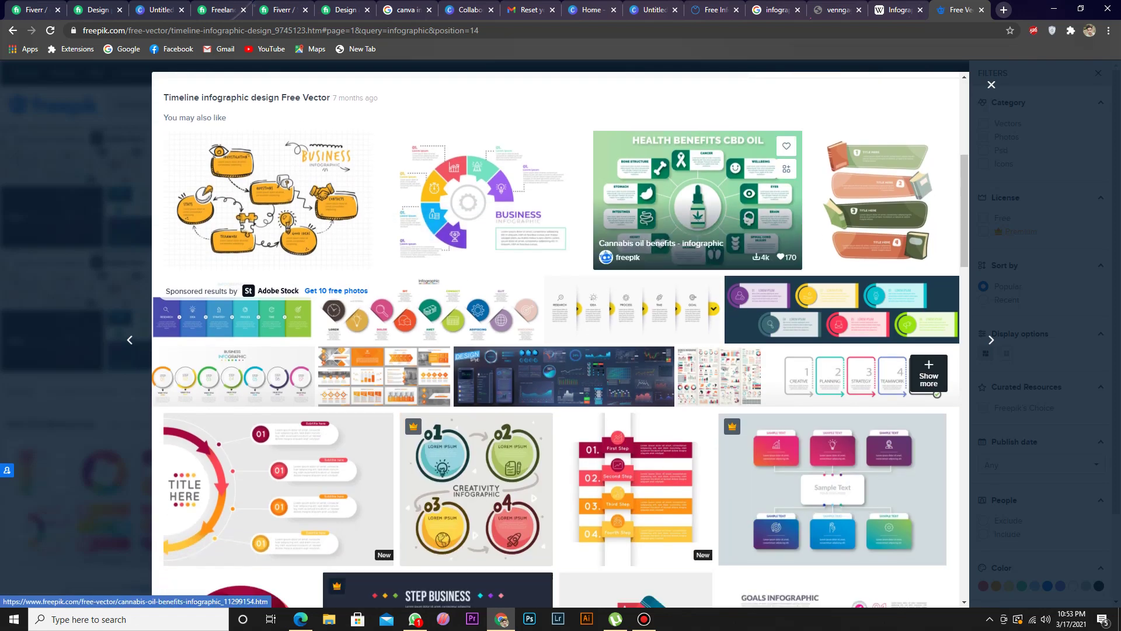
click(698, 199)
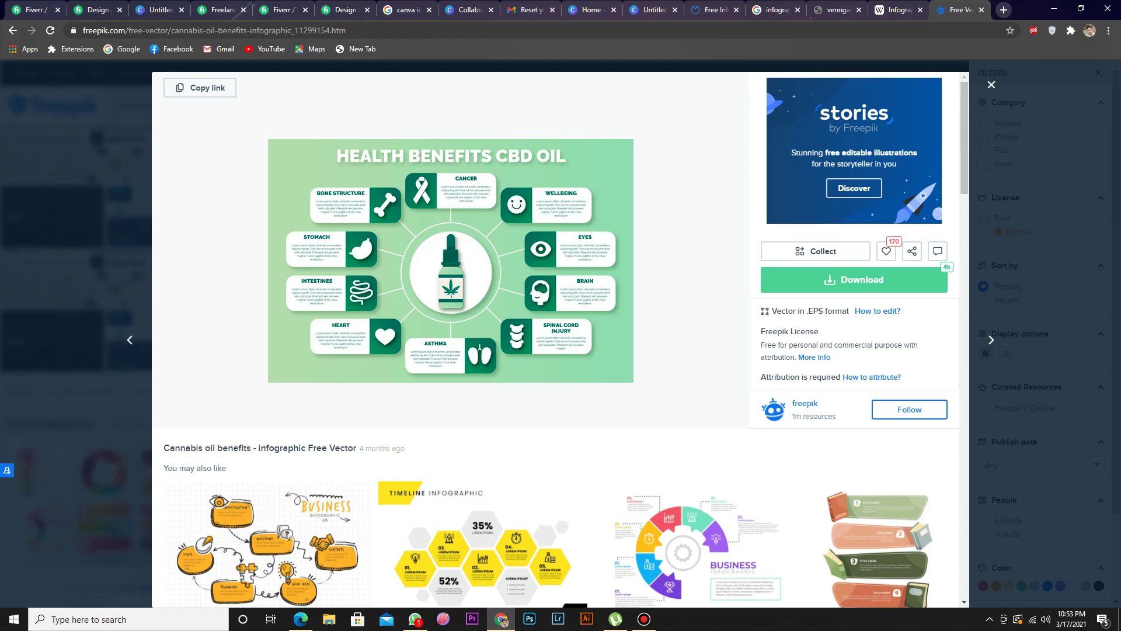
scroll(413, 205, down, 1)
right_click(413, 205)
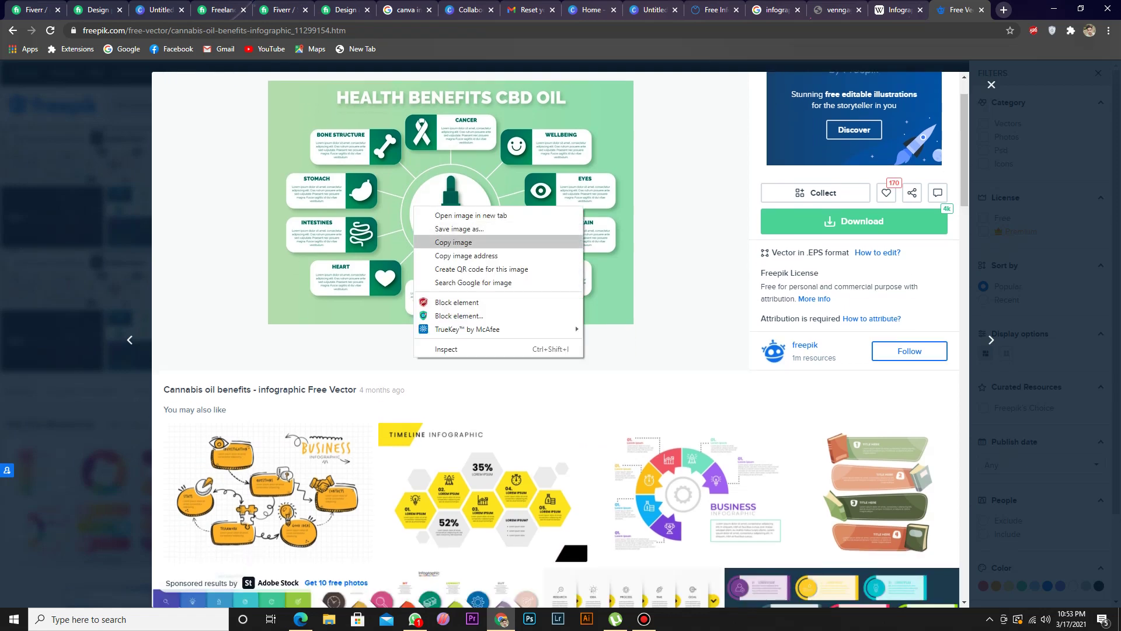
click(444, 241)
click(96, 9)
click(157, 10)
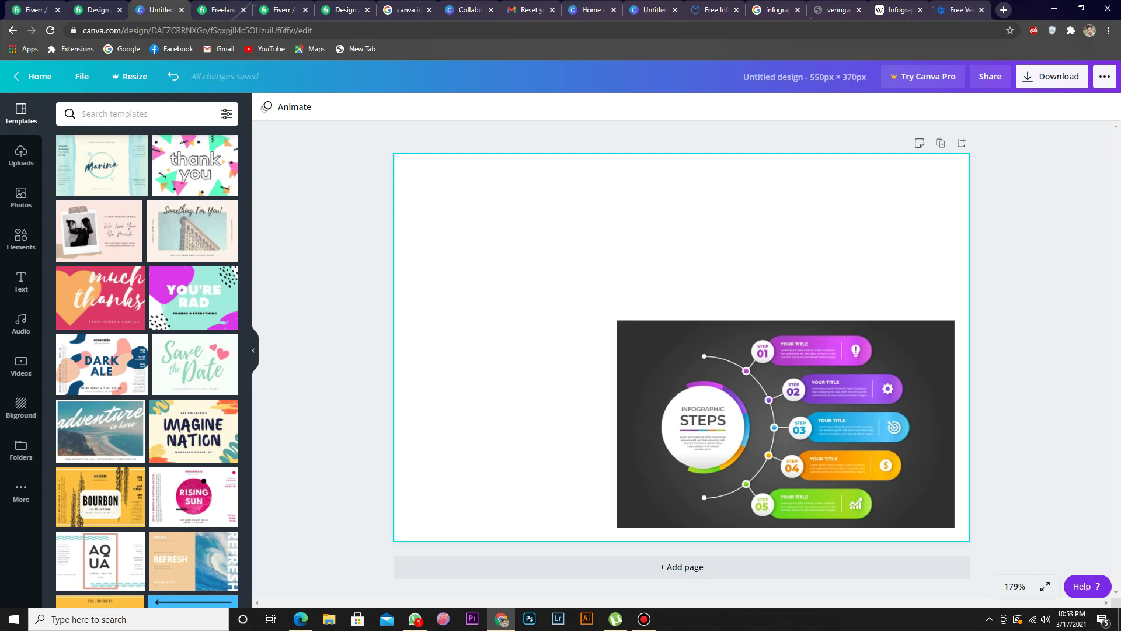
key(ctrl+v)
Step: Place the CBD oil infographic in the page's upper-left corner and shrink it to about 259 × 173 px
drag(681, 348, 562, 428)
mouse_move(731, 316)
mouse_down()
mouse_move(709, 330)
mouse_move(721, 323)
mouse_up()
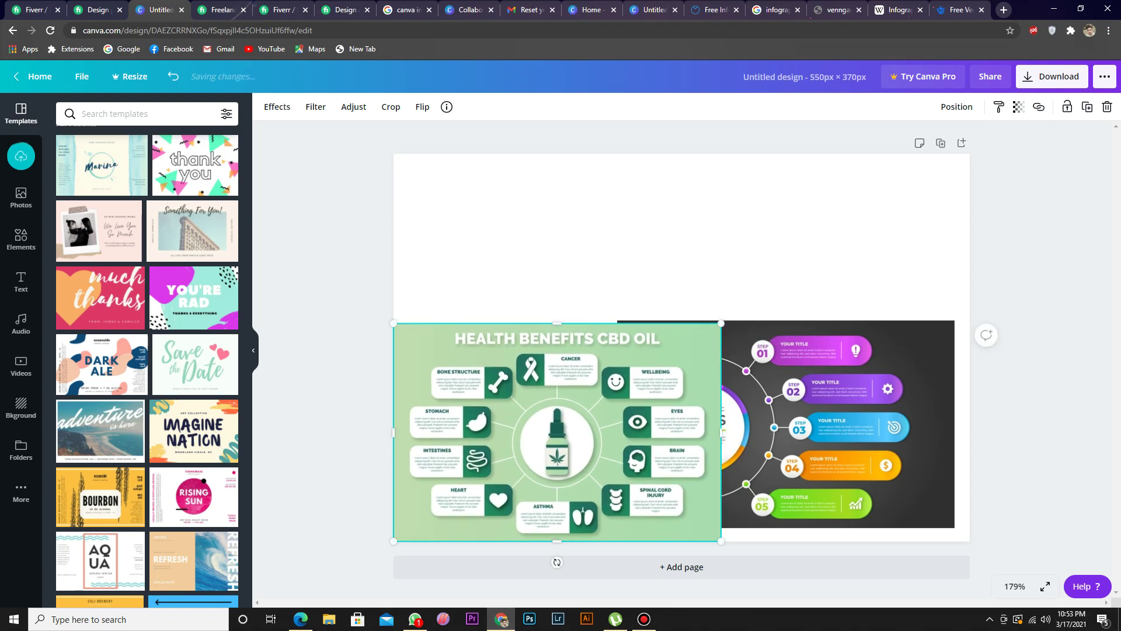
drag(557, 432, 557, 262)
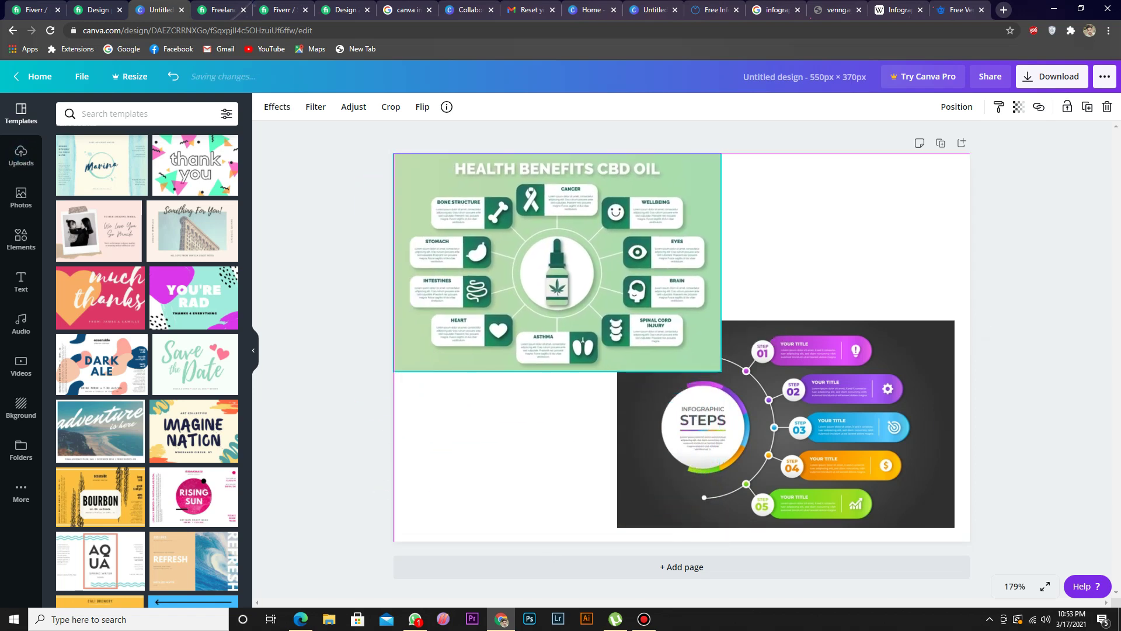
click(807, 444)
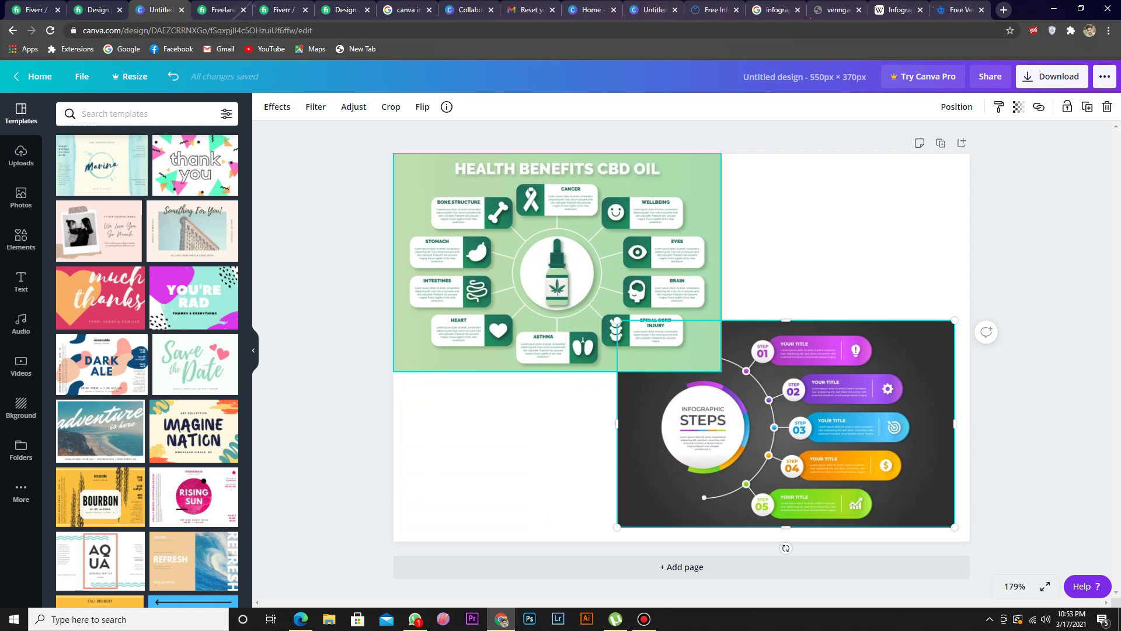
click(601, 280)
drag(722, 372, 666, 333)
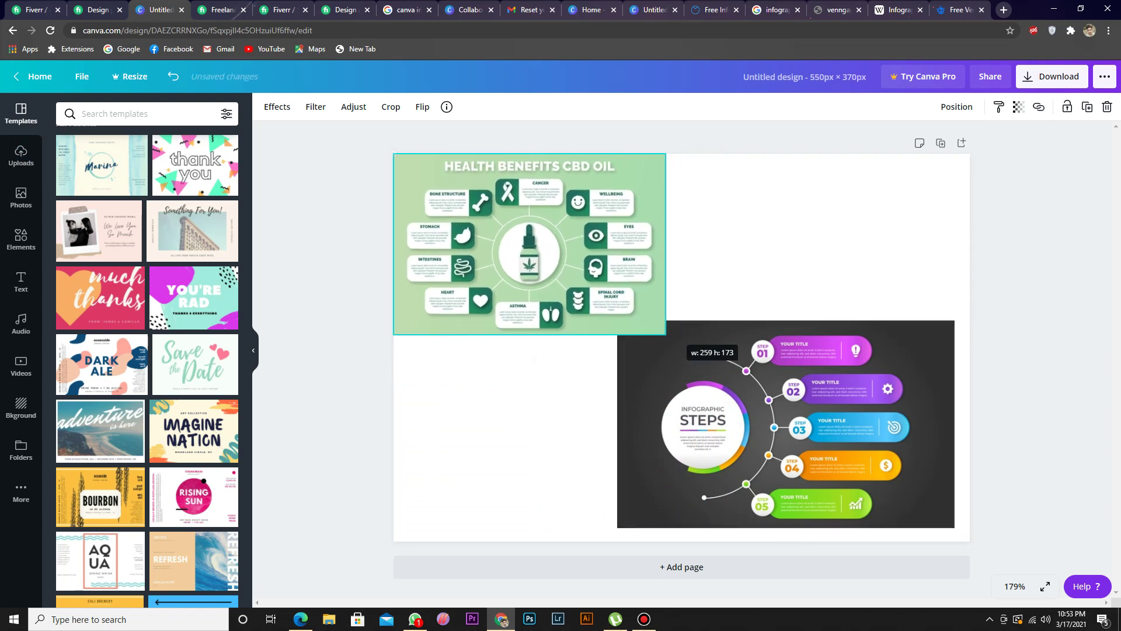
Step: Move the CBD oil infographic to the page's lower-left corner, and shrink the dark steps infographic to fit beside it on the bottom edge
drag(529, 244, 525, 456)
click(806, 444)
click(642, 339)
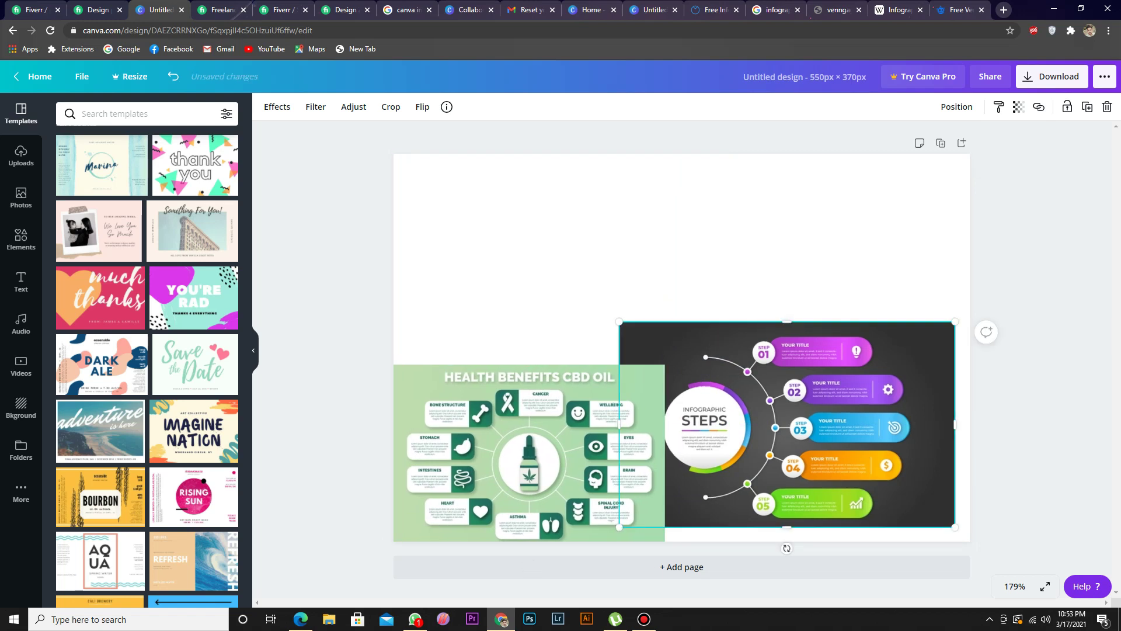
drag(617, 320, 666, 350)
drag(753, 409, 753, 423)
key(Escape)
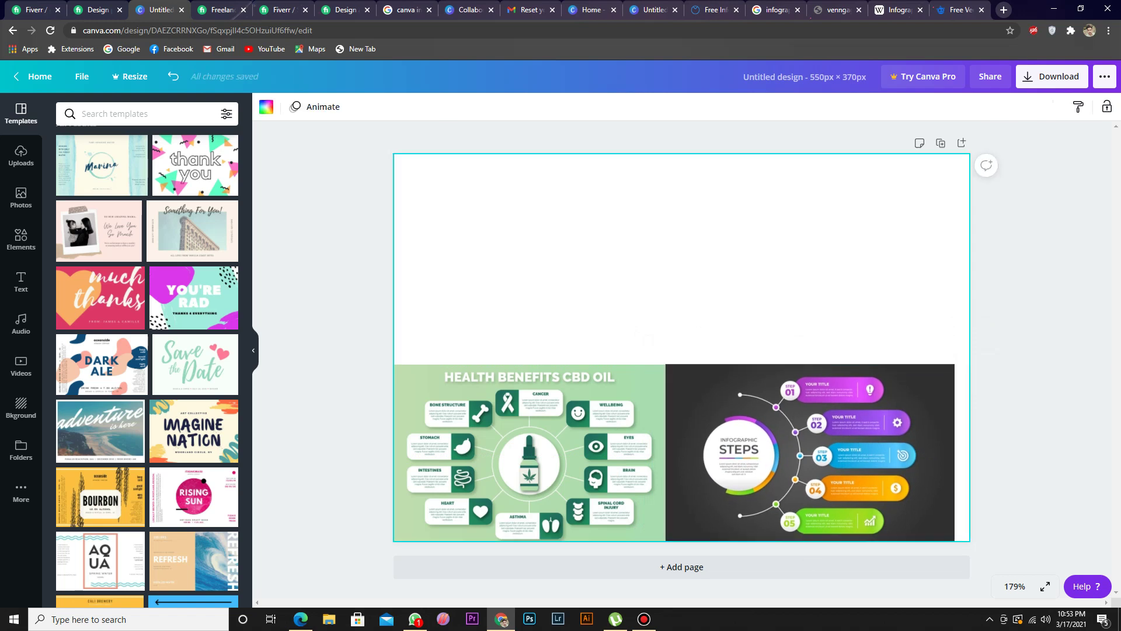
Step: Enlarge the dark steps infographic slightly and shift it flush with the page's right edge
click(810, 453)
drag(955, 541, 961, 546)
drag(961, 455, 970, 454)
key(Escape)
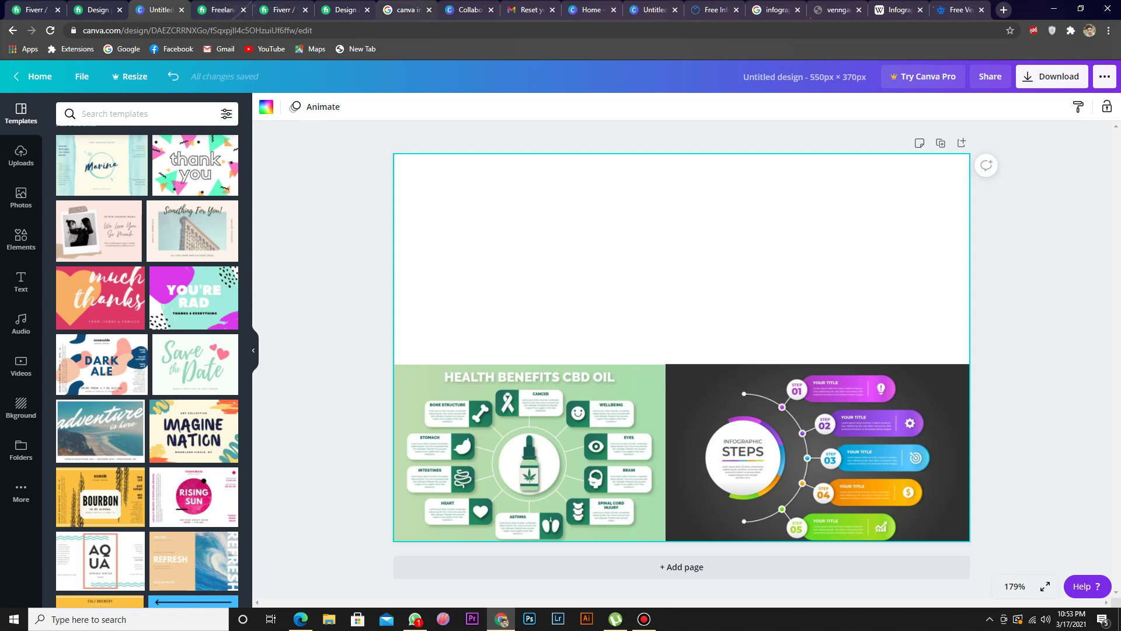
Step: Open Freepik's related "Flat design steps infographic" resource, copy its image, and paste it into the Canva design
key(ctrl+9)
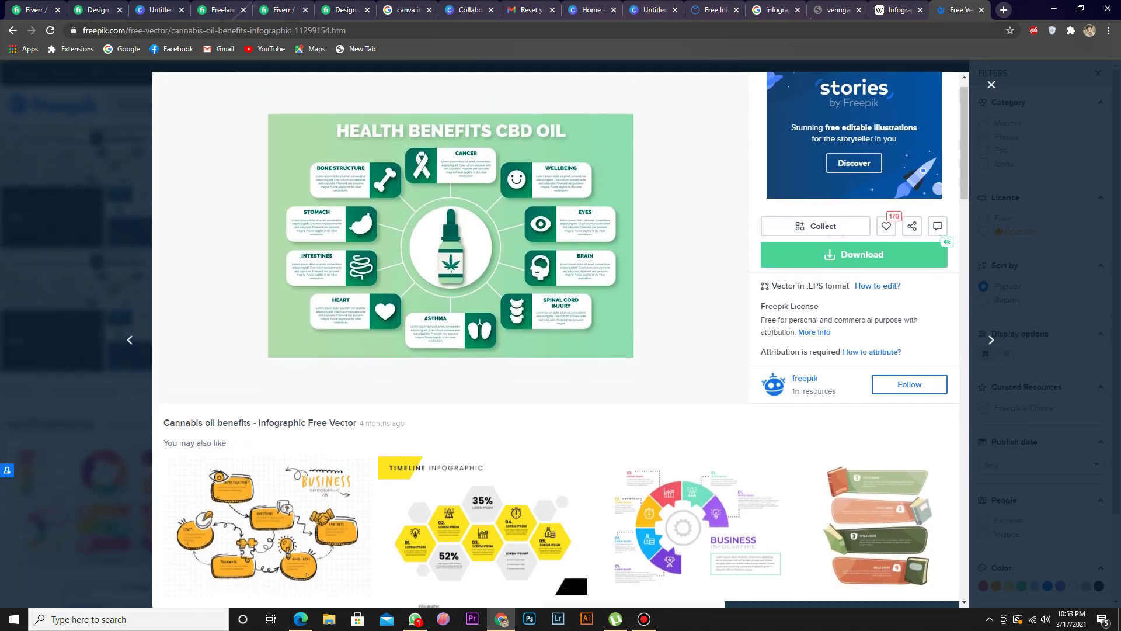
scroll(555, 338, down, 5)
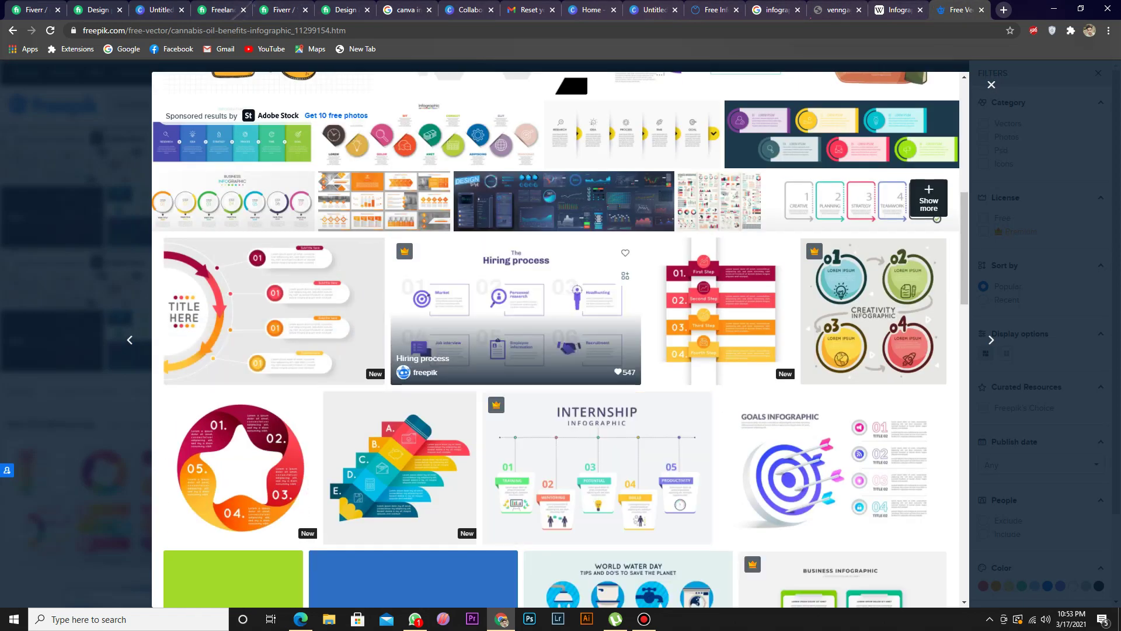
click(719, 310)
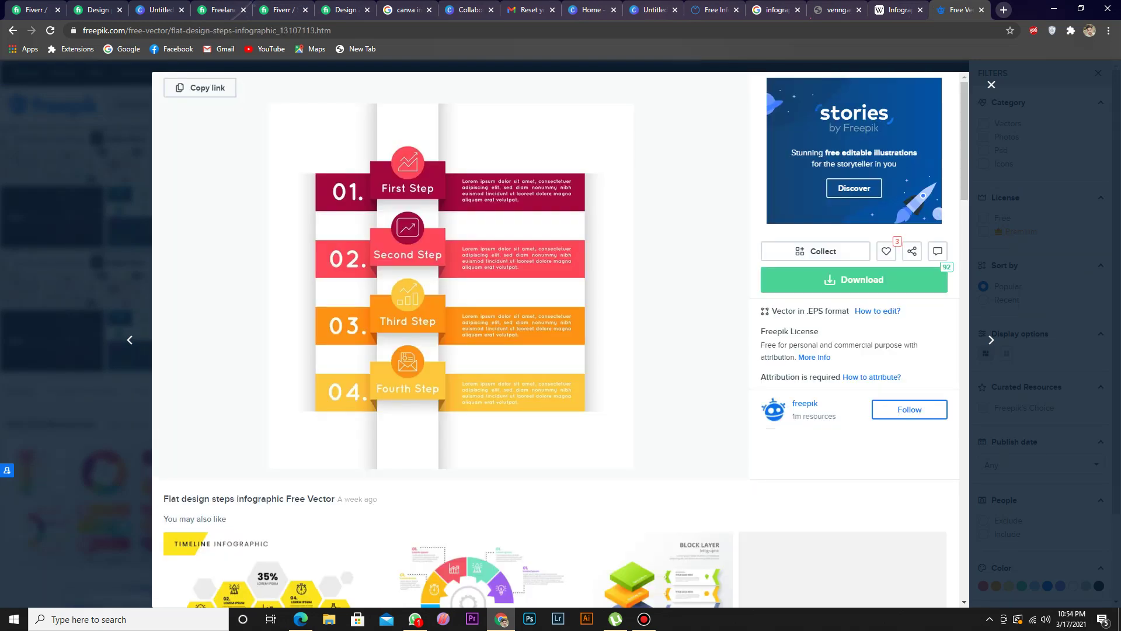
right_click(417, 257)
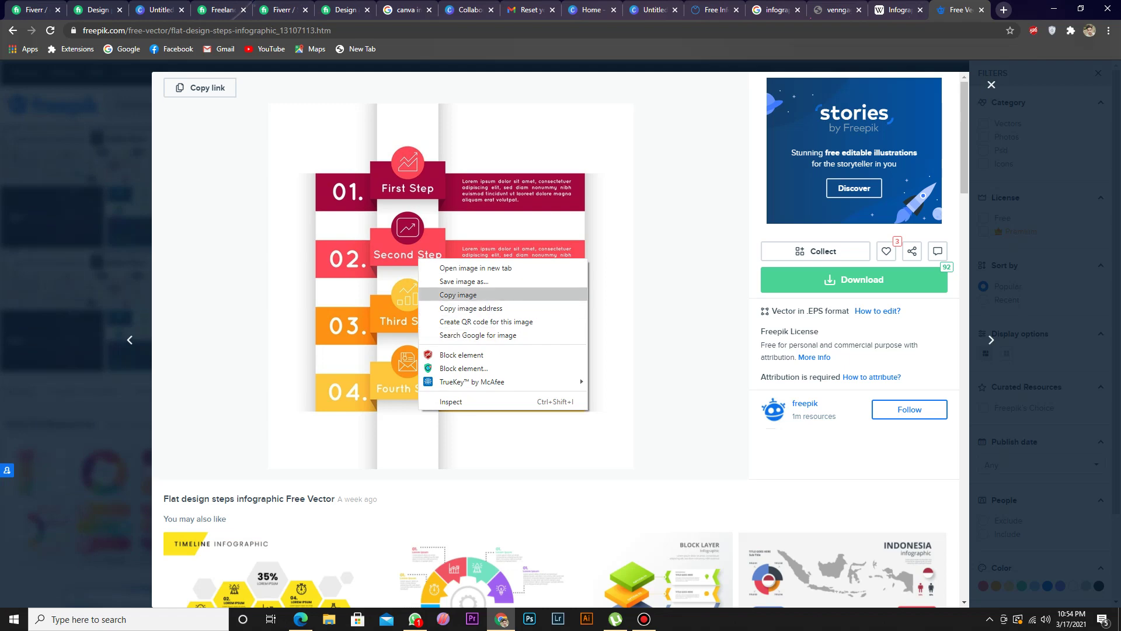
click(450, 294)
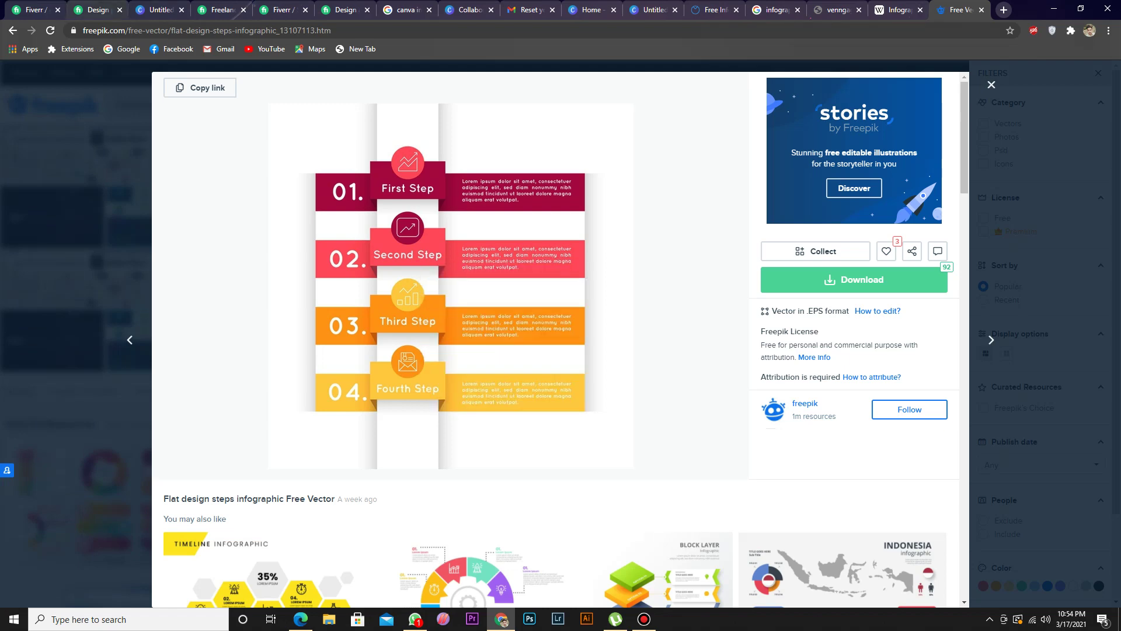
click(156, 10)
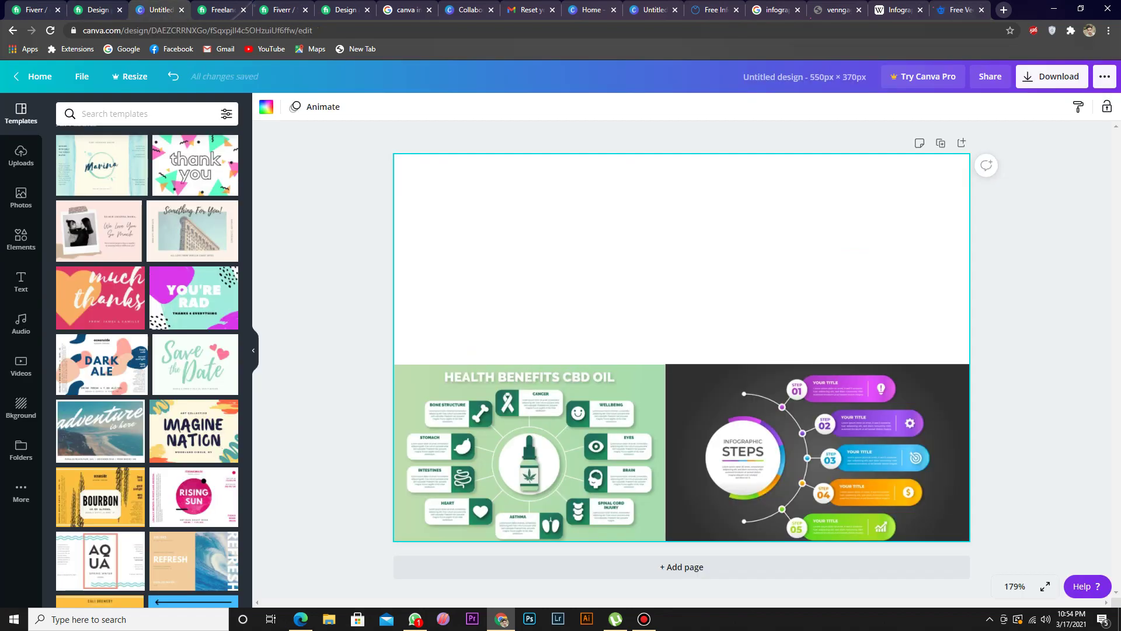
key(ctrl+v)
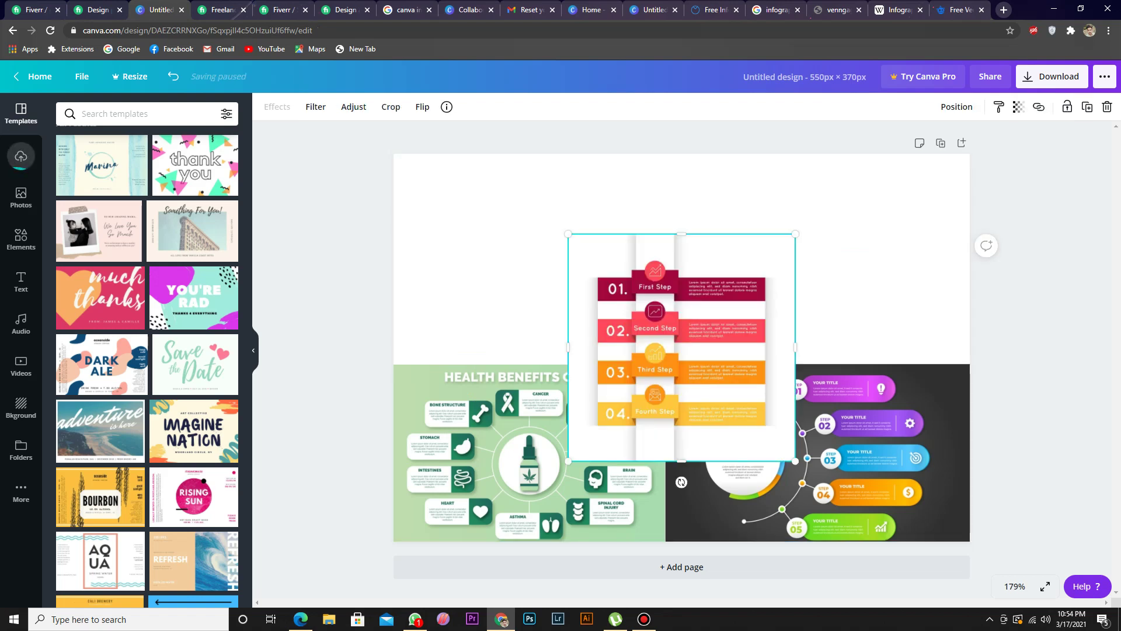
Step: Place the four-step infographic in the page's upper-right corner and shrink it to fit above the dark infographic
drag(841, 266, 854, 267)
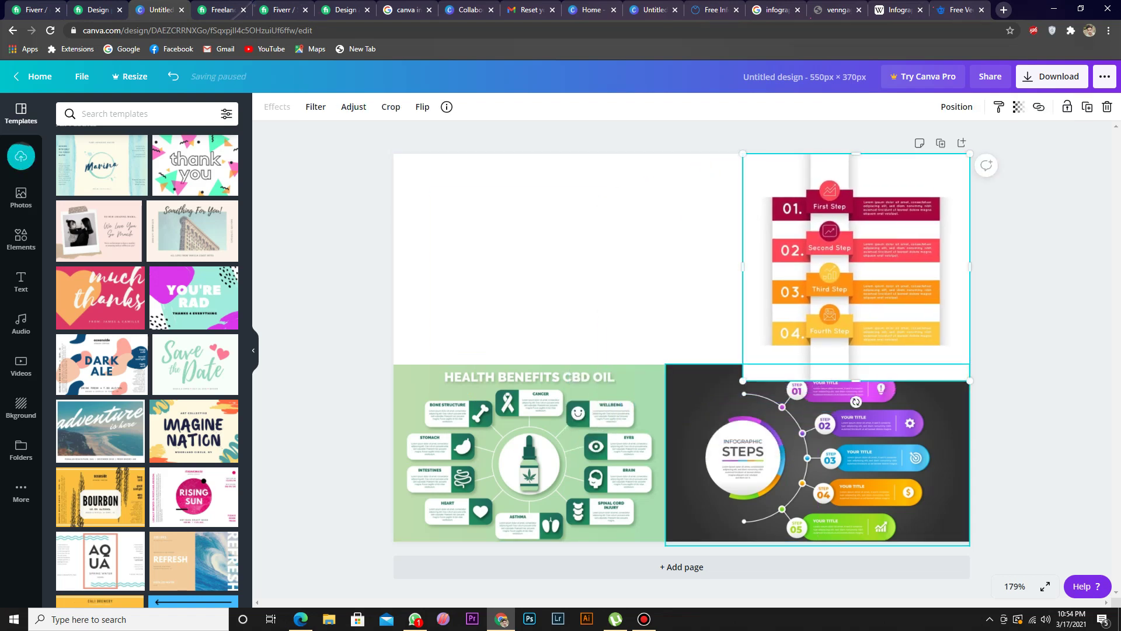
drag(741, 380, 759, 366)
key(Escape)
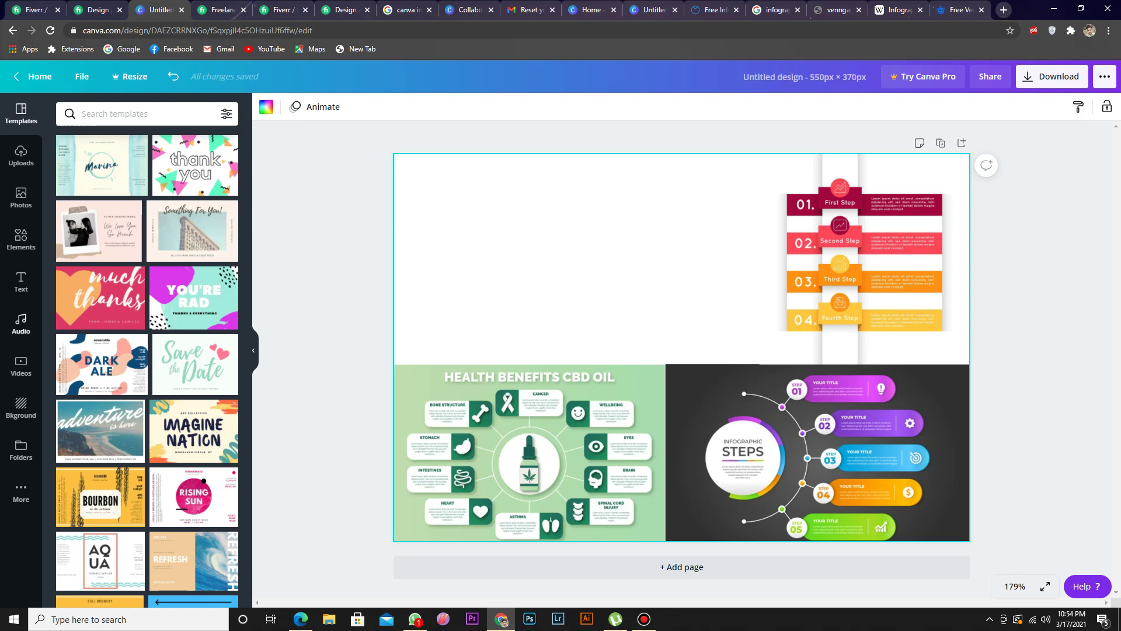
Step: Add a heading text box and move it into the blank area beside the four-step infographic
click(21, 281)
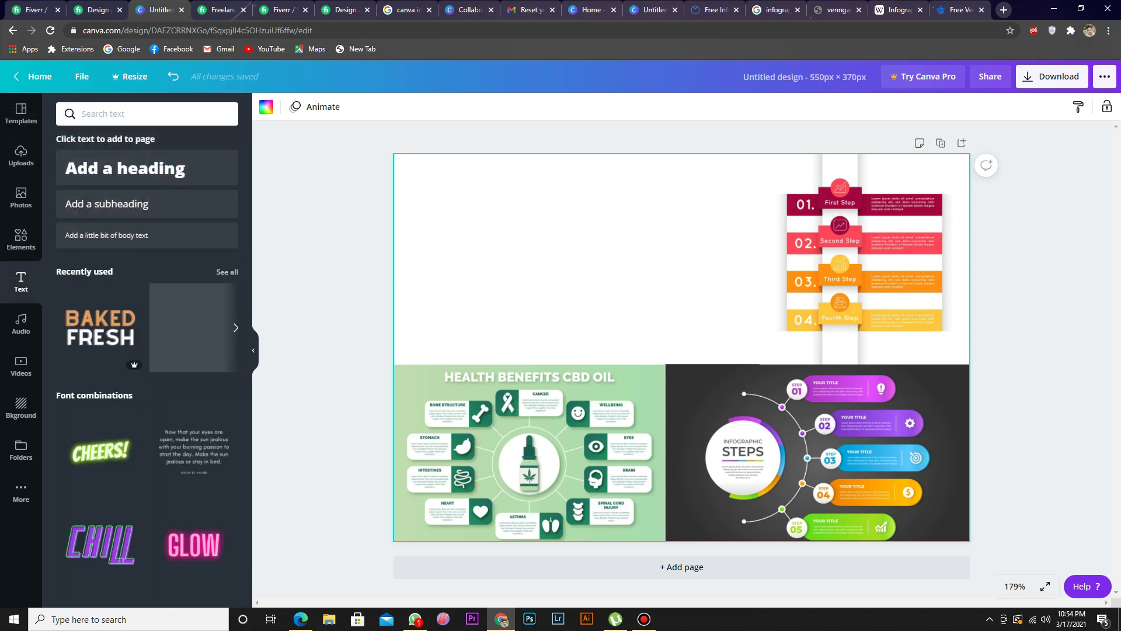
key(ctrl+alt+d)
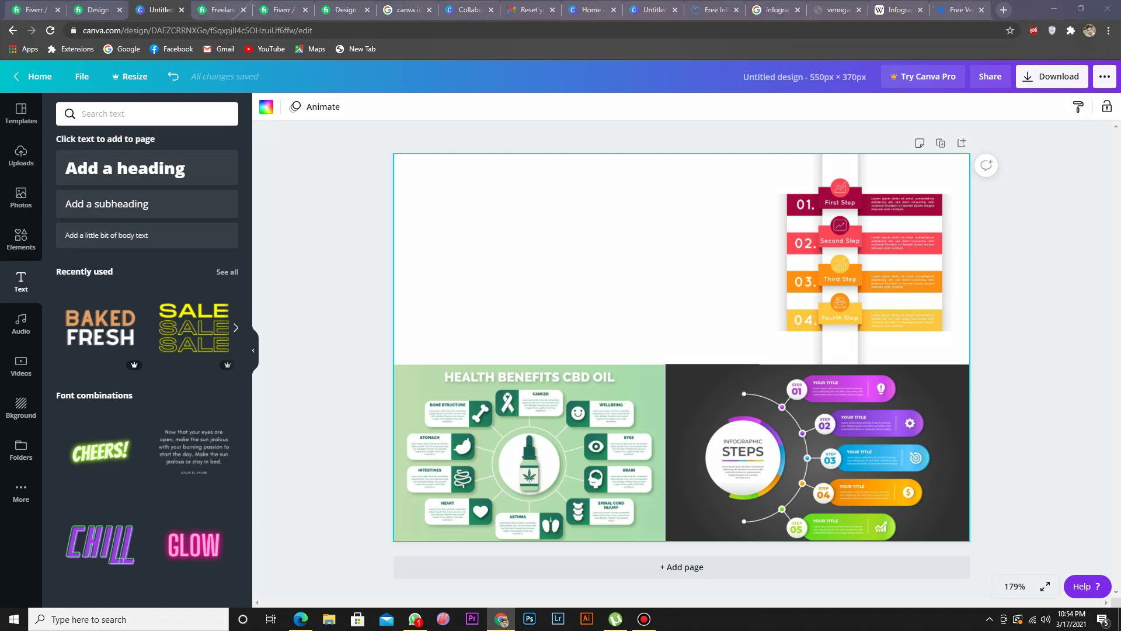
key(ctrl+alt+d)
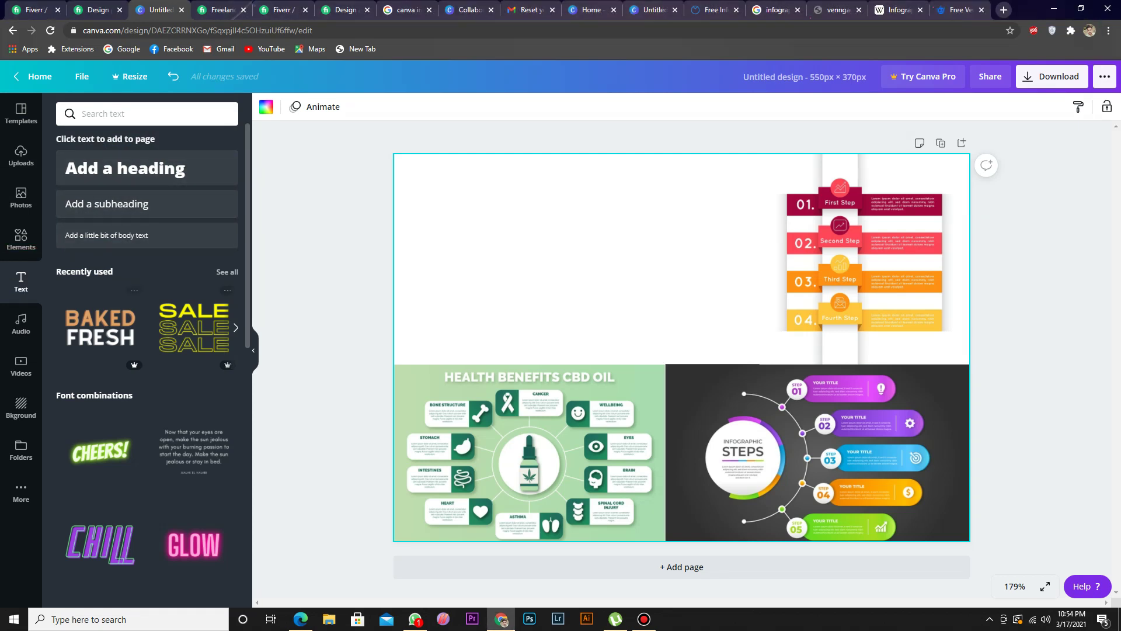
scroll(147, 345, down, 1)
scroll(148, 346, up, 1)
click(147, 170)
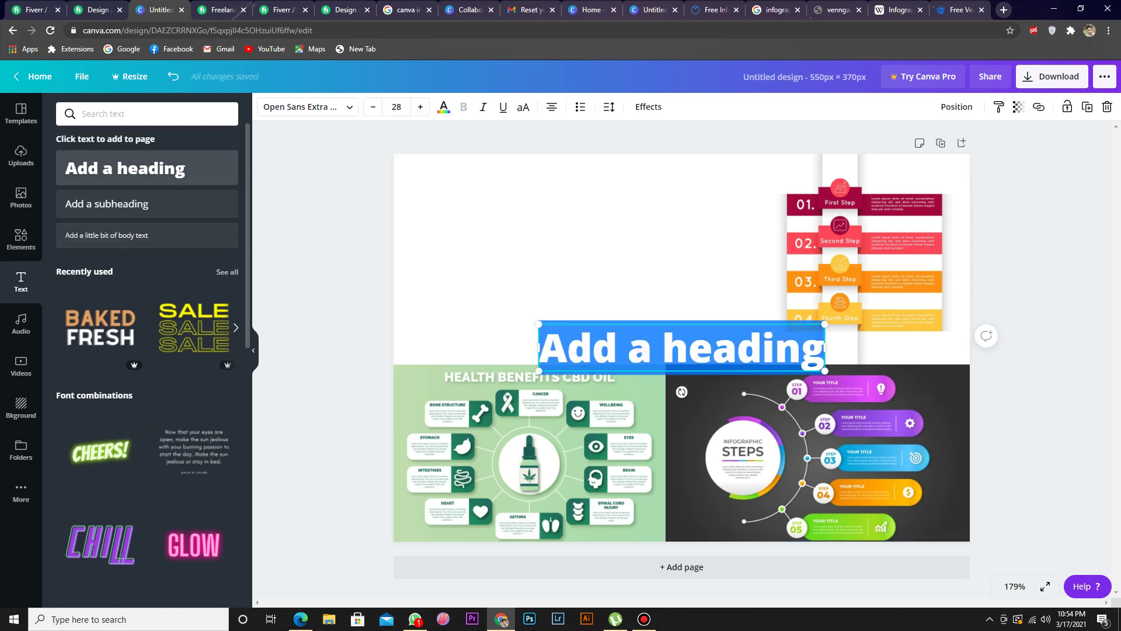
click(688, 348)
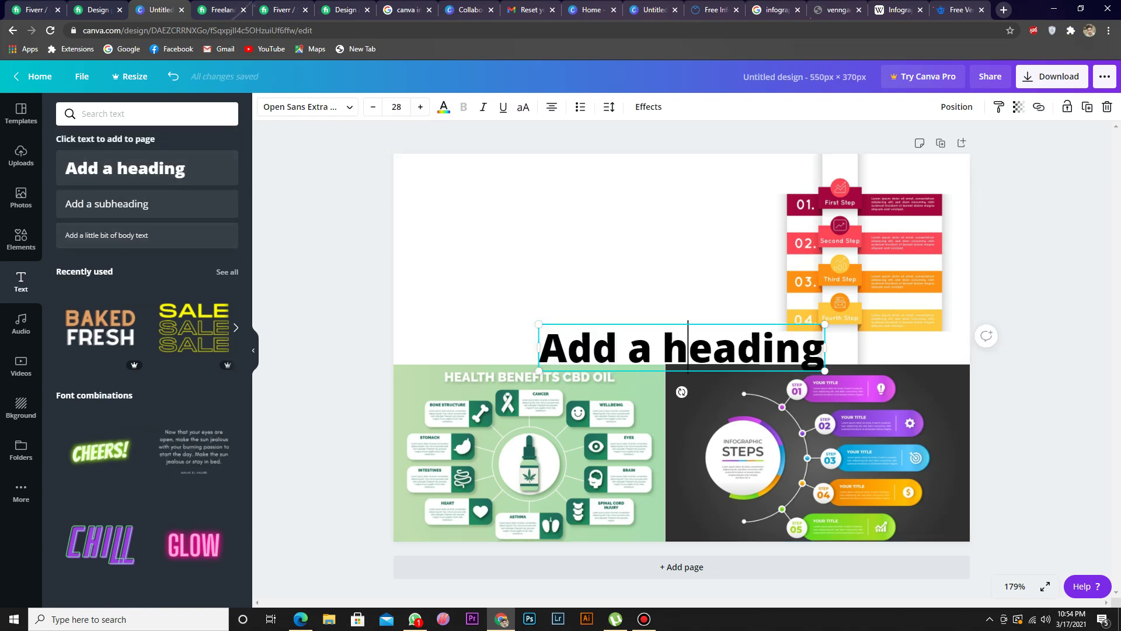
drag(681, 391, 583, 315)
Step: Replace the heading text with "Infographic Design" on two lines
key(ctrl+a)
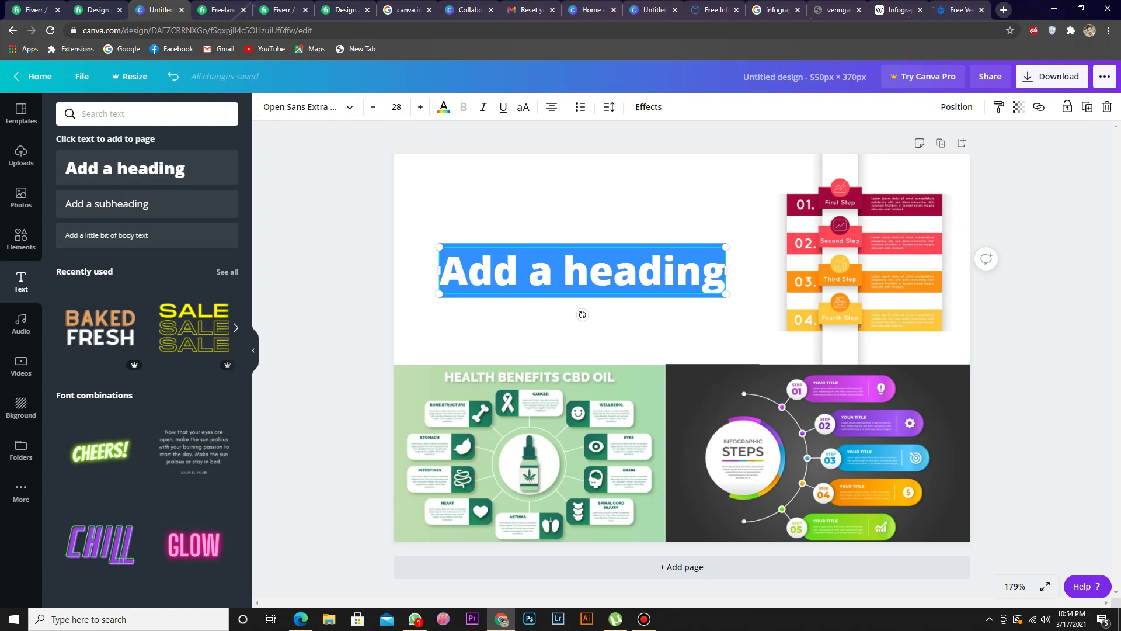
text(Info)
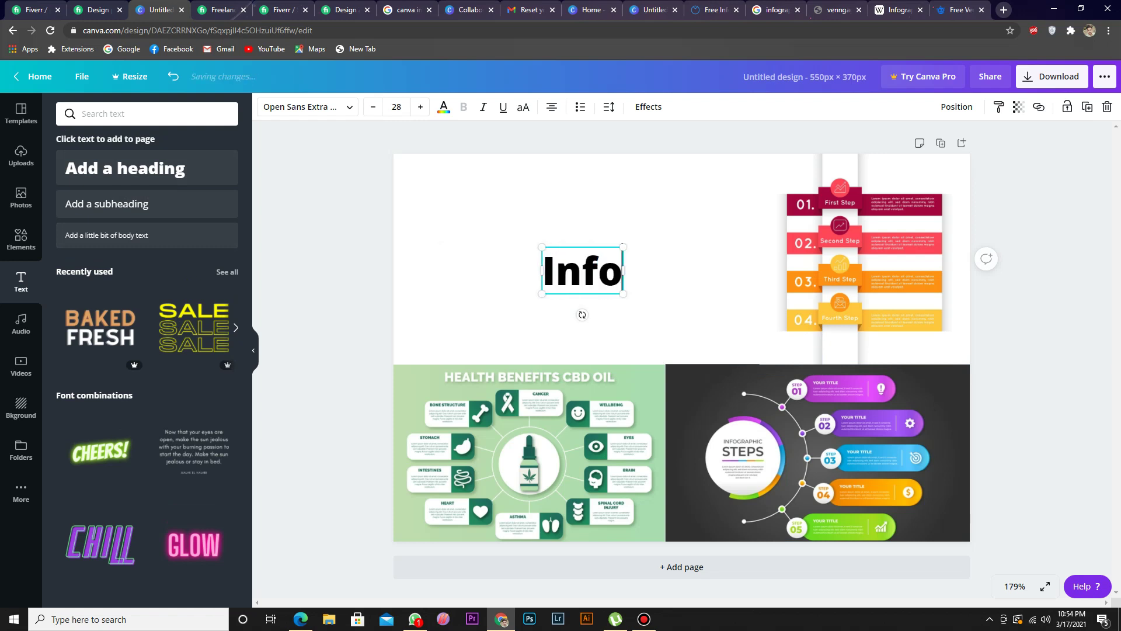
text(graphic)
key(Return)
text(D)
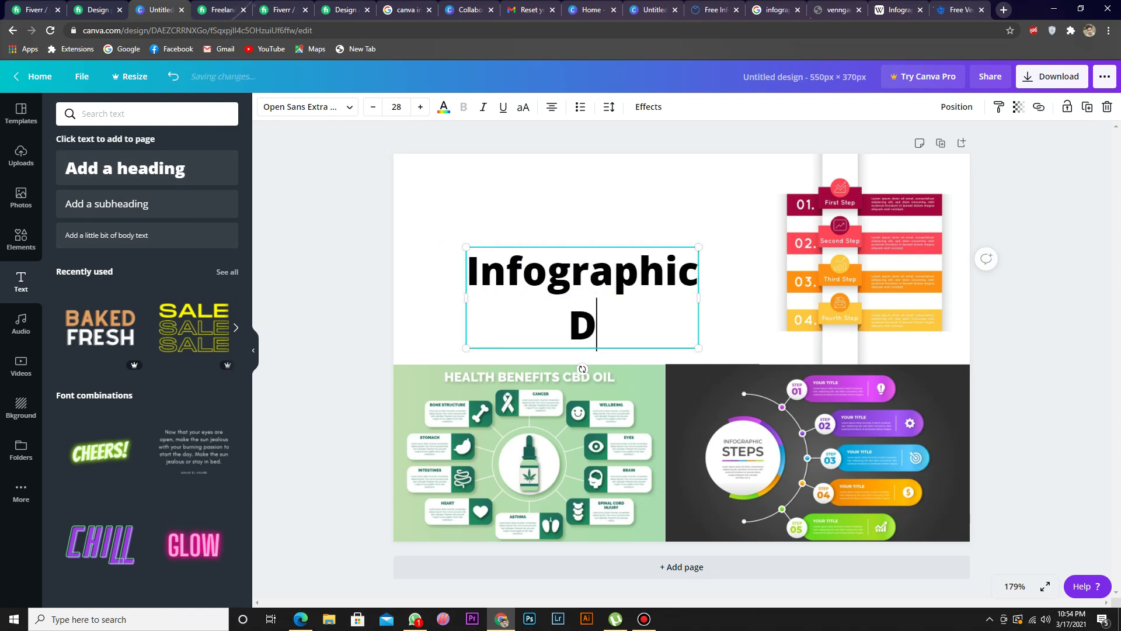
text(esign)
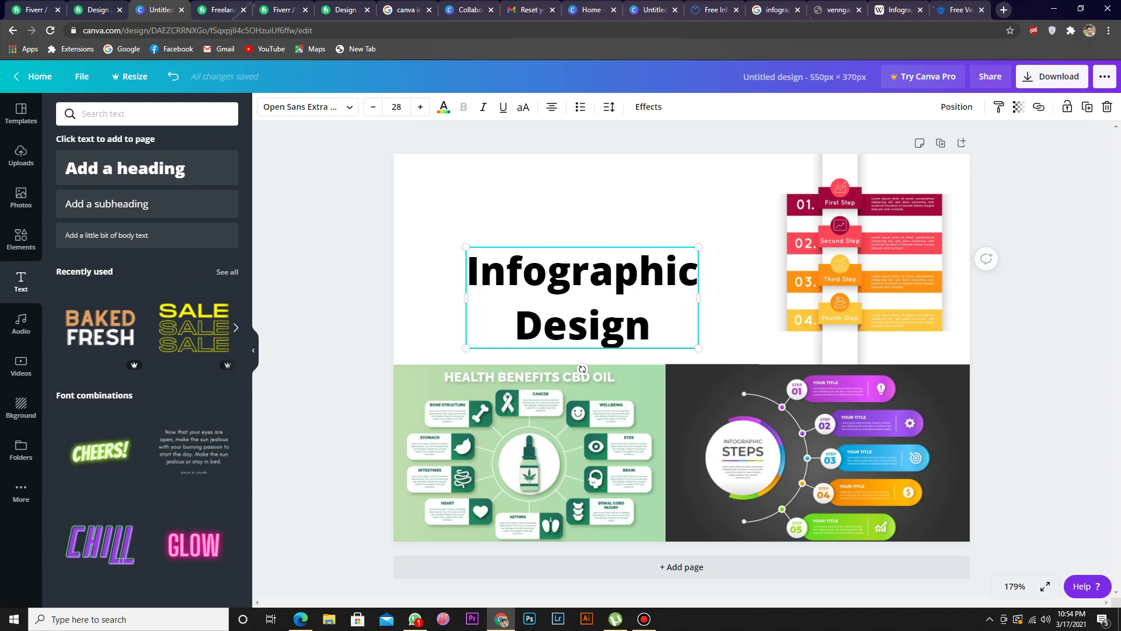
Step: Enlarge the "Infographic Design" heading to font size 34.7 and position it in the middle of the blank upper-left area
drag(582, 298, 565, 258)
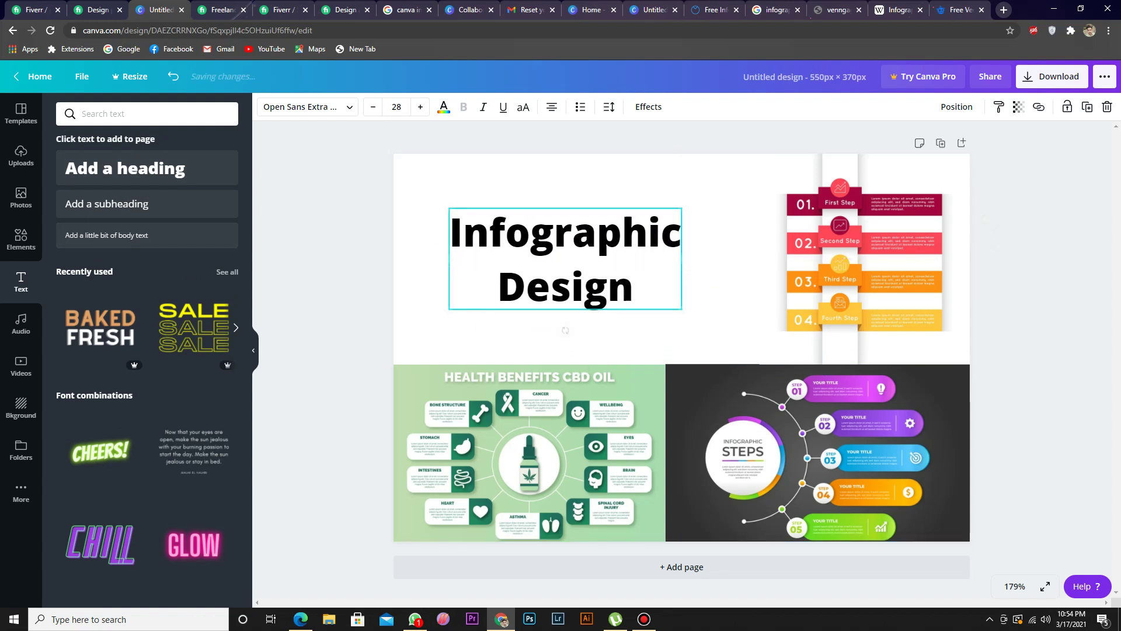
drag(682, 309, 738, 333)
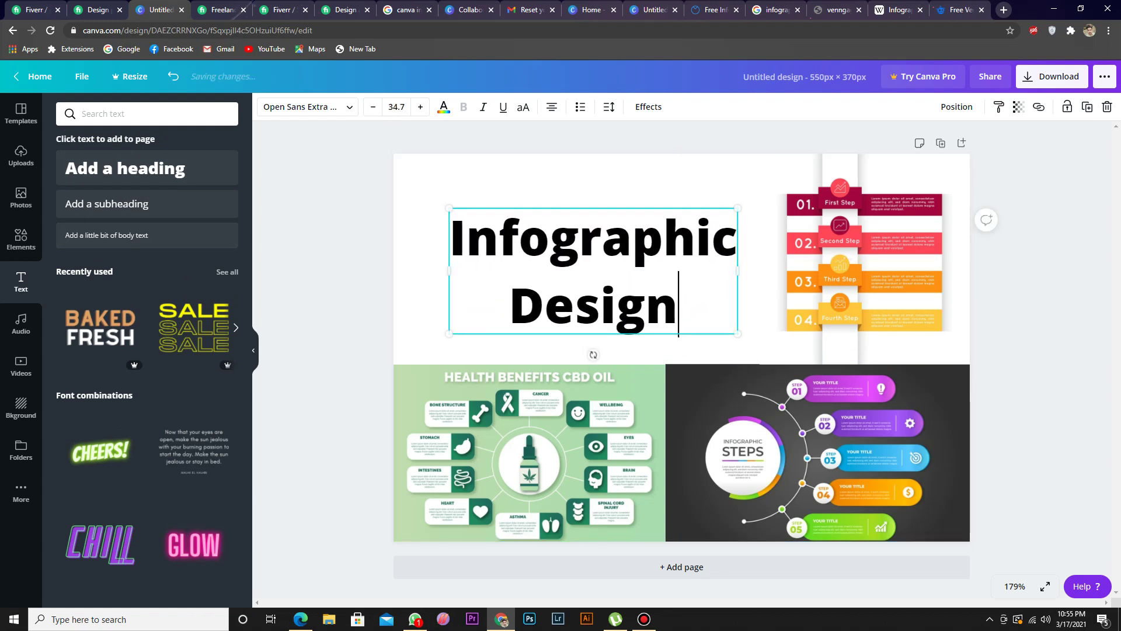
drag(593, 271, 577, 254)
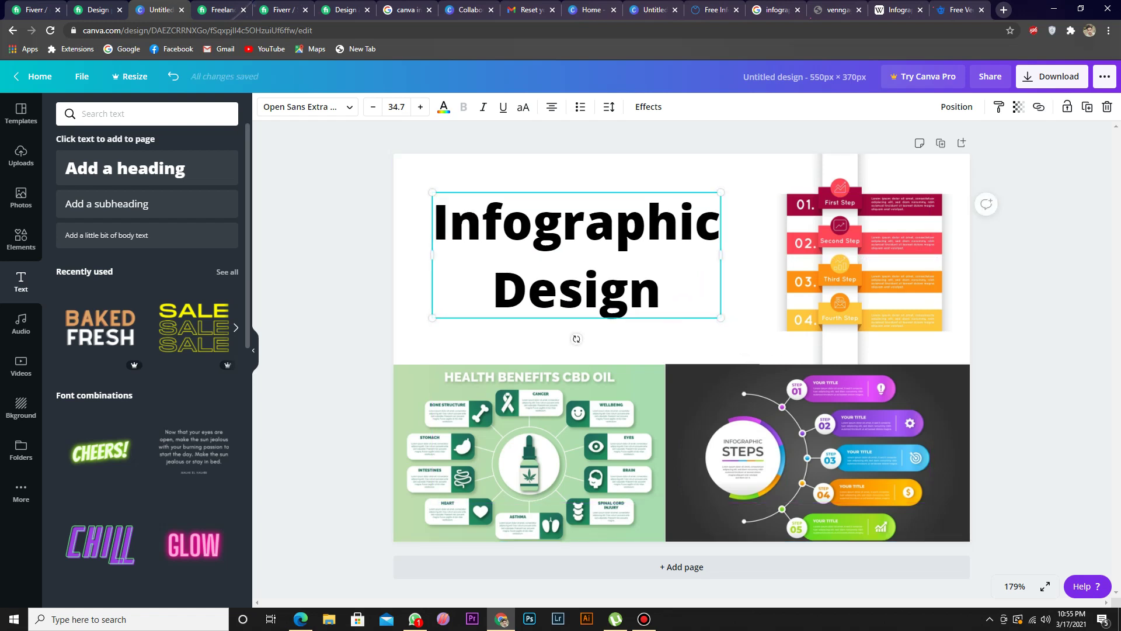
scroll(148, 362, down, 4)
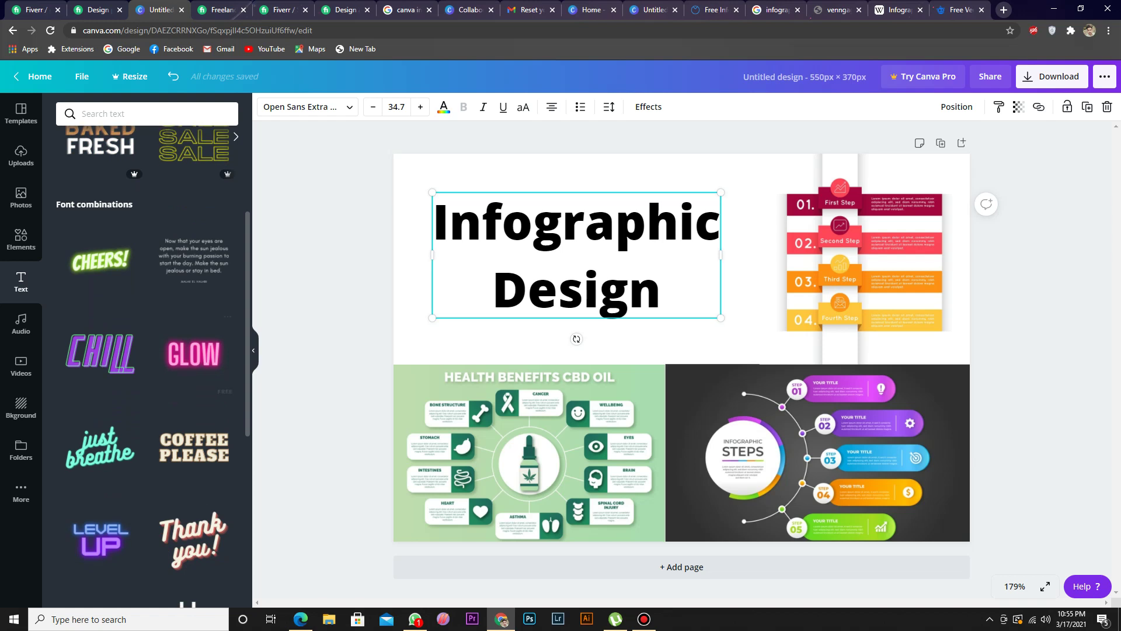
click(21, 238)
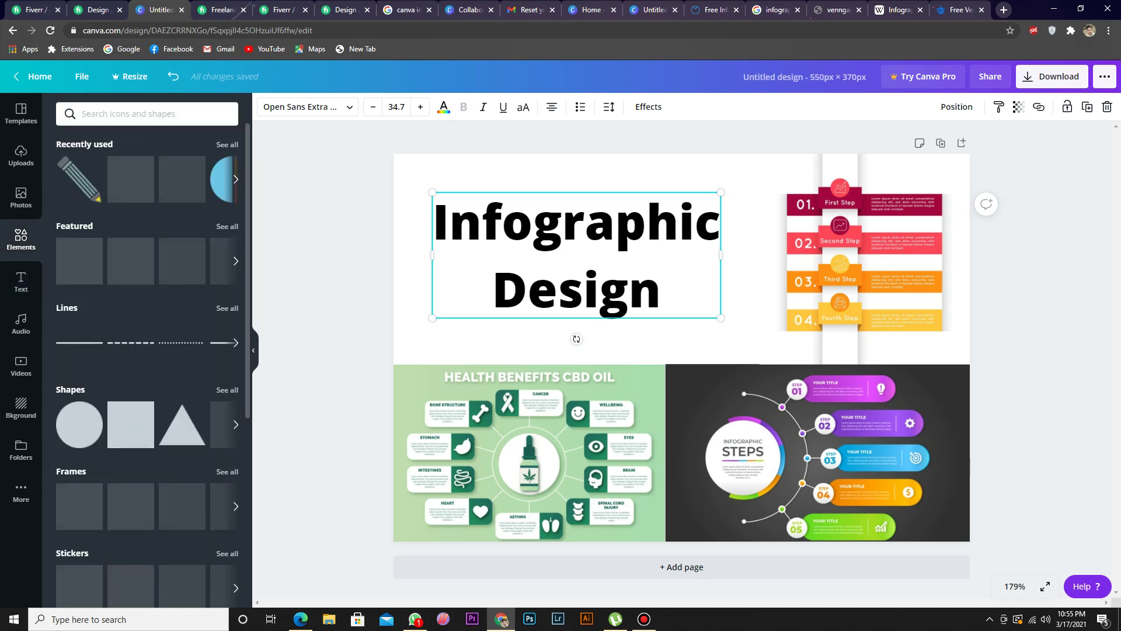
scroll(147, 362, down, 1)
scroll(147, 362, up, 1)
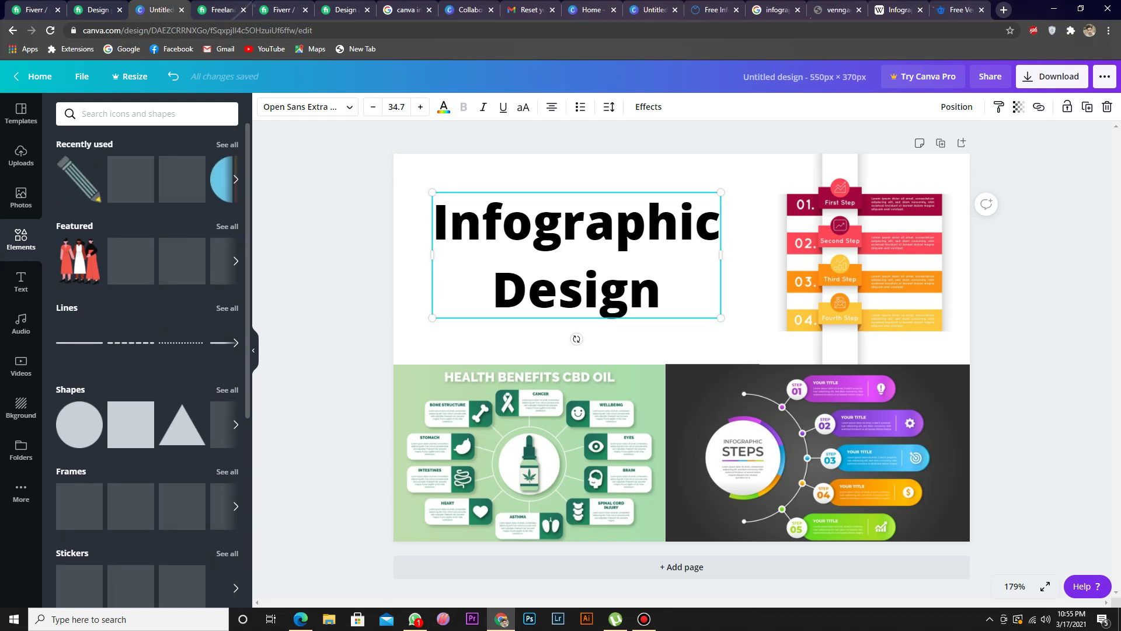
scroll(147, 362, down, 1)
scroll(147, 362, up, 1)
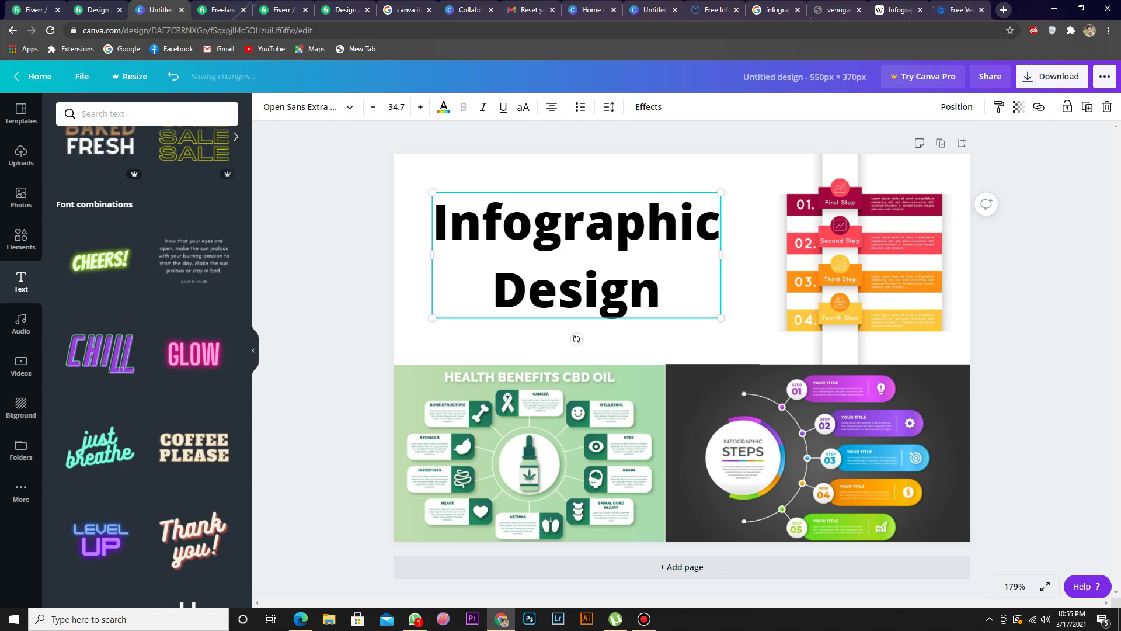
Step: Copy the "Infographic Design" heading text and delete the heading from the page
key(ctrl+a)
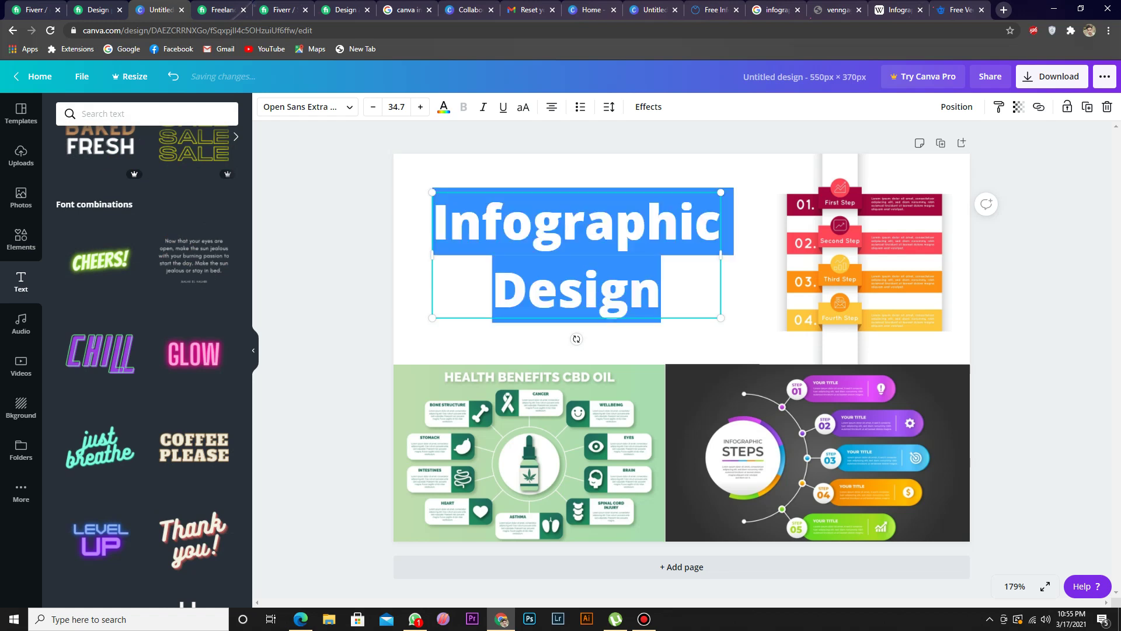
right_click(482, 225)
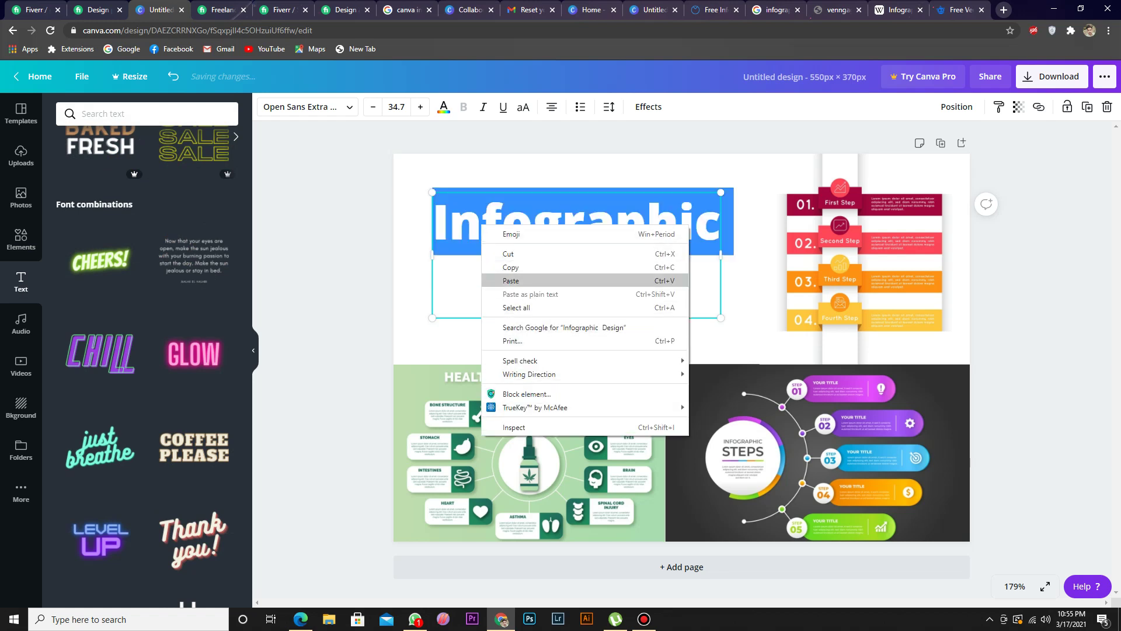
click(508, 266)
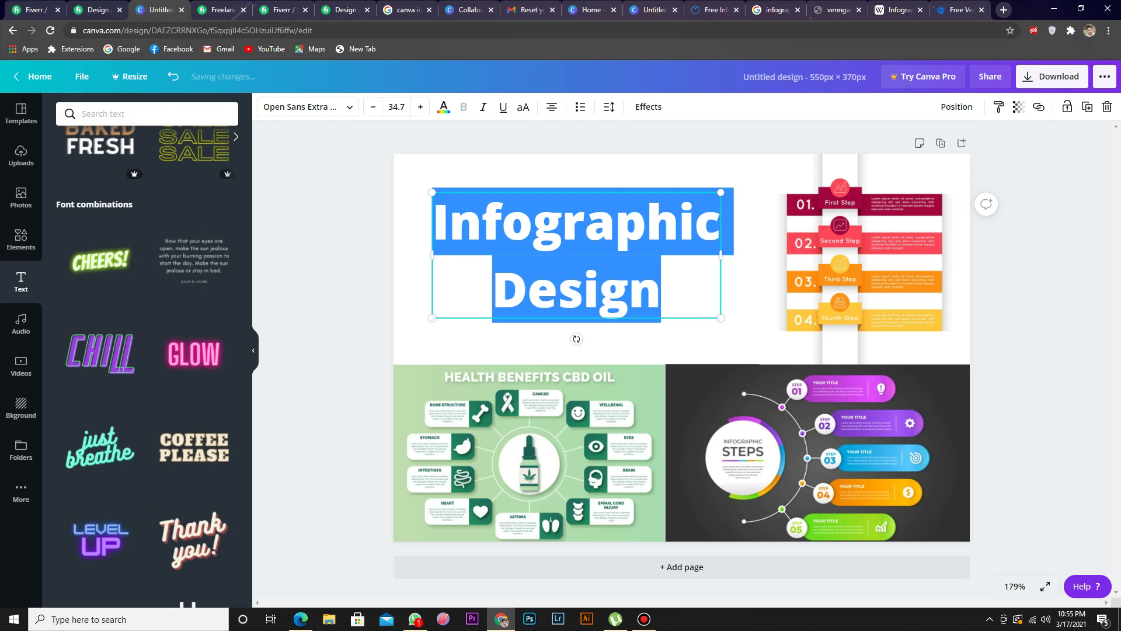
key(BackSpace)
key(Escape)
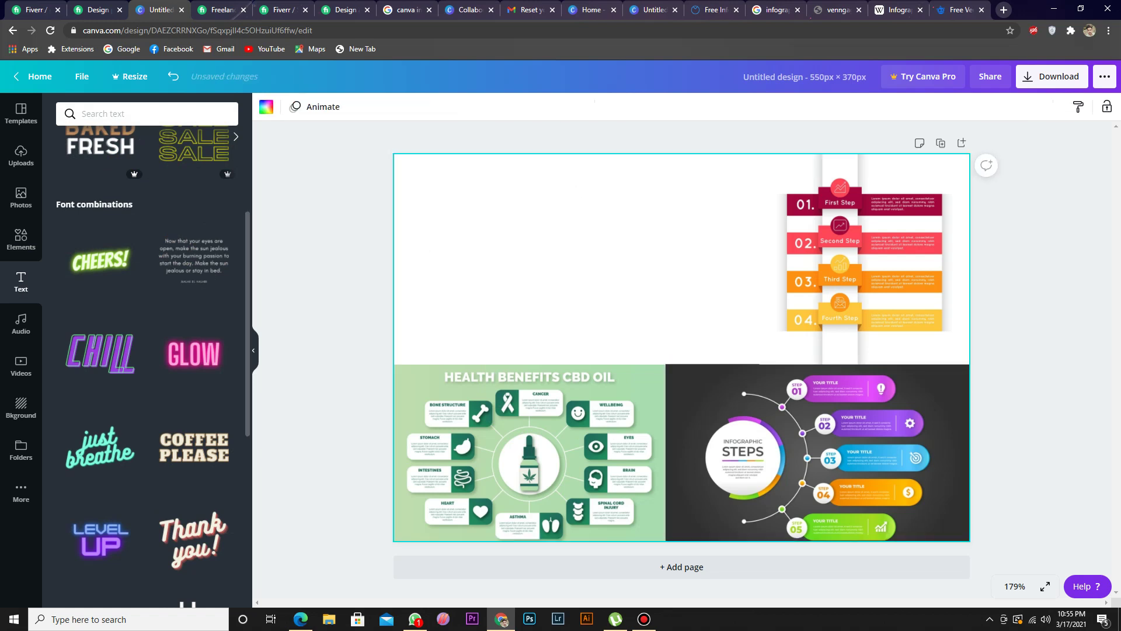
Step: Browse the font combinations for a suitable heading style
scroll(147, 366, down, 8)
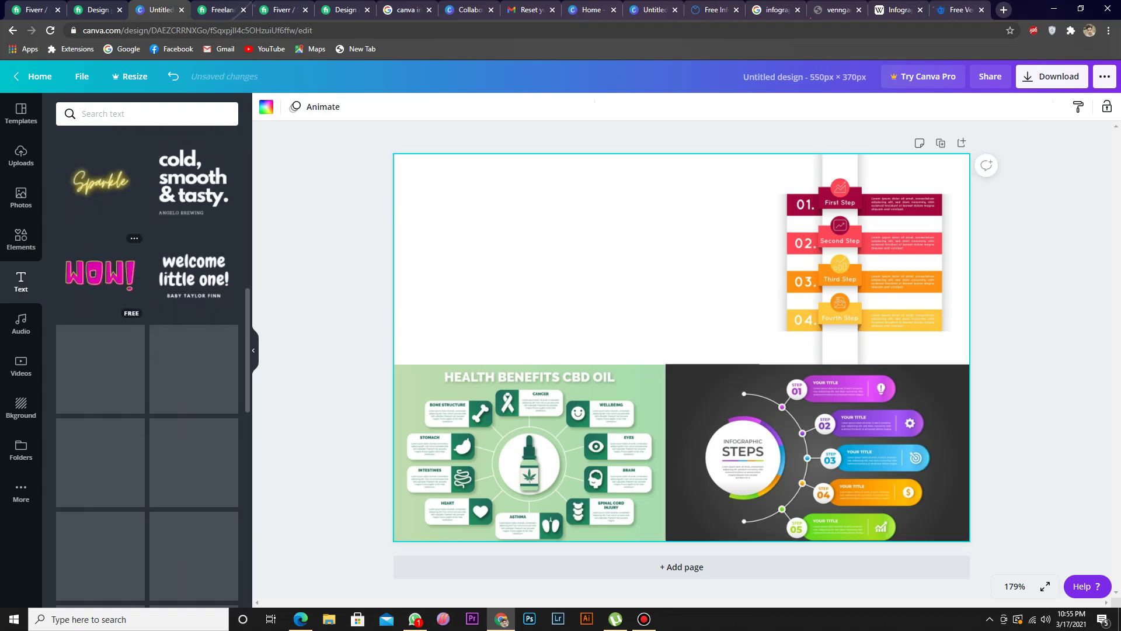
scroll(102, 333, up, 1)
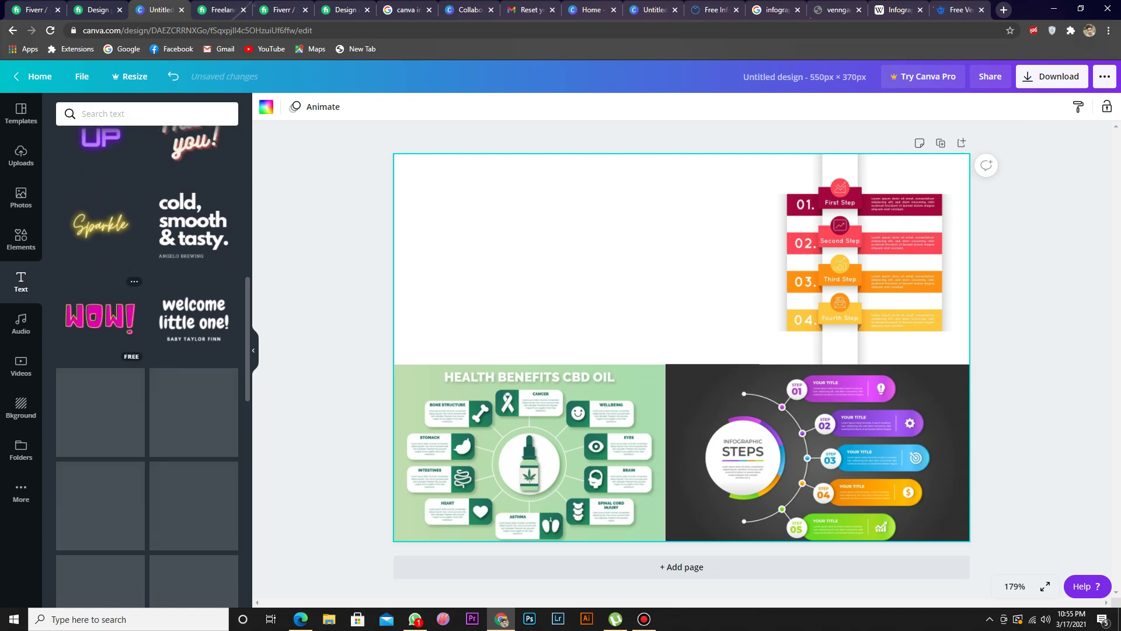
scroll(102, 333, down, 1)
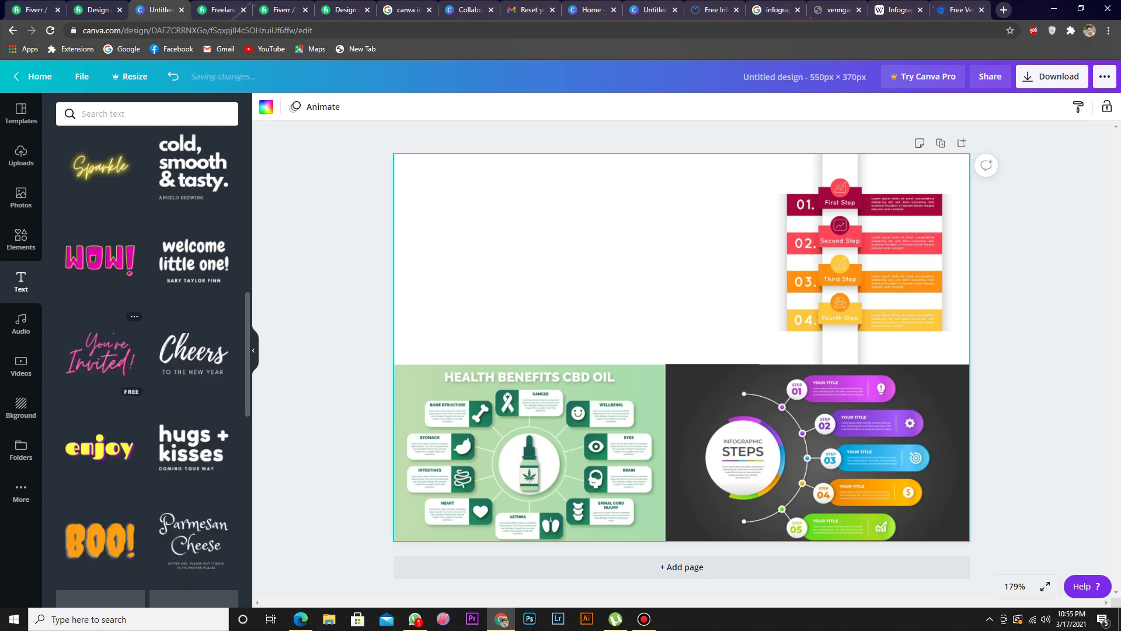
scroll(147, 351, down, 5)
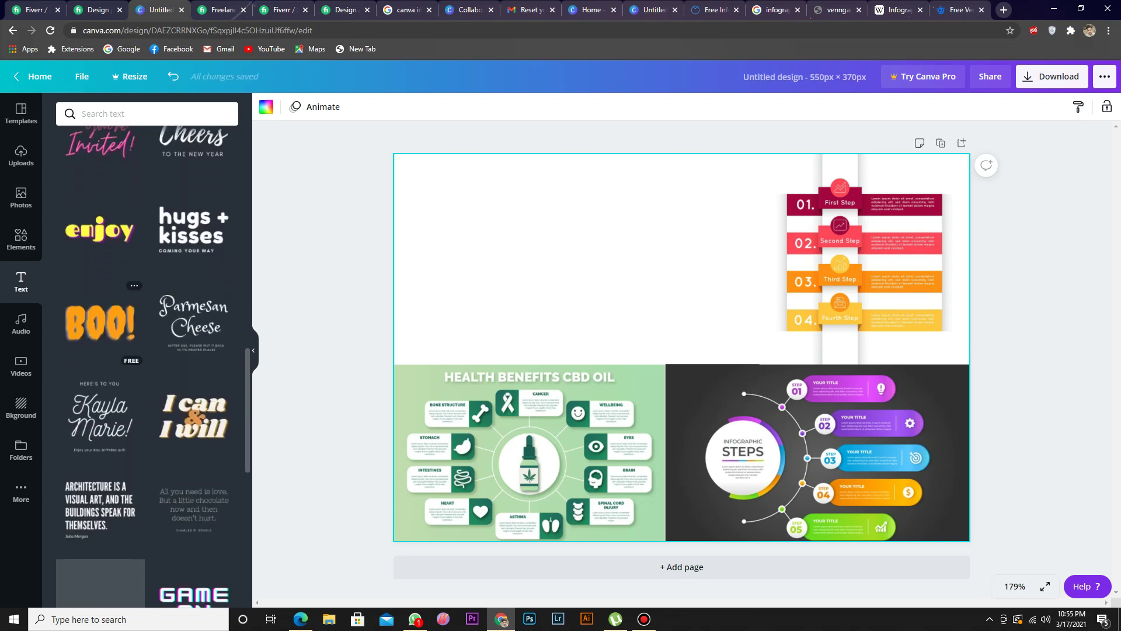
scroll(147, 350, down, 2)
scroll(147, 350, up, 3)
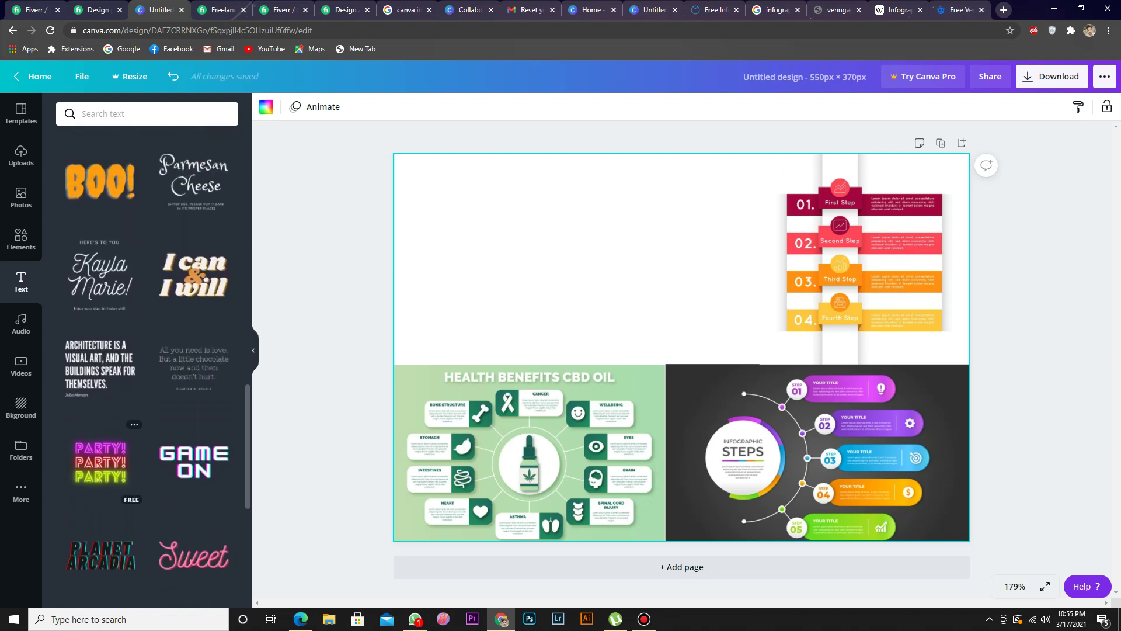
scroll(147, 374, up, 4)
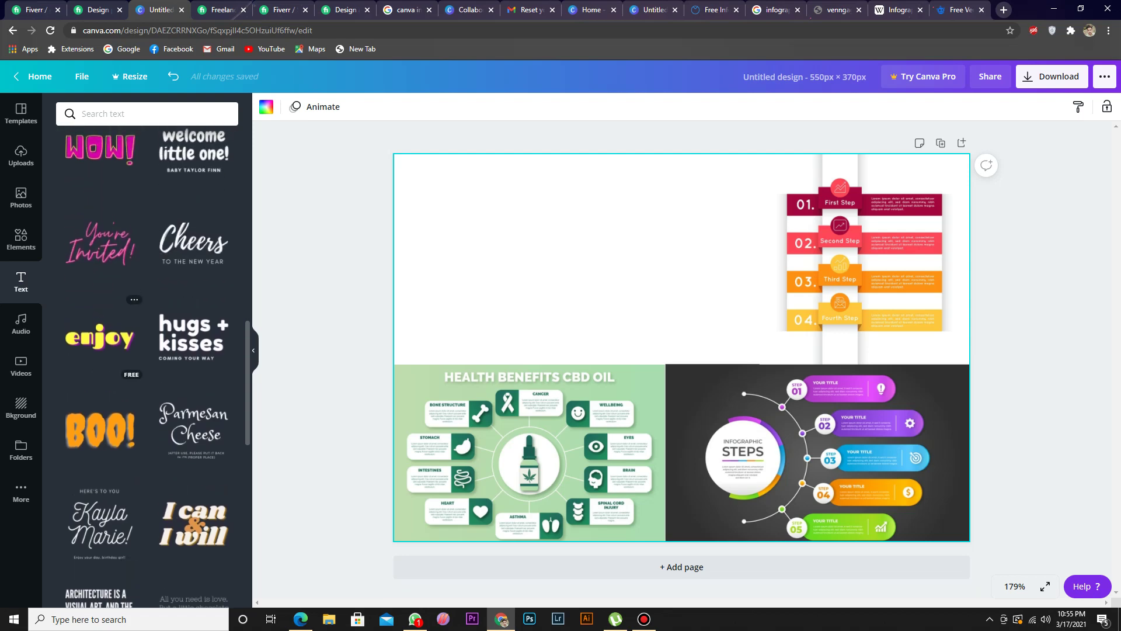
scroll(147, 350, down, 5)
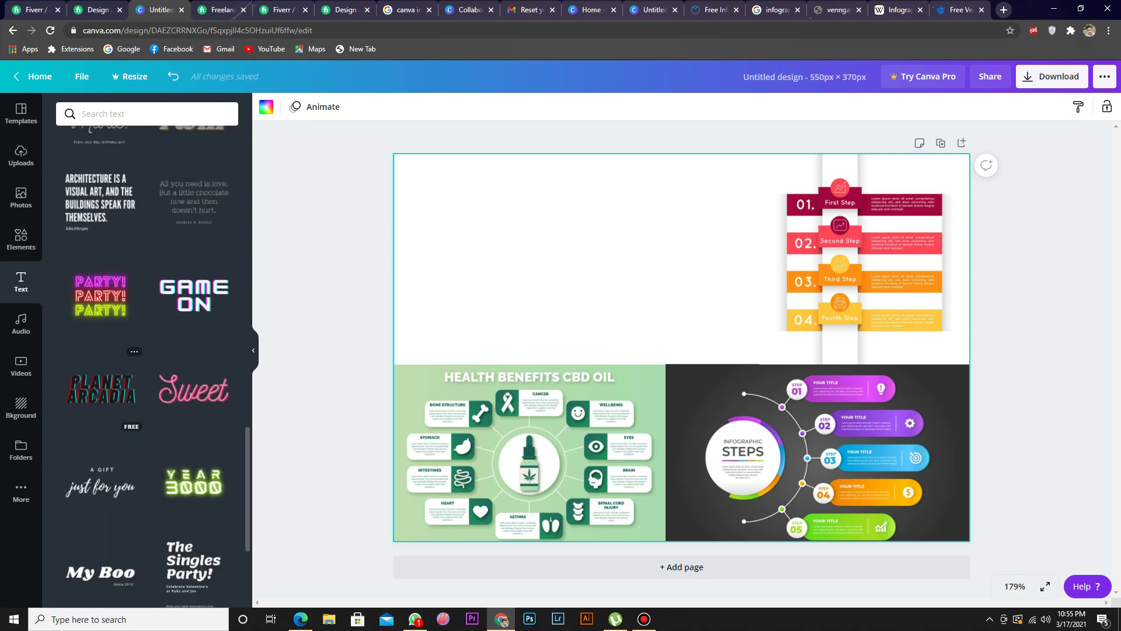
scroll(147, 362, down, 7)
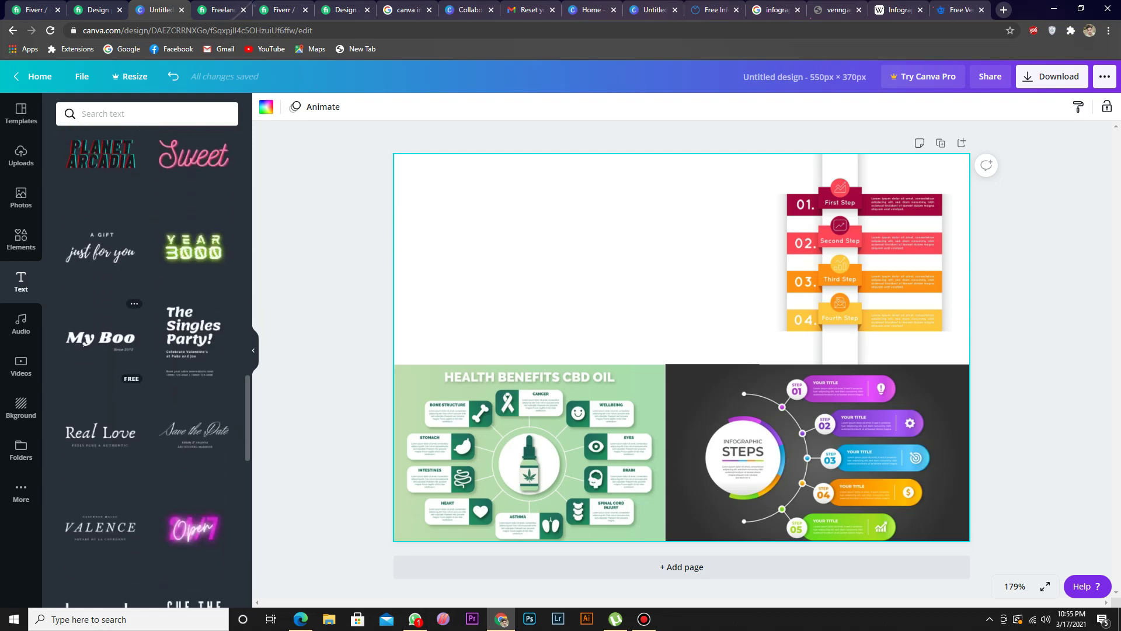
scroll(117, 362, down, 6)
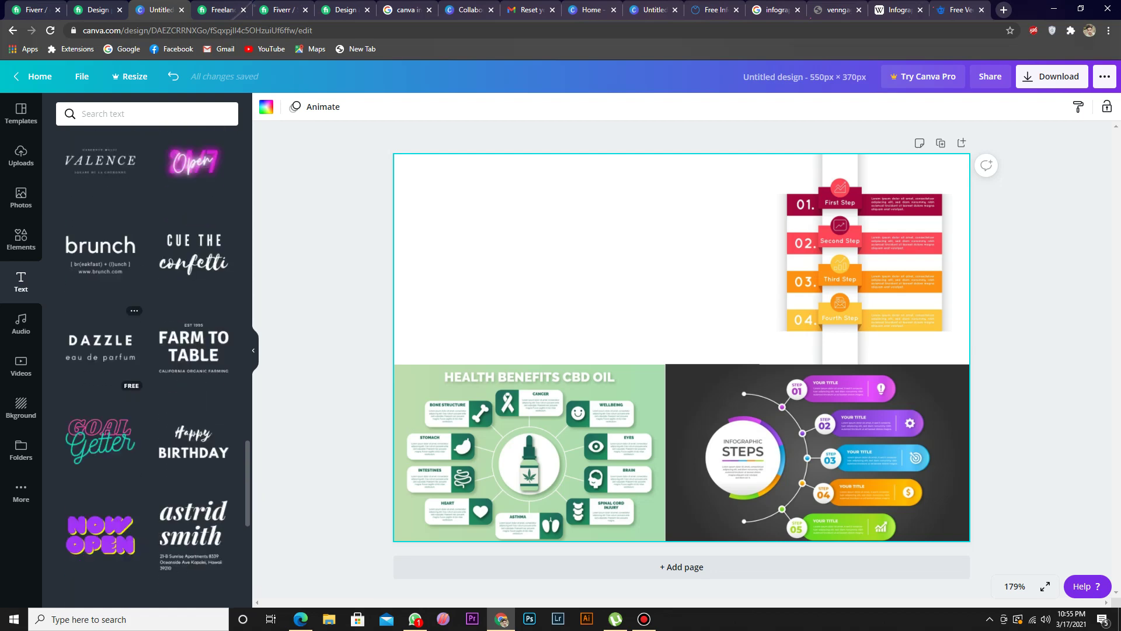
scroll(117, 362, down, 3)
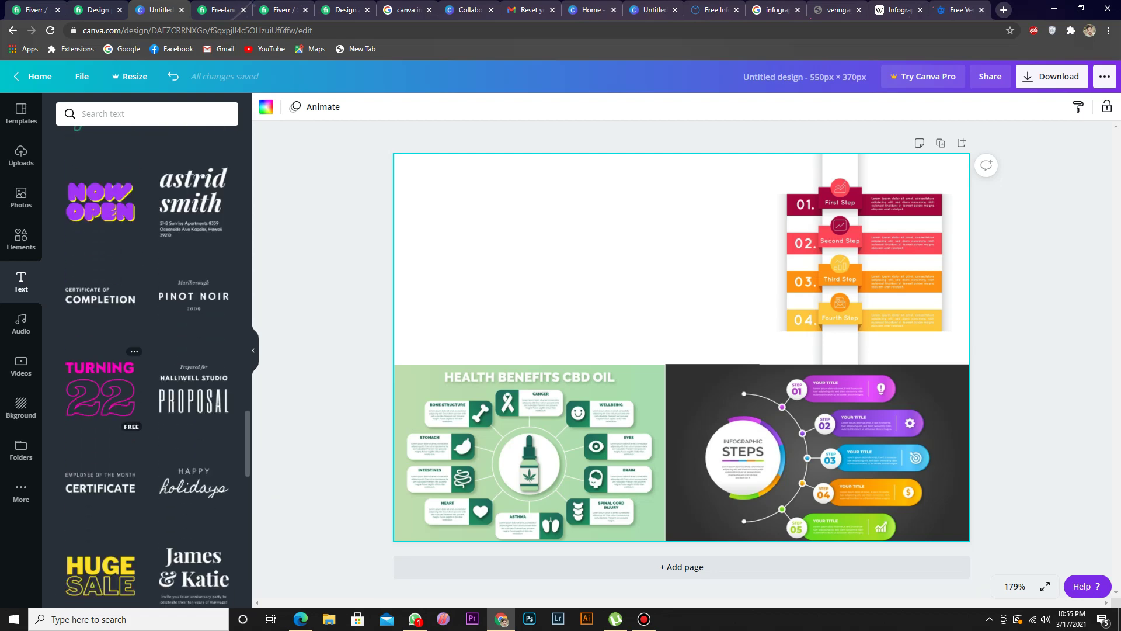
scroll(117, 362, down, 3)
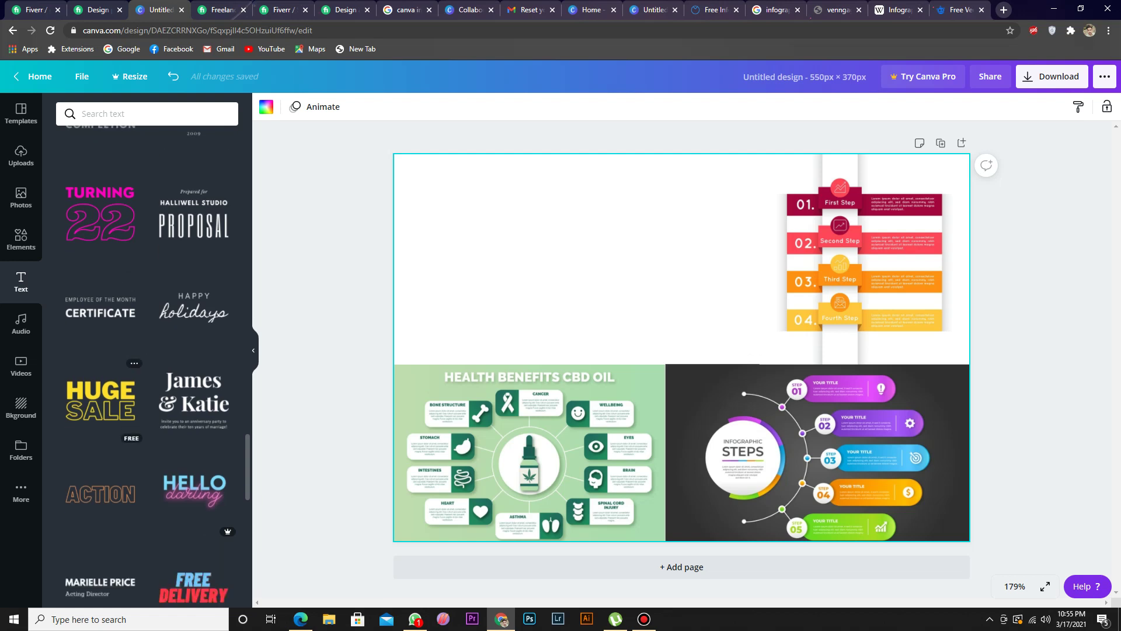
Step: Add the "HUGE SALE" font combination in the blank upper-left area and replace "HUGE" with "Infographic" at font size 29.1
click(99, 400)
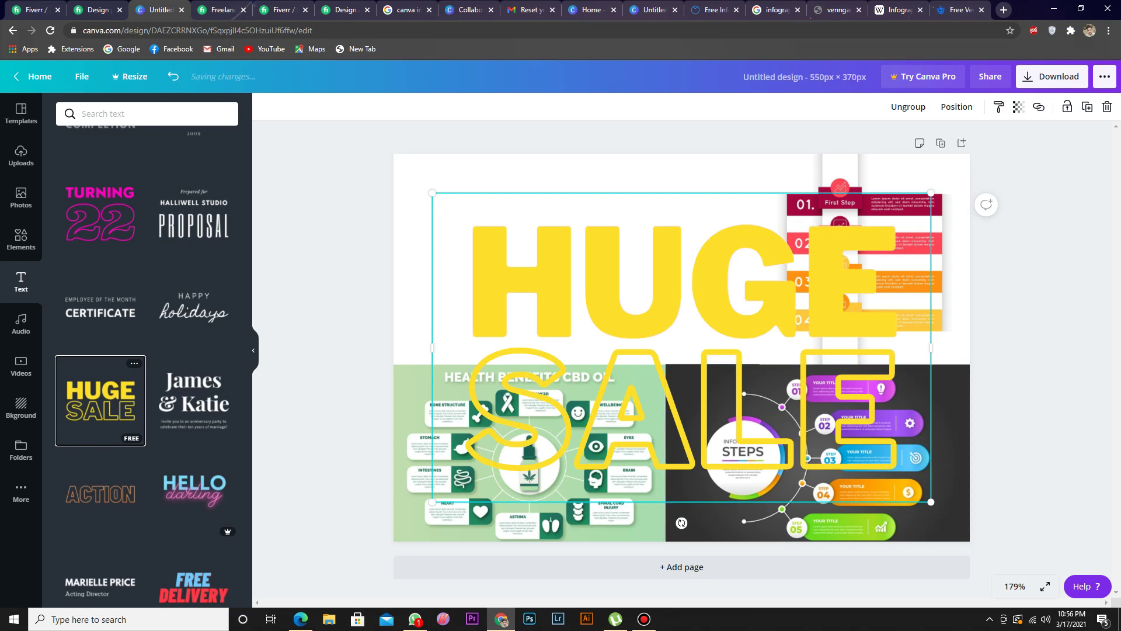
double_click(569, 240)
double_click(569, 240)
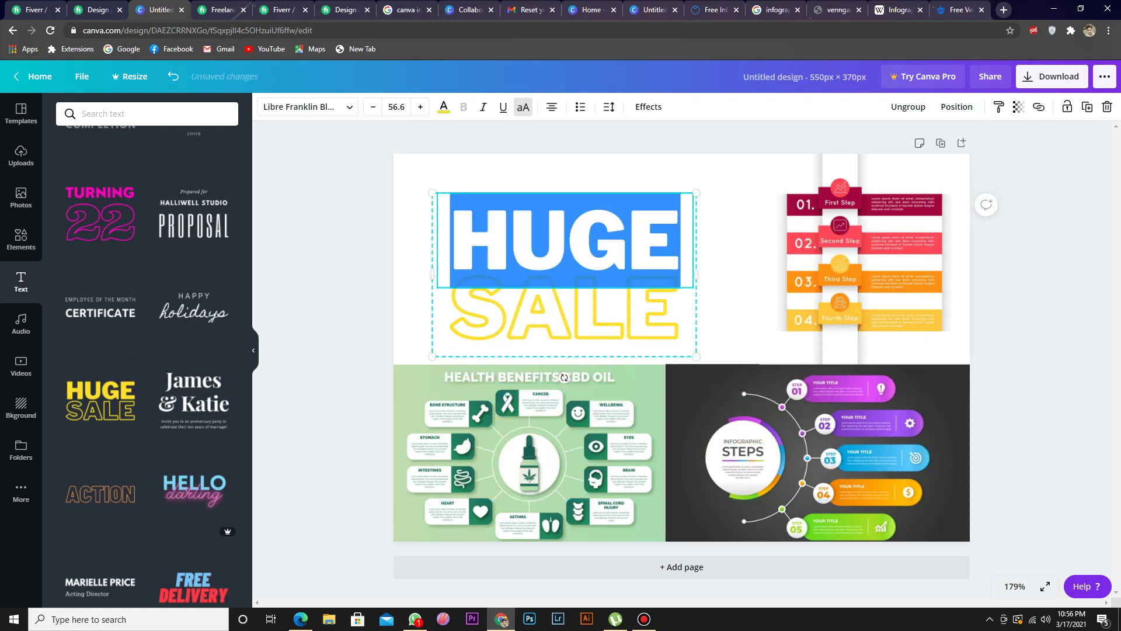
text(INFO)
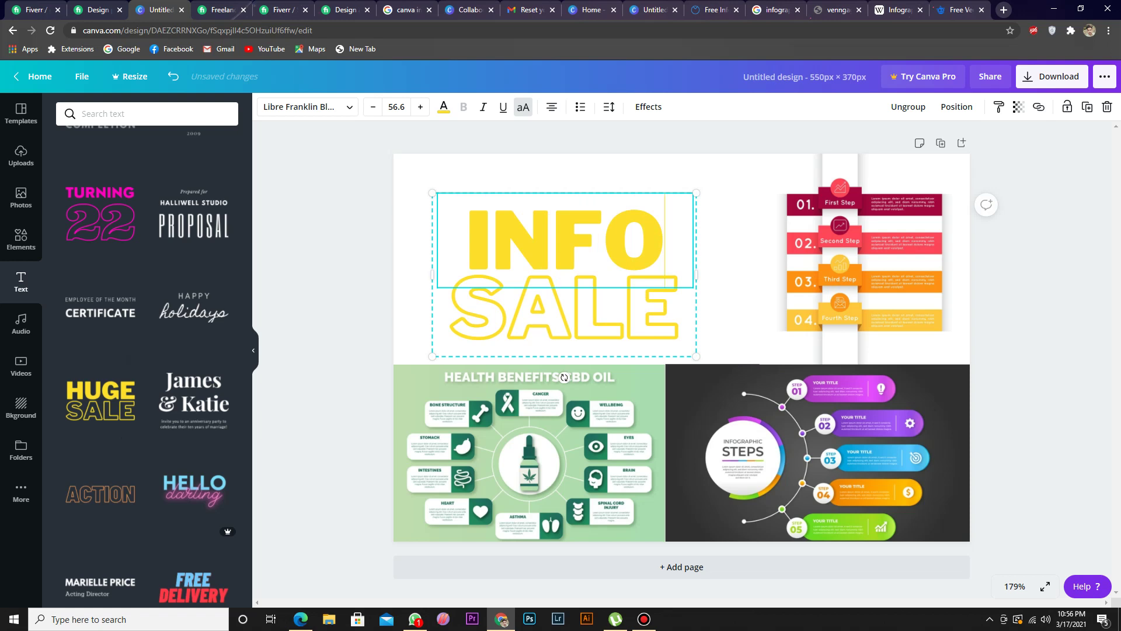
key(ctrl+shift+k)
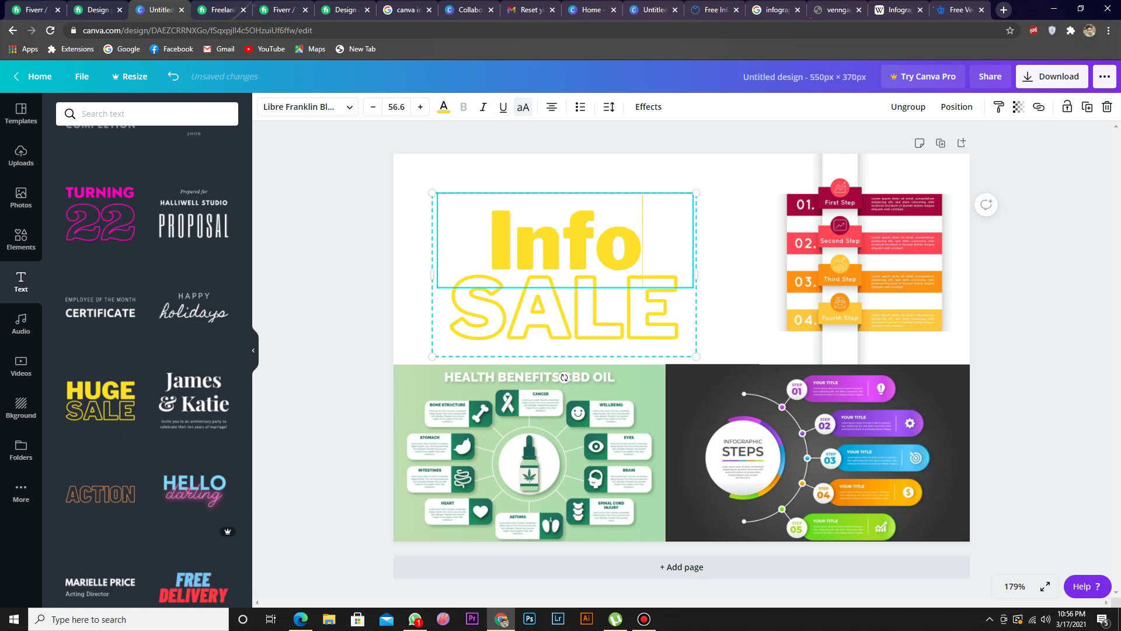
text(graphic)
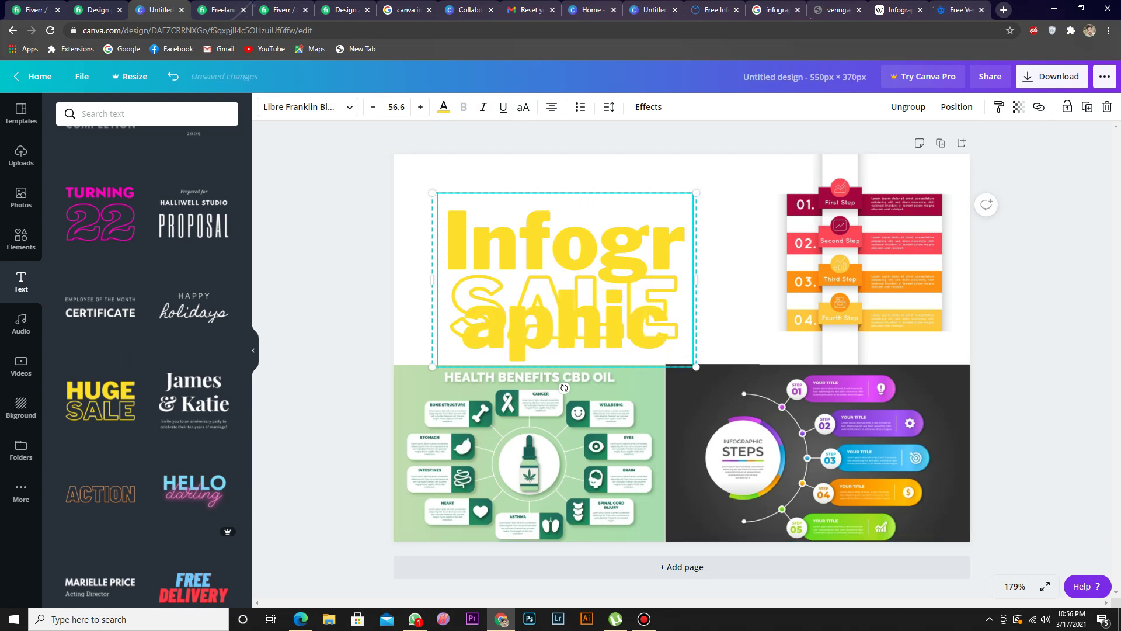
drag(696, 279, 695, 241)
Step: Delete the yellow "Infographic" text and the outlined "SALE" text from the page
double_click(564, 217)
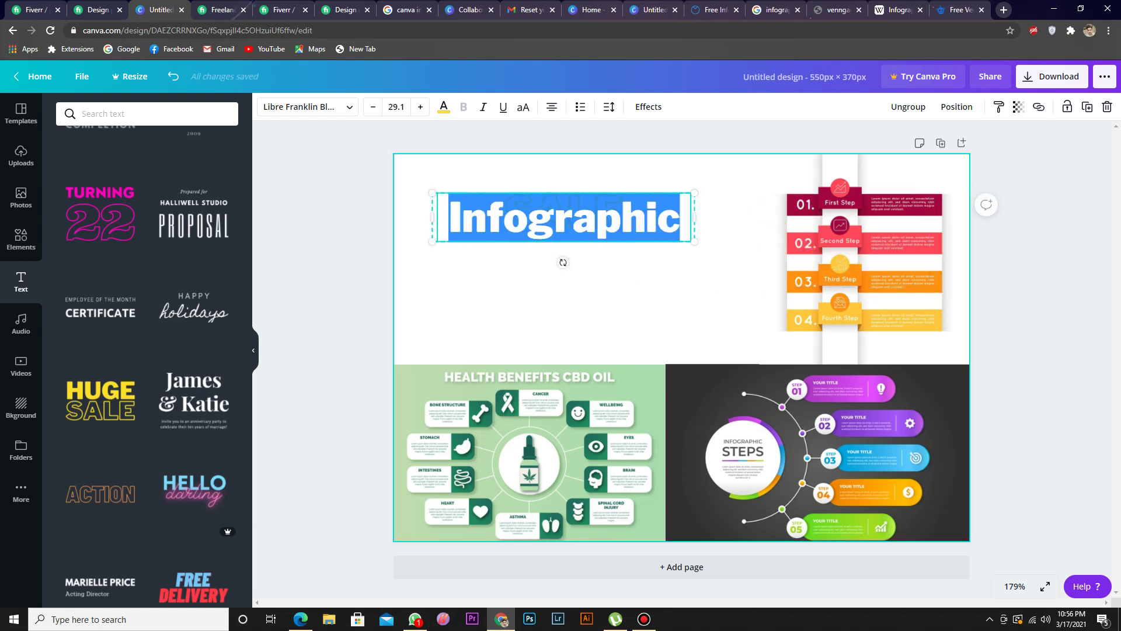
click(613, 298)
click(563, 219)
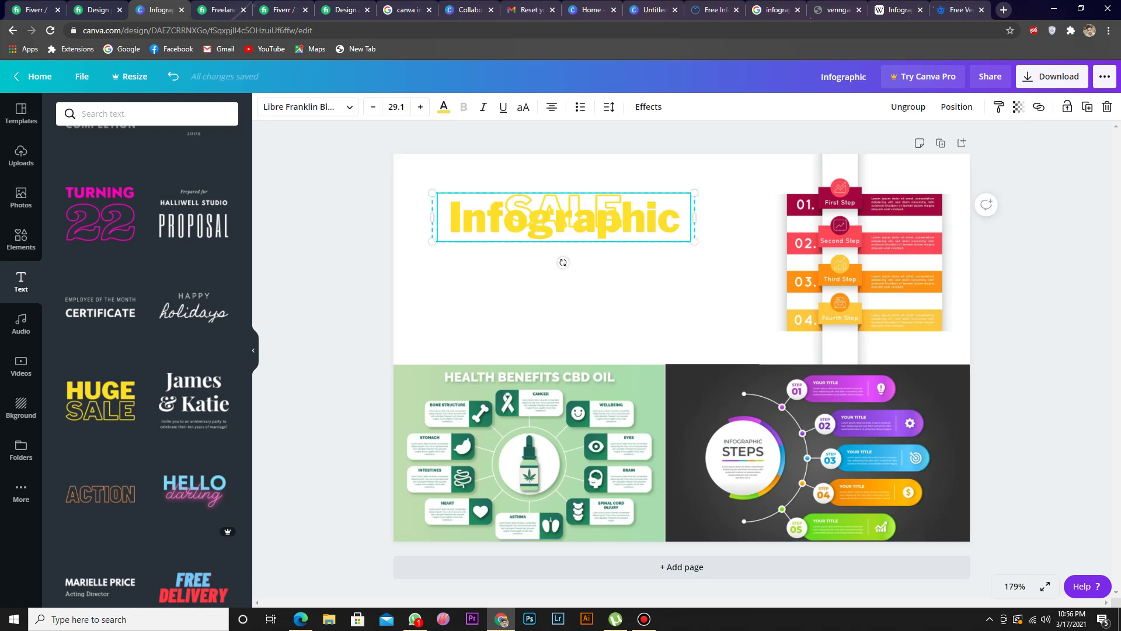
key(Delete)
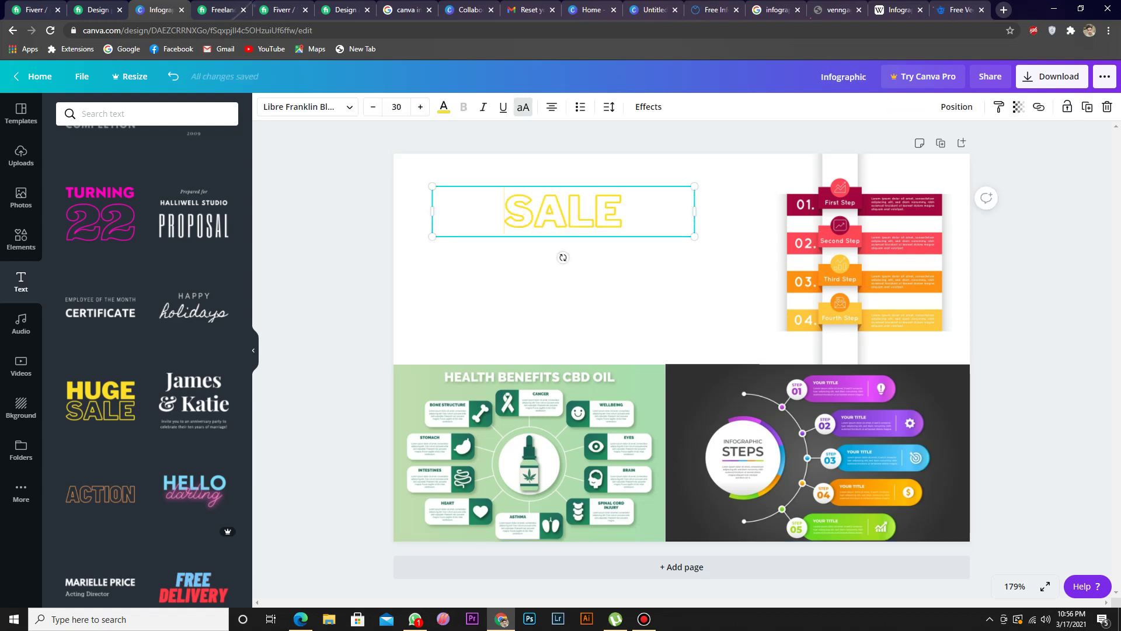
key(Delete)
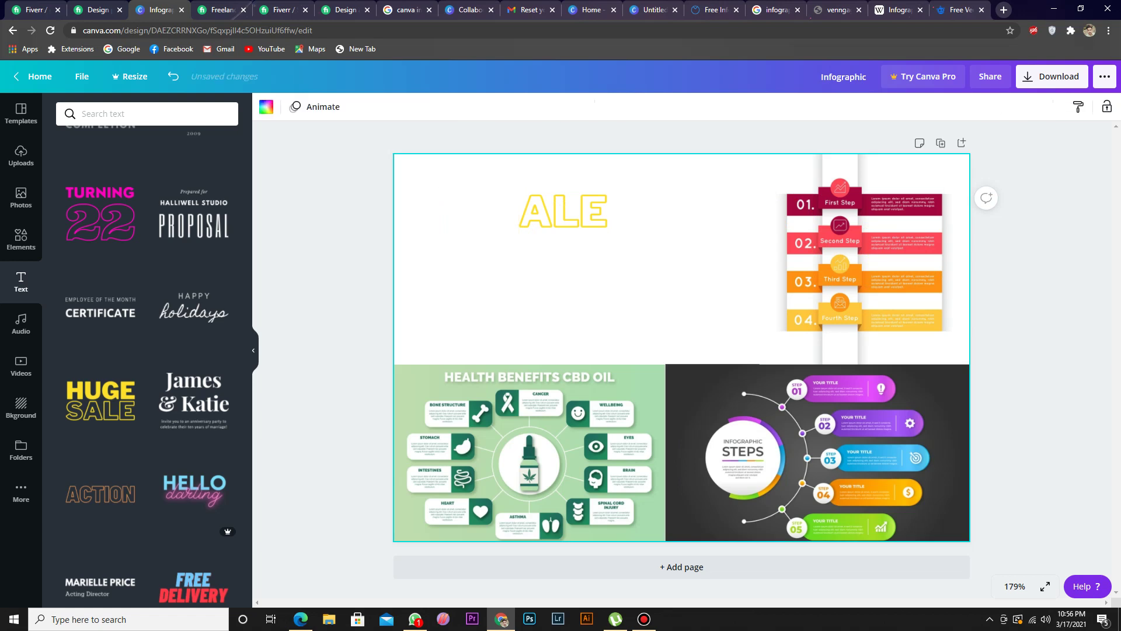
key(Delete)
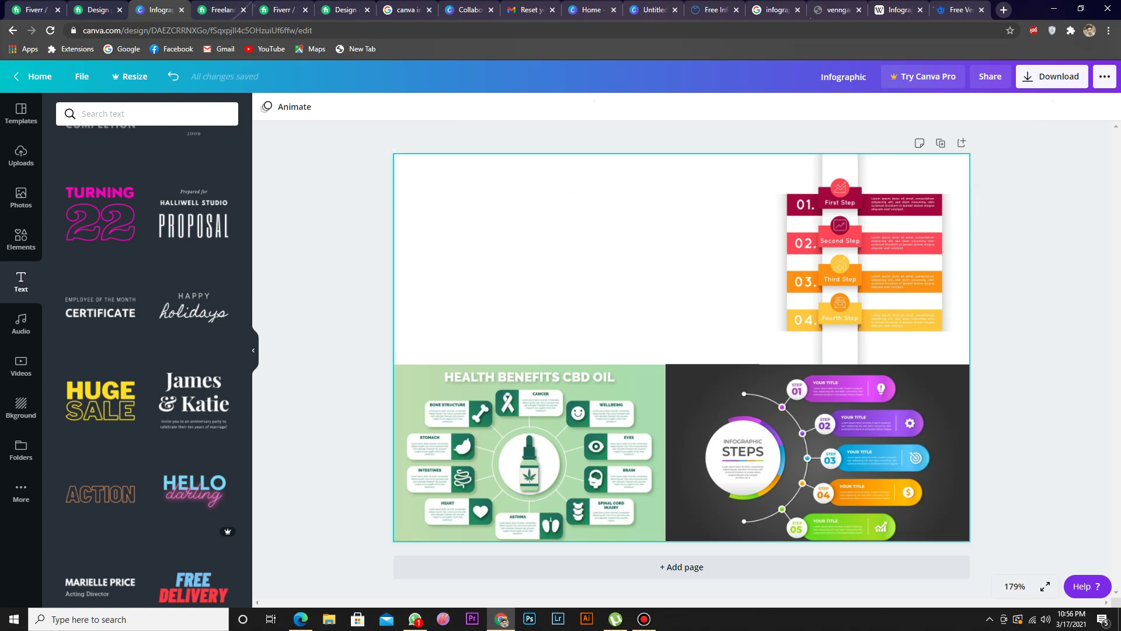
Step: Try placing the "BABY BOY!" font combination on the page
scroll(193, 327, down, 6)
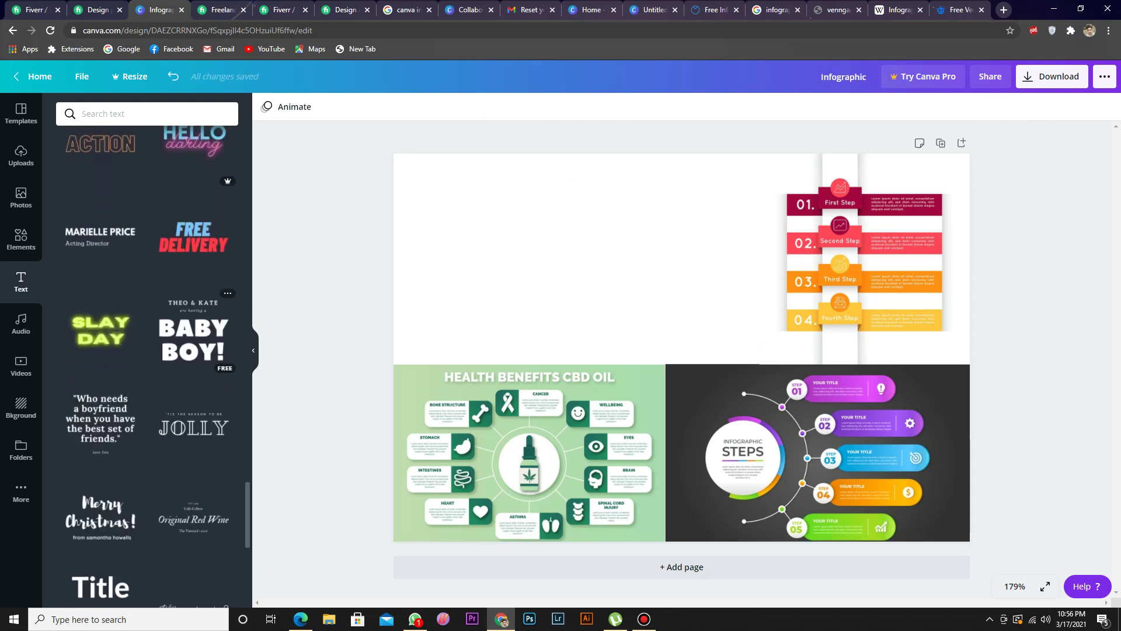
scroll(147, 366, down, 4)
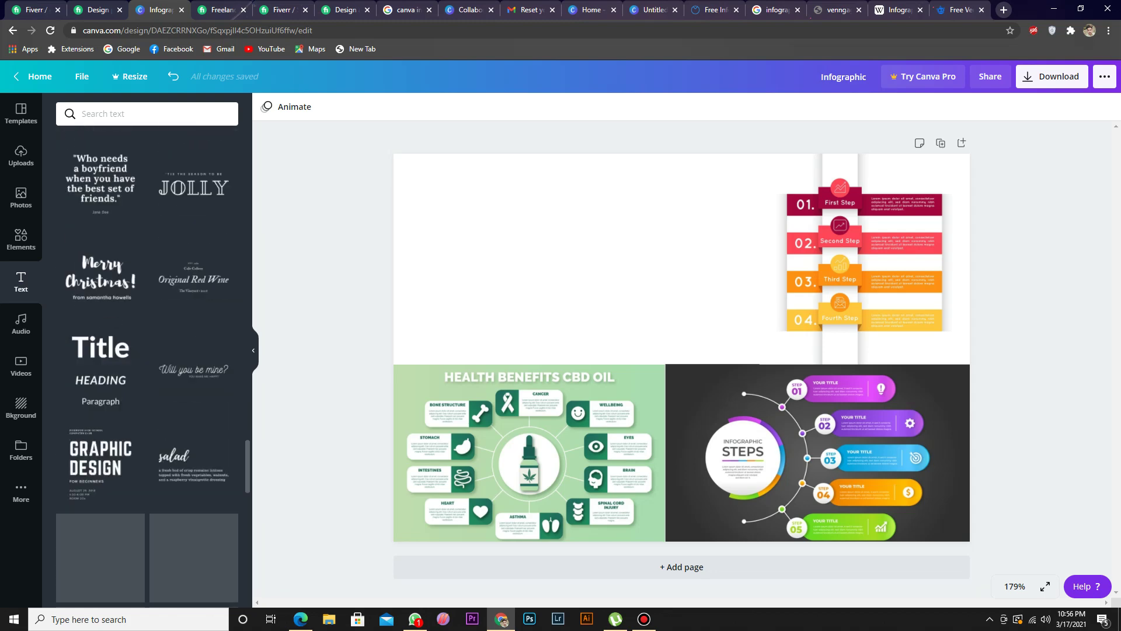
scroll(192, 233, up, 2)
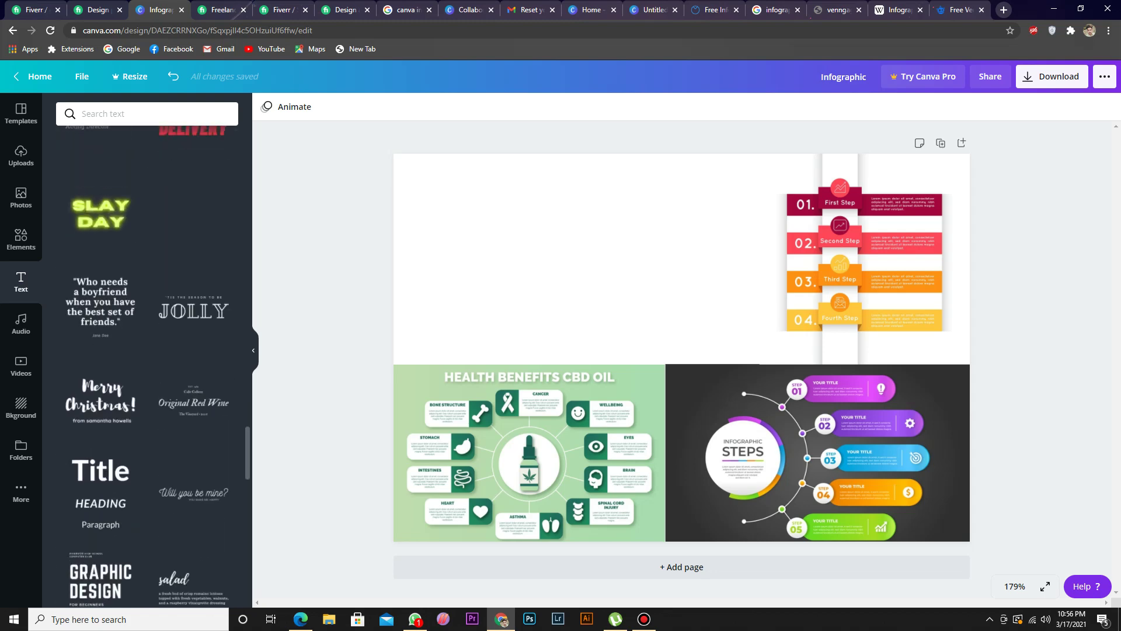
click(198, 231)
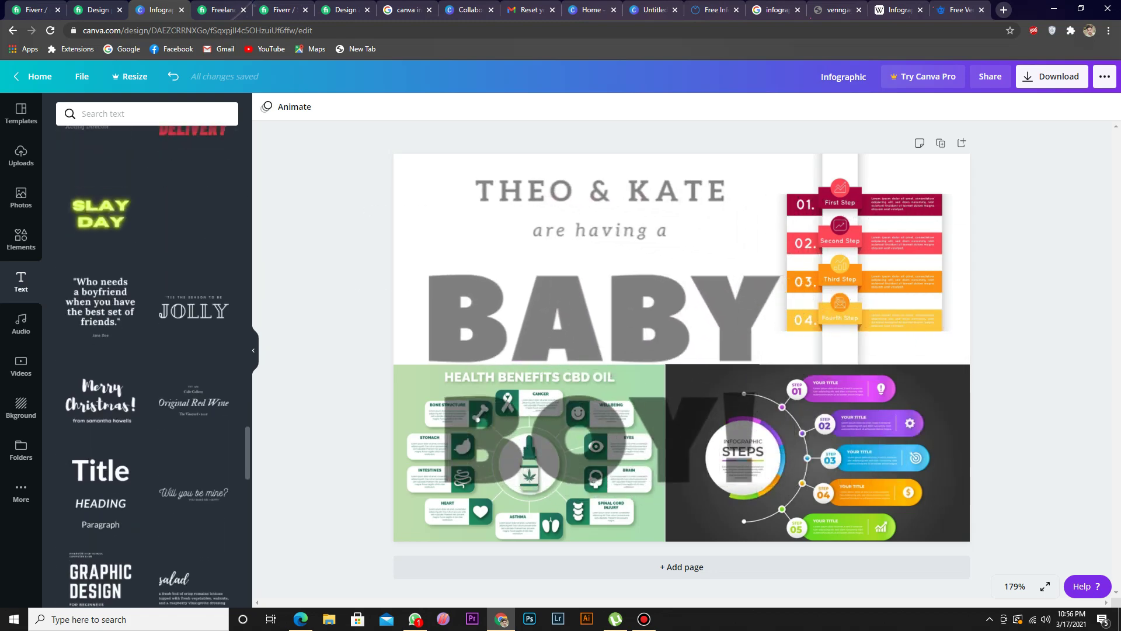
drag(605, 331, 141, 236)
Step: Try adding the "RODEO" font combination and dismiss the upgrade offer
scroll(117, 257, down, 7)
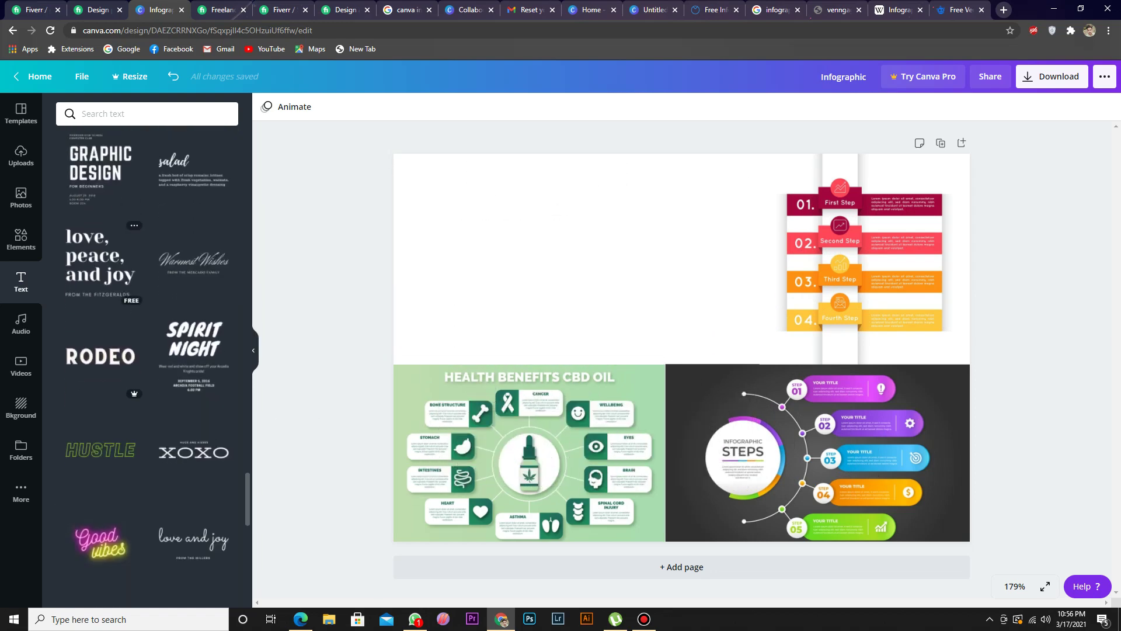
scroll(117, 292, up, 1)
click(102, 424)
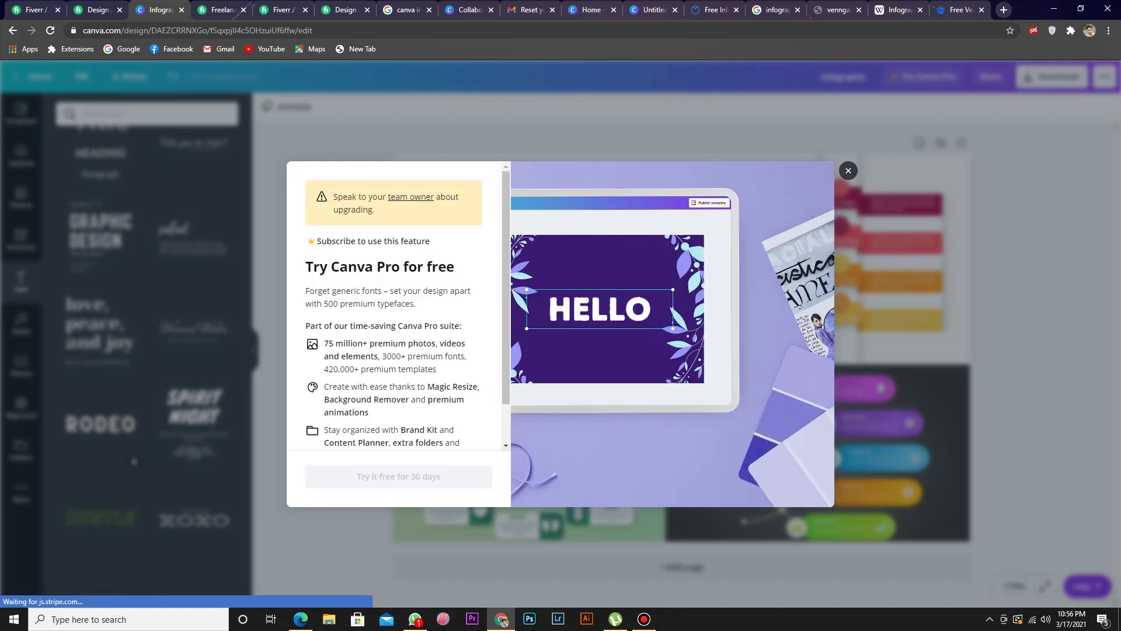
click(848, 171)
Step: Add the "Title, Heading, Paragraph" font combination to the page and clear its "HEADING" line
scroll(192, 351, up, 2)
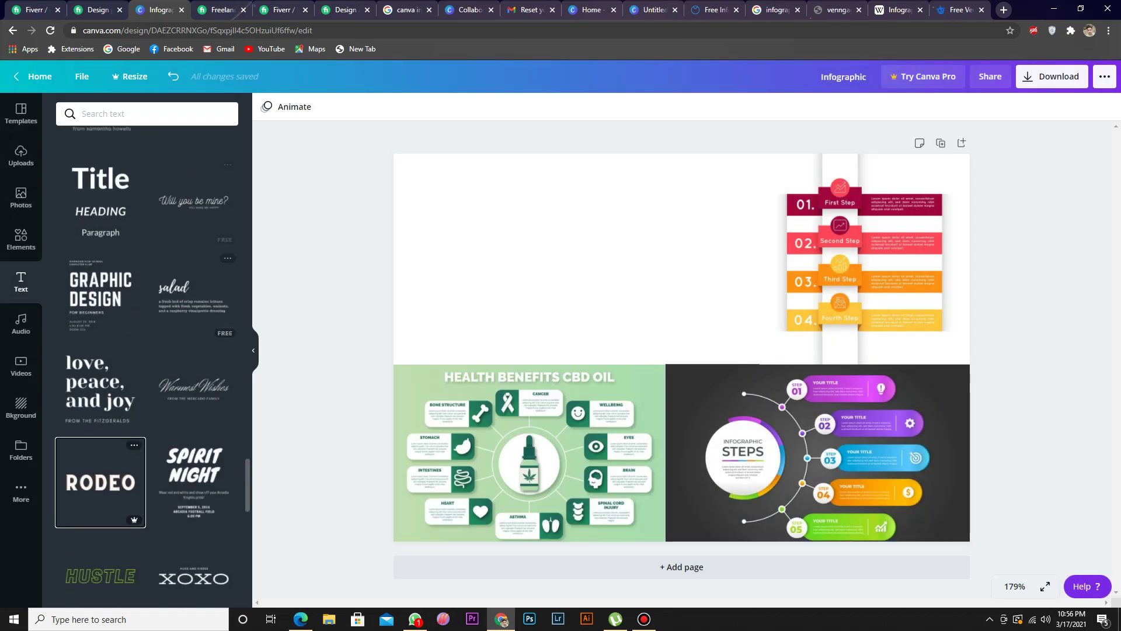
drag(100, 257, 578, 362)
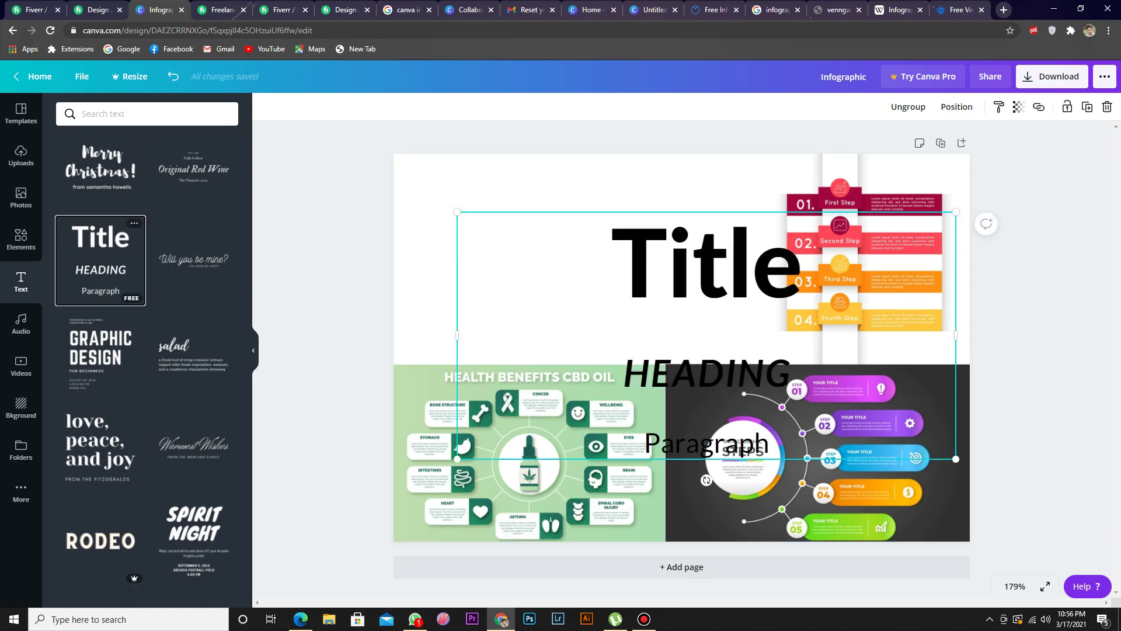
double_click(707, 373)
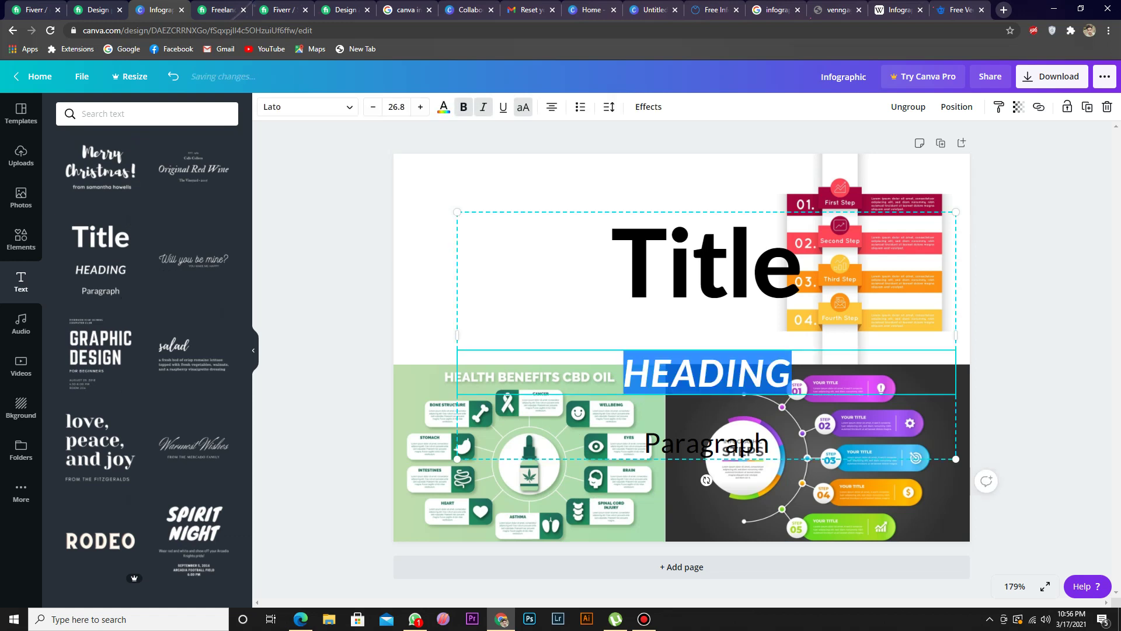
key(BackSpace)
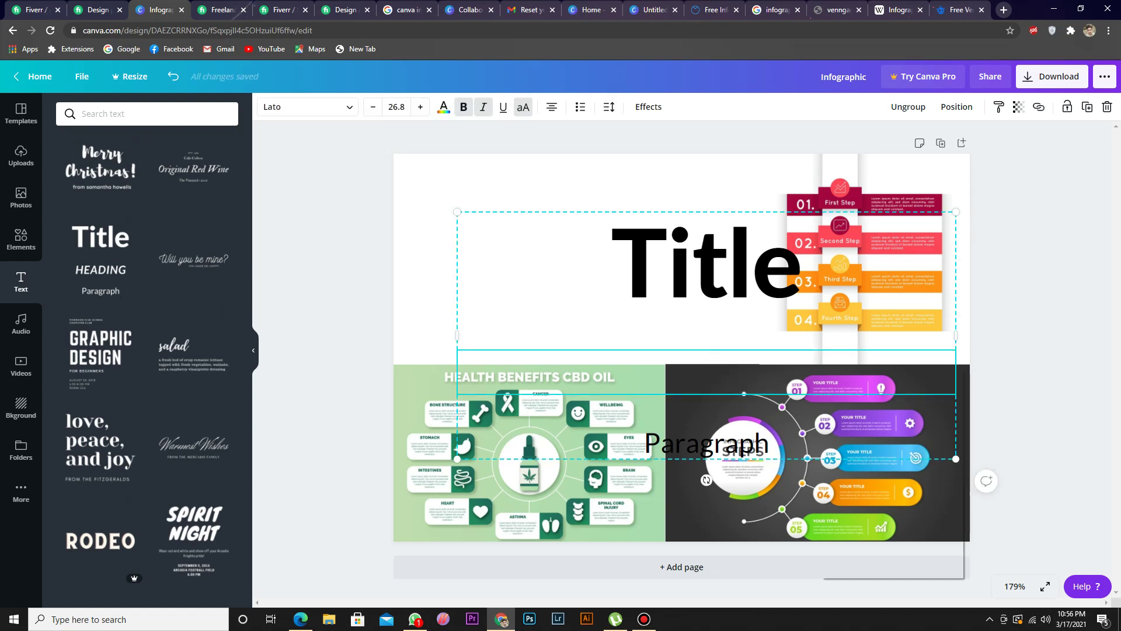
right_click(820, 368)
key(Escape)
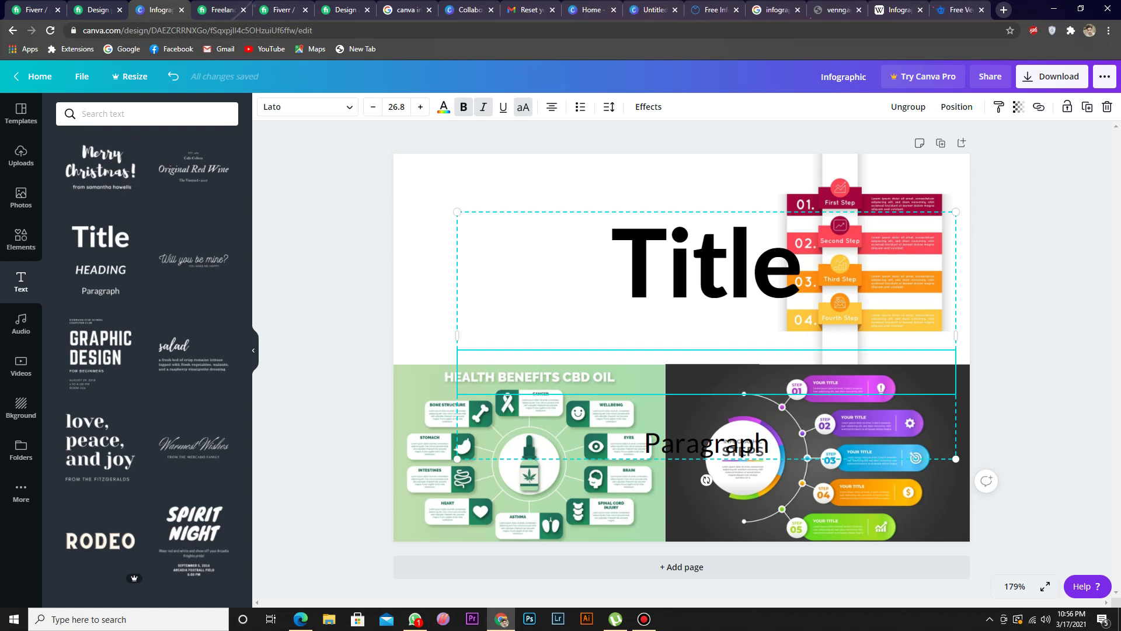
Step: Replace the "Title" text of the font combination with "Infographic"
click(707, 268)
text(Inf)
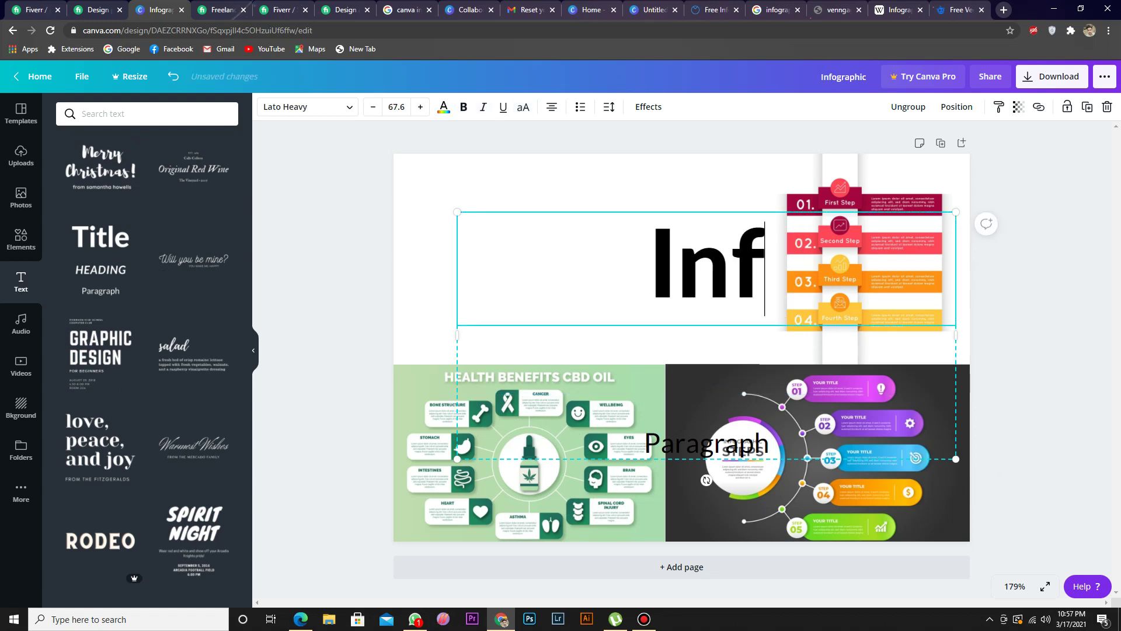
text(ographi)
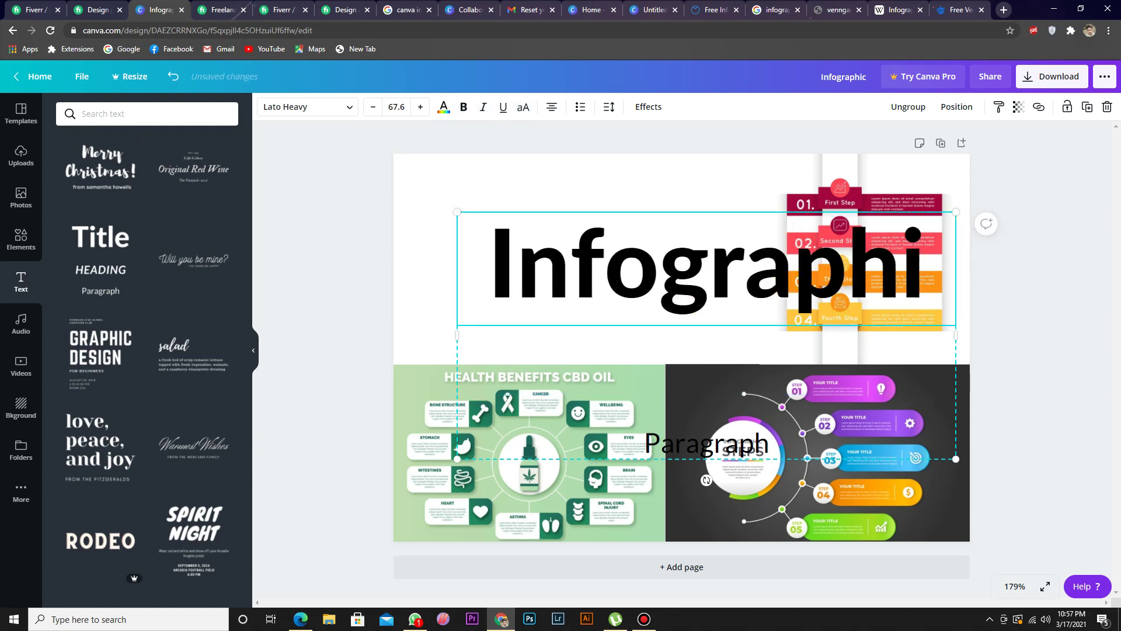
text(c)
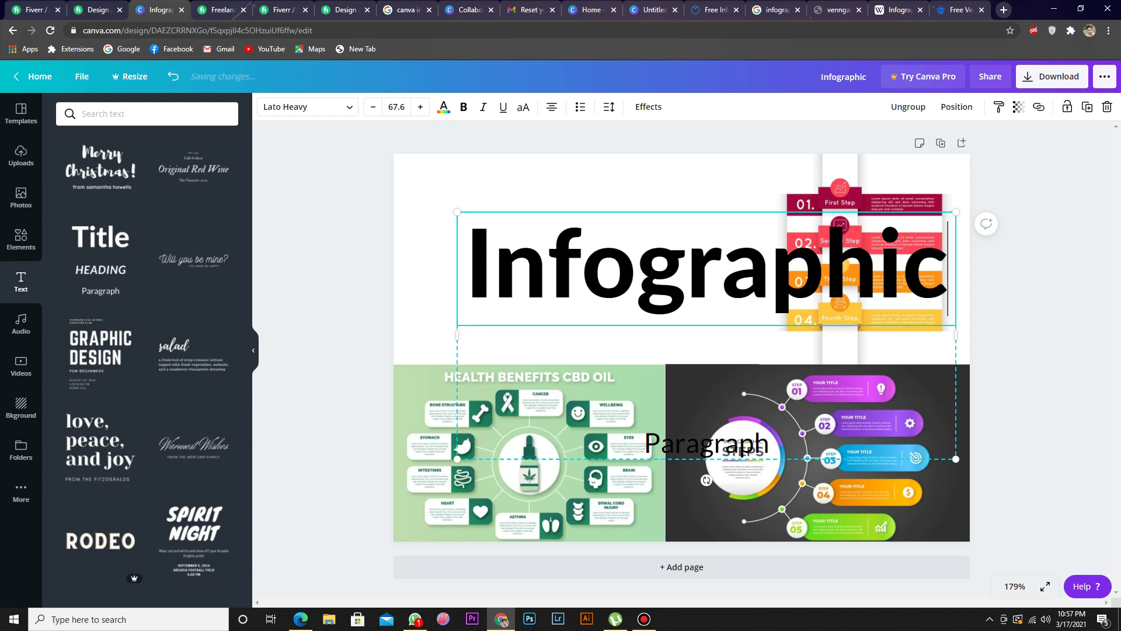
Step: Fill the emptied heading line below "Infographic" with the text "DESIGN"
click(706, 372)
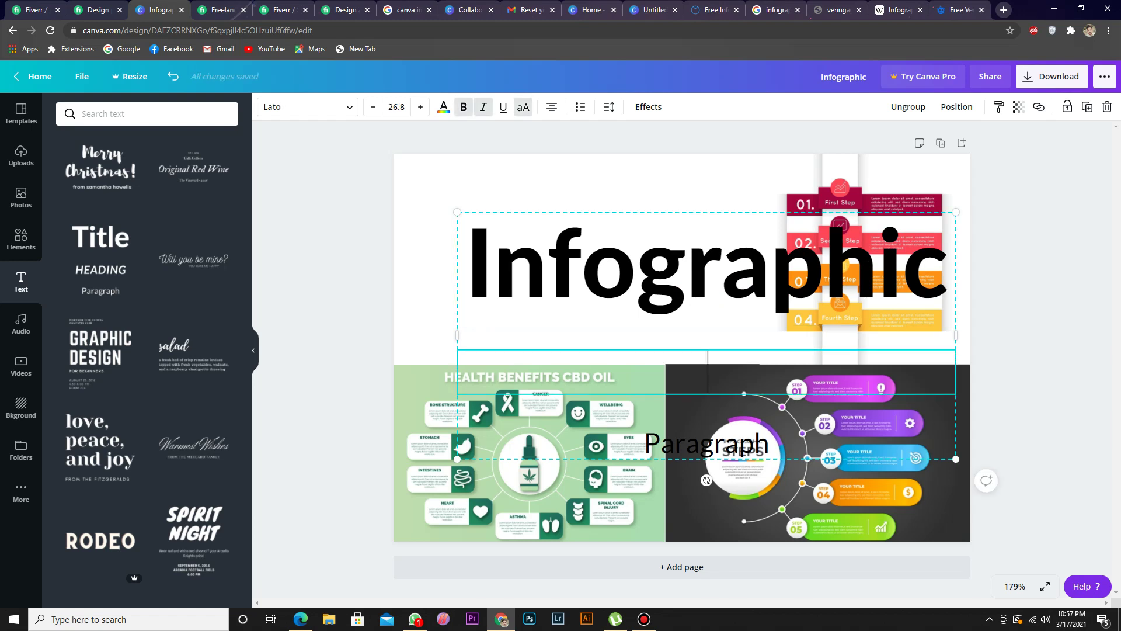
text(DESIGN)
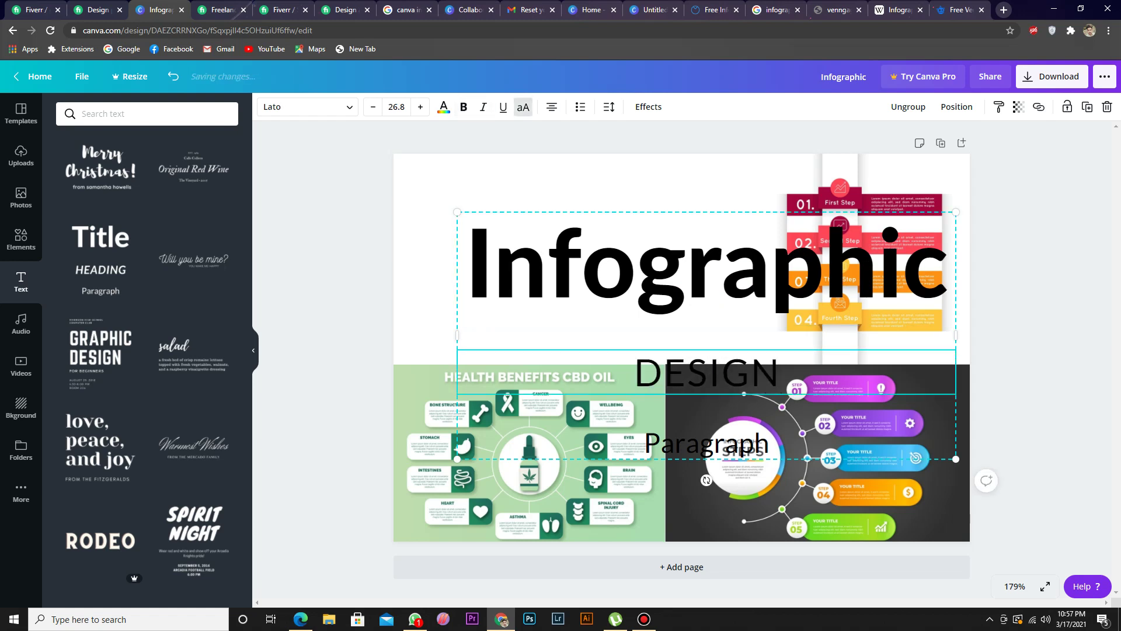
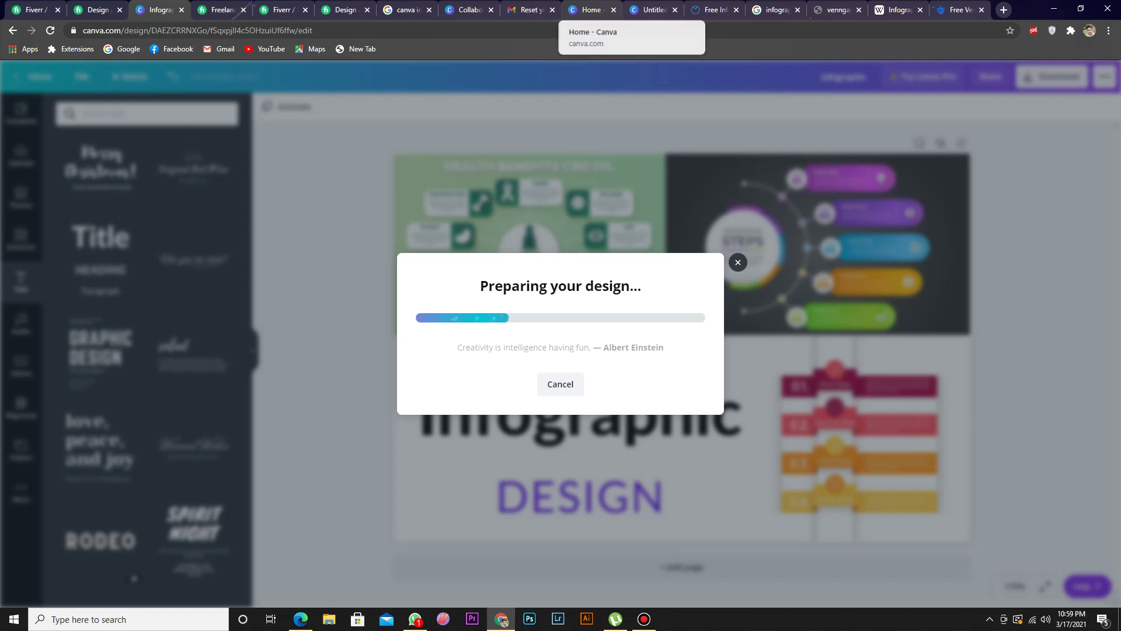
Step: Dismiss the Canva scheduling offer, then switch to the Fiverr gig gallery and try adding Infographic.jpg as a gig photo
key(shift+F12)
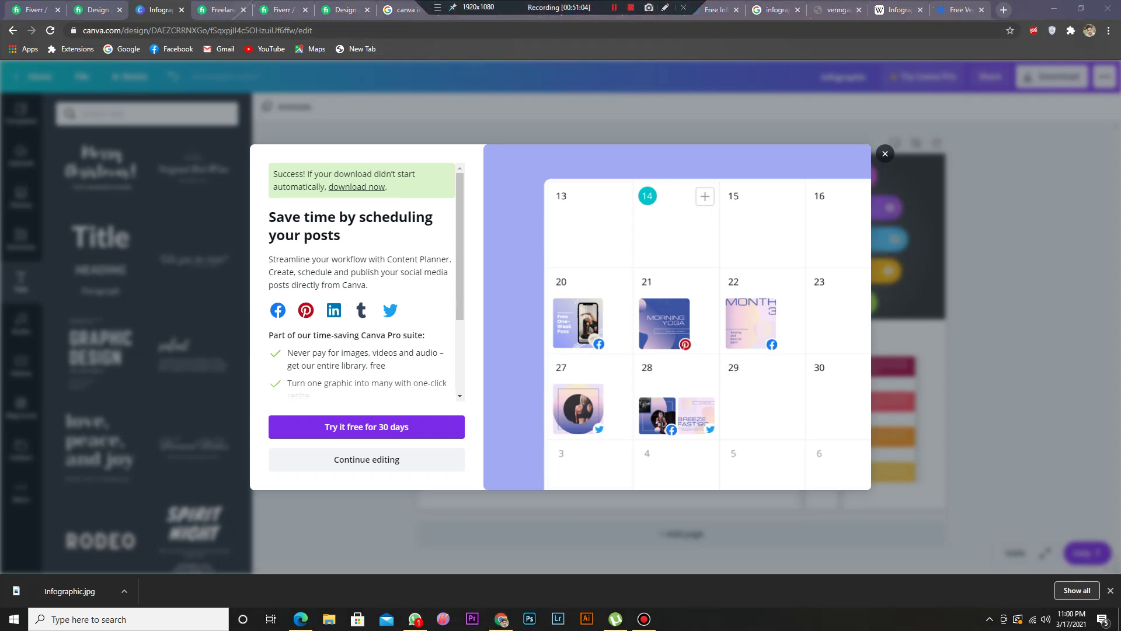
click(886, 153)
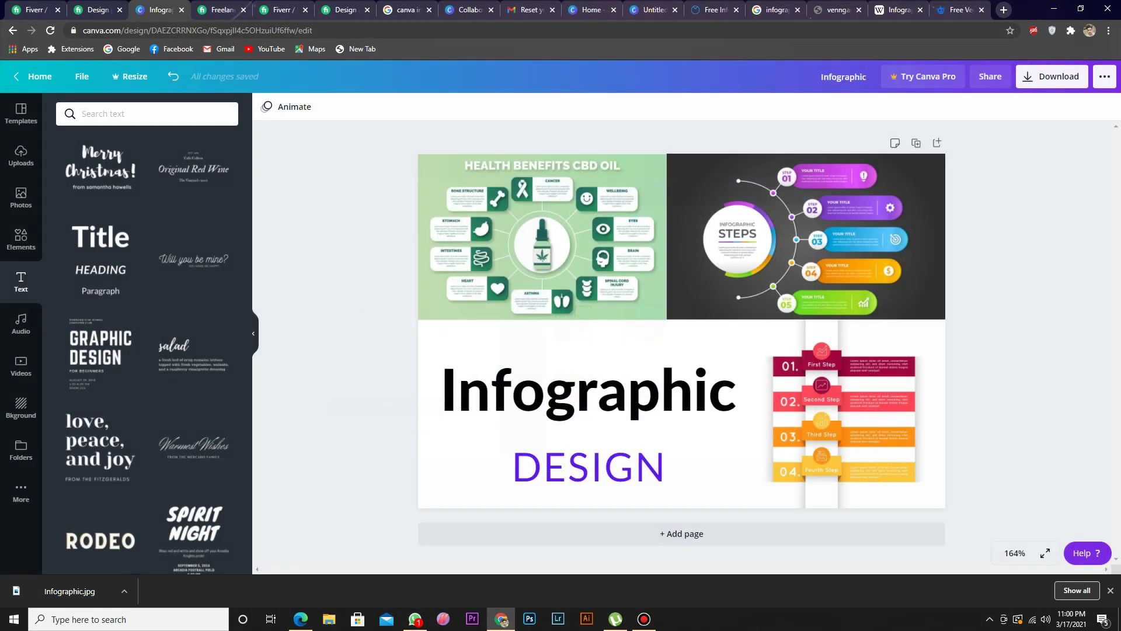
key(ctrl+1)
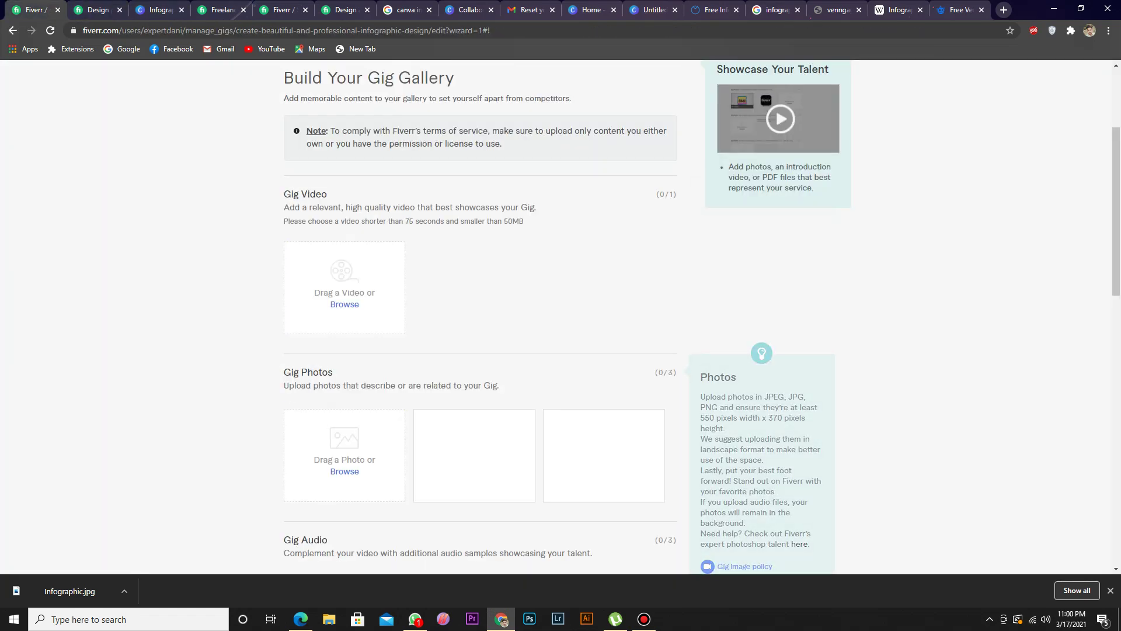
drag(69, 591, 327, 456)
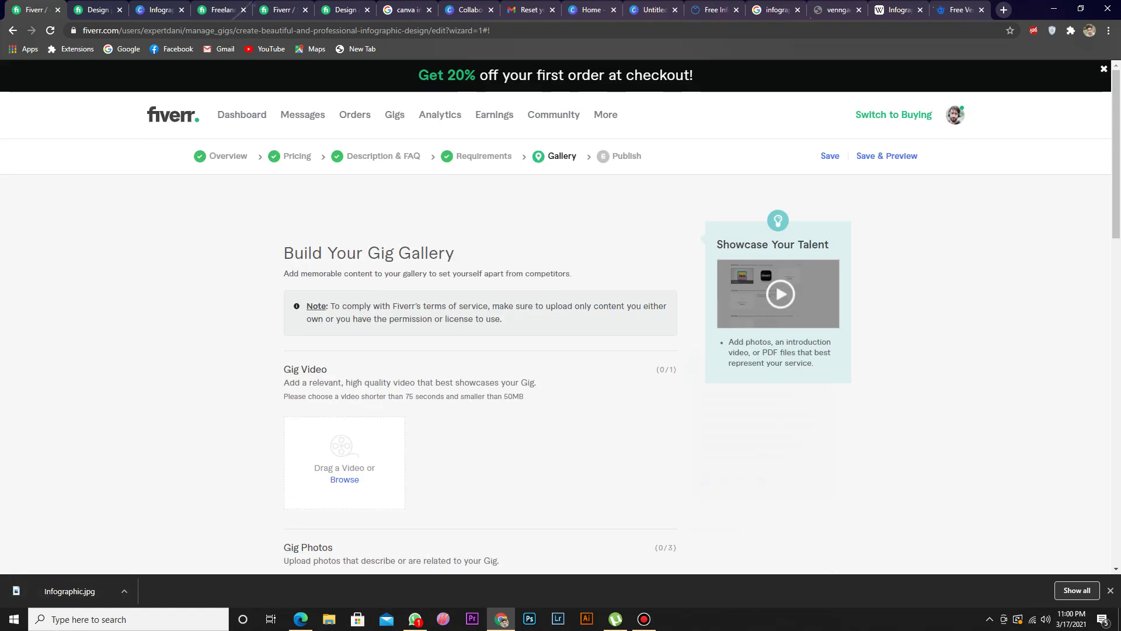
Step: Copy the full gig title text from the gig's Overview
click(469, 257)
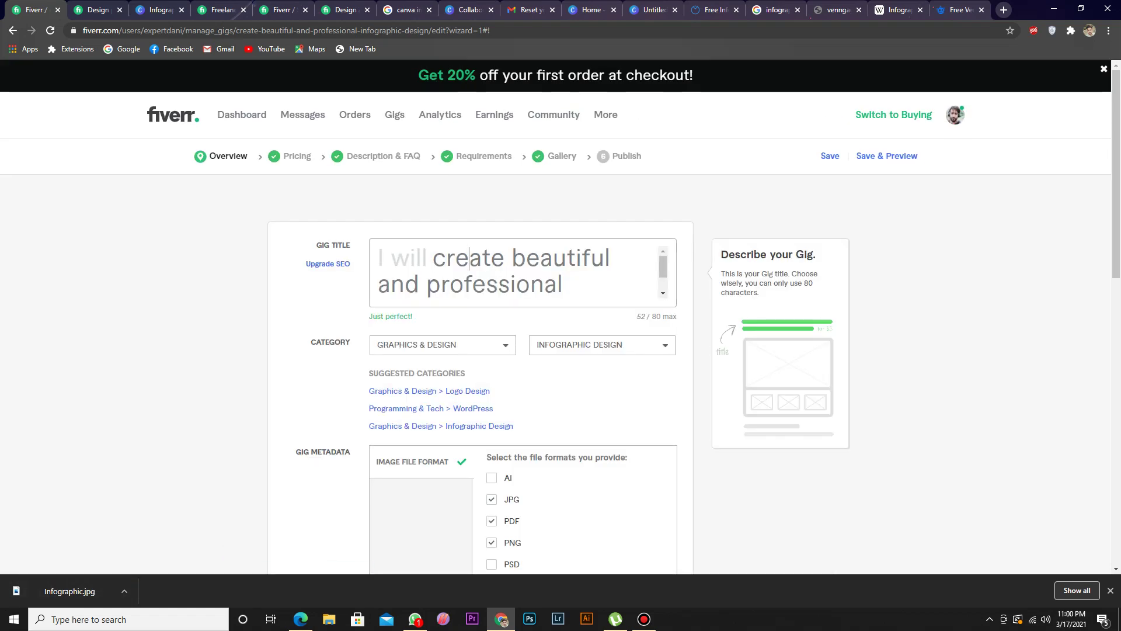
key(ctrl+a)
key(ctrl+c)
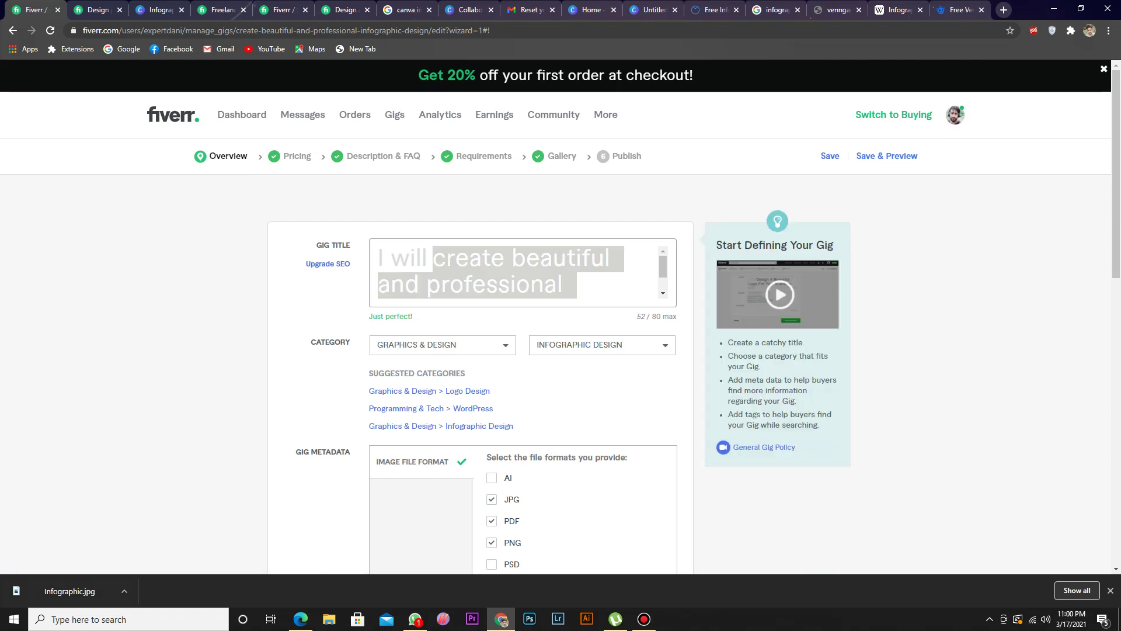
Step: Rename the downloaded Infographic image in the Downloads folder as "create beautiful and professional infographic design"
click(124, 591)
click(158, 551)
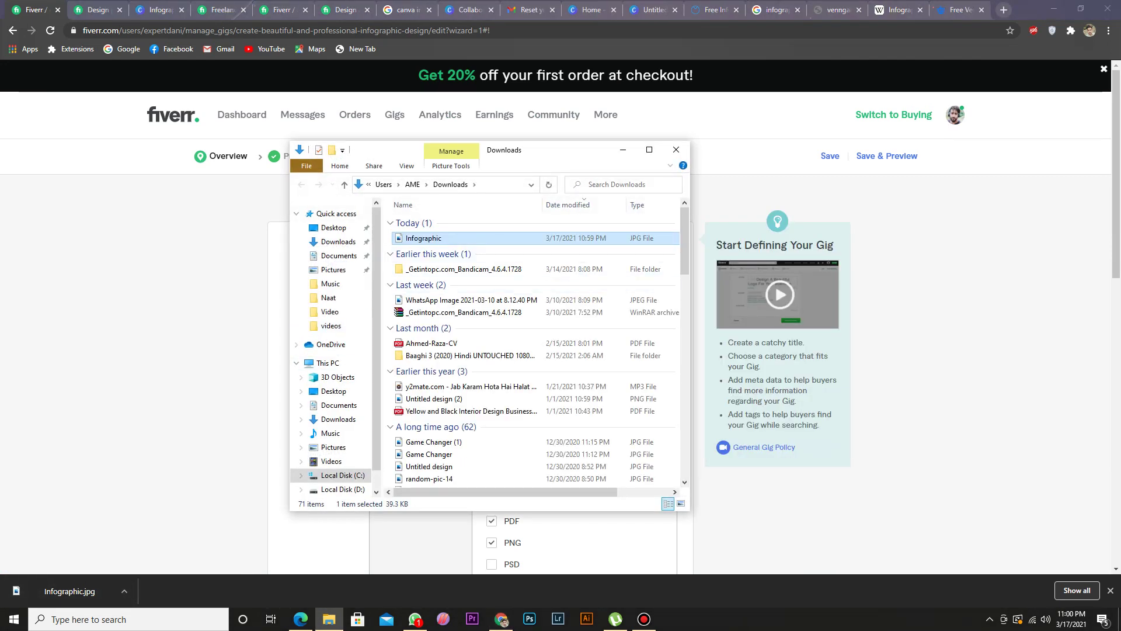
right_click(426, 237)
click(461, 581)
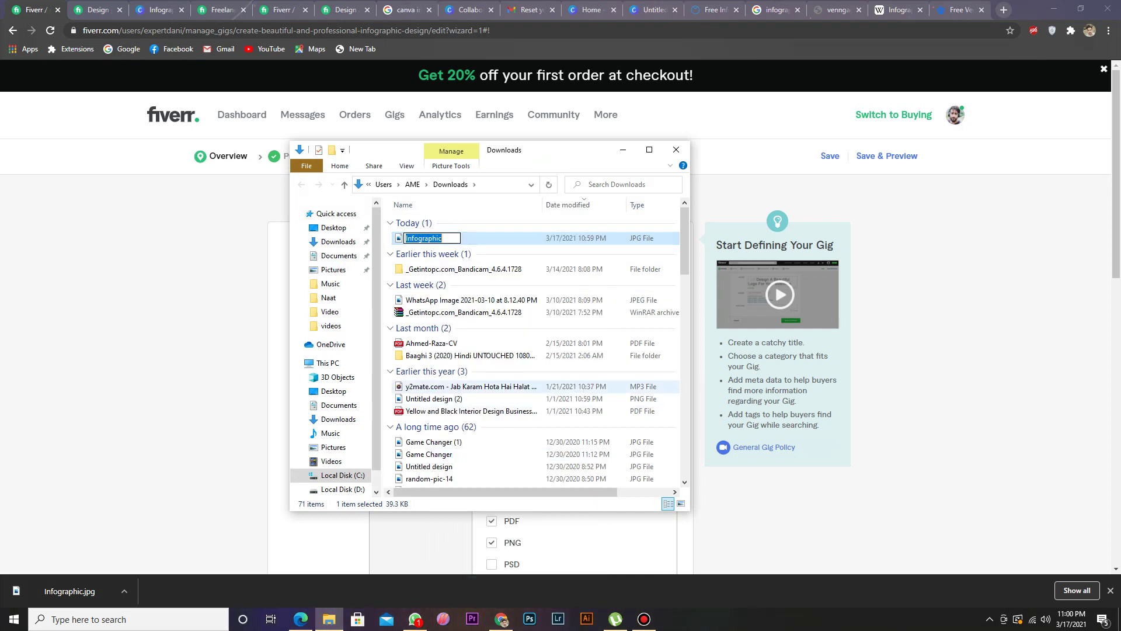
key(ctrl+v)
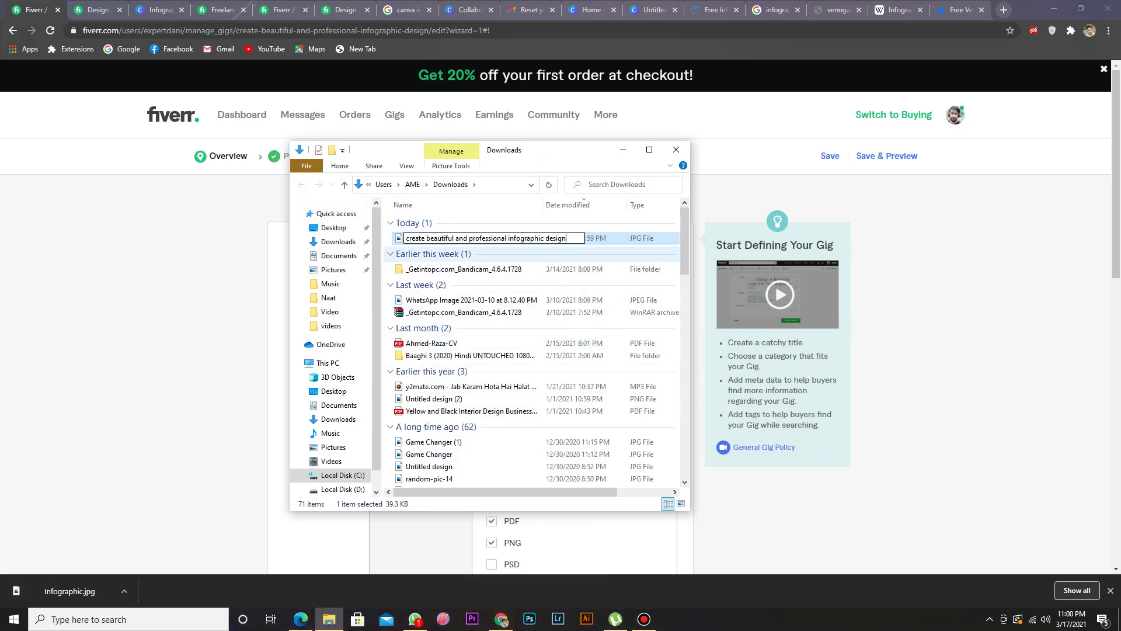
key(Return)
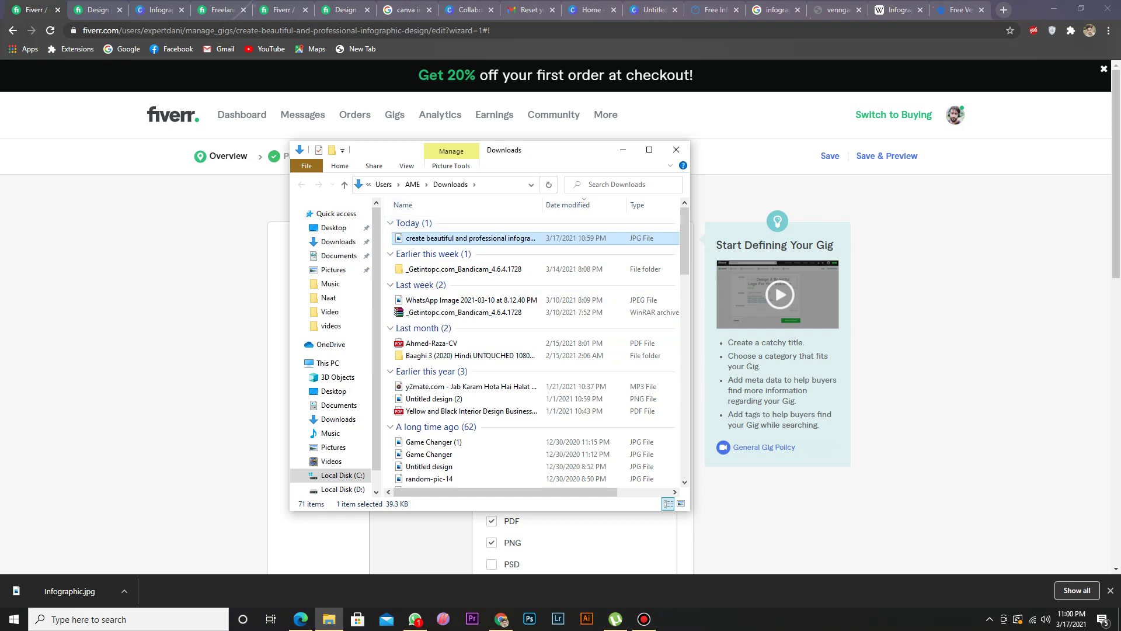
Step: Upload the renamed "create beautiful and professional infographic design" image from Downloads as the first photo in the gig gallery
drag(579, 156, 194, 355)
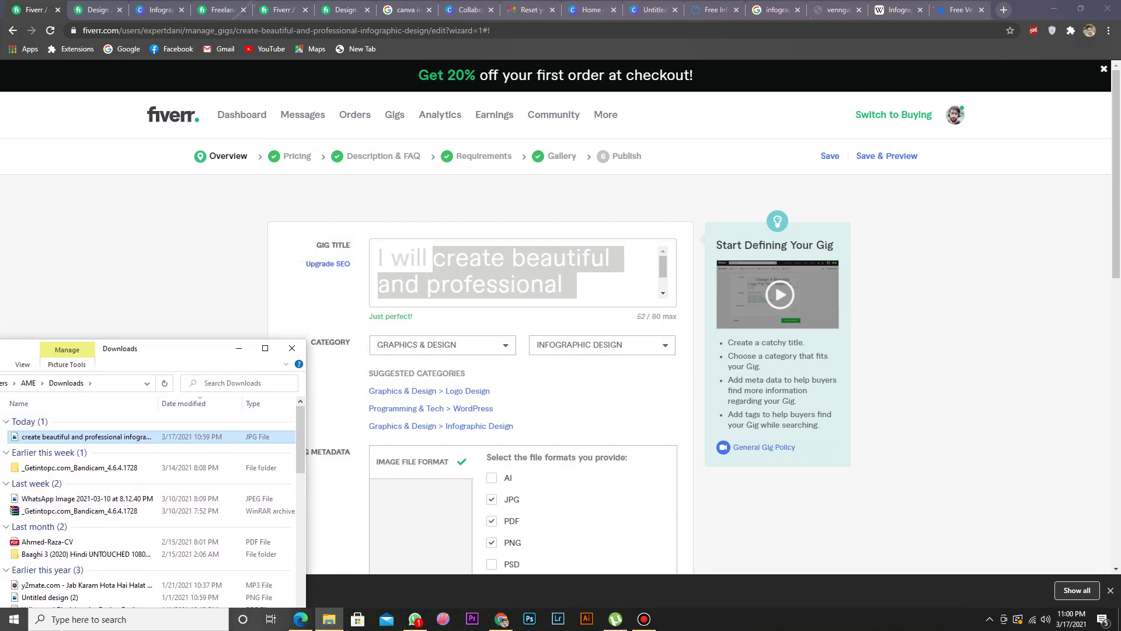
click(562, 156)
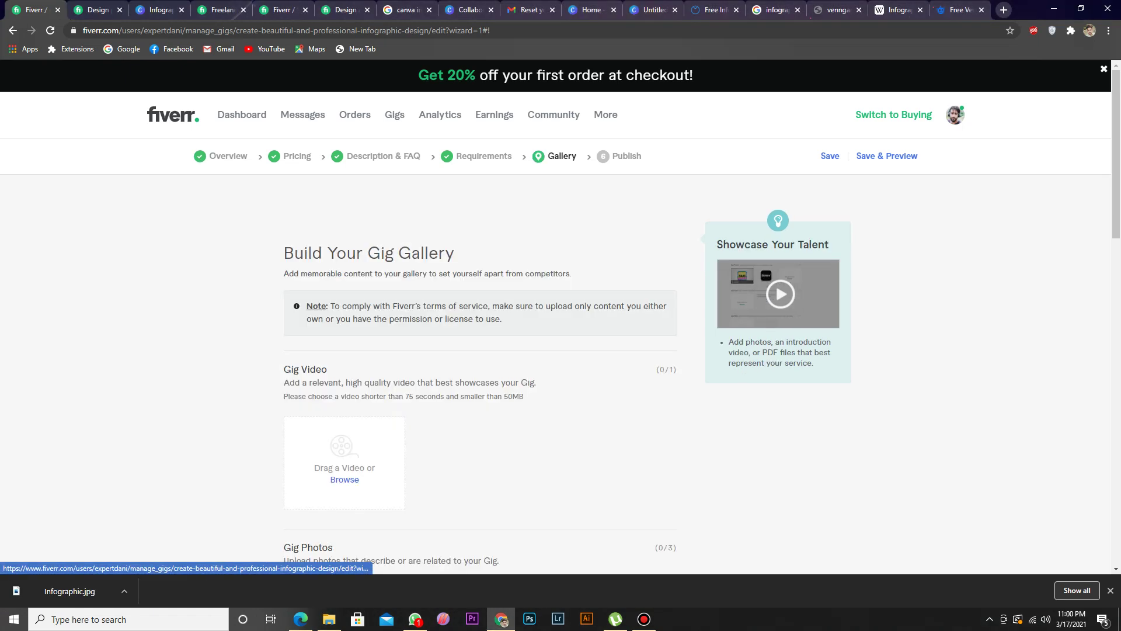
scroll(560, 316, down, 4)
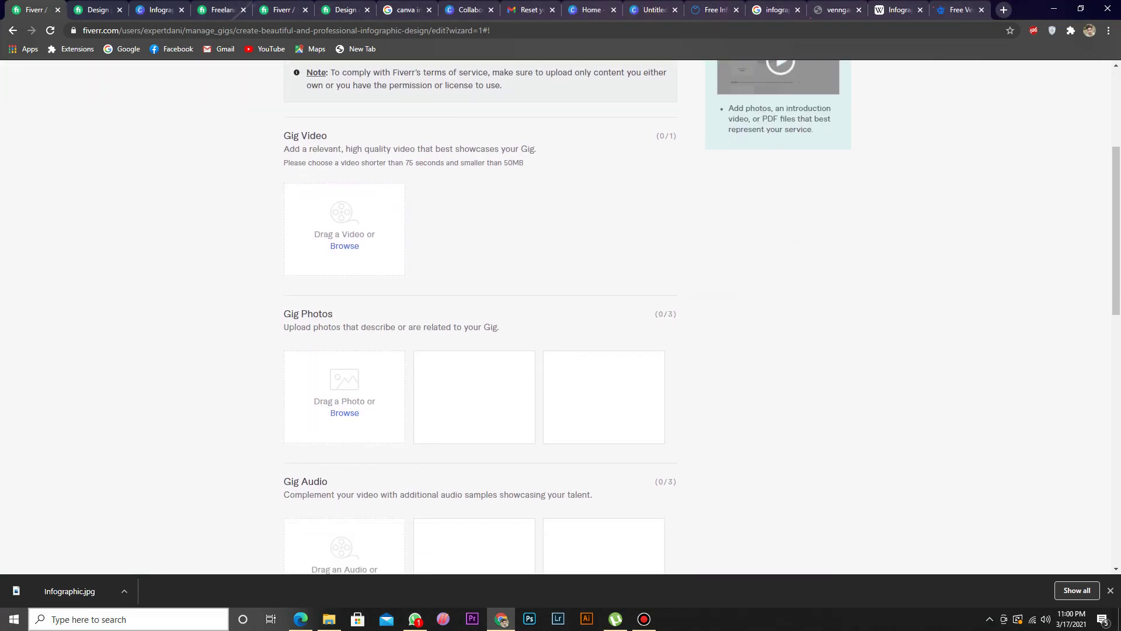
click(329, 619)
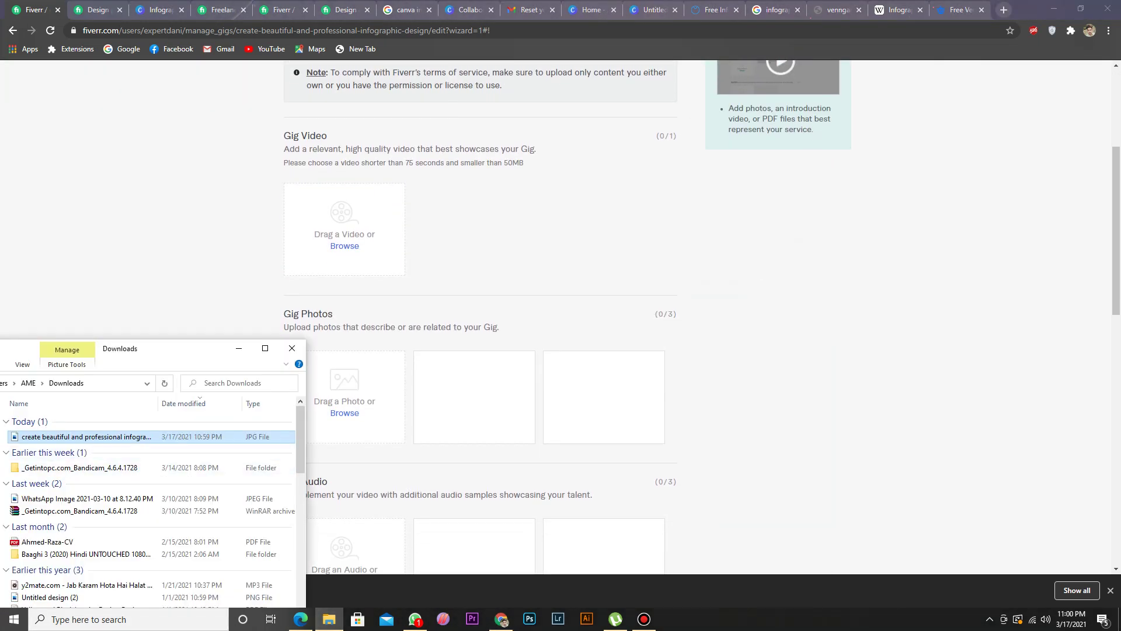
drag(87, 436, 353, 397)
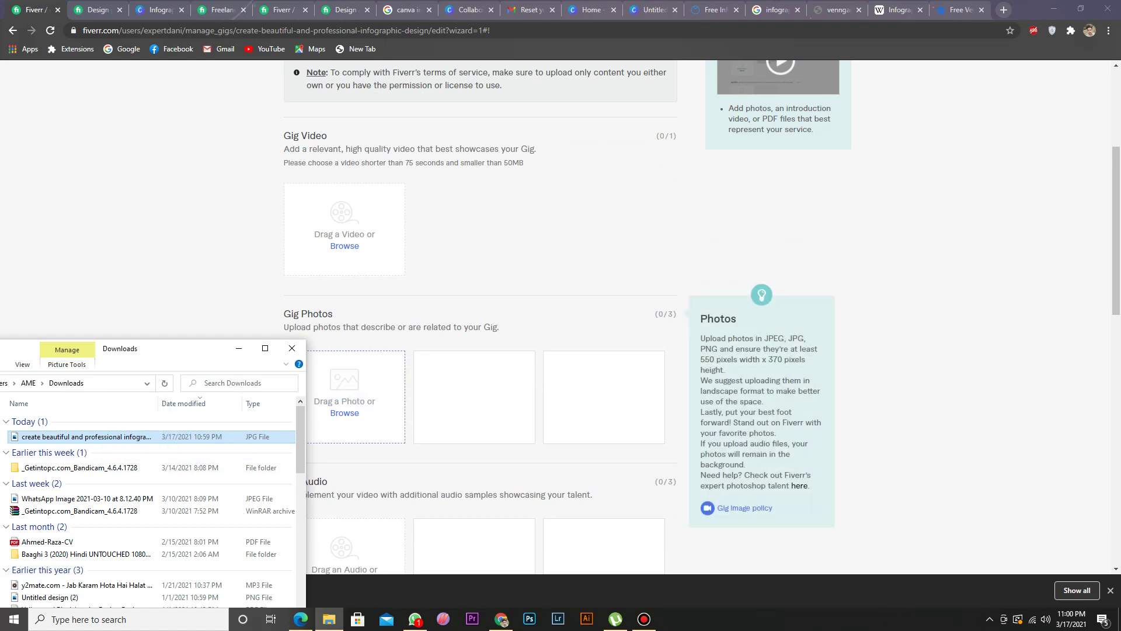
click(345, 412)
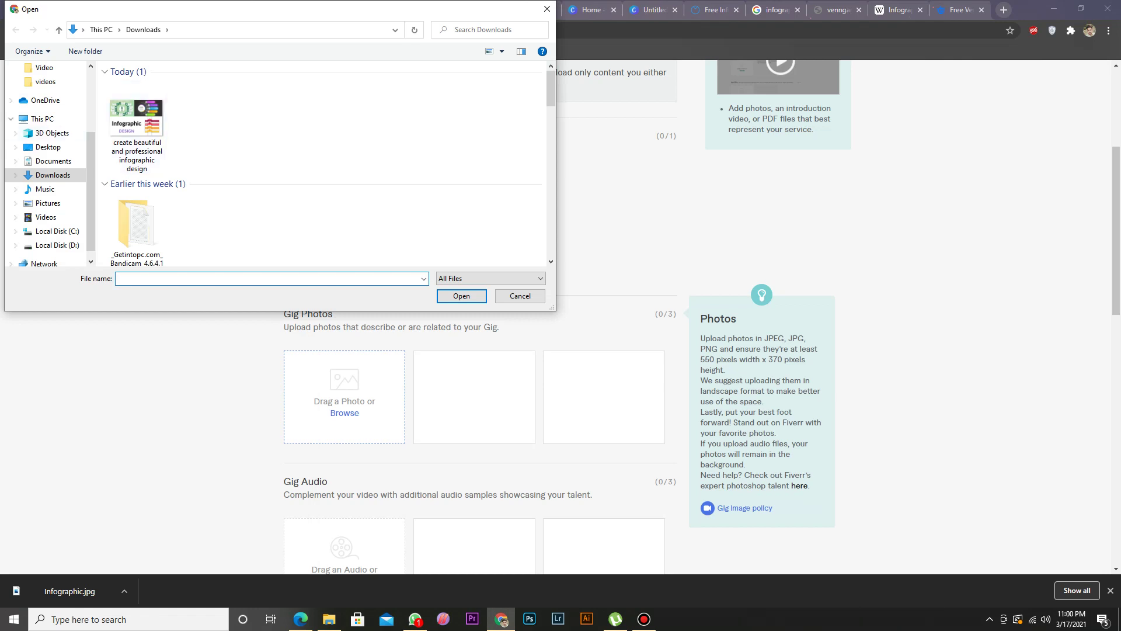
click(137, 126)
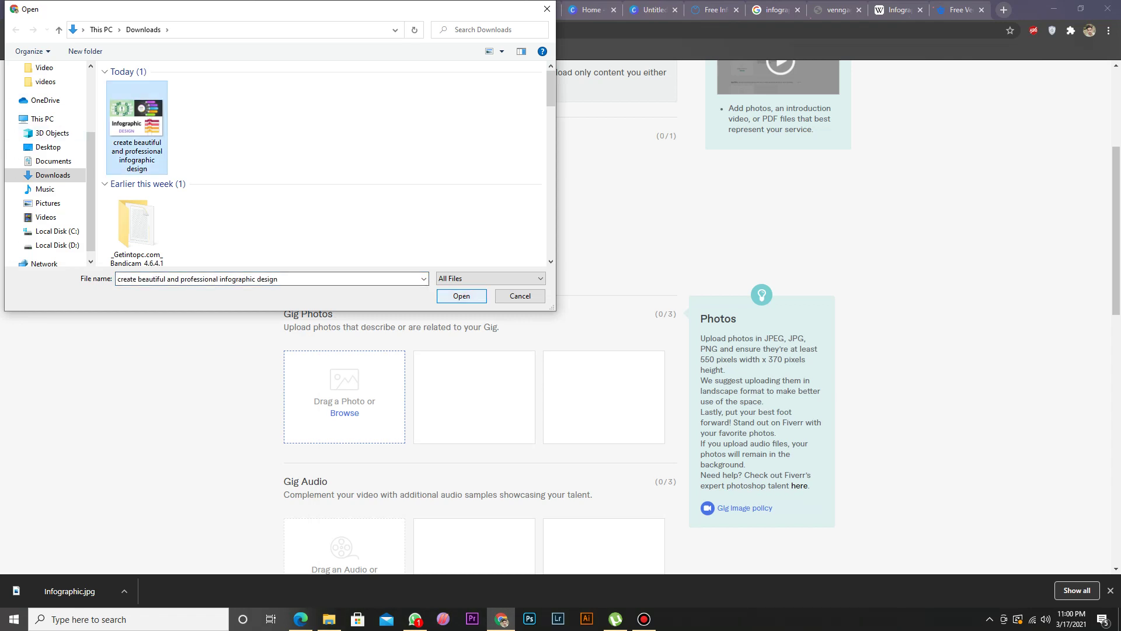
click(461, 296)
Step: Review the gallery page's video, photo, audio and PDF sections and the declaration below them
scroll(561, 316, down, 5)
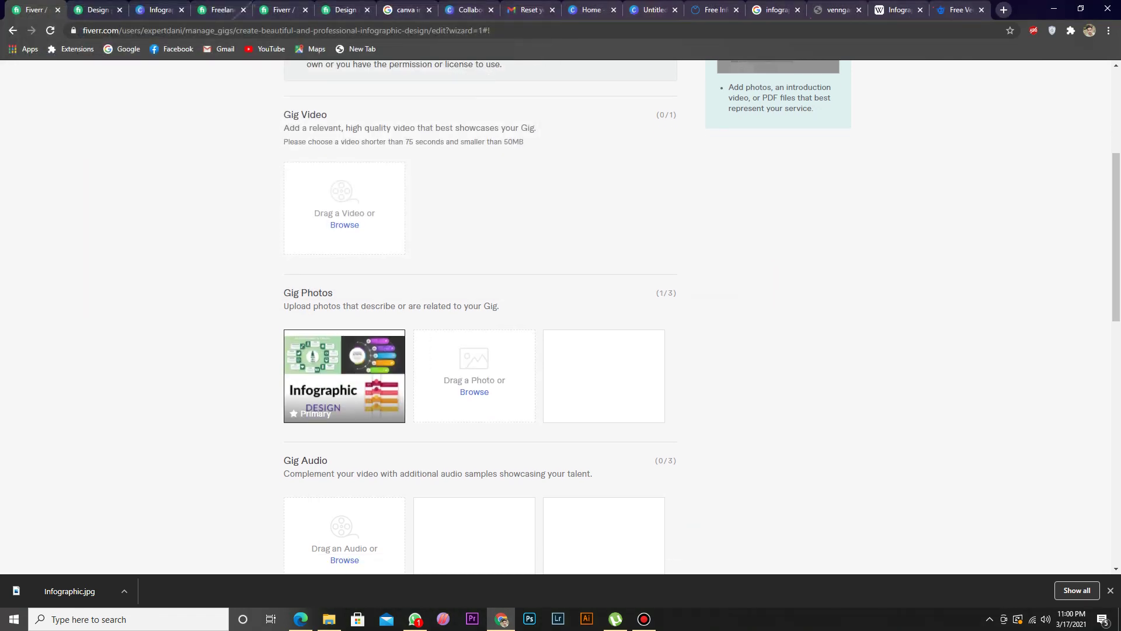
scroll(561, 315, down, 3)
scroll(561, 315, up, 2)
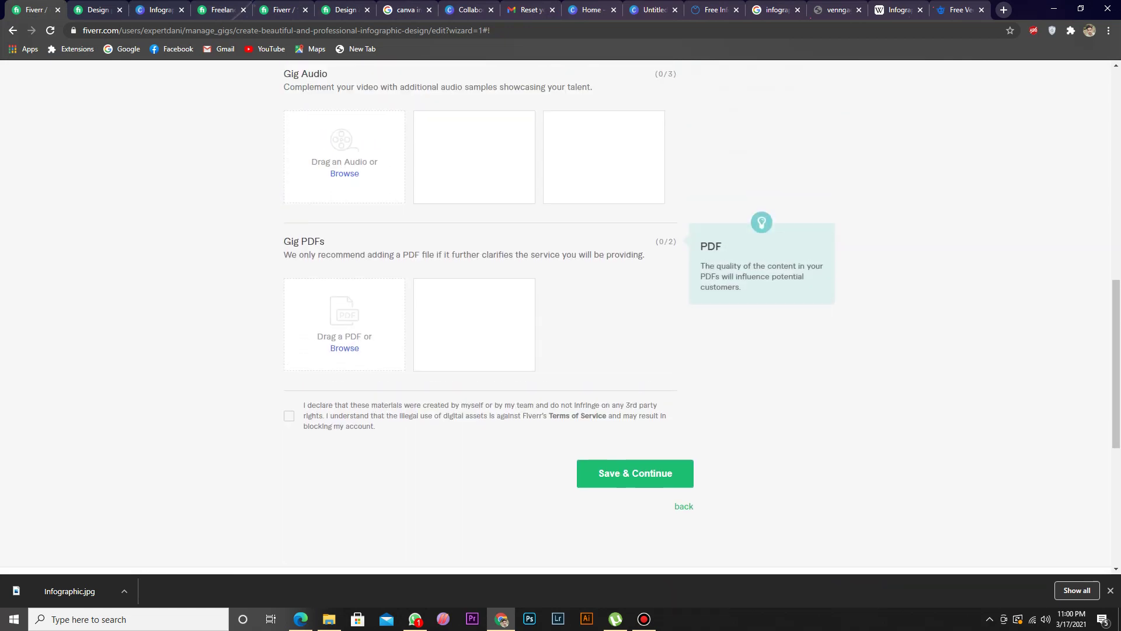
scroll(560, 316, up, 5)
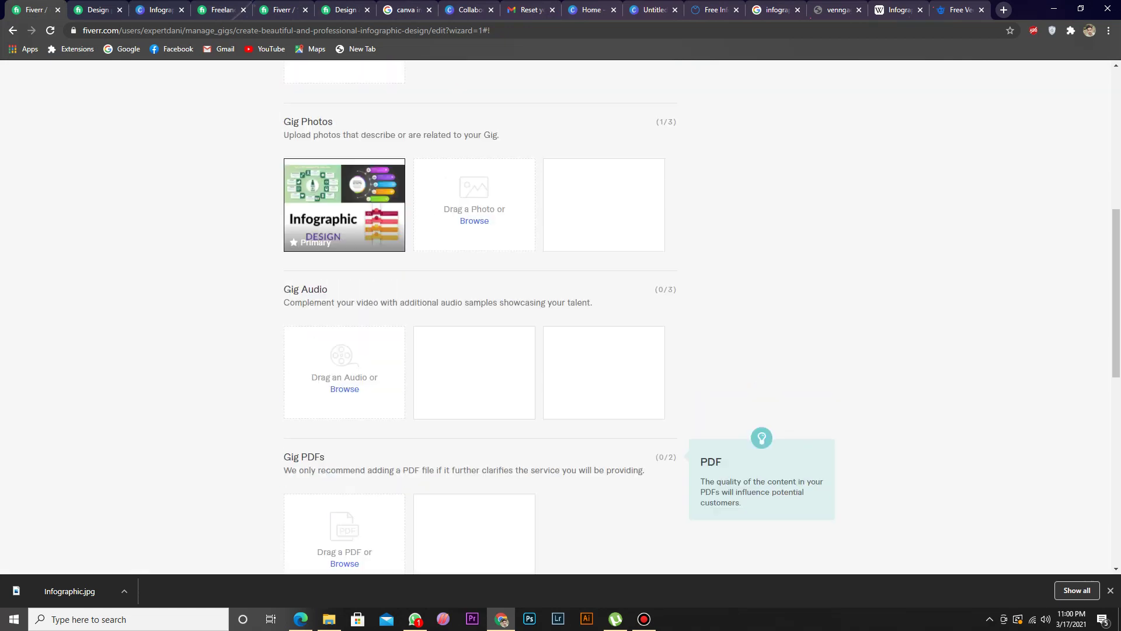
scroll(561, 316, up, 2)
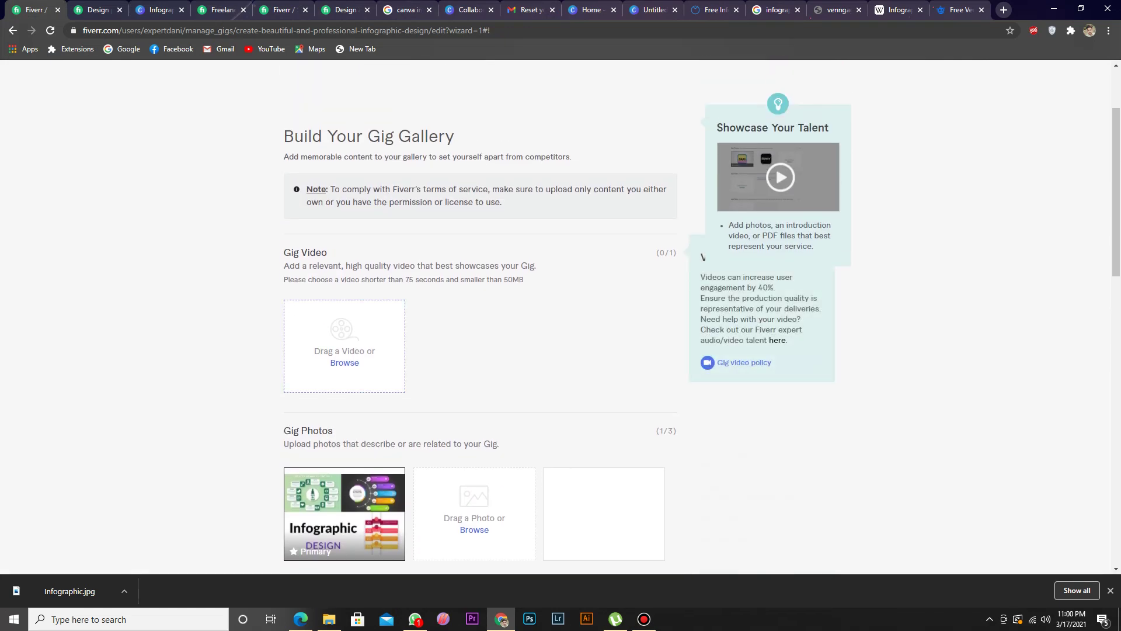
scroll(560, 316, down, 7)
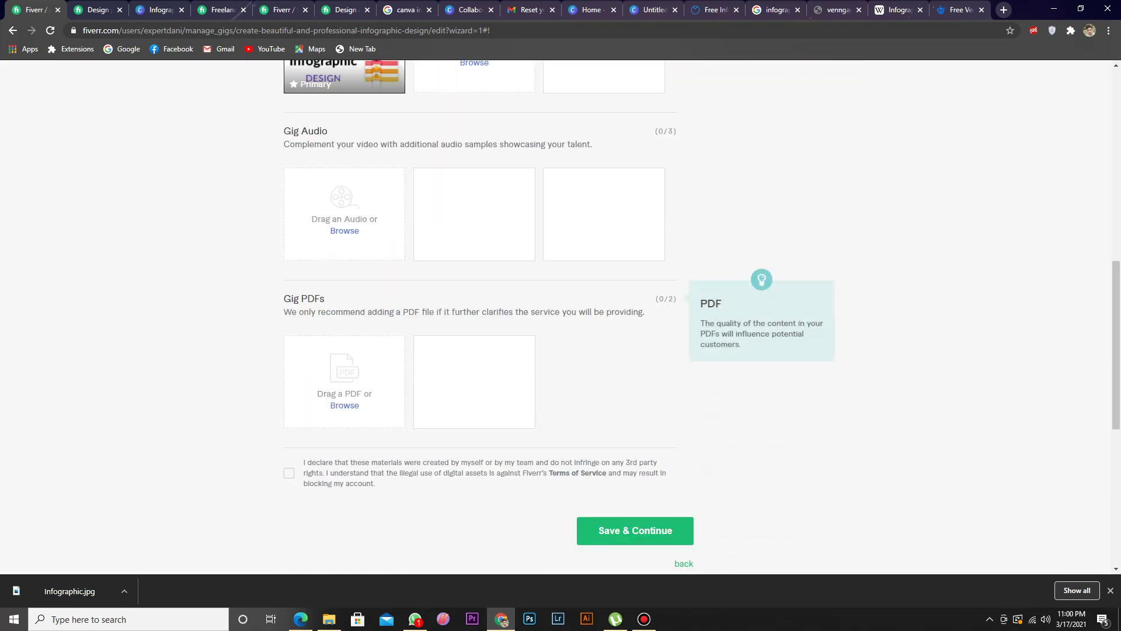
scroll(561, 315, up, 4)
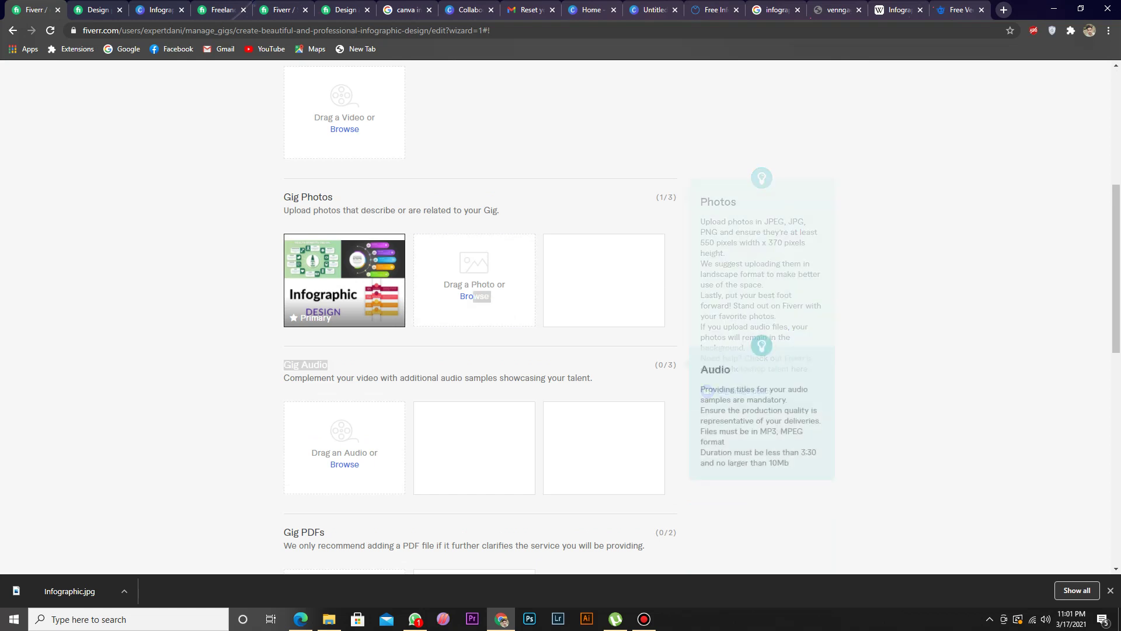
scroll(561, 315, down, 5)
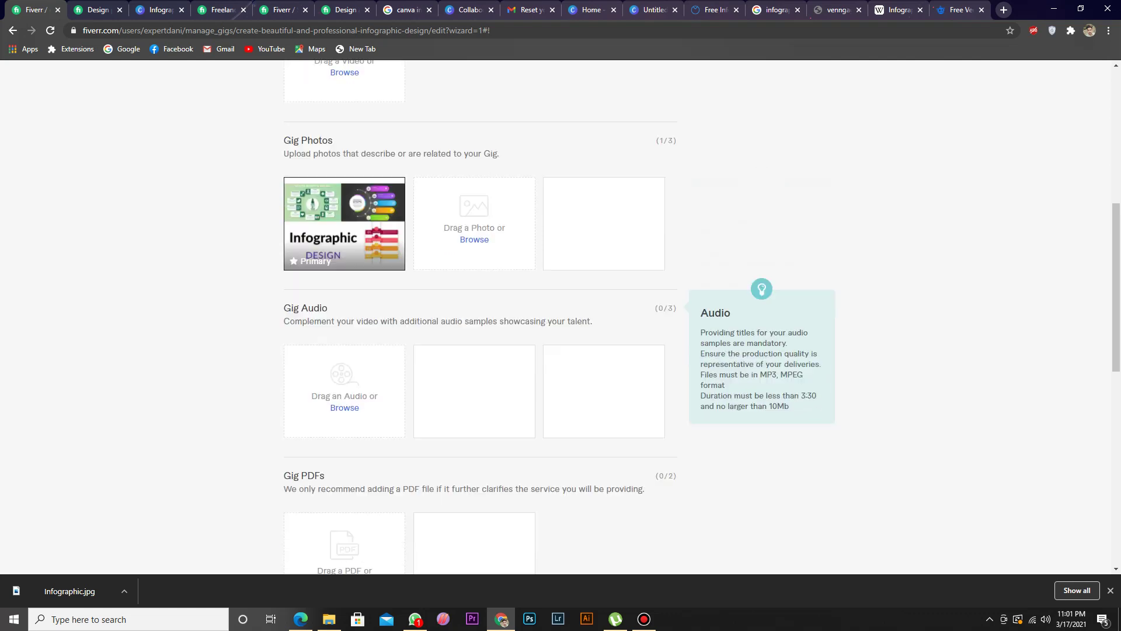
scroll(560, 316, down, 1)
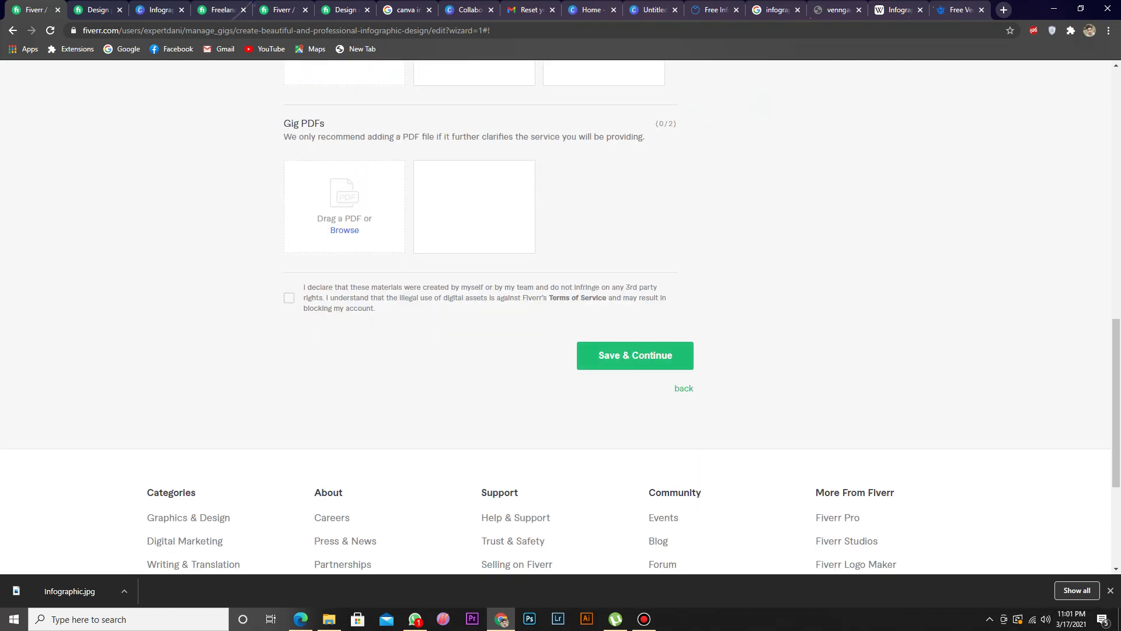
Step: Accept the declaration of ownership of the materials, then save the gallery and continue to publishing
key(ctrl+alt+d)
drag(264, 278, 306, 316)
key(ctrl+alt+d)
click(636, 361)
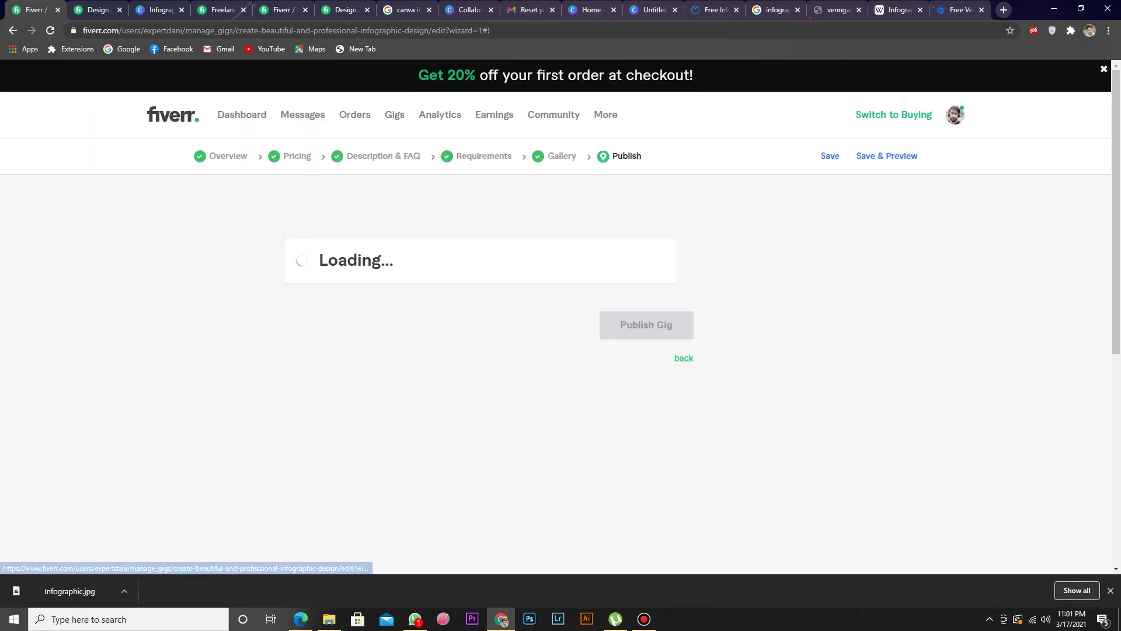
Step: Answer "No" to the Form W-9 question about being a U.S. person, save the answer and publish the gig
scroll(561, 317, down, 1)
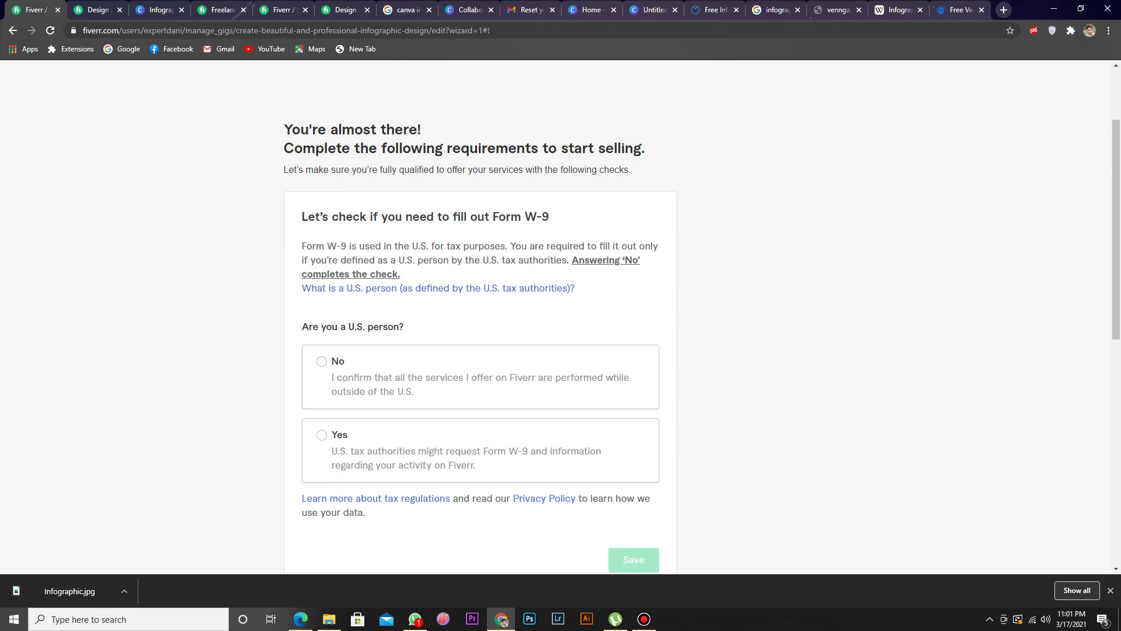
scroll(561, 317, down, 2)
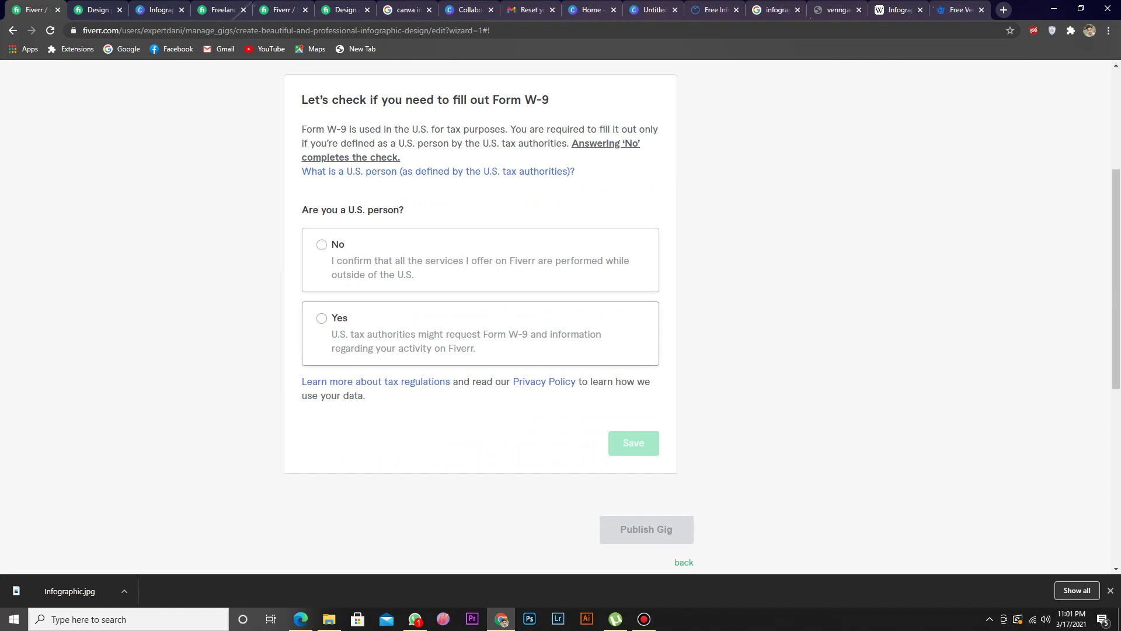
click(322, 244)
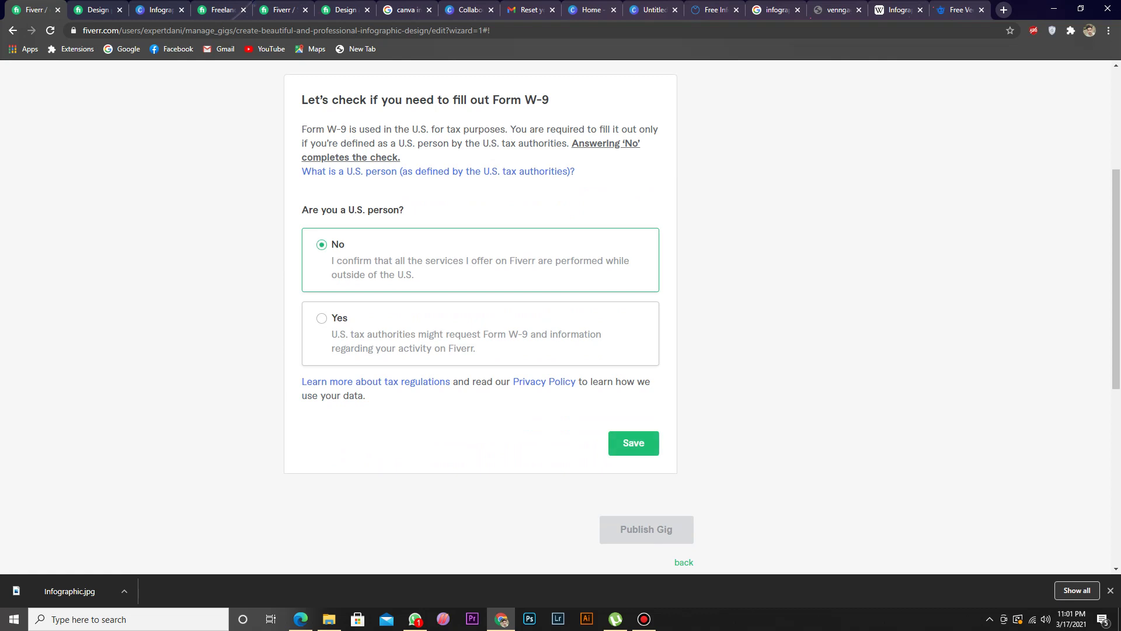
click(634, 443)
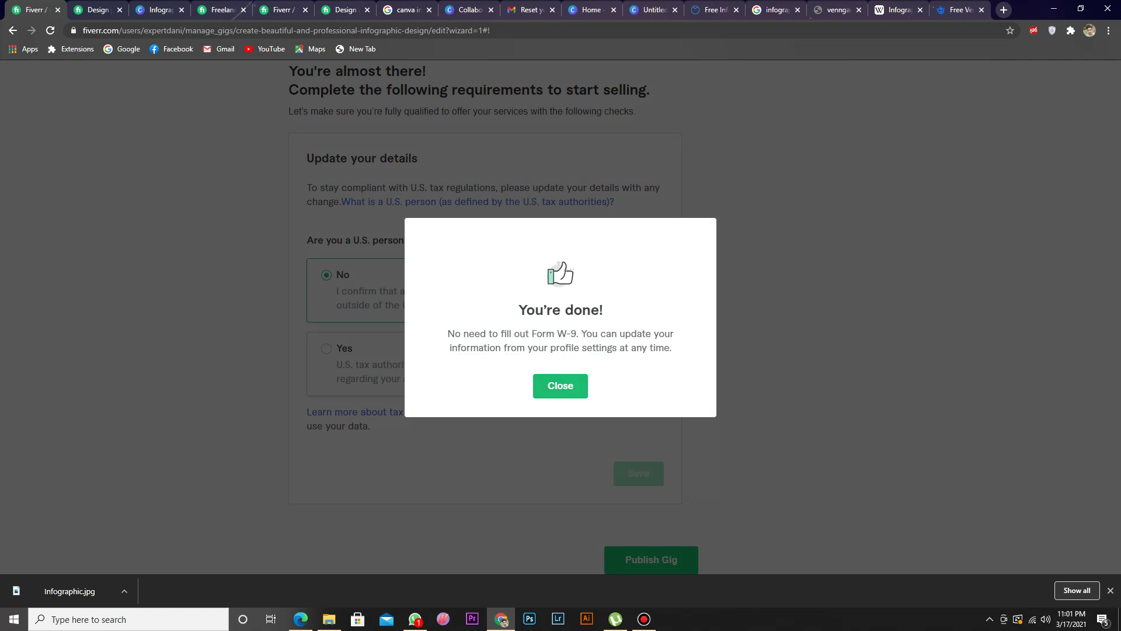
drag(518, 309, 670, 349)
click(560, 385)
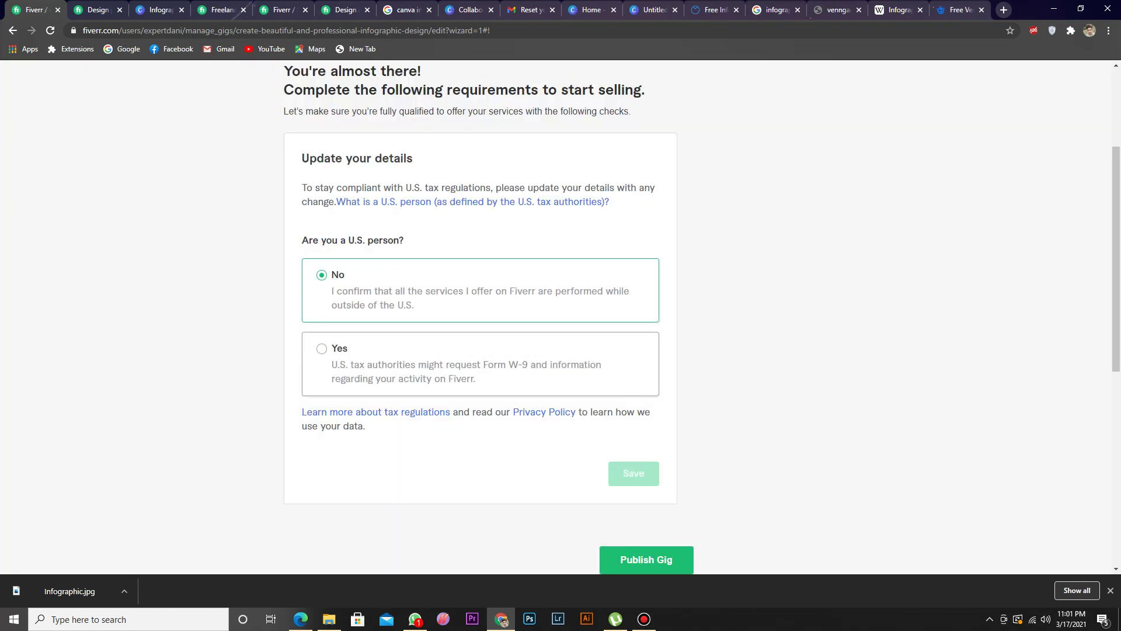
scroll(560, 315, down, 3)
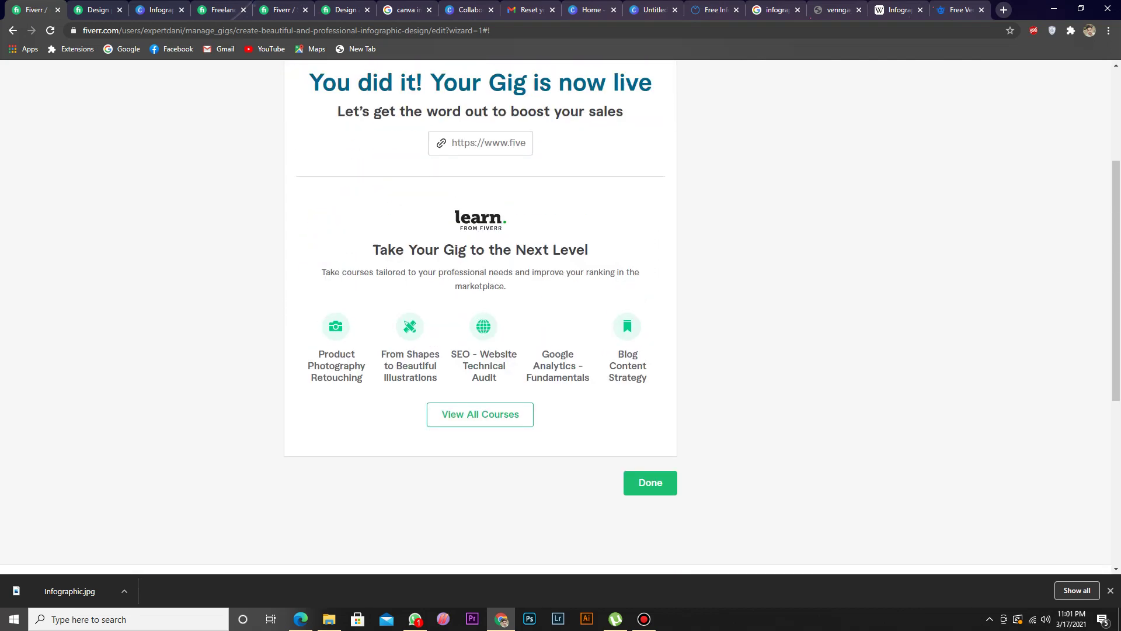
Step: Finish the gig publishing wizard and check the account notifications from the Gigs page
click(651, 502)
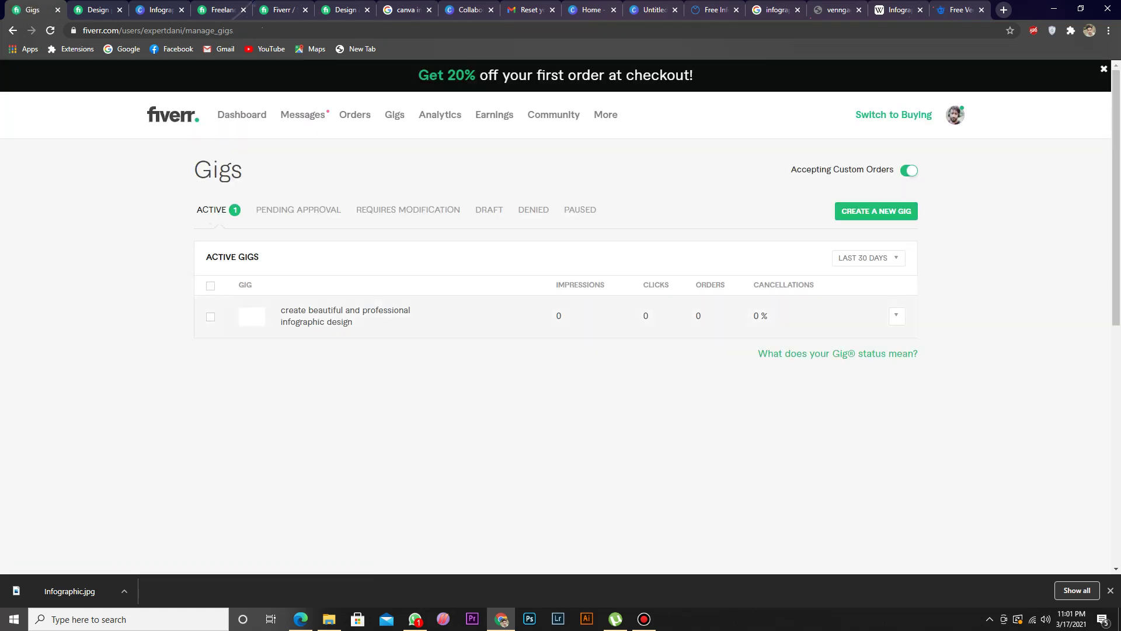
click(303, 115)
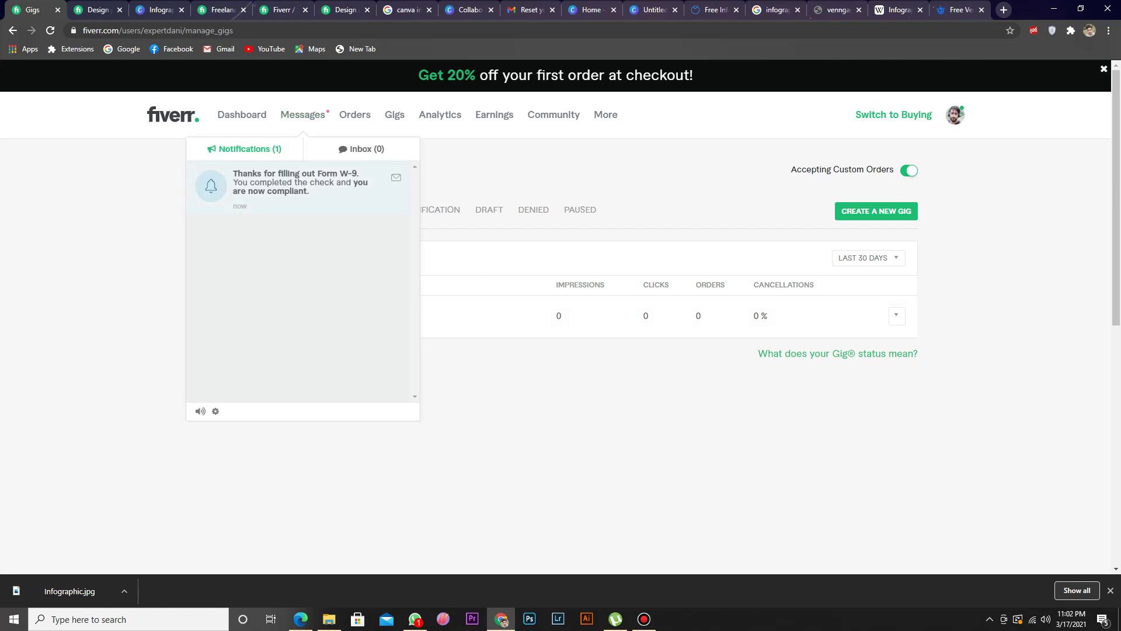
click(303, 116)
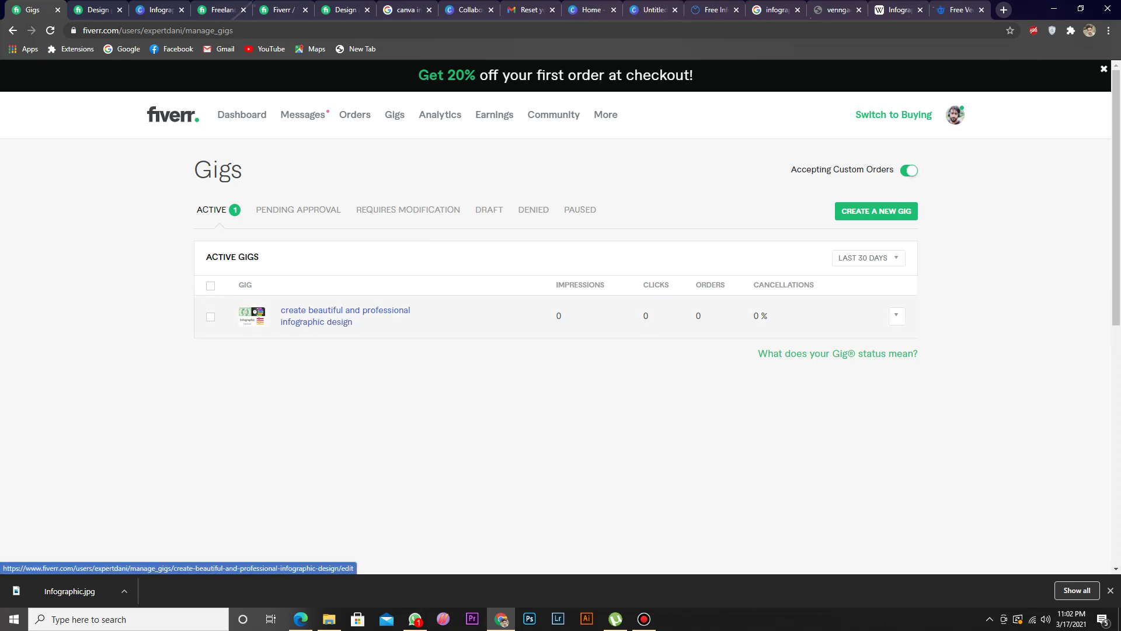
Step: Preview the active infographic design gig and copy the gig-title portion of its web address
click(897, 315)
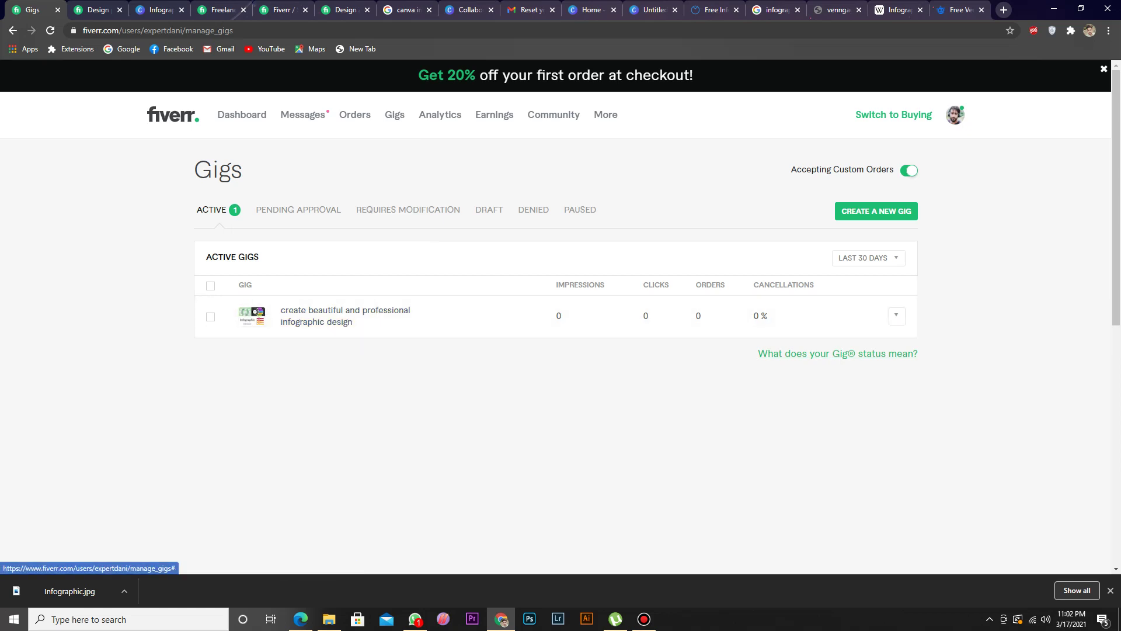
click(897, 315)
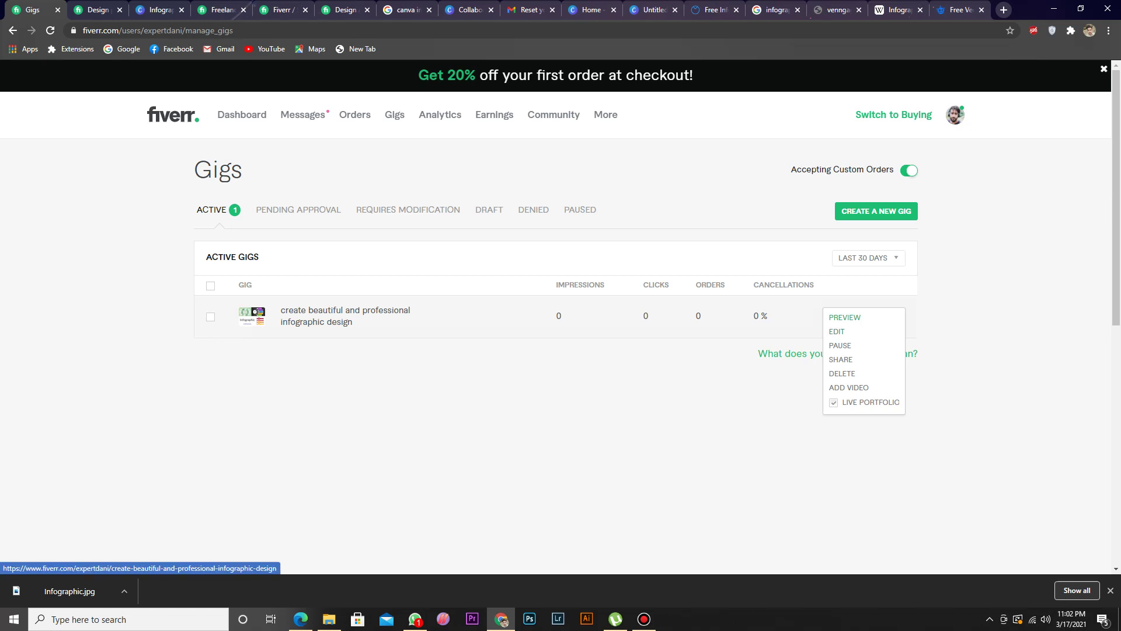
click(845, 317)
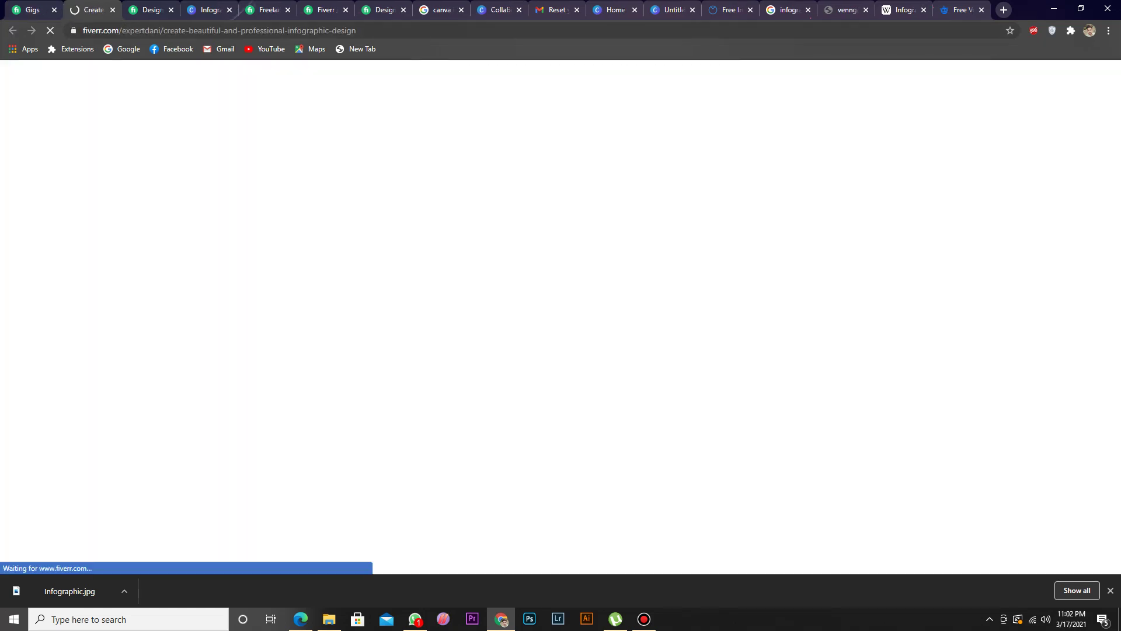
drag(356, 30, 163, 30)
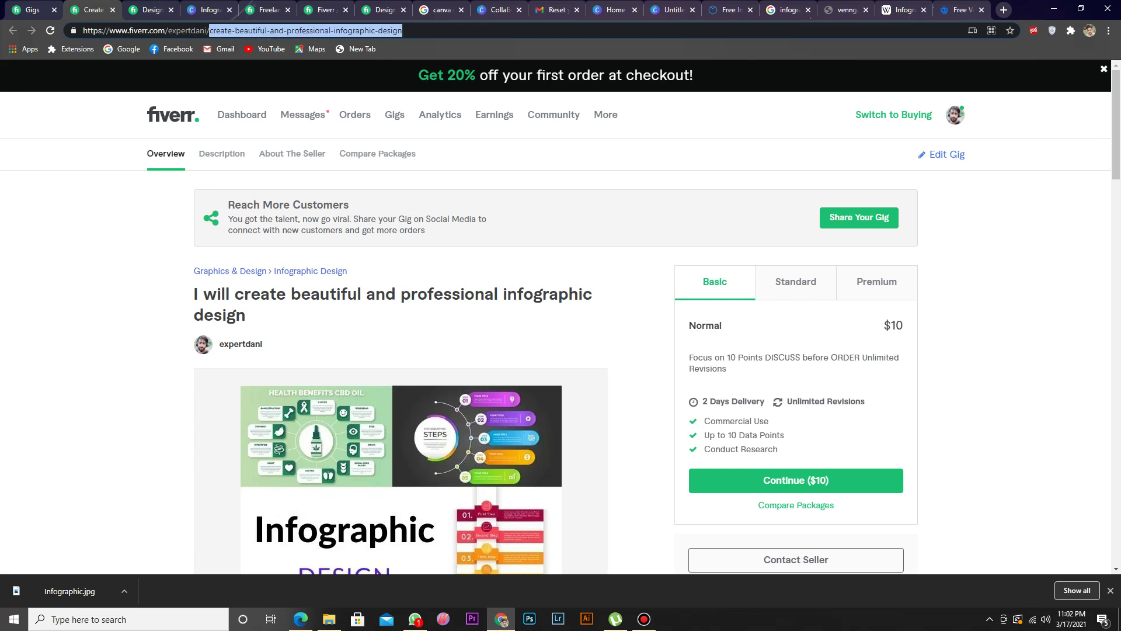
key(ctrl+c)
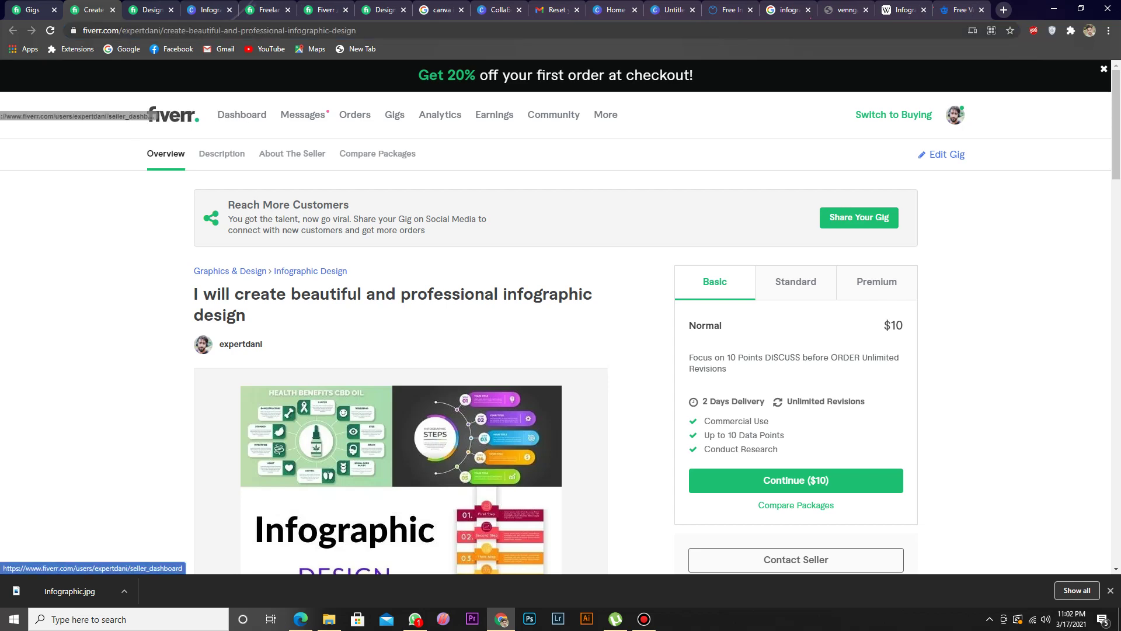
Step: Review the "About This Gig" description and the gallery image on the gig preview page
scroll(561, 316, down, 8)
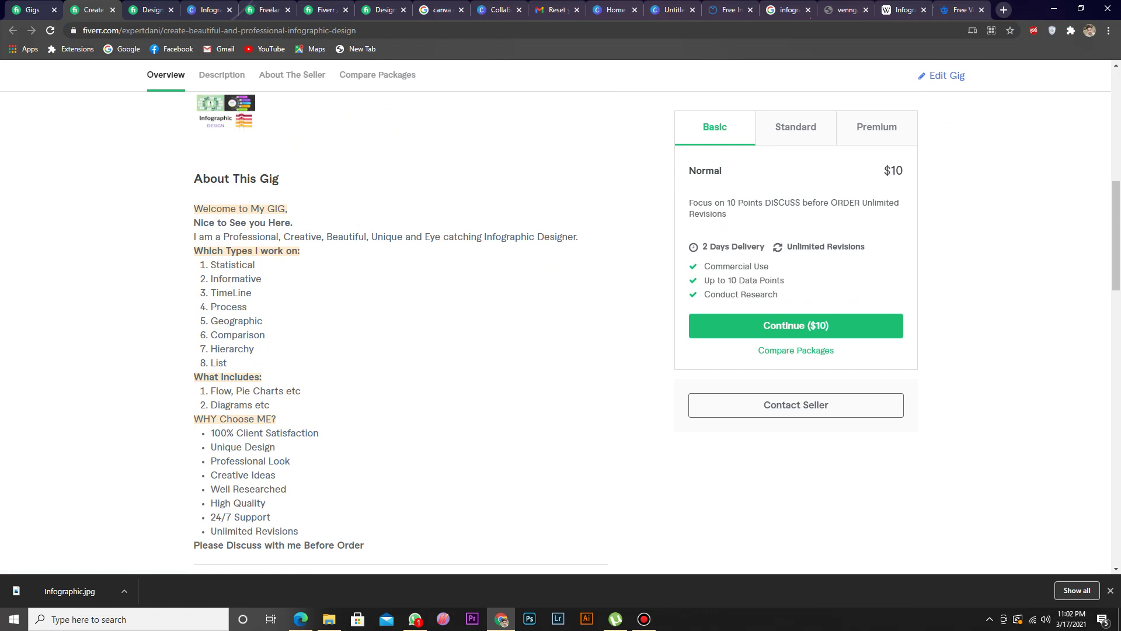
scroll(401, 333, down, 4)
scroll(401, 333, up, 9)
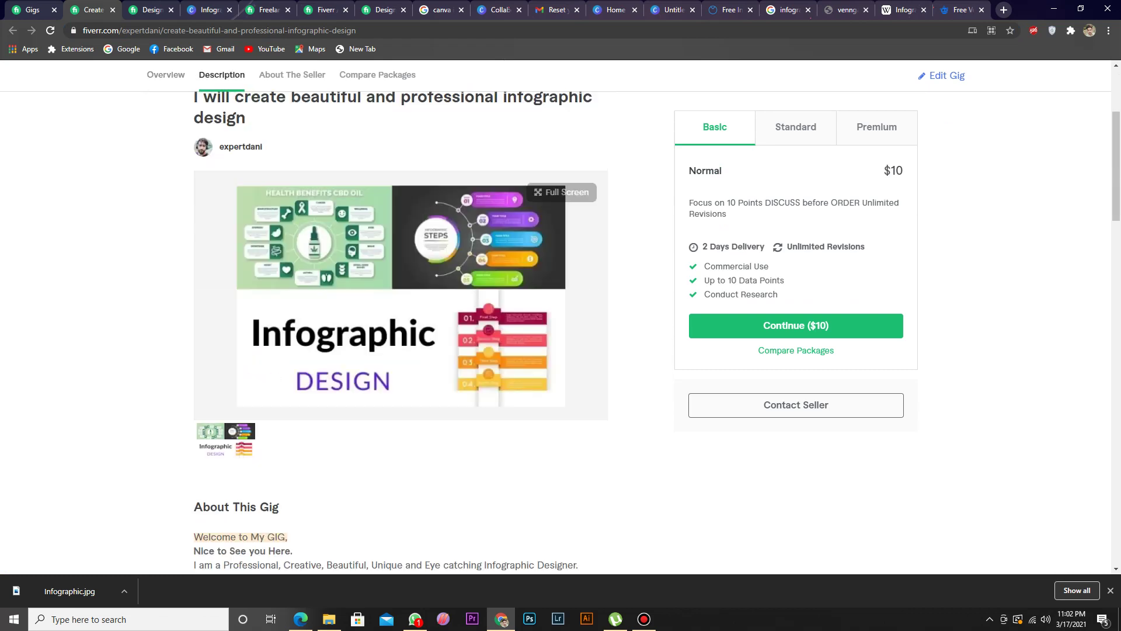
scroll(561, 316, up, 3)
Step: Open the infographic design gig for editing from the active gigs list
key(ctrl+shift+Tab)
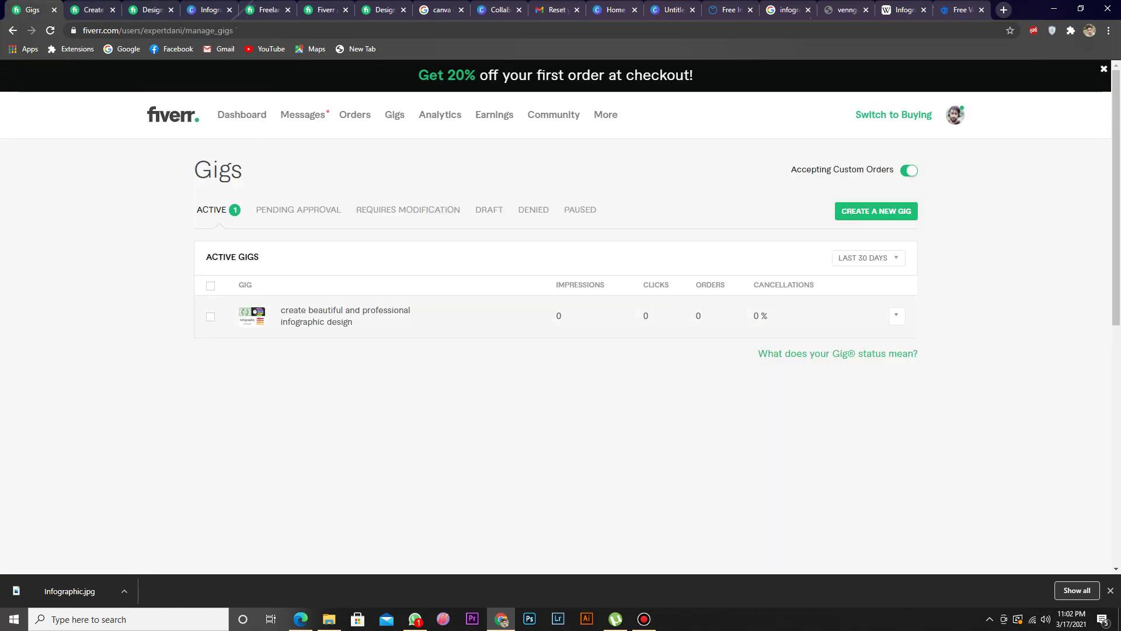
click(896, 316)
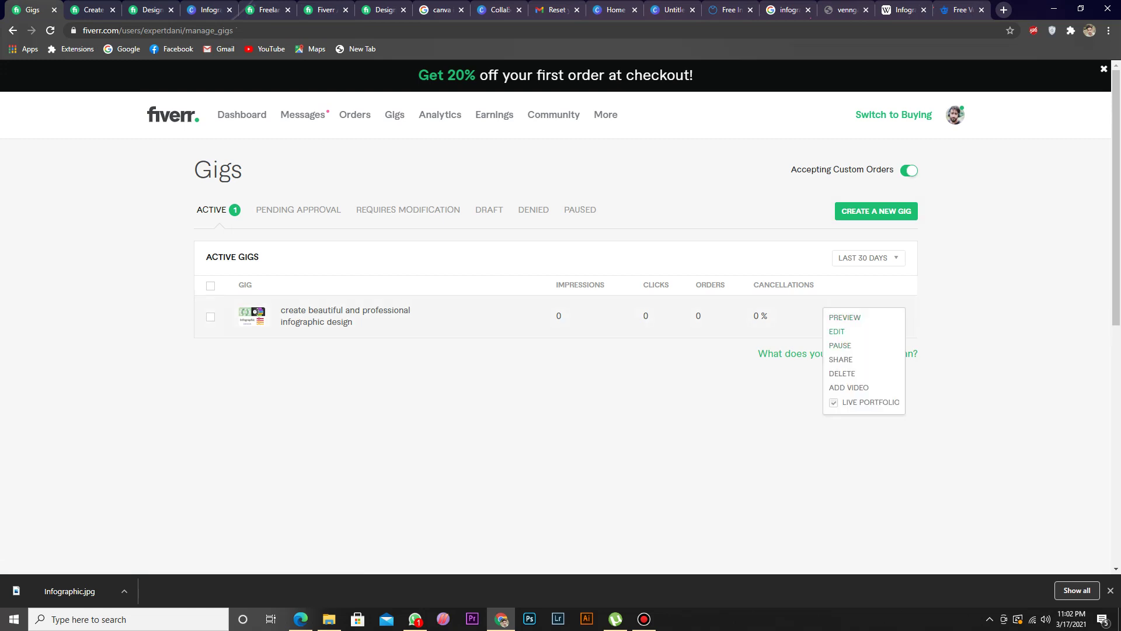
click(845, 317)
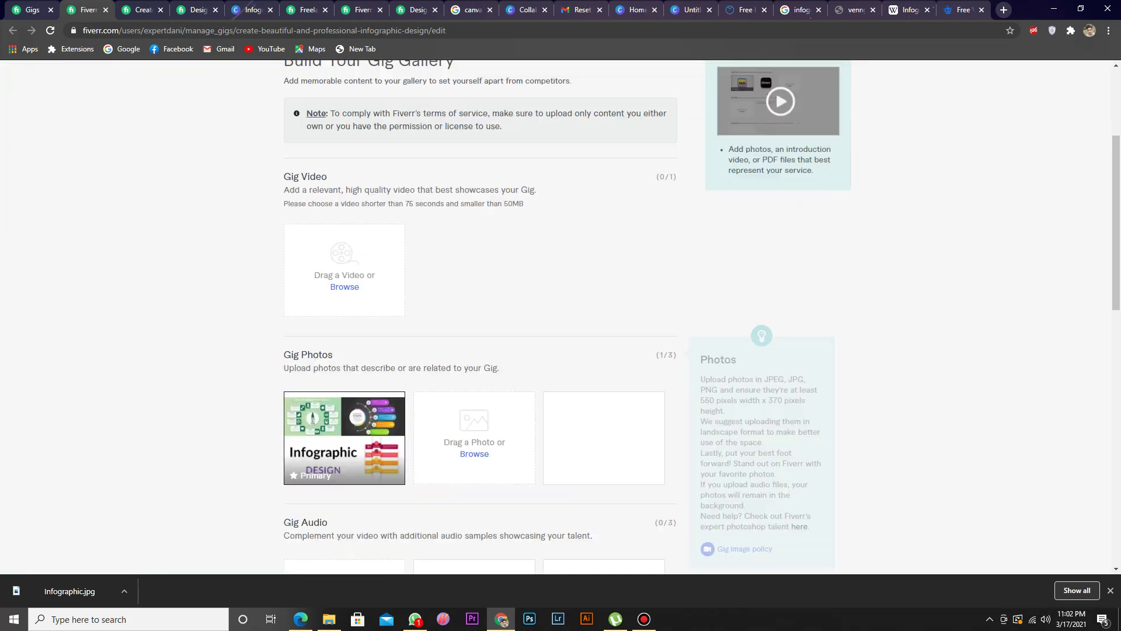
Step: Examine the gig's title, gallery image and Basic package in the preview, checking back on its gallery editing page
key(ctrl+Tab)
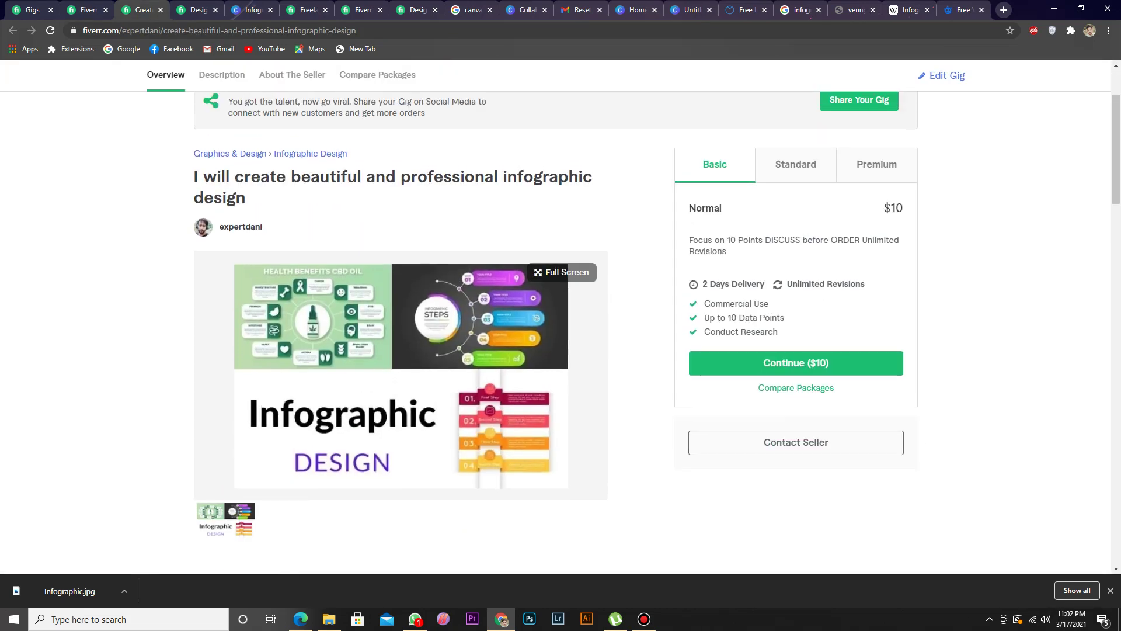
scroll(401, 333, down, 4)
scroll(400, 333, up, 7)
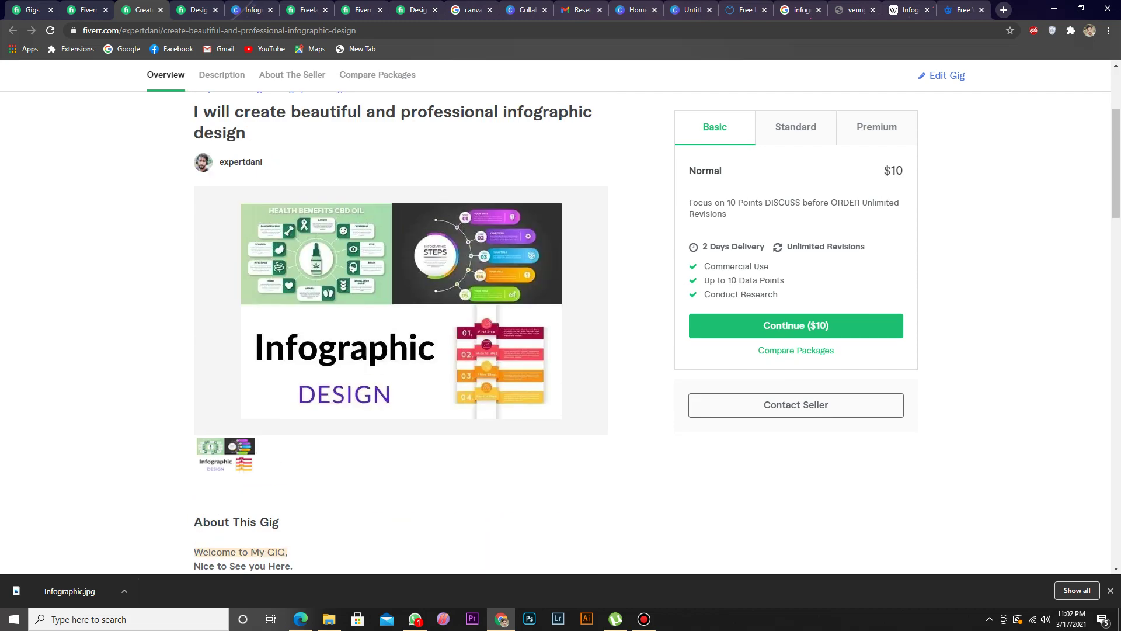
scroll(561, 317, down, 1)
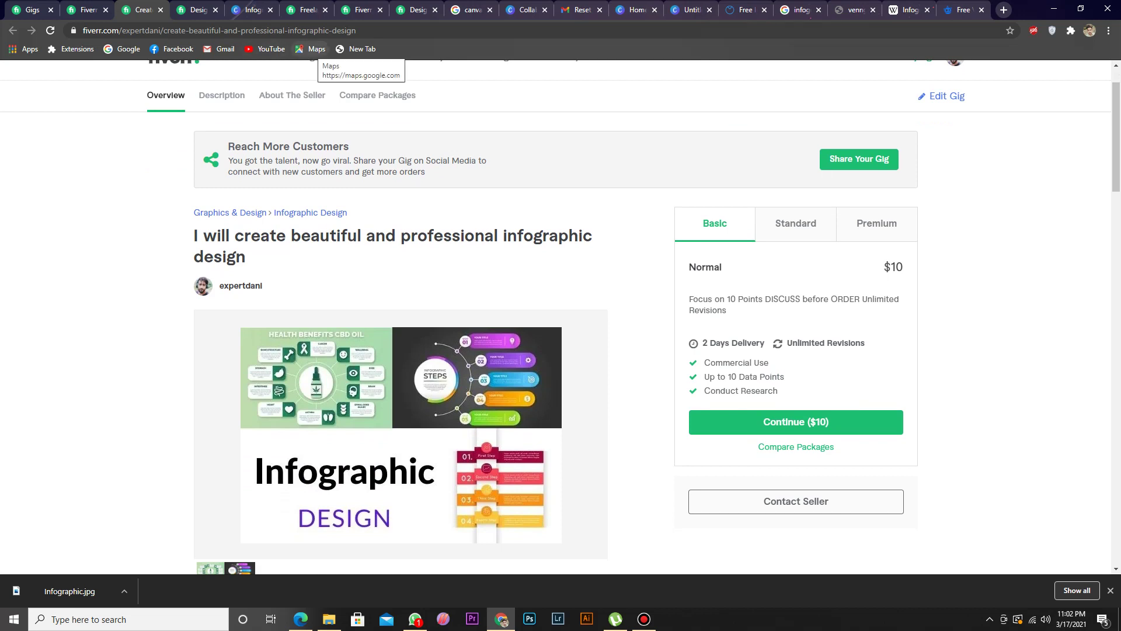
scroll(560, 318, up, 1)
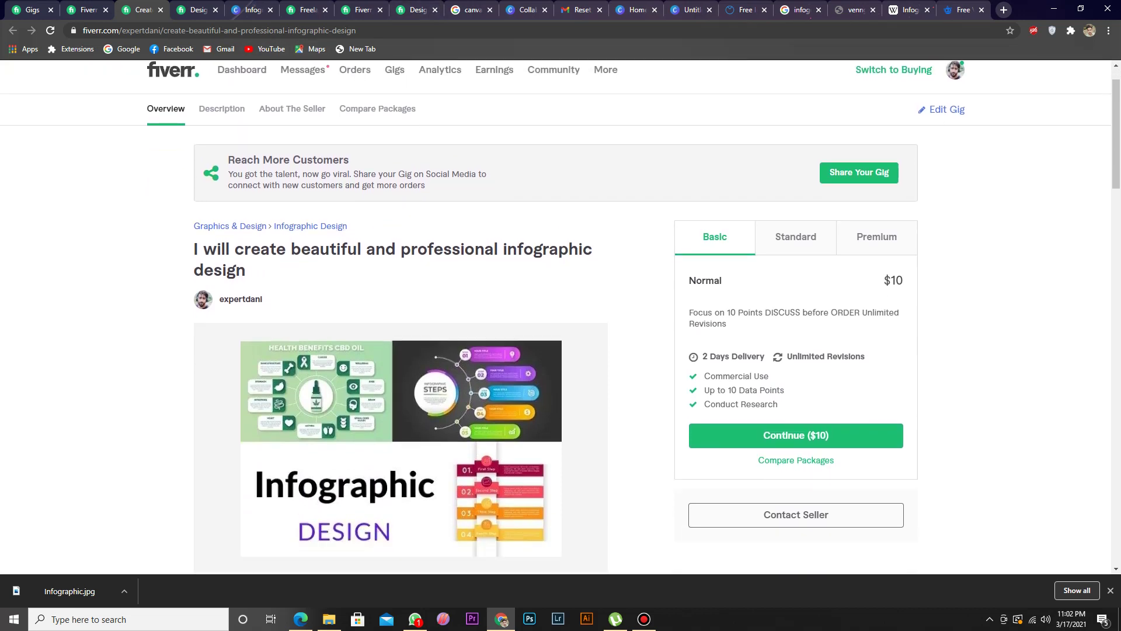
scroll(561, 317, down, 1)
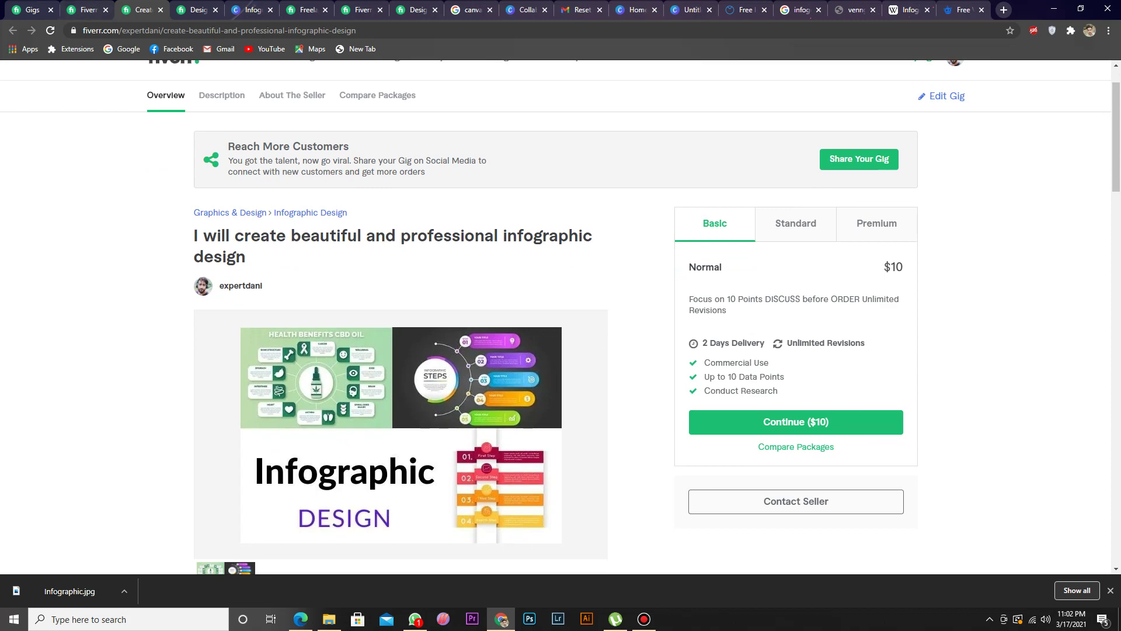
click(88, 10)
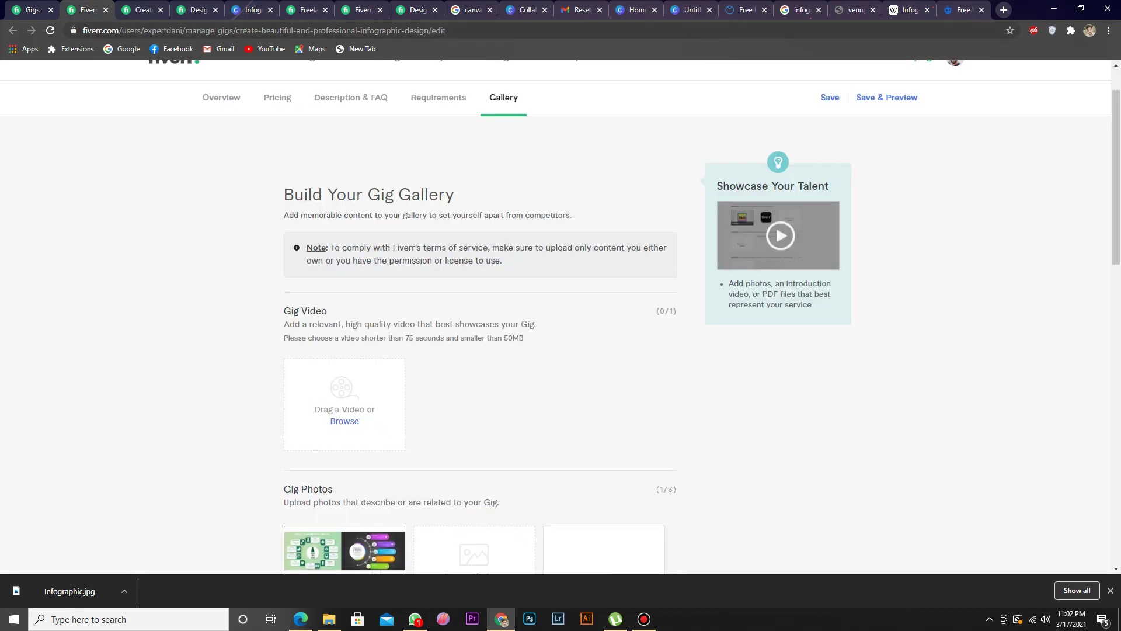
click(141, 10)
Step: Read through the entire gig preview, covering the description, seller profile, package comparison and related tags
scroll(401, 327, down, 4)
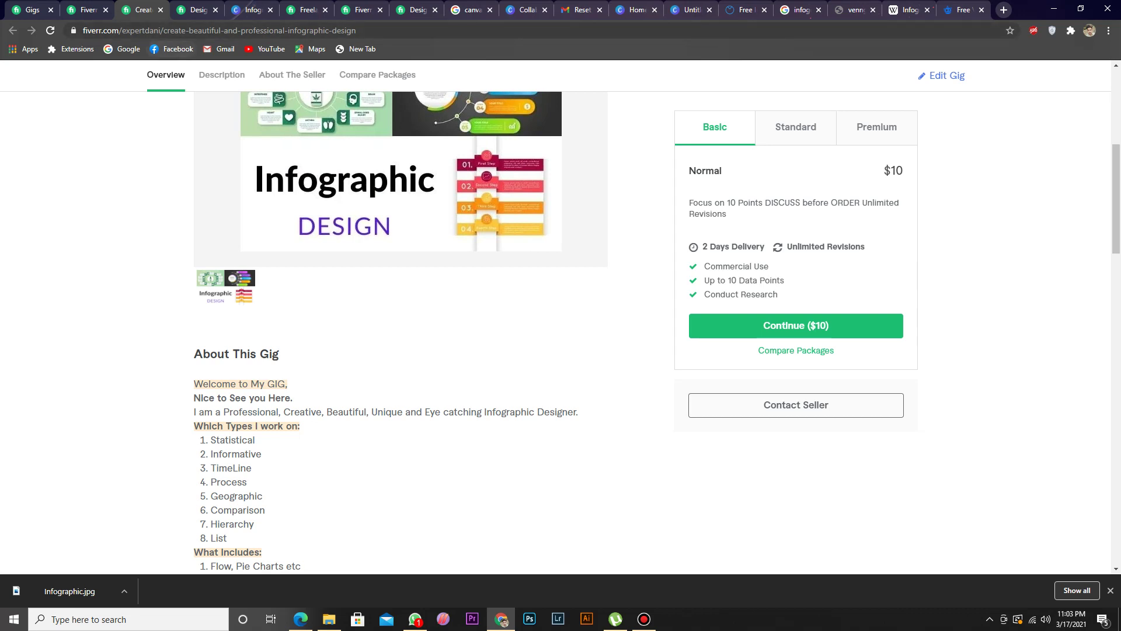
scroll(401, 333, down, 10)
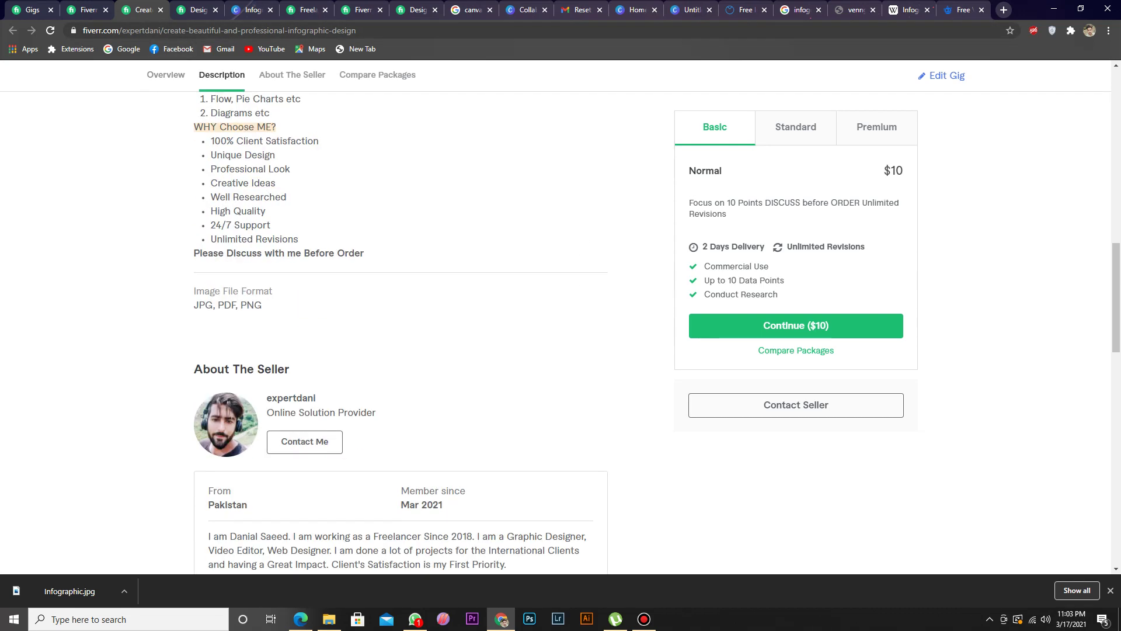
scroll(499, 532, down, 10)
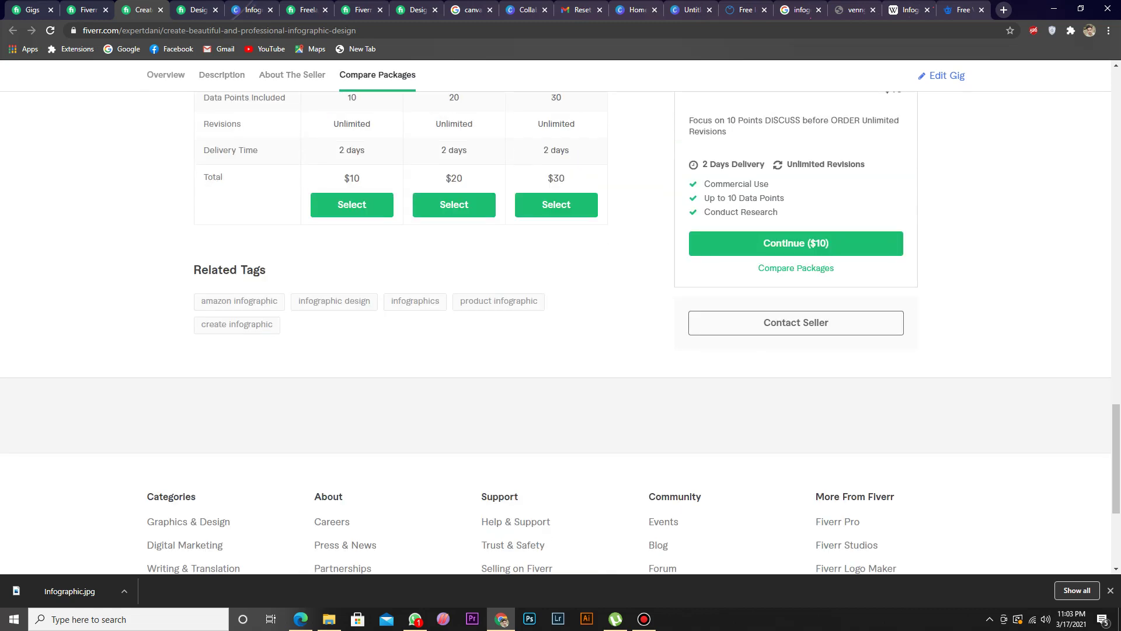
scroll(499, 533, up, 3)
scroll(499, 532, down, 5)
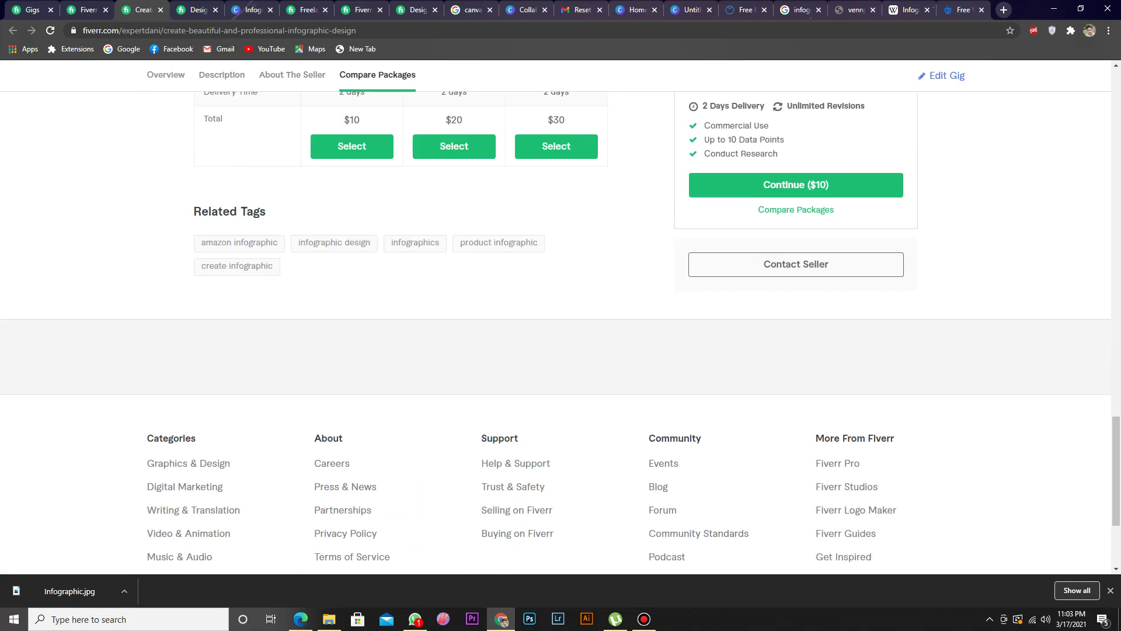
scroll(499, 532, up, 6)
scroll(401, 333, up, 12)
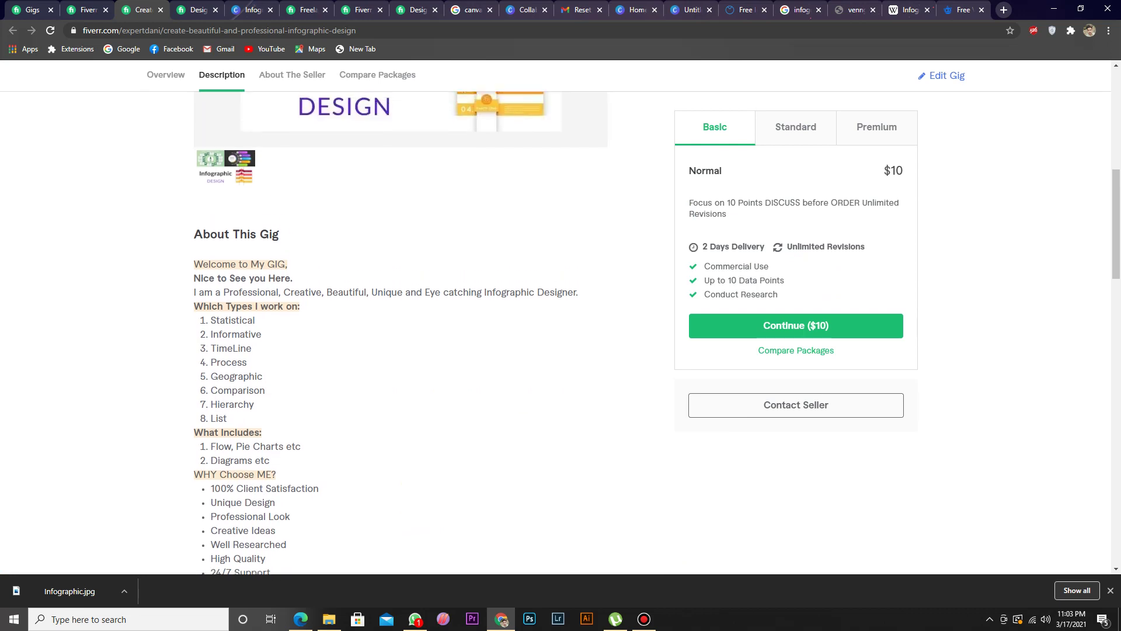
scroll(401, 333, up, 3)
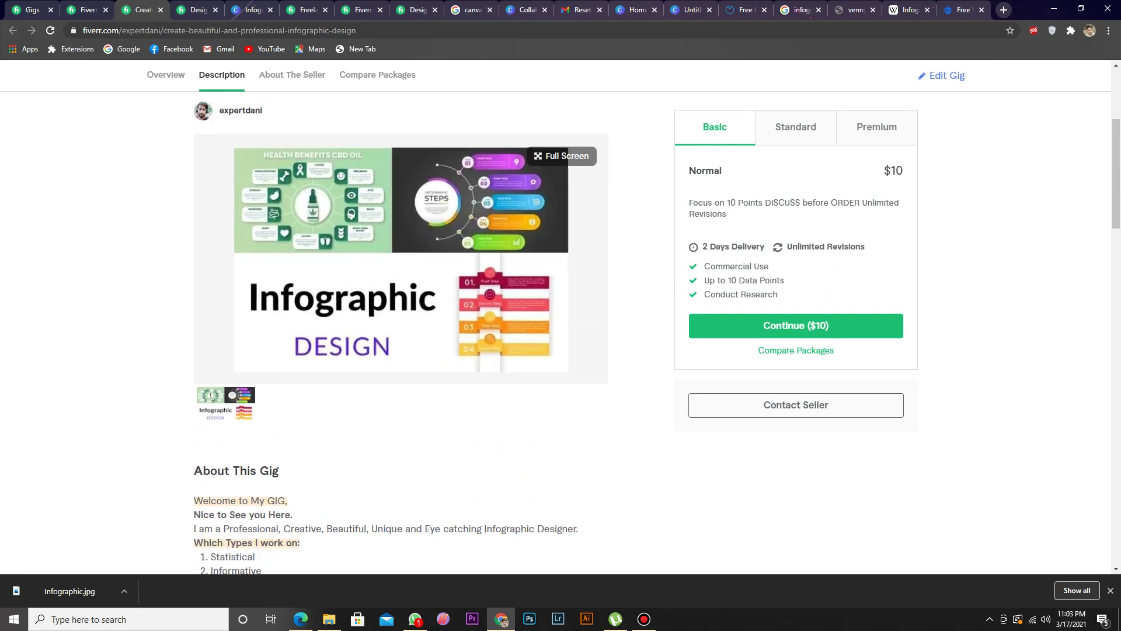
scroll(400, 333, up, 2)
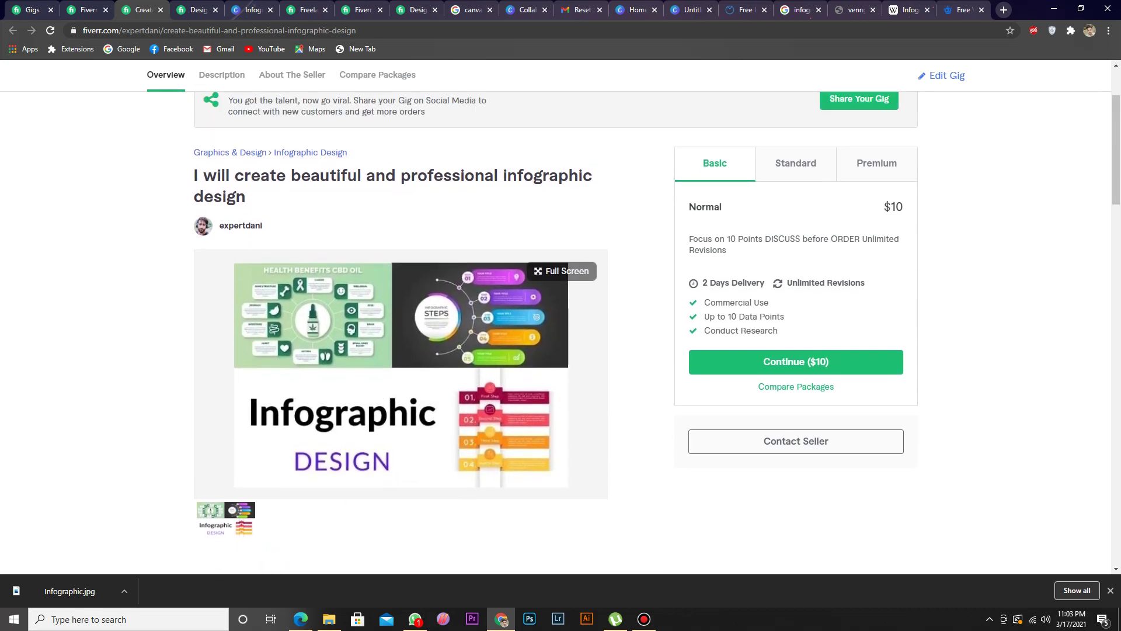
Step: Open the inbox through the gig's contact-seller option, then return to the active gigs list
scroll(400, 333, down, 2)
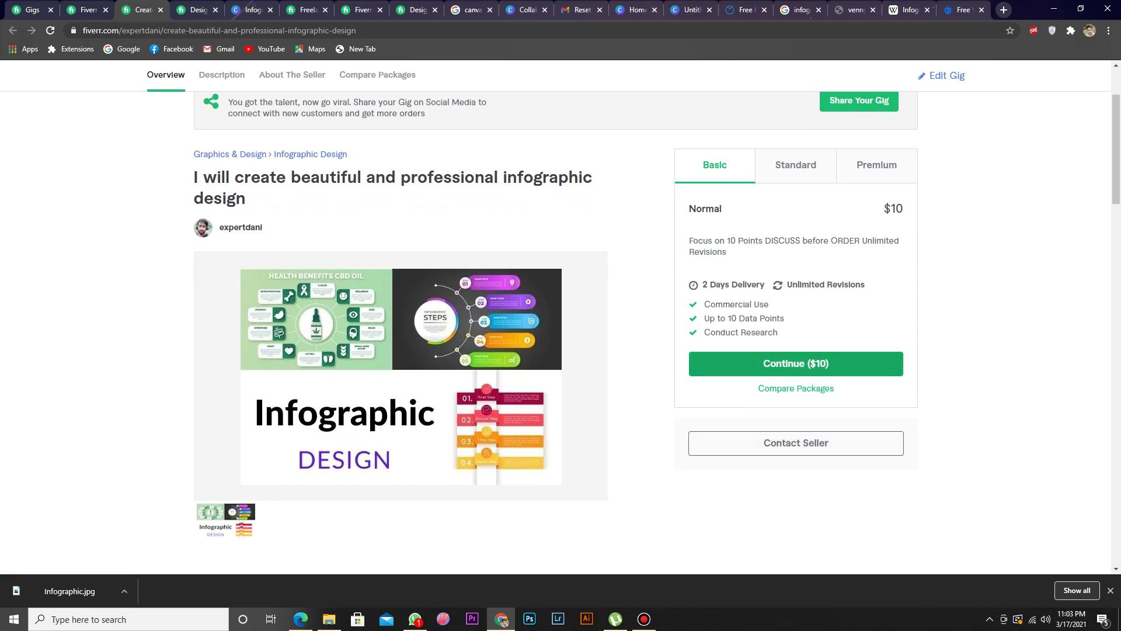
click(796, 443)
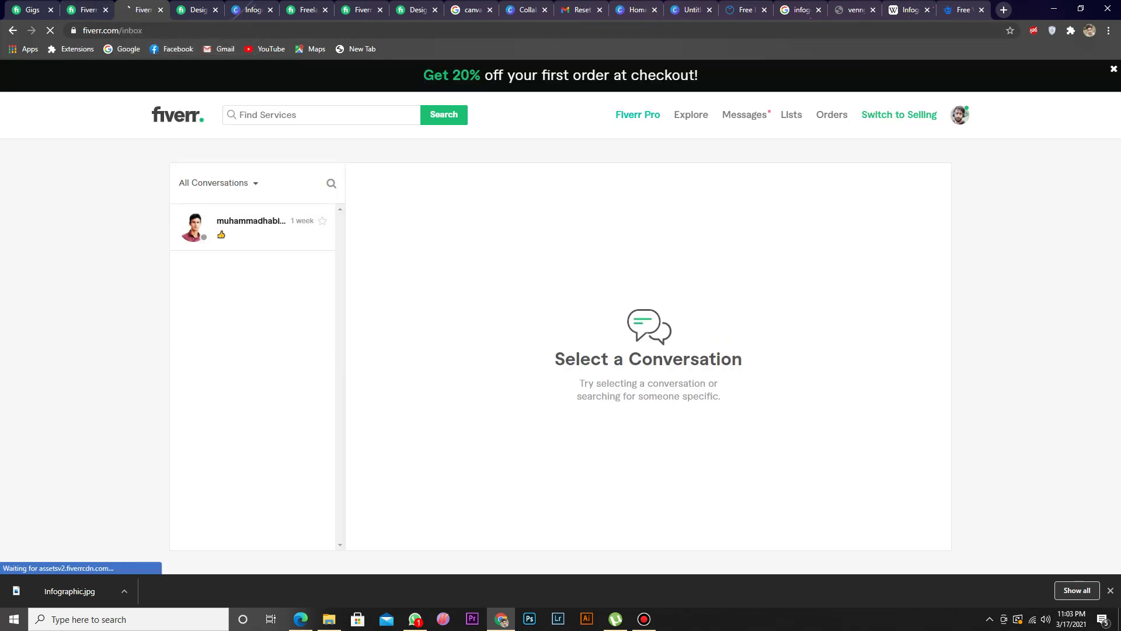
key(ctrl+1)
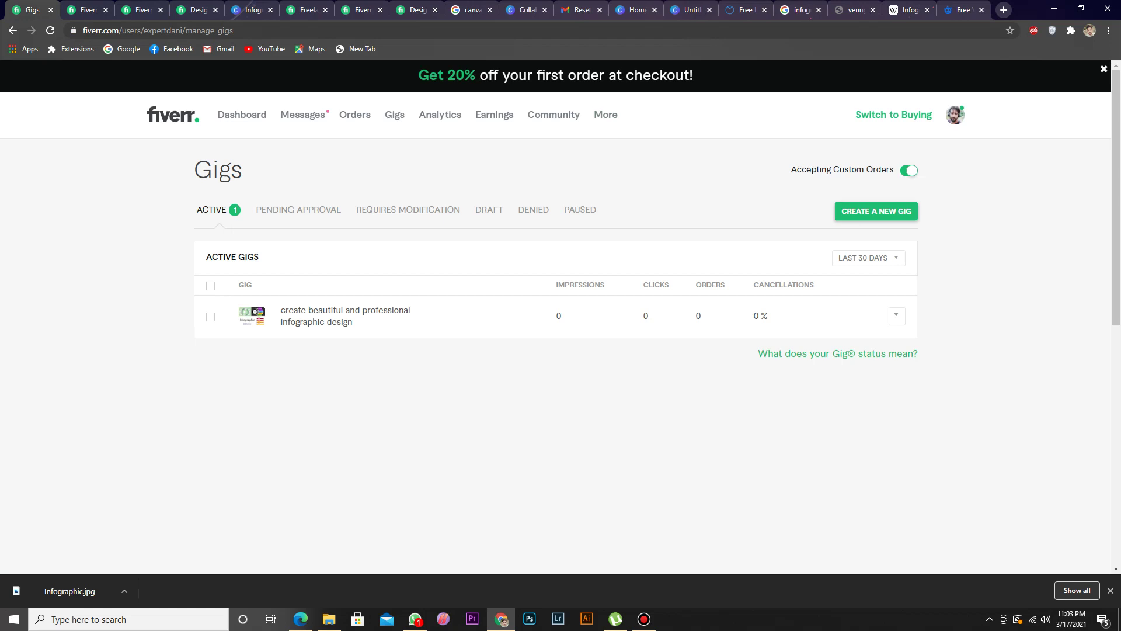
Step: Switch to the Windows desktop and refresh it twice
key(super+d)
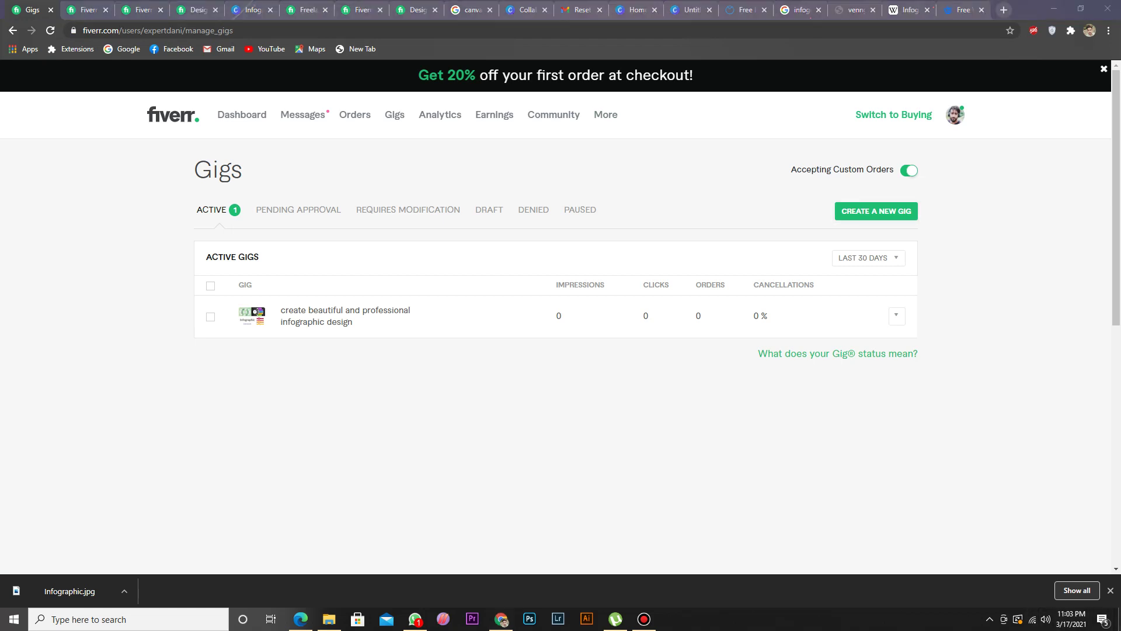
right_click(460, 171)
click(491, 203)
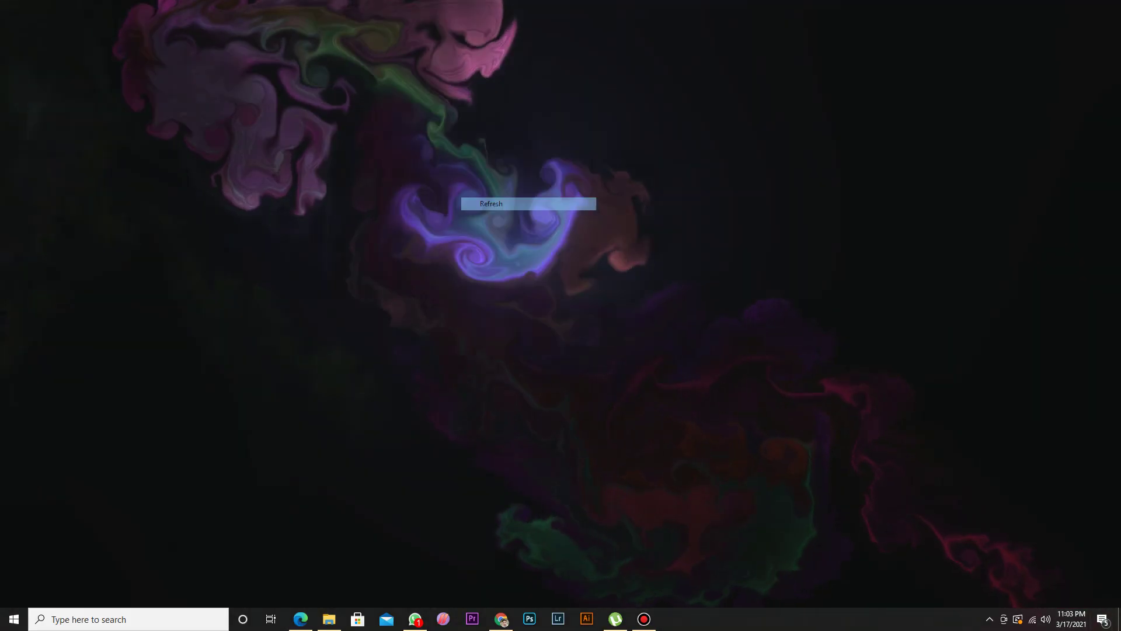
right_click(476, 176)
click(497, 209)
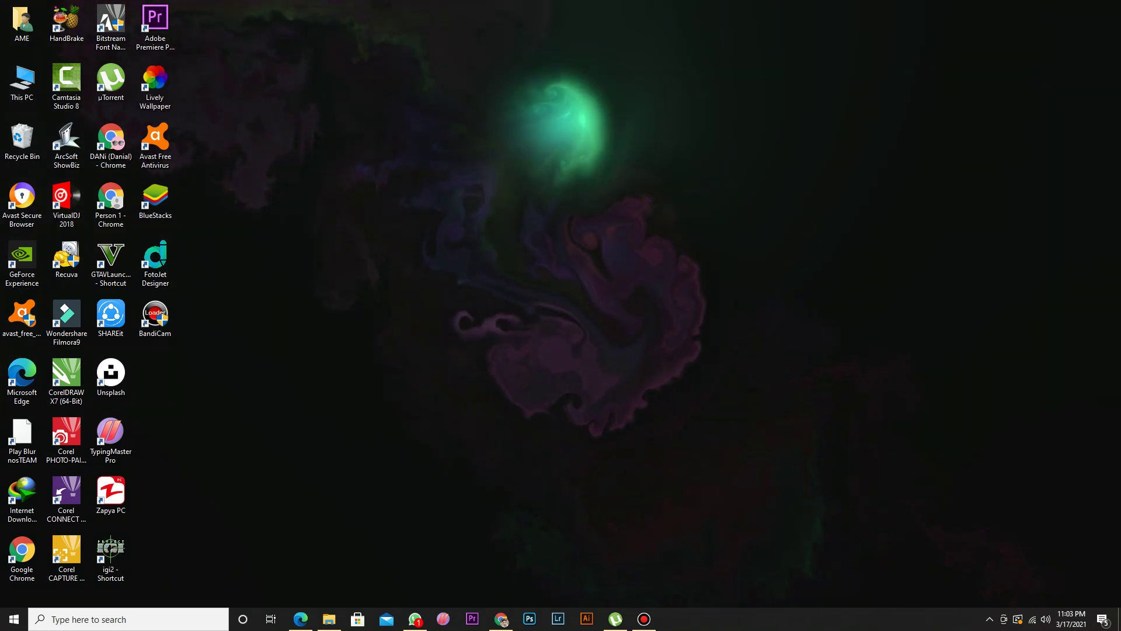